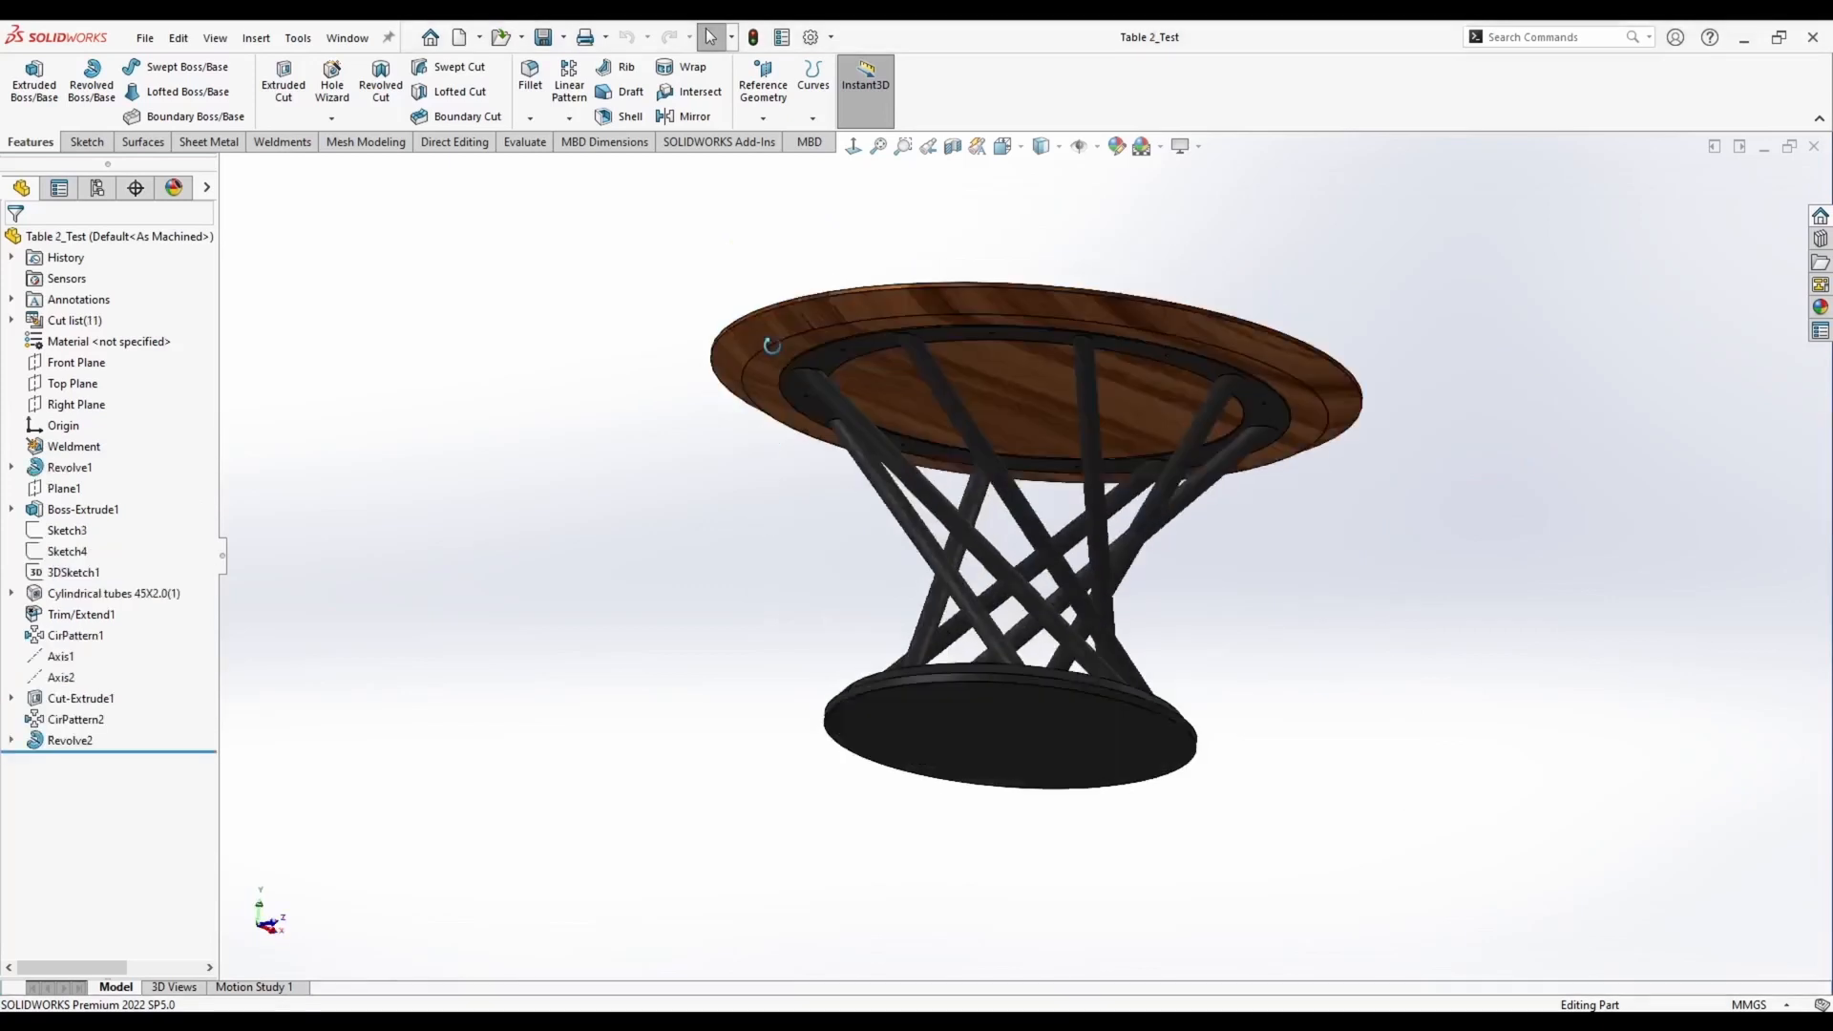
middle_drag(744, 474, 592, 371)
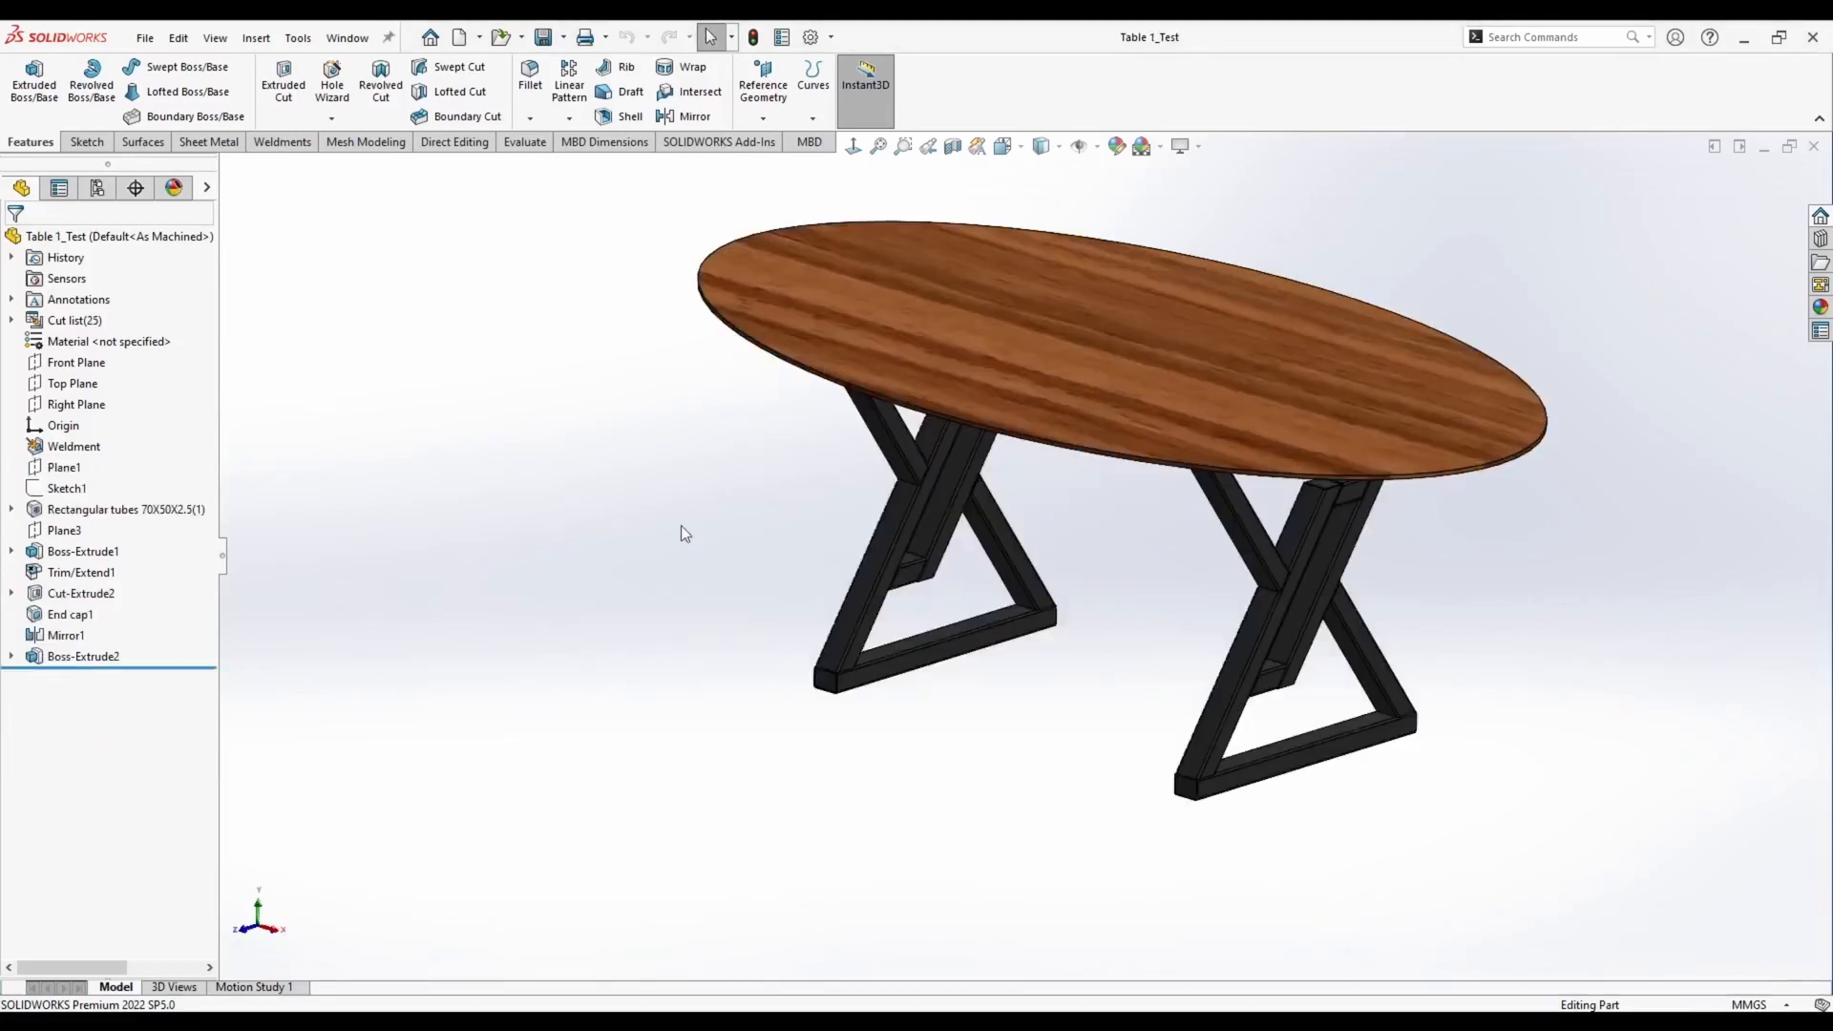
middle_drag(680, 528, 622, 522)
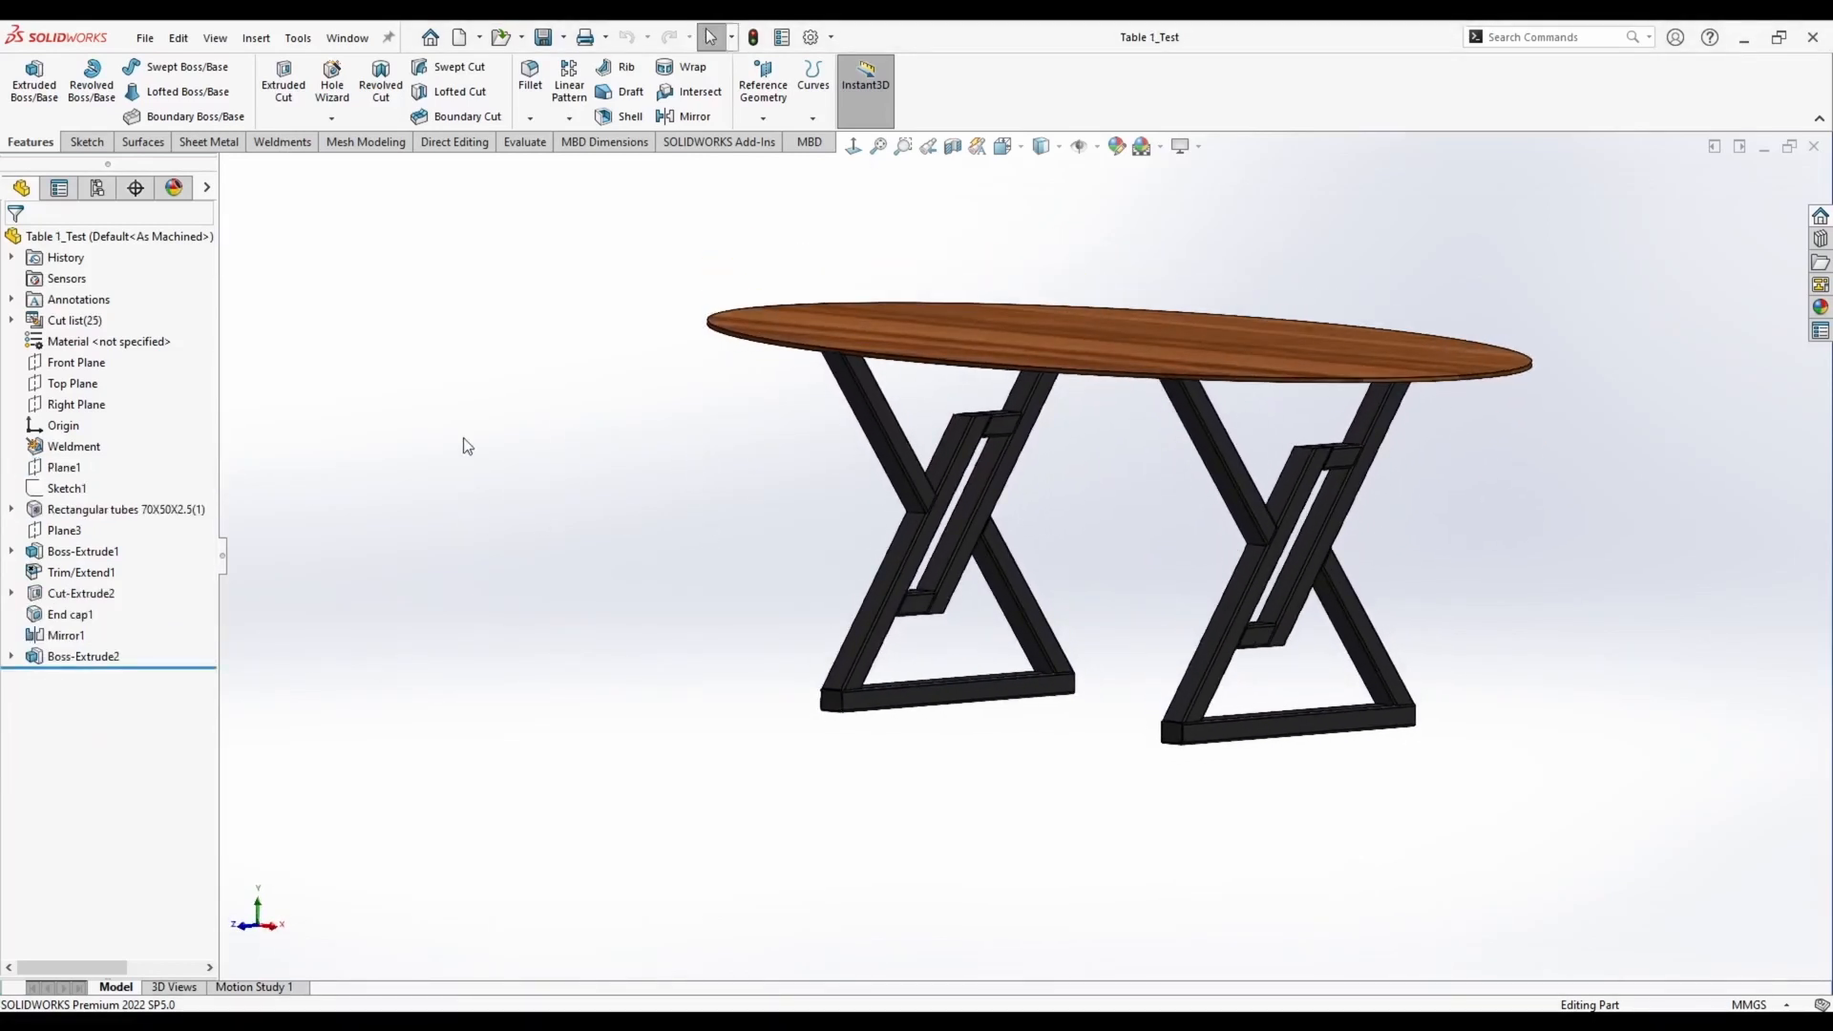
middle_drag(467, 446, 503, 462)
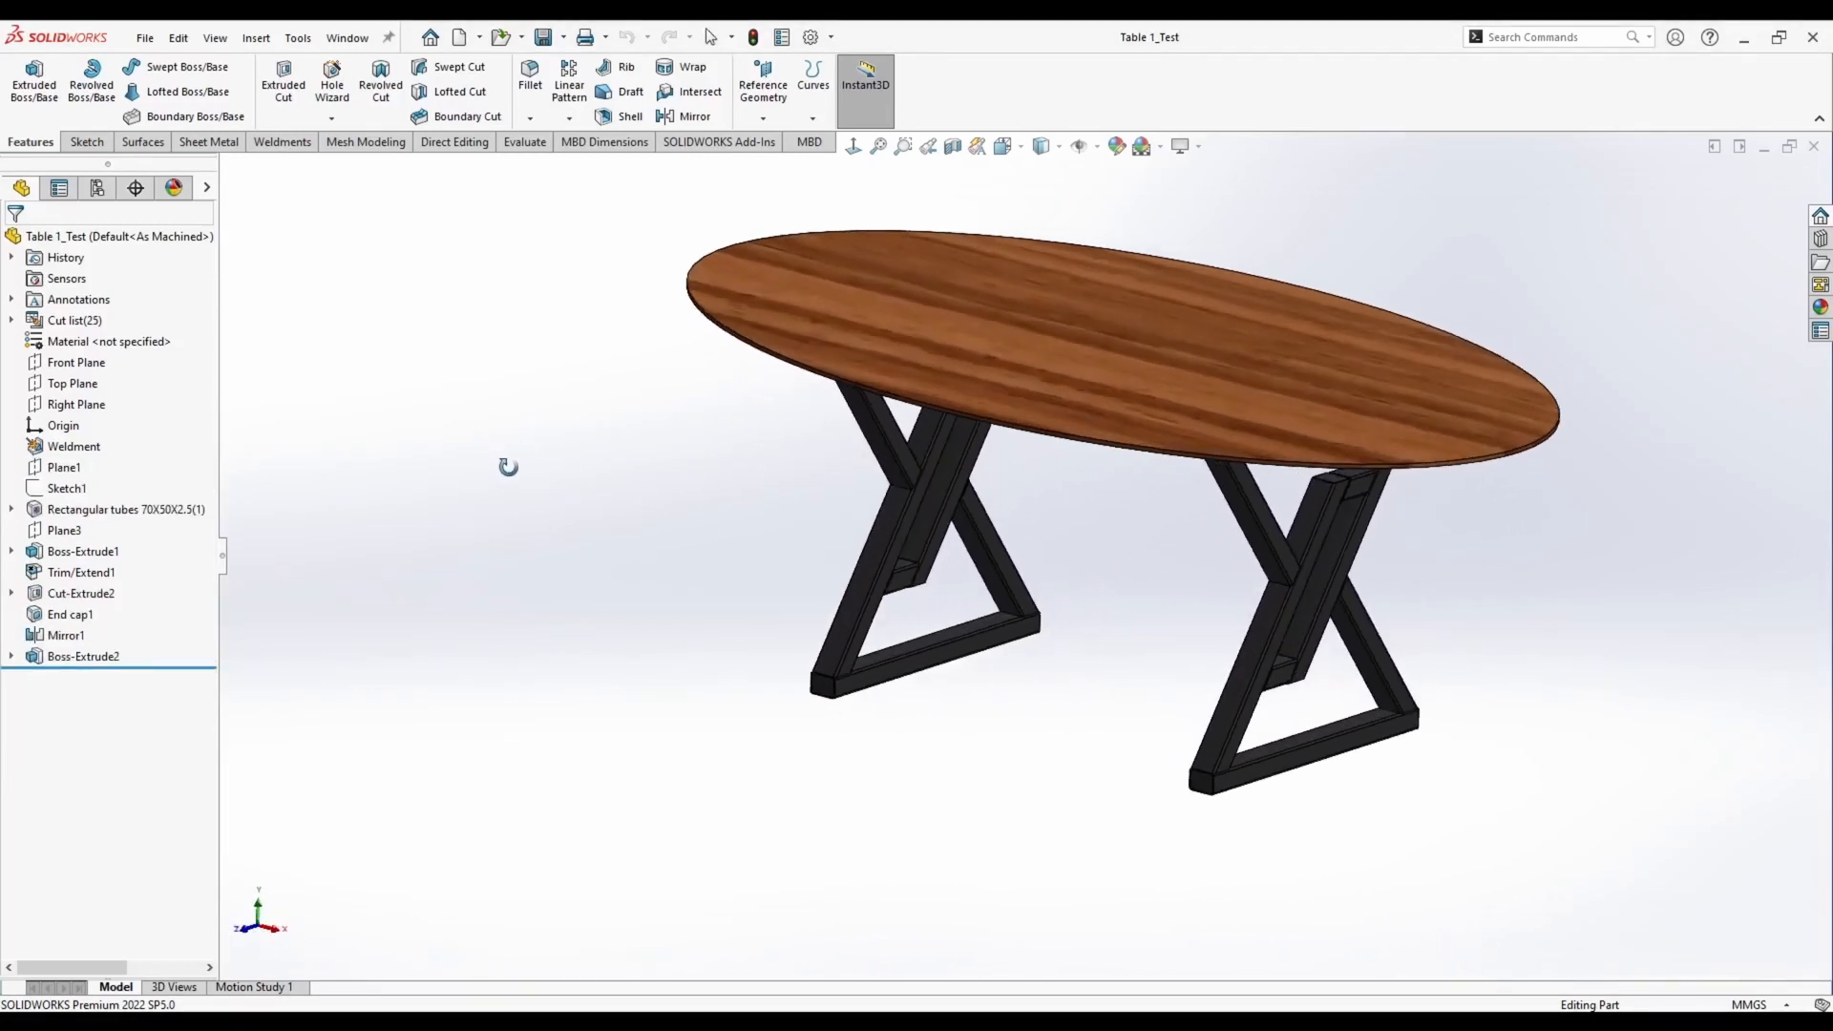
Create a new part document and start a sketch on the Front Plane
click(459, 37)
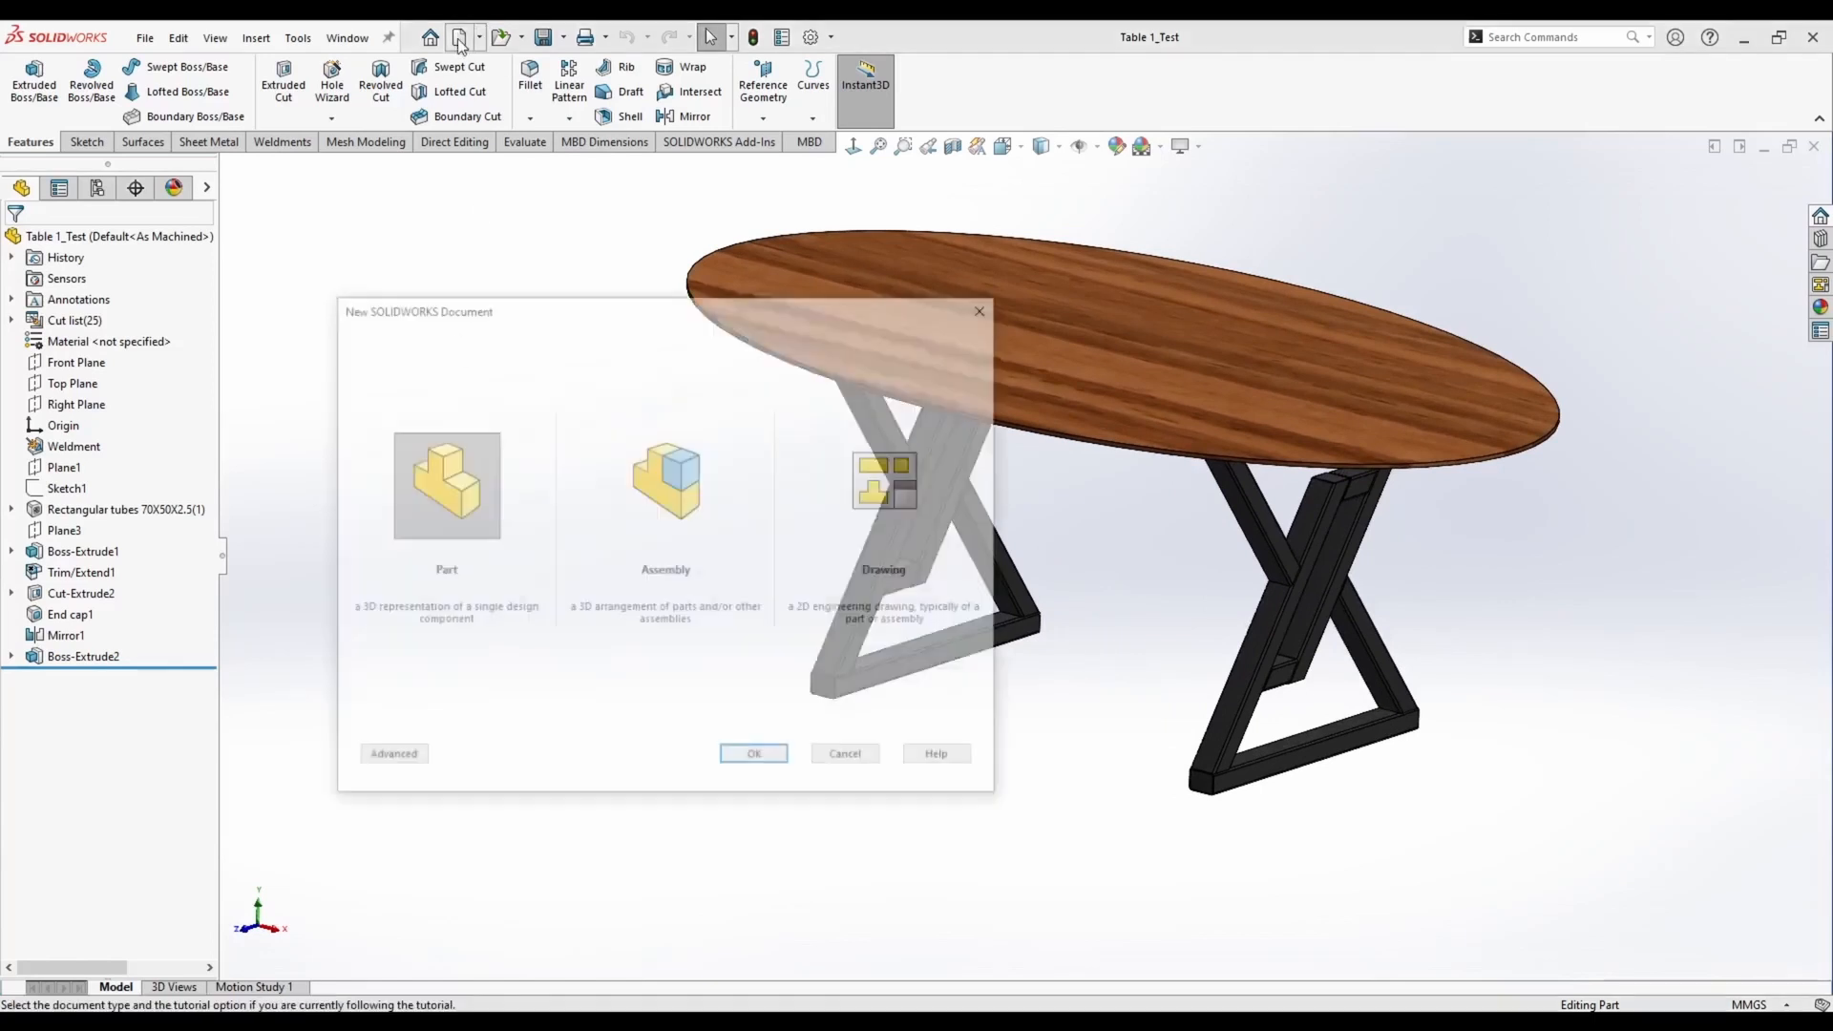
double_click(467, 478)
right_click(76, 341)
click(96, 315)
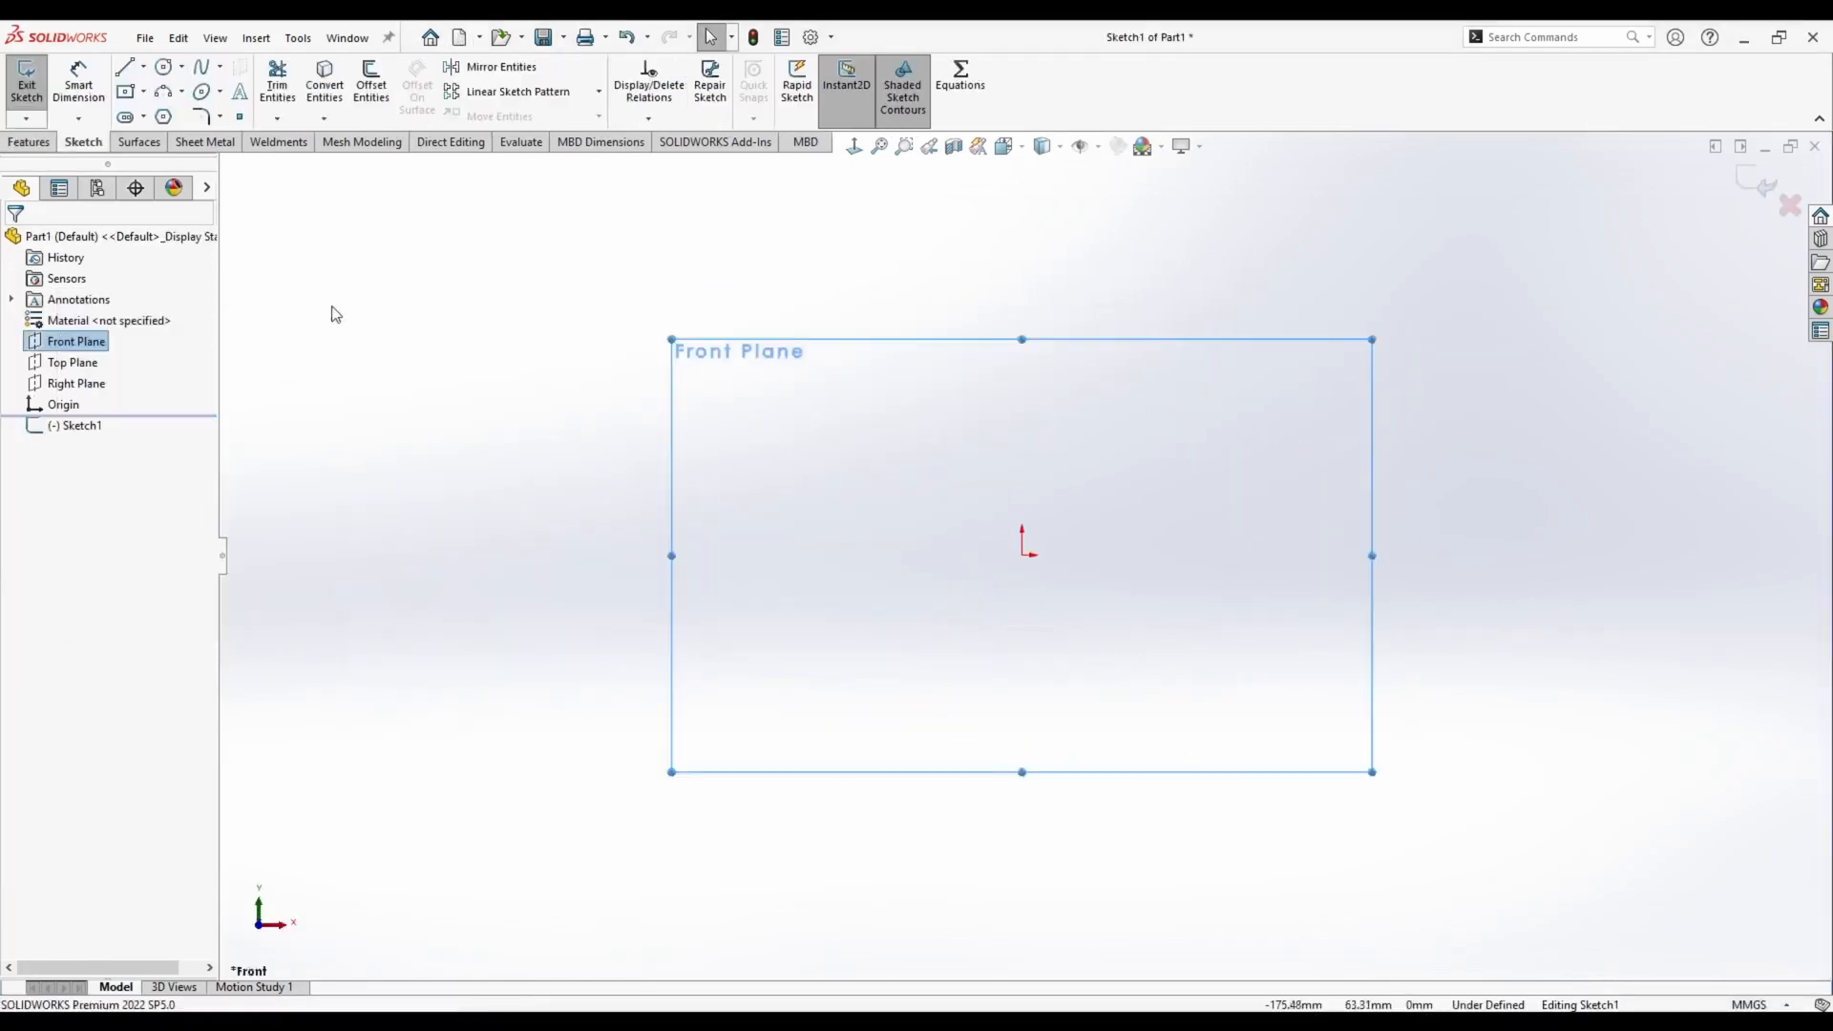
Sketch an L-shaped path with a horizontal line from the origin and a vertical line up from its end, and finish the sketch
click(133, 70)
click(1021, 554)
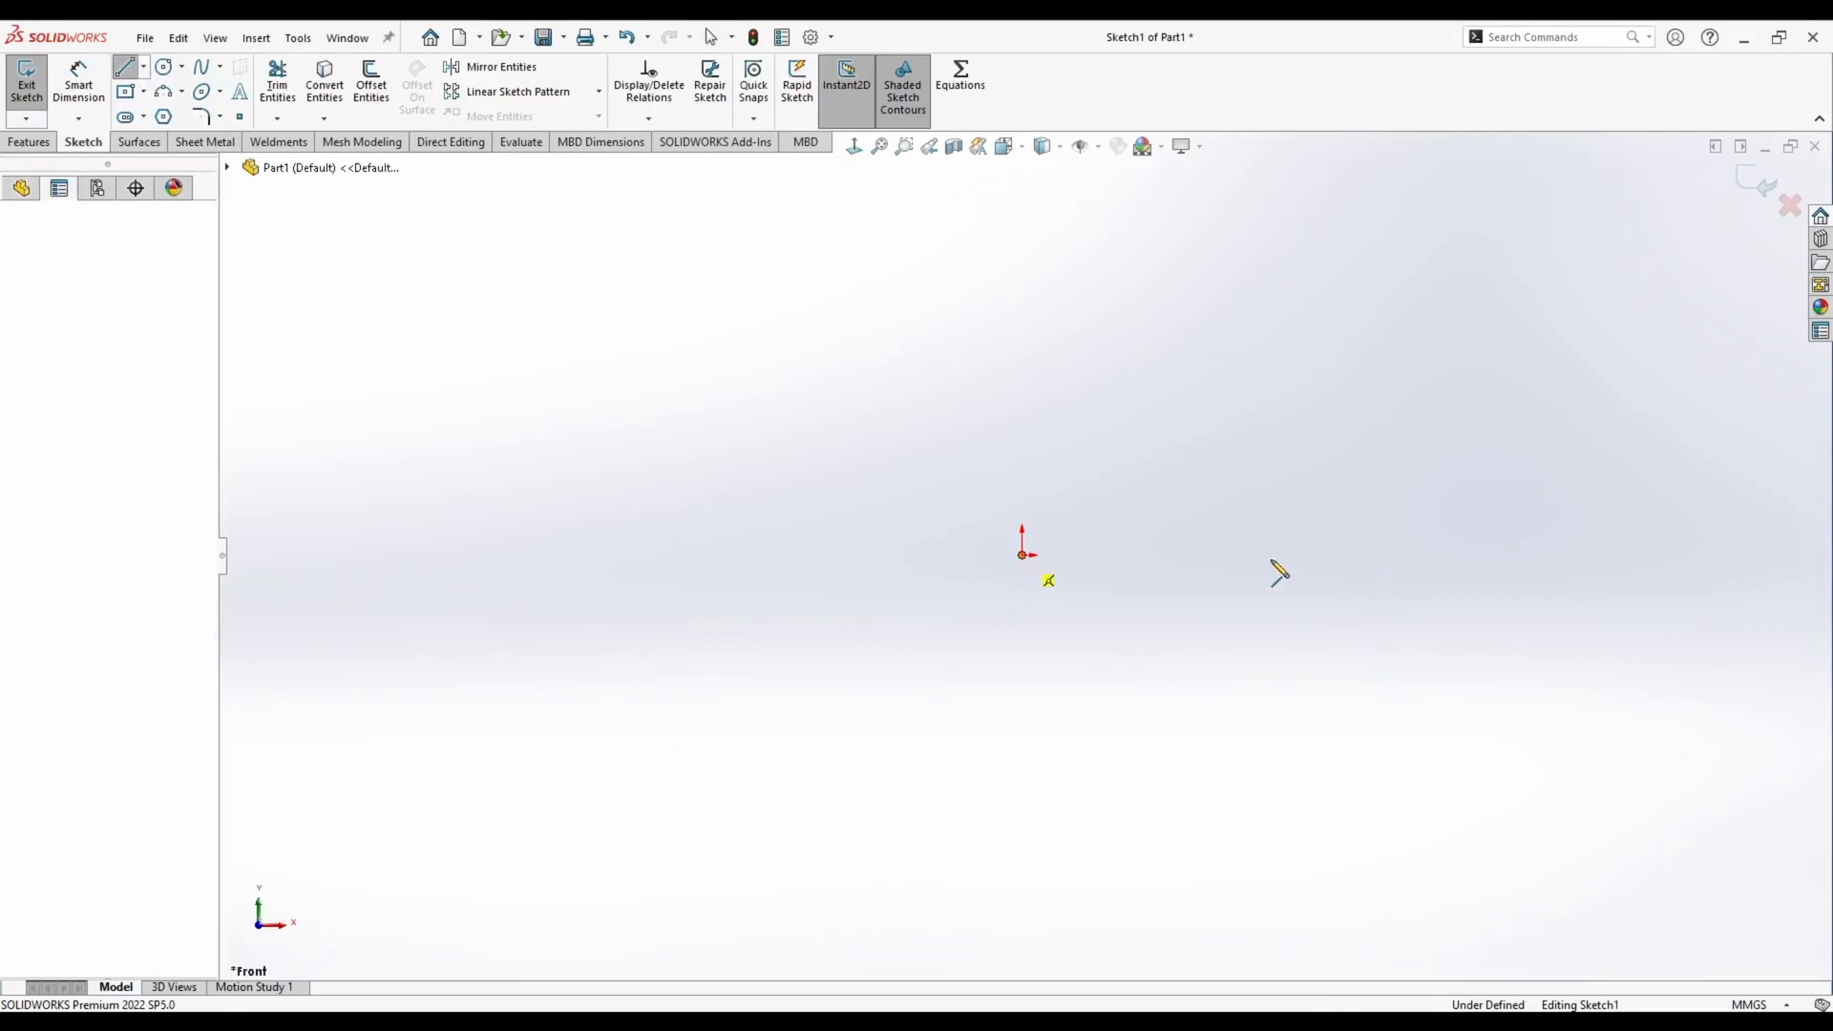
click(1407, 555)
click(1410, 225)
key(Escape)
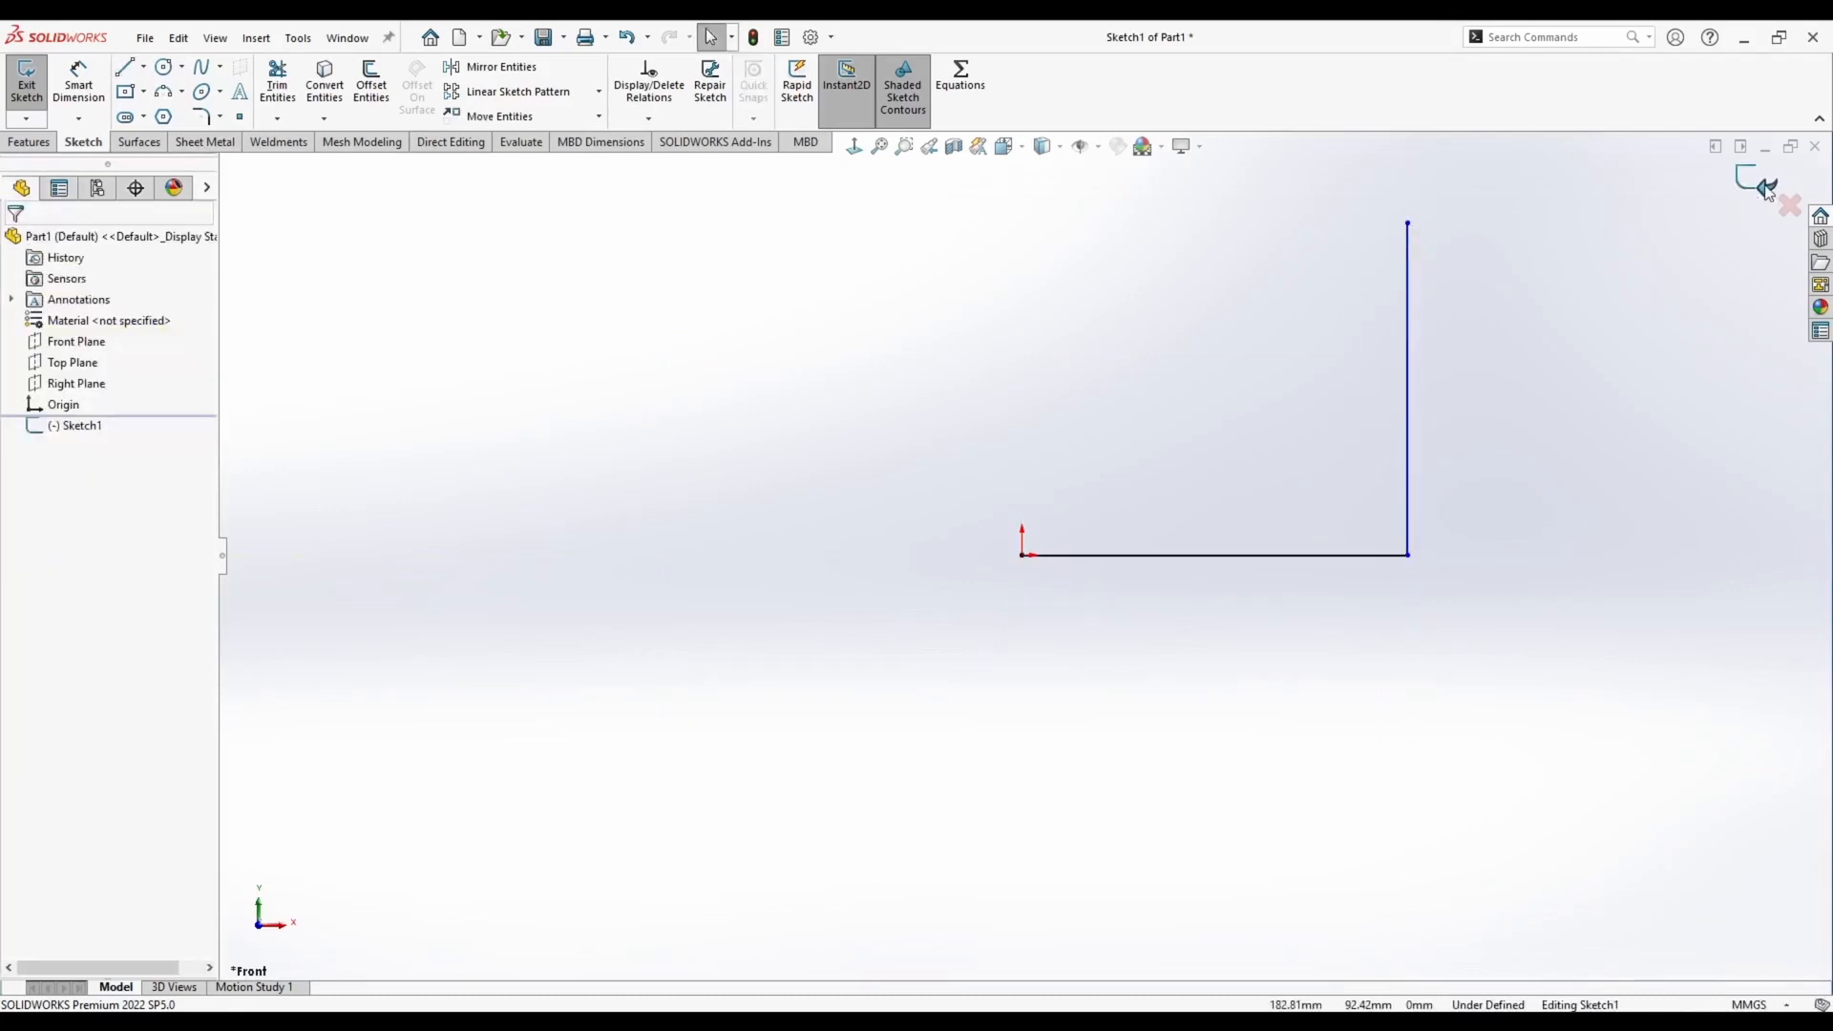
click(1765, 181)
middle_drag(1279, 418, 1141, 433)
click(282, 224)
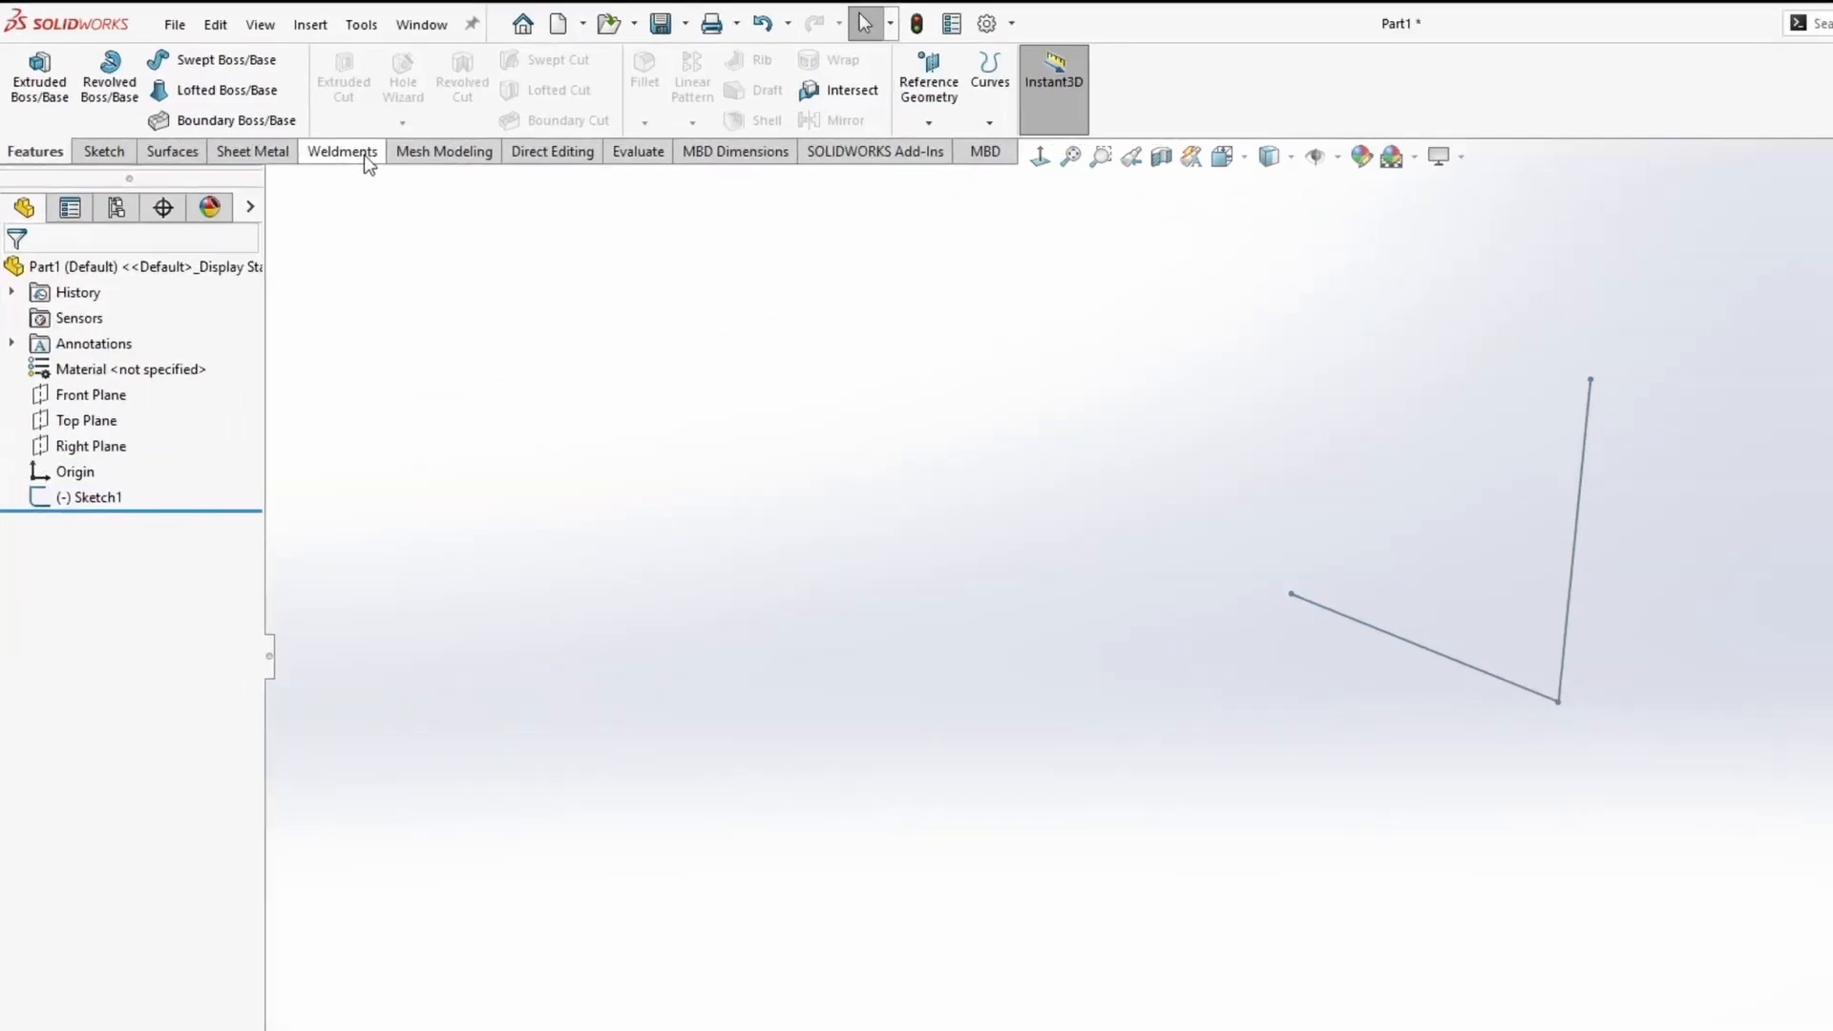
right_click(368, 151)
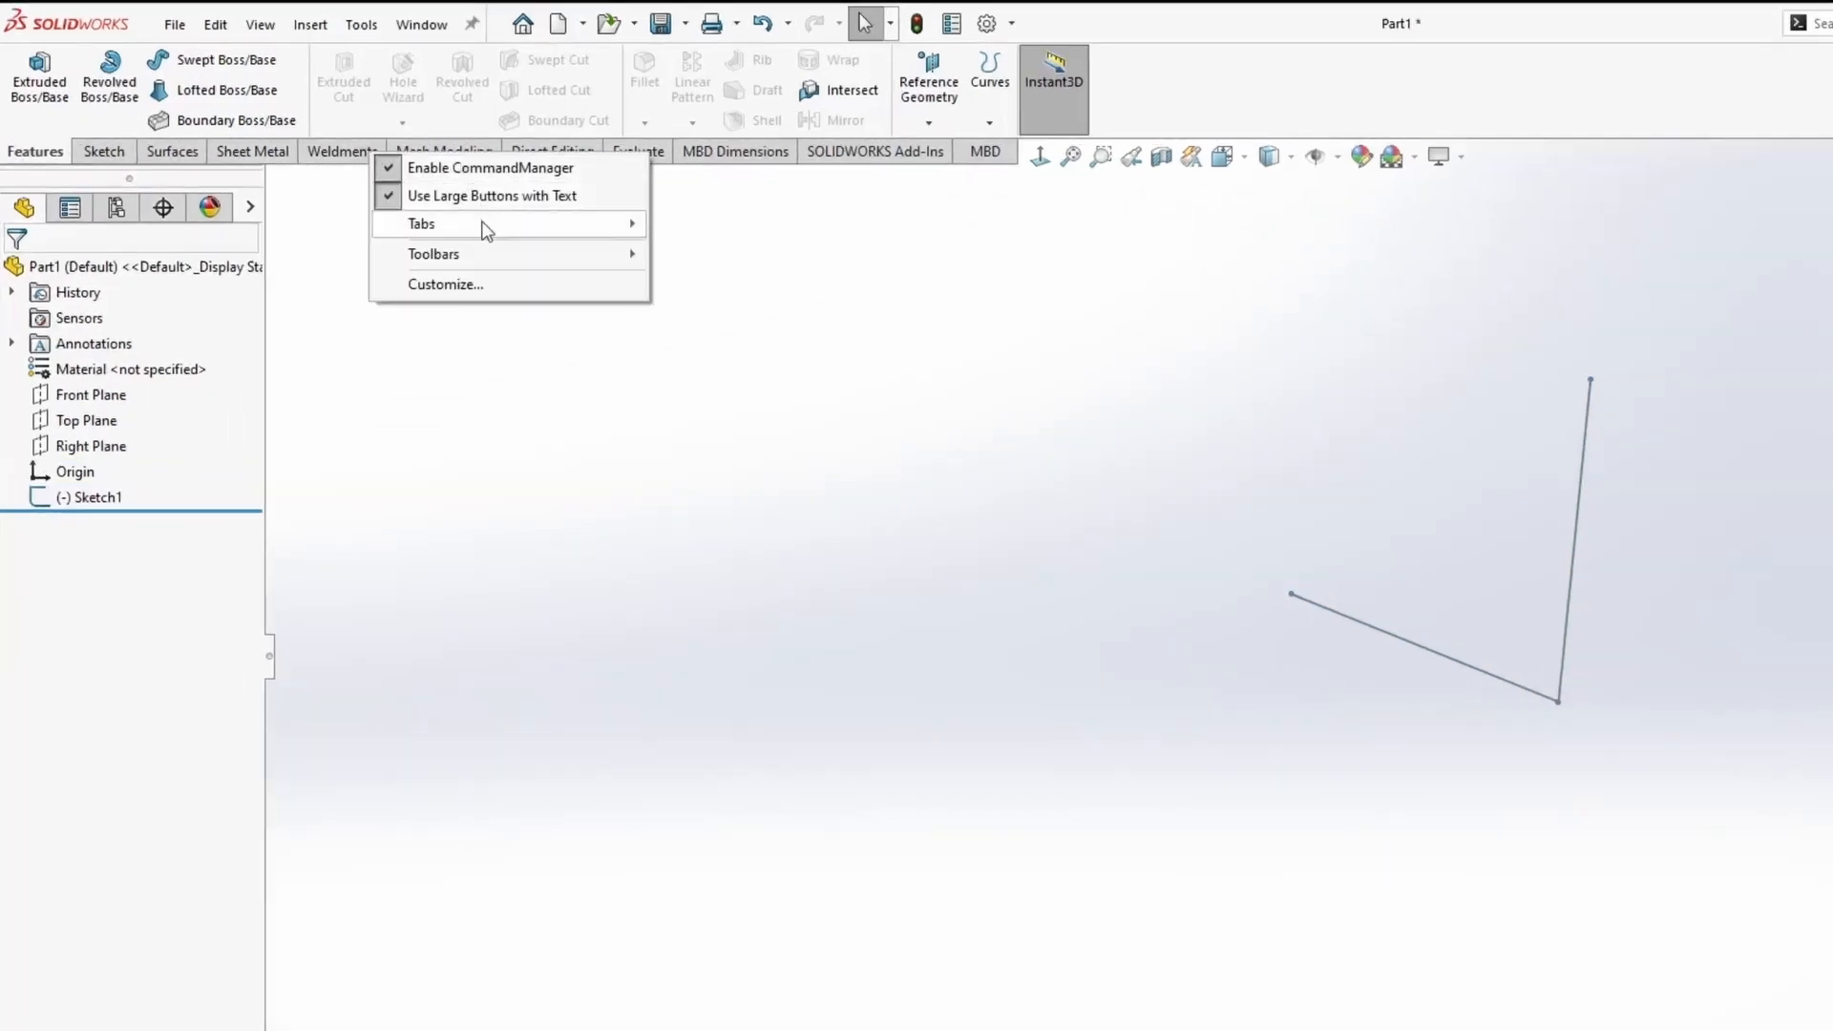
mouse_move(487, 225)
click(532, 497)
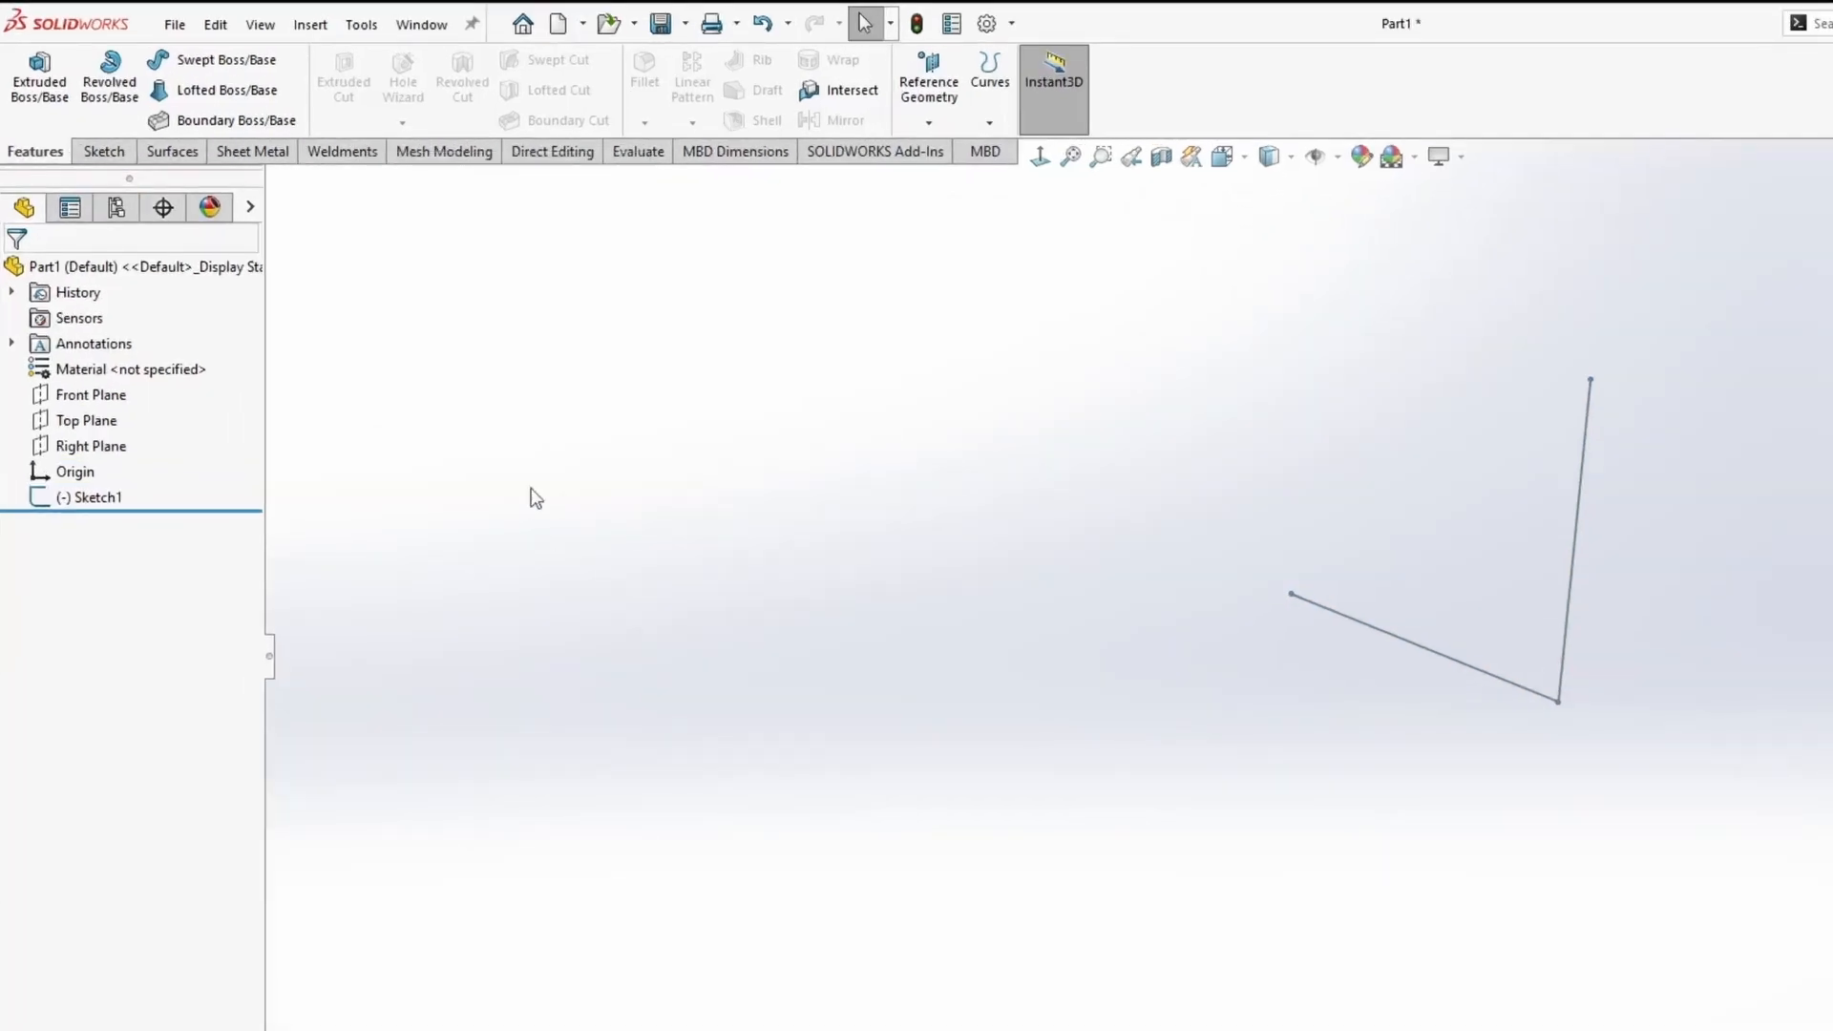
Insert a structural member along both sketch lines, using the Square Tubes standard, Rectangular Tubes type and size 70x50x2.5
click(355, 155)
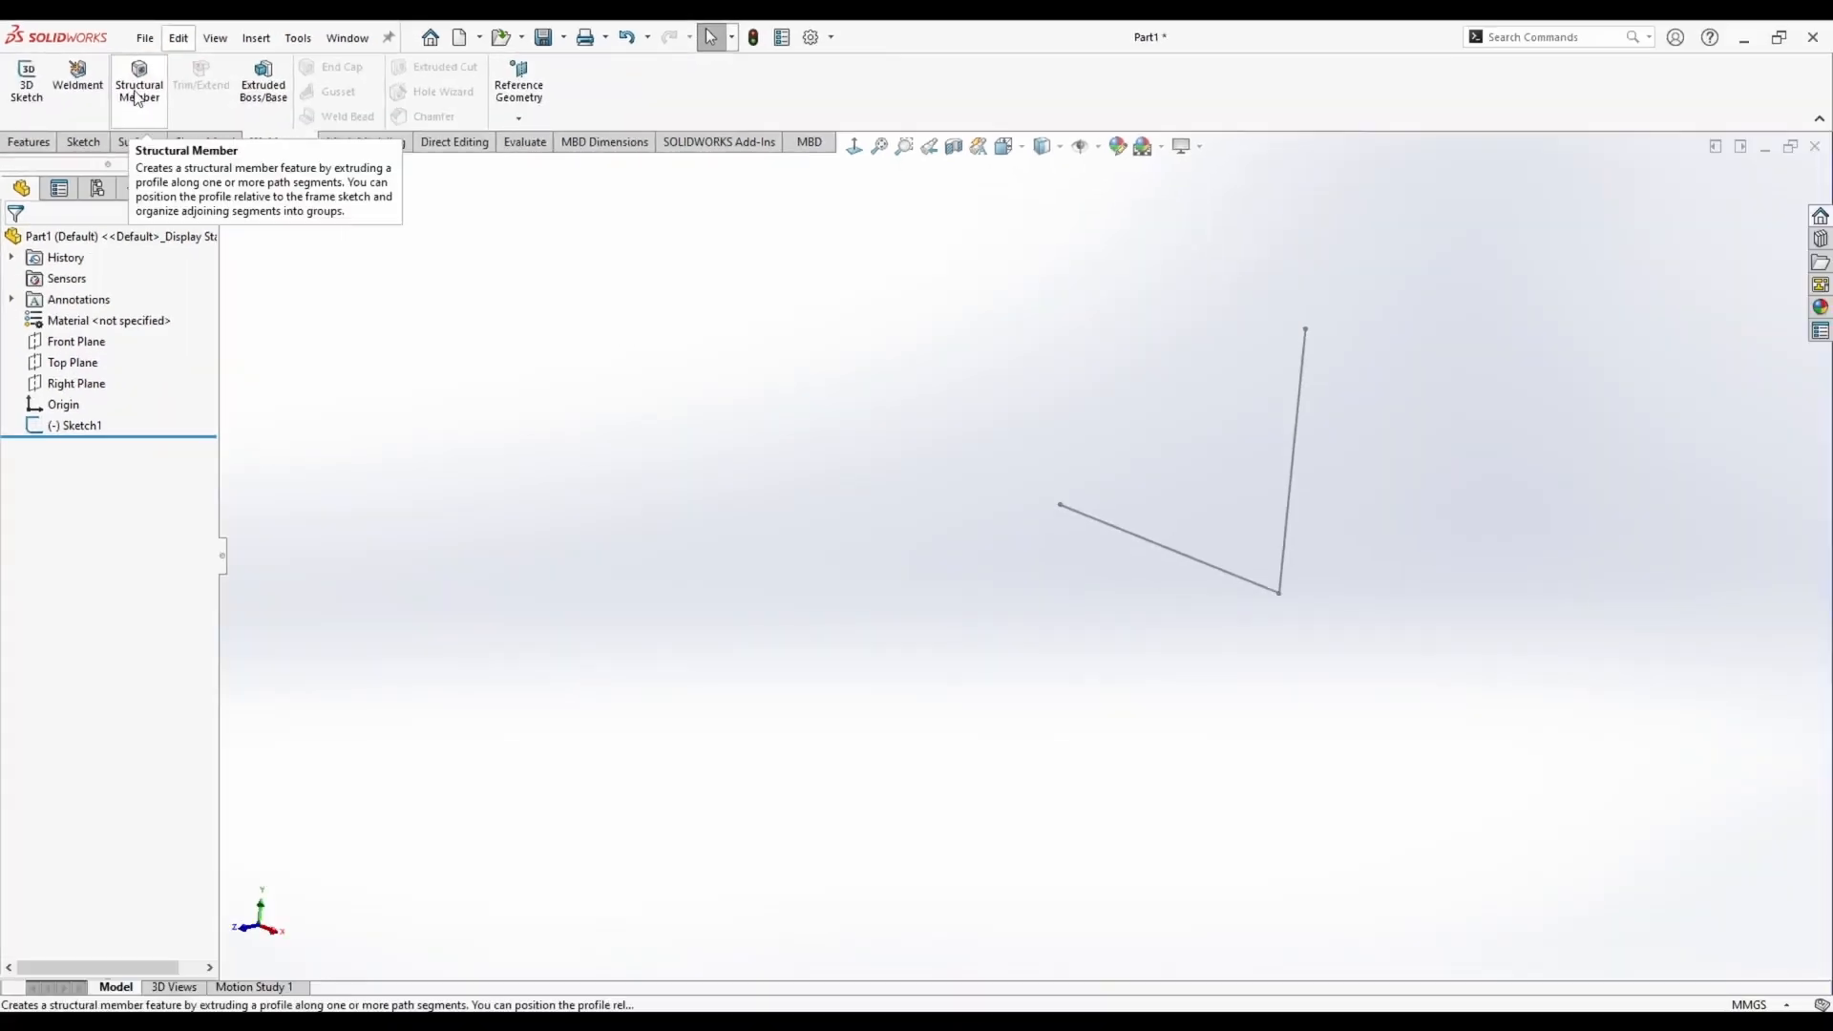
click(167, 76)
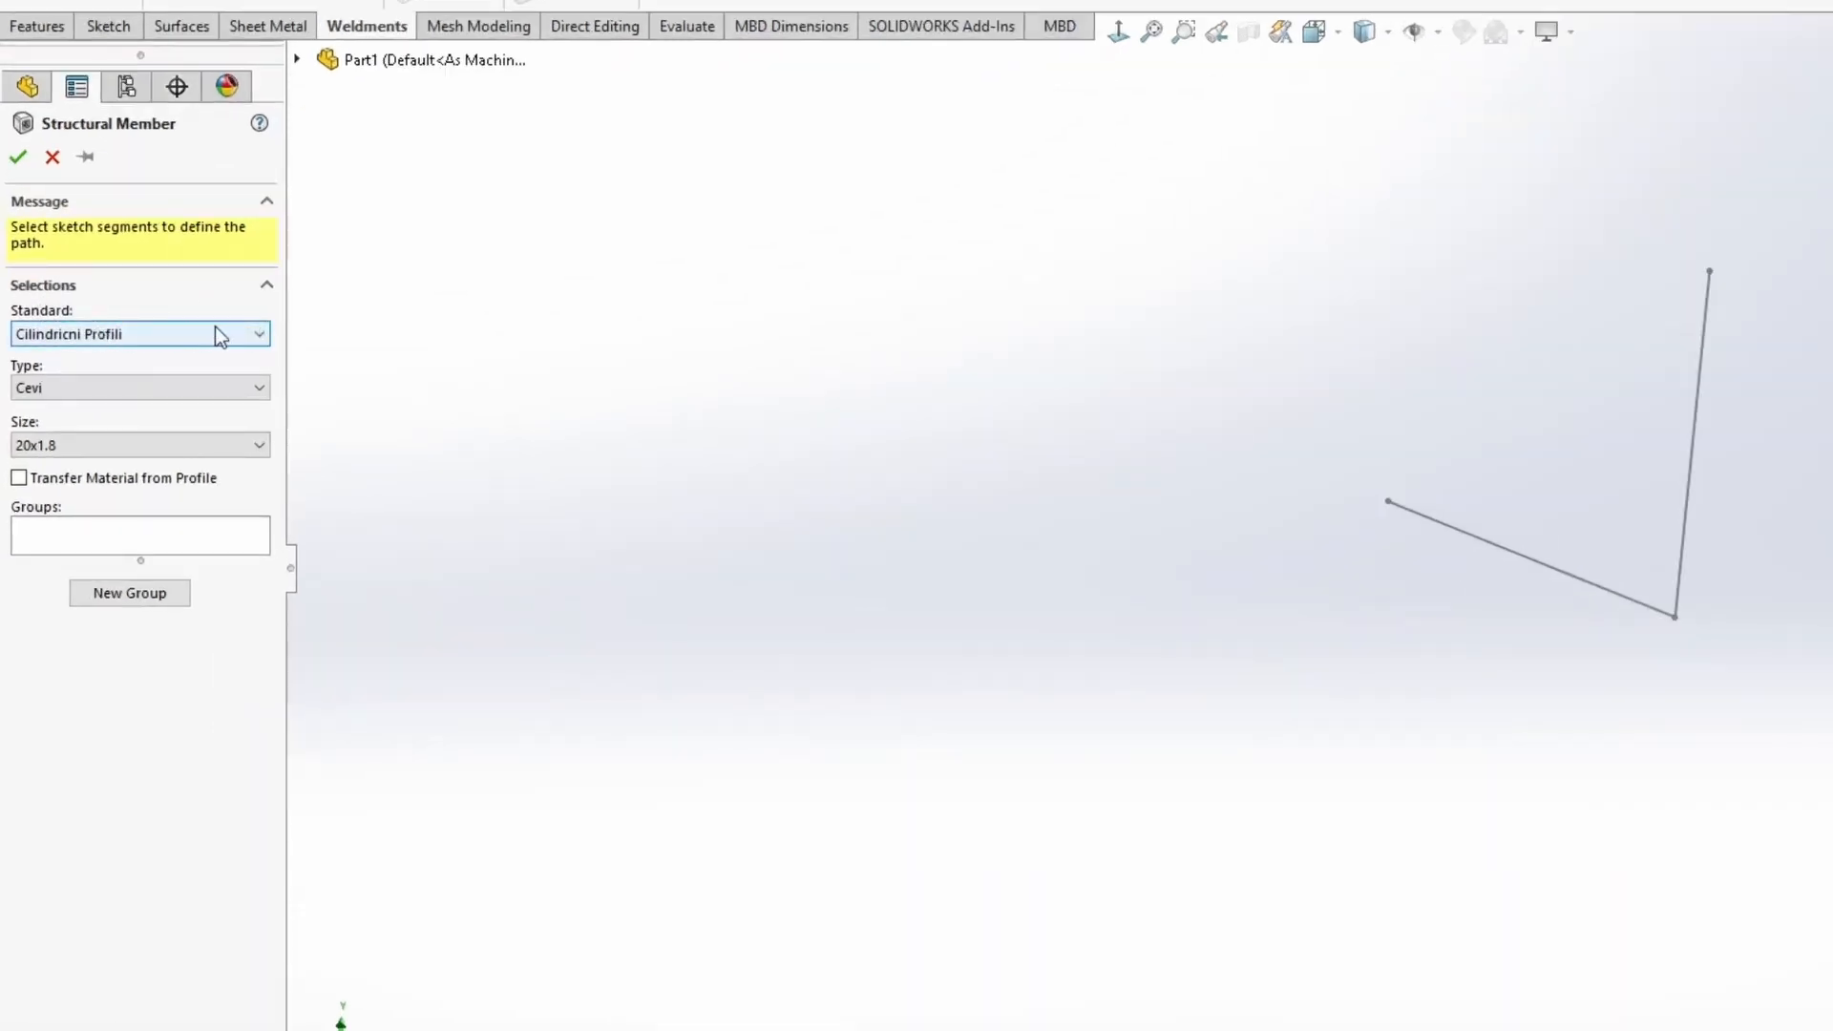
click(215, 333)
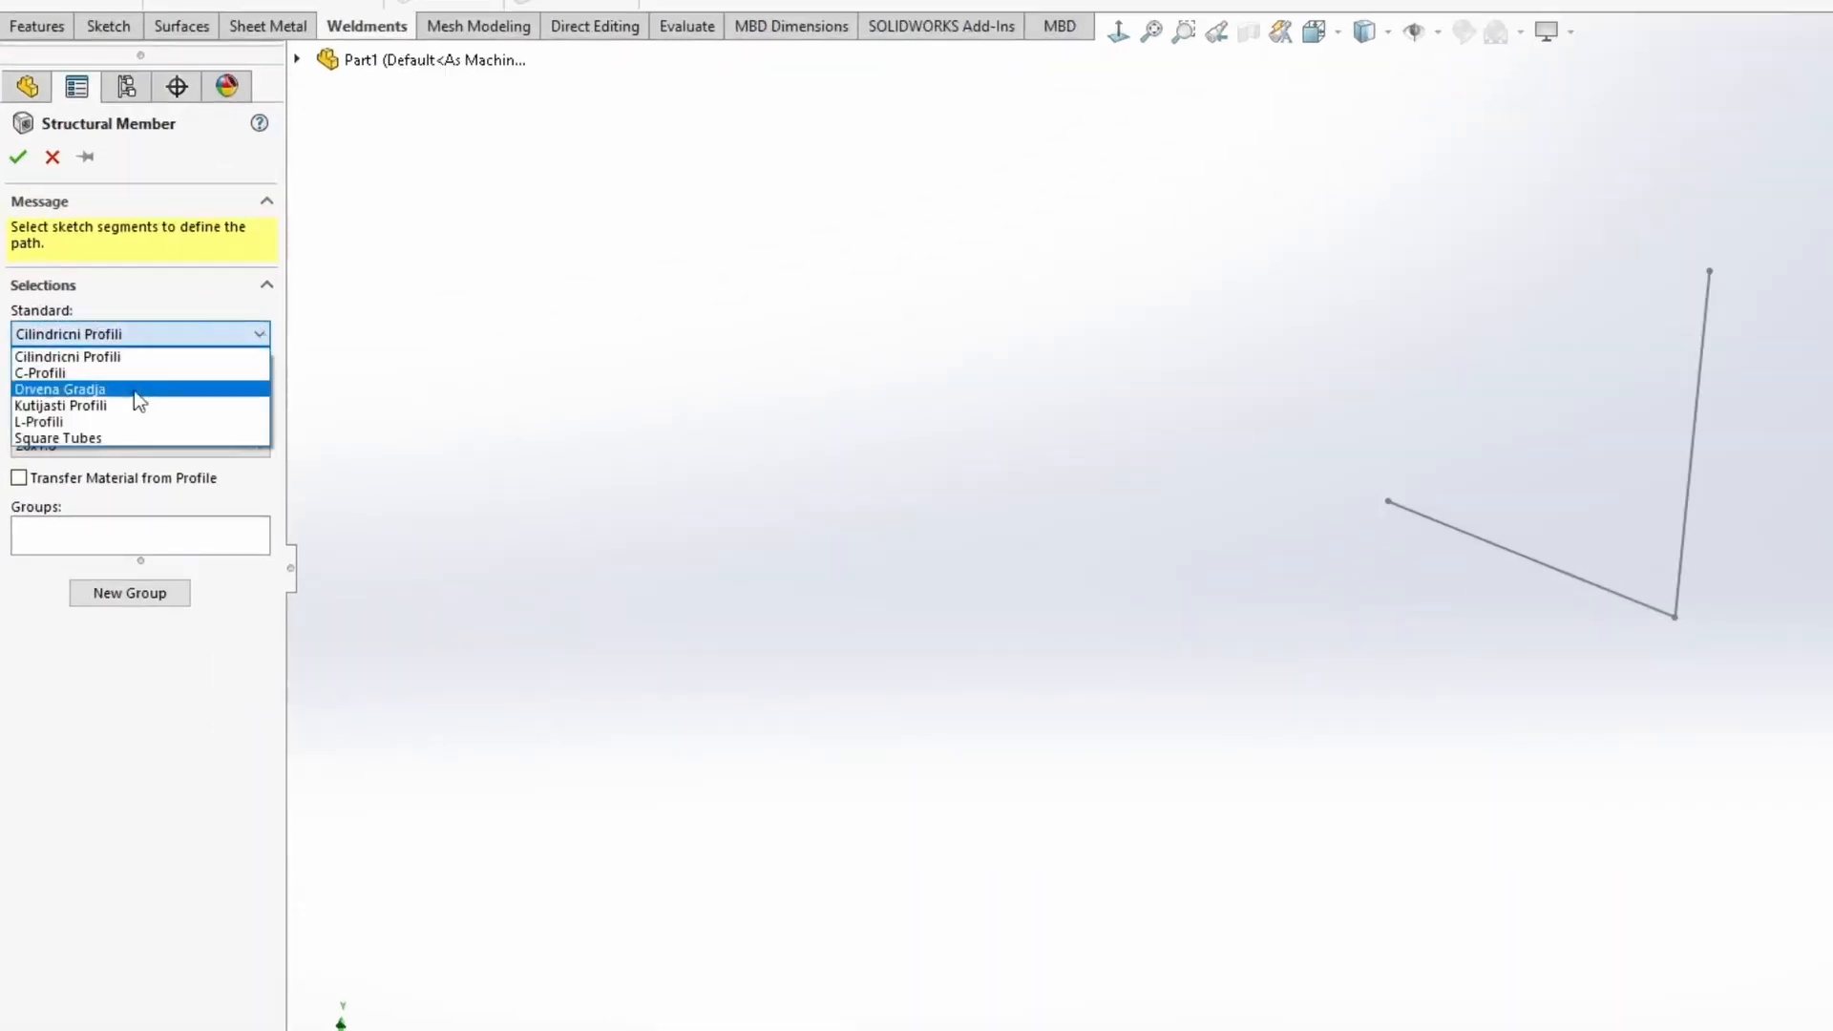
click(89, 439)
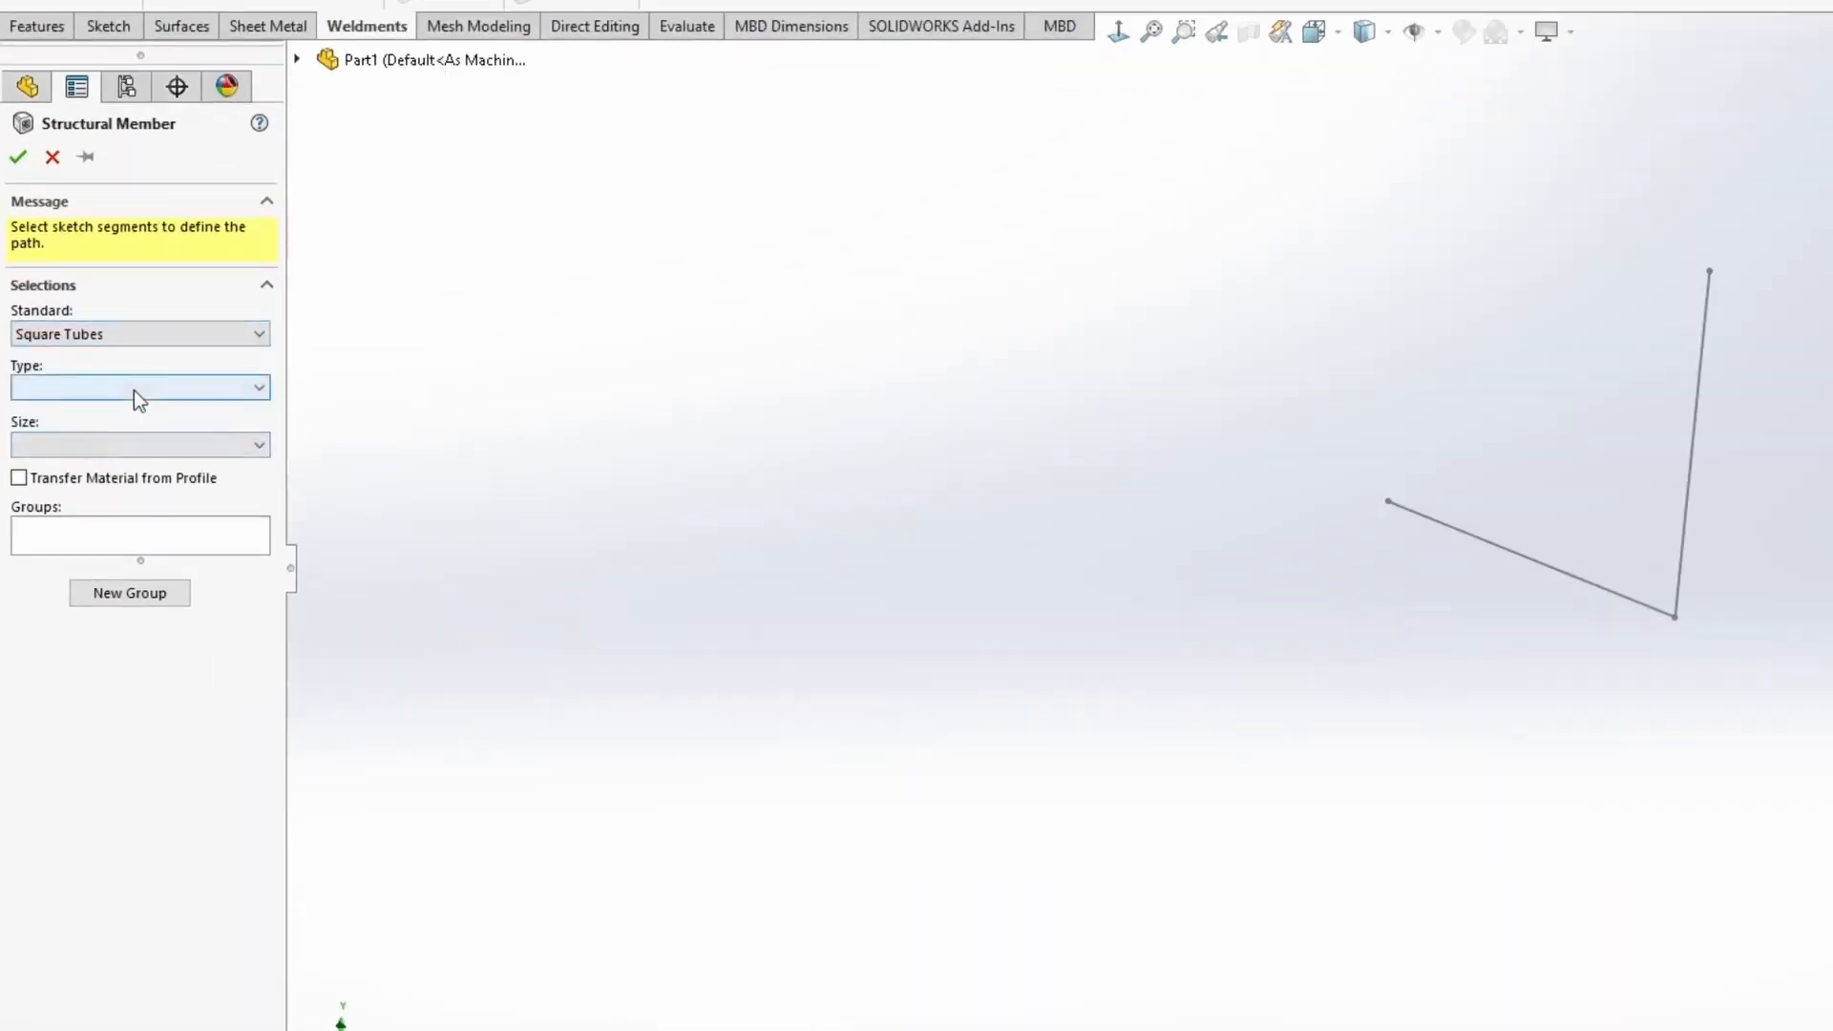
click(191, 388)
click(134, 427)
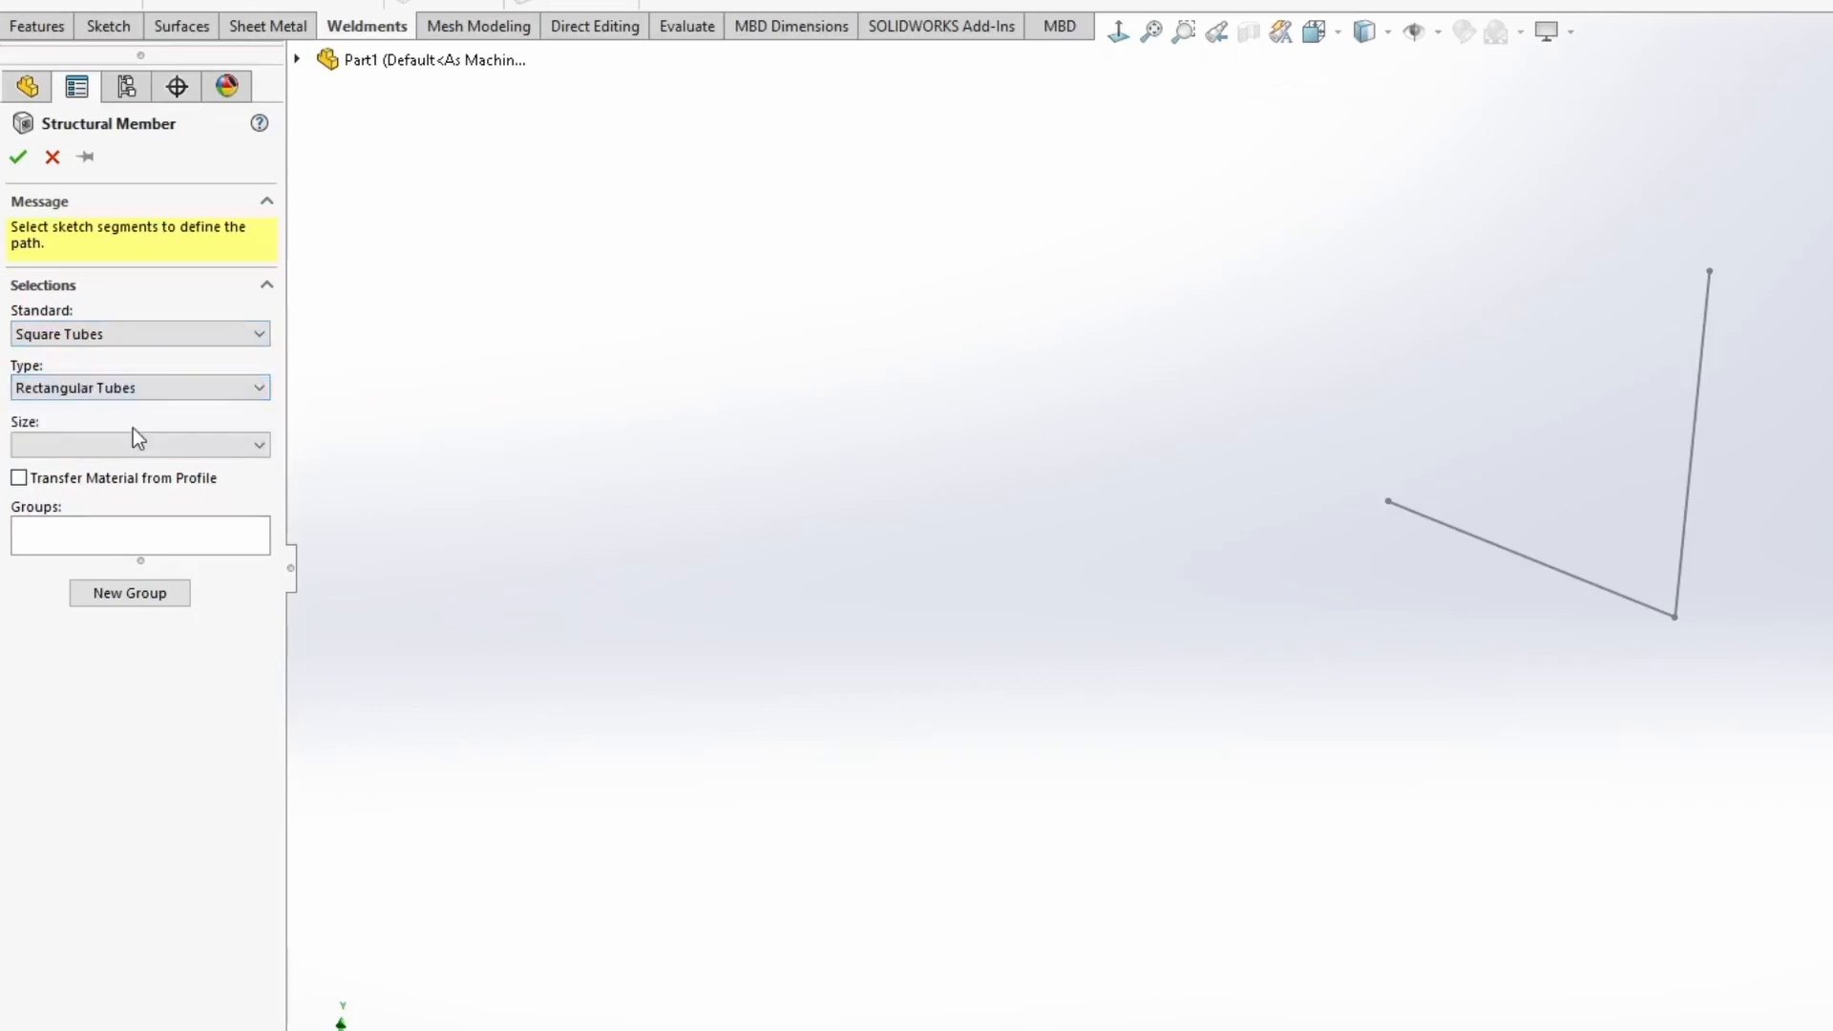
click(148, 445)
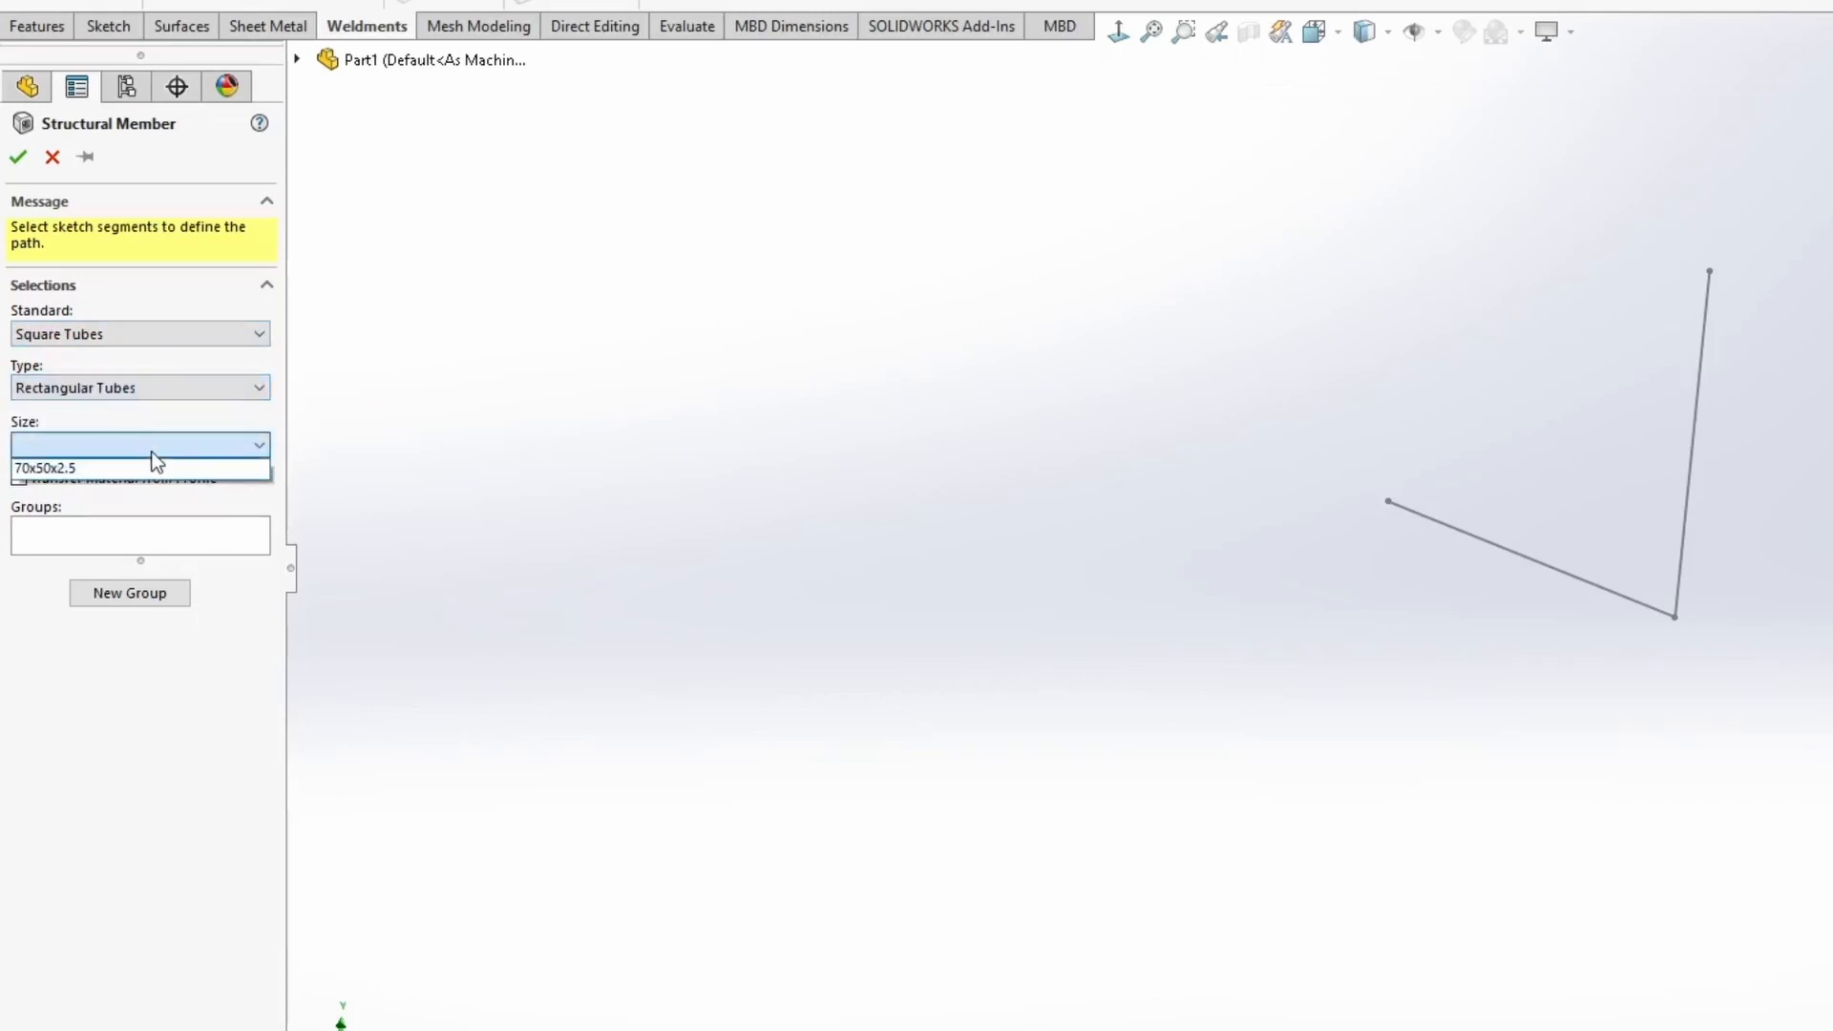
click(80, 468)
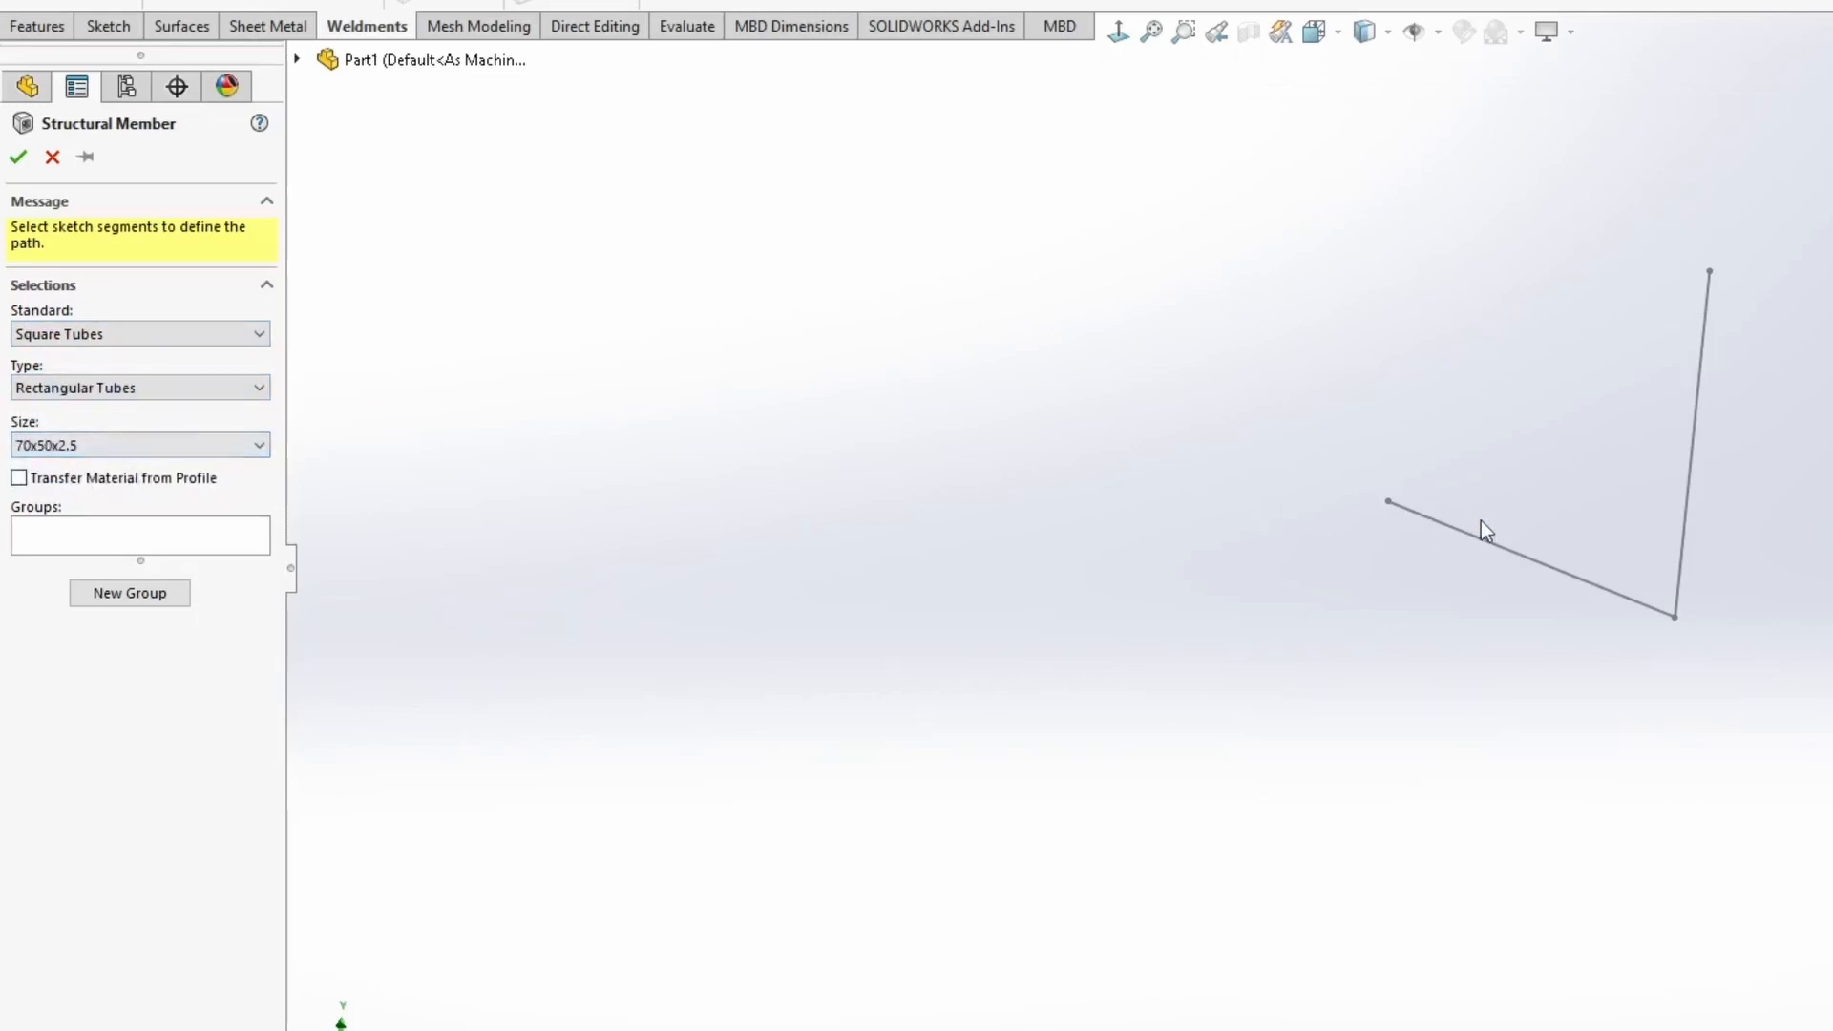
click(1497, 545)
click(1703, 353)
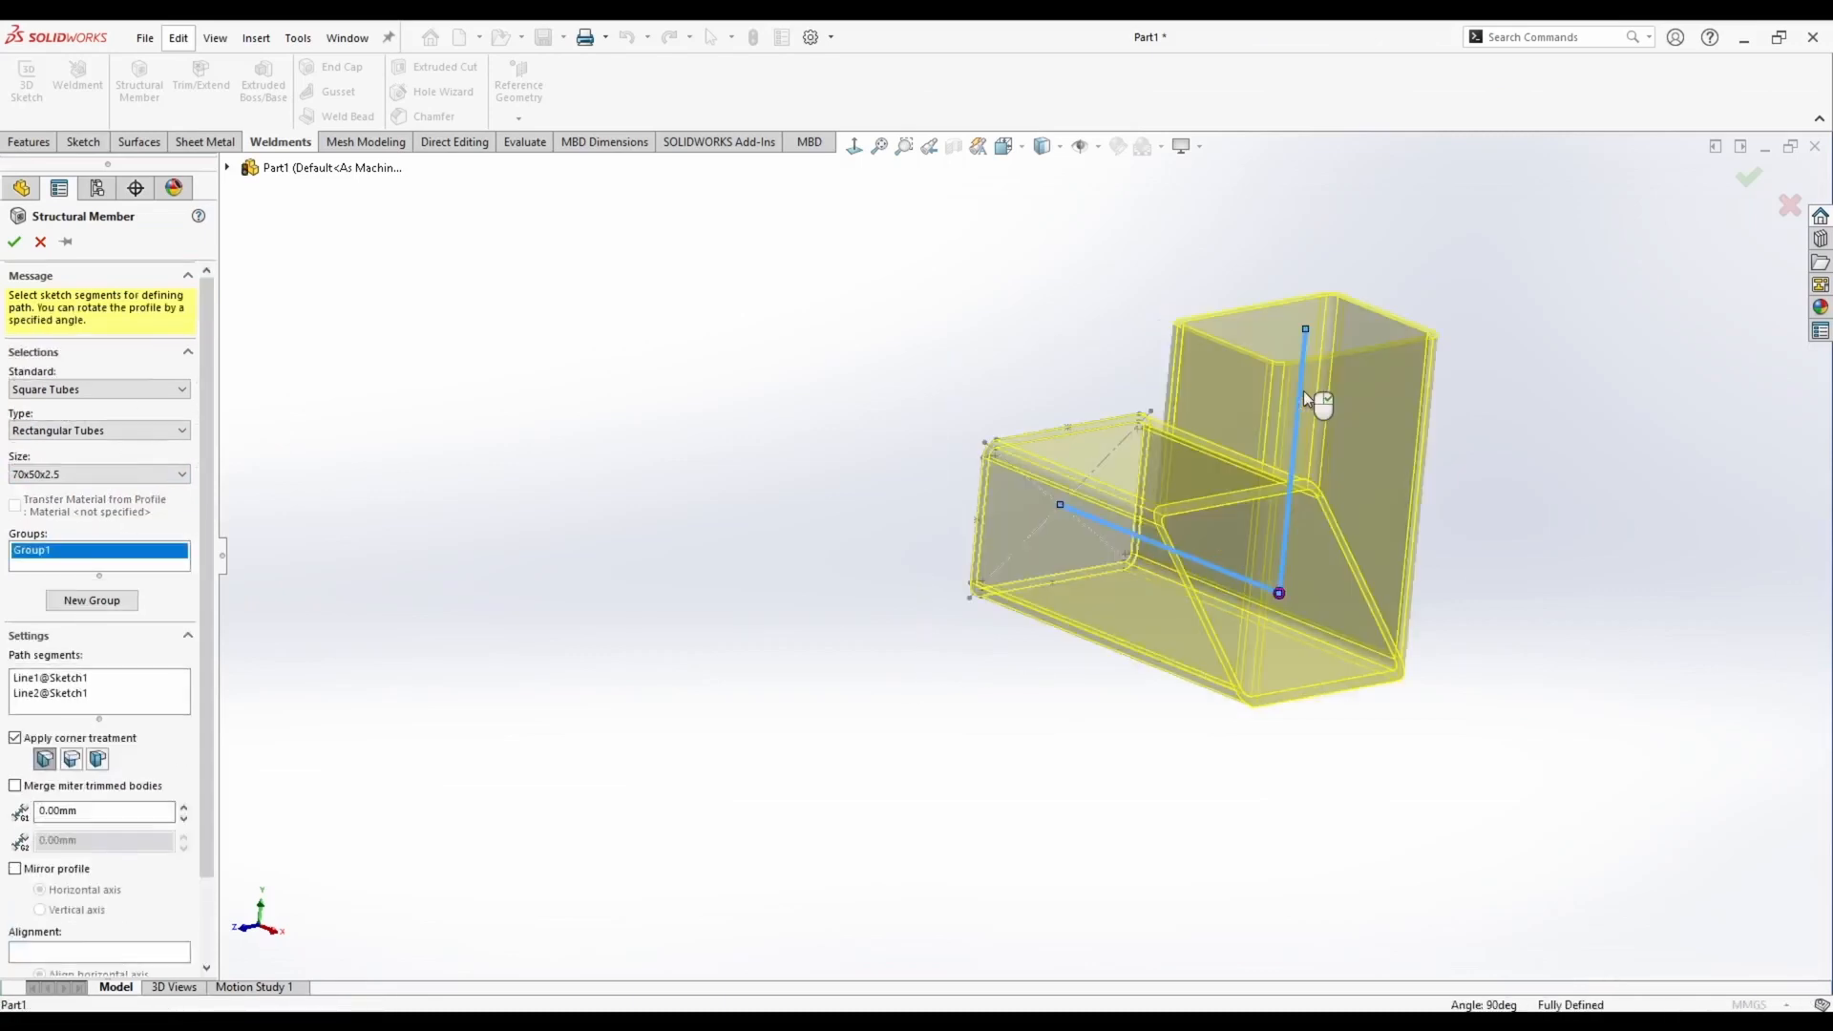
right_click(1303, 391)
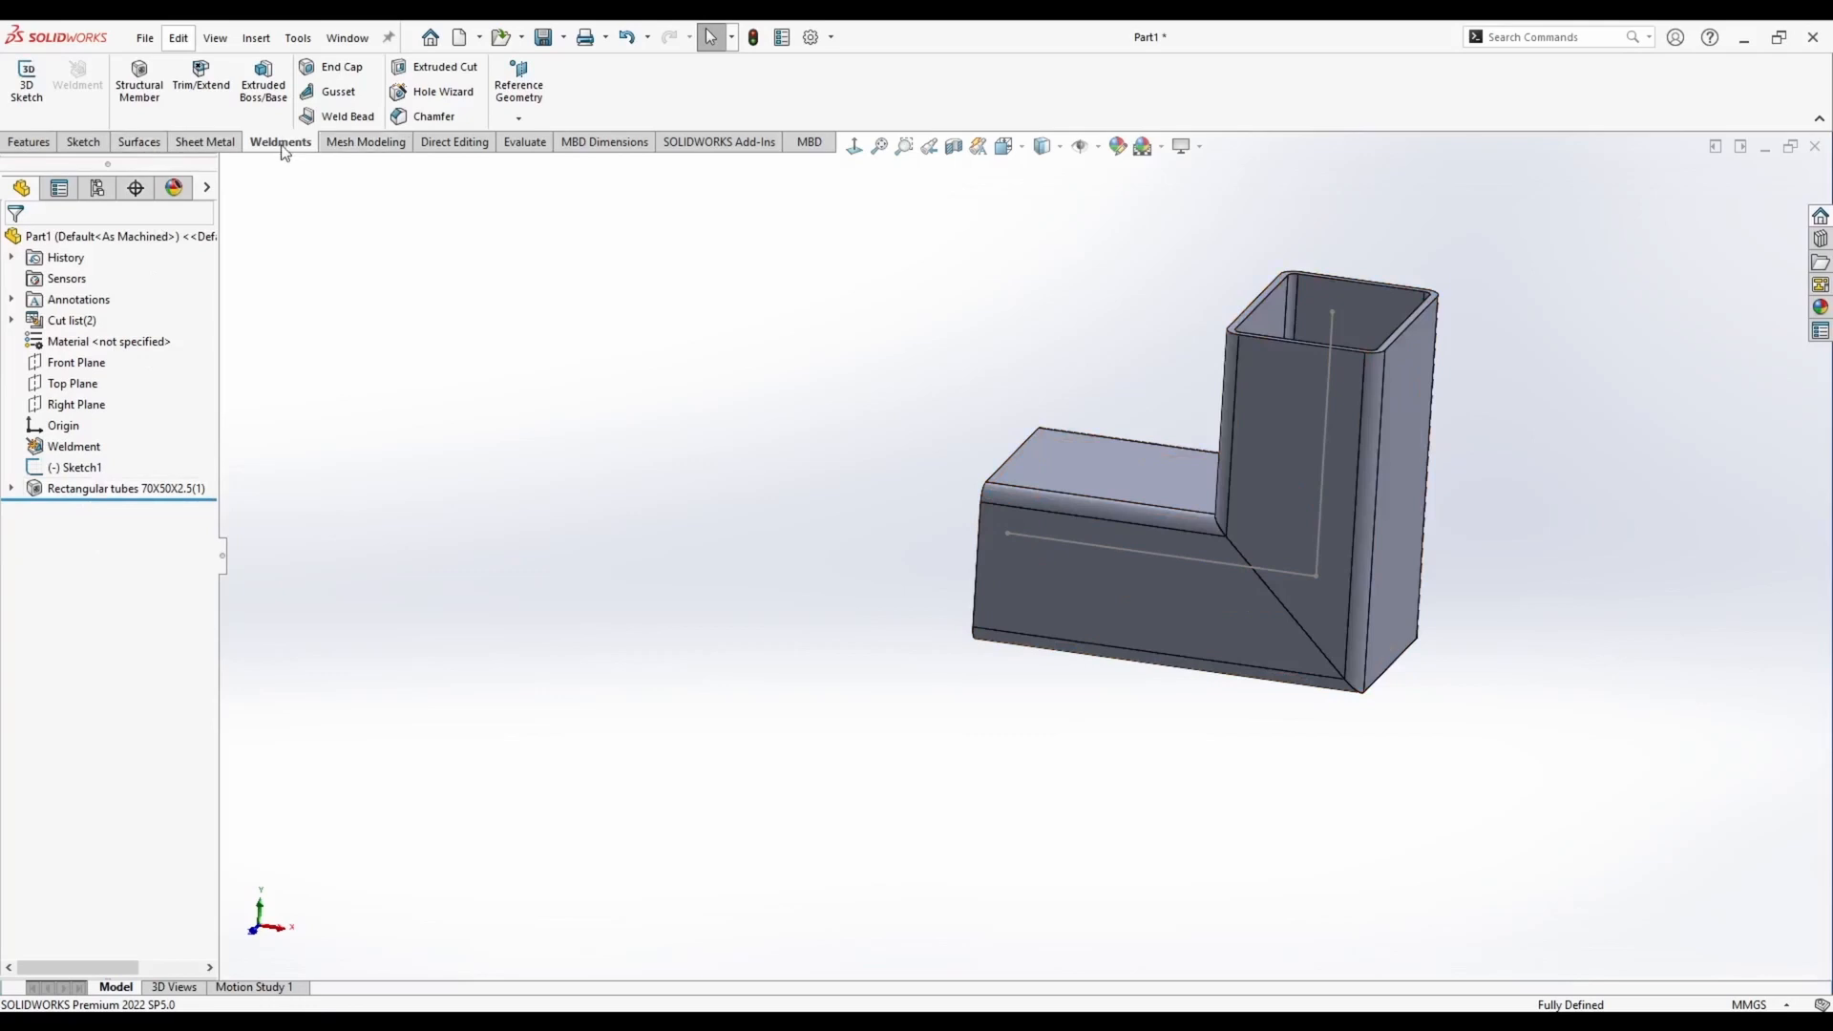
Examine the structural member's mitred tubes and the profile sketch contained in the rectangular tubes feature
middle_drag(573, 349, 506, 348)
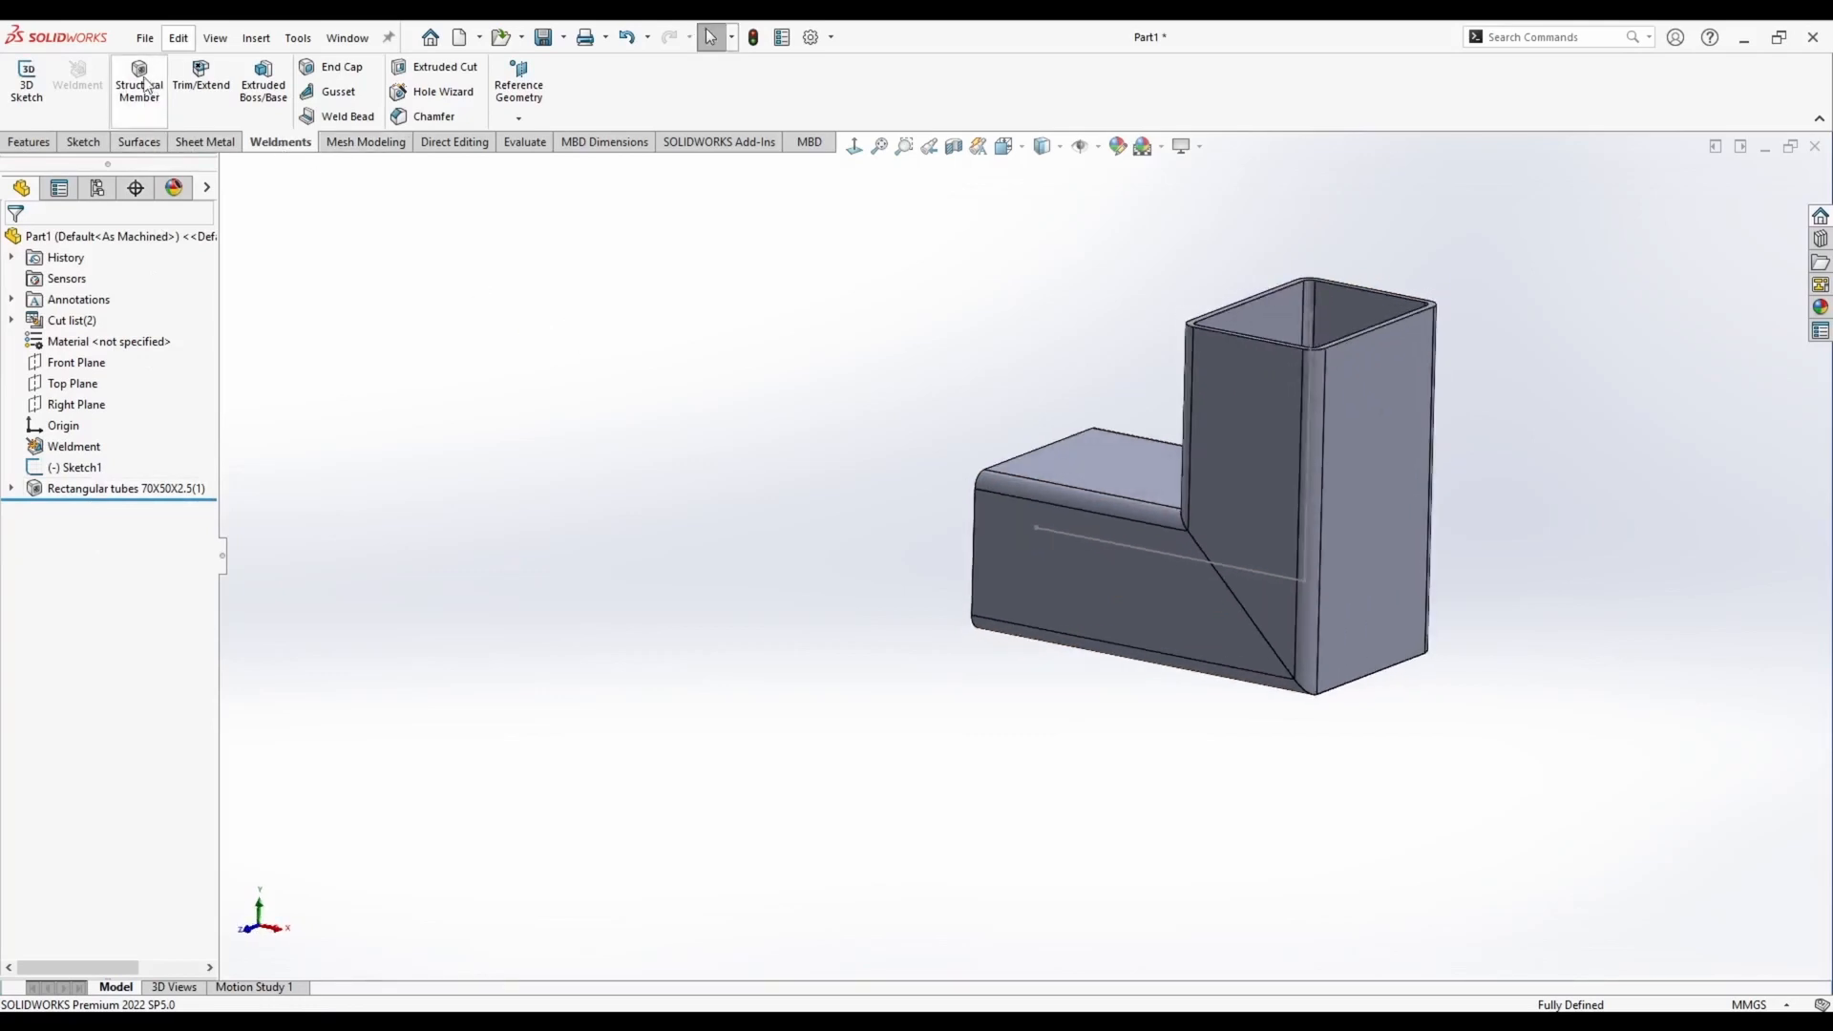
middle_drag(805, 547, 766, 554)
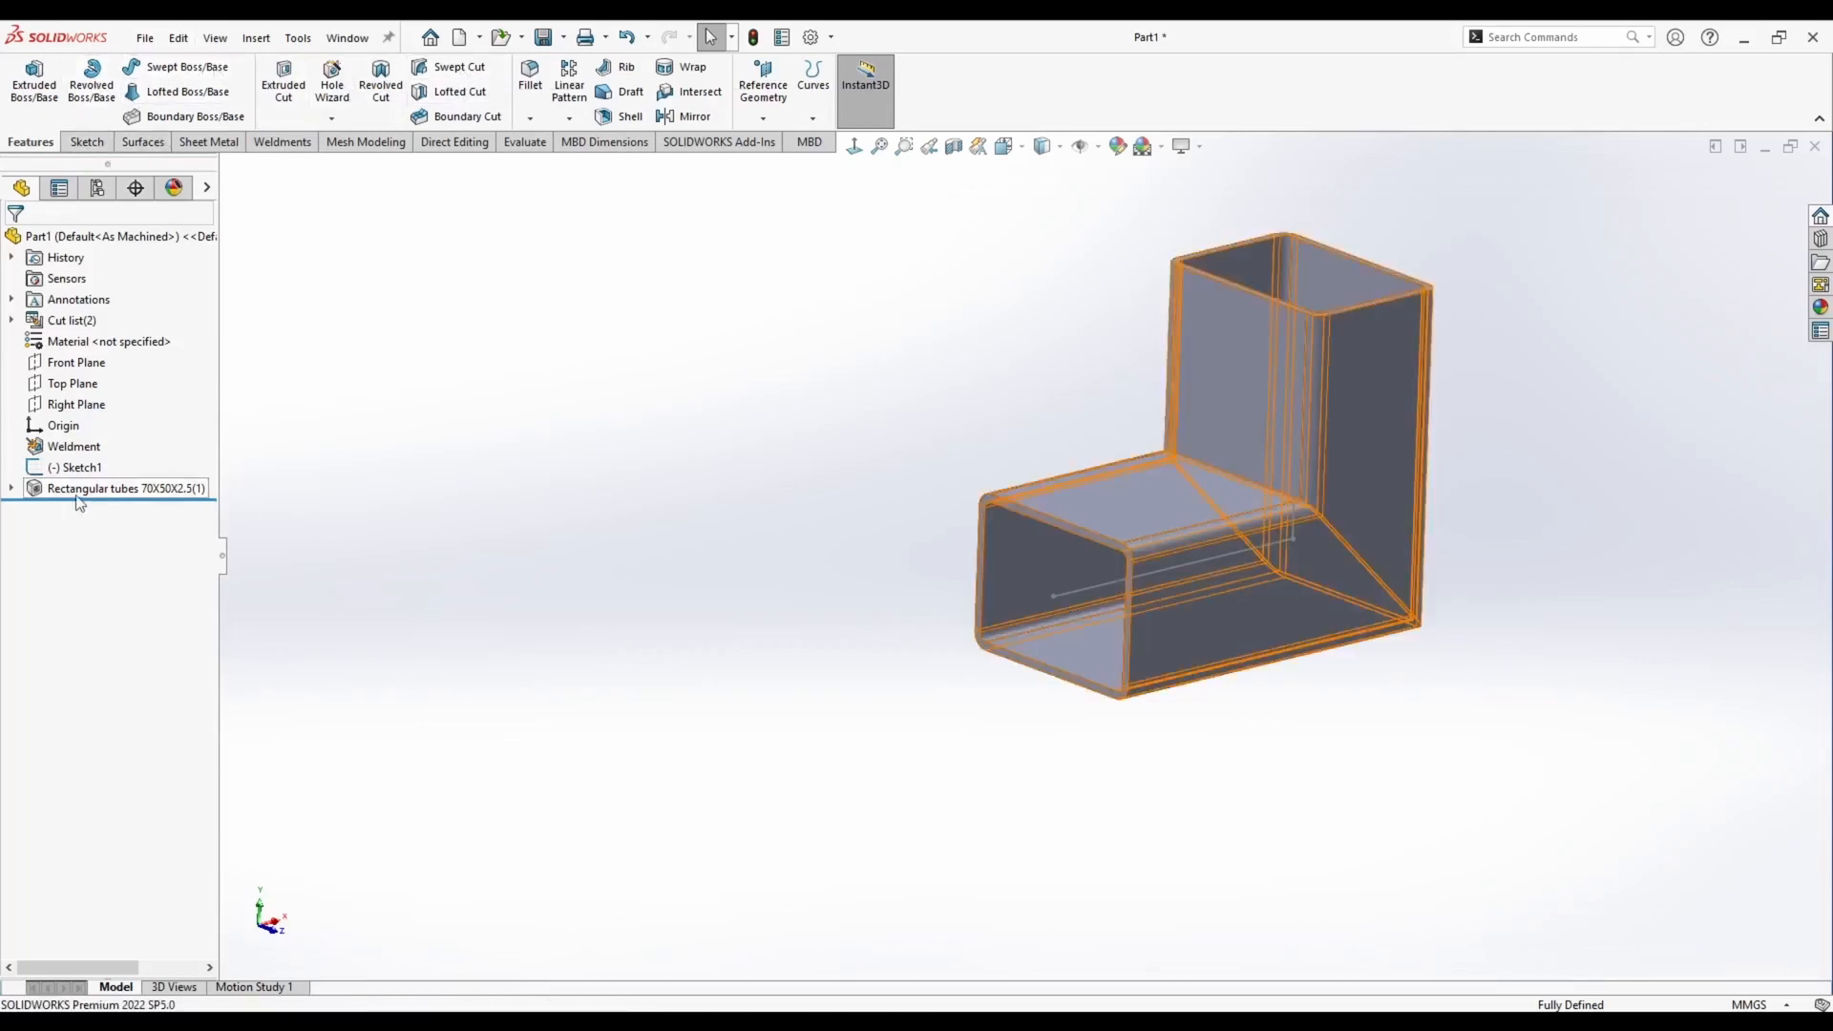
click(11, 488)
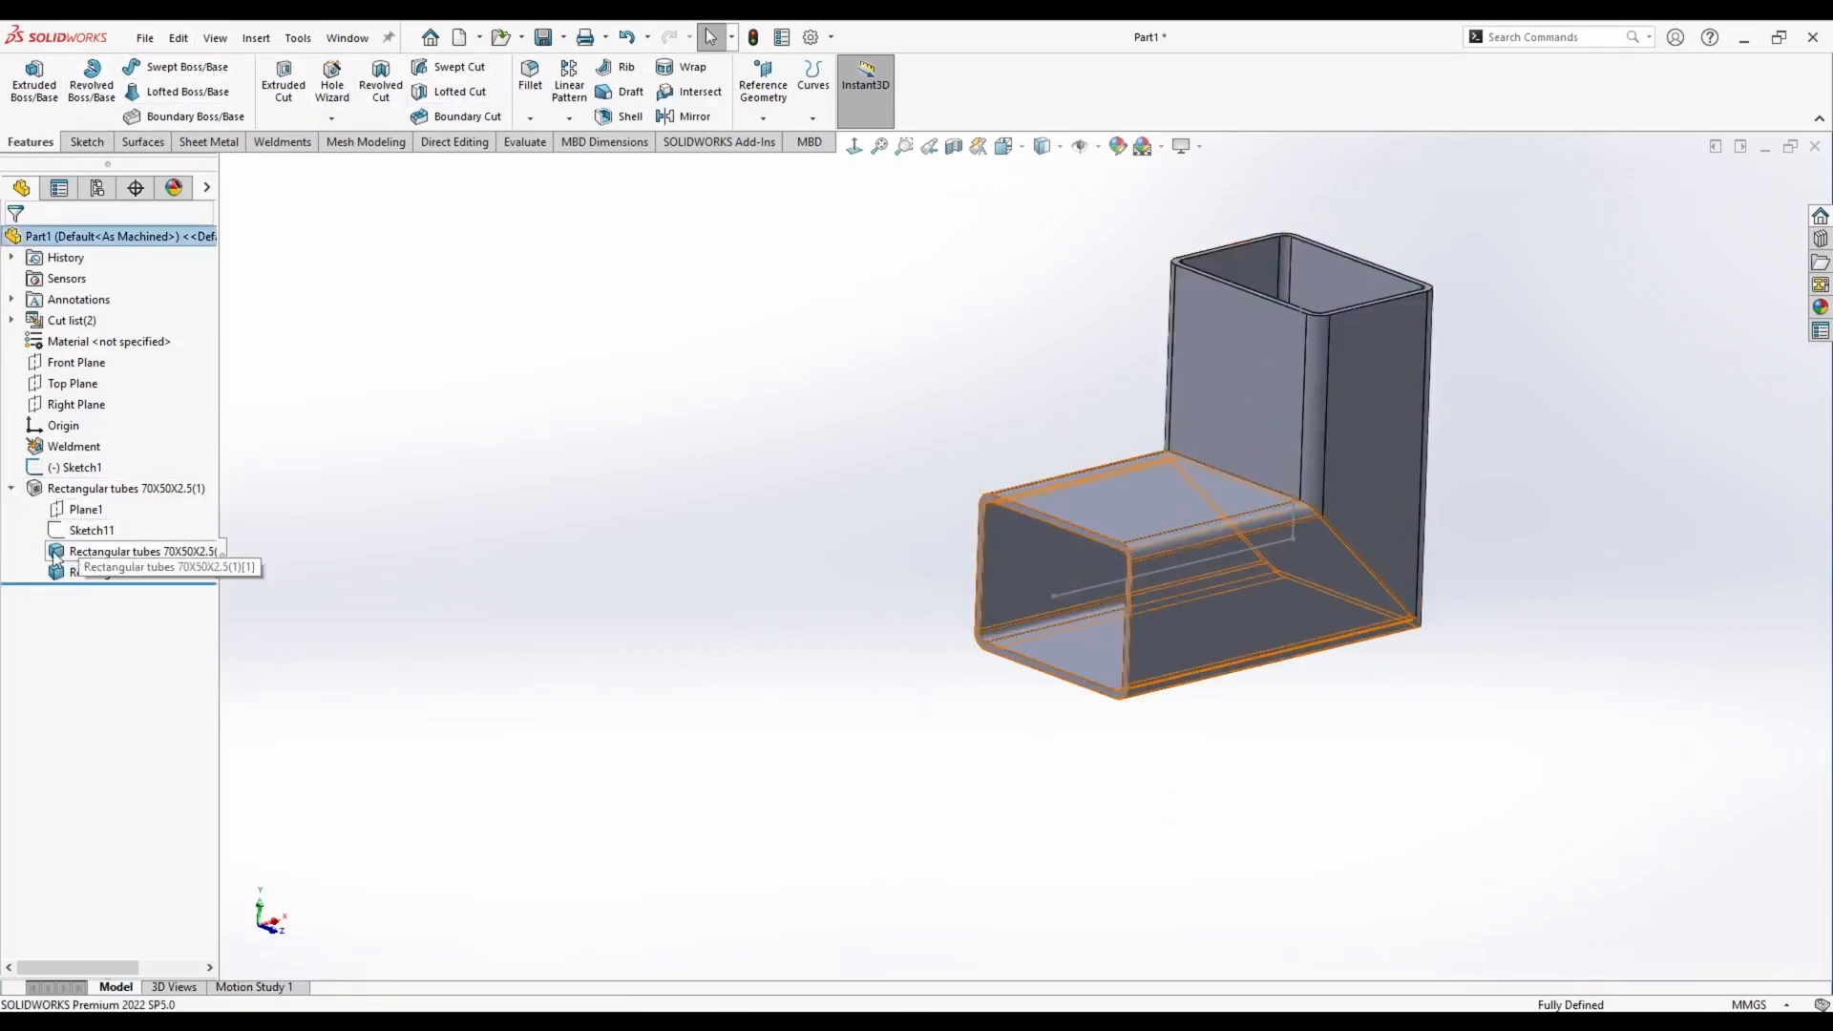
click(81, 531)
scroll(1086, 580, down, 3)
middle_drag(1086, 580, 955, 507)
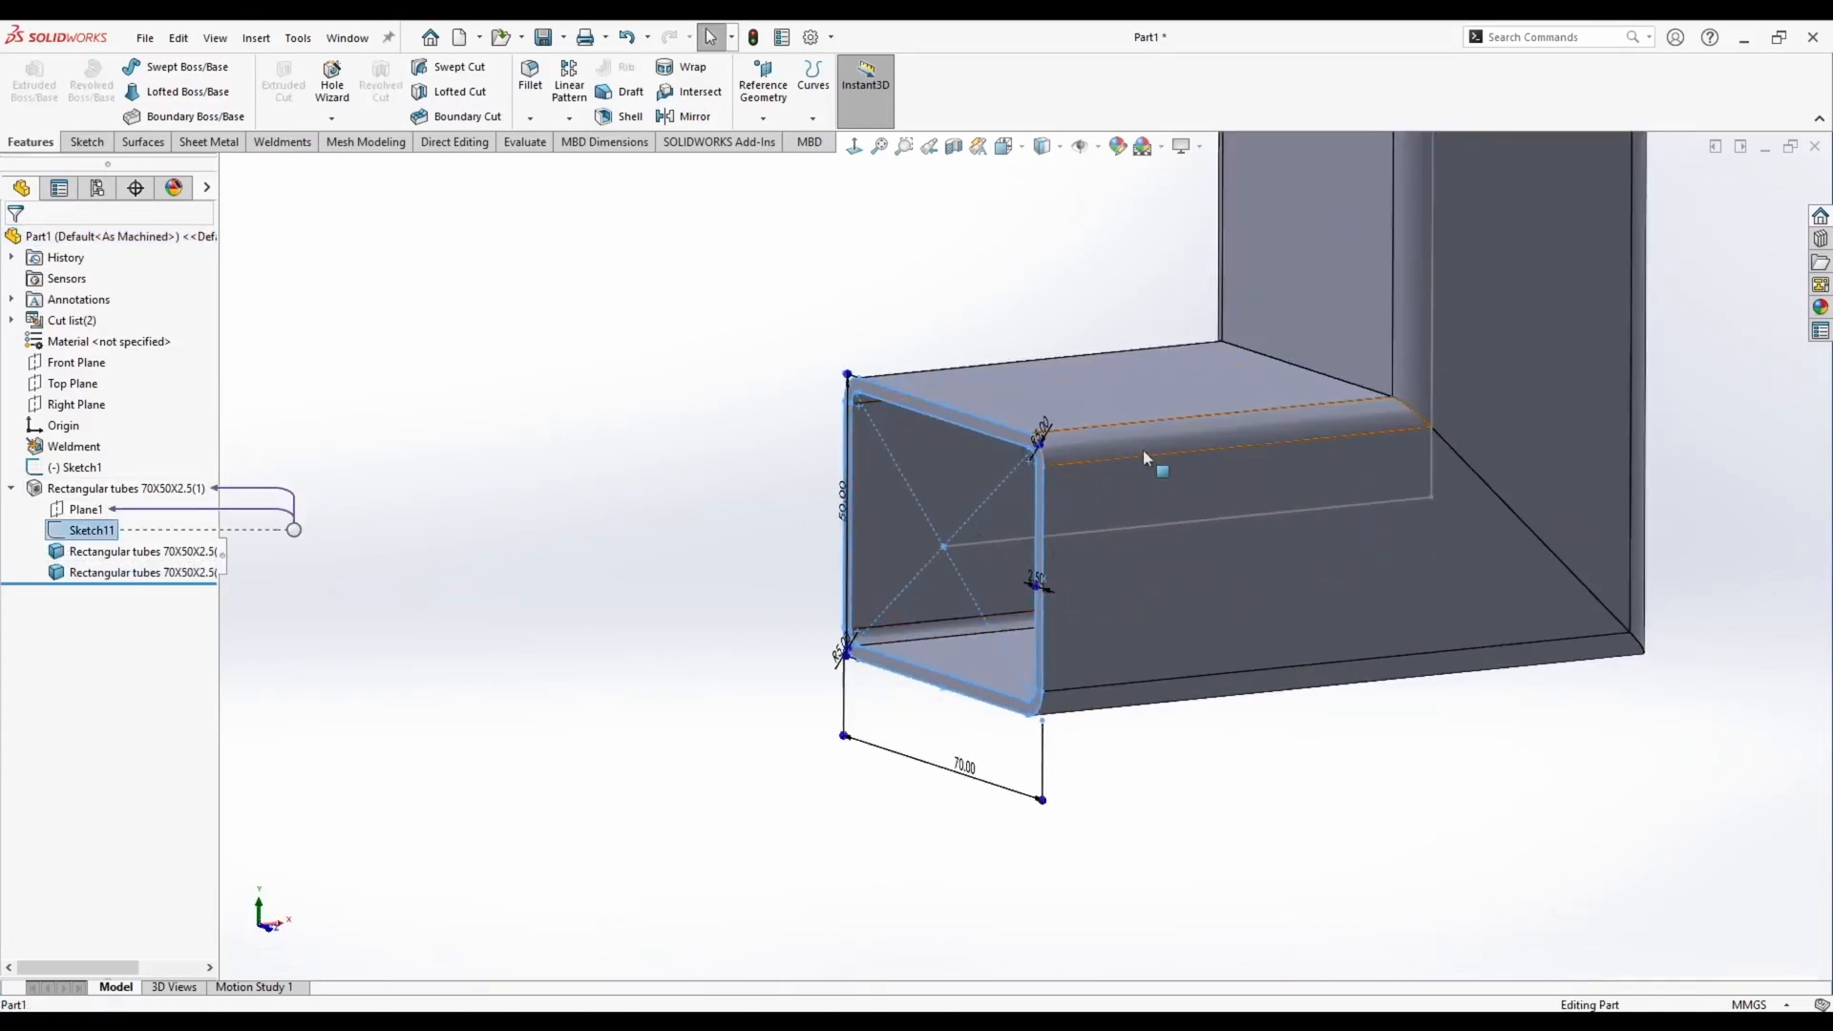
scroll(1143, 449, up, 3)
click(753, 443)
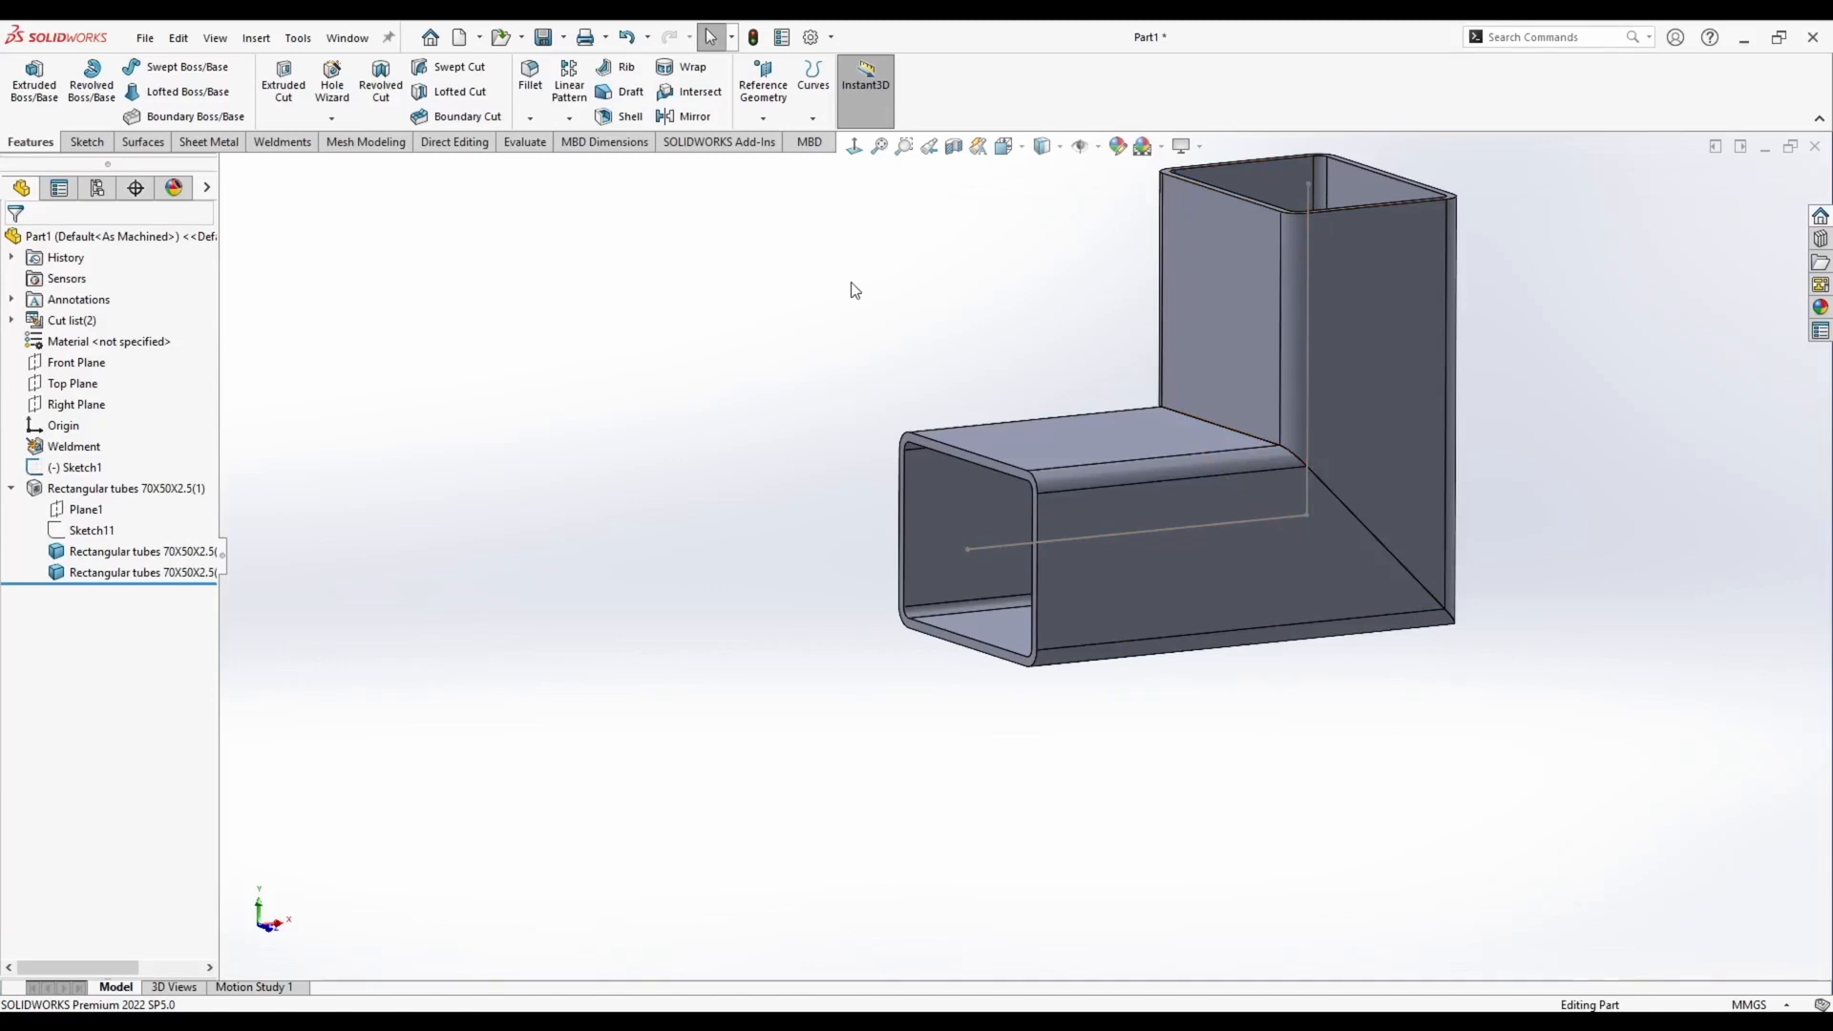
middle_drag(855, 291, 605, 389)
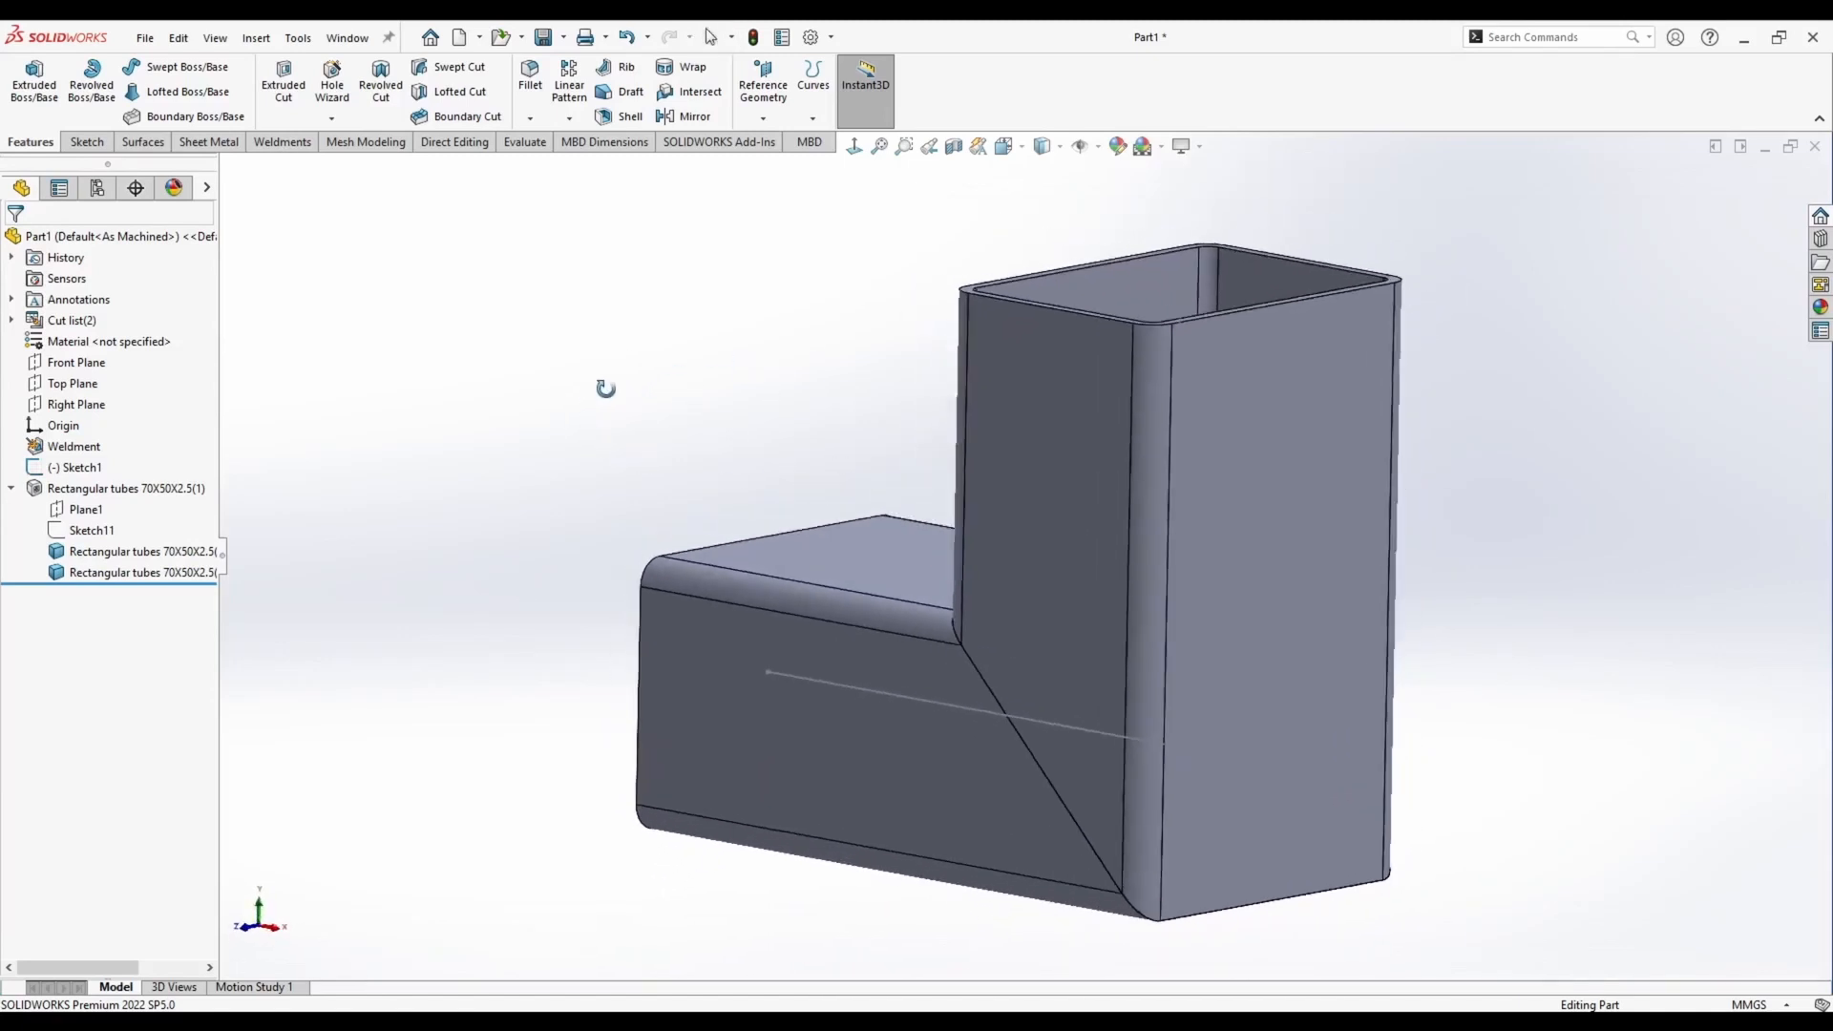
scroll(1020, 567, up, 2)
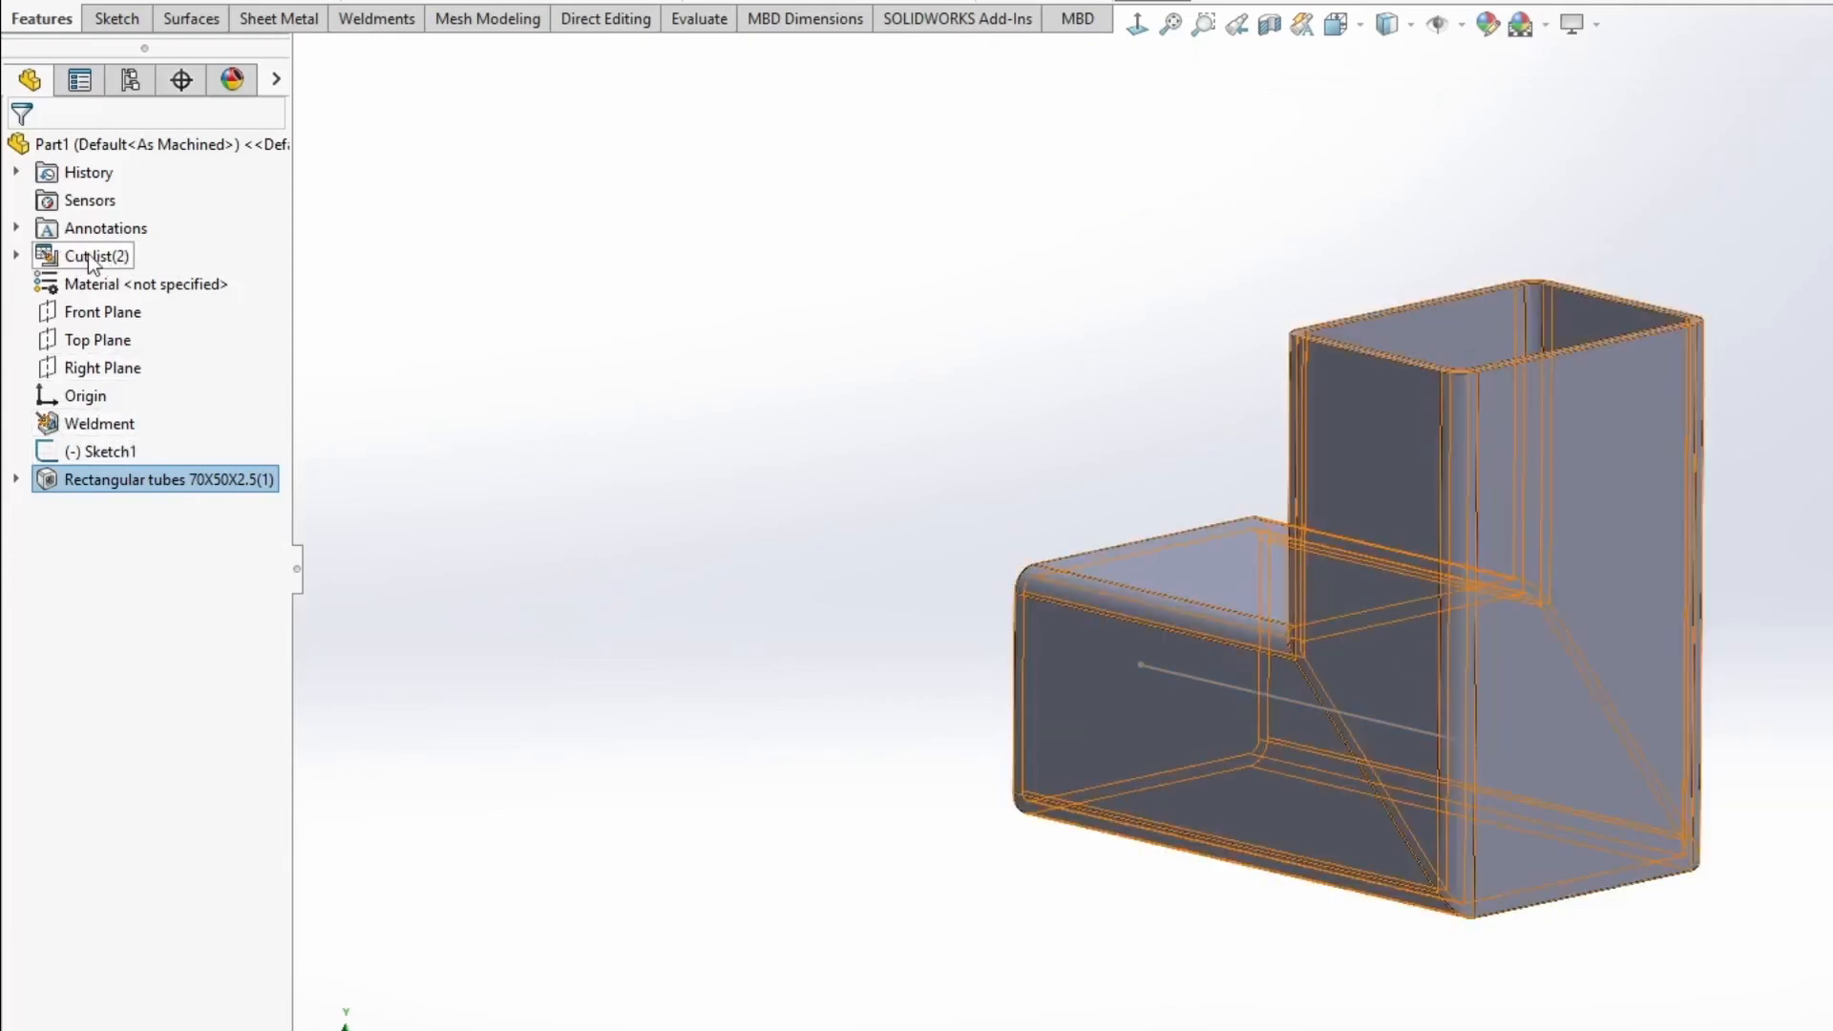
Examine the two Rectangular Profile 70x50x2.5 entries in the cut list, with the feature tree widened, and collapse the tree
click(16, 254)
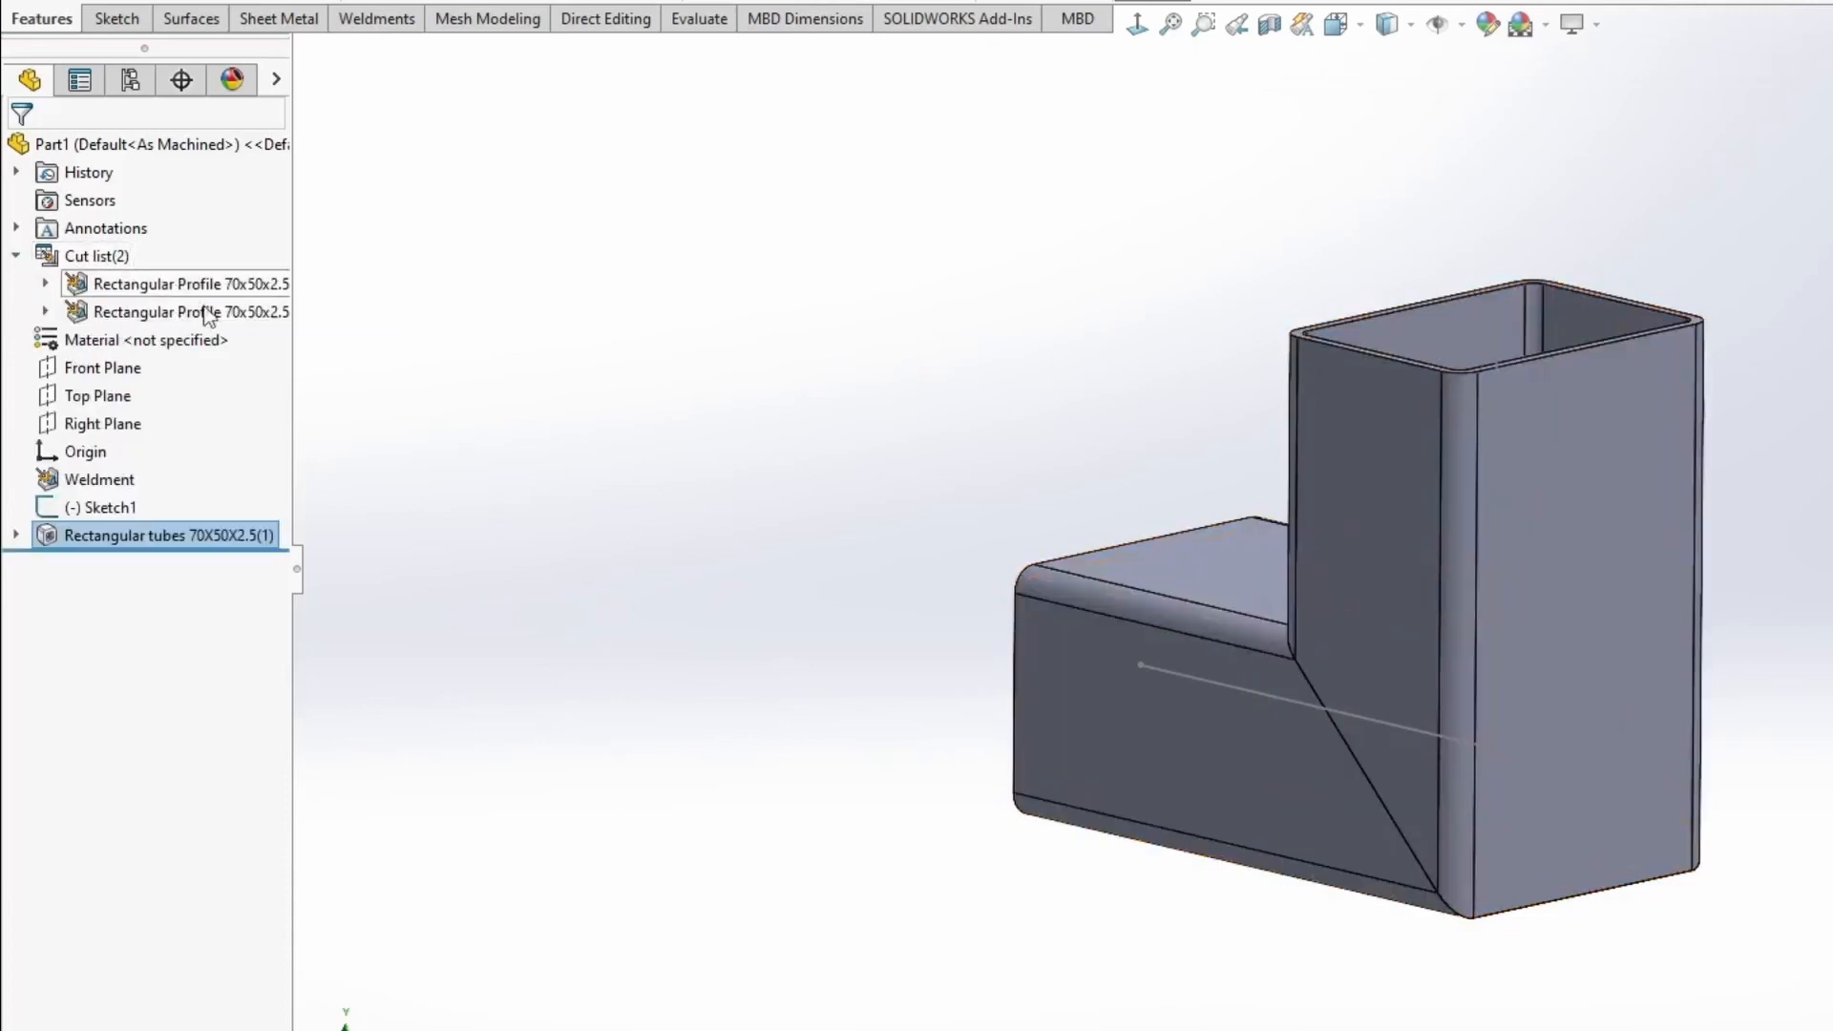
drag(296, 569, 474, 605)
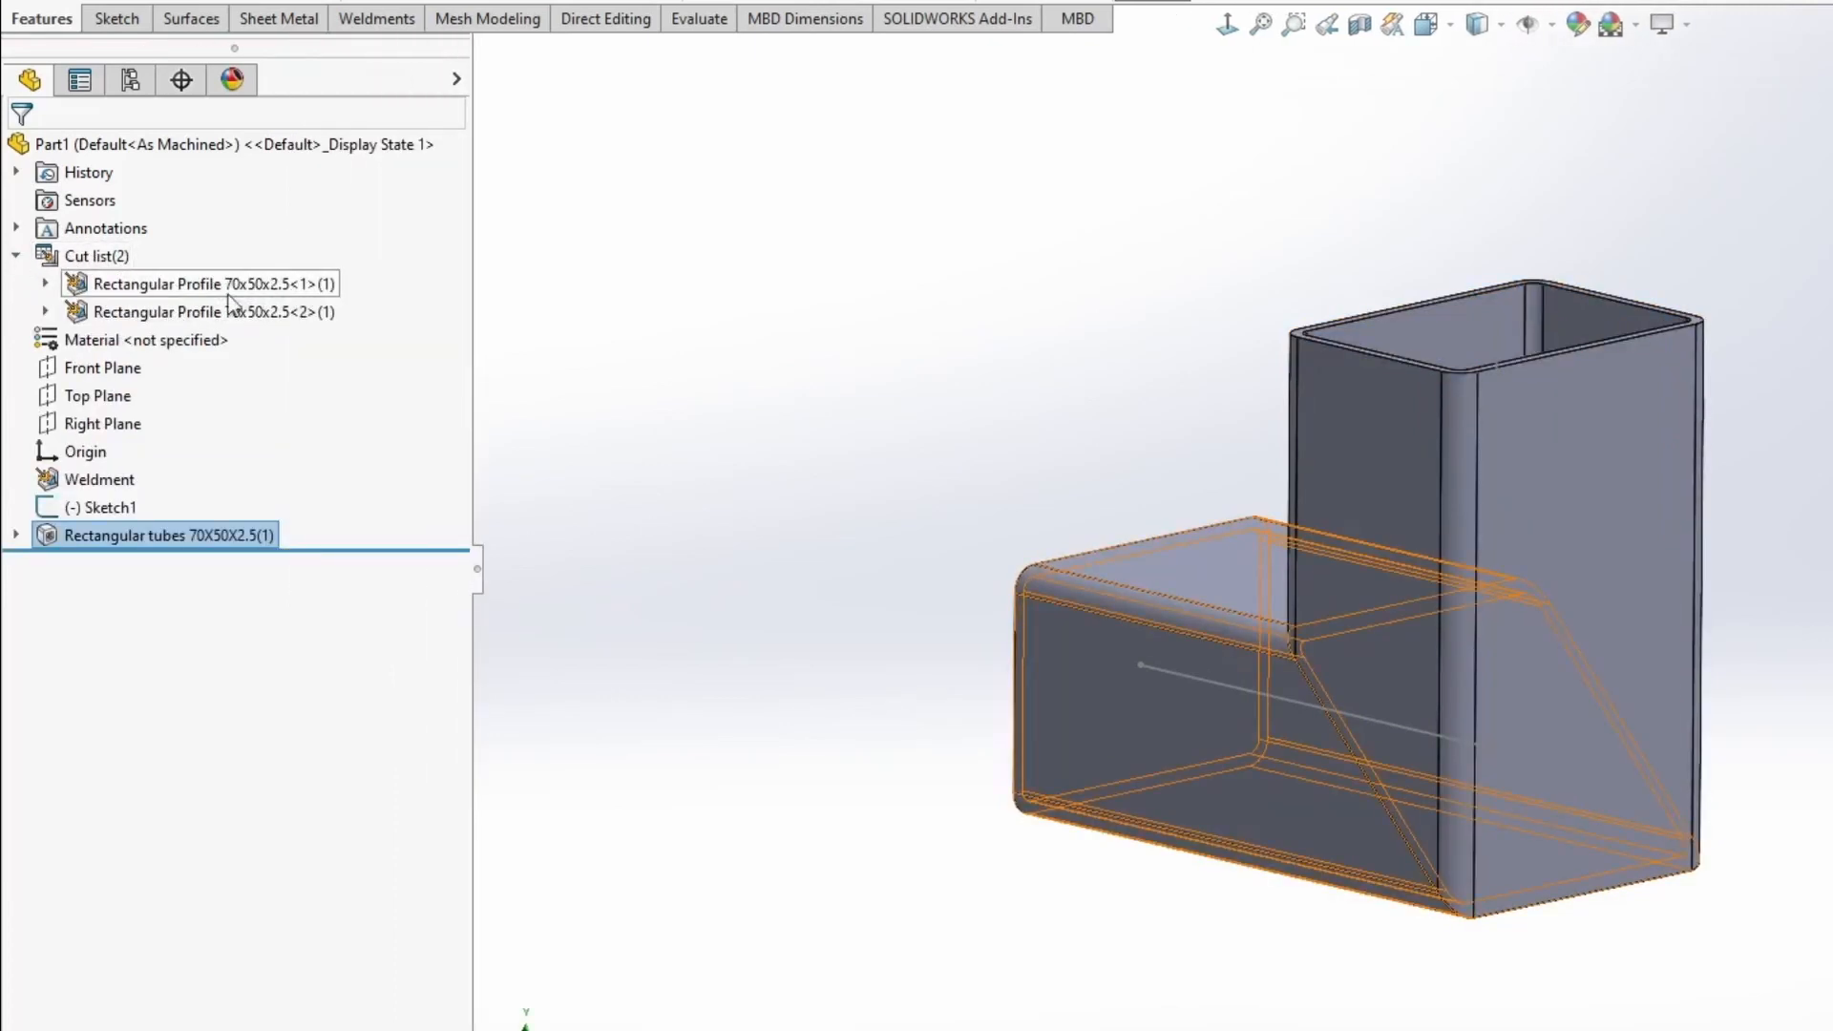
click(168, 286)
click(164, 313)
click(880, 513)
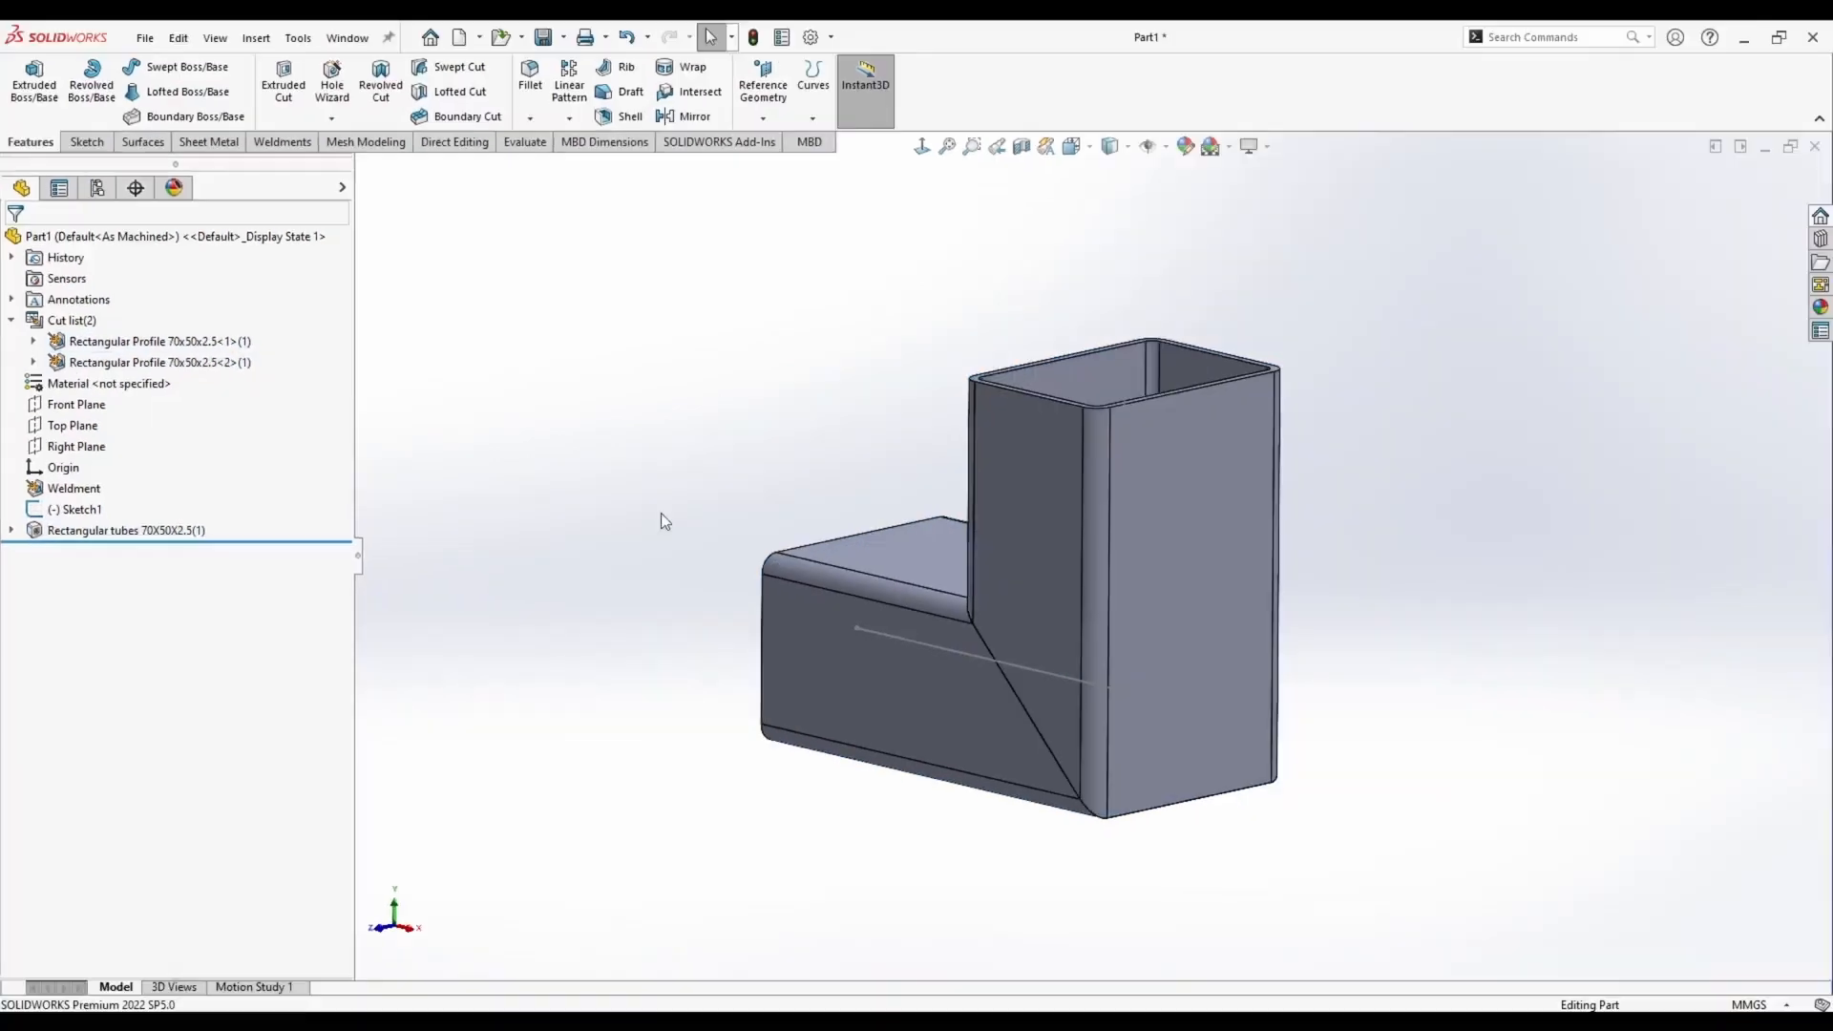
middle_drag(880, 512, 930, 506)
key(shift+c)
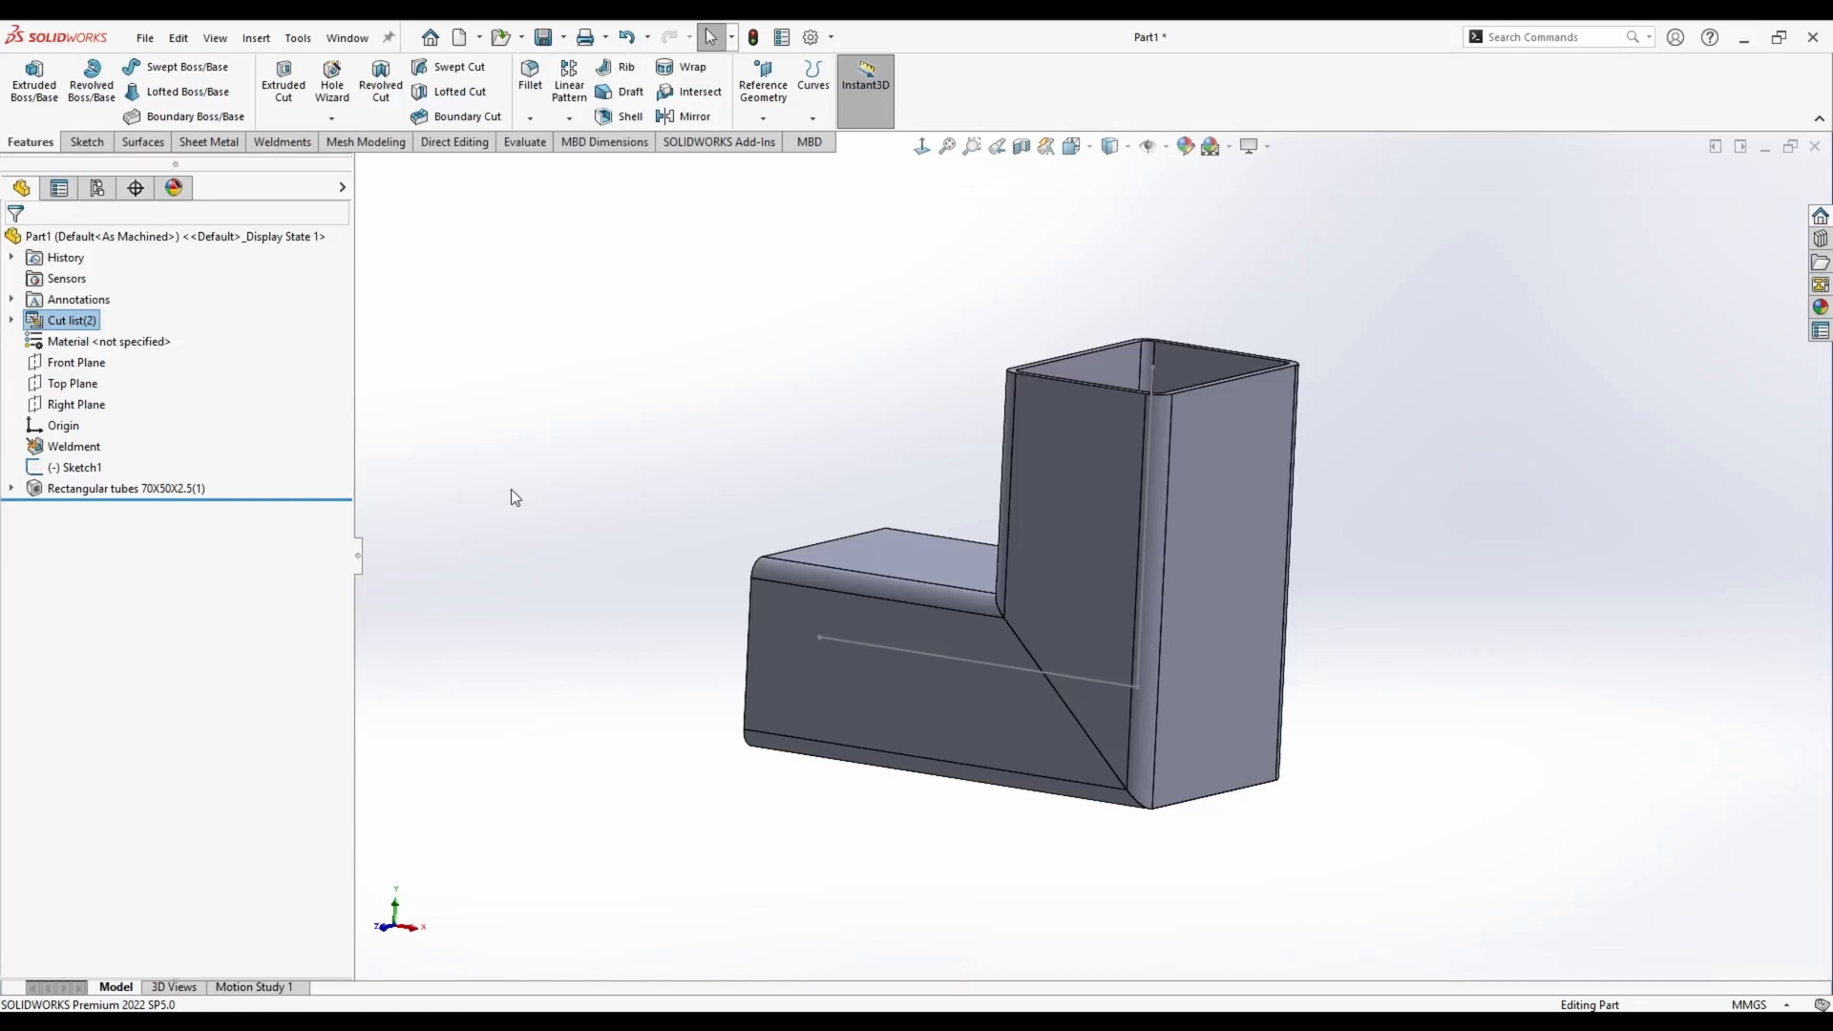
mouse_move(649, 445)
middle_down()
mouse_move(589, 462)
mouse_move(642, 446)
mouse_move(631, 471)
middle_up()
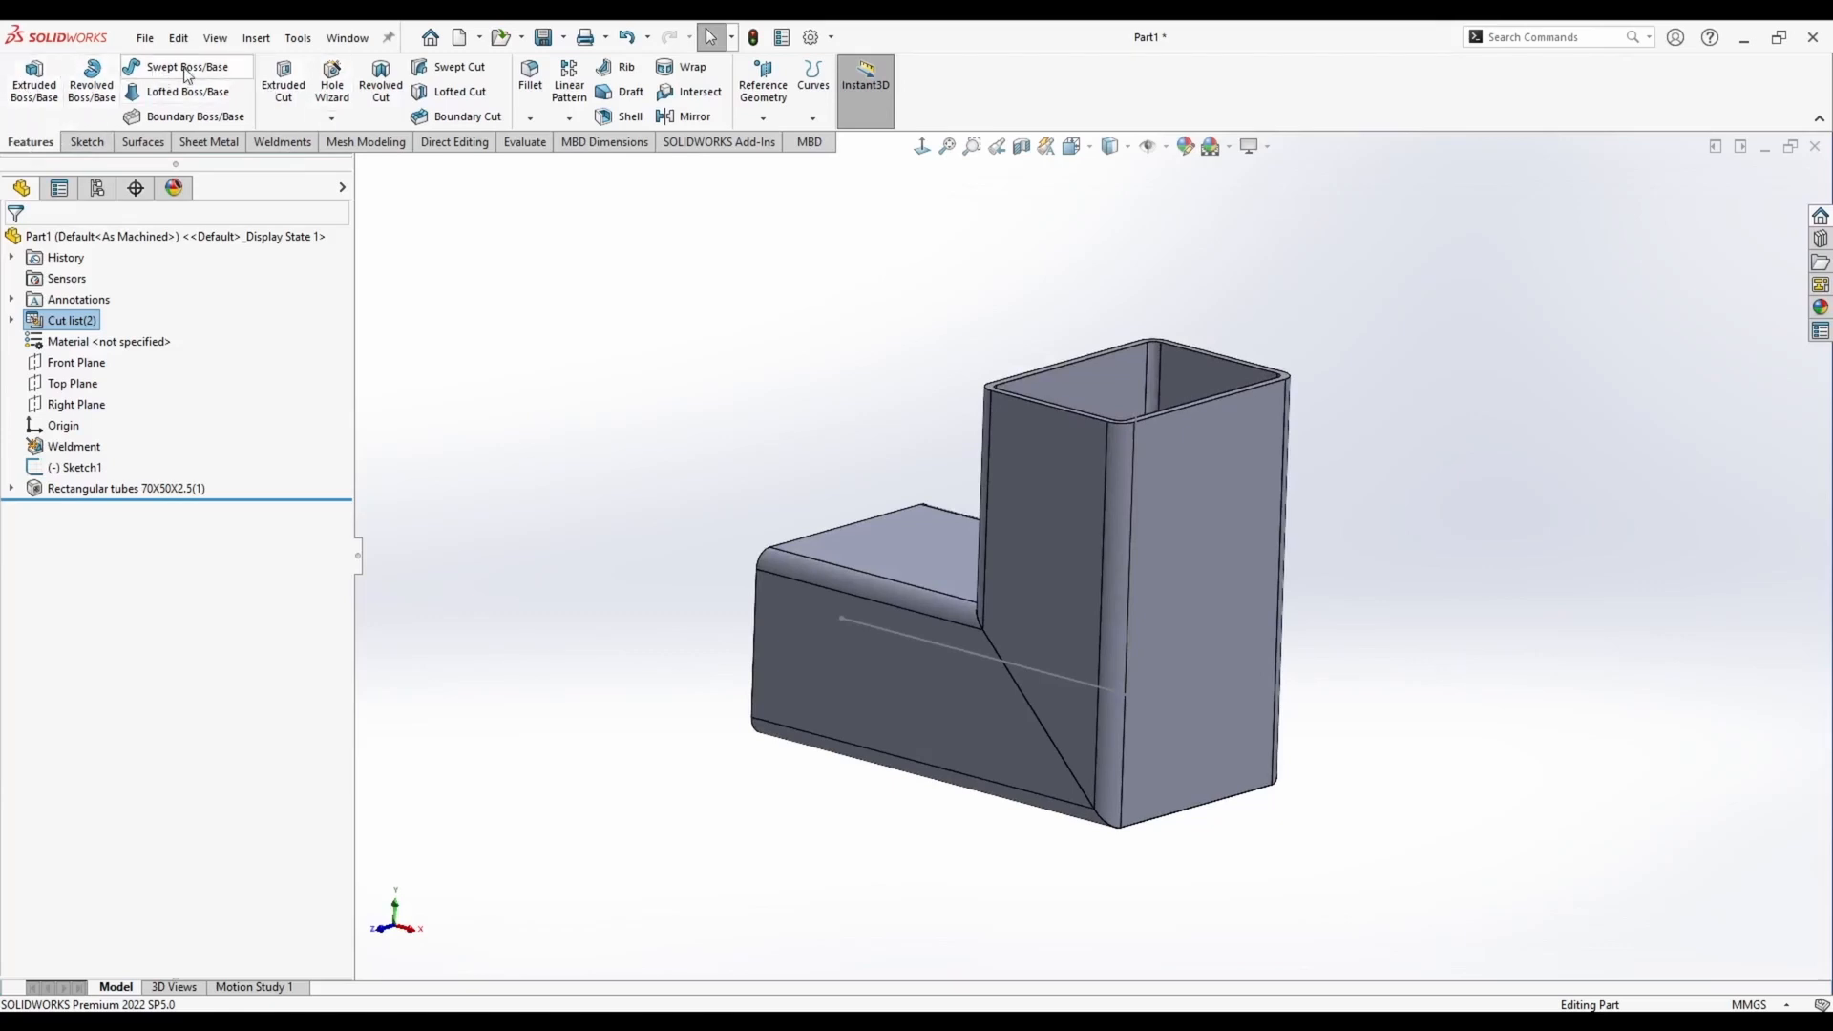
mouse_move(711, 396)
middle_down()
mouse_move(677, 401)
mouse_move(704, 405)
middle_up()
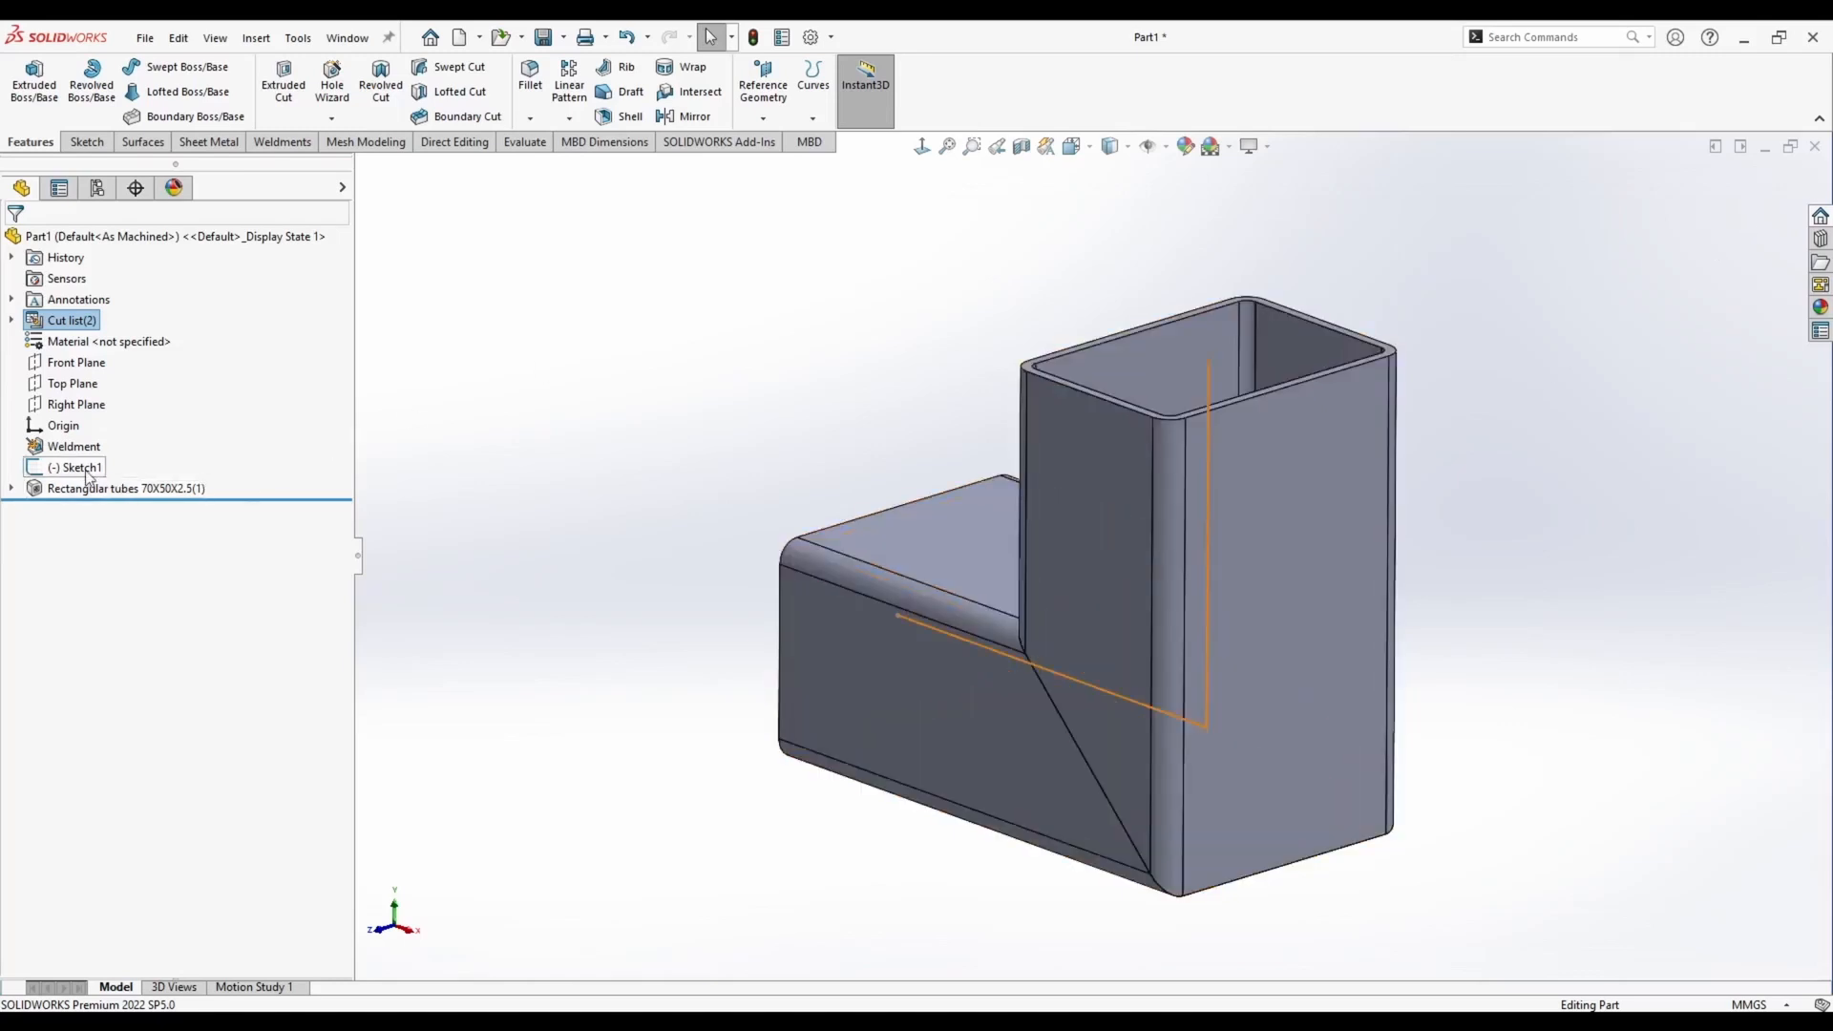
Close the L-shaped tube part and return to the Table 1_Test model
click(1815, 146)
click(906, 546)
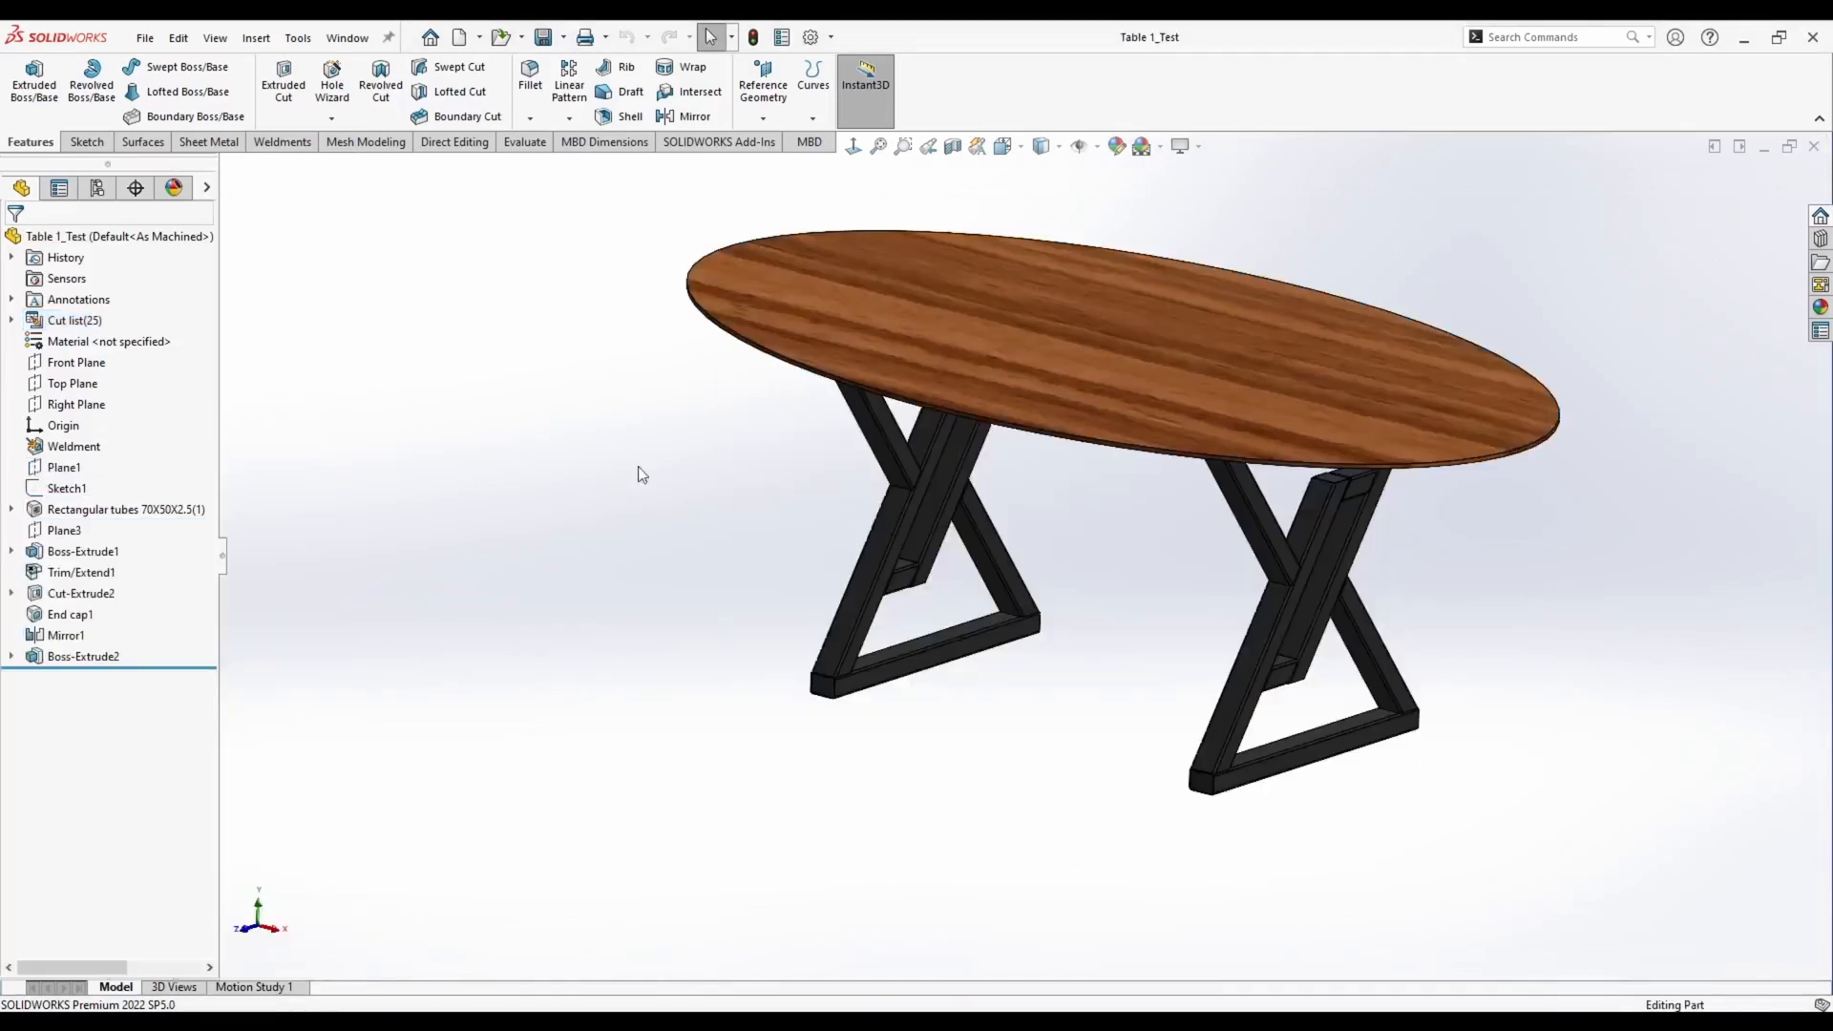
mouse_move(643, 475)
middle_down()
mouse_move(643, 397)
mouse_move(605, 458)
mouse_move(634, 449)
mouse_move(614, 375)
mouse_move(613, 459)
mouse_move(644, 460)
middle_up()
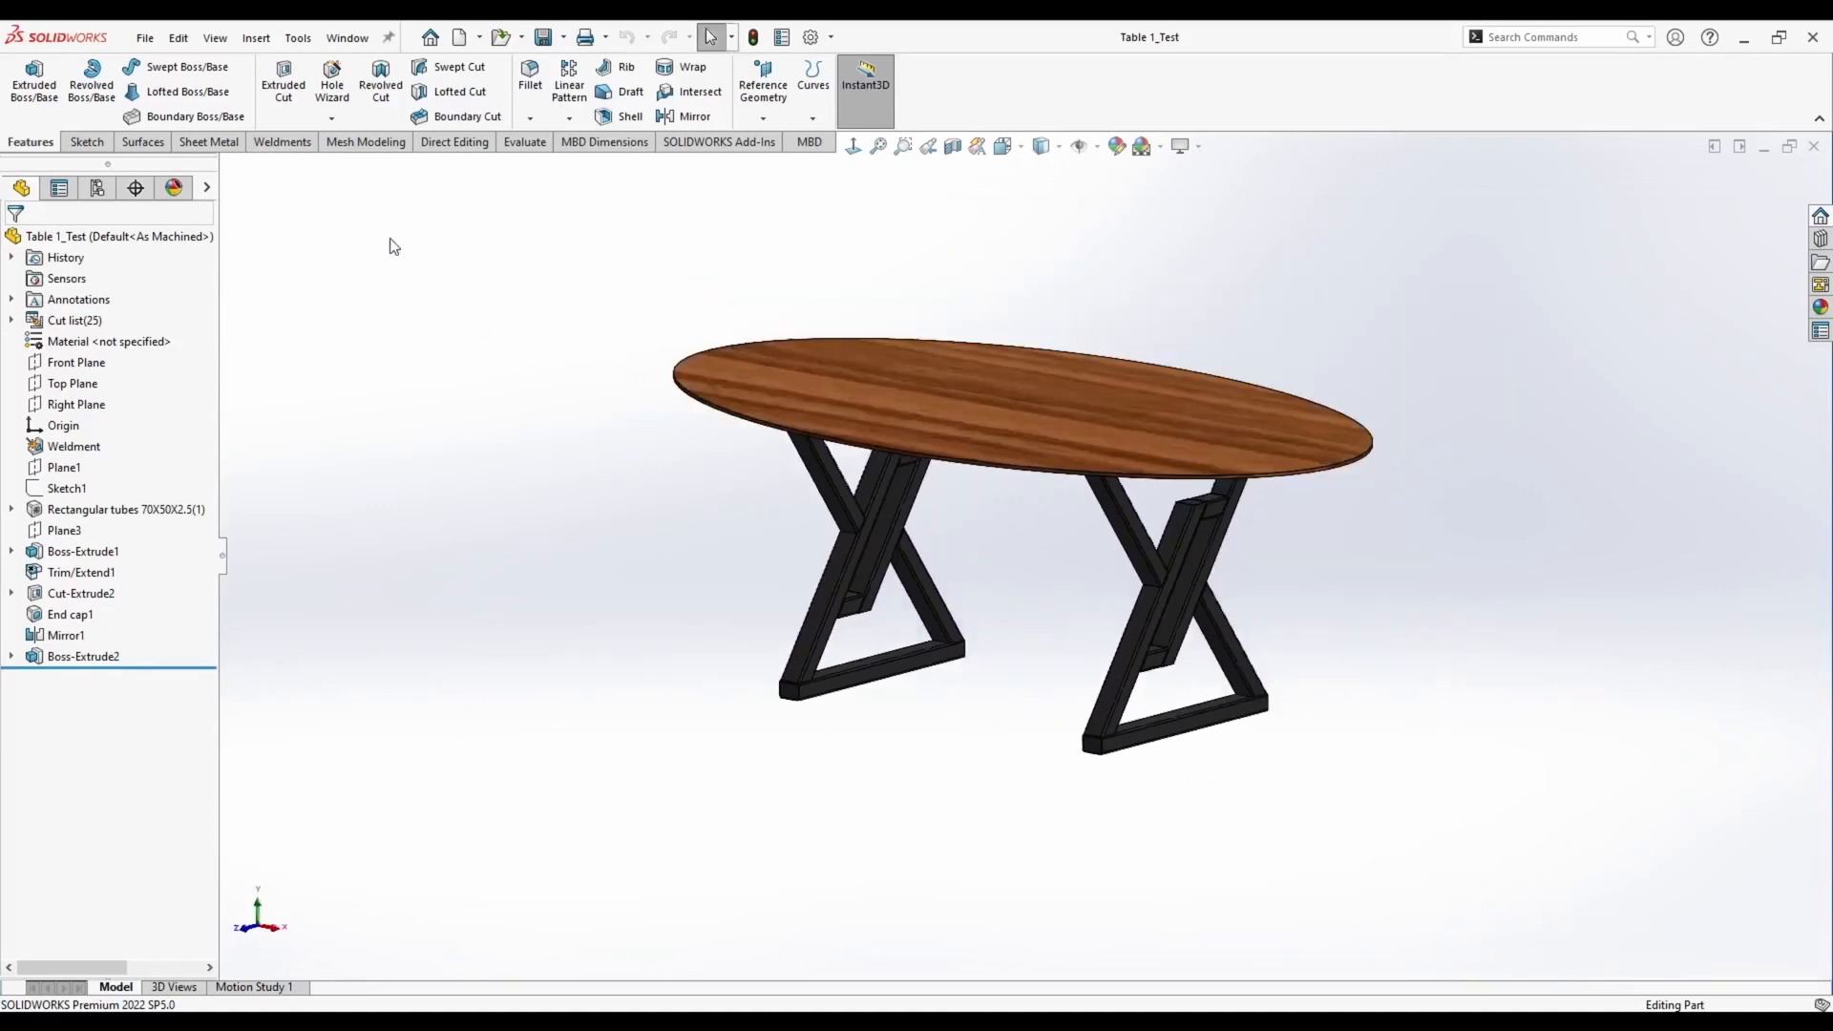
mouse_move(573, 420)
middle_down()
mouse_move(561, 331)
mouse_move(586, 433)
middle_up()
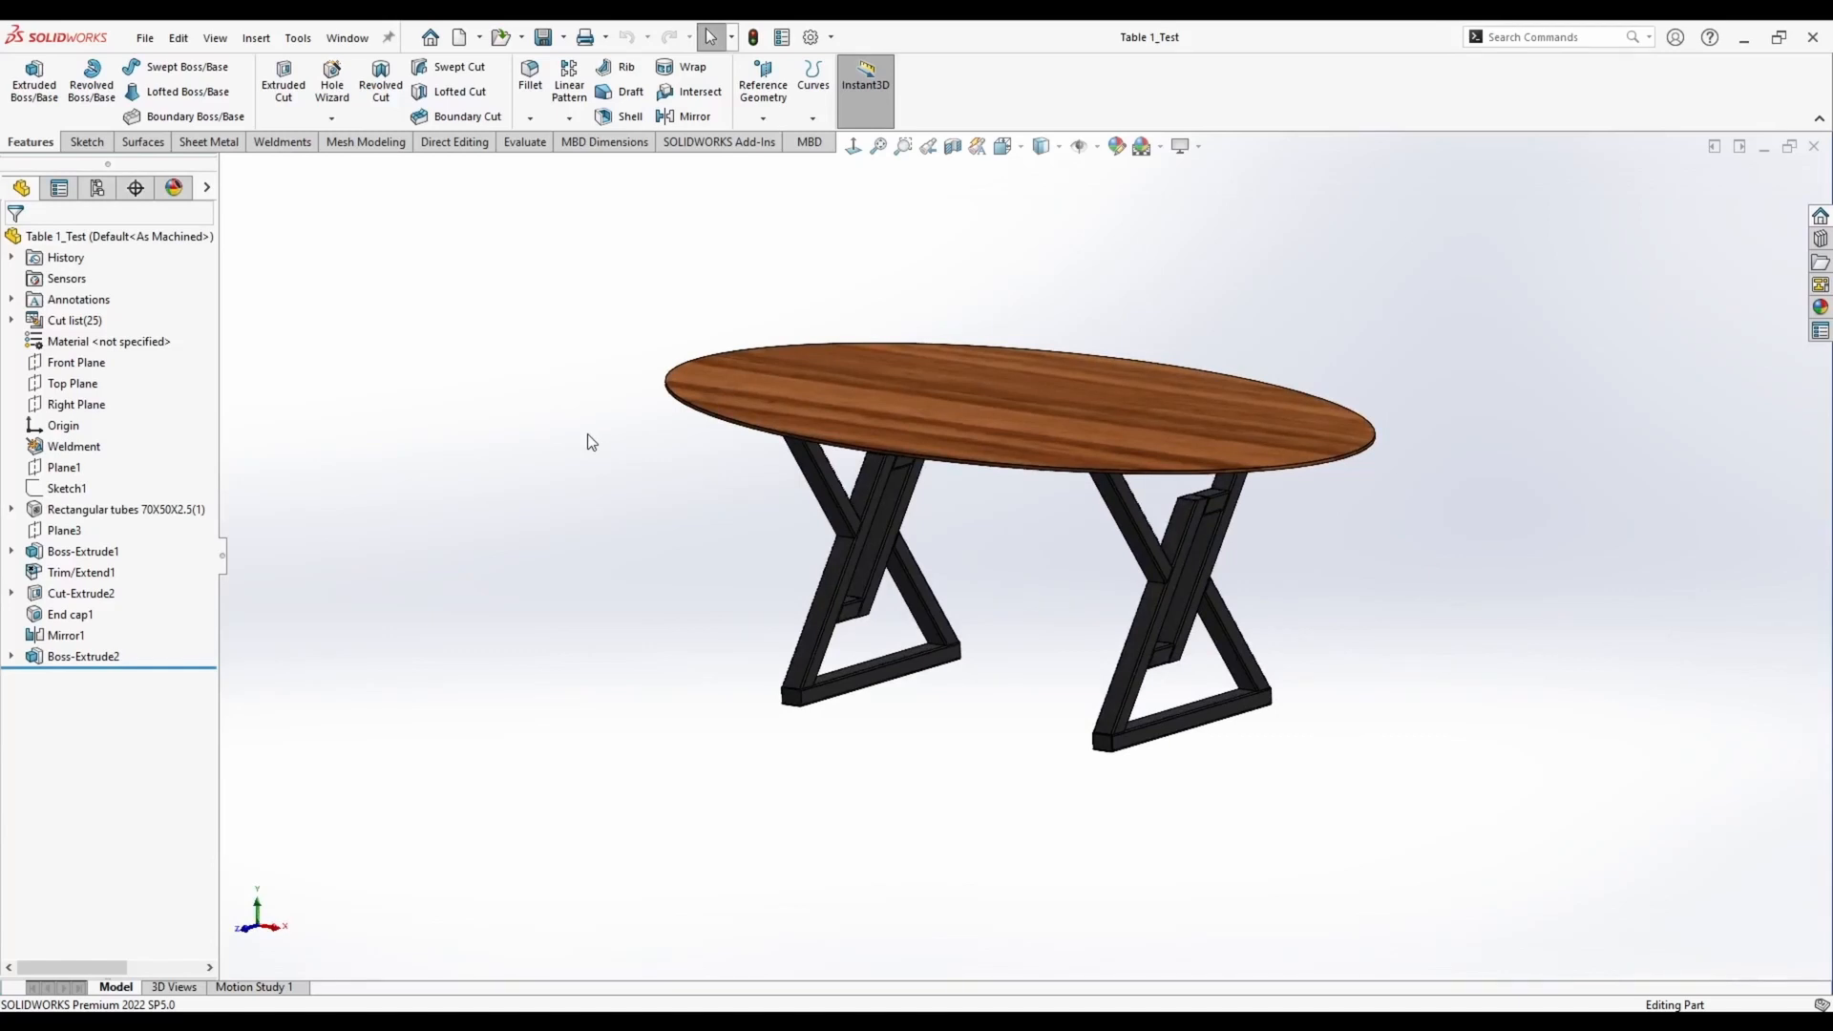
Examine the finished oval Table 1_Test and round Table 2_Test models from different angles
middle_drag(741, 577, 643, 493)
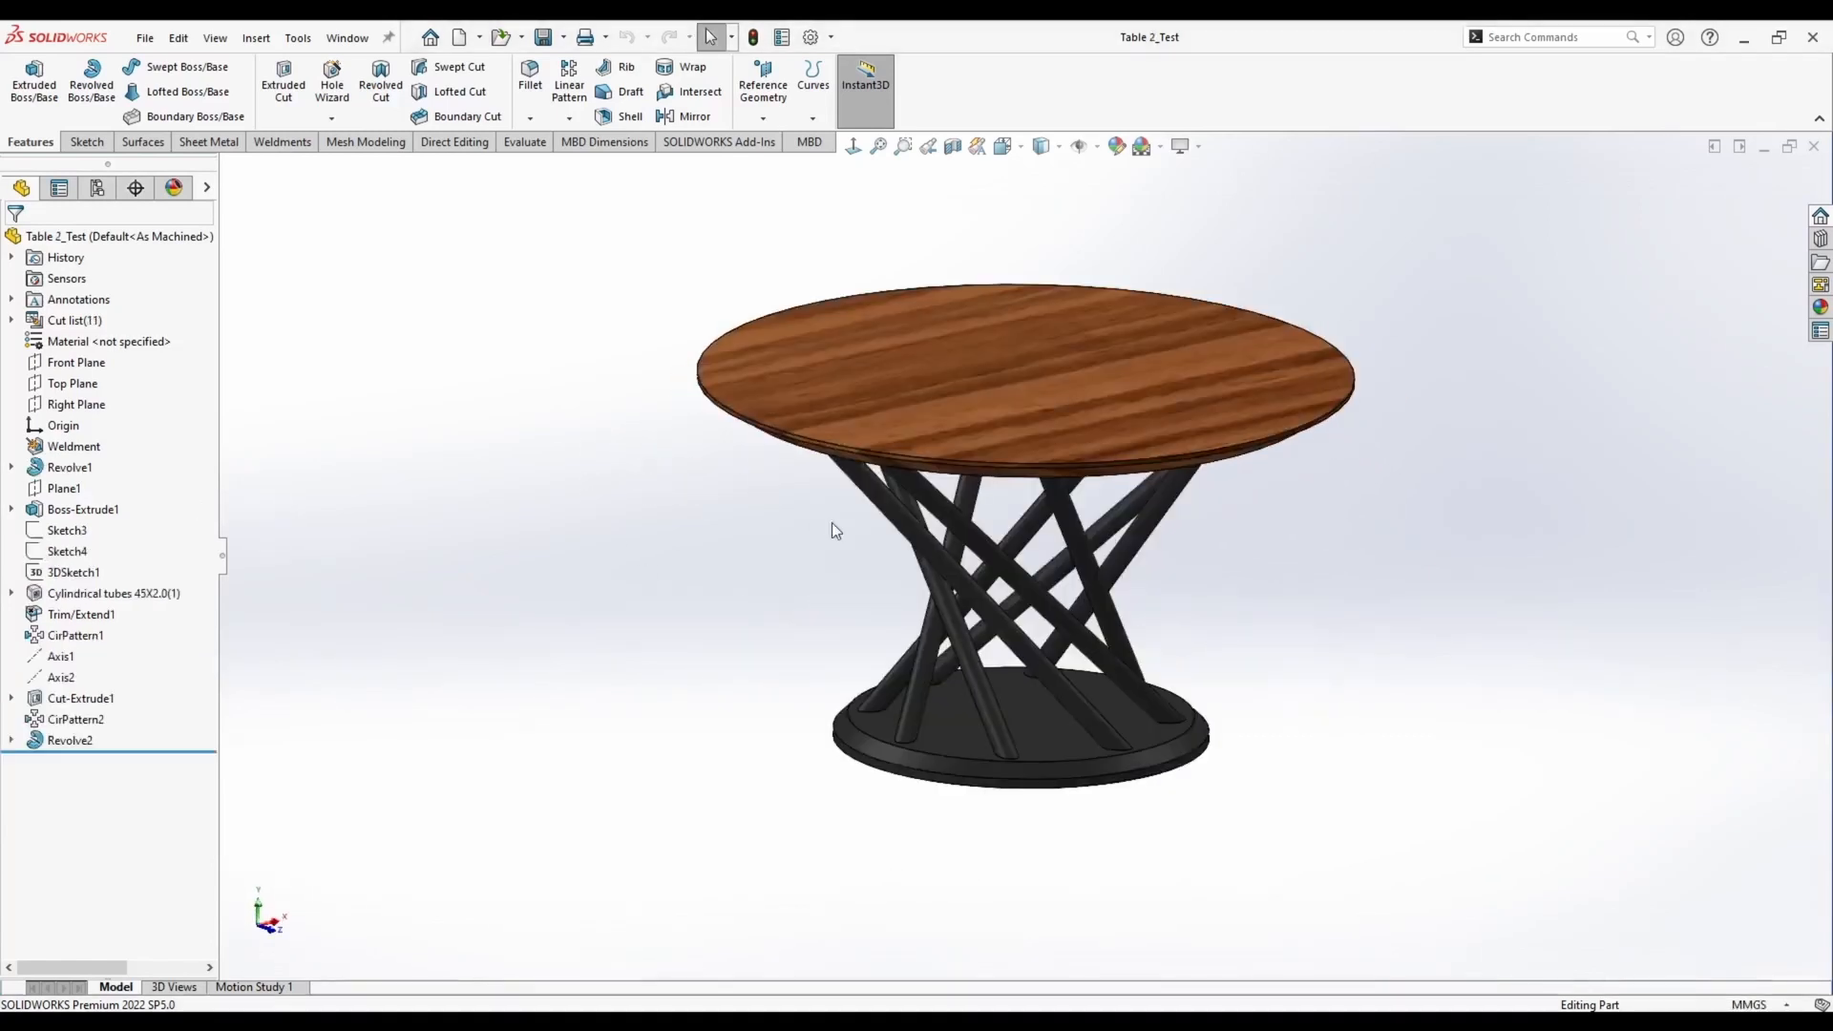
middle_drag(831, 524, 537, 563)
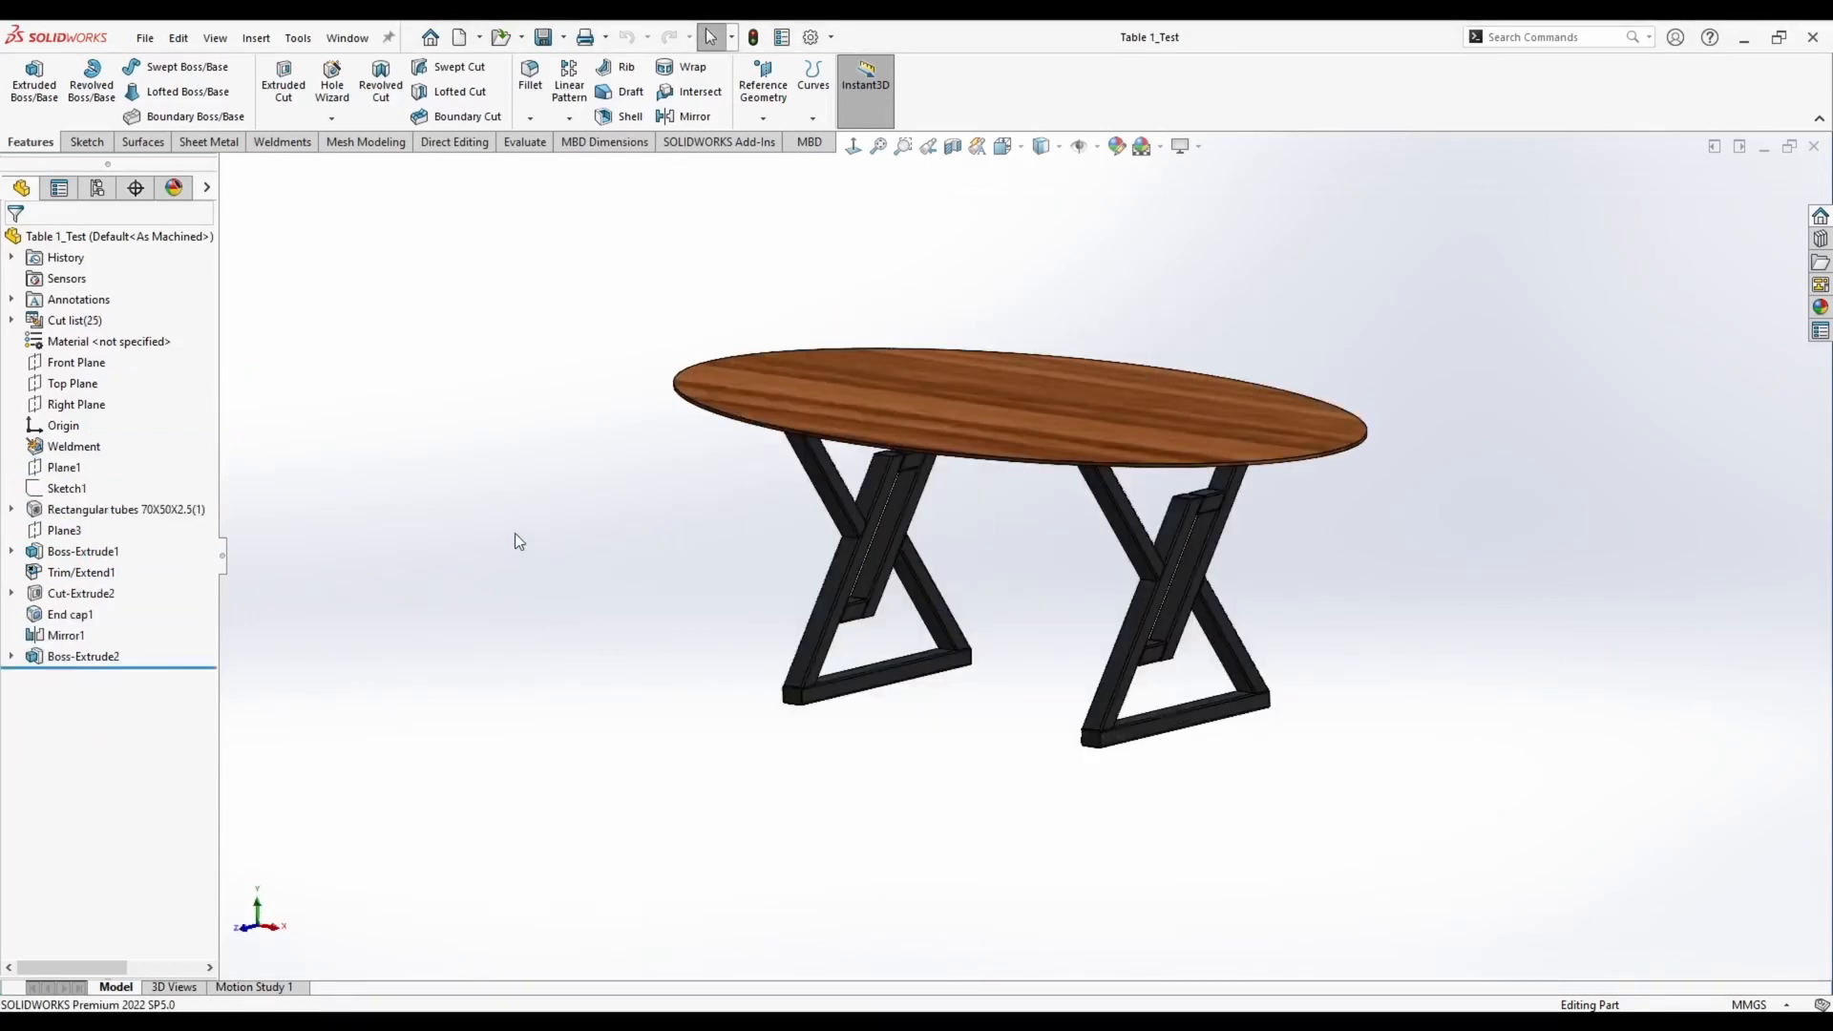
middle_drag(514, 535, 480, 330)
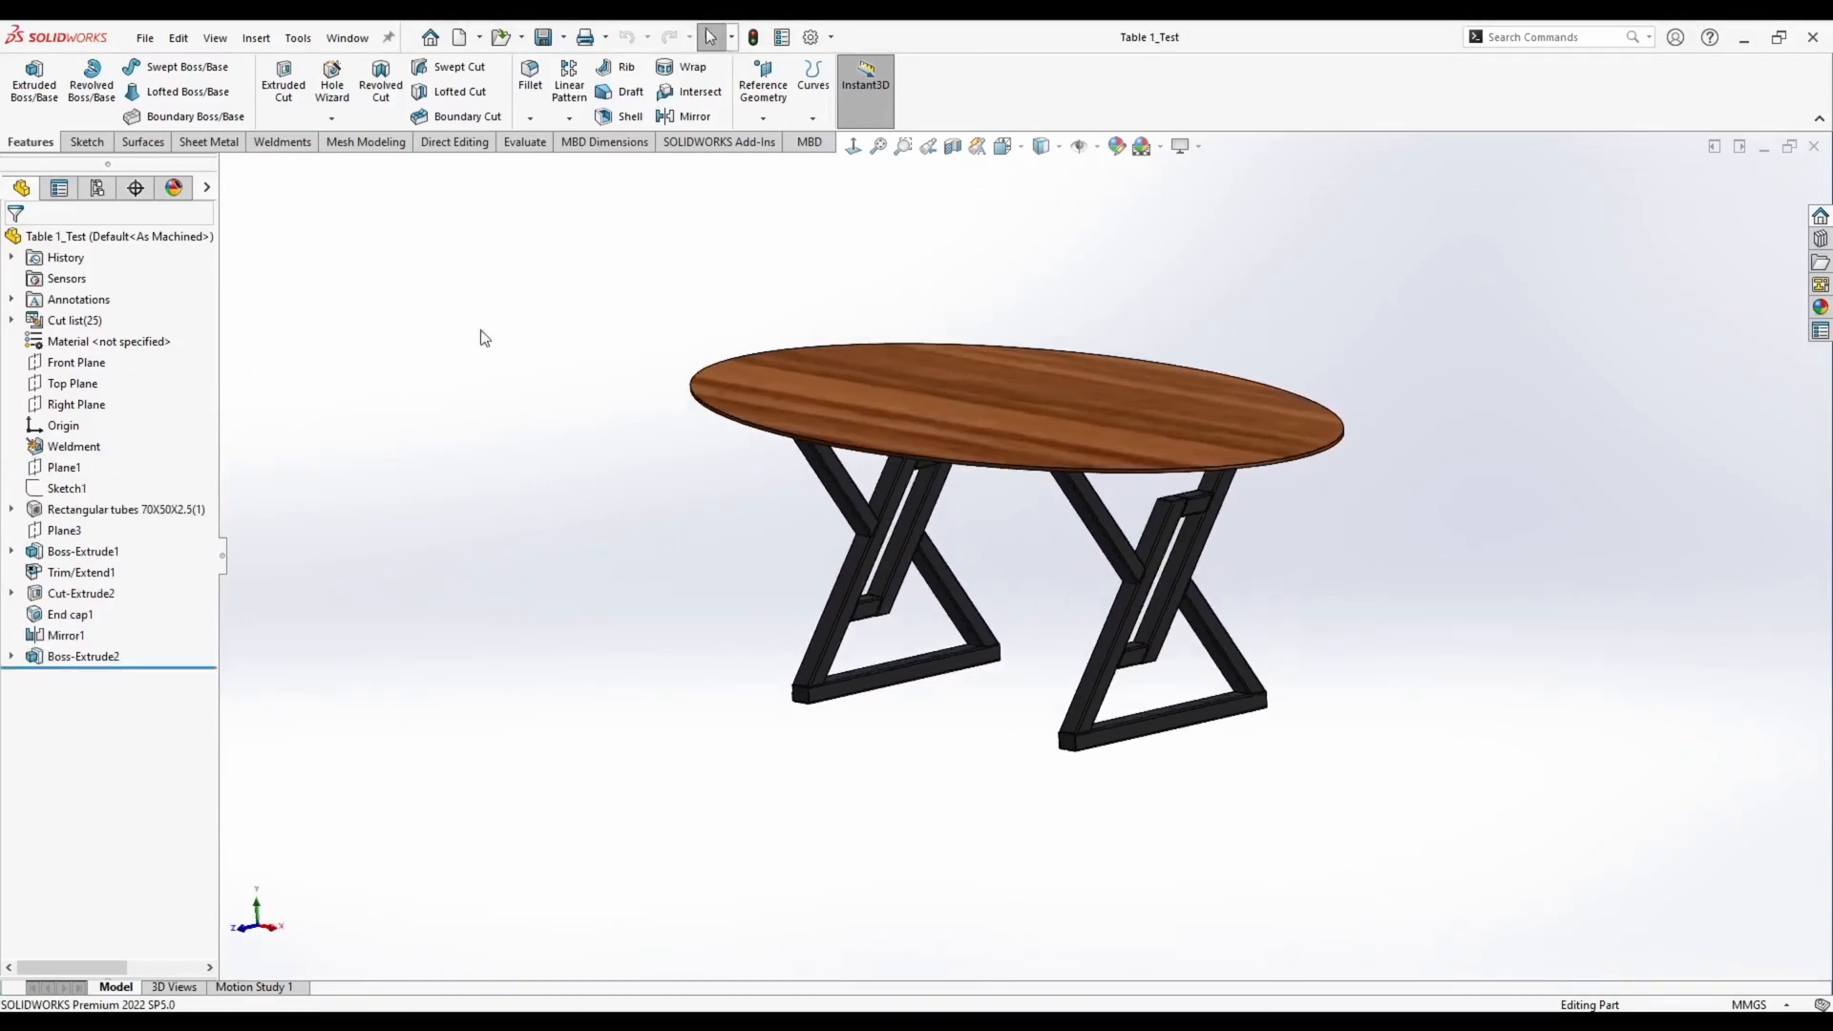
Create a new part and add a reference plane offset from the Right Plane
click(461, 37)
click(752, 758)
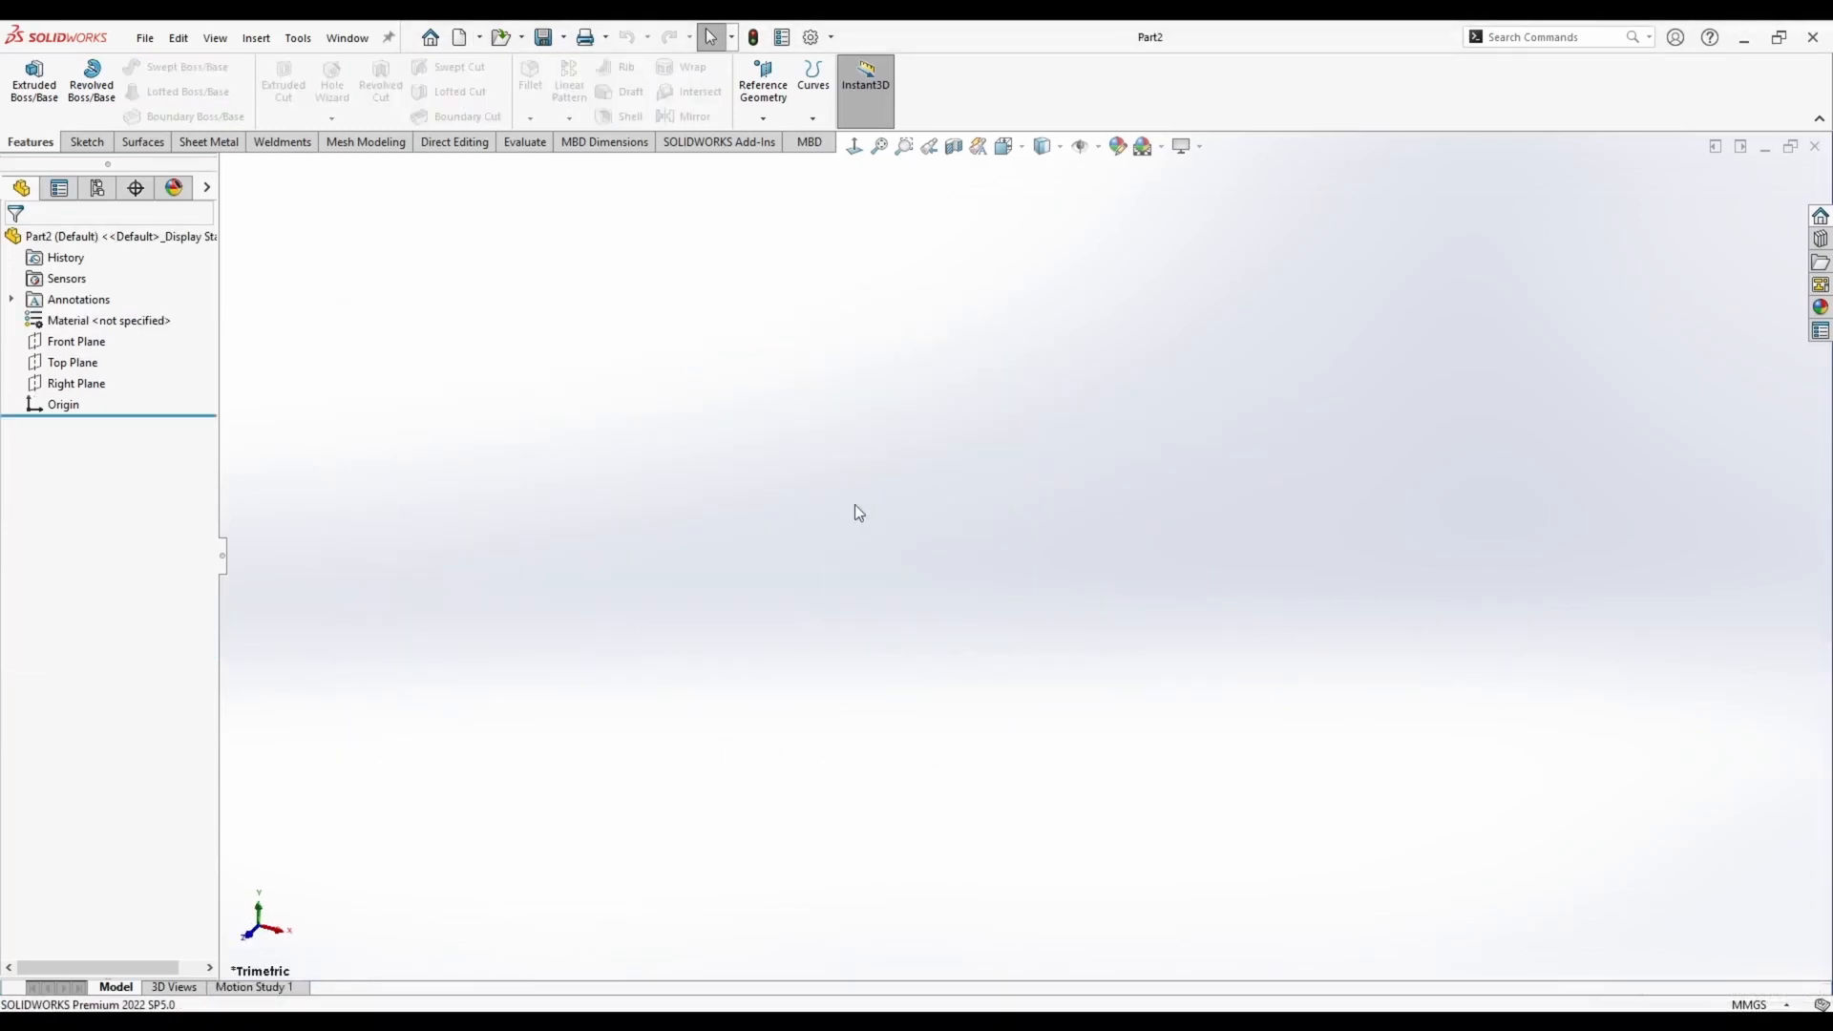
click(76, 383)
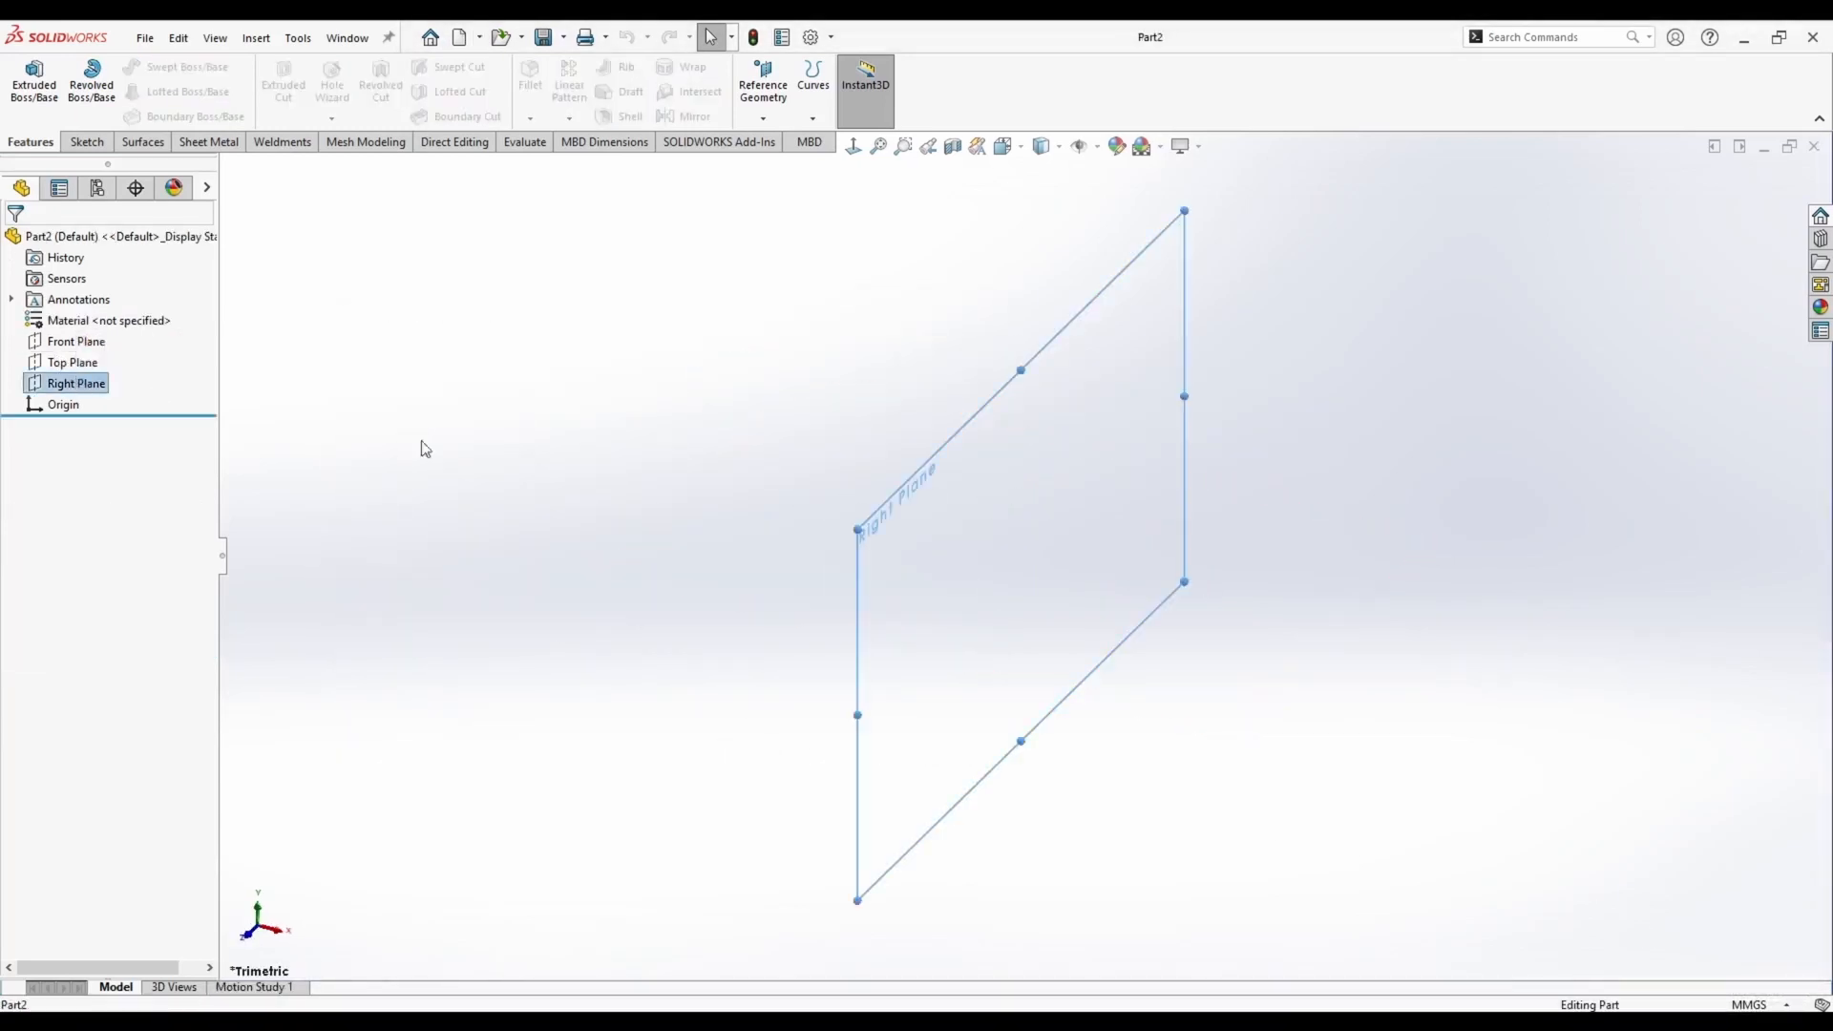
ctrl+drag(955, 535, 1219, 580)
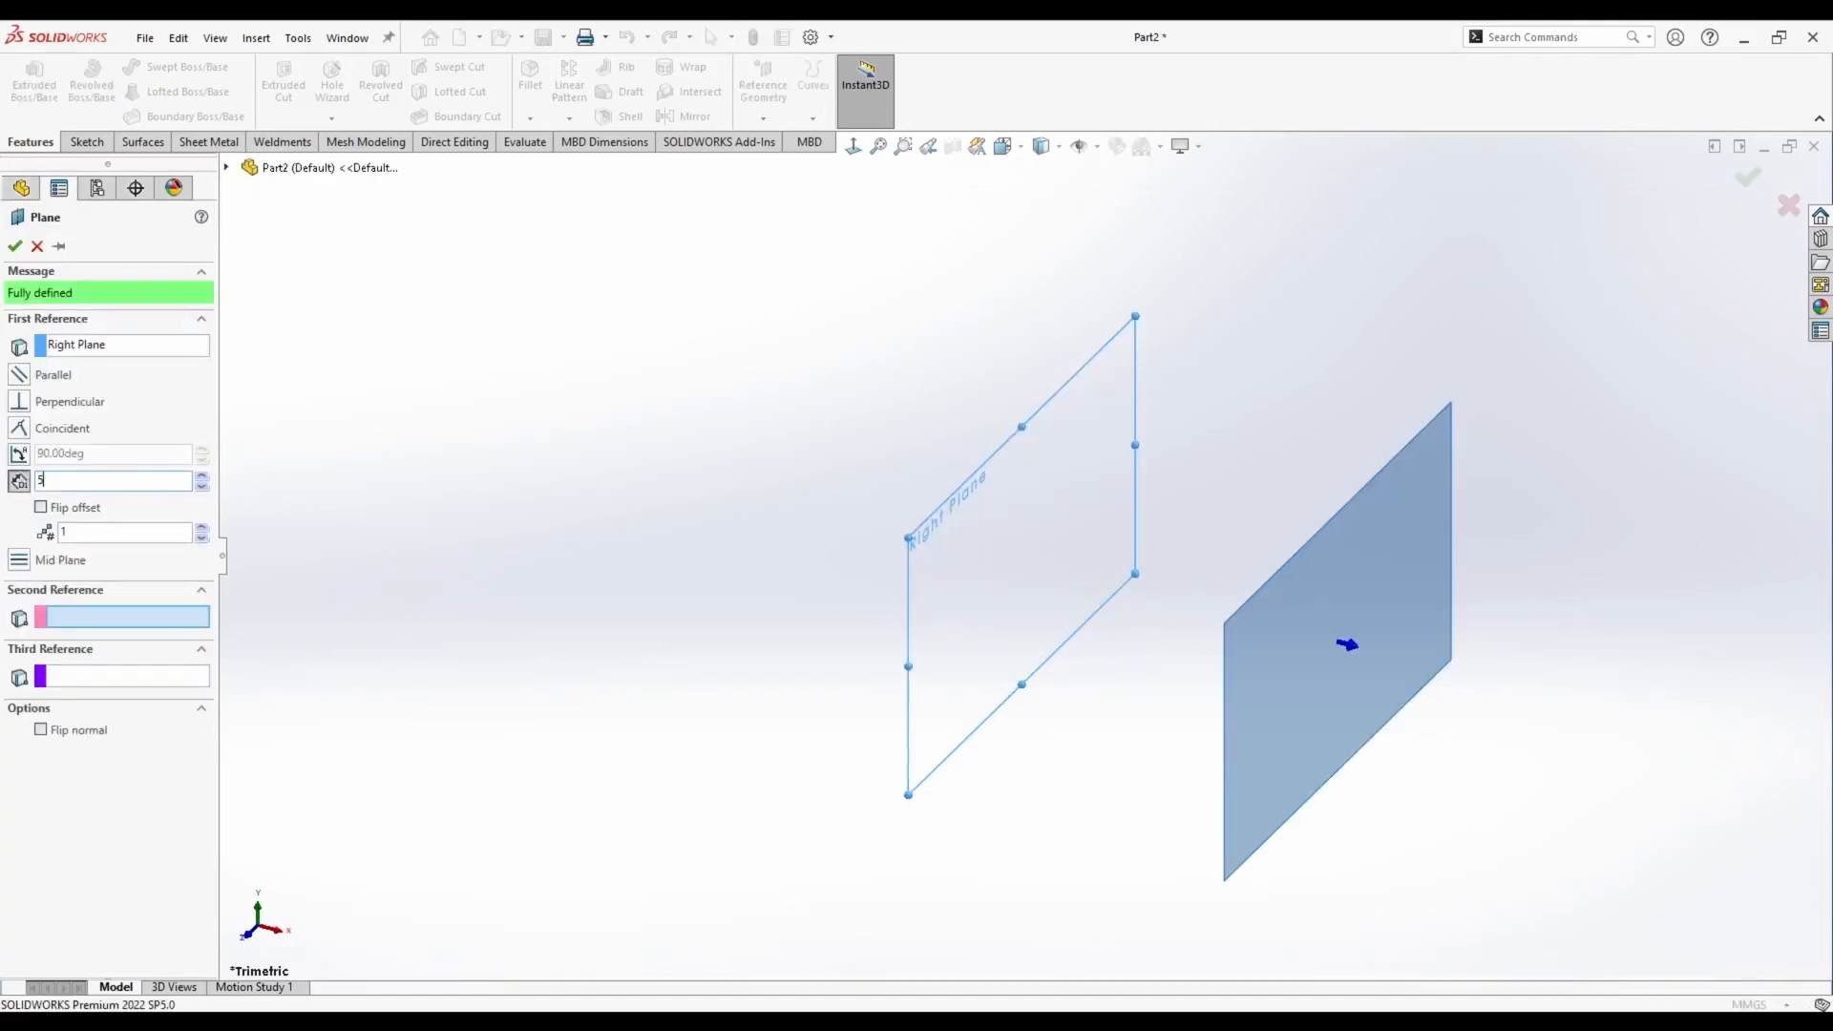
key(Return)
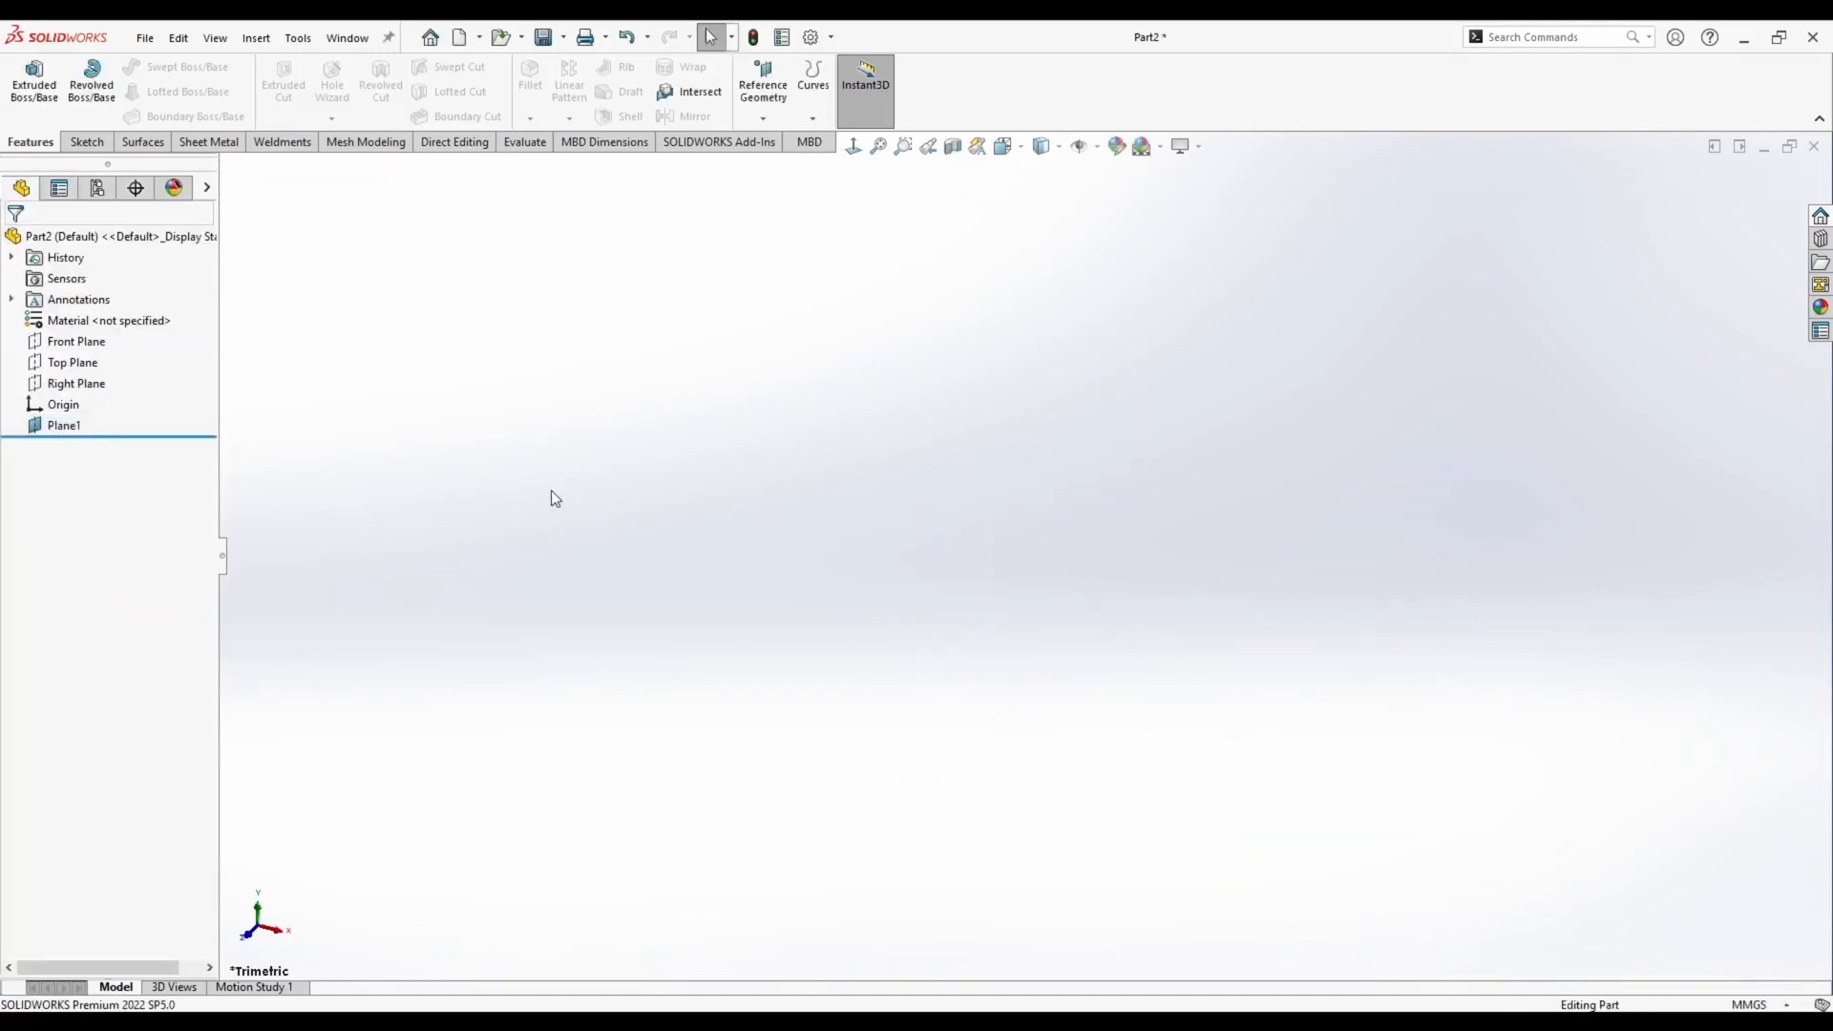
key(f)
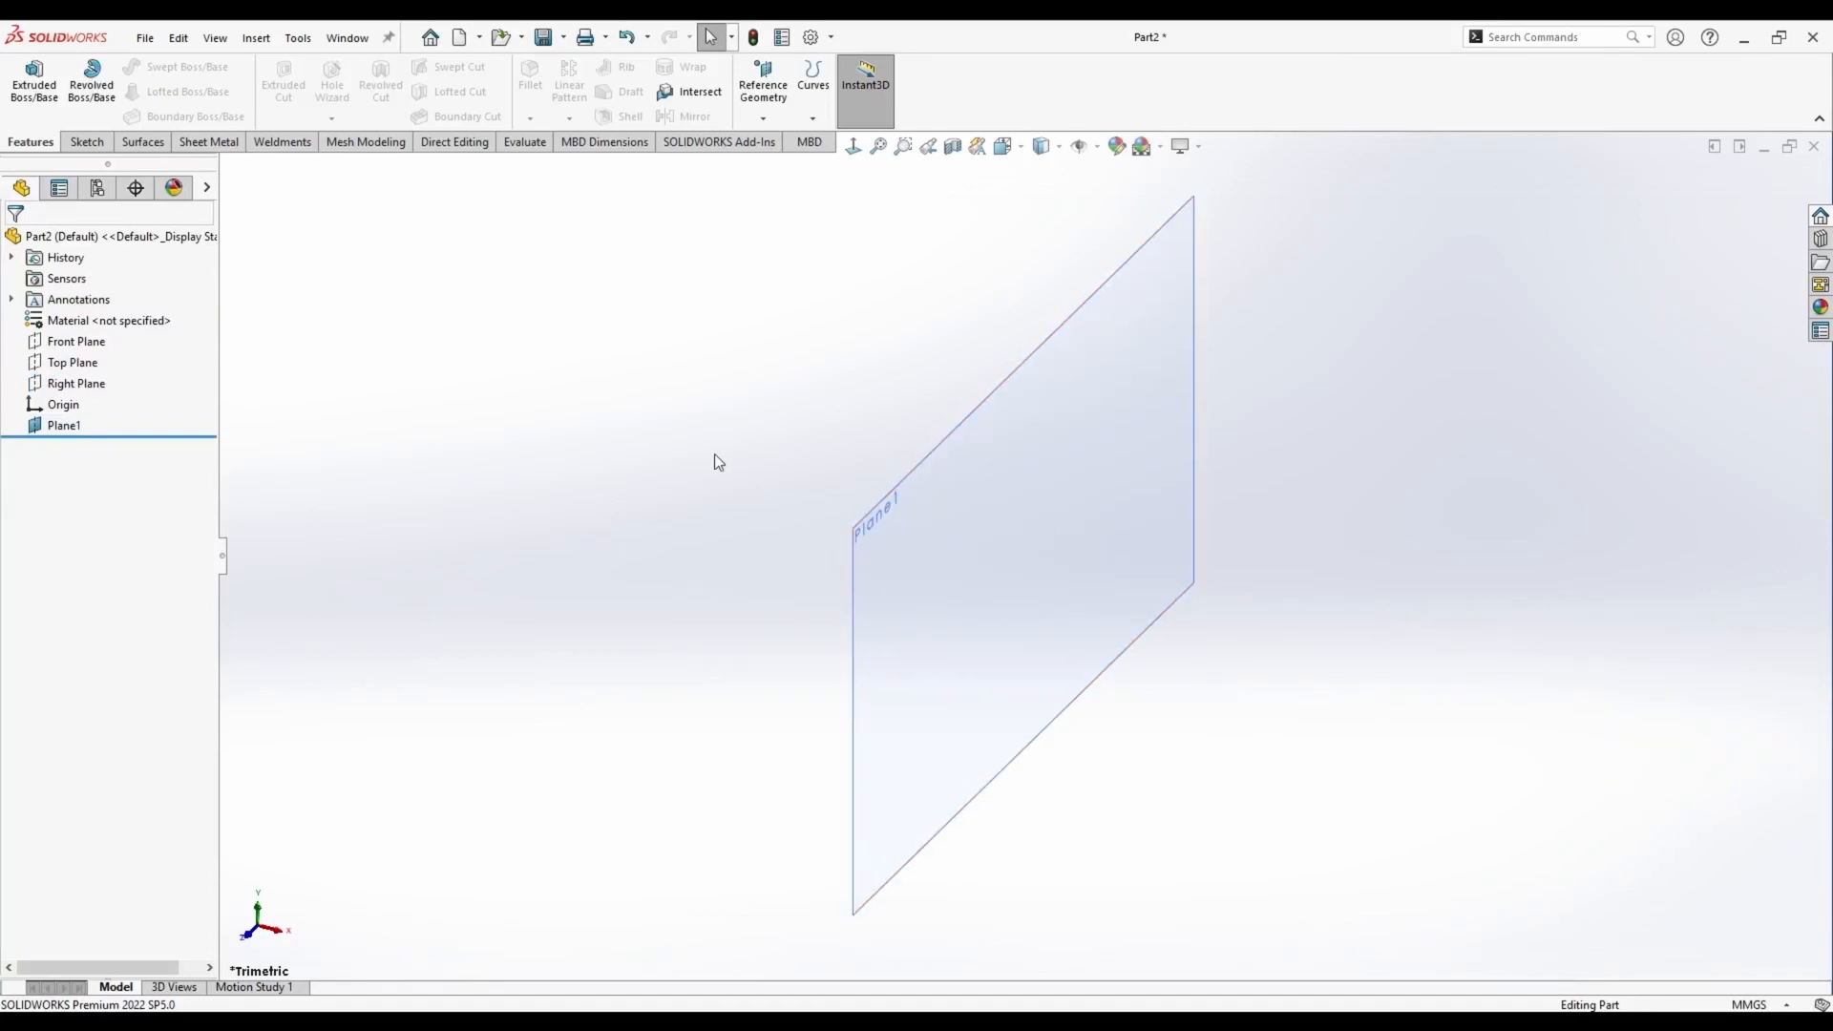
Start a sketch on the offset plane and draw a horizontal line about 93 mm long just below the origin
right_click(981, 508)
click(1028, 482)
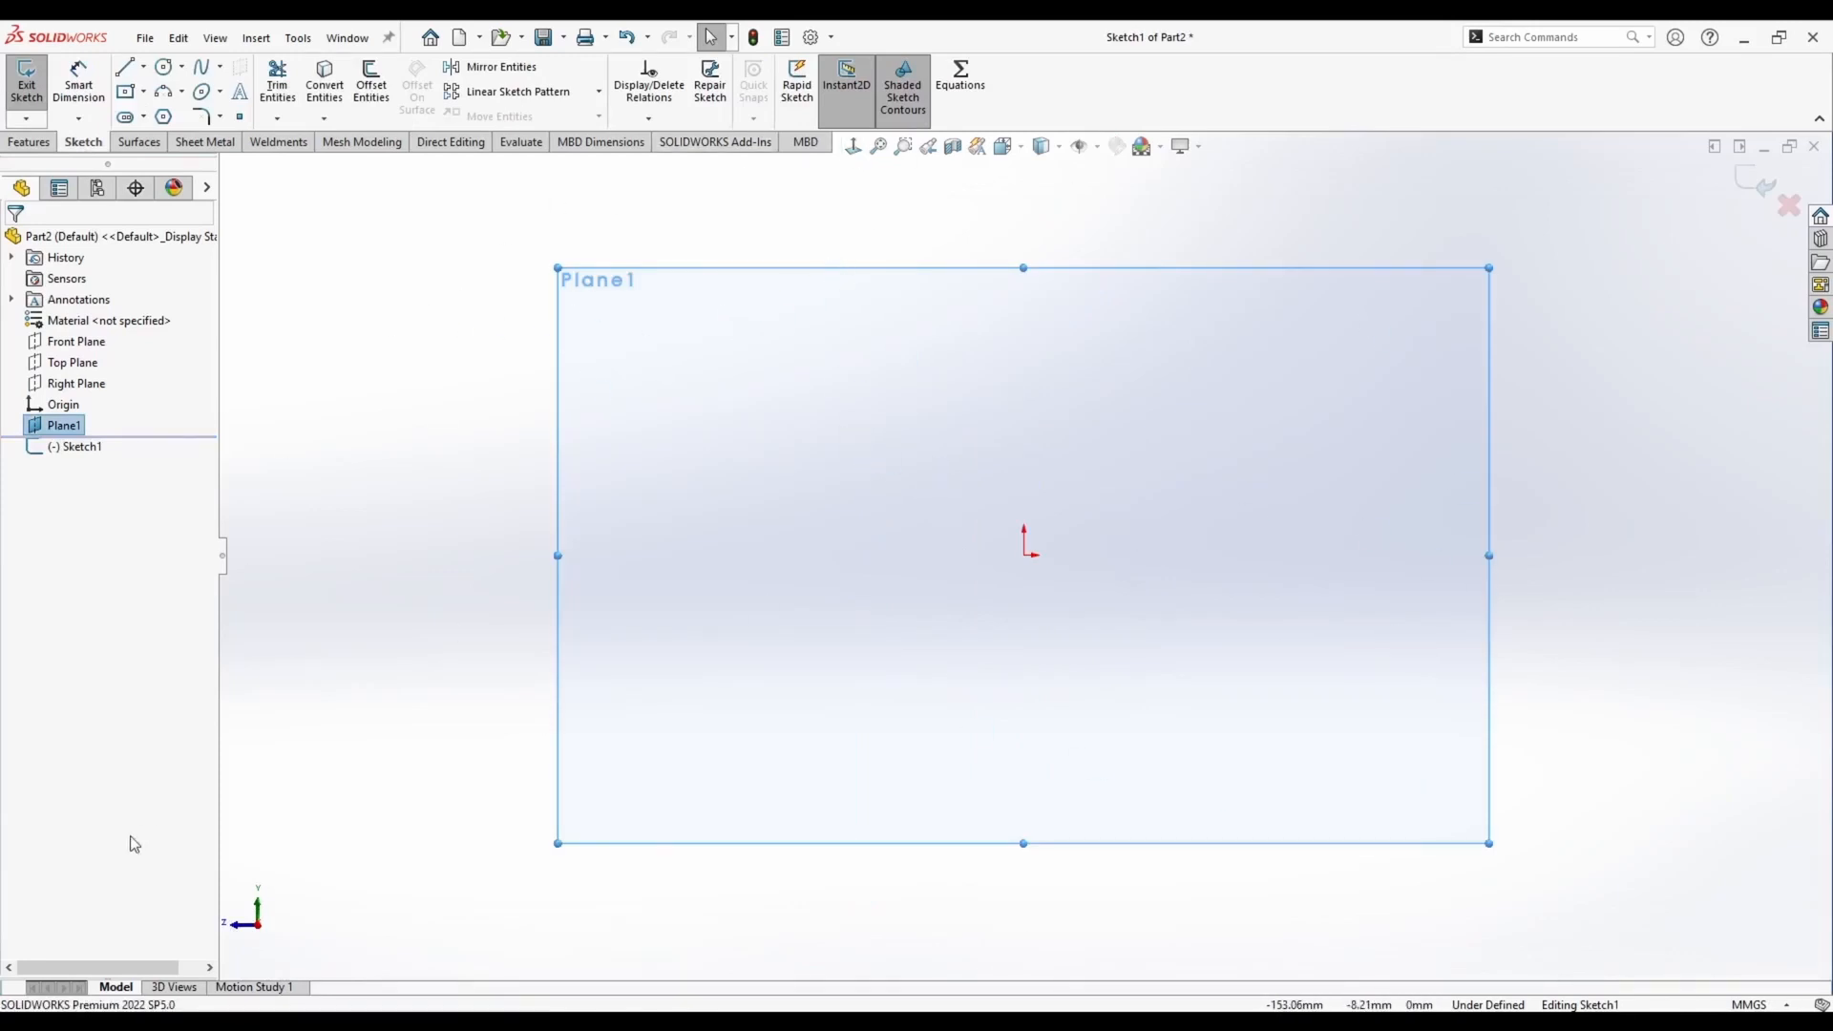
click(125, 67)
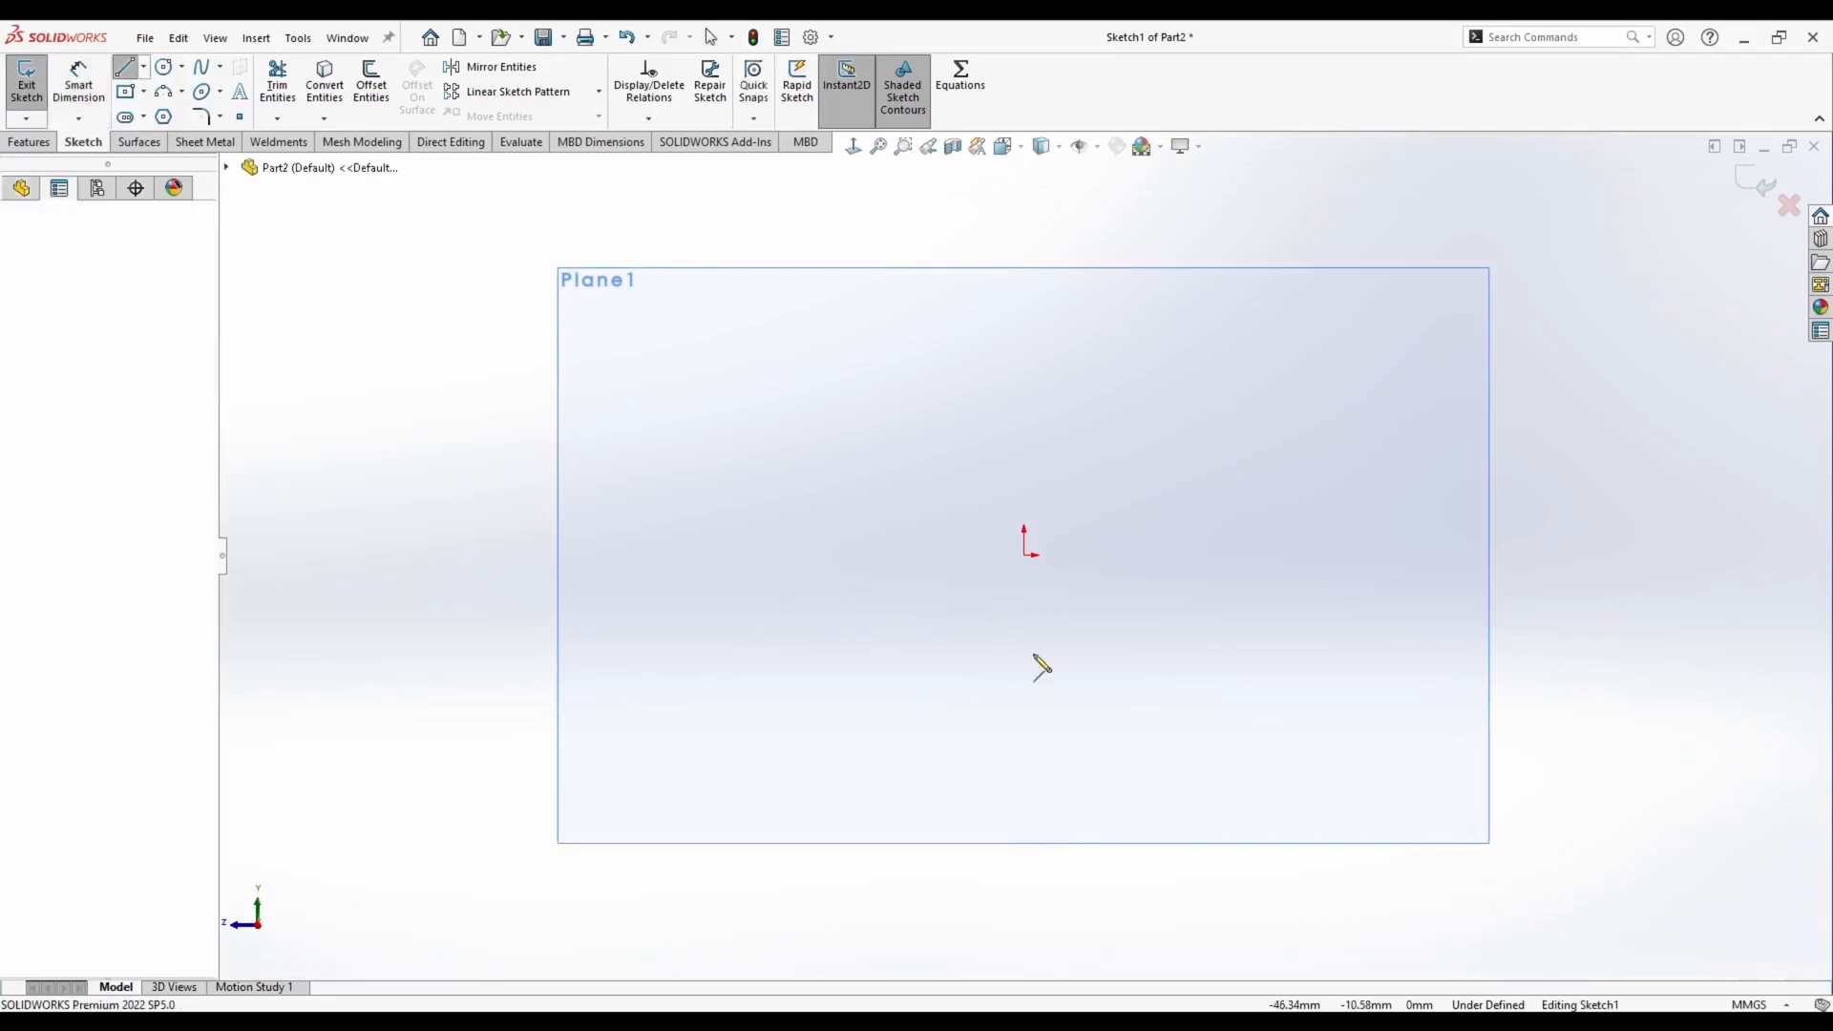
click(781, 610)
click(1282, 609)
key(Escape)
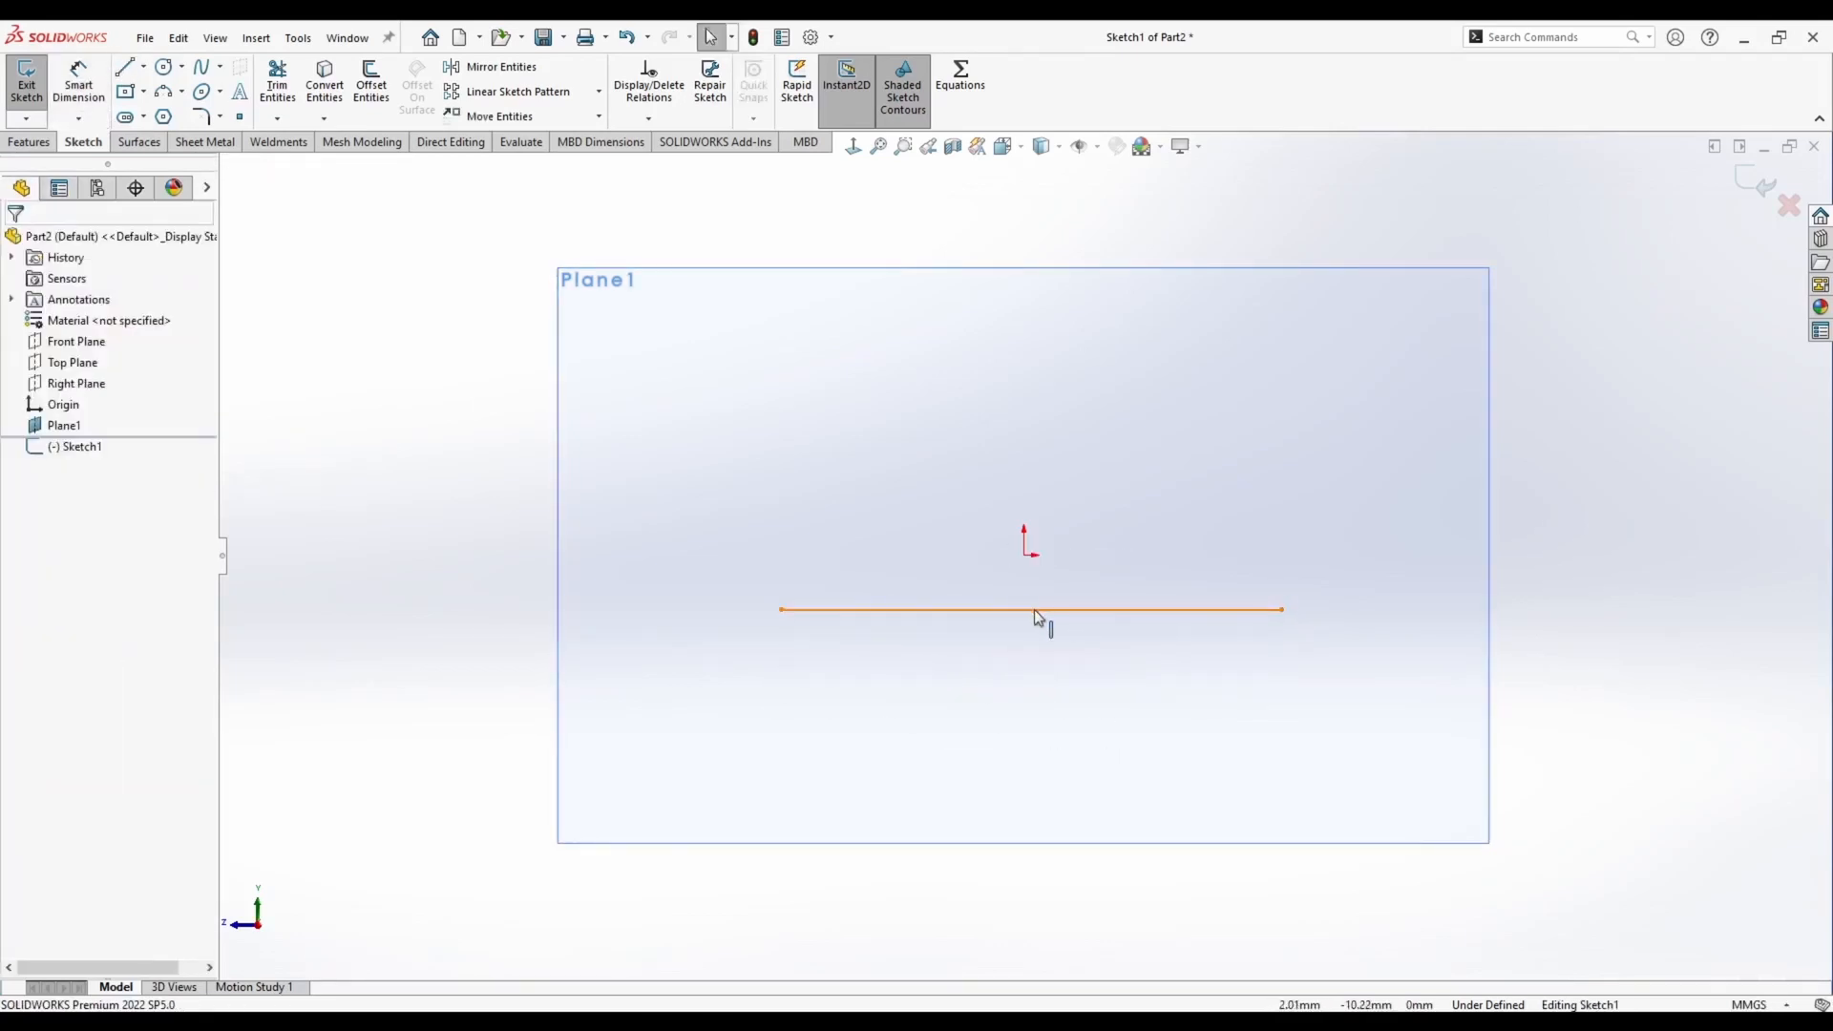
Centre the horizontal line on the origin with a Midpoint relation
click(1032, 610)
click(1026, 555)
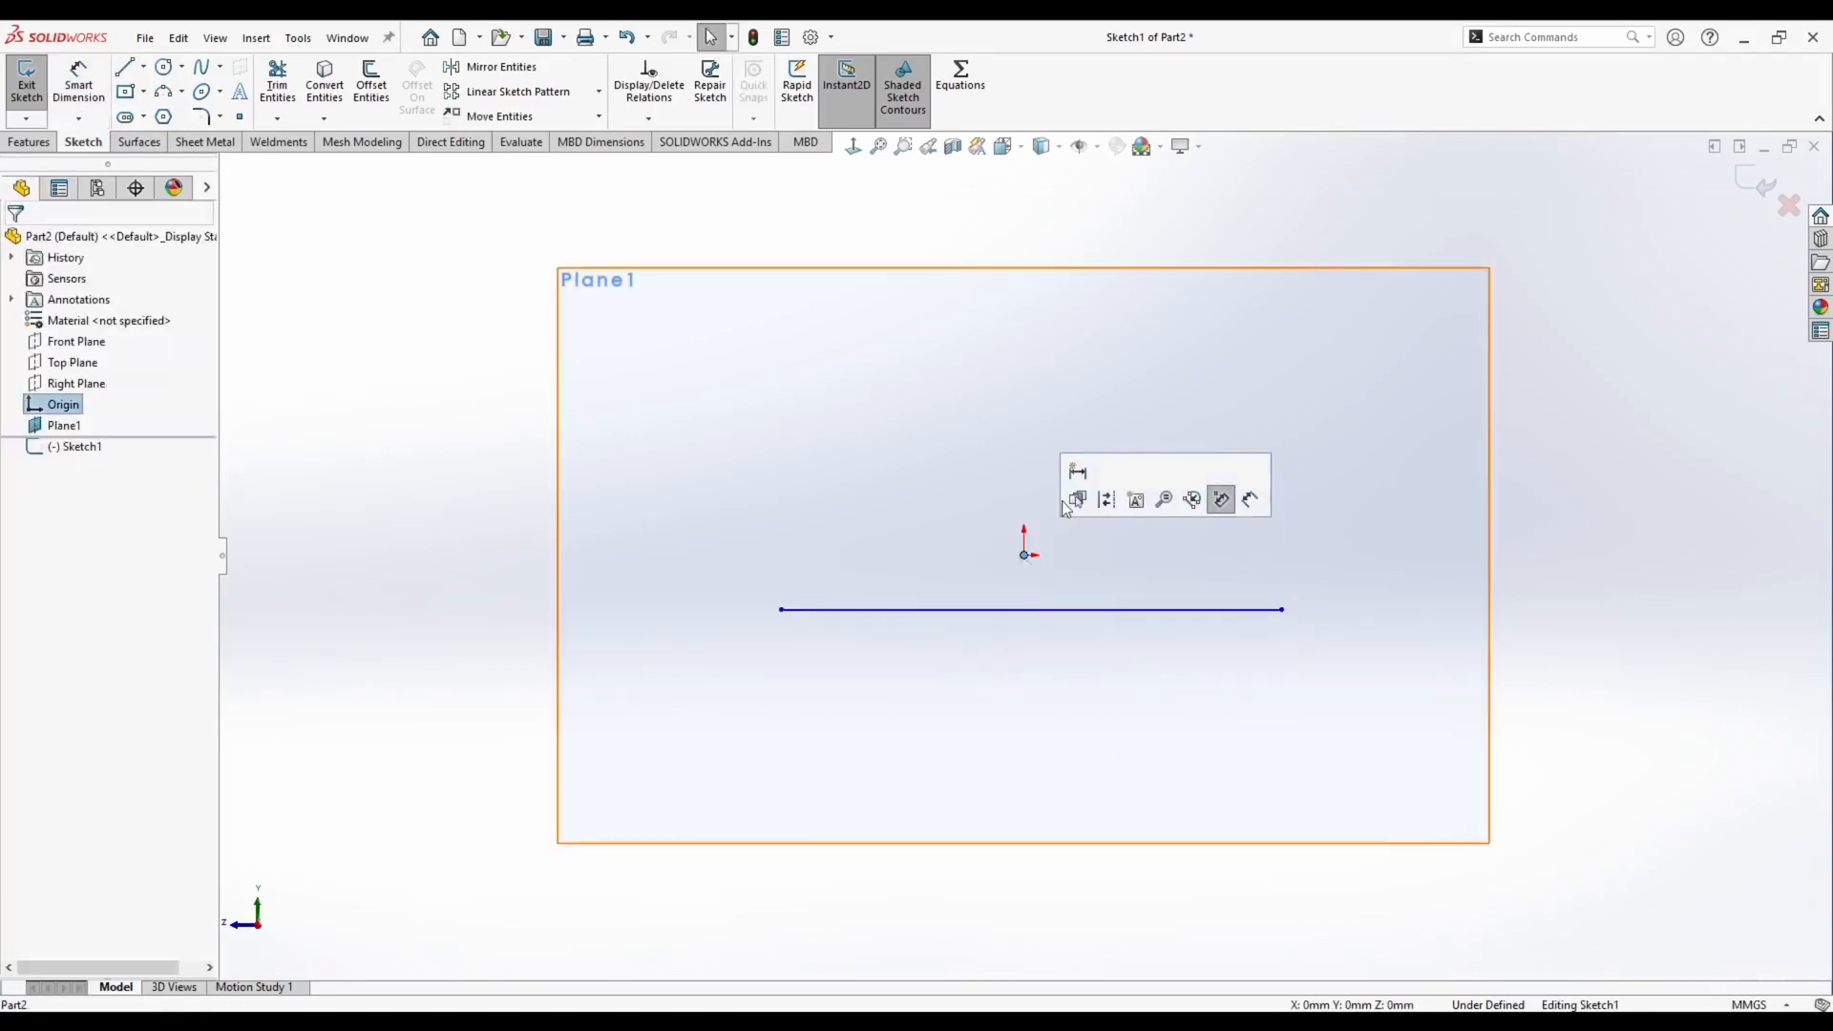
ctrl+click(1032, 610)
click(1128, 540)
click(896, 520)
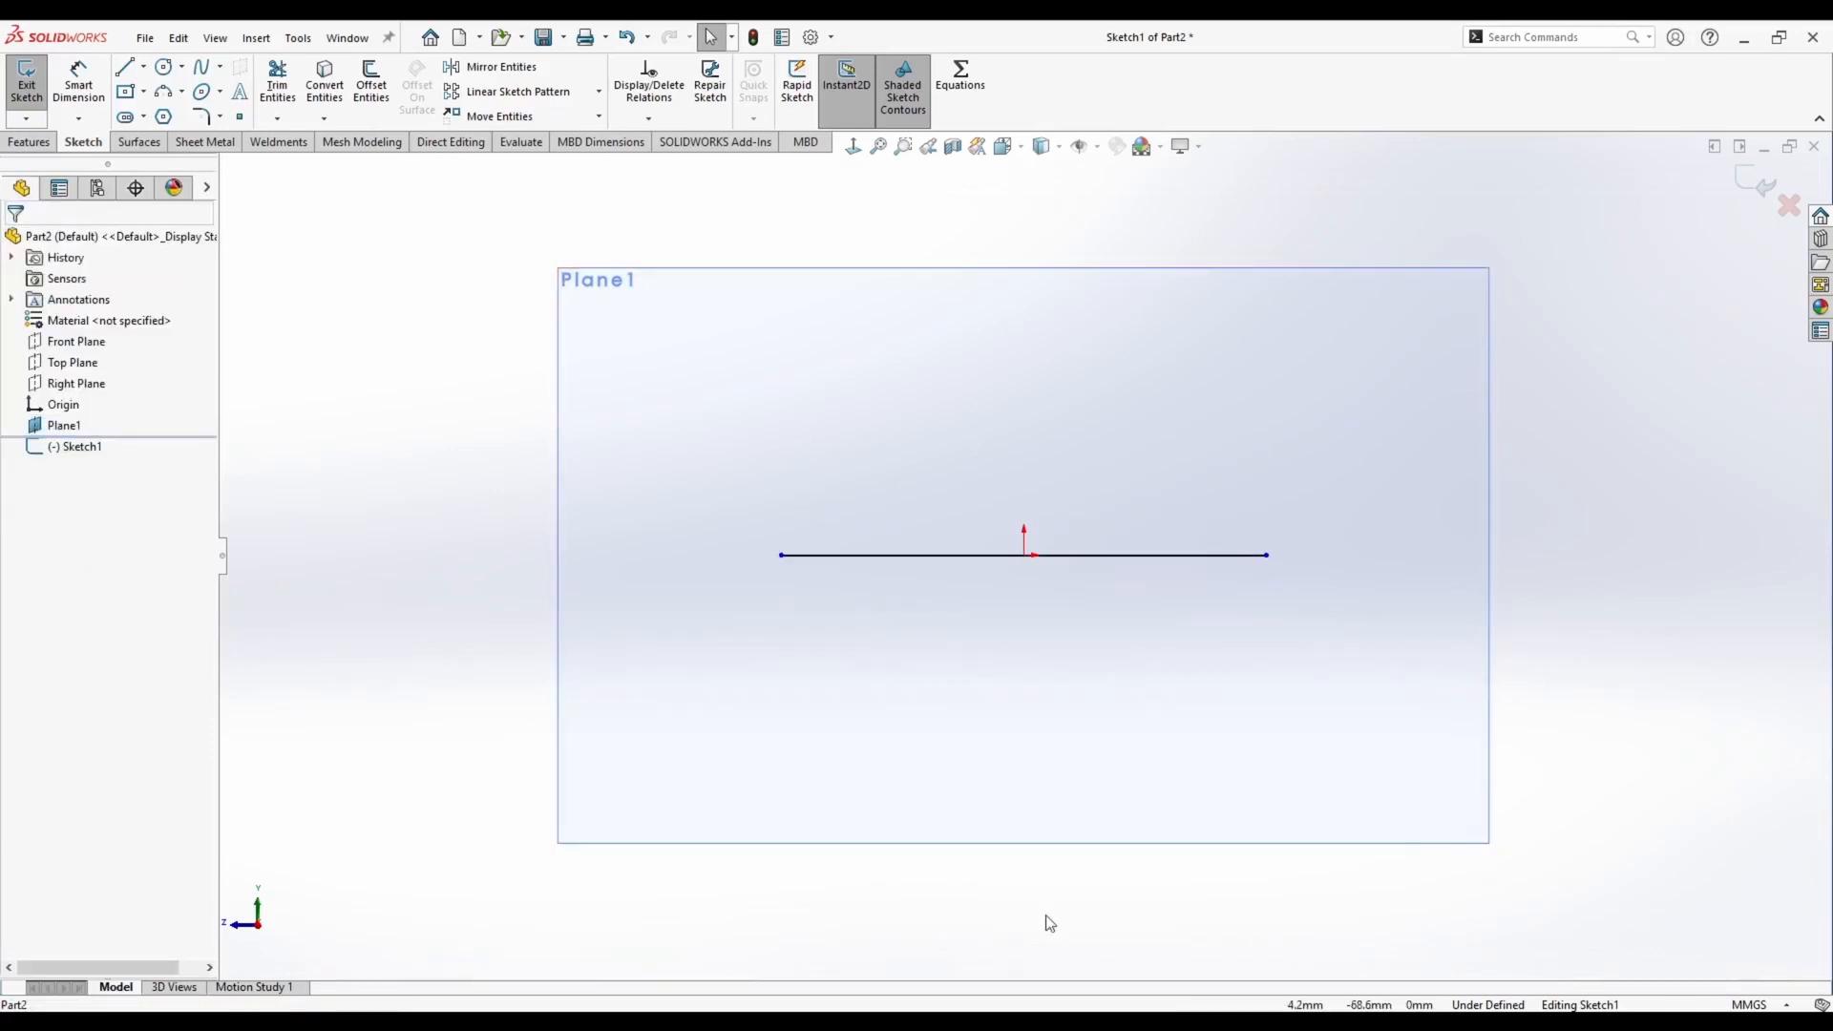
Dimension the horizontal base line to 700 mm
key(d)
click(1084, 554)
click(1033, 626)
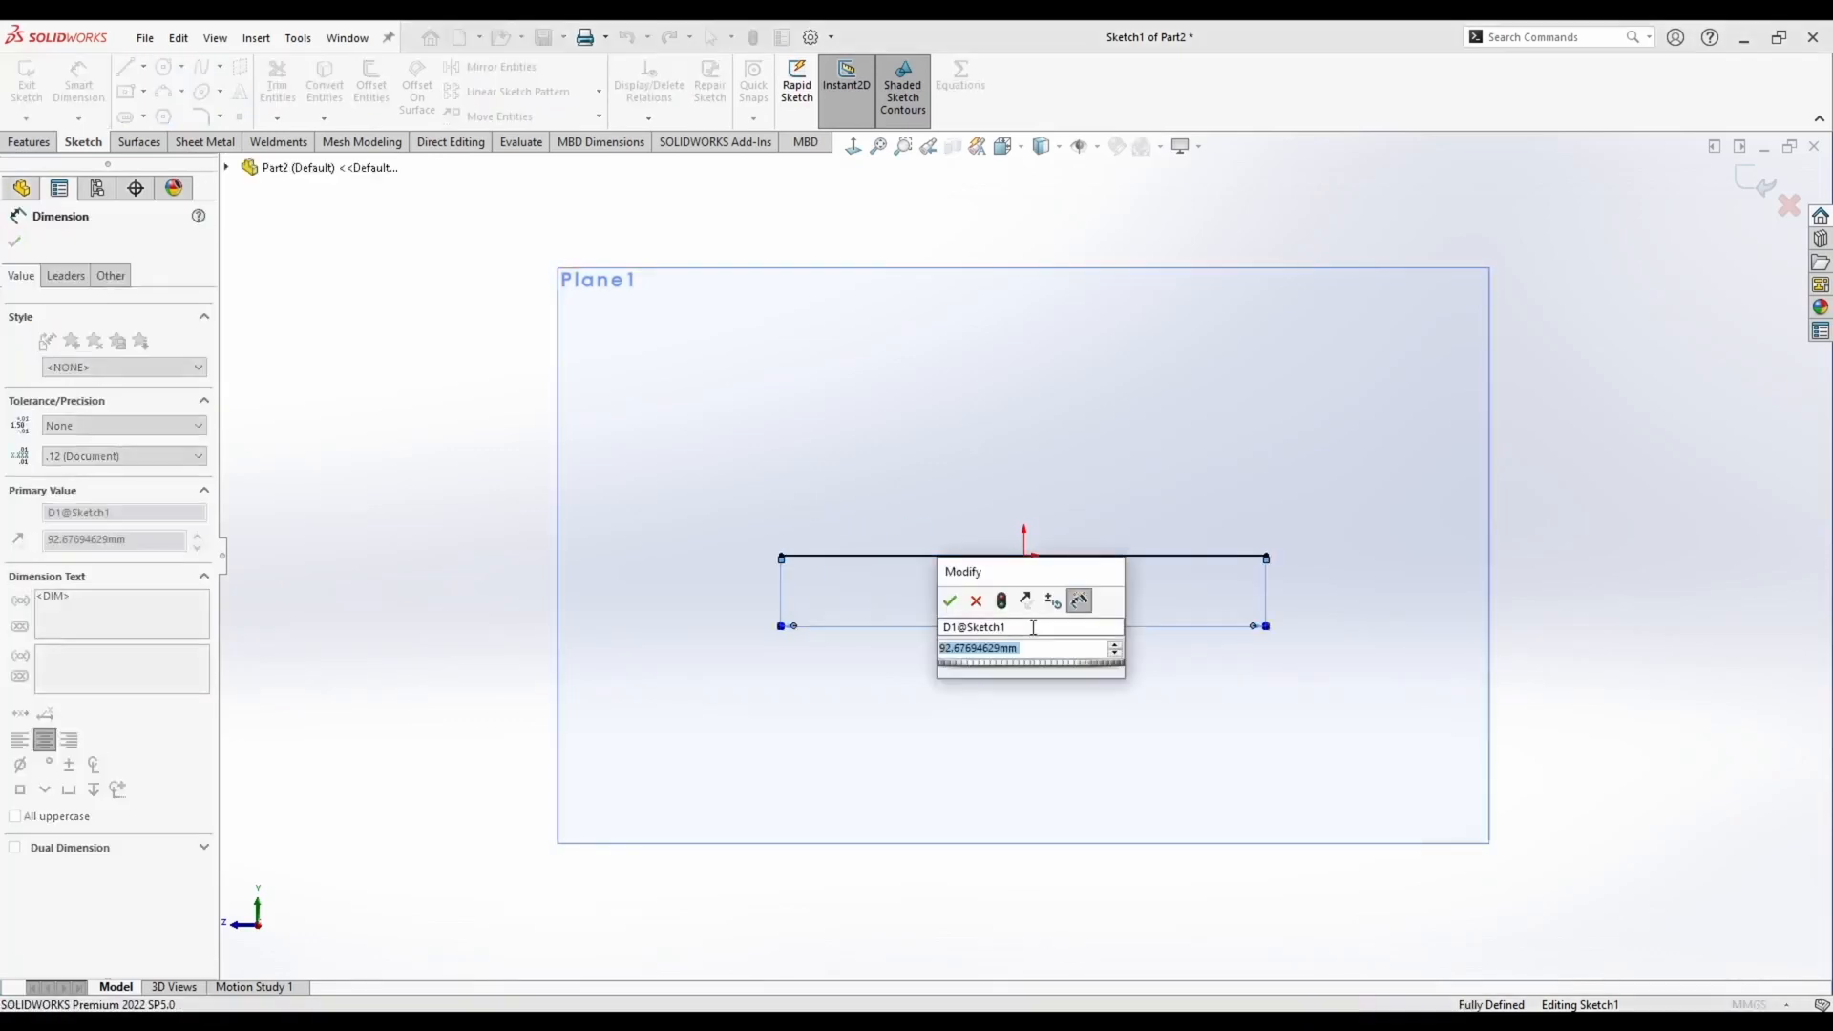
text(700)
key(Return)
key(Escape)
Draw a slanted line about 929 mm long from the base line's left end up to the right, plus an up-left branch from its upper half
key(l)
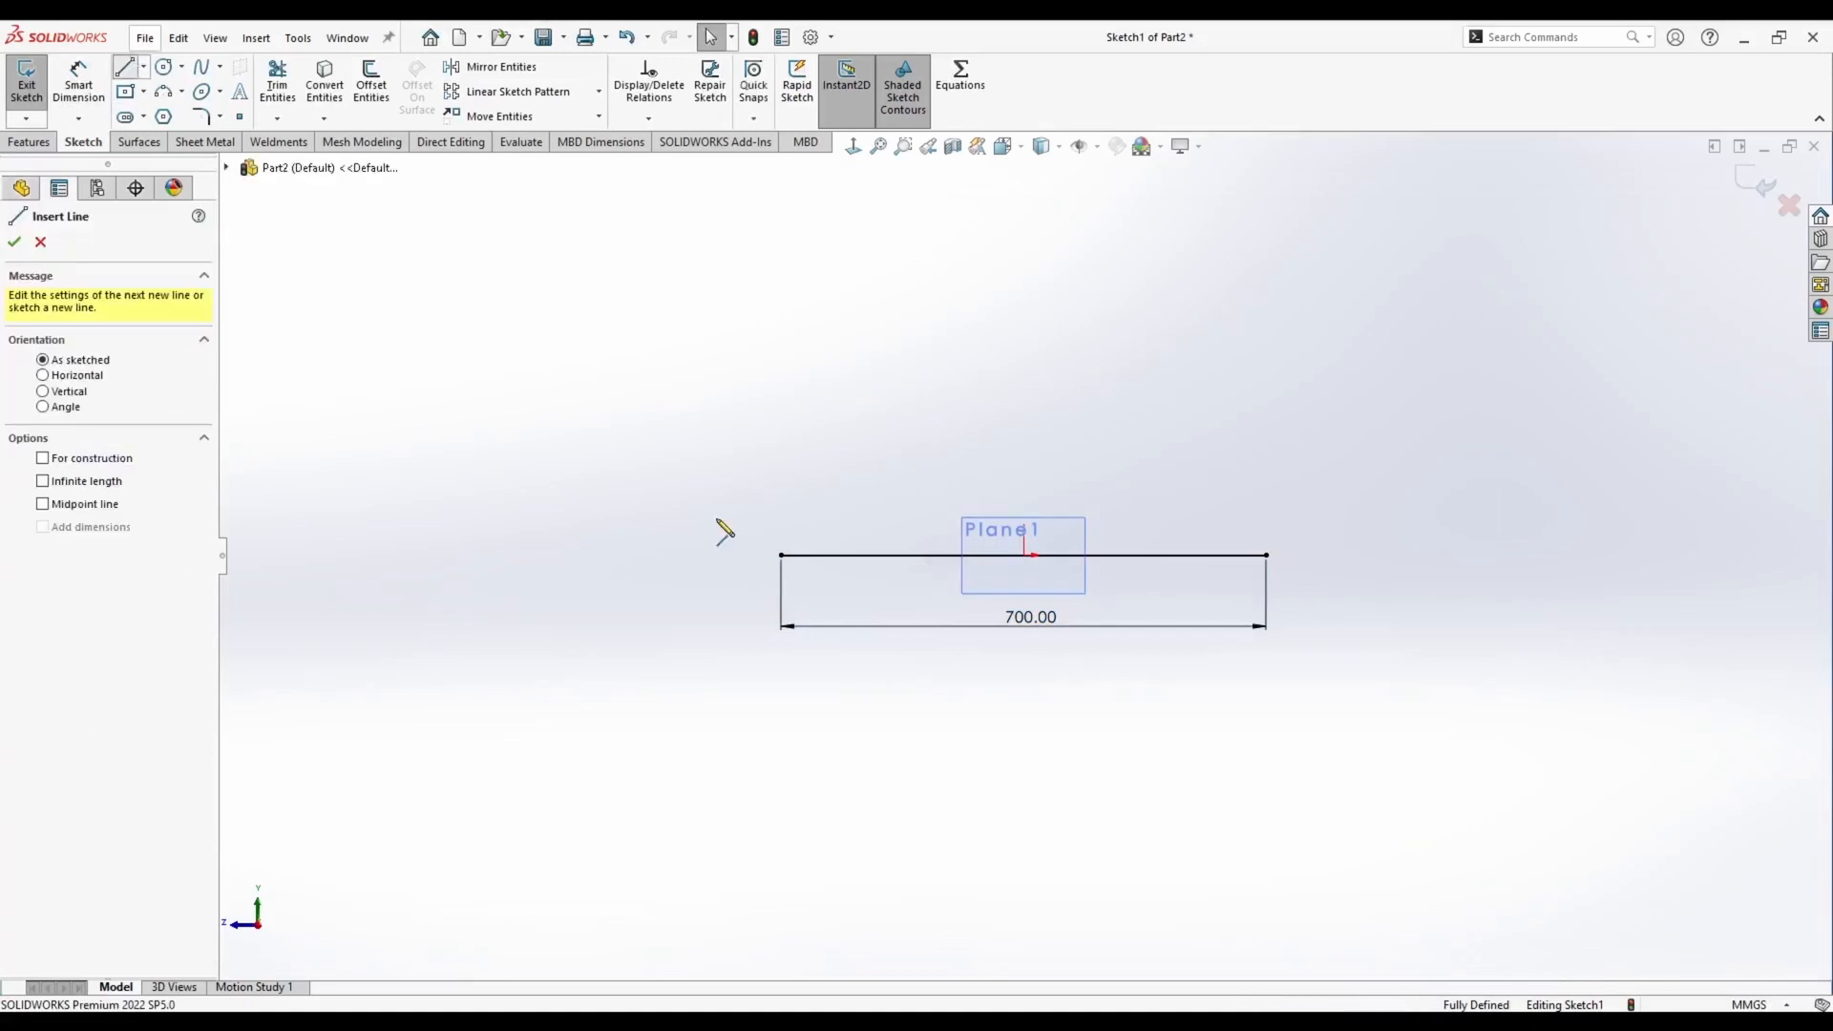
click(781, 554)
key(z)
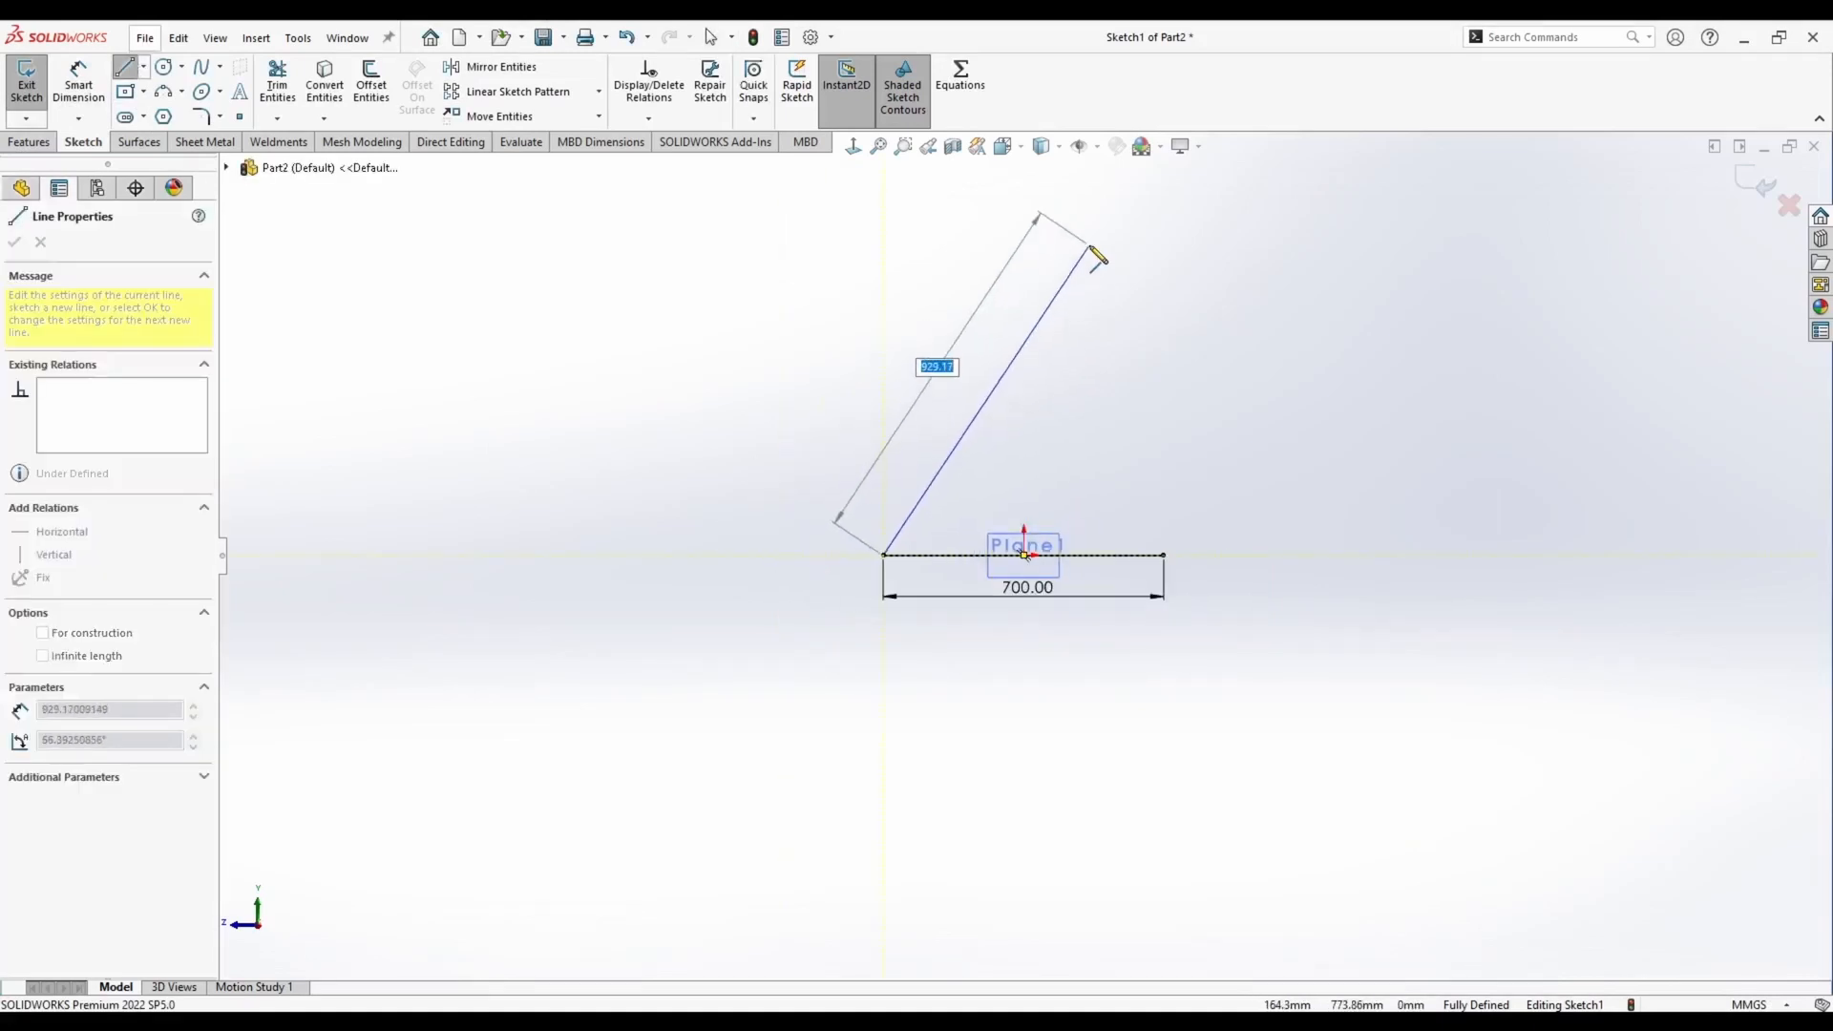
click(1091, 251)
key(Escape)
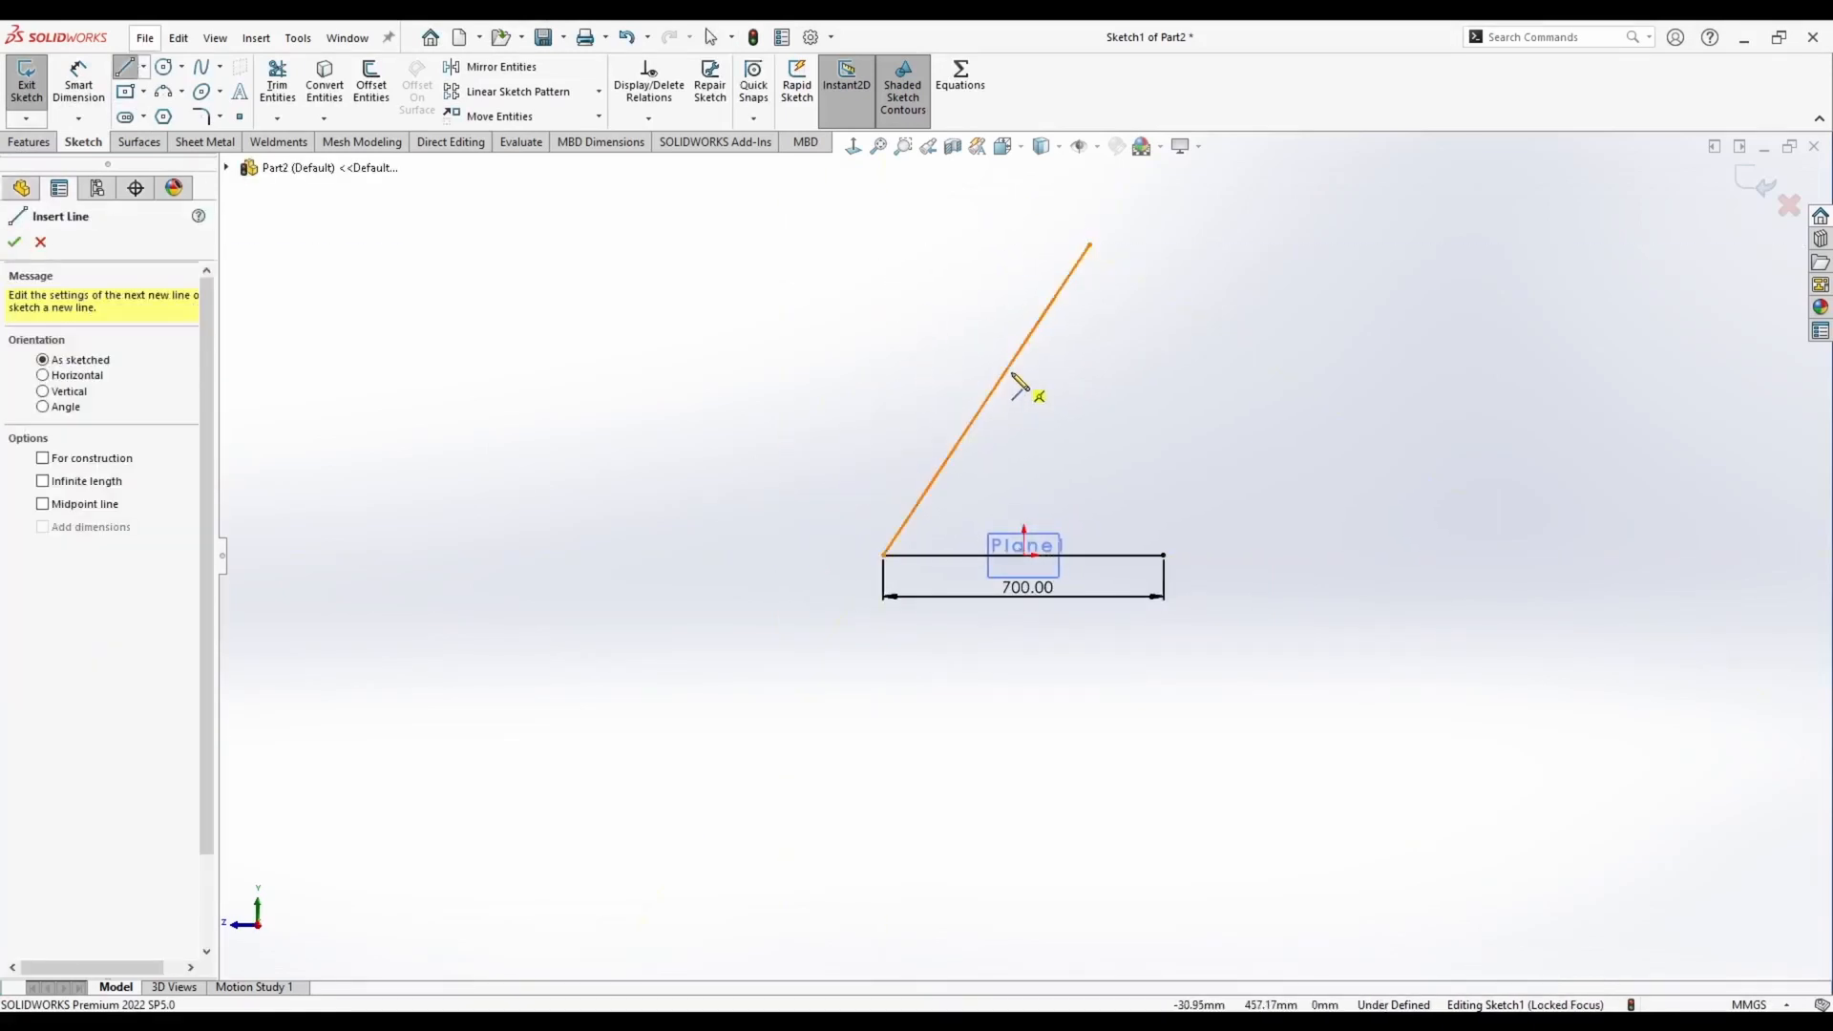
click(1002, 375)
click(896, 231)
key(Escape)
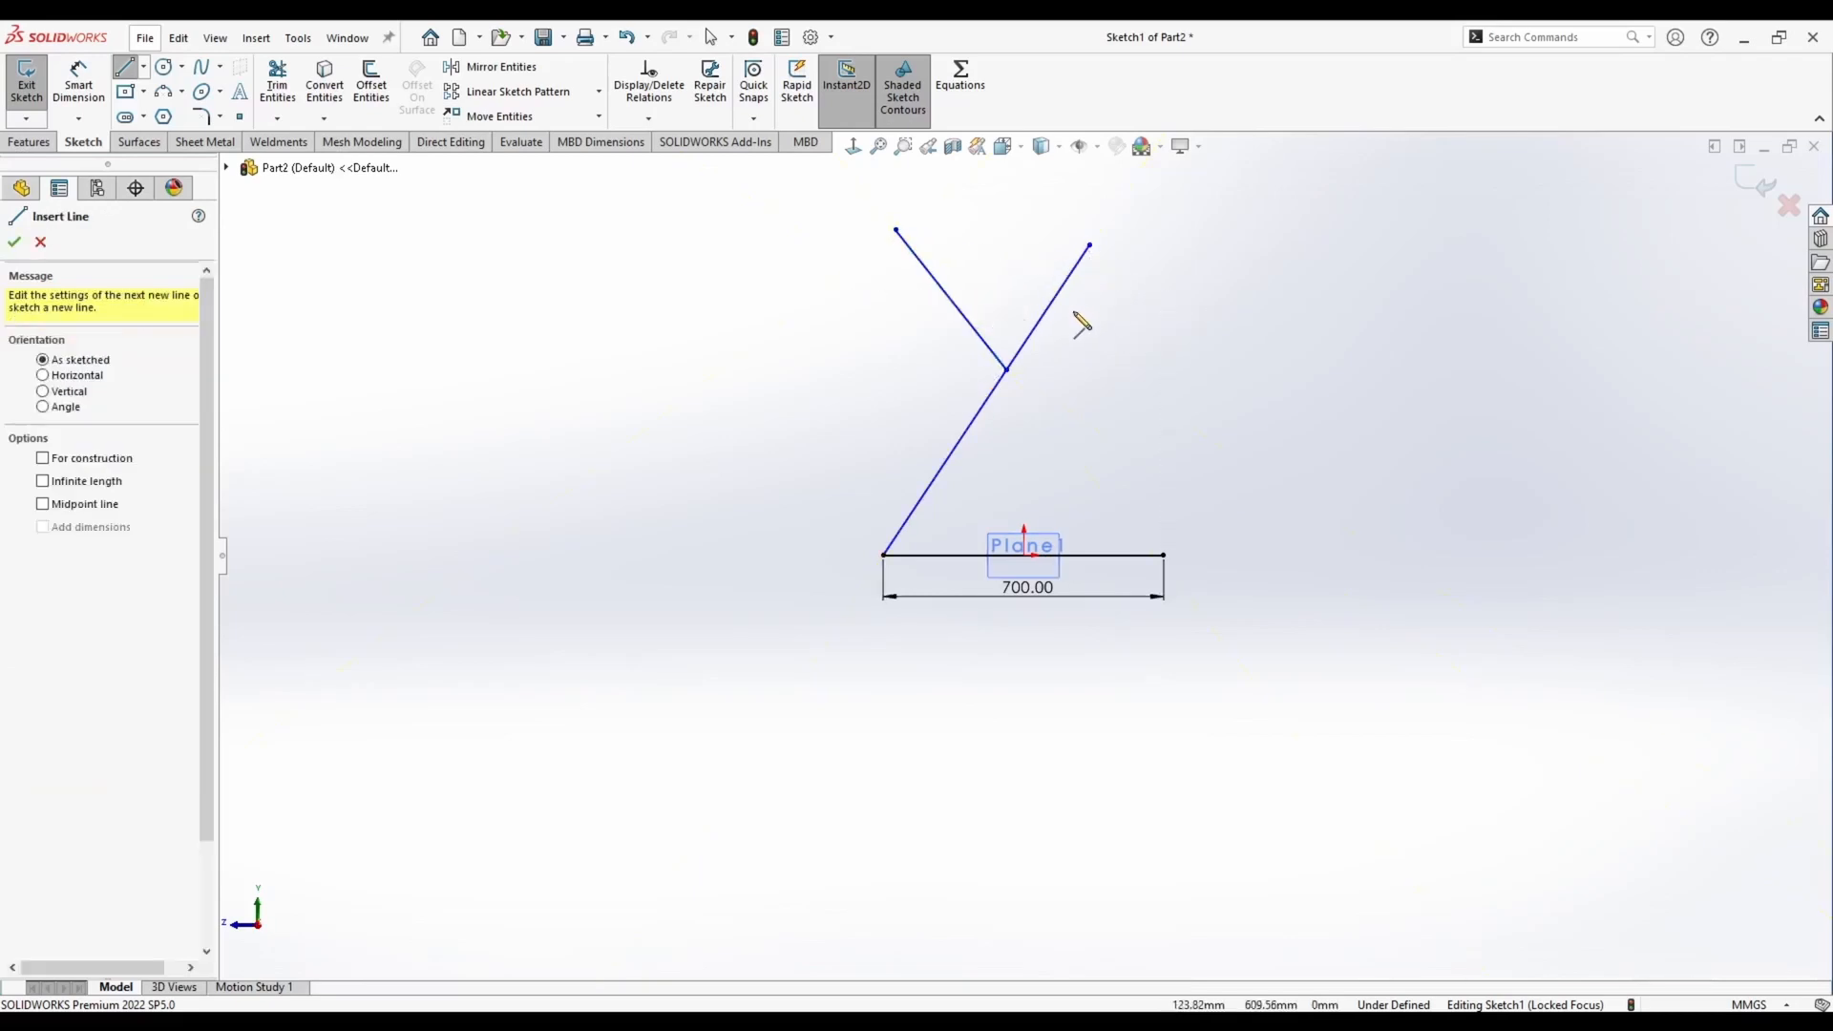
From the slanted line's upper end, draw a short horizontal line, a slanted line about 735 mm long downwards, and a horizontal line back to the first slant
click(1089, 246)
click(1214, 246)
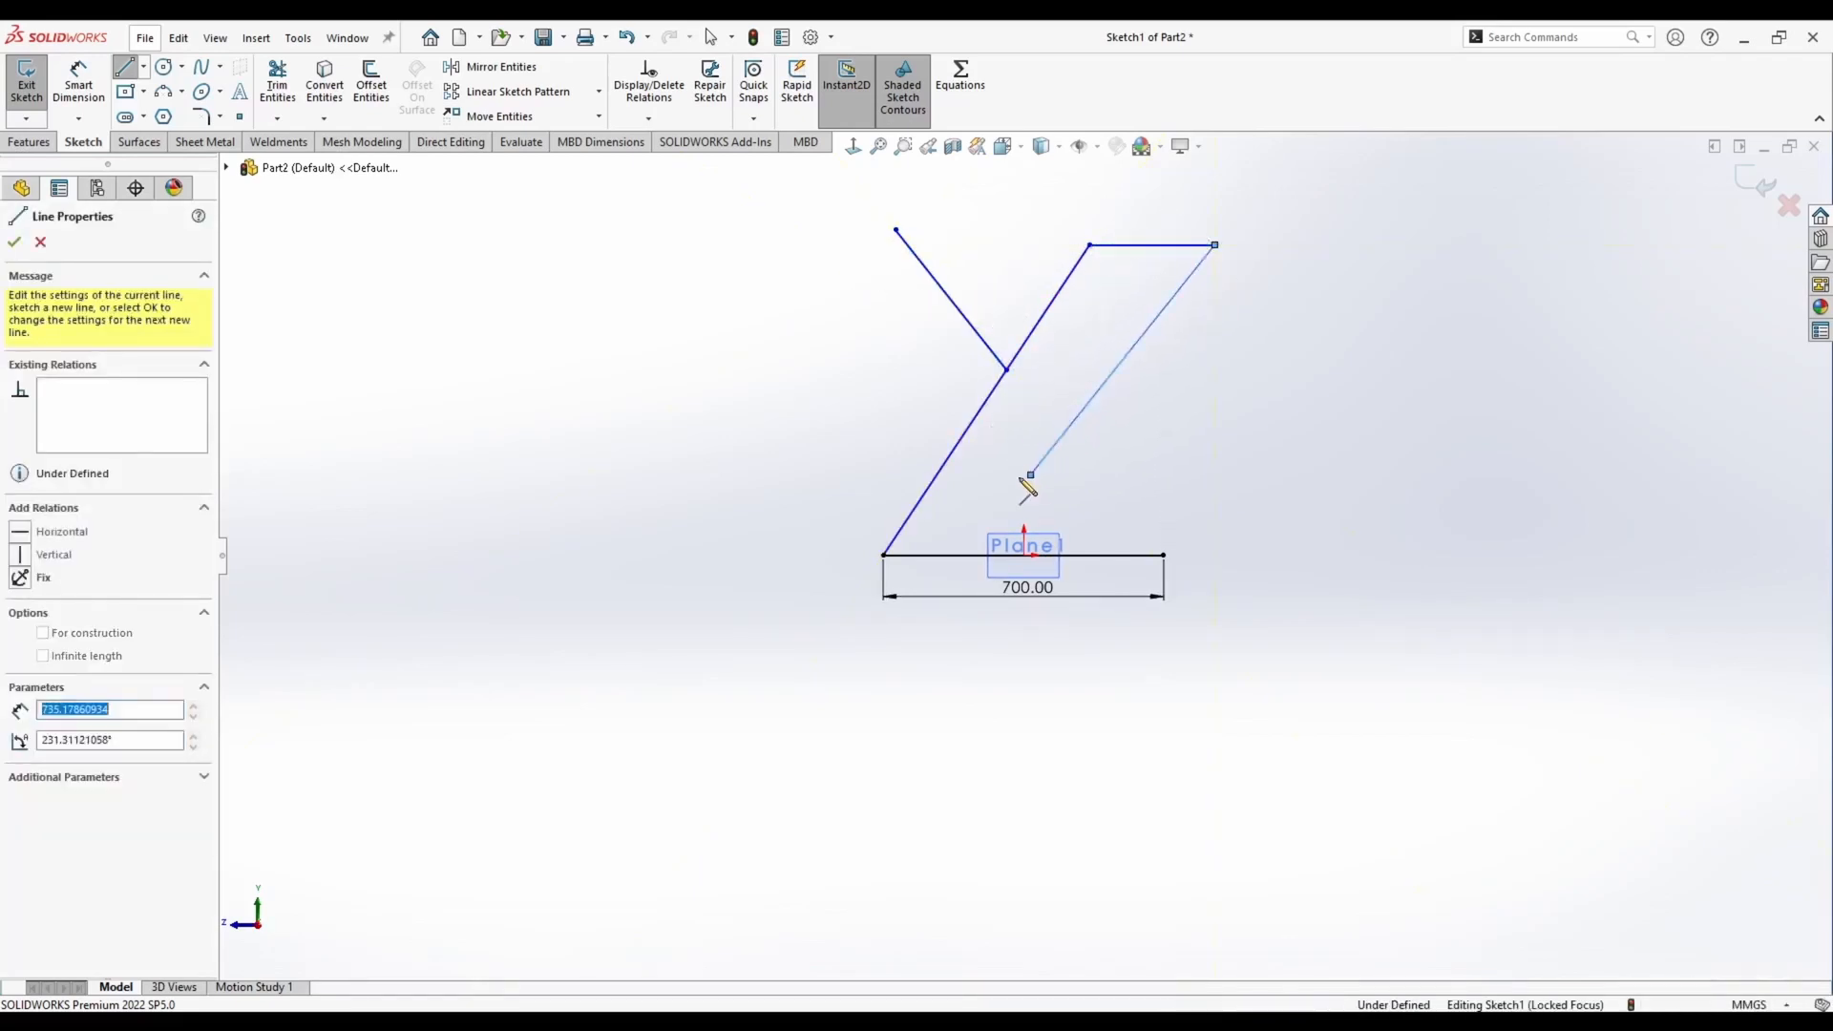
click(1030, 474)
click(936, 476)
key(Escape)
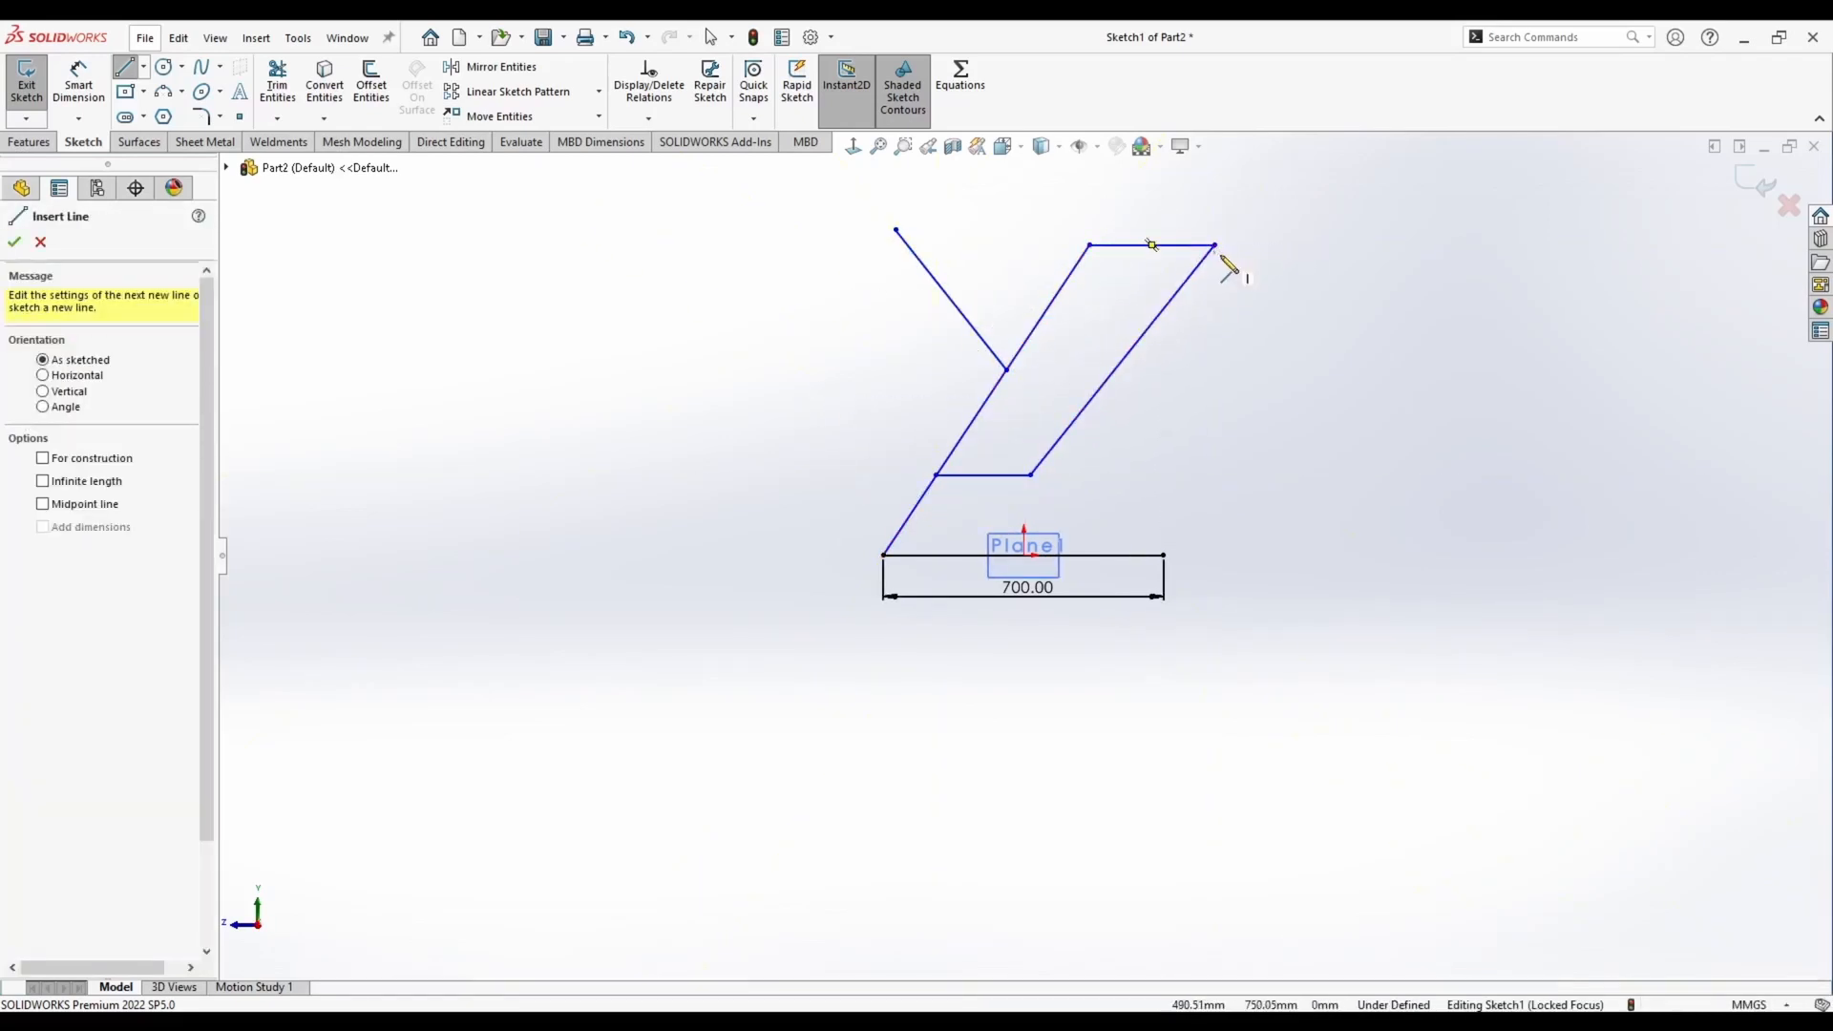
Replace the second slanted line with a longer one from the lower short horizontal's free end up past the upper horizontal
key(Escape)
click(1205, 260)
key(Delete)
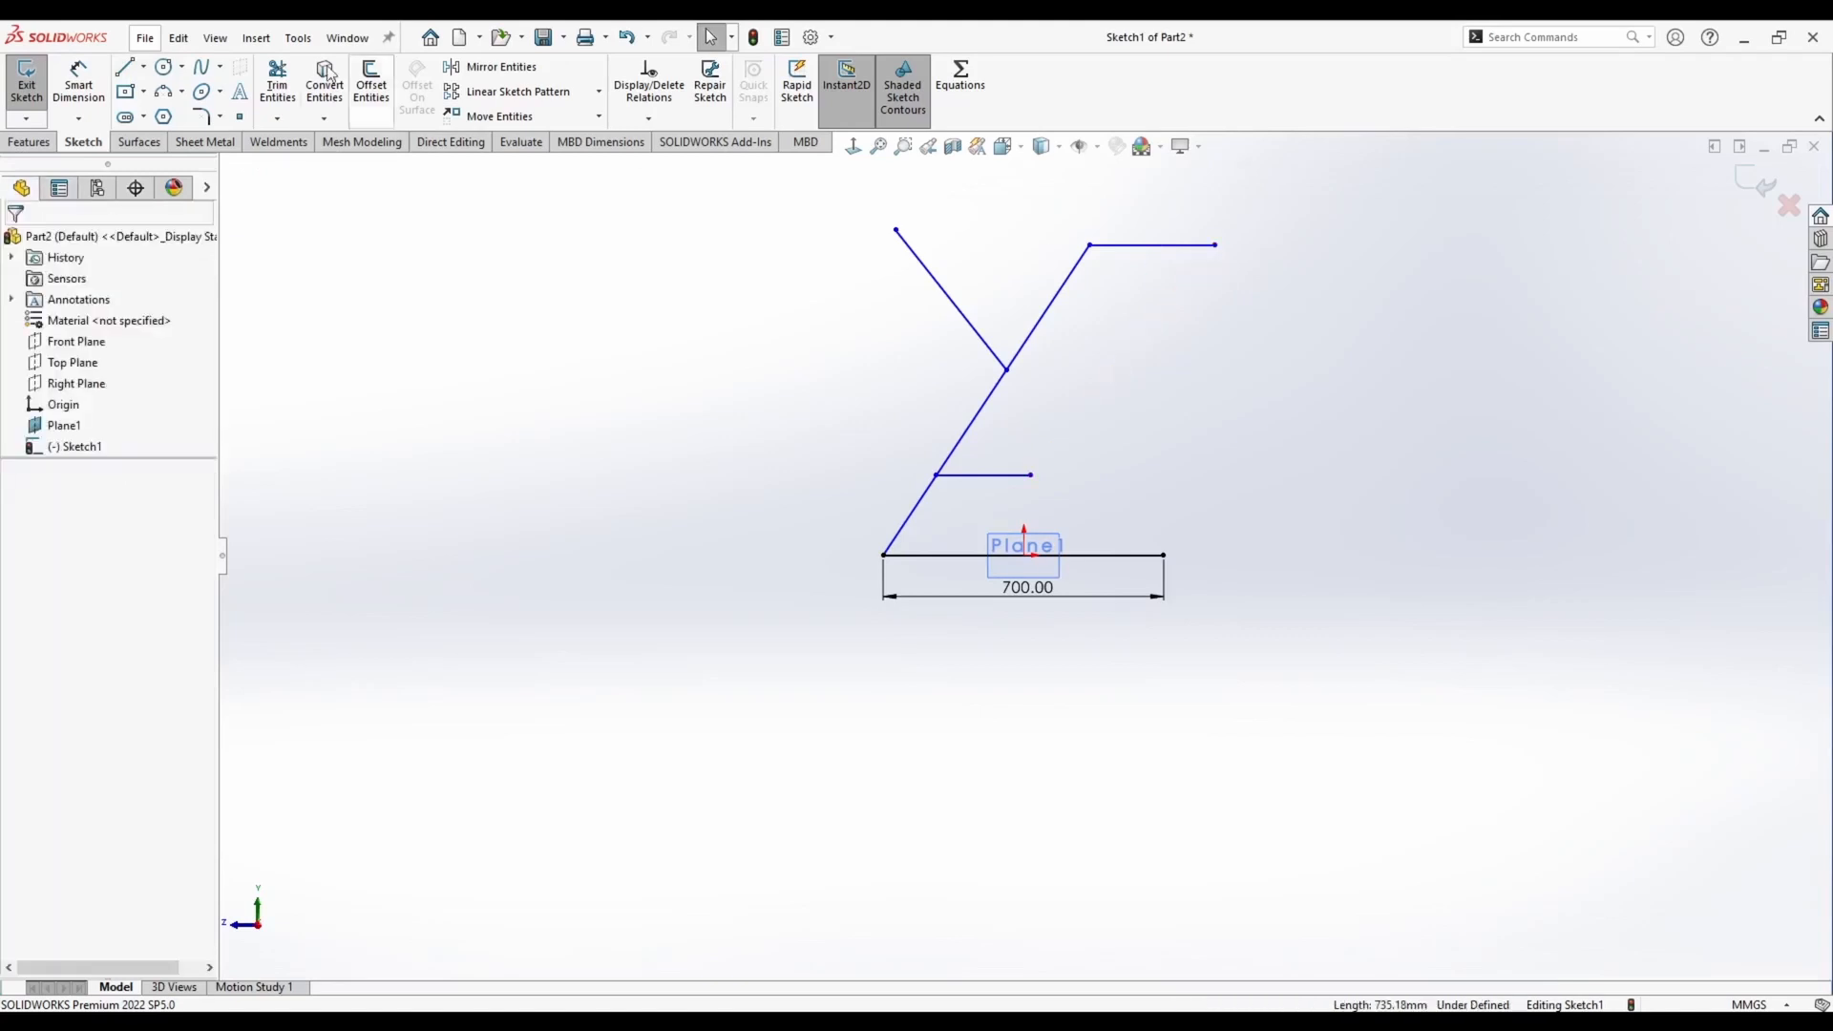
click(125, 71)
click(1030, 474)
scroll(1262, 252, up, 2)
click(1243, 251)
key(Escape)
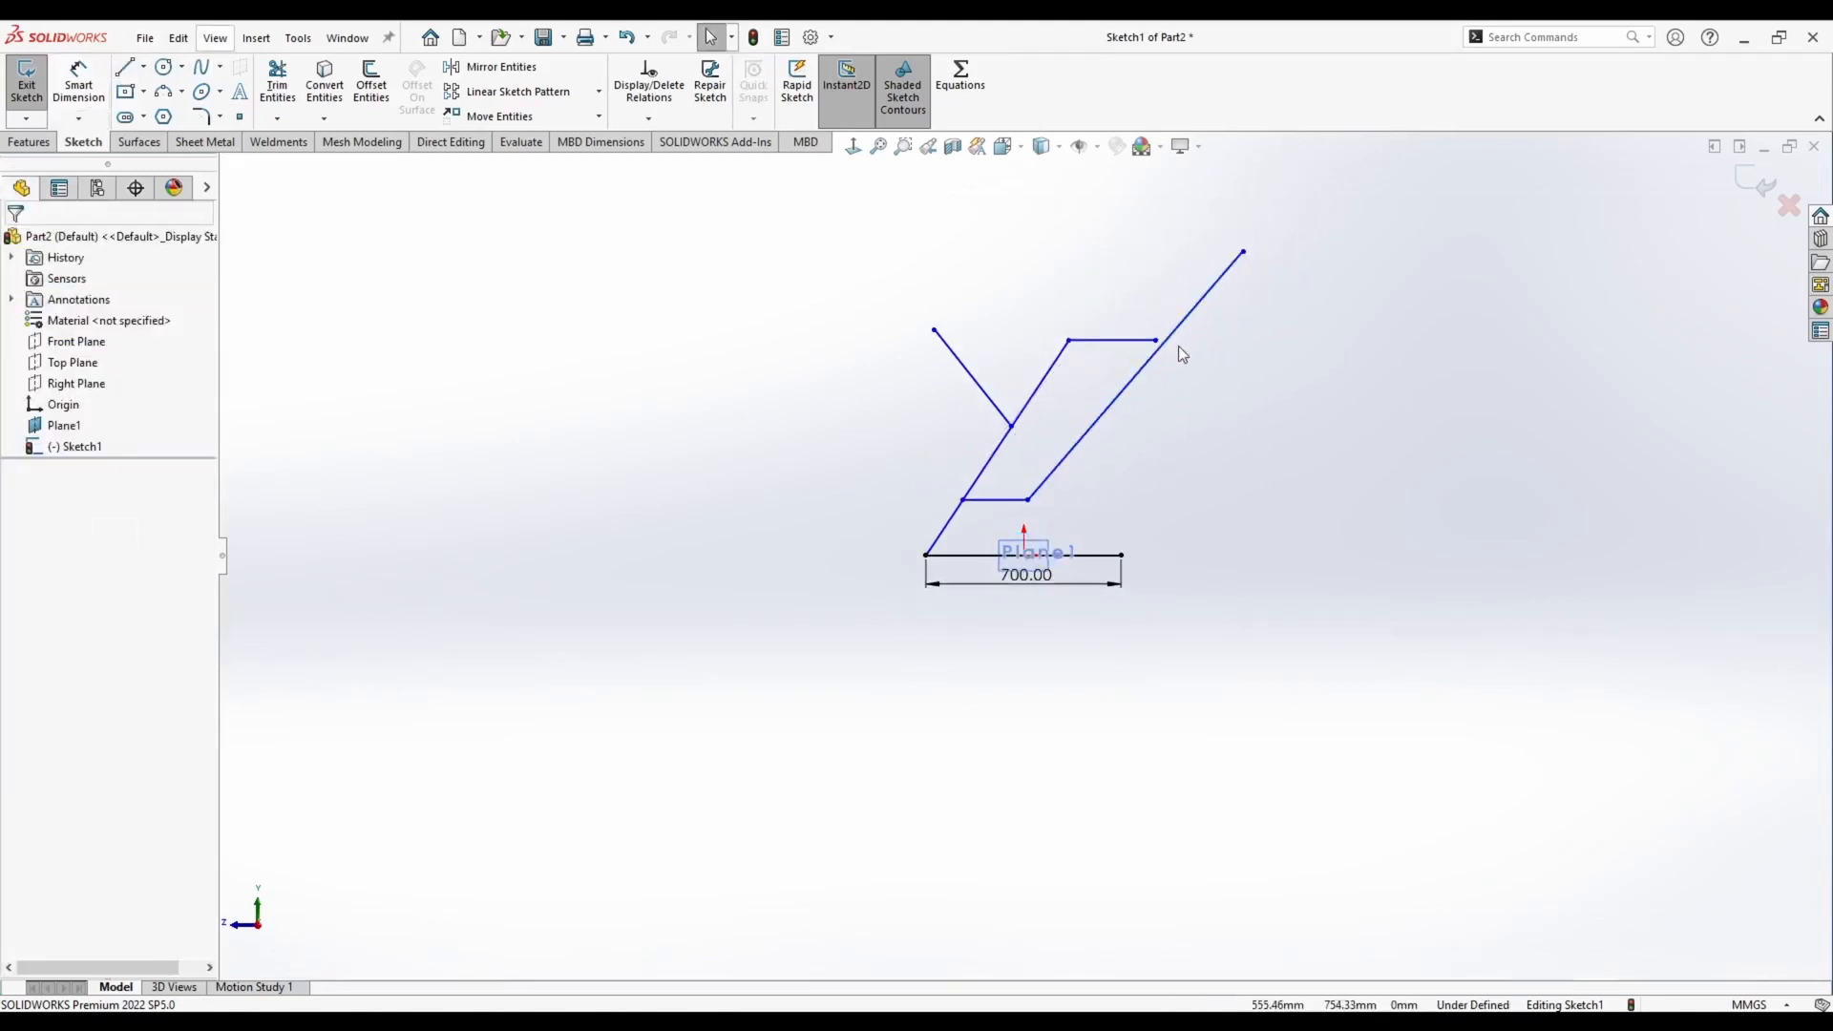
Make the upper short horizontal's free endpoint coincident with the long right-hand slanted line
click(1166, 341)
ctrl+click(1155, 340)
click(1241, 259)
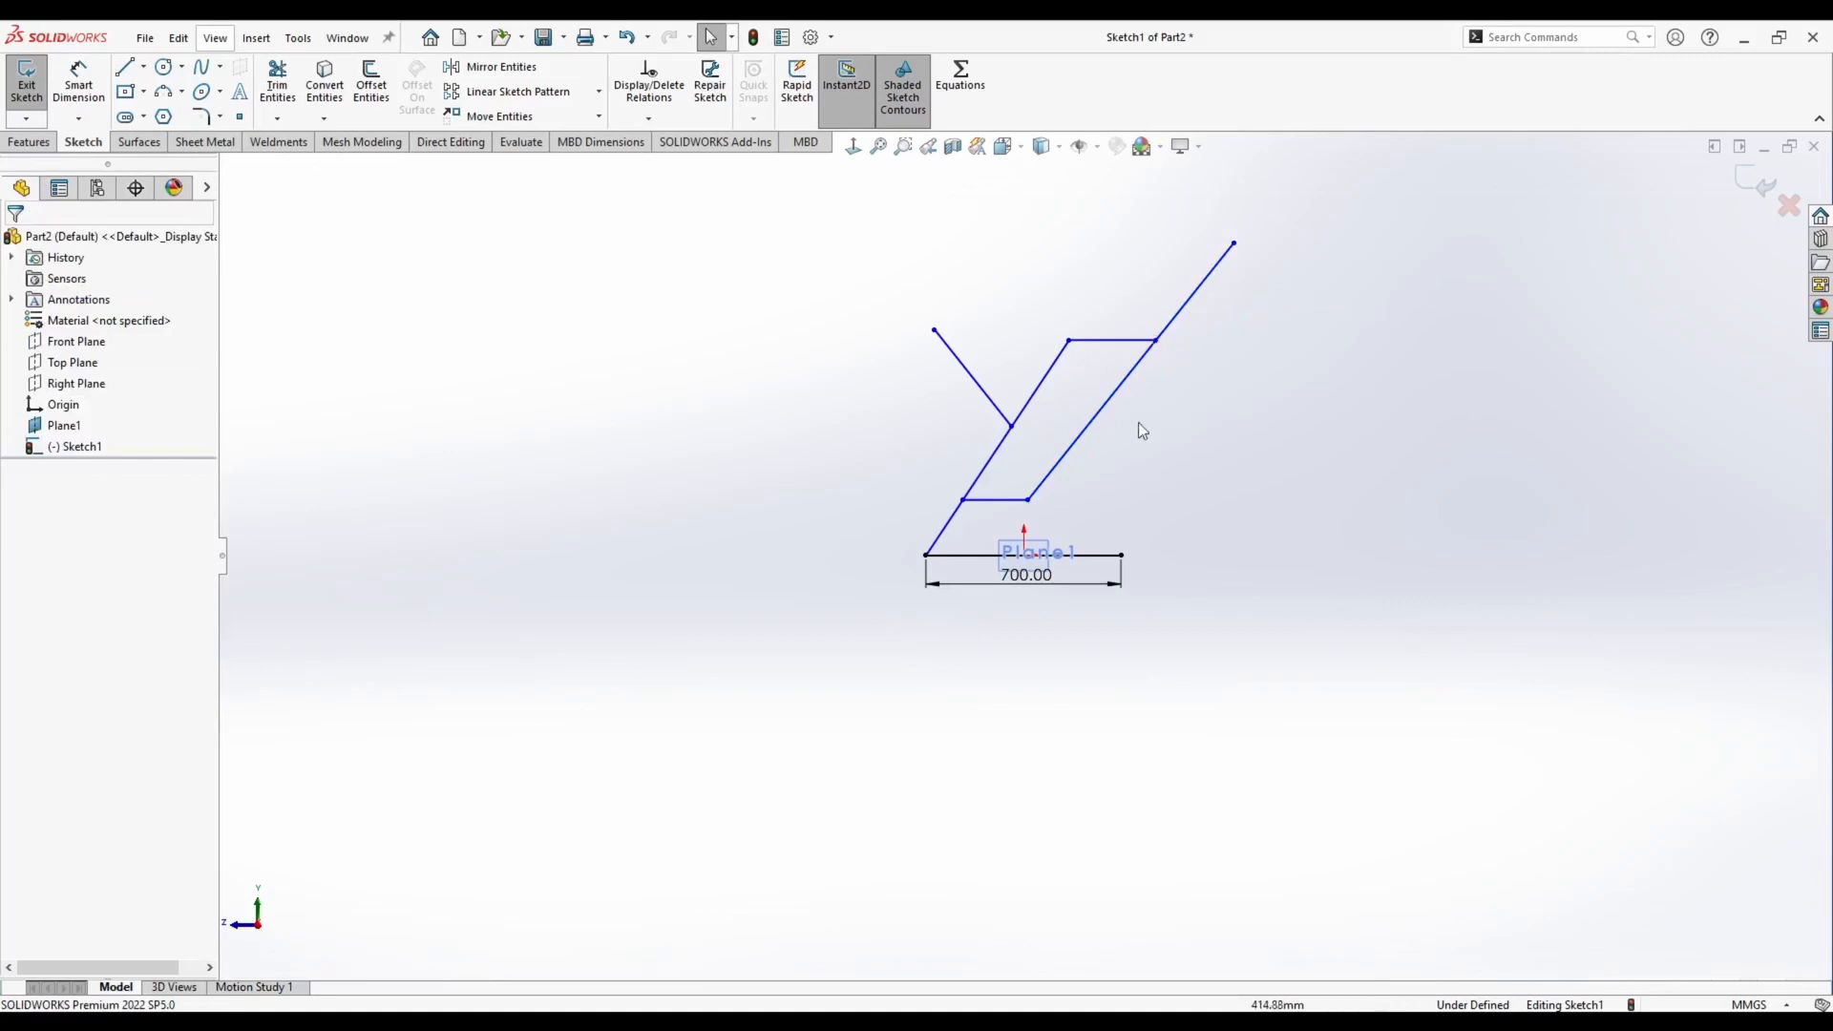
Draw a brace line from the base line's right end up to the right-hand slanted line
click(124, 67)
click(1121, 554)
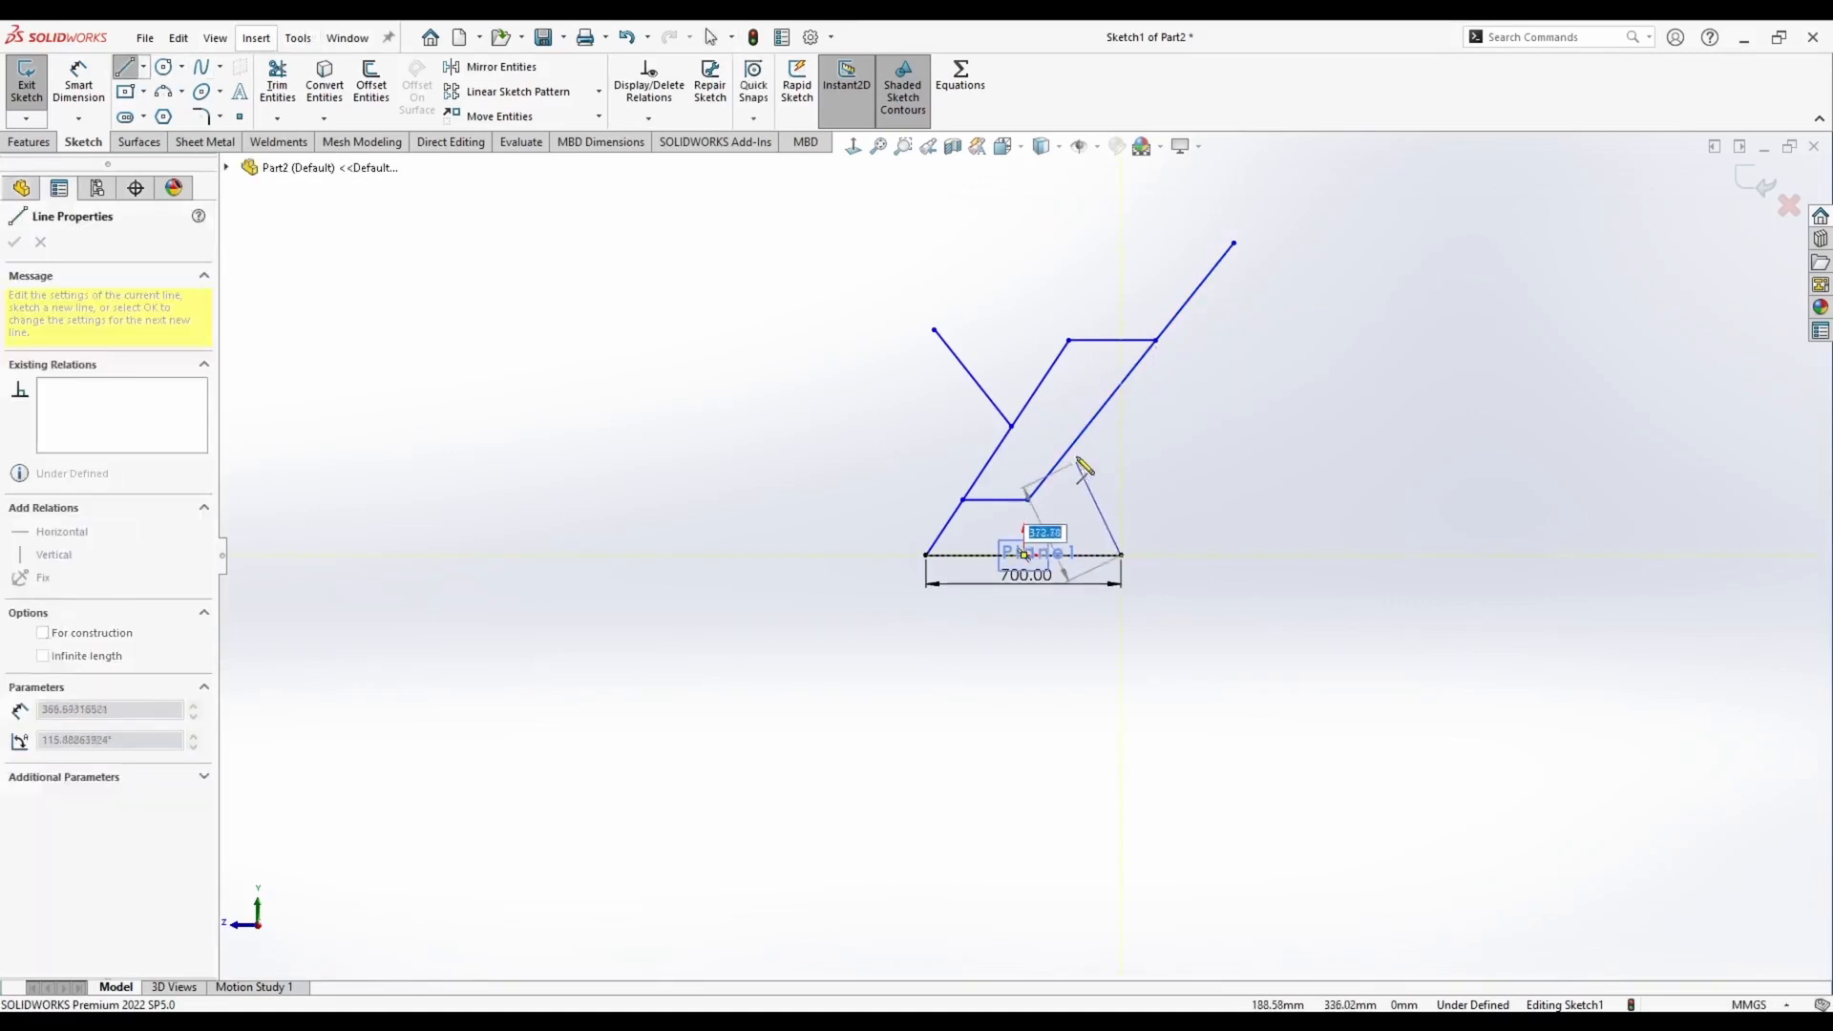
click(1076, 438)
key(Escape)
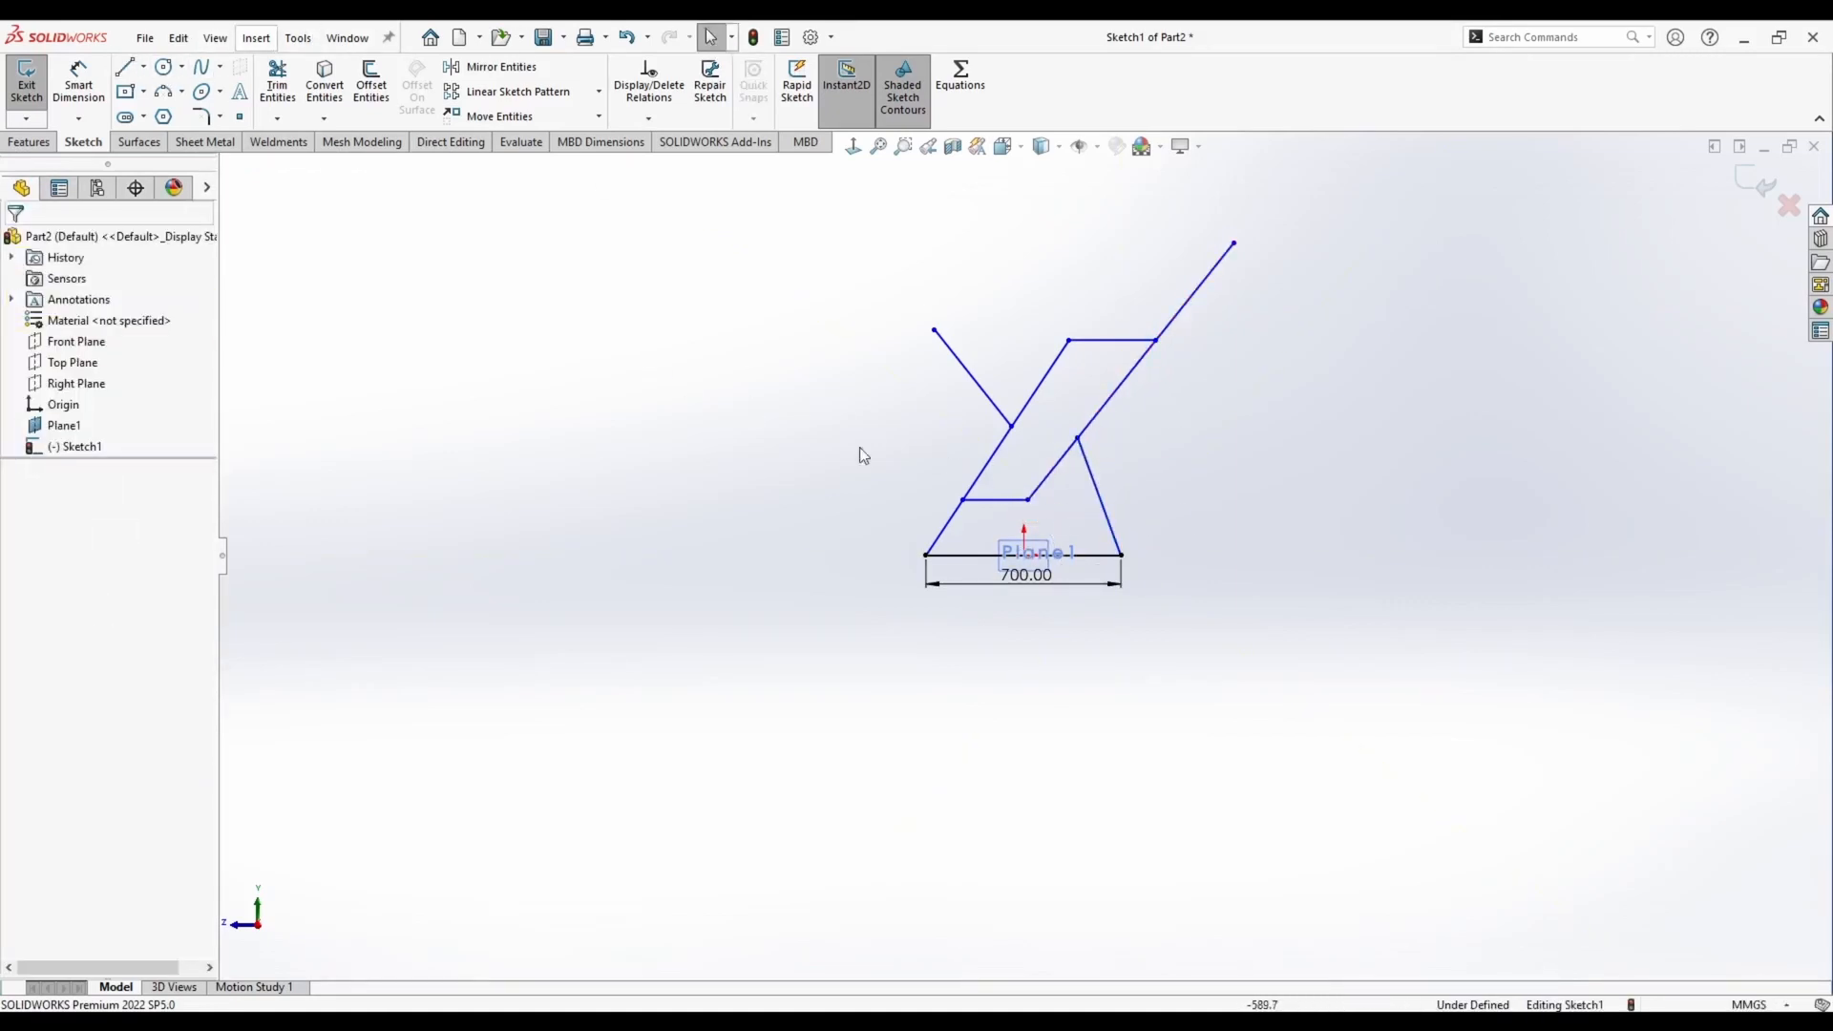
Add a Parallel relation between the two long slanted lines
click(1058, 363)
ctrl+click(1142, 358)
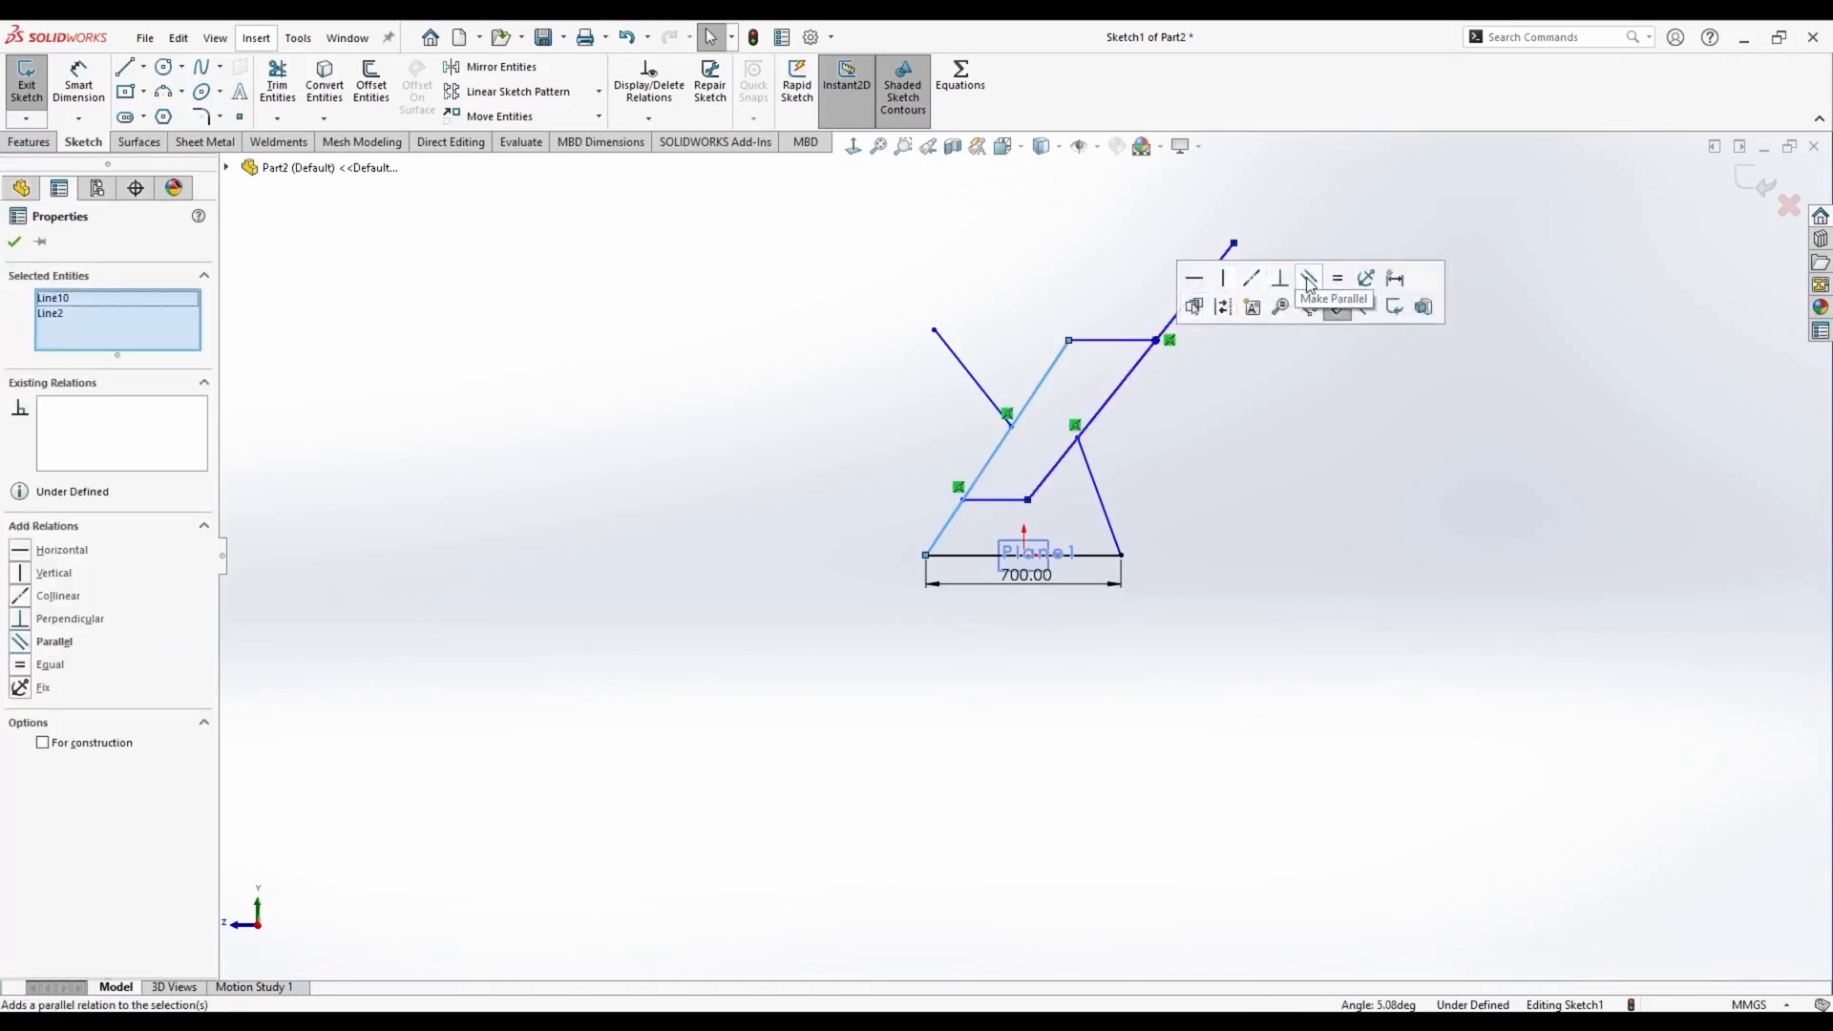
click(1304, 278)
click(800, 340)
click(1107, 330)
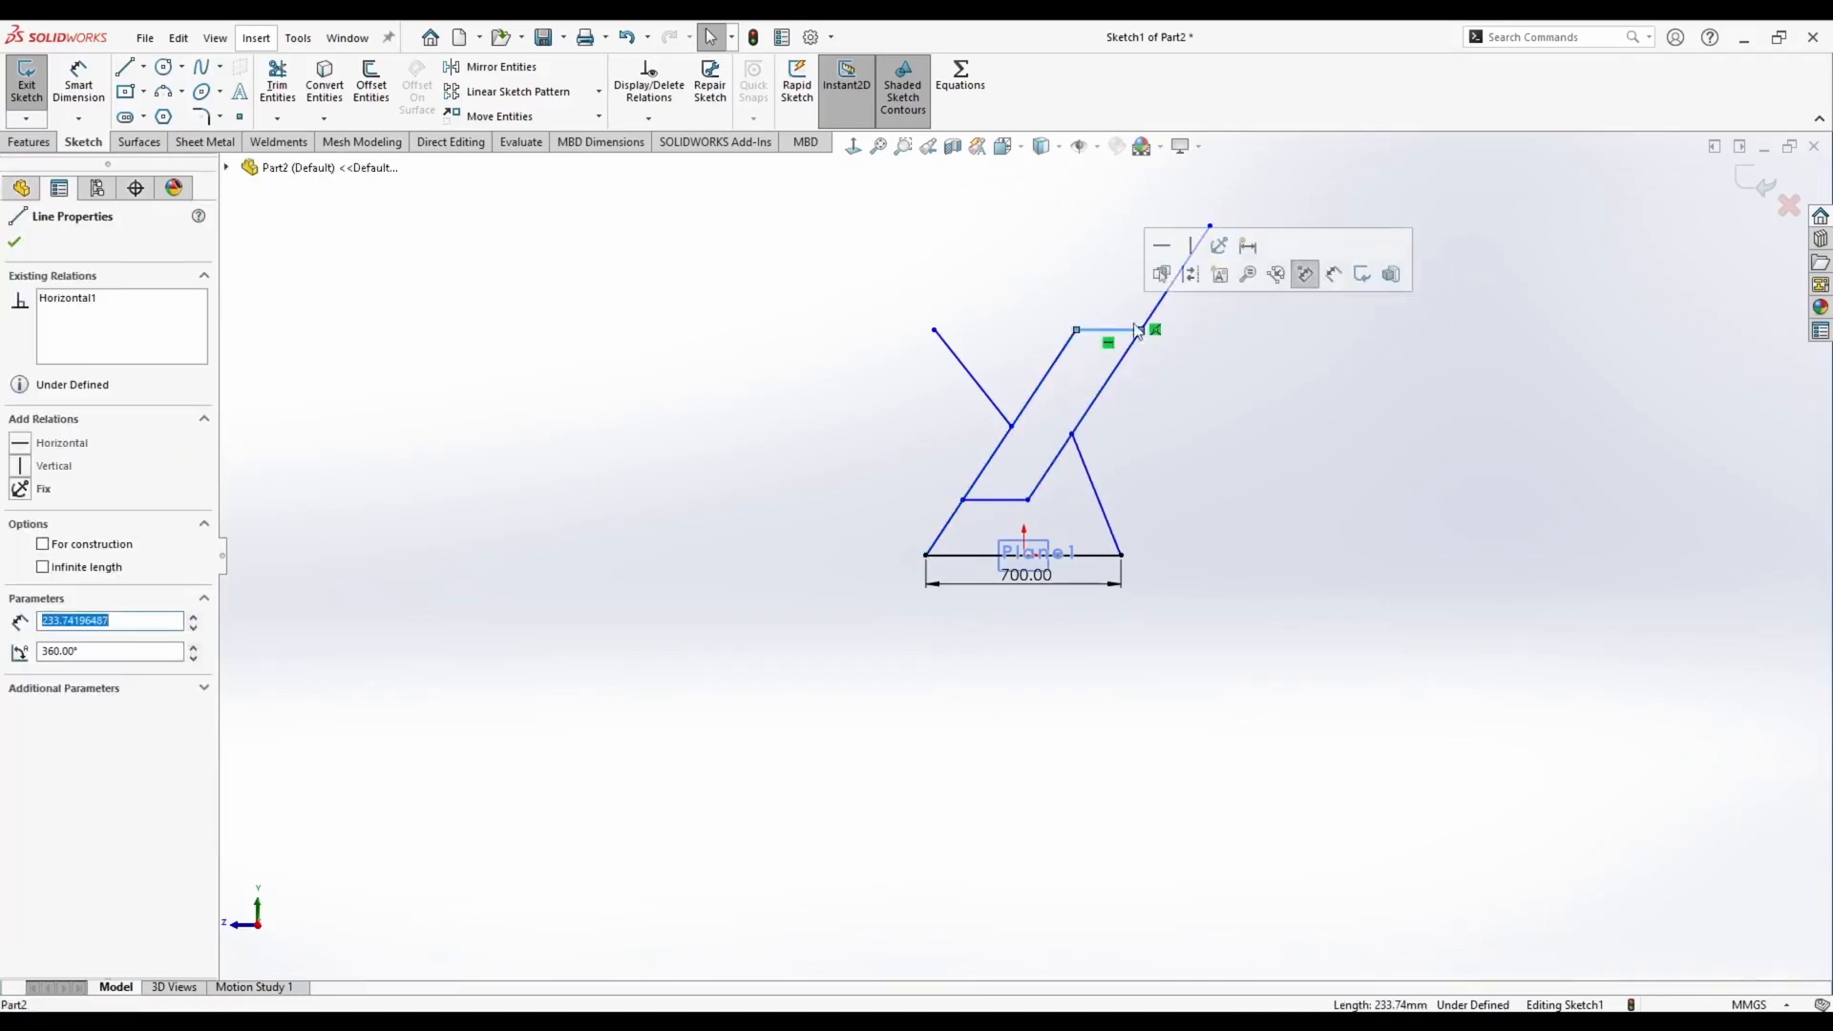
click(993, 499)
click(850, 376)
Dimension the slanted distance from the base line's left end to the lower short horizontal line as 250 mm
click(84, 88)
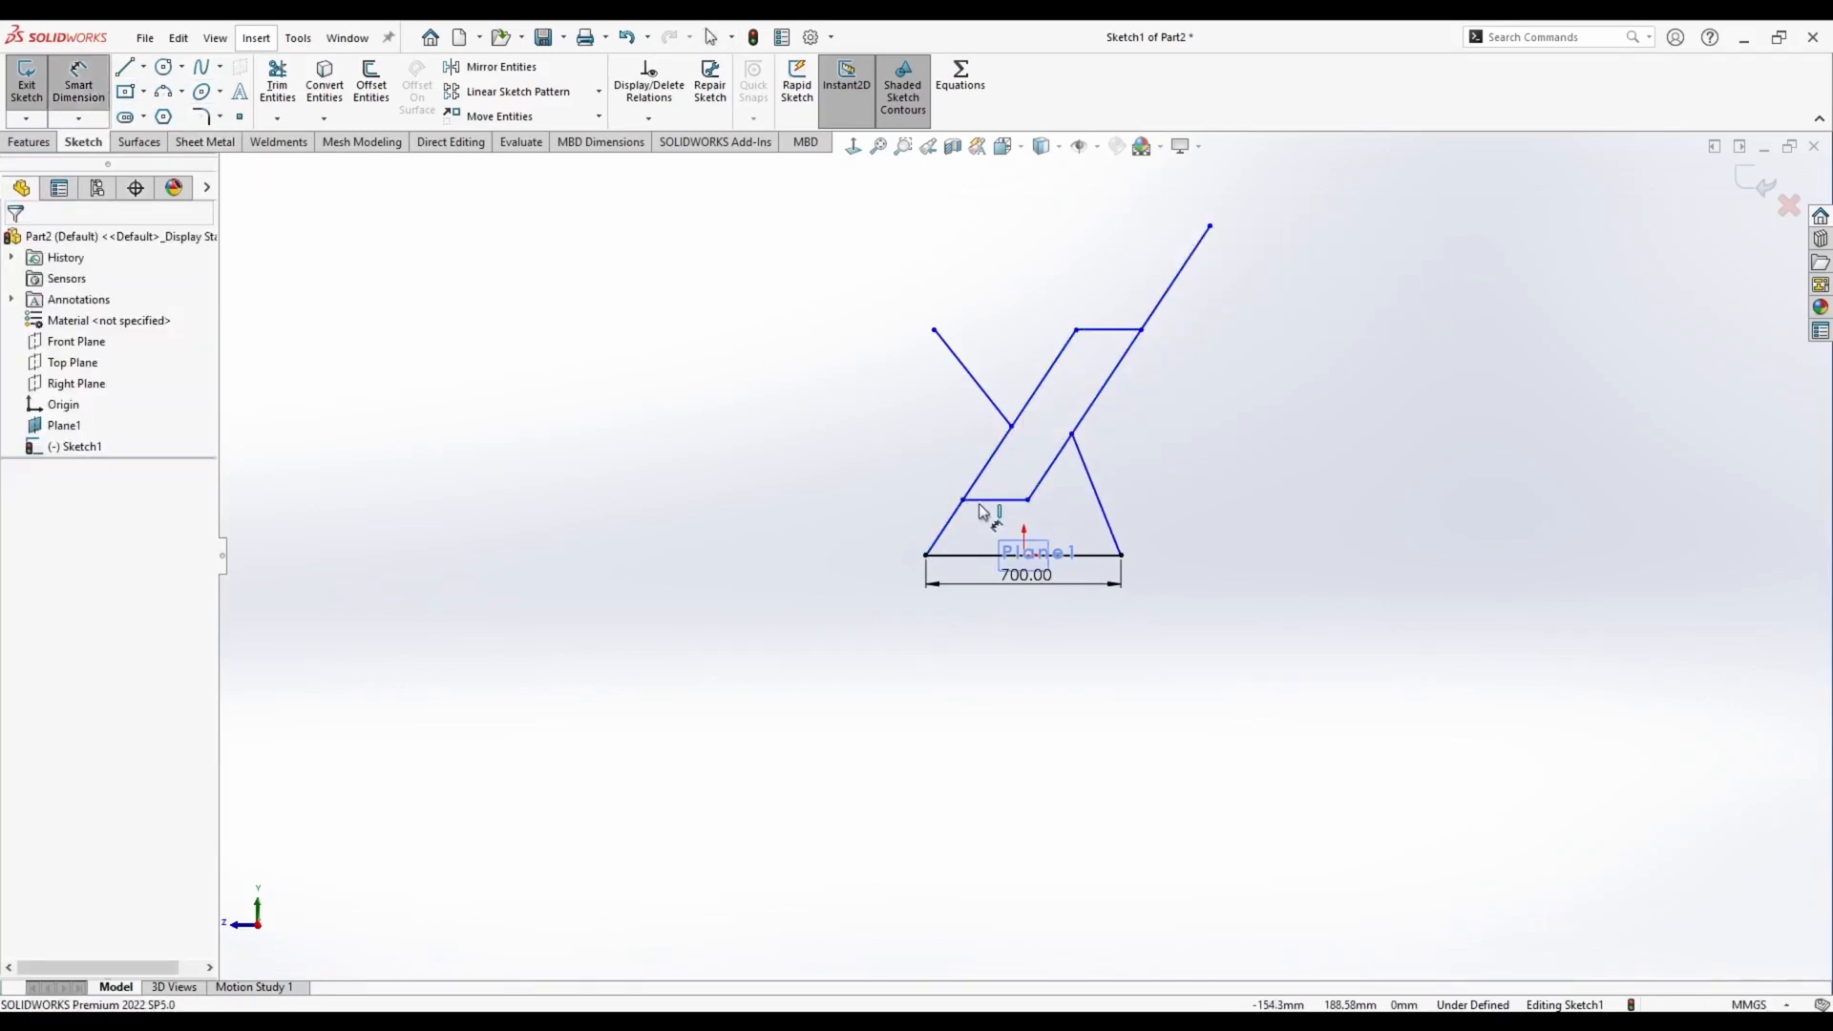
click(963, 501)
click(925, 554)
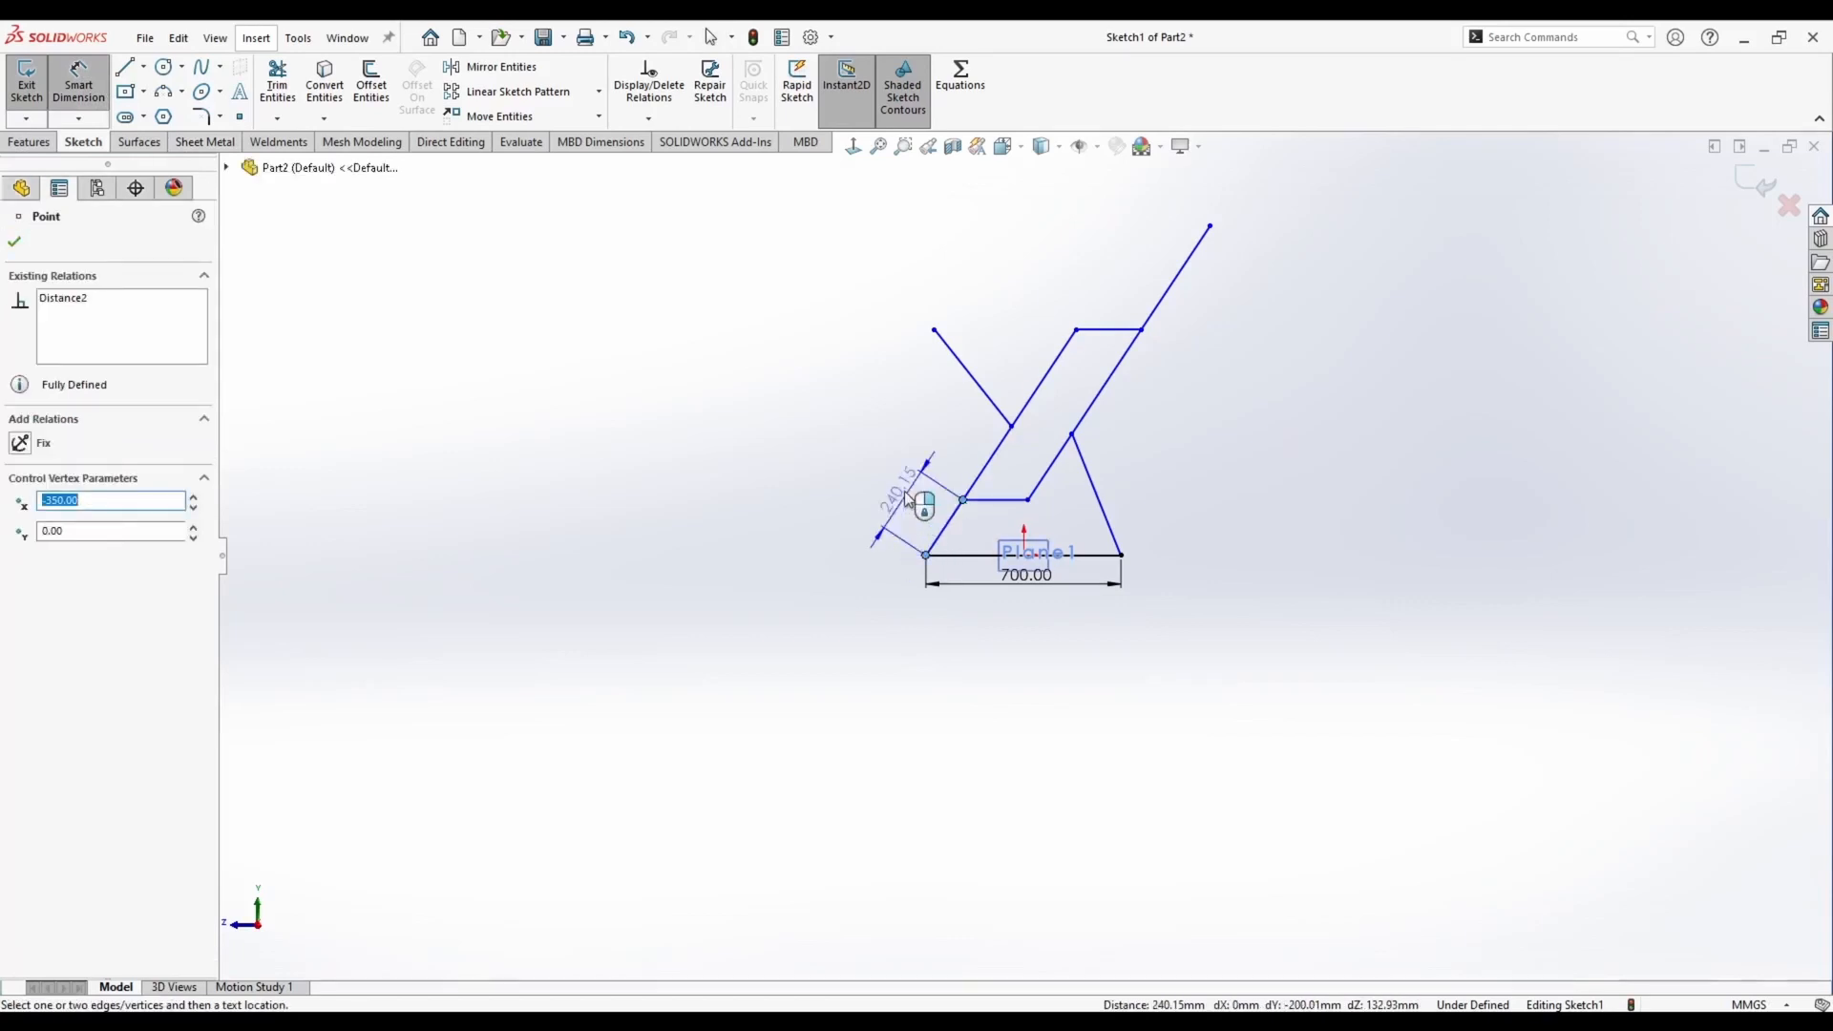
click(898, 480)
text(250)
key(Return)
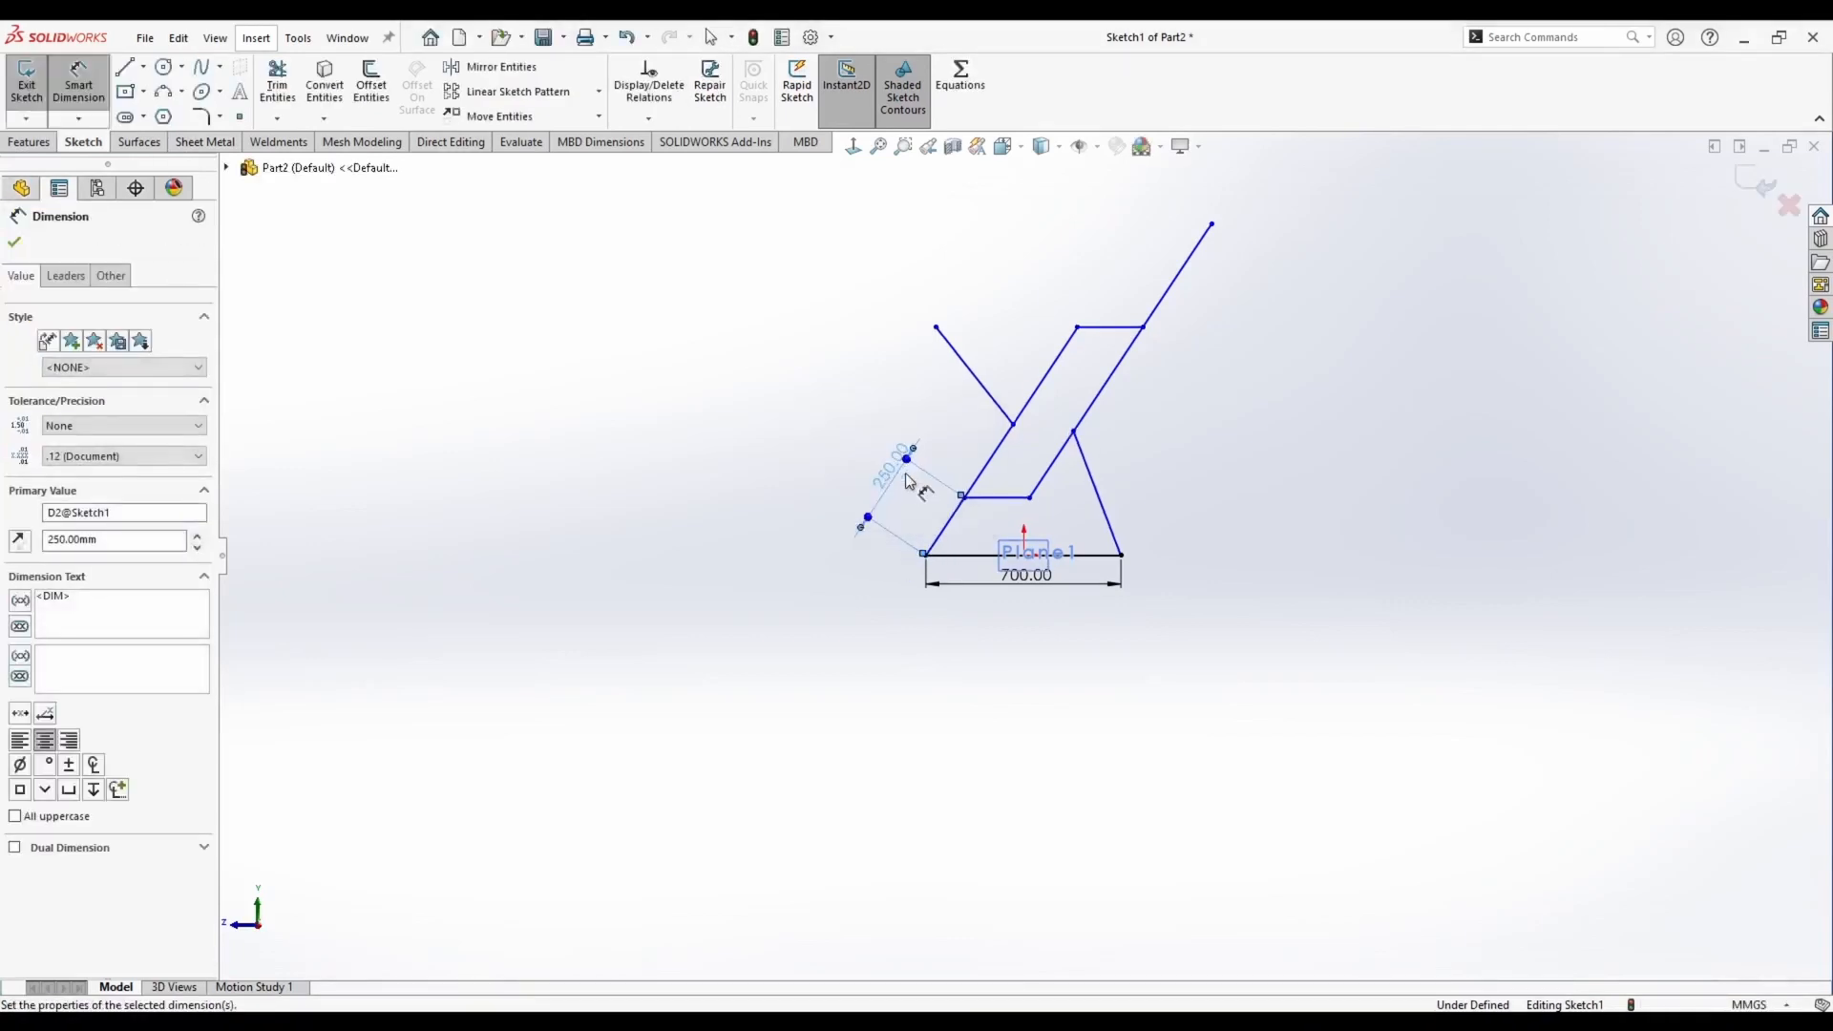
Dimension the right-hand slanted line's extension beyond the upper short horizontal line as 250 mm
click(1138, 328)
click(1142, 327)
click(1212, 224)
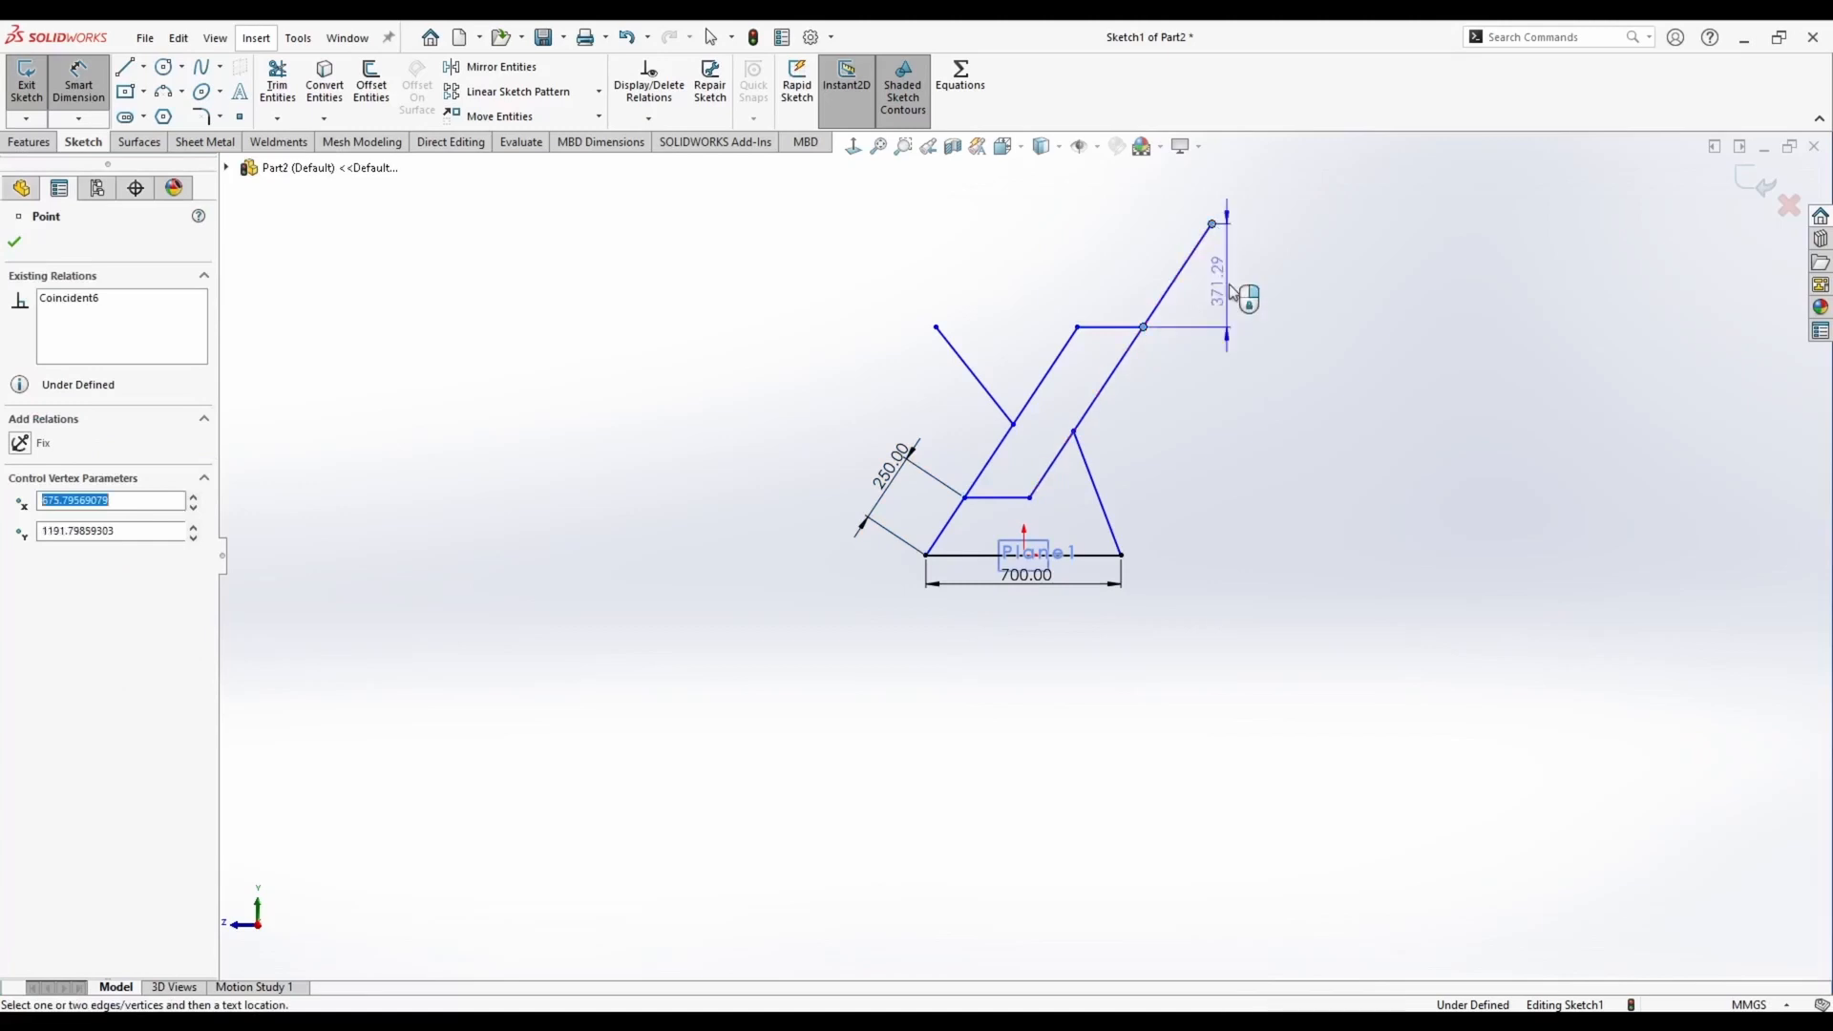
click(1241, 345)
drag(1219, 281, 1389, 306)
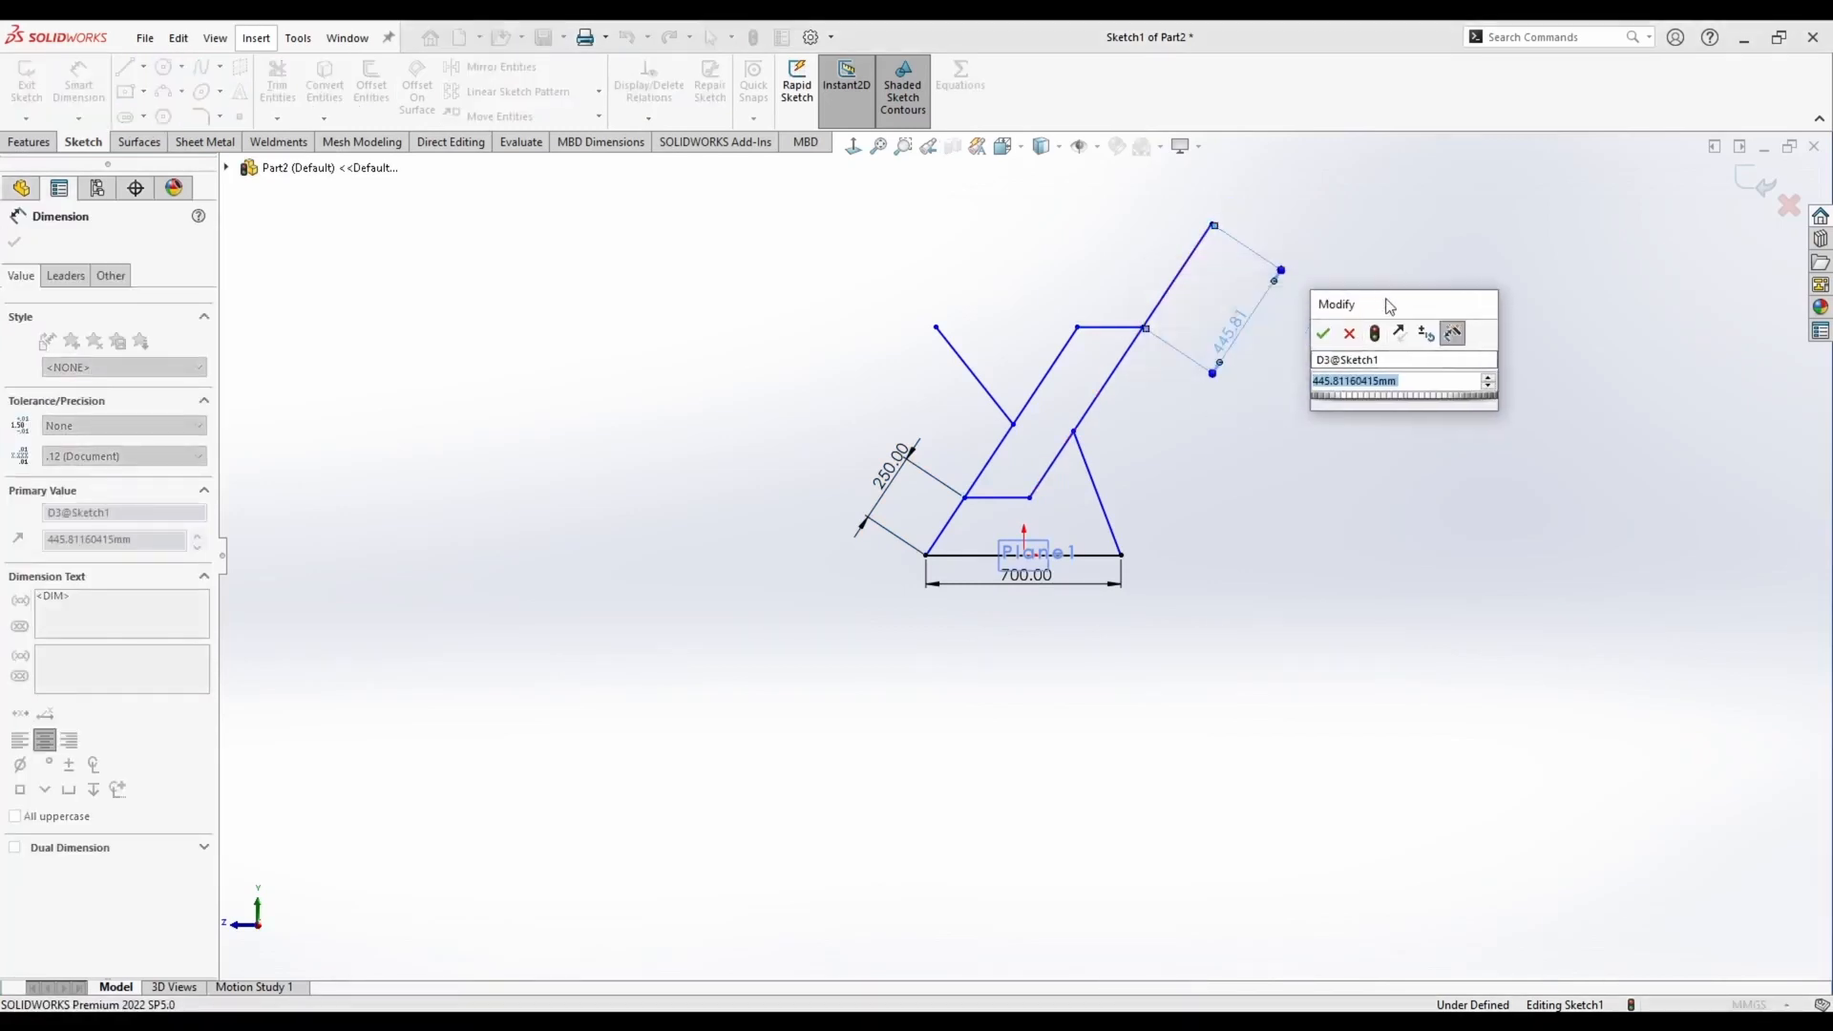
text(250)
key(Return)
Set the distance between the two parallel slanted lines to 125 mm
click(1045, 470)
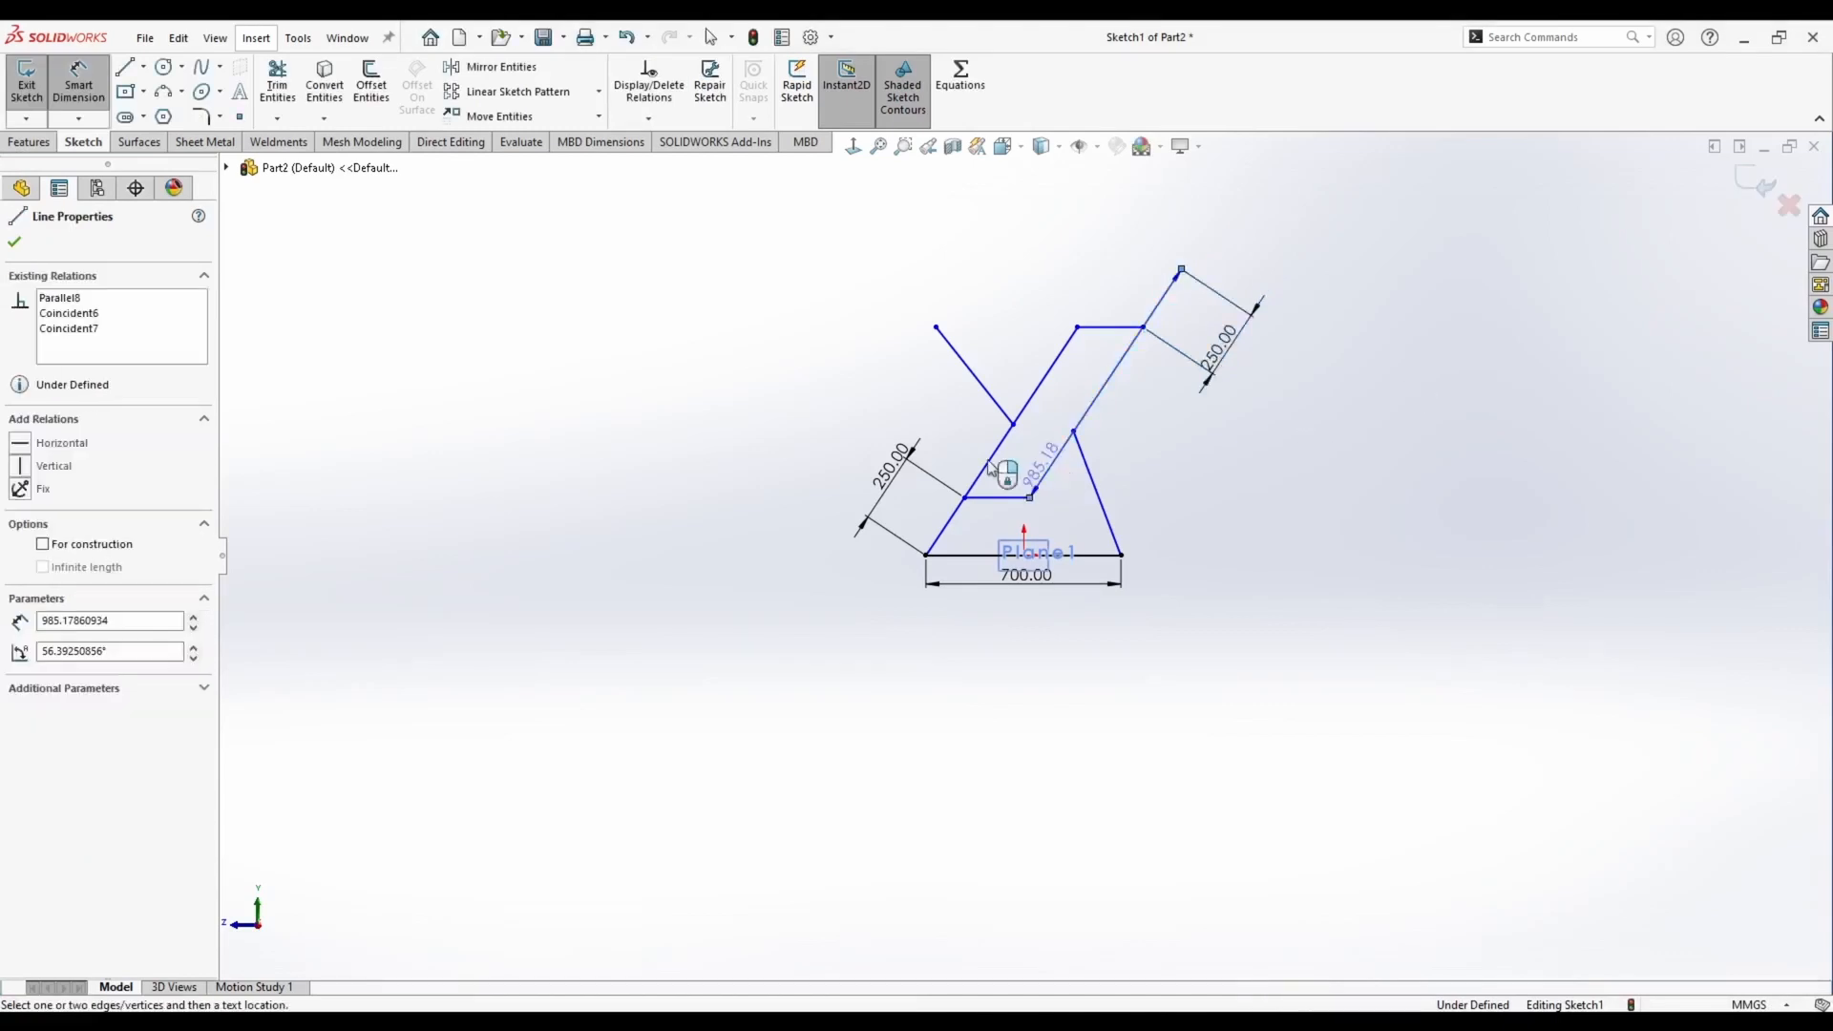
click(986, 464)
text(125)
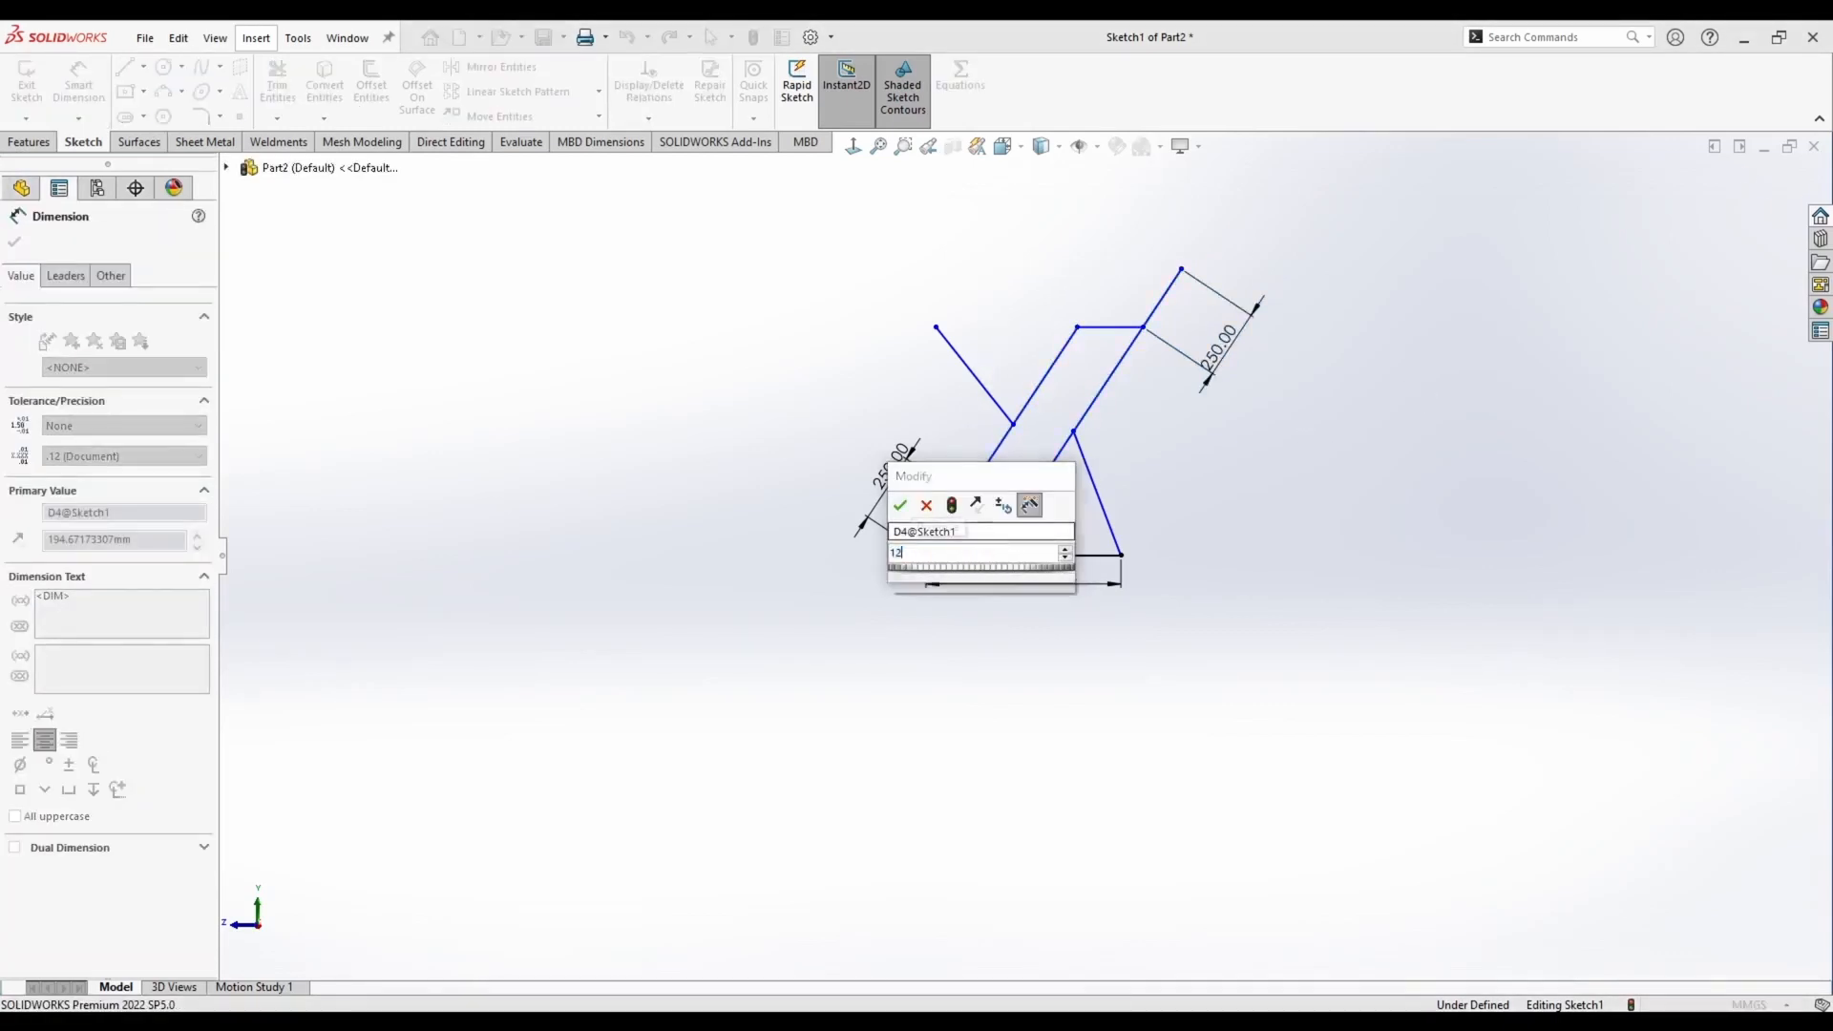
key(Return)
Dimension the angle between the upper-left arm line and the long slanted line it meets as 110°
click(990, 387)
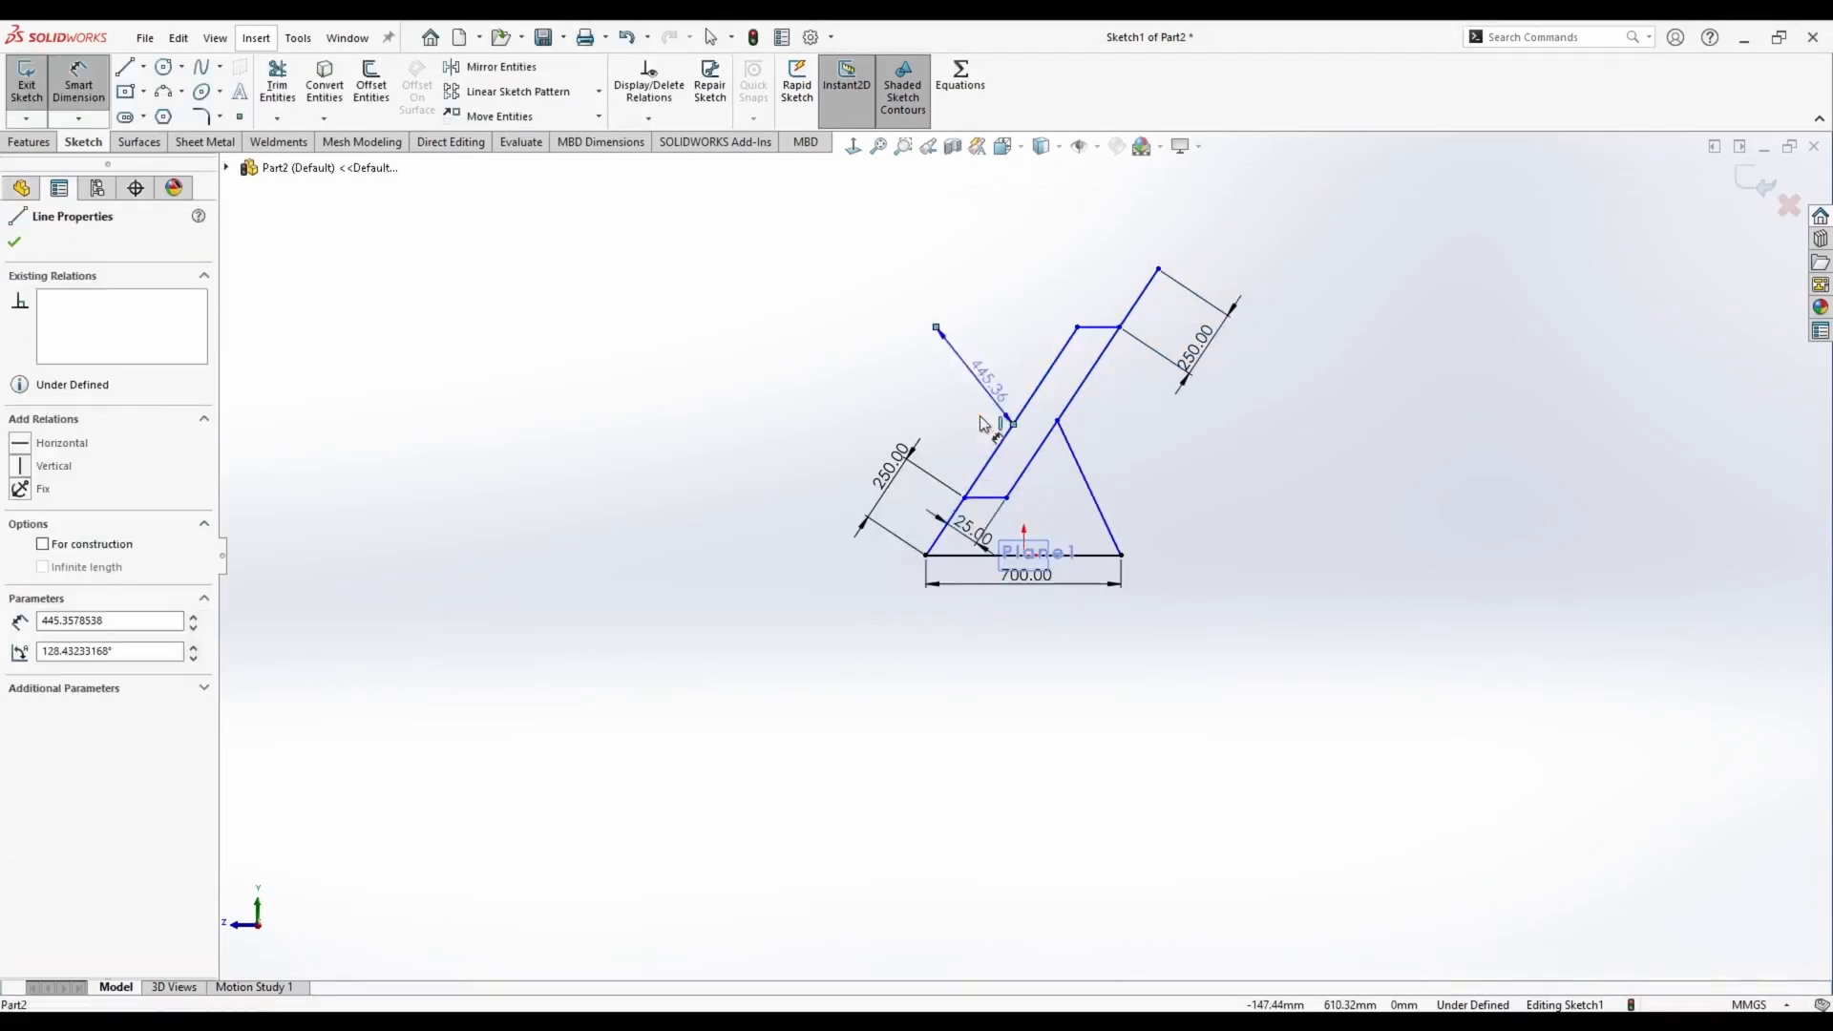
click(986, 460)
click(960, 430)
text(110)
key(Return)
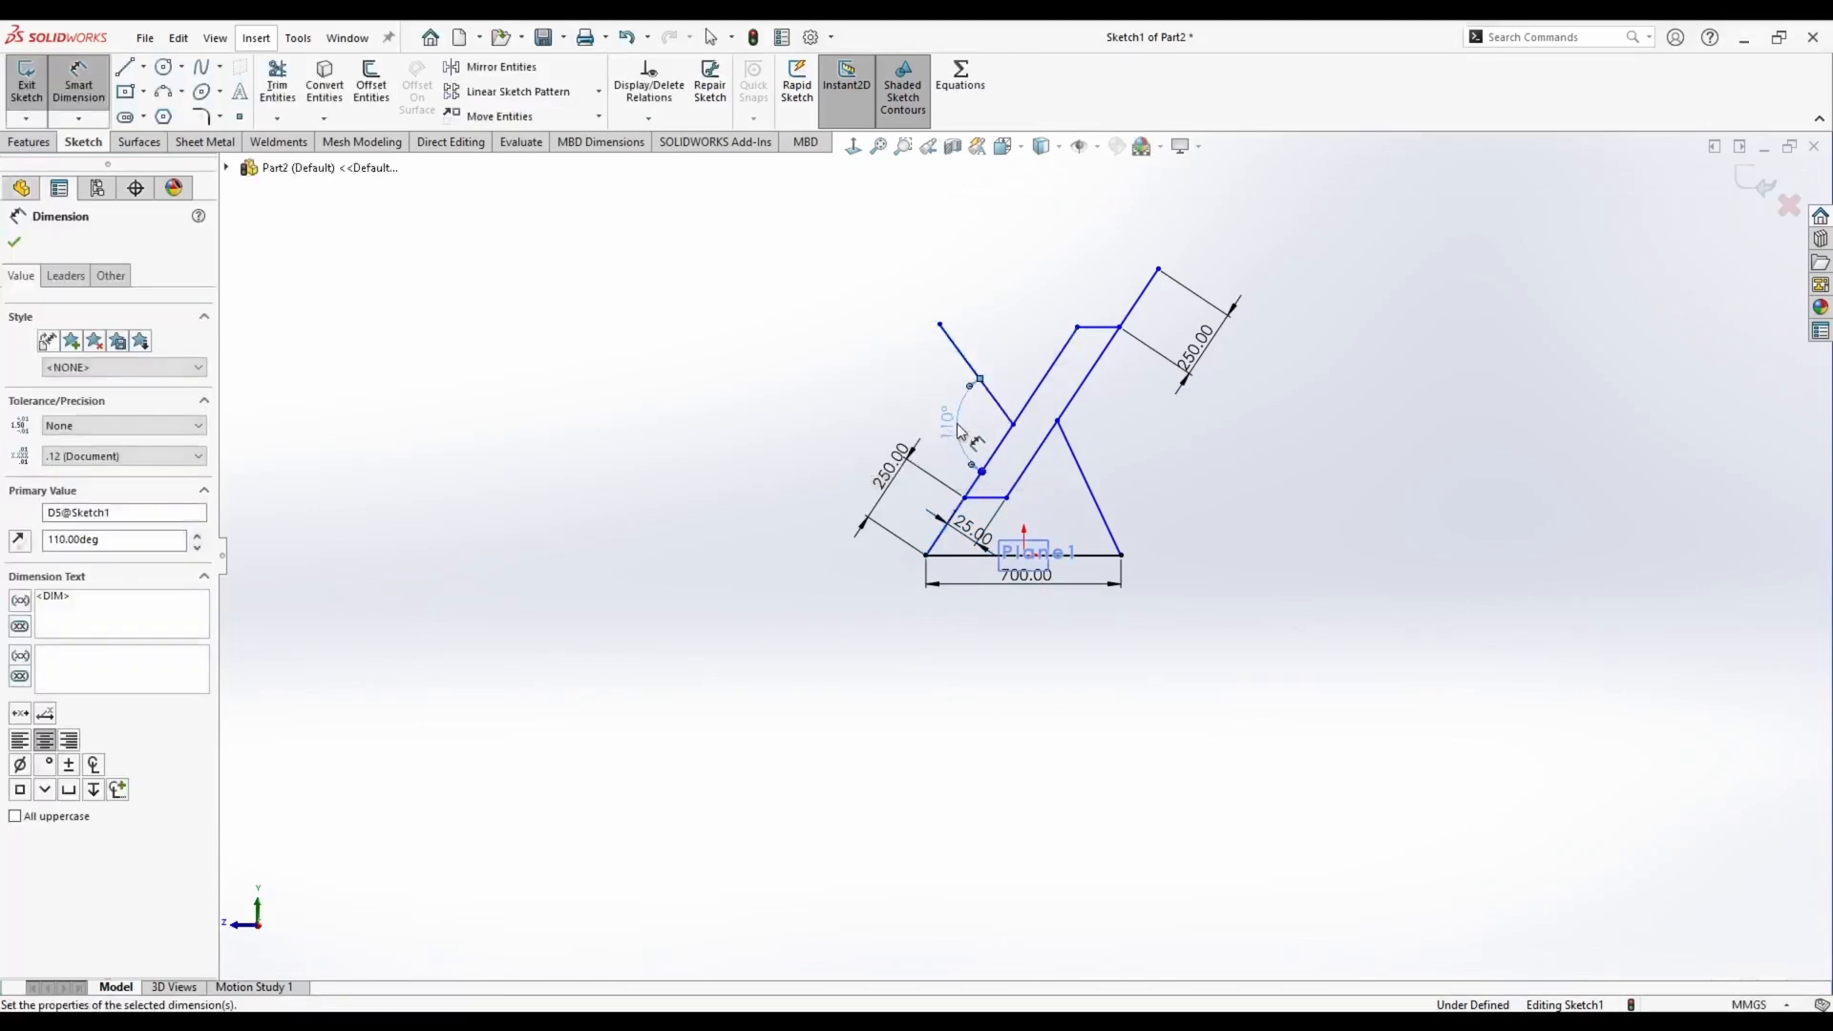
key(Escape)
Add a Parallel relation between the upper-left arm line and the lower-right leg line
click(998, 395)
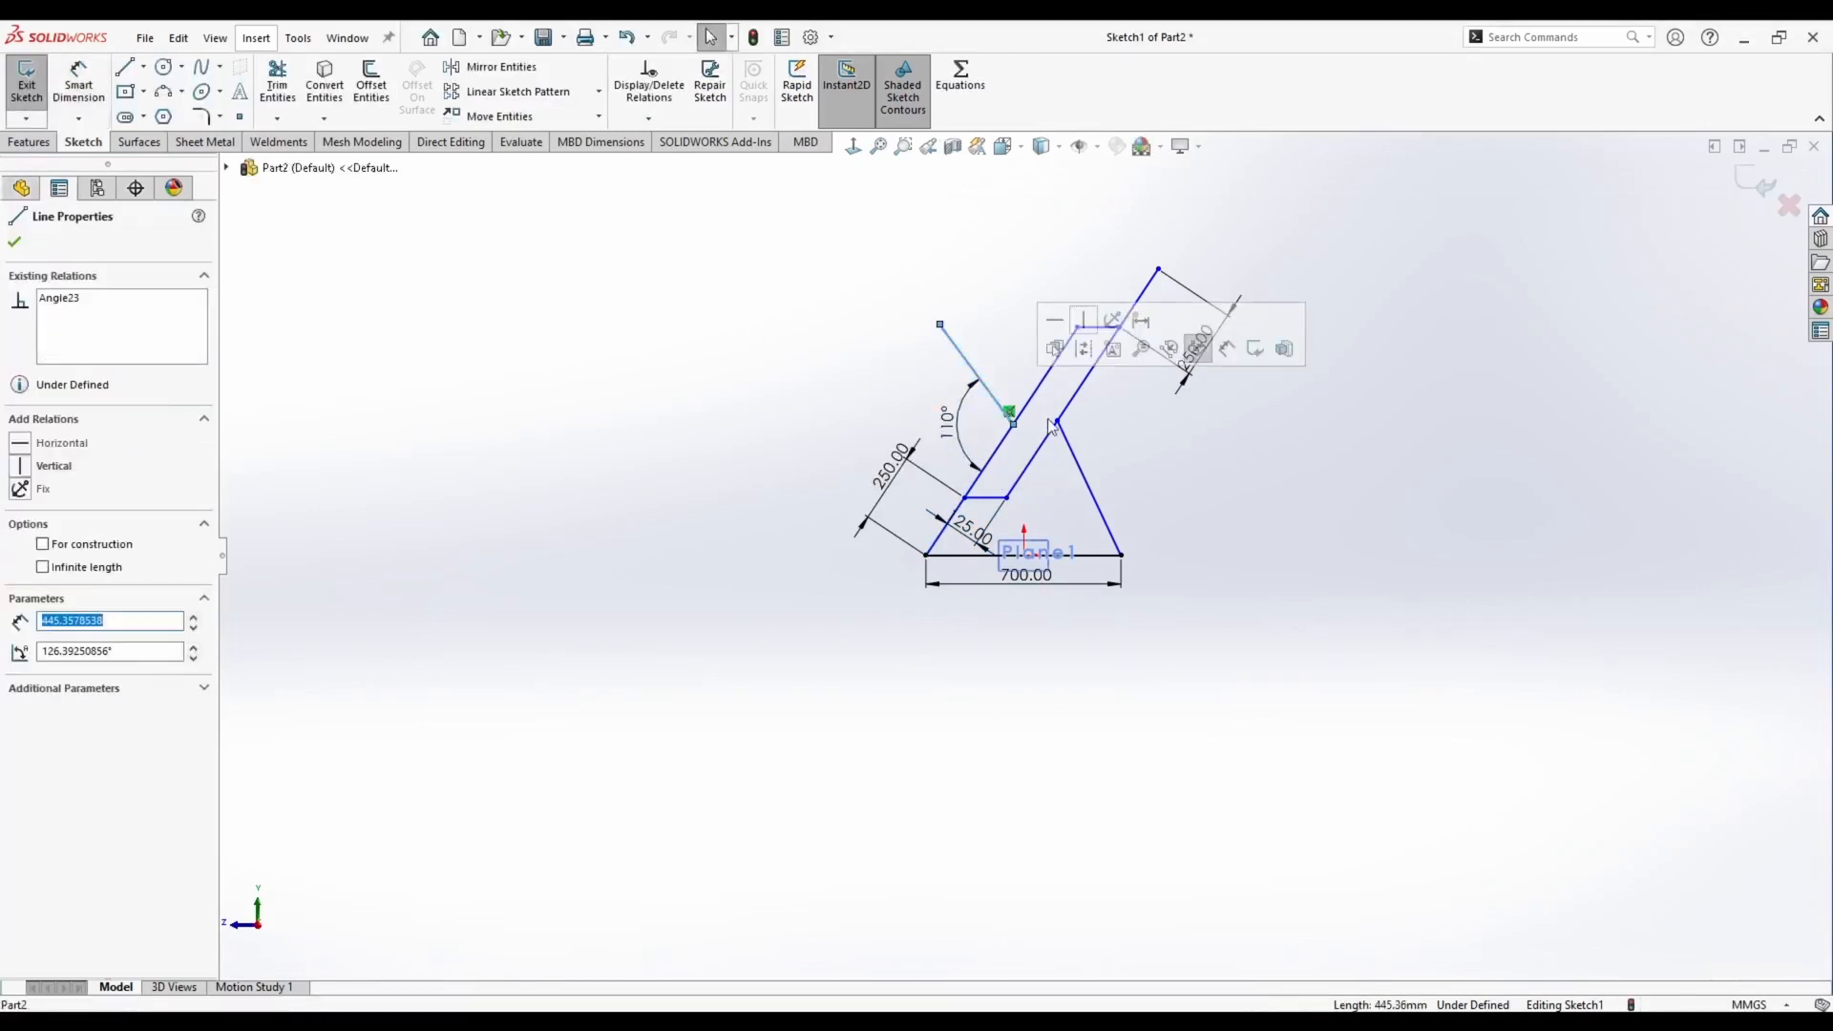
ctrl+click(1081, 464)
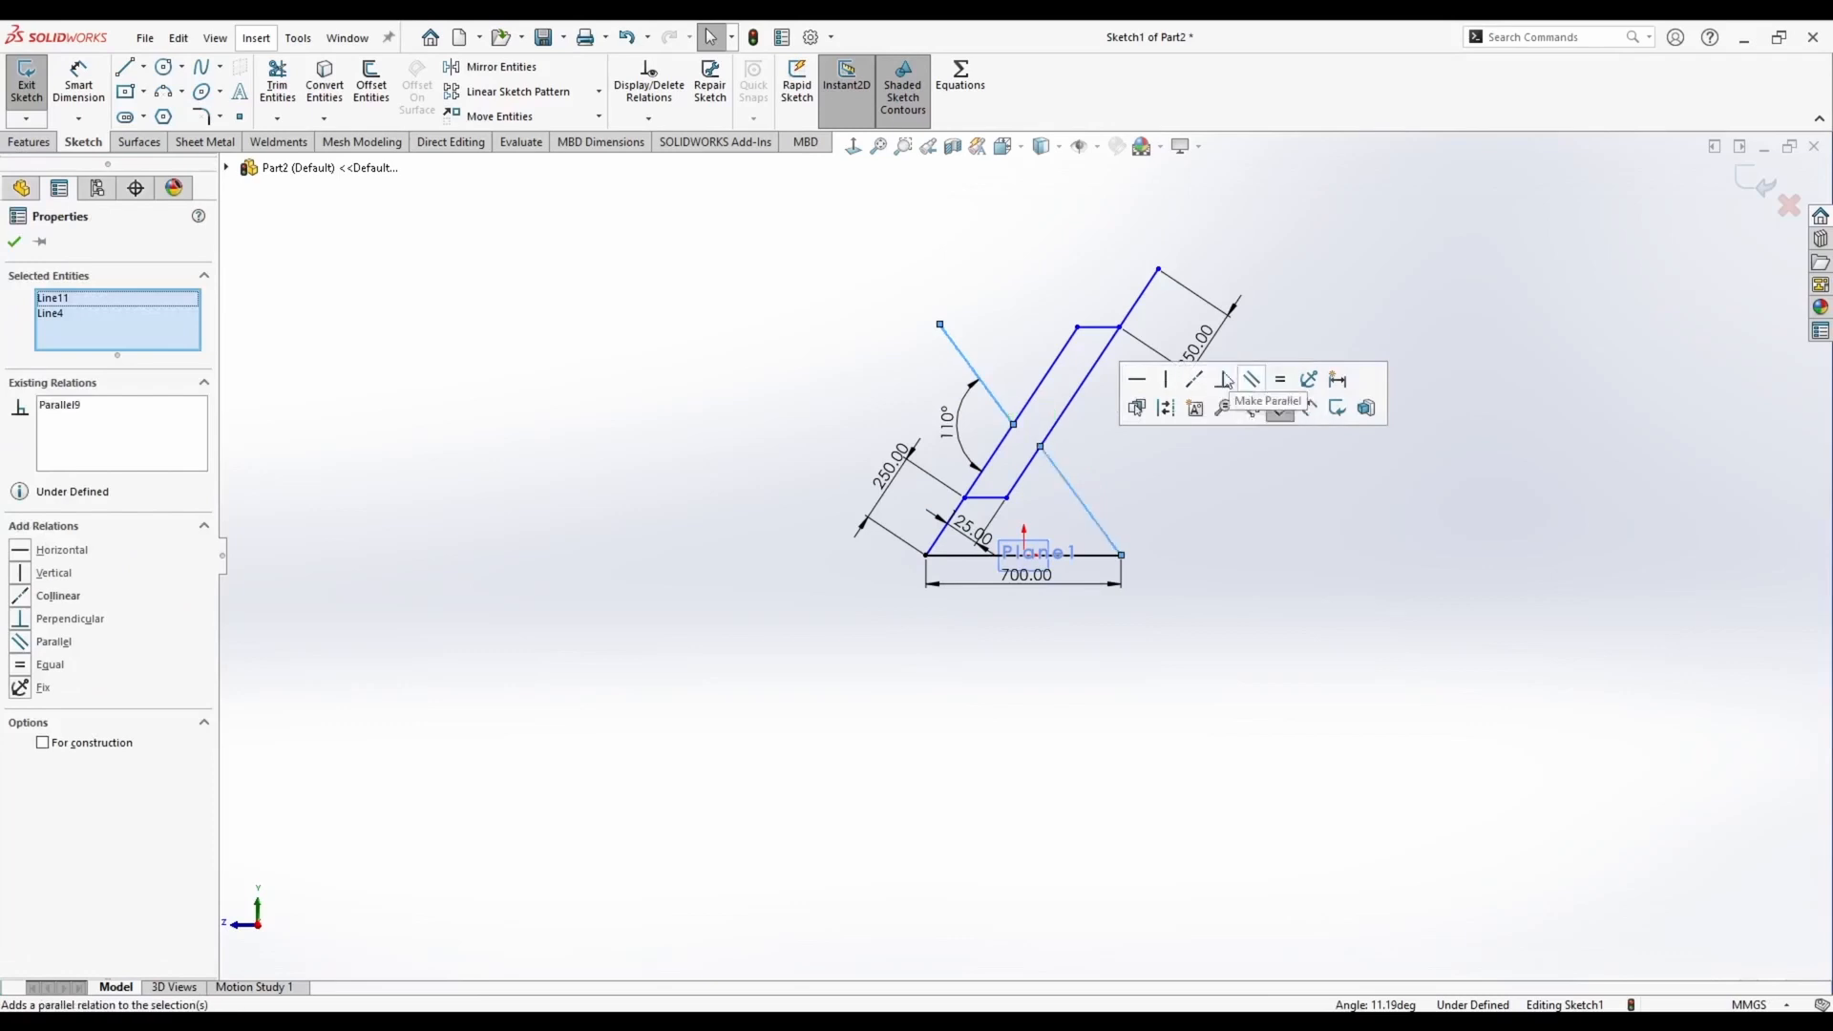
click(1232, 396)
Dimension the height from the base line to the upper-left arm's free end as 800 mm
click(95, 101)
click(941, 325)
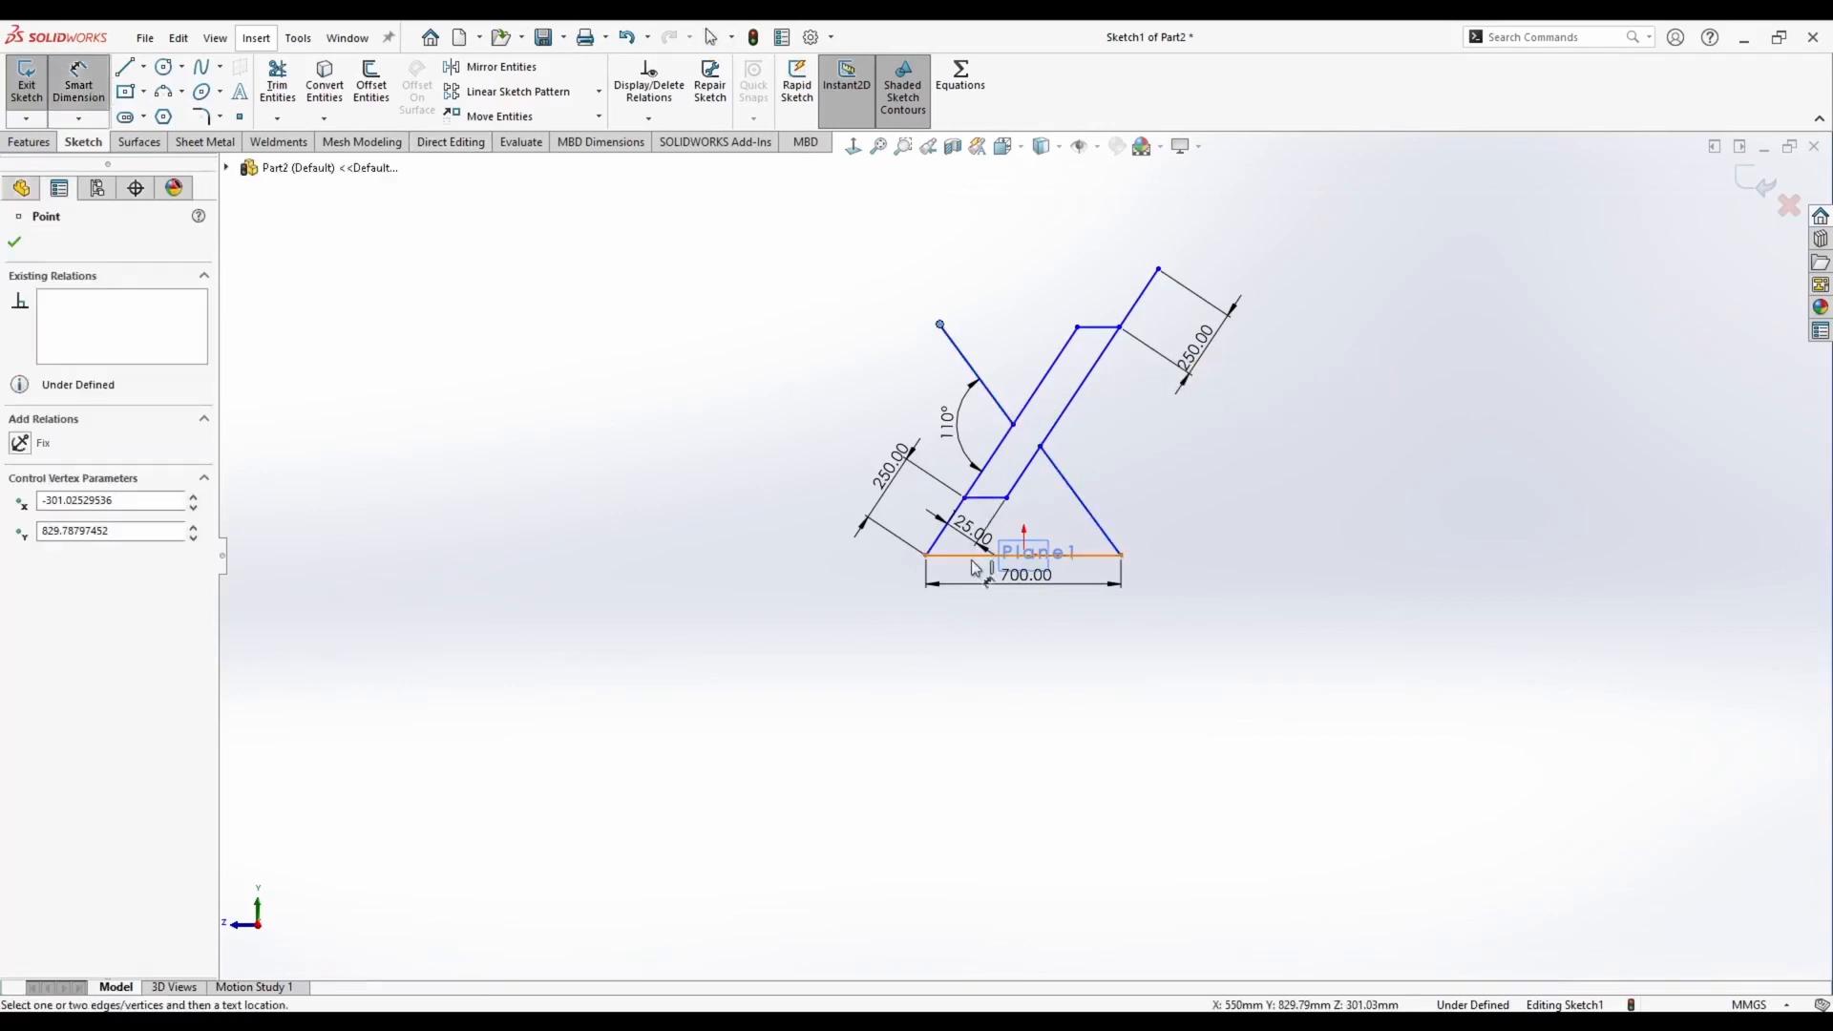
click(974, 555)
click(781, 454)
text(800)
key(Return)
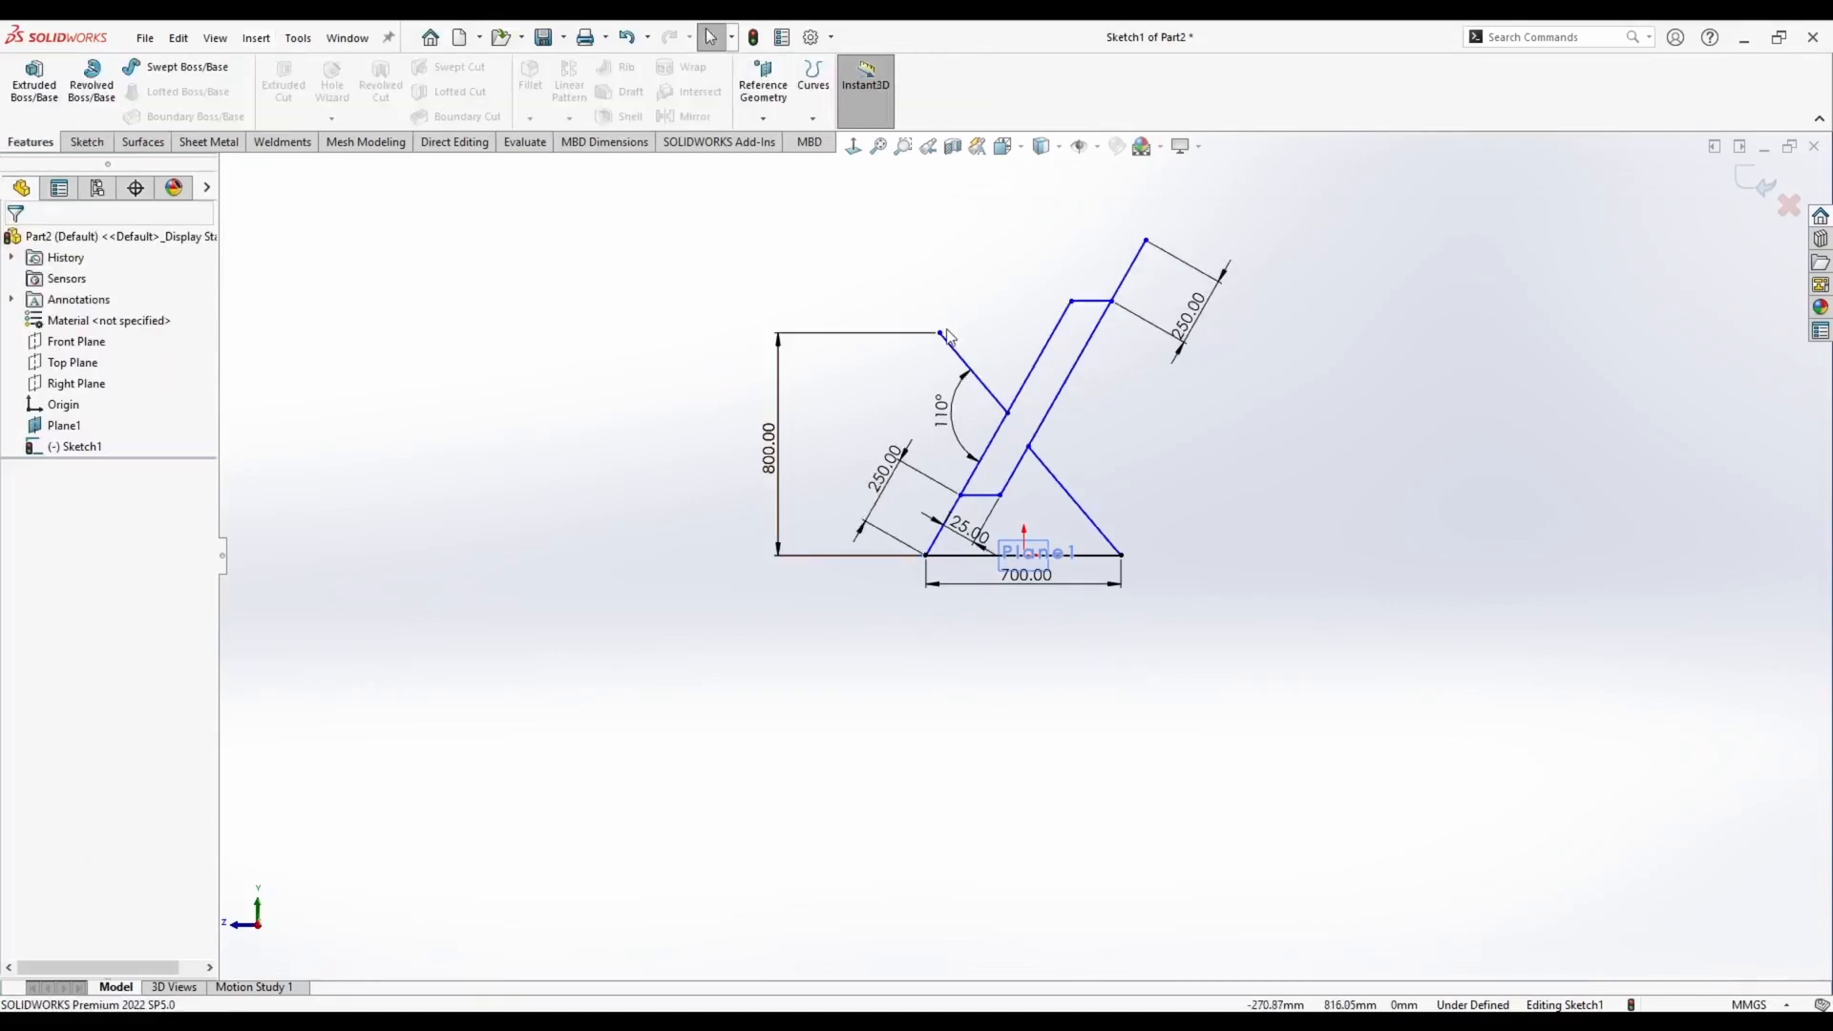
Add a Horizontal relation between the free upper ends of the two arms and shift the upper-left end slightly outward
click(941, 333)
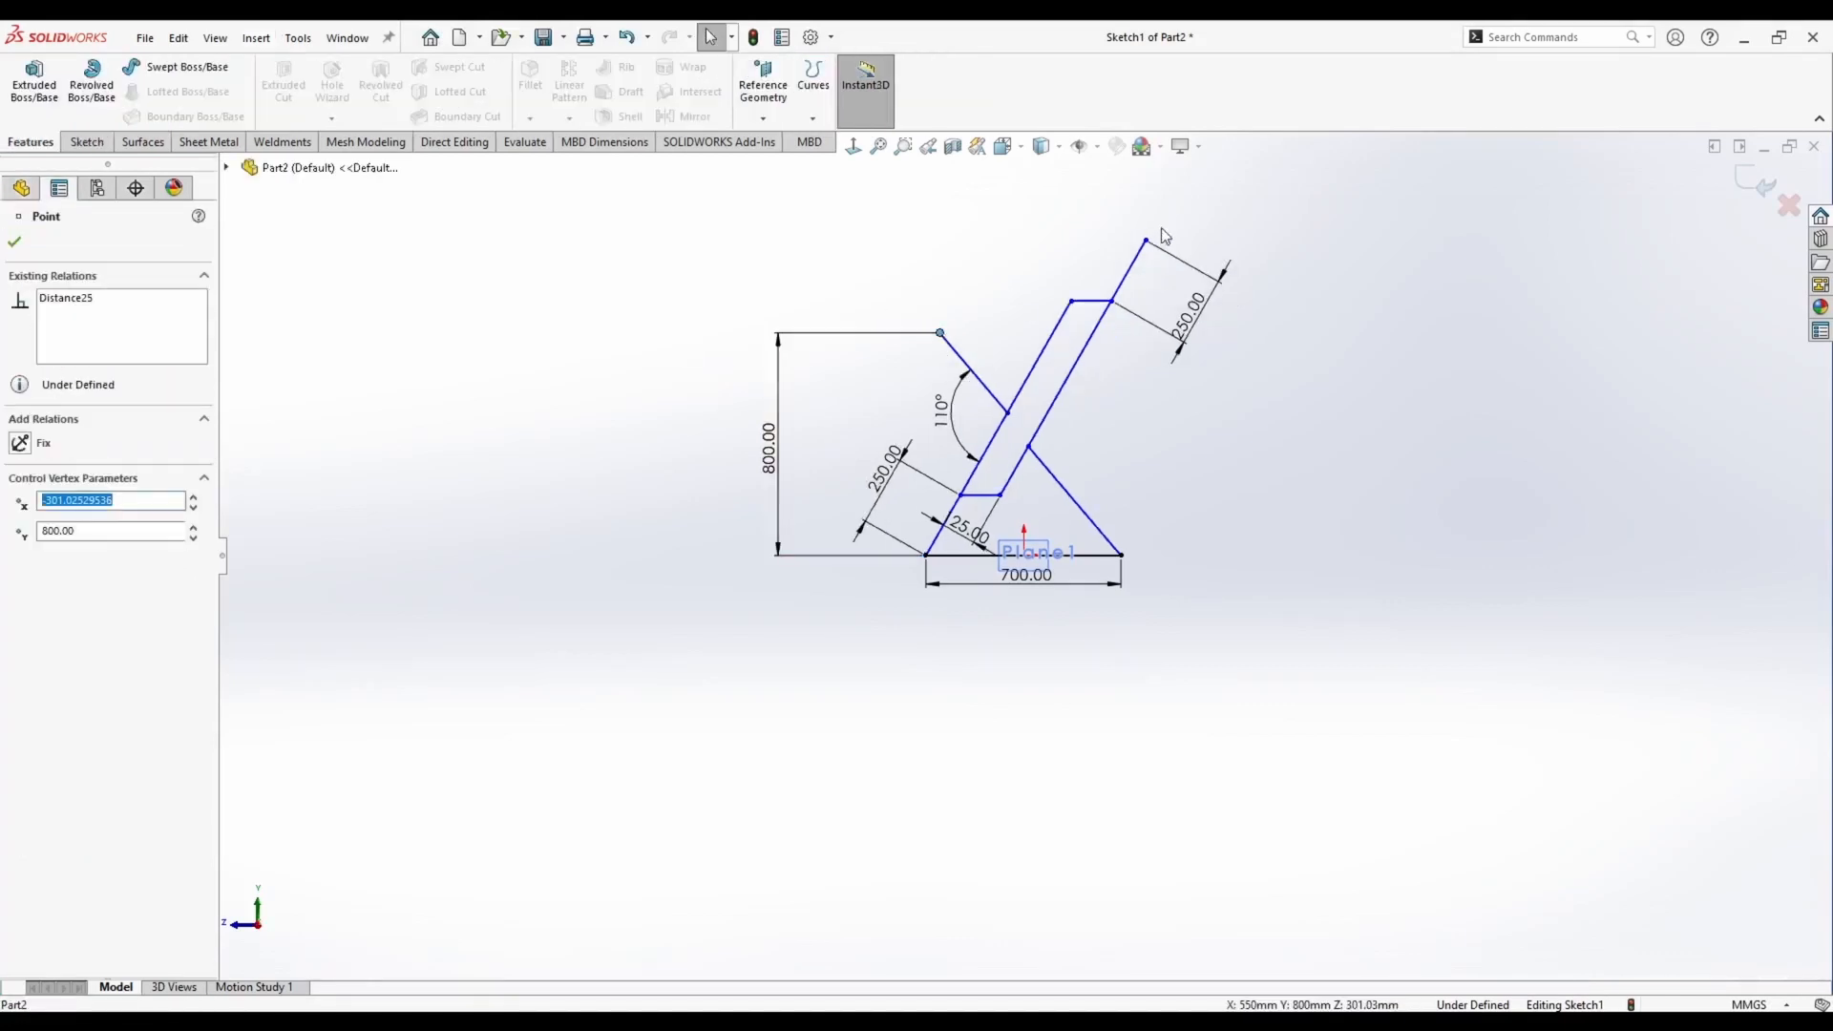
ctrl+click(1146, 239)
click(1193, 189)
click(914, 282)
mouse_move(940, 333)
mouse_down()
mouse_move(988, 332)
mouse_move(897, 322)
mouse_up()
click(655, 286)
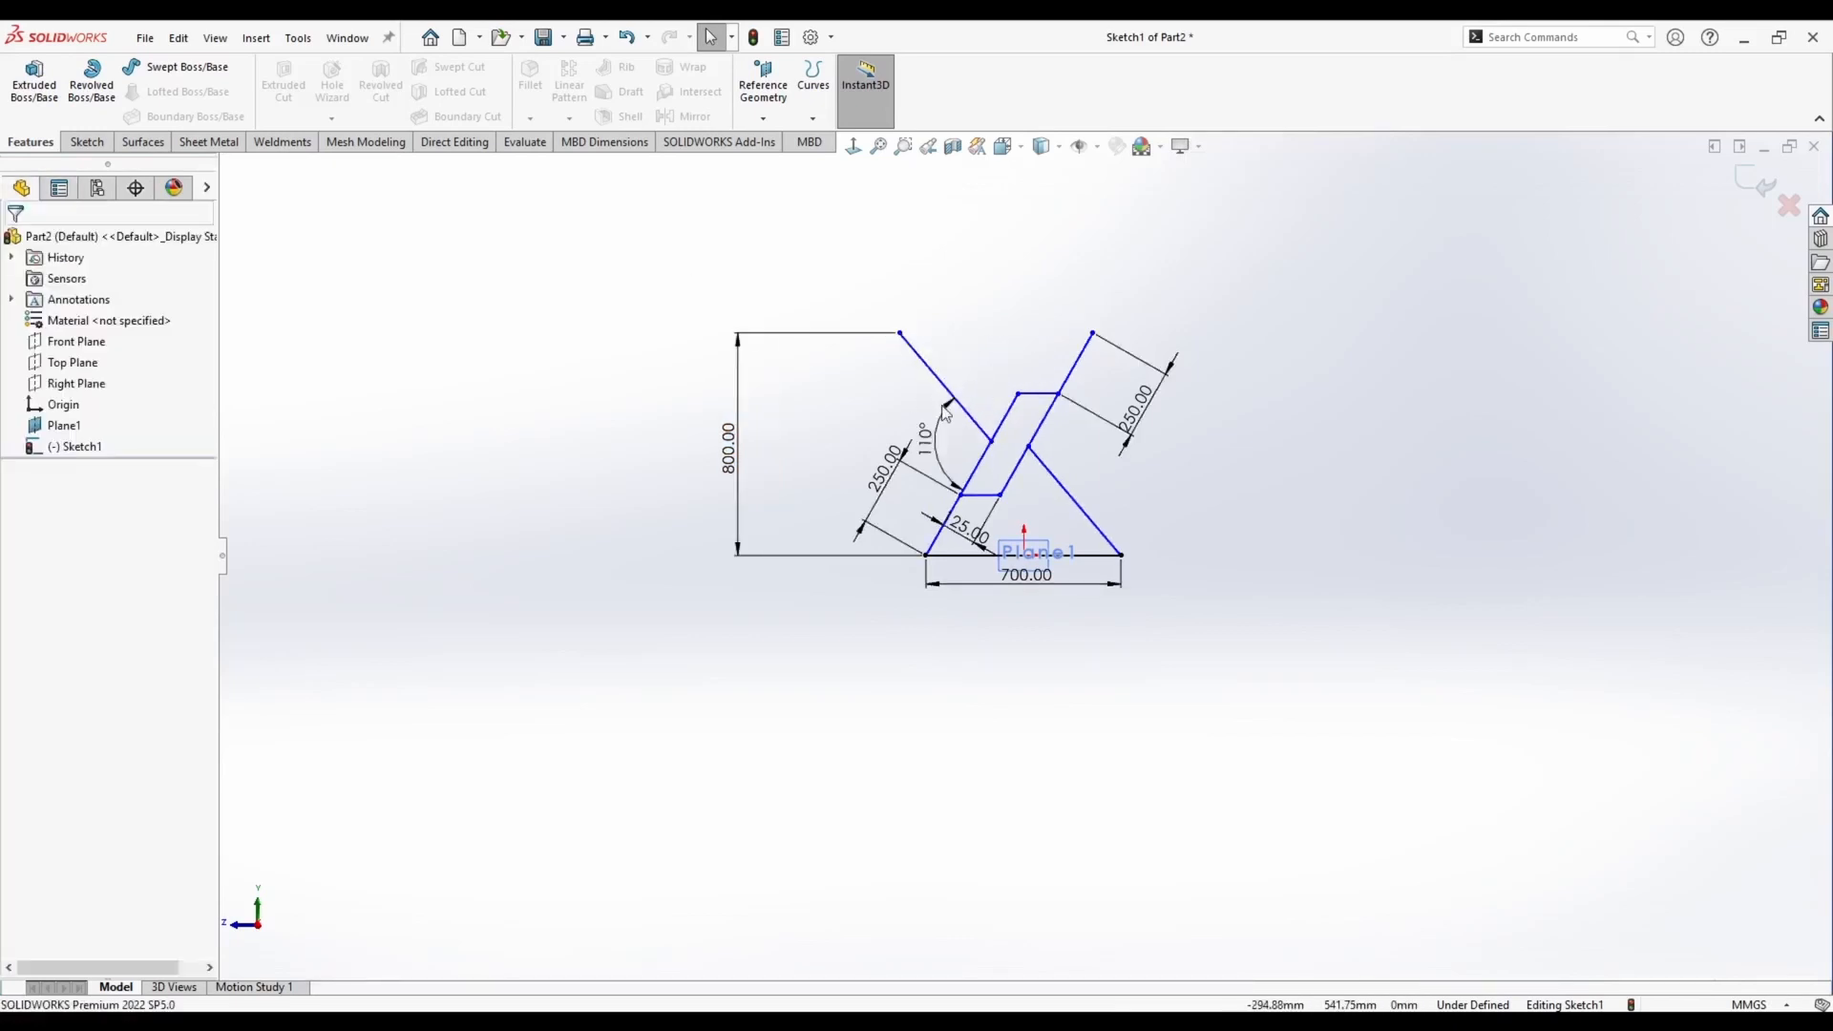
Add a Horizontal relation between the two points where the upper-left arm and lower-right leg meet the long slanted lines
scroll(1001, 440, down, 2)
mouse_move(984, 441)
mouse_down()
mouse_move(1077, 377)
mouse_move(991, 389)
mouse_move(1033, 370)
mouse_up()
ctrl+click(1043, 447)
click(1095, 370)
click(1017, 373)
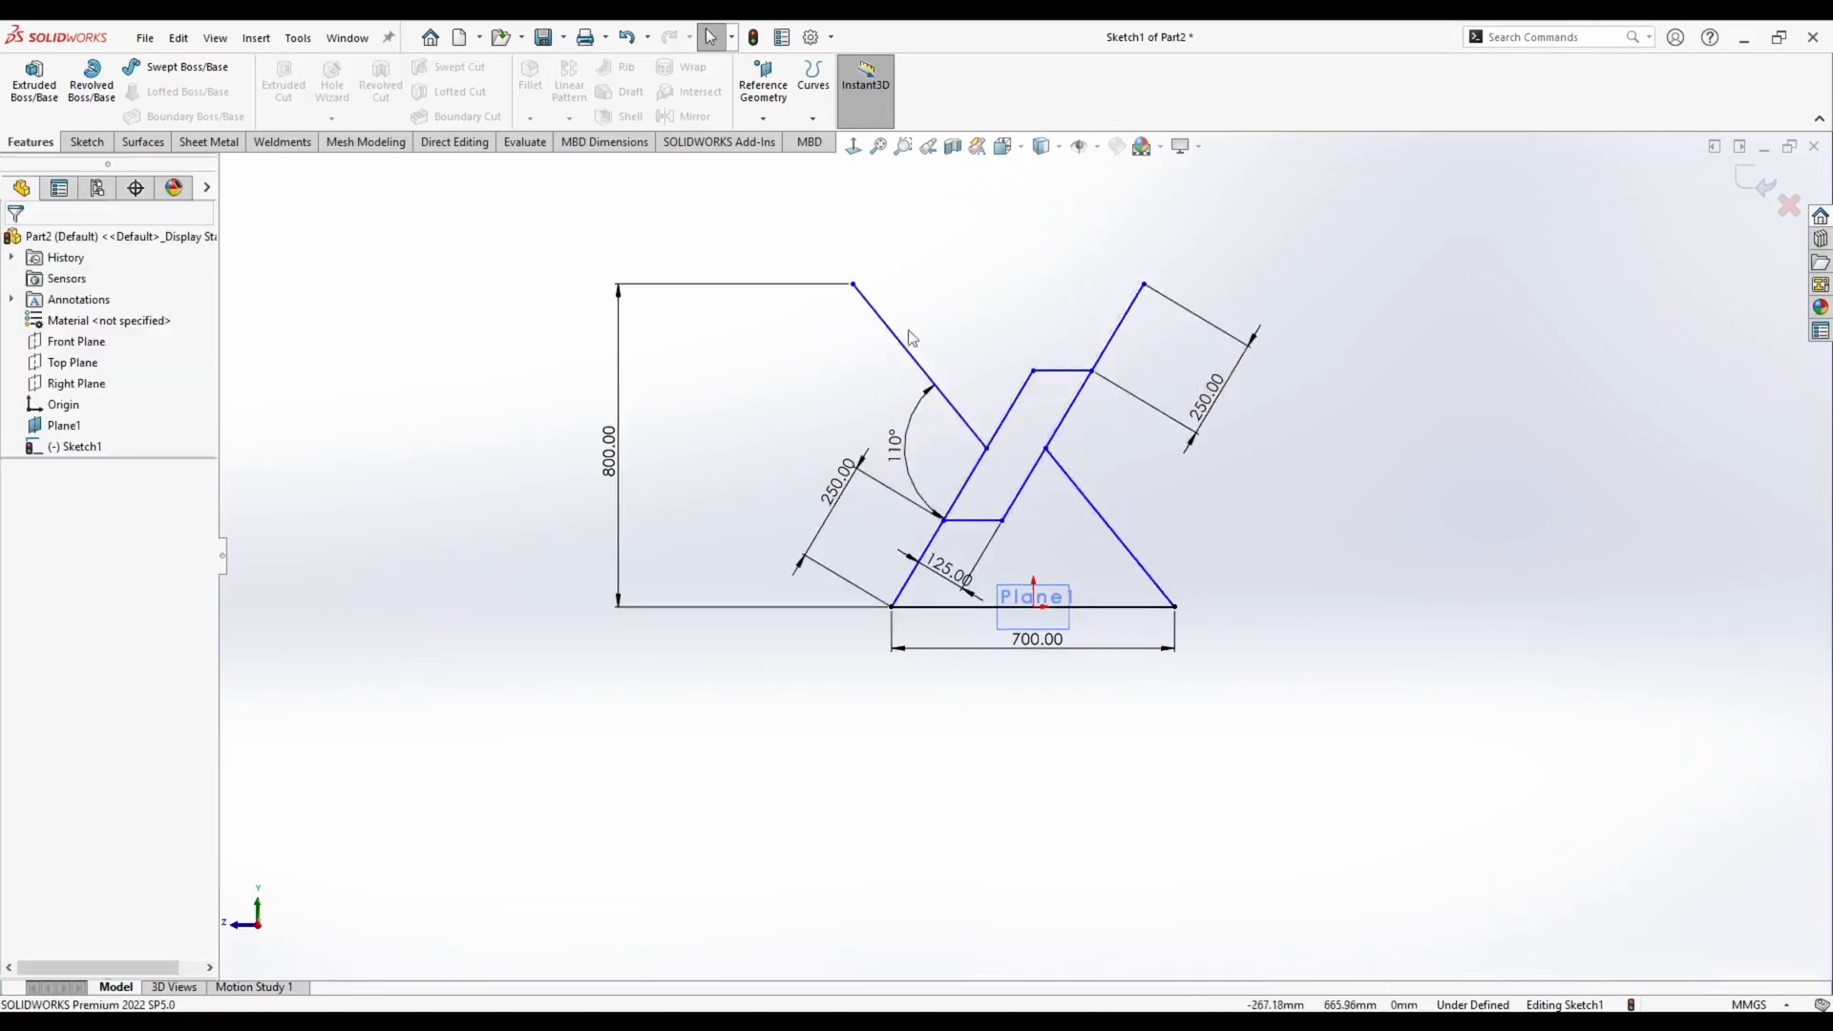
Try to make the upper-left arm line and the lower-right leg line equal in length
click(900, 340)
ctrl+click(1062, 476)
click(1257, 410)
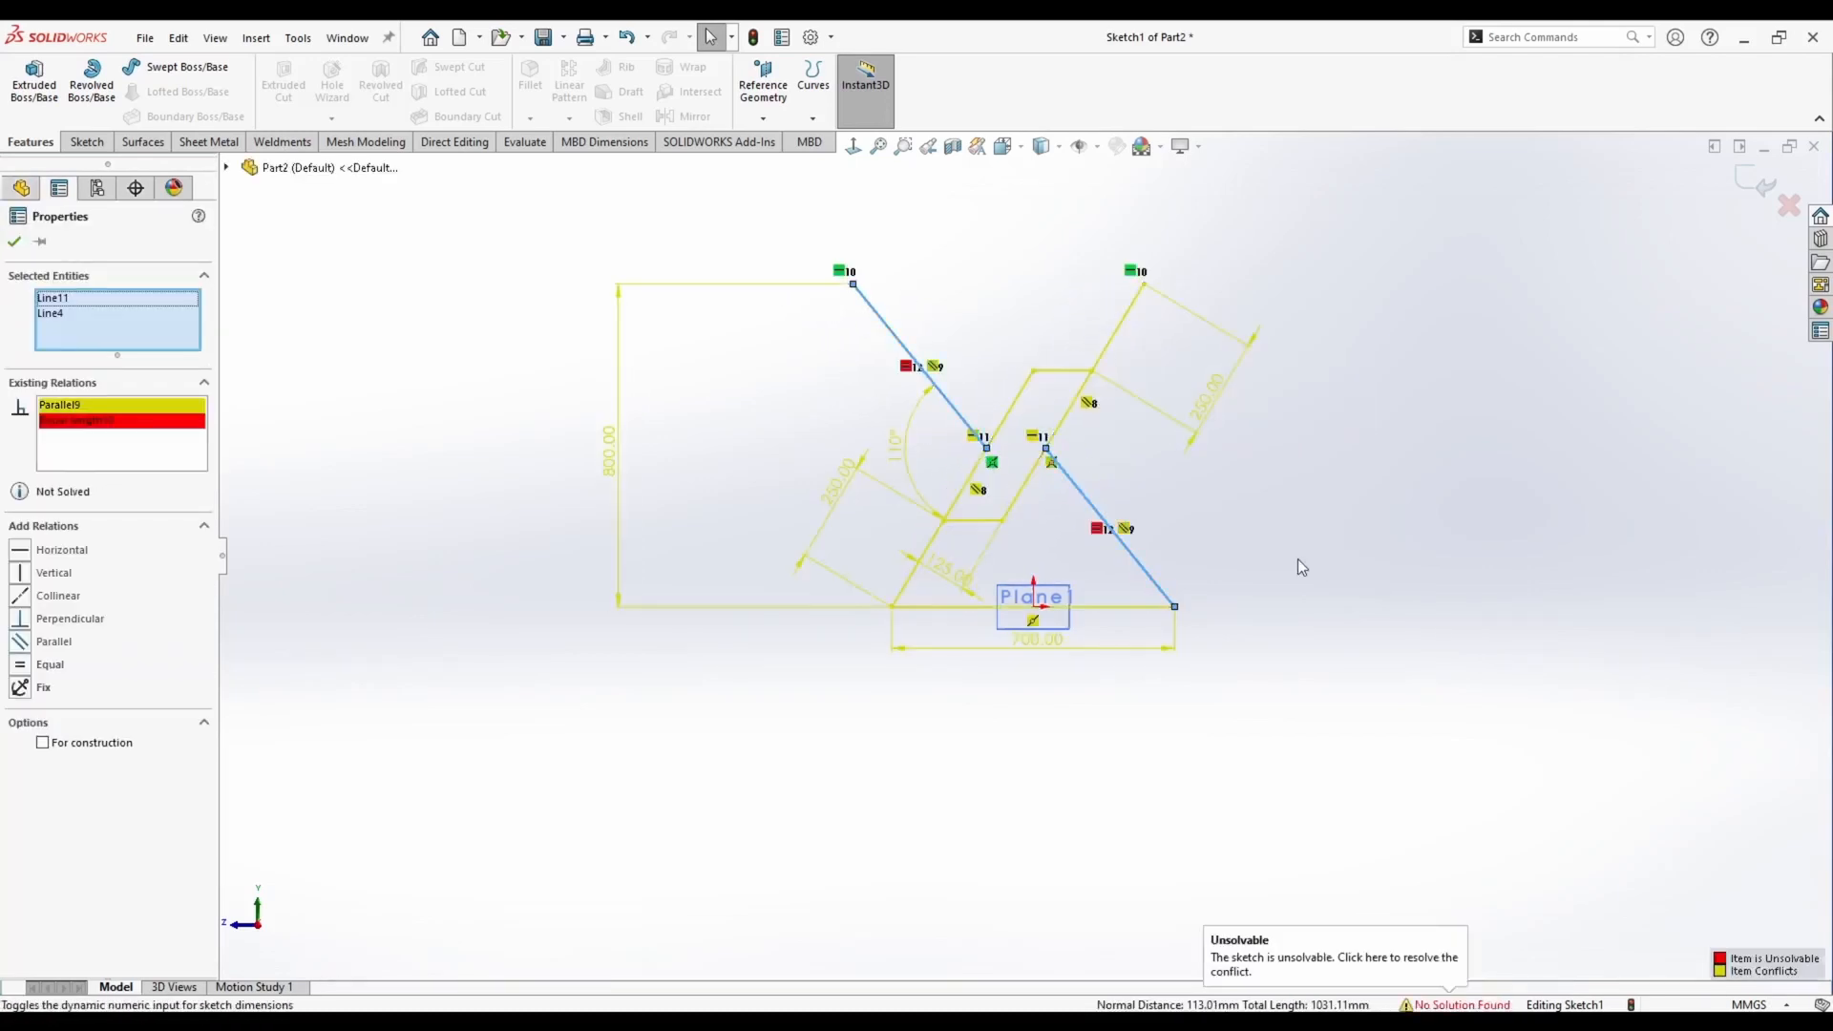
key(ctrl+z)
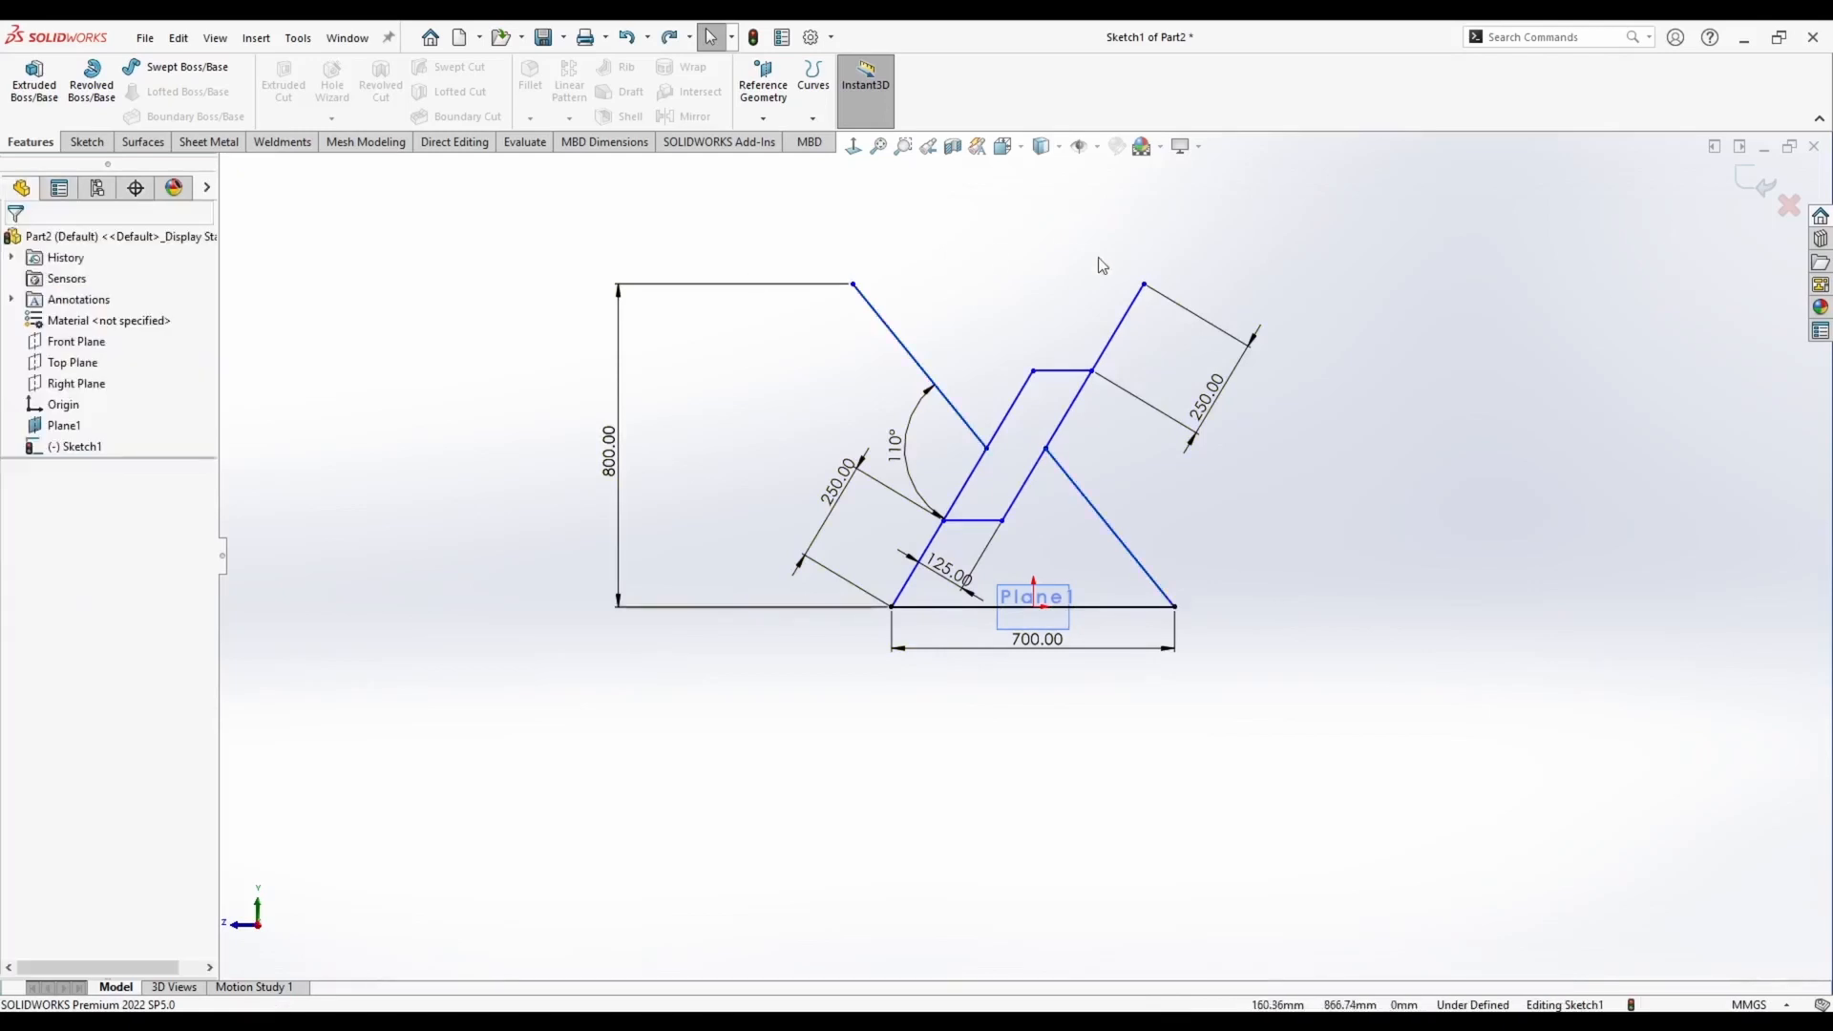
Add a Vertical relation between the upper-right arm's free end and the base line's right end
ctrl+click(1175, 606)
click(1254, 525)
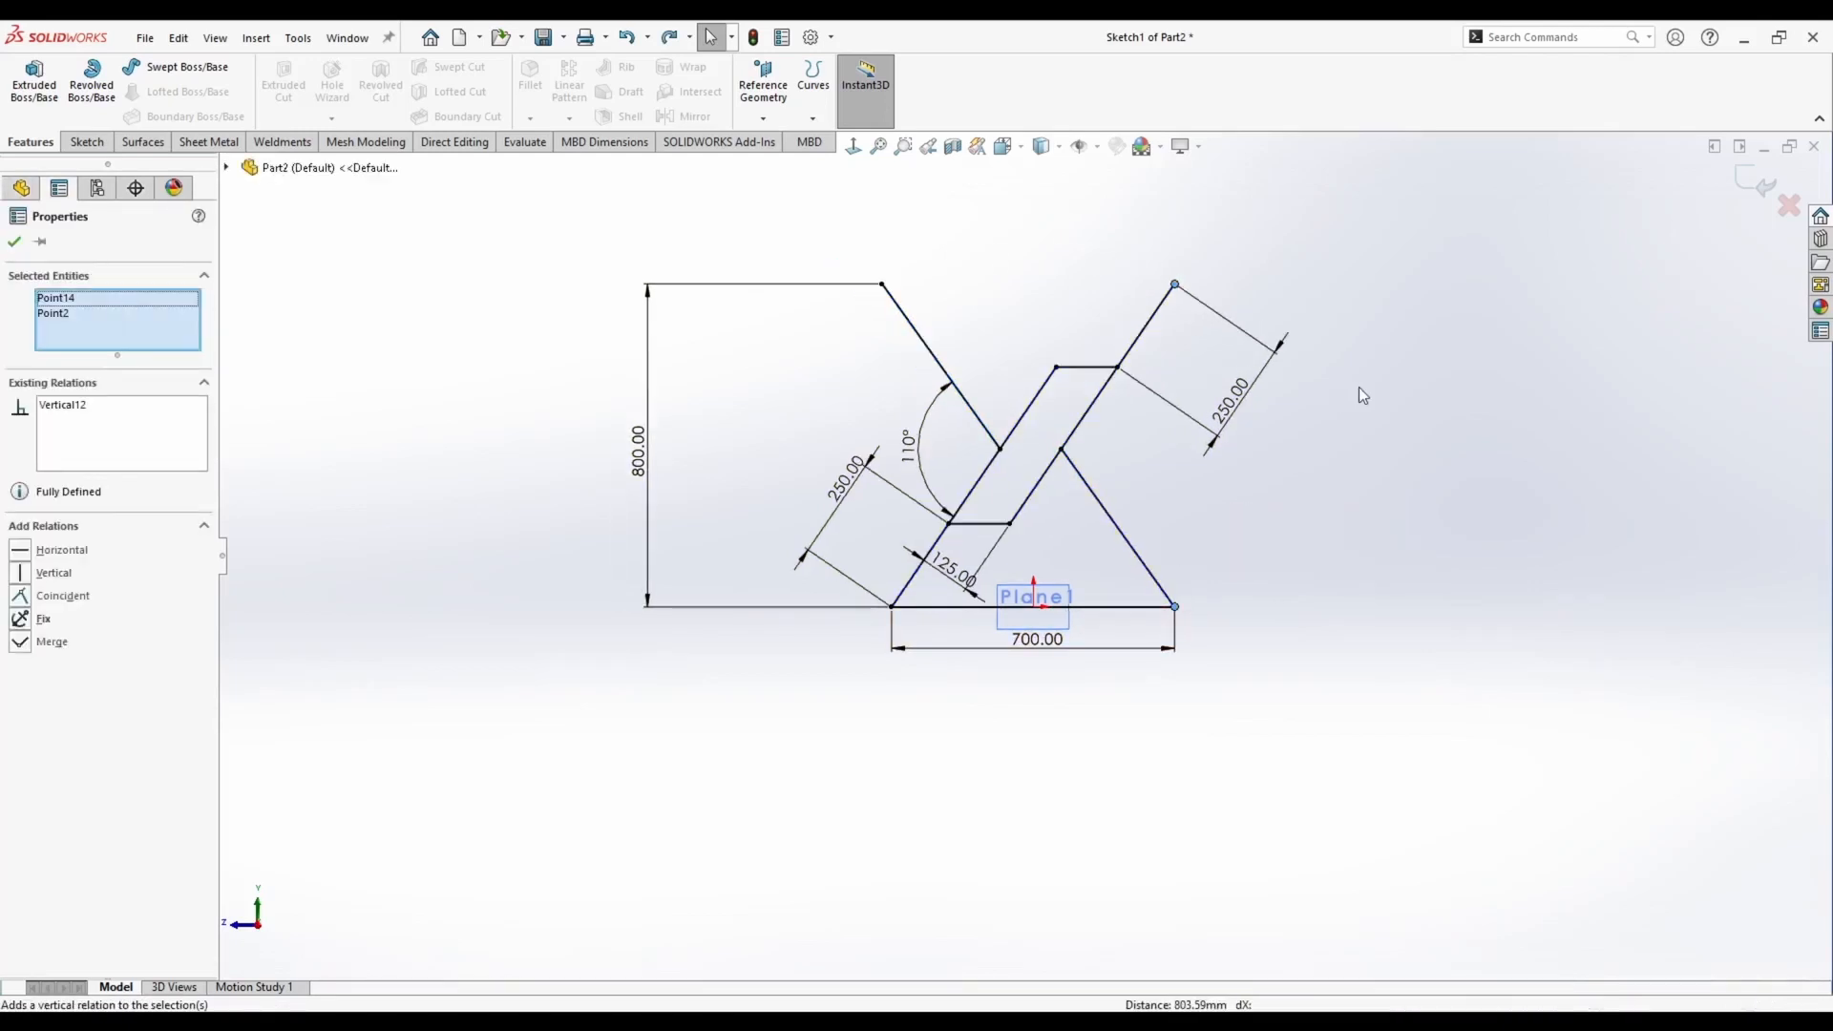
click(1362, 392)
click(1010, 603)
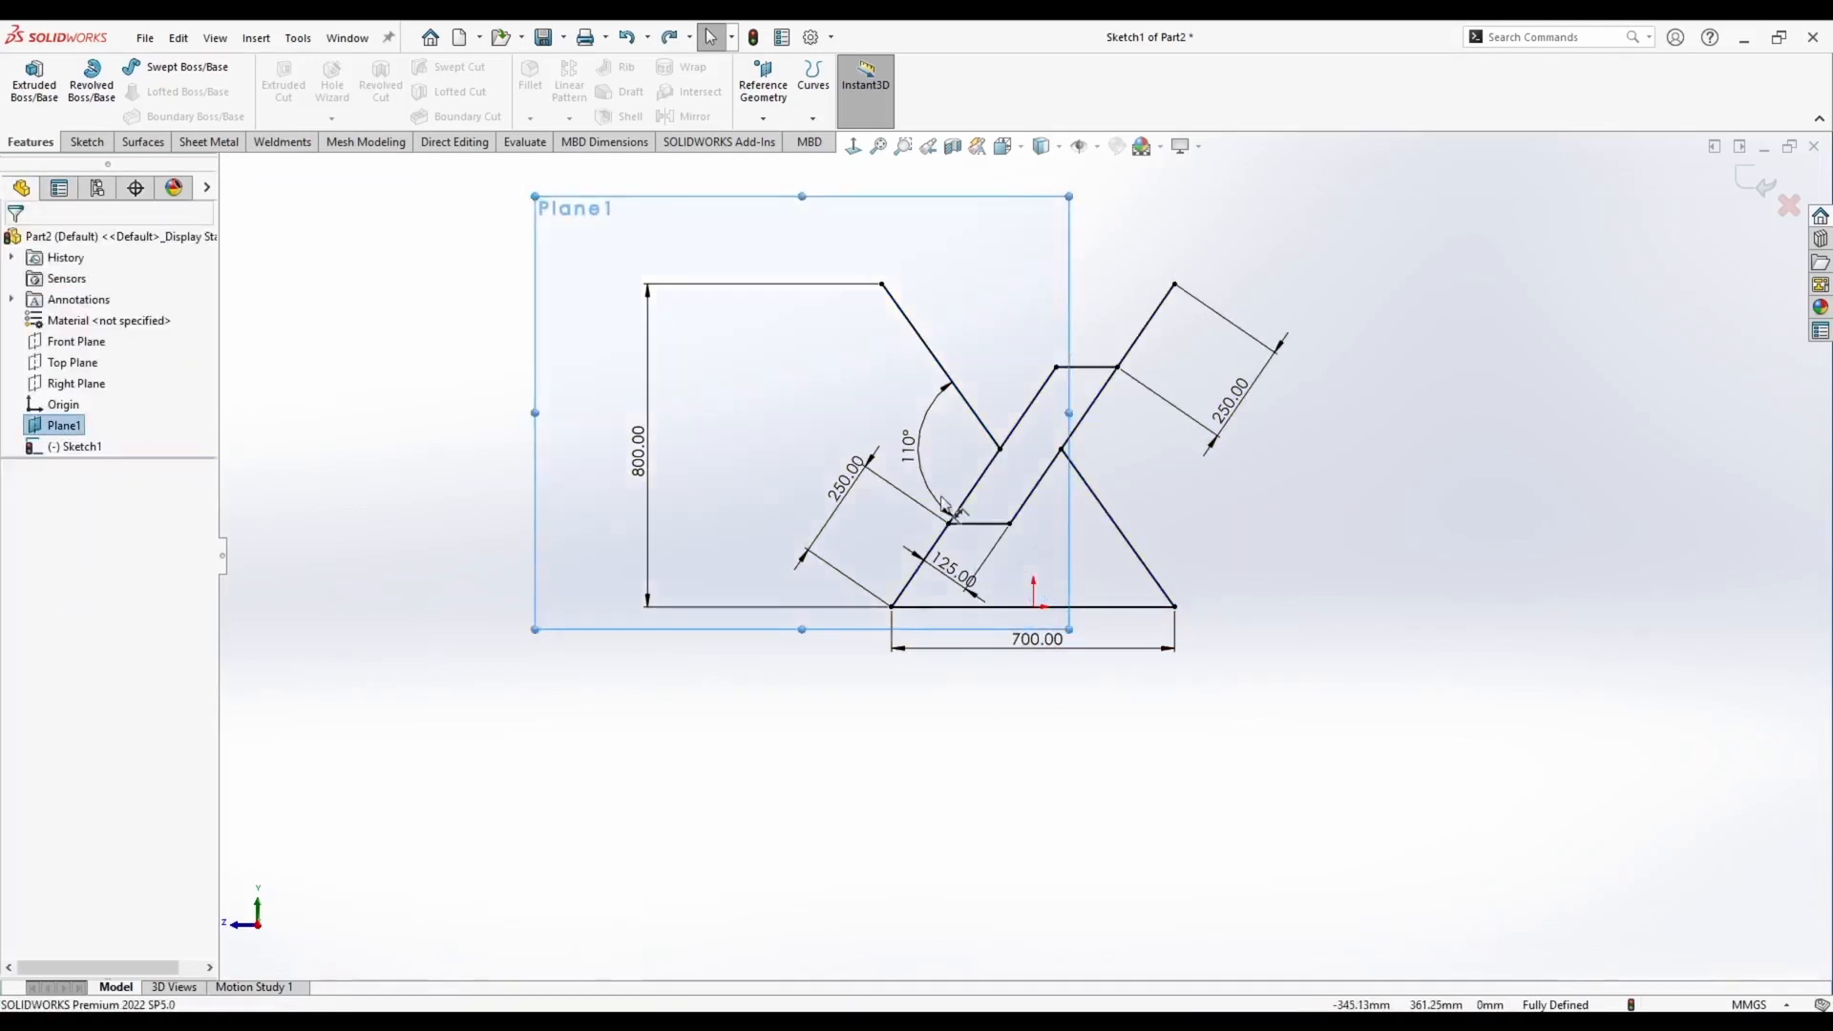
click(386, 380)
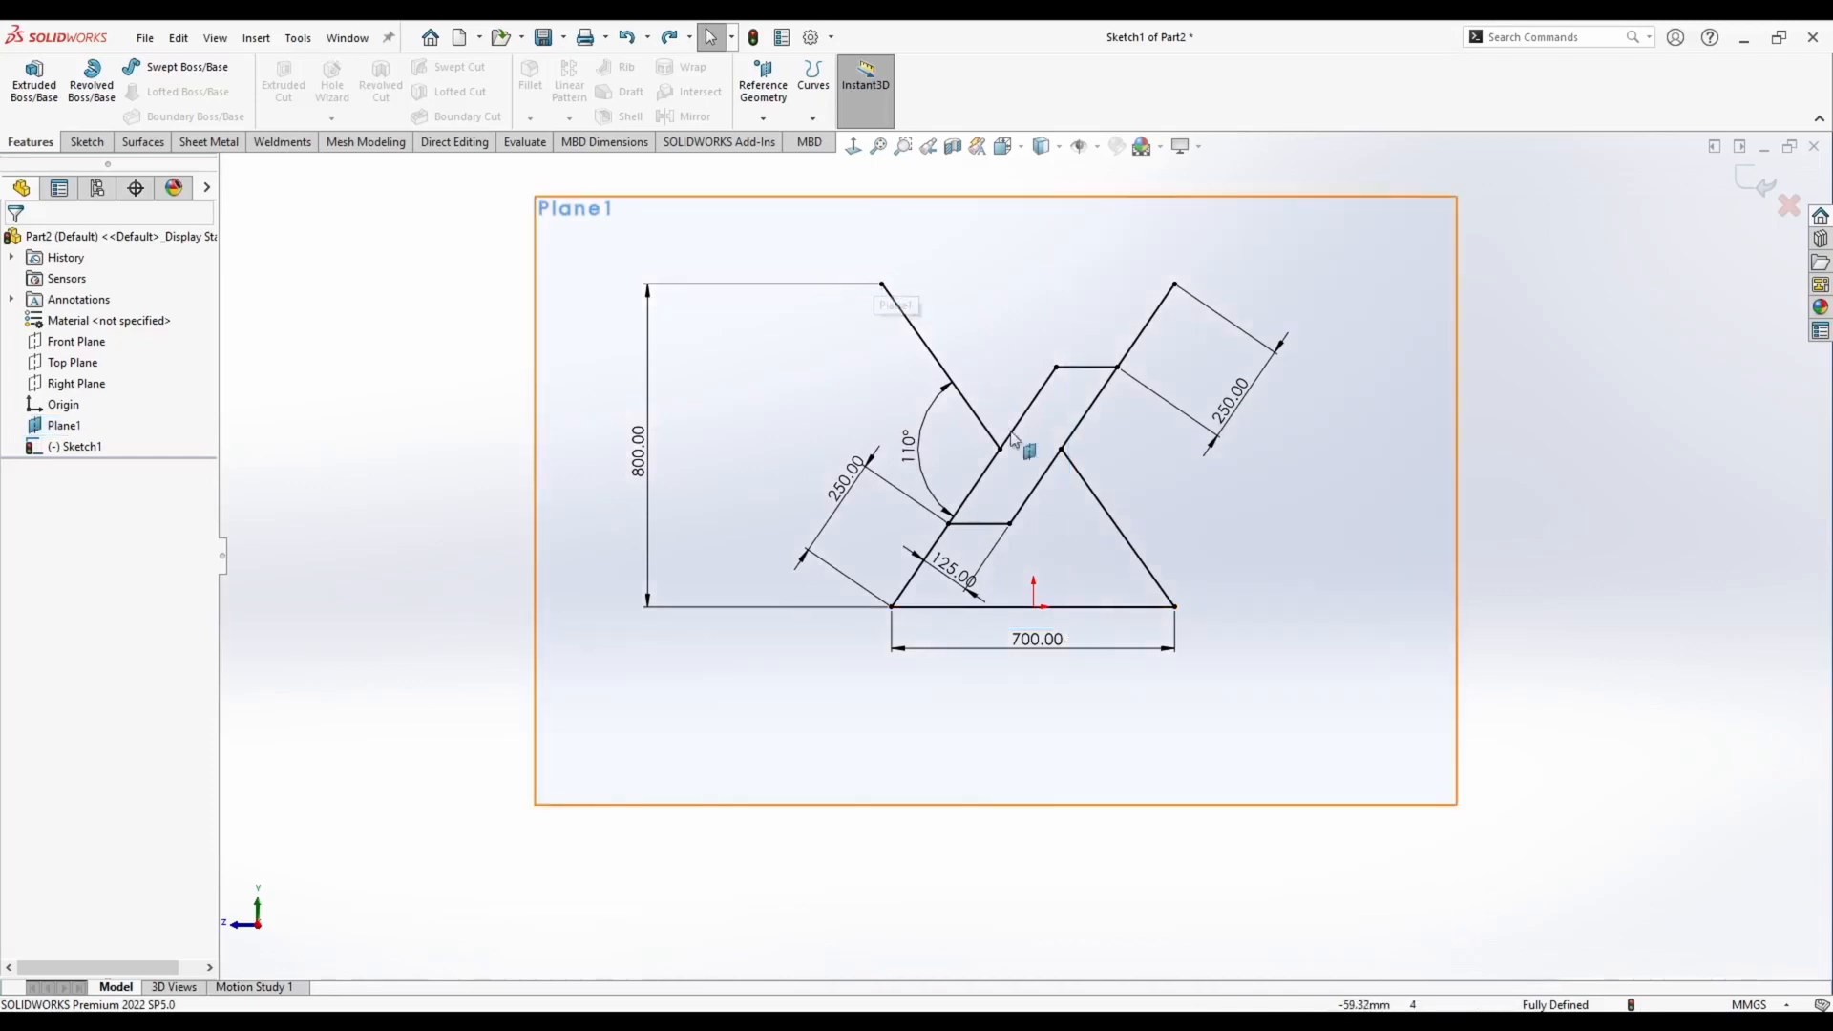
Finish the leg frame sketch and hide Plane1
middle_drag(972, 468, 1027, 492)
click(1753, 182)
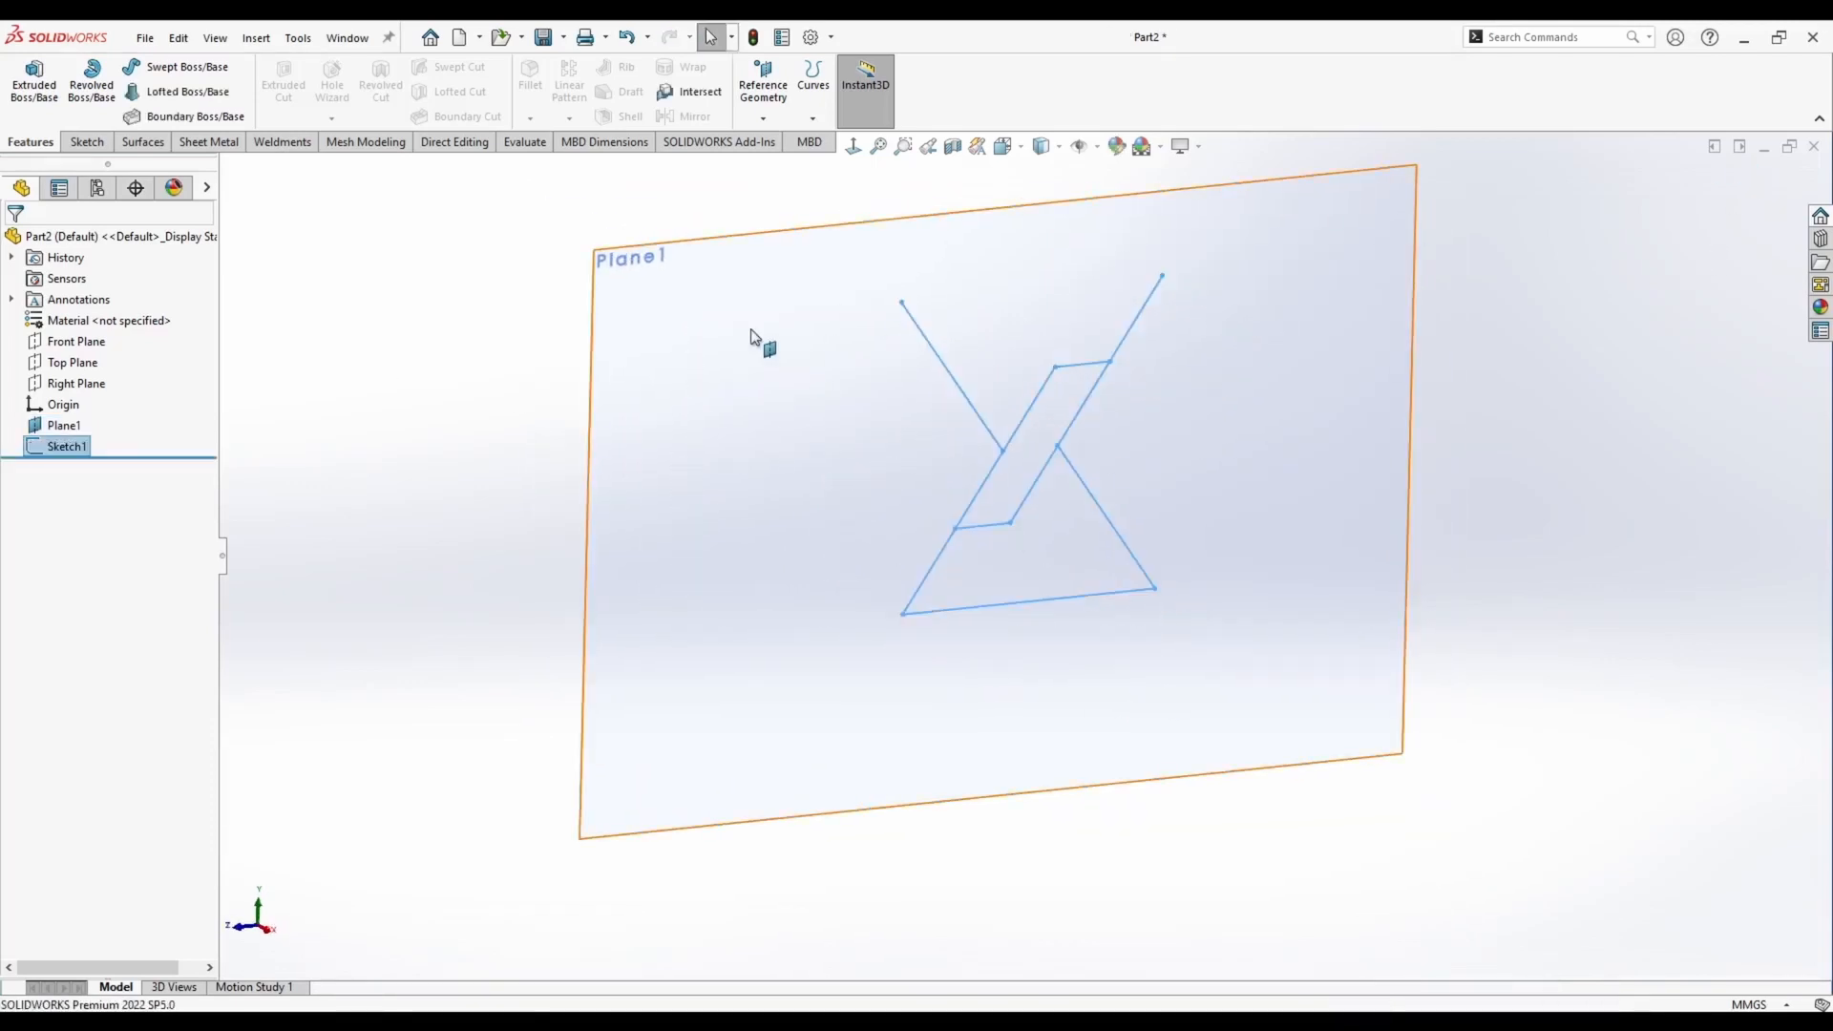
right_click(631, 287)
click(706, 278)
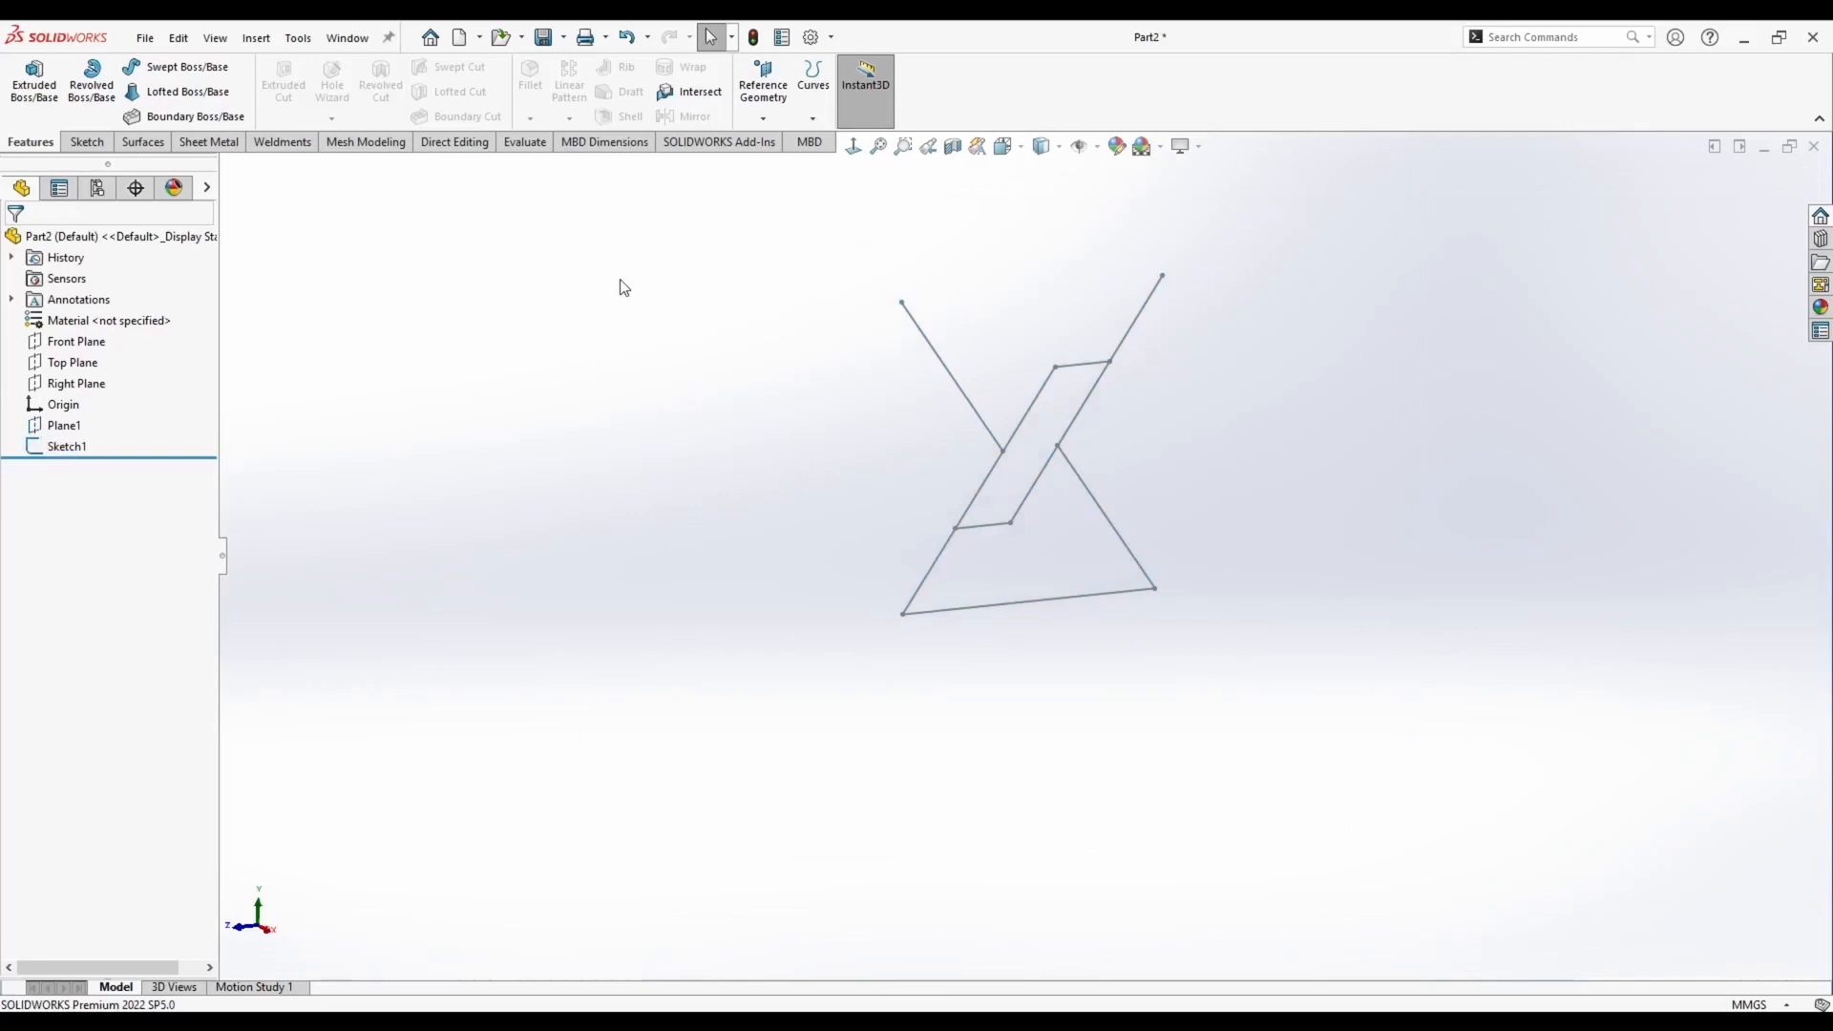
Start a structural member with the Square Tubes standard, Rectangular Tubes type and 70x50x2.5 size along the sketch's base line
click(278, 142)
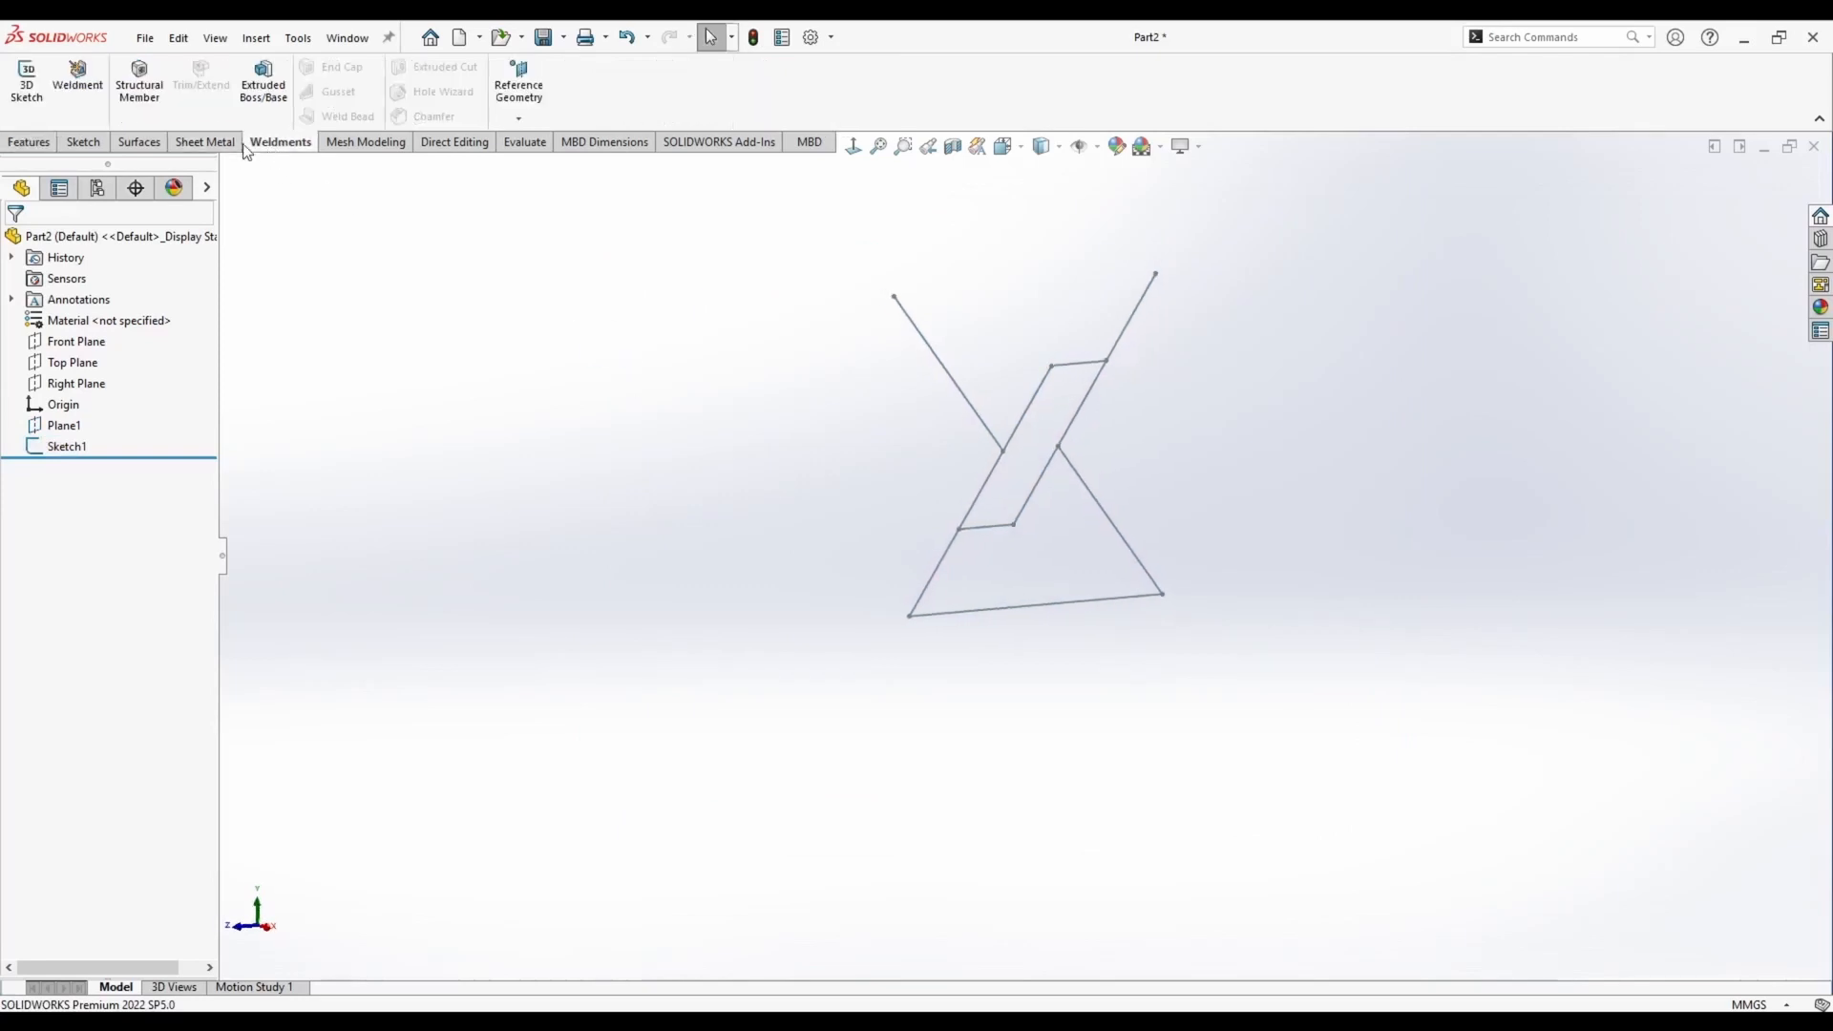
click(139, 81)
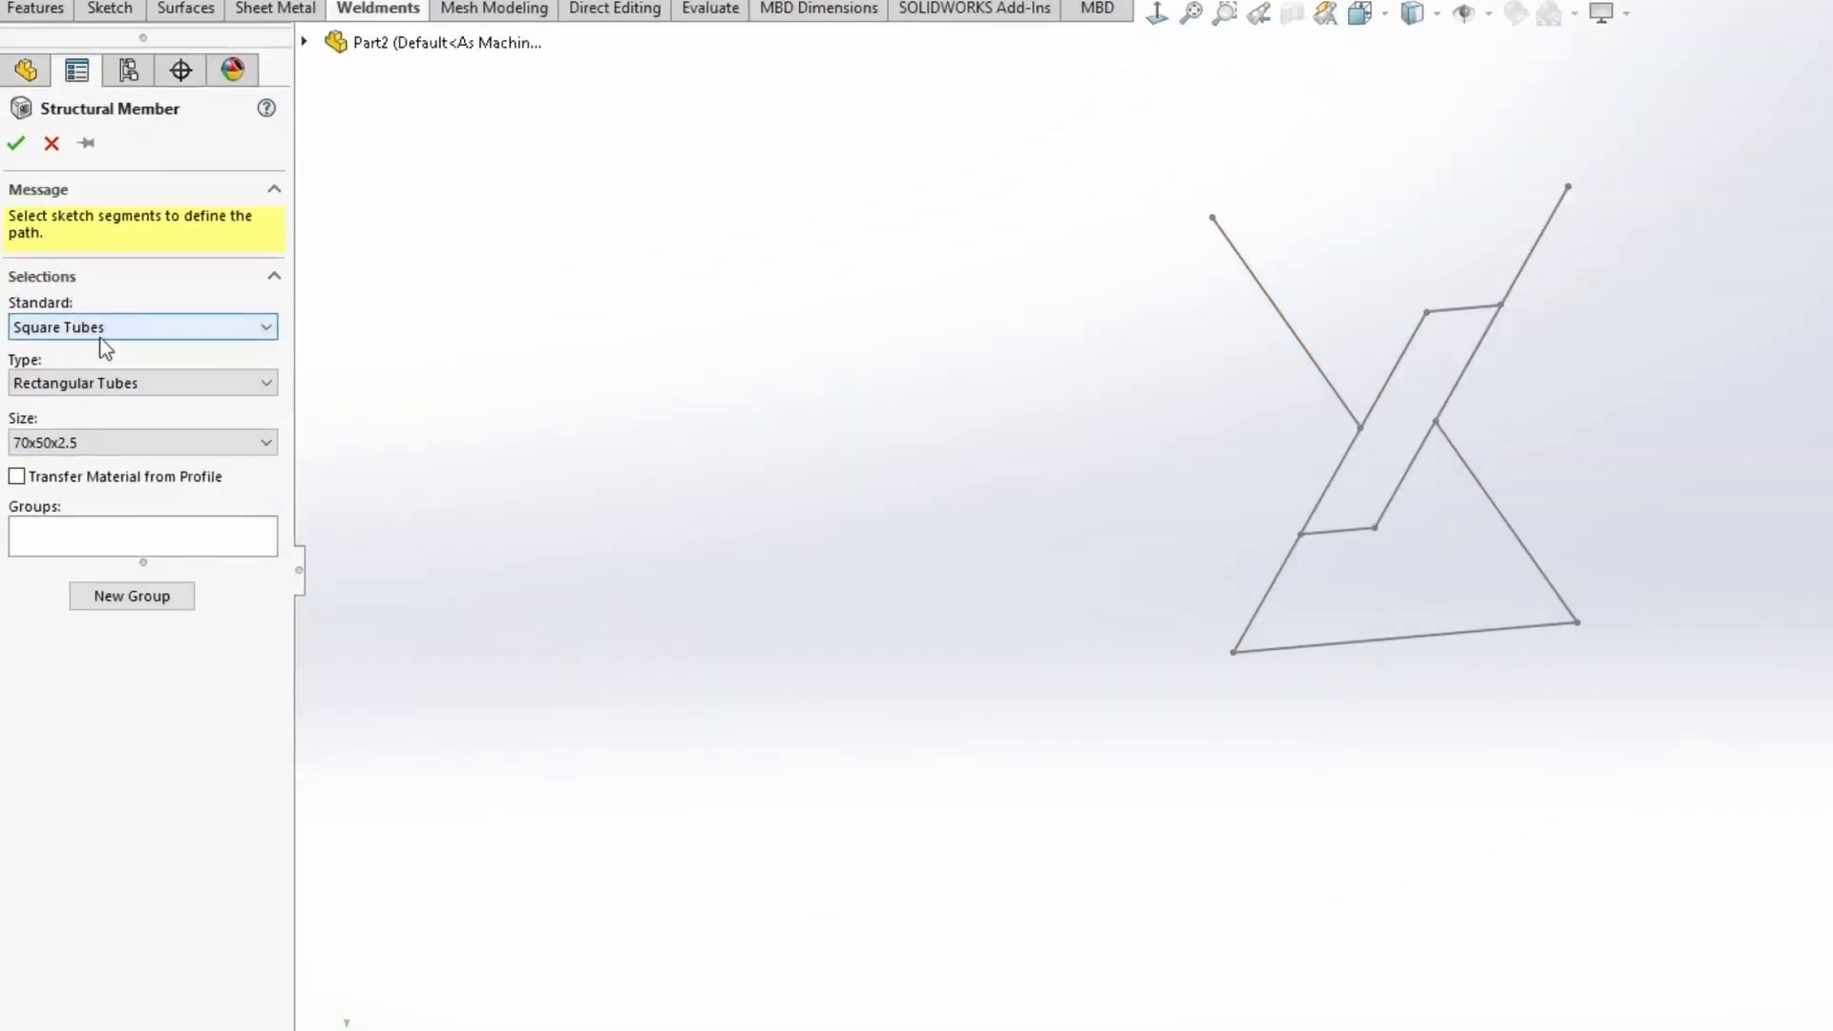
click(95, 383)
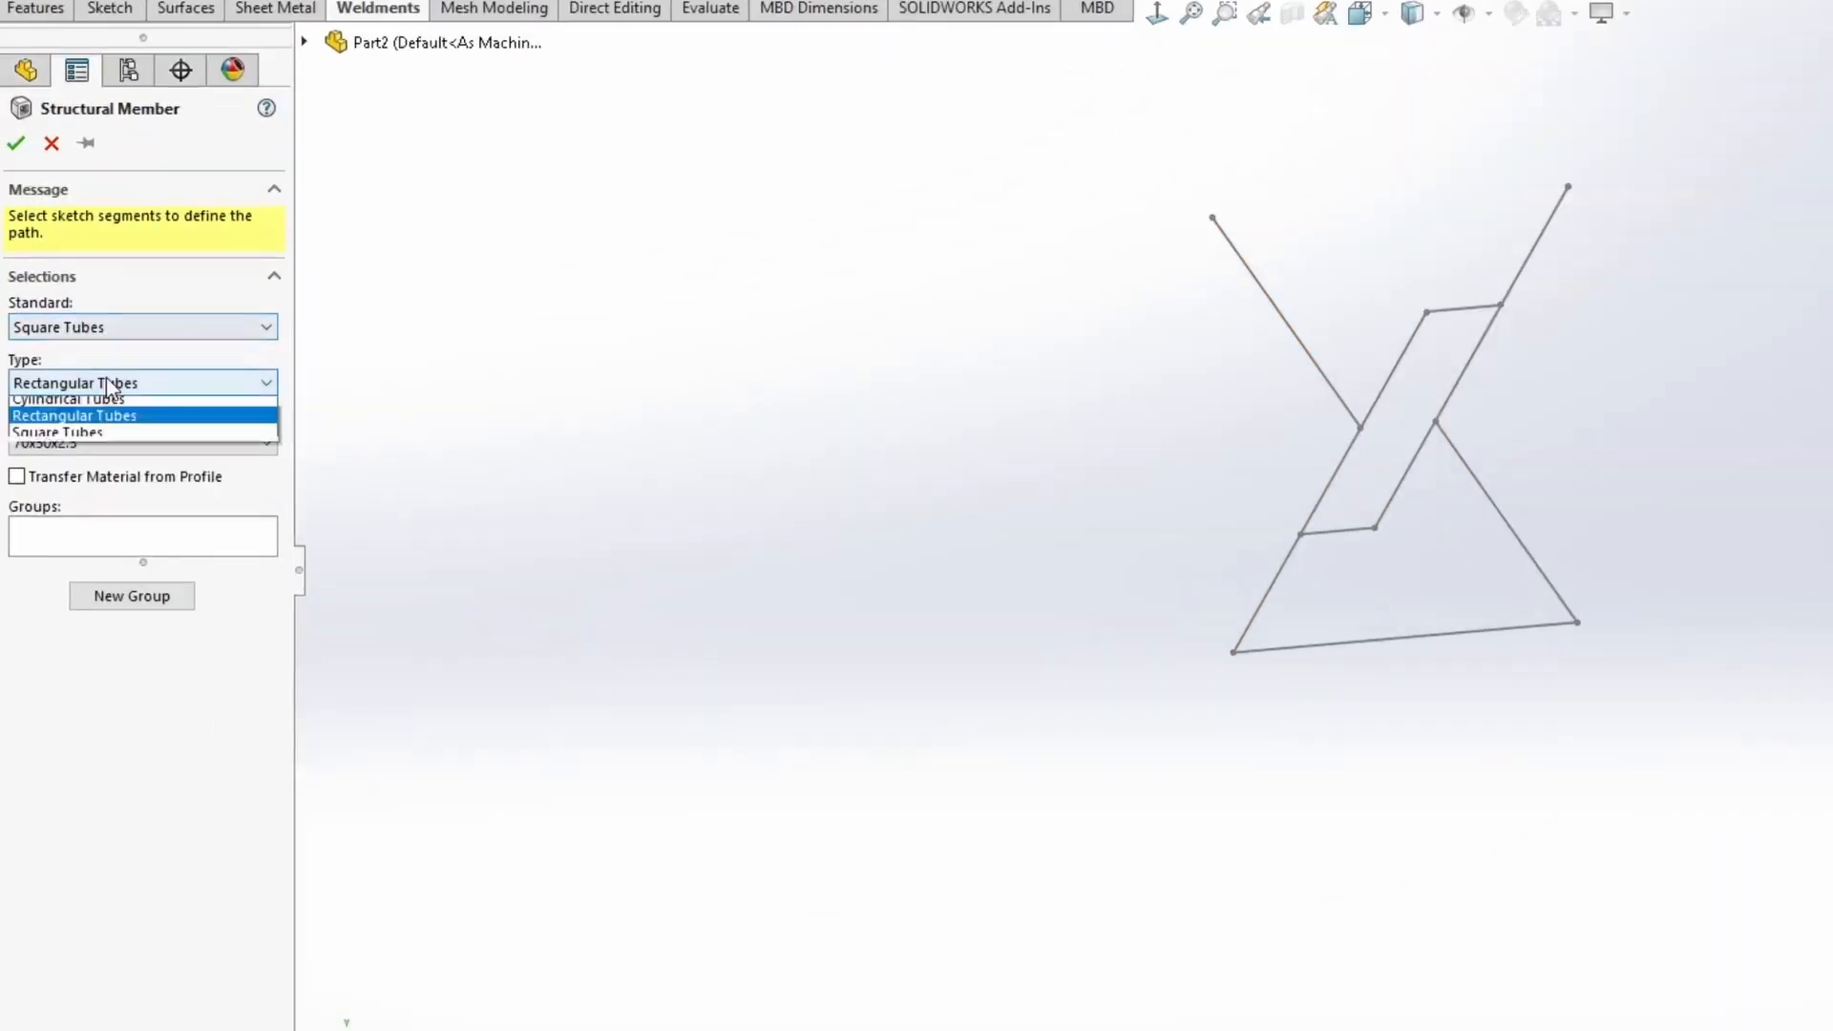
click(77, 424)
click(81, 441)
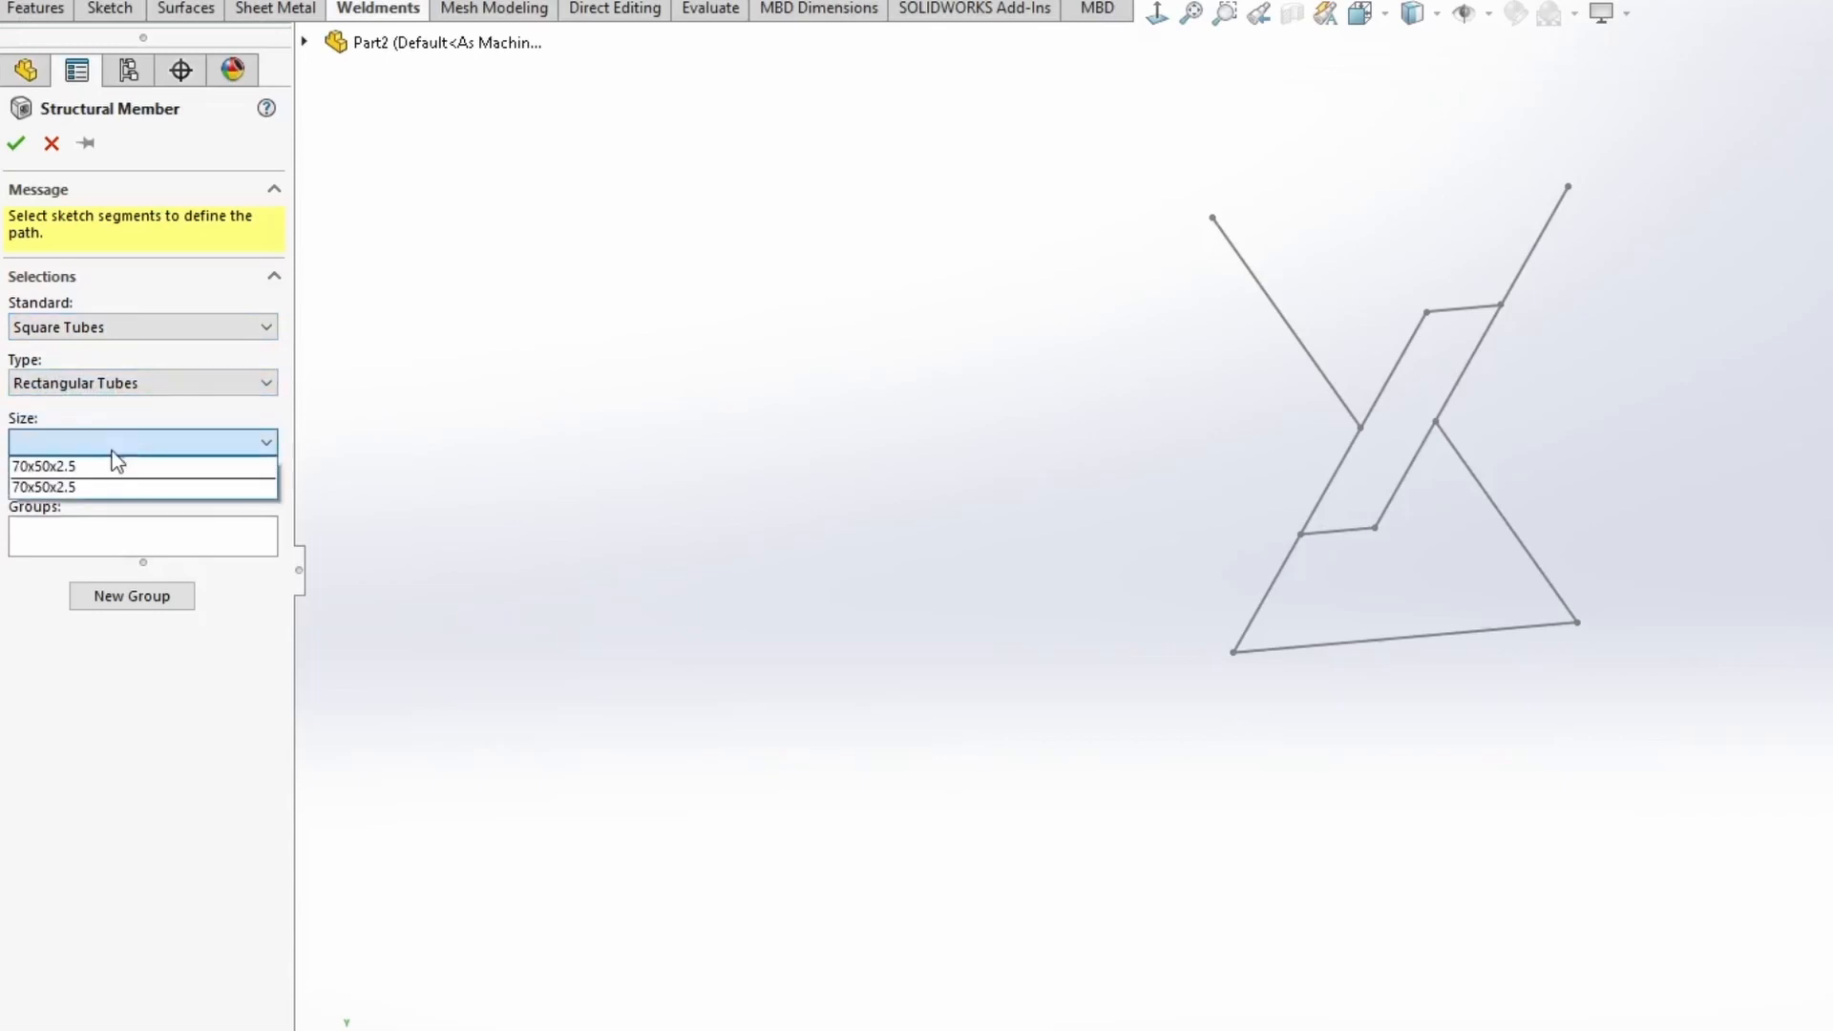
click(61, 468)
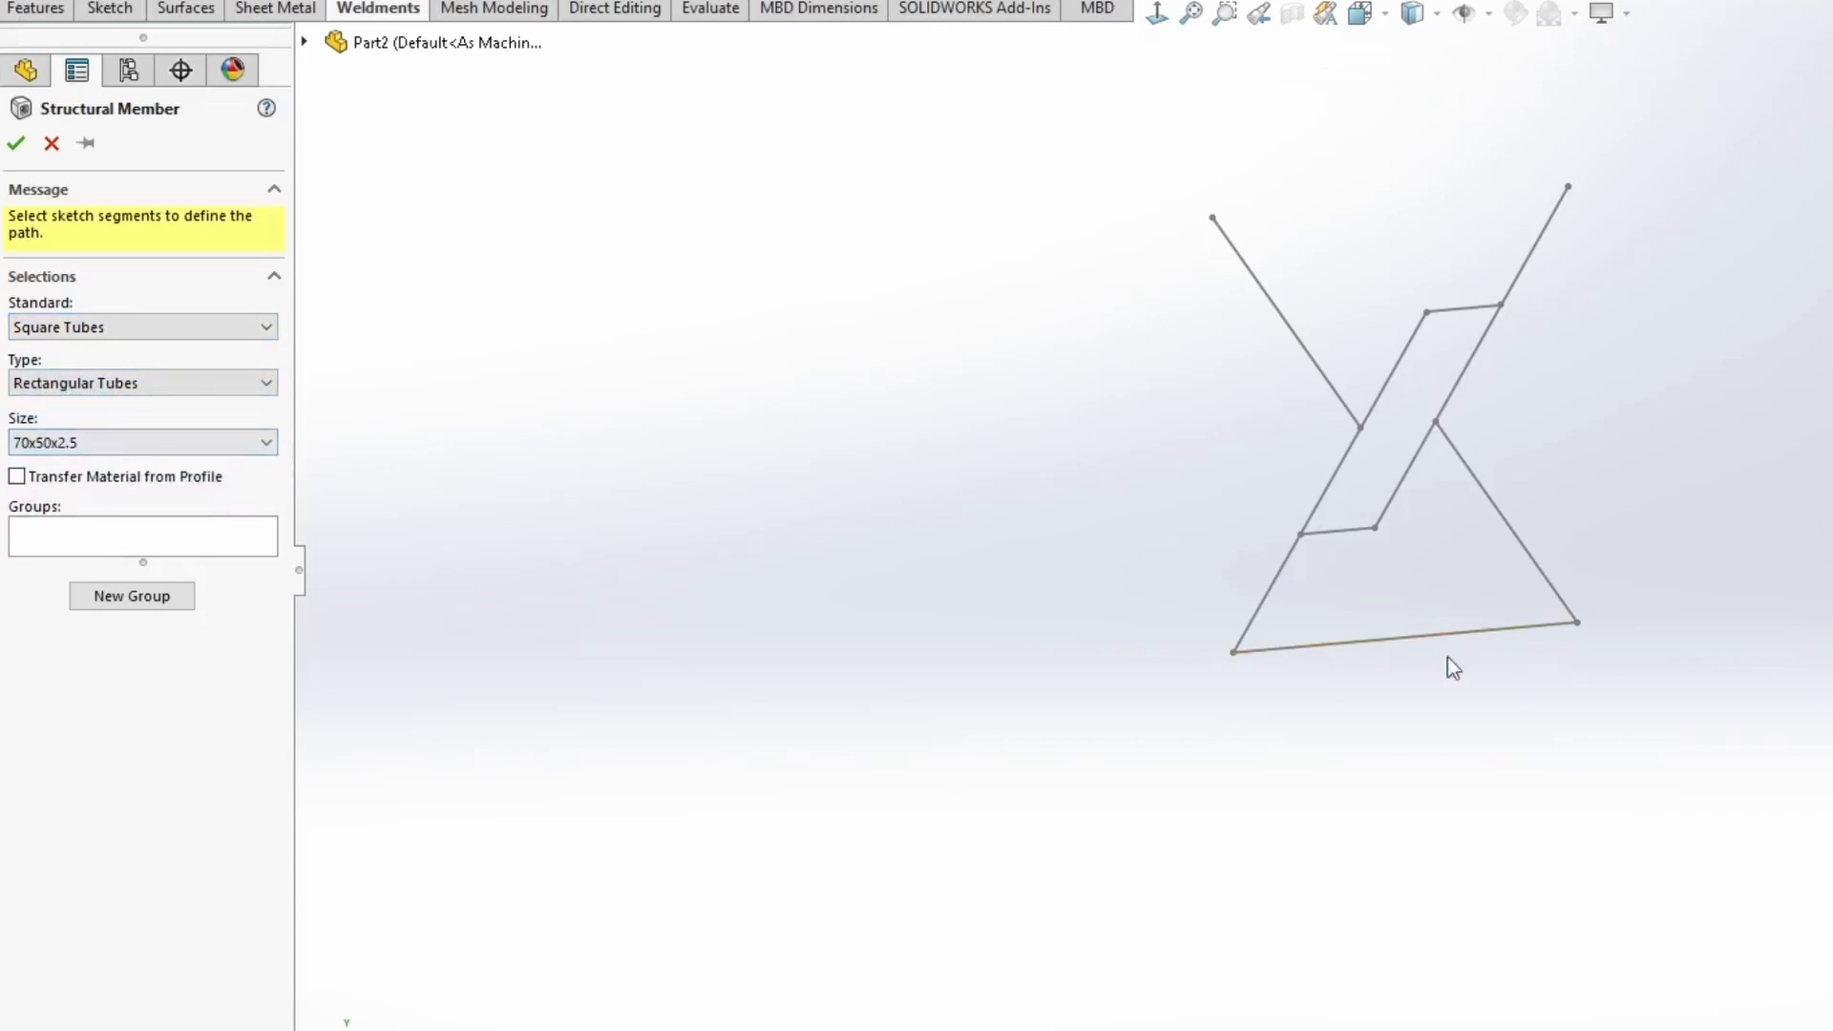
click(1367, 640)
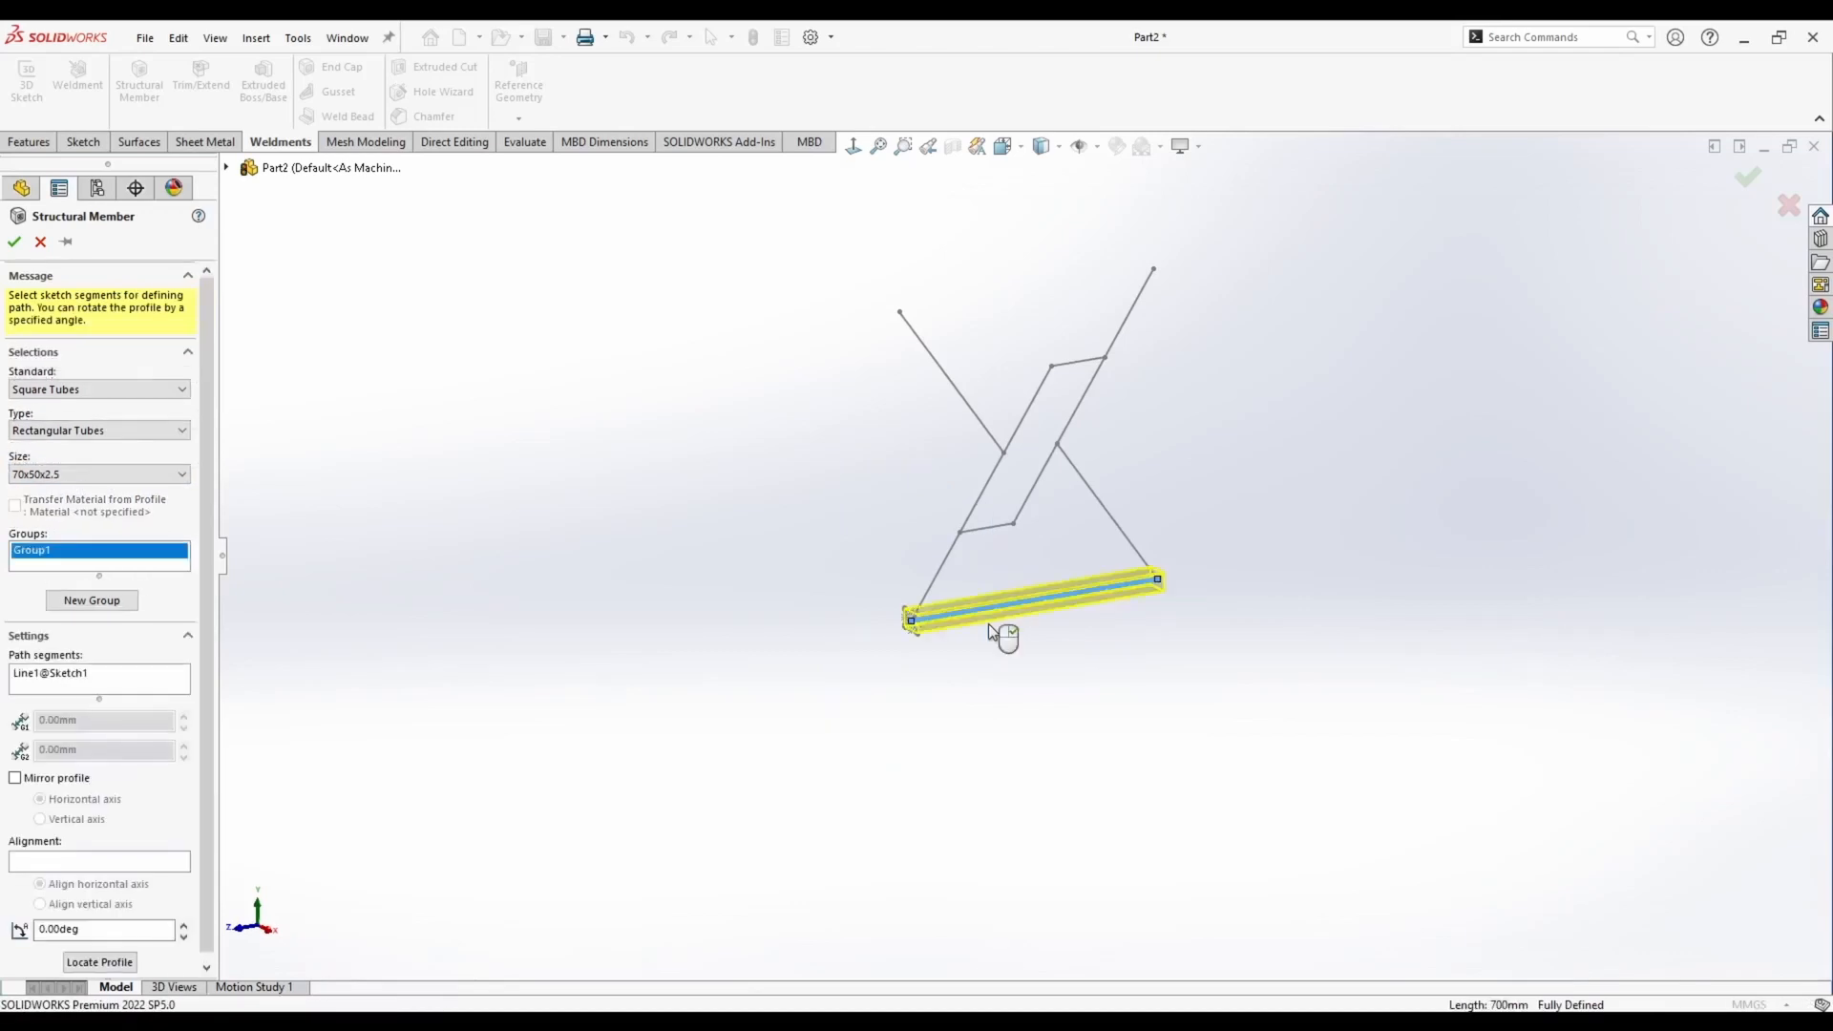
Try rotating the base tube's profile by 270 degrees, and reset the rotation to 0 degrees
scroll(988, 625, down, 5)
middle_drag(1039, 569, 1079, 553)
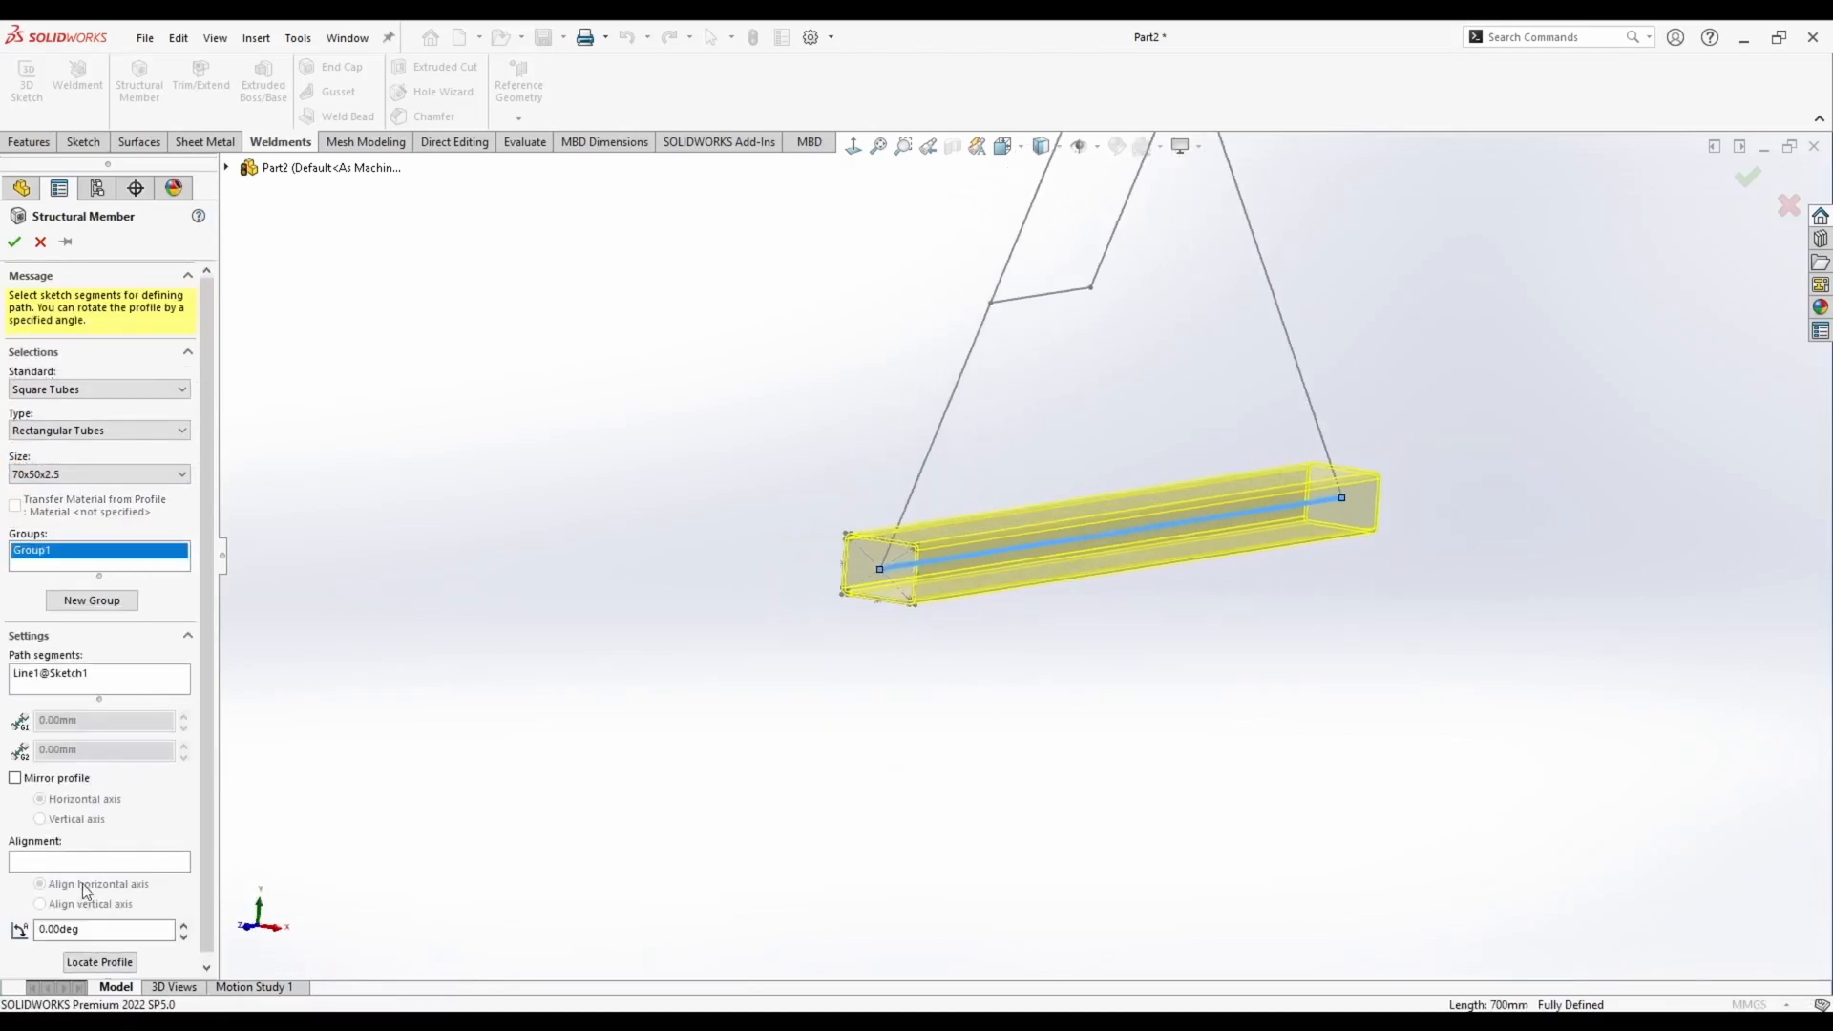
text(270)
key(Return)
drag(119, 928, 6, 929)
text(0)
key(Return)
mouse_move(1130, 526)
middle_down()
mouse_move(729, 438)
mouse_move(1114, 289)
middle_up()
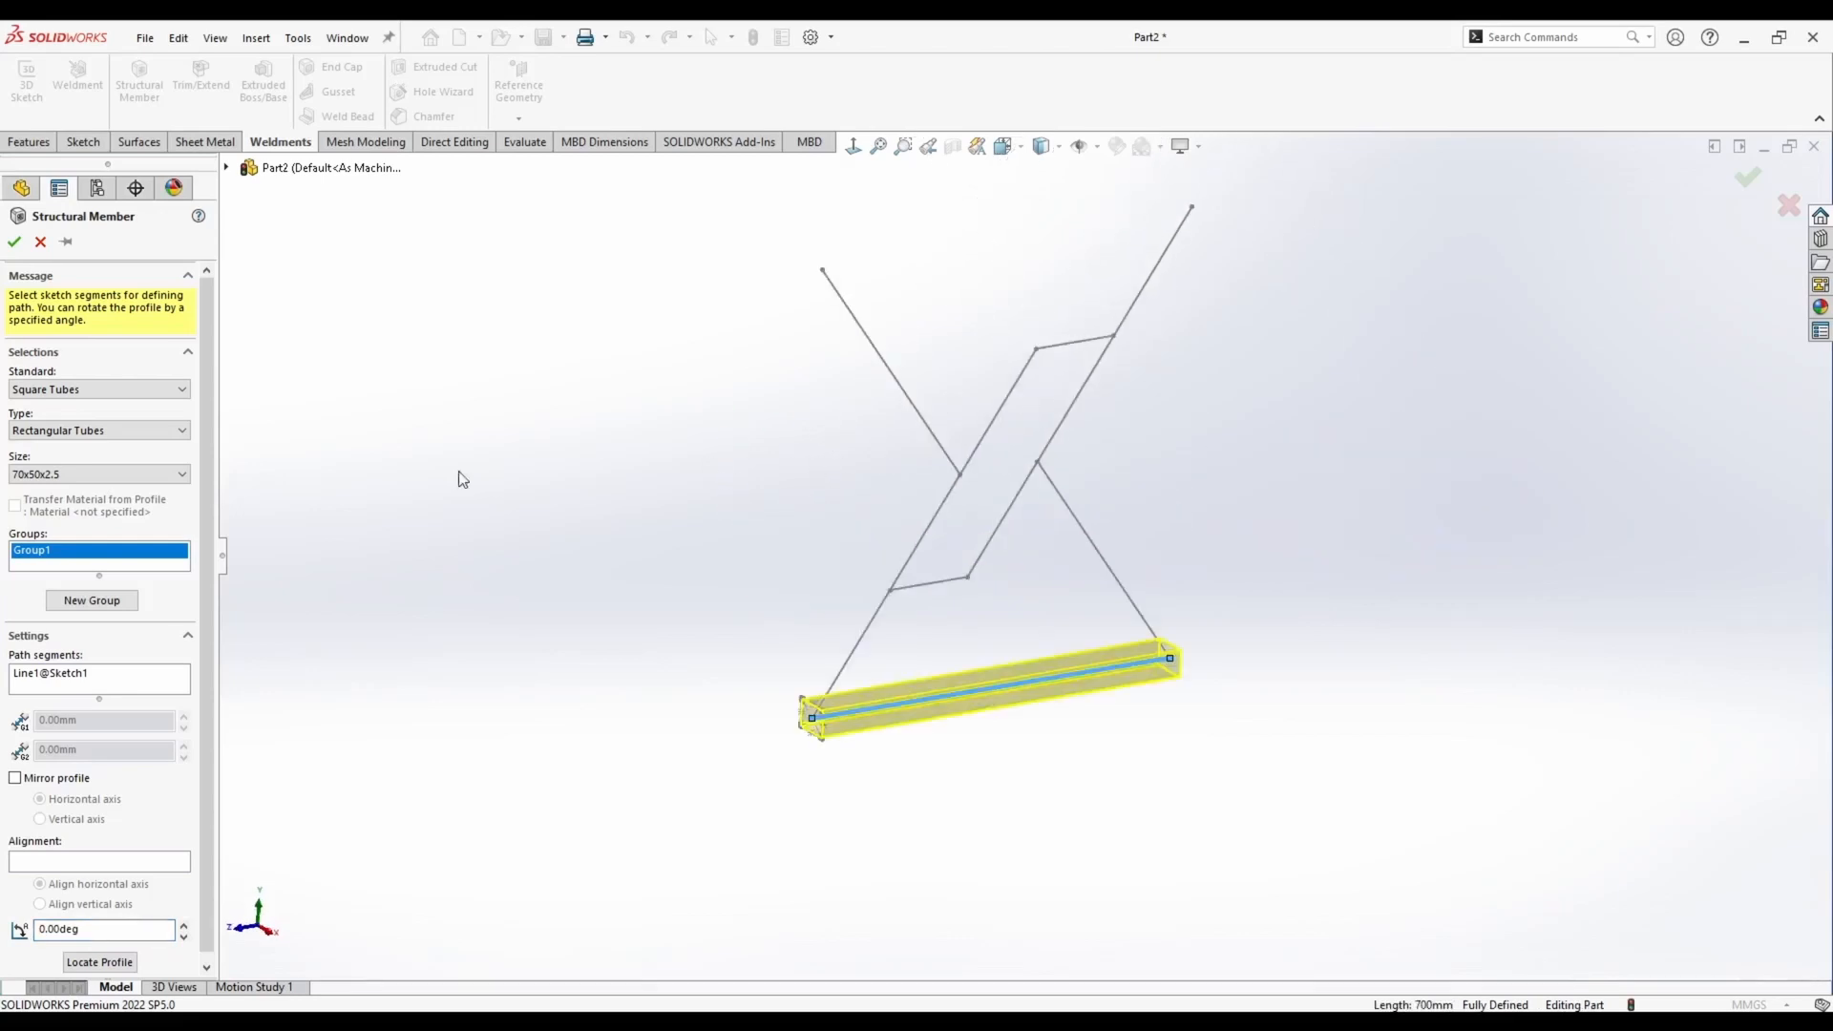
Extend the first group along the left long slanted line and upper short line, using the second end-butt corner treatment
click(59, 672)
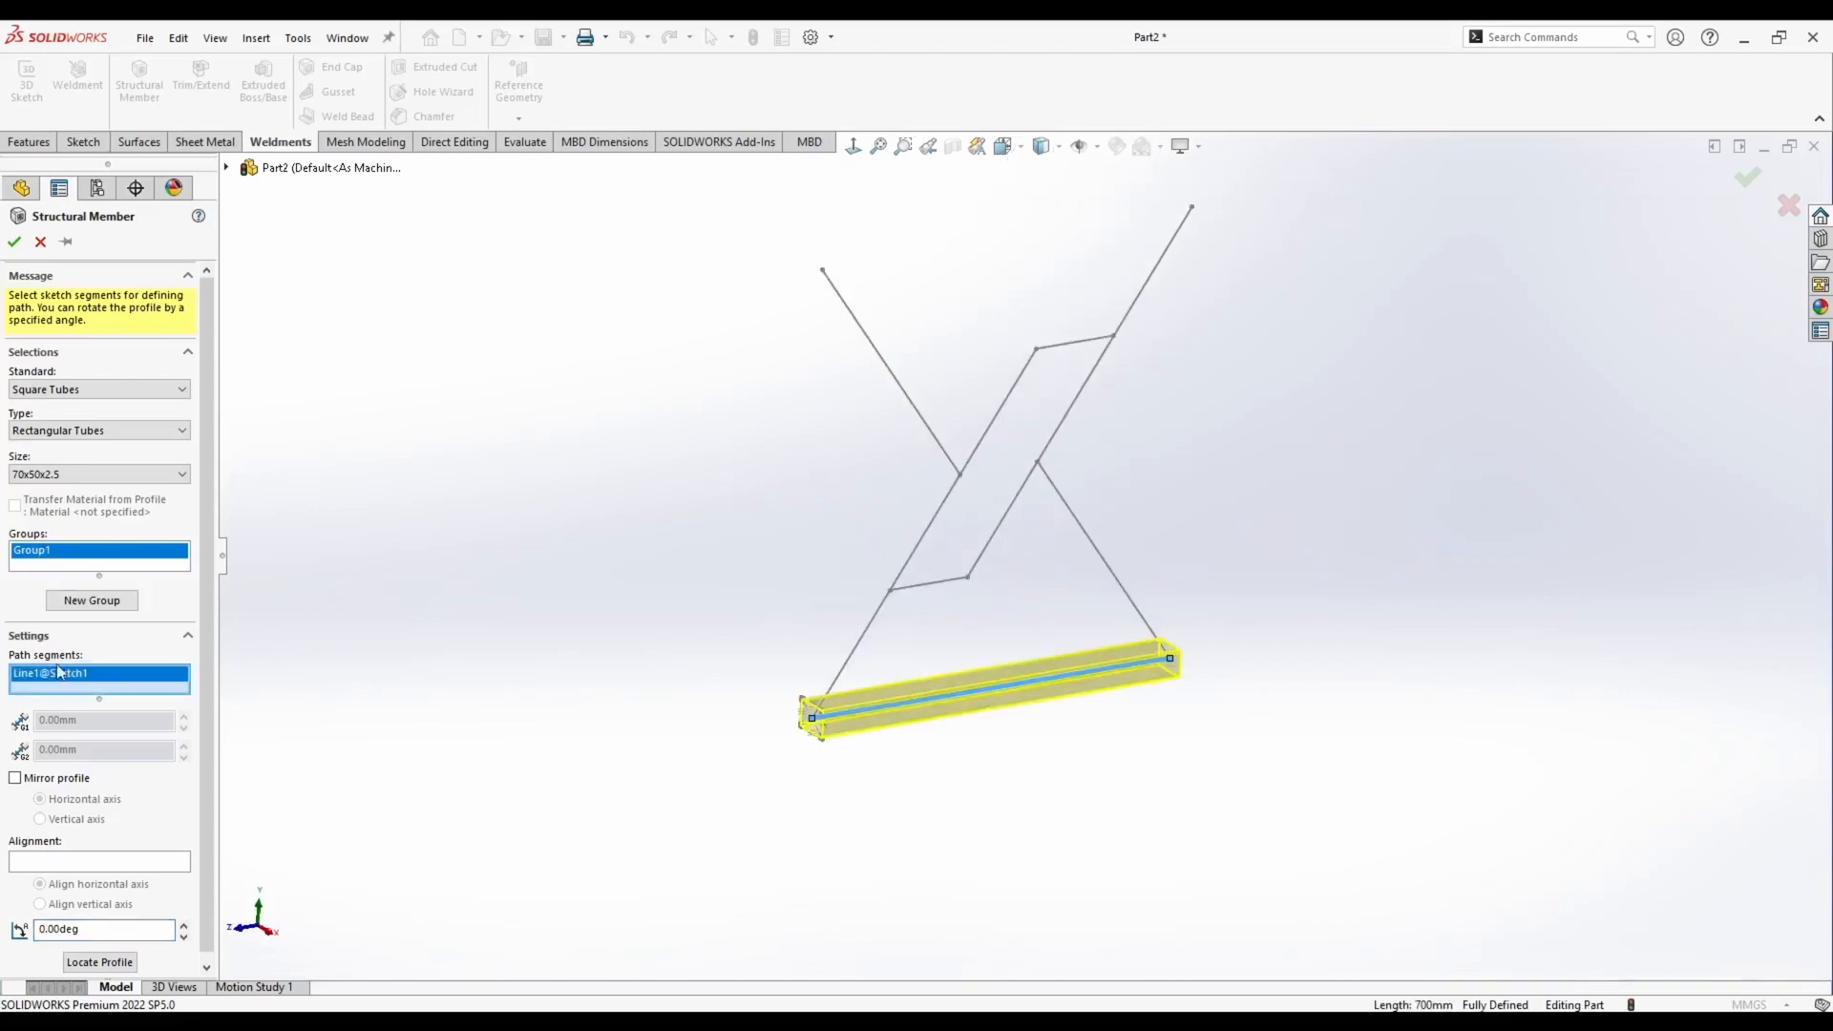
click(866, 646)
middle_drag(867, 645, 748, 605)
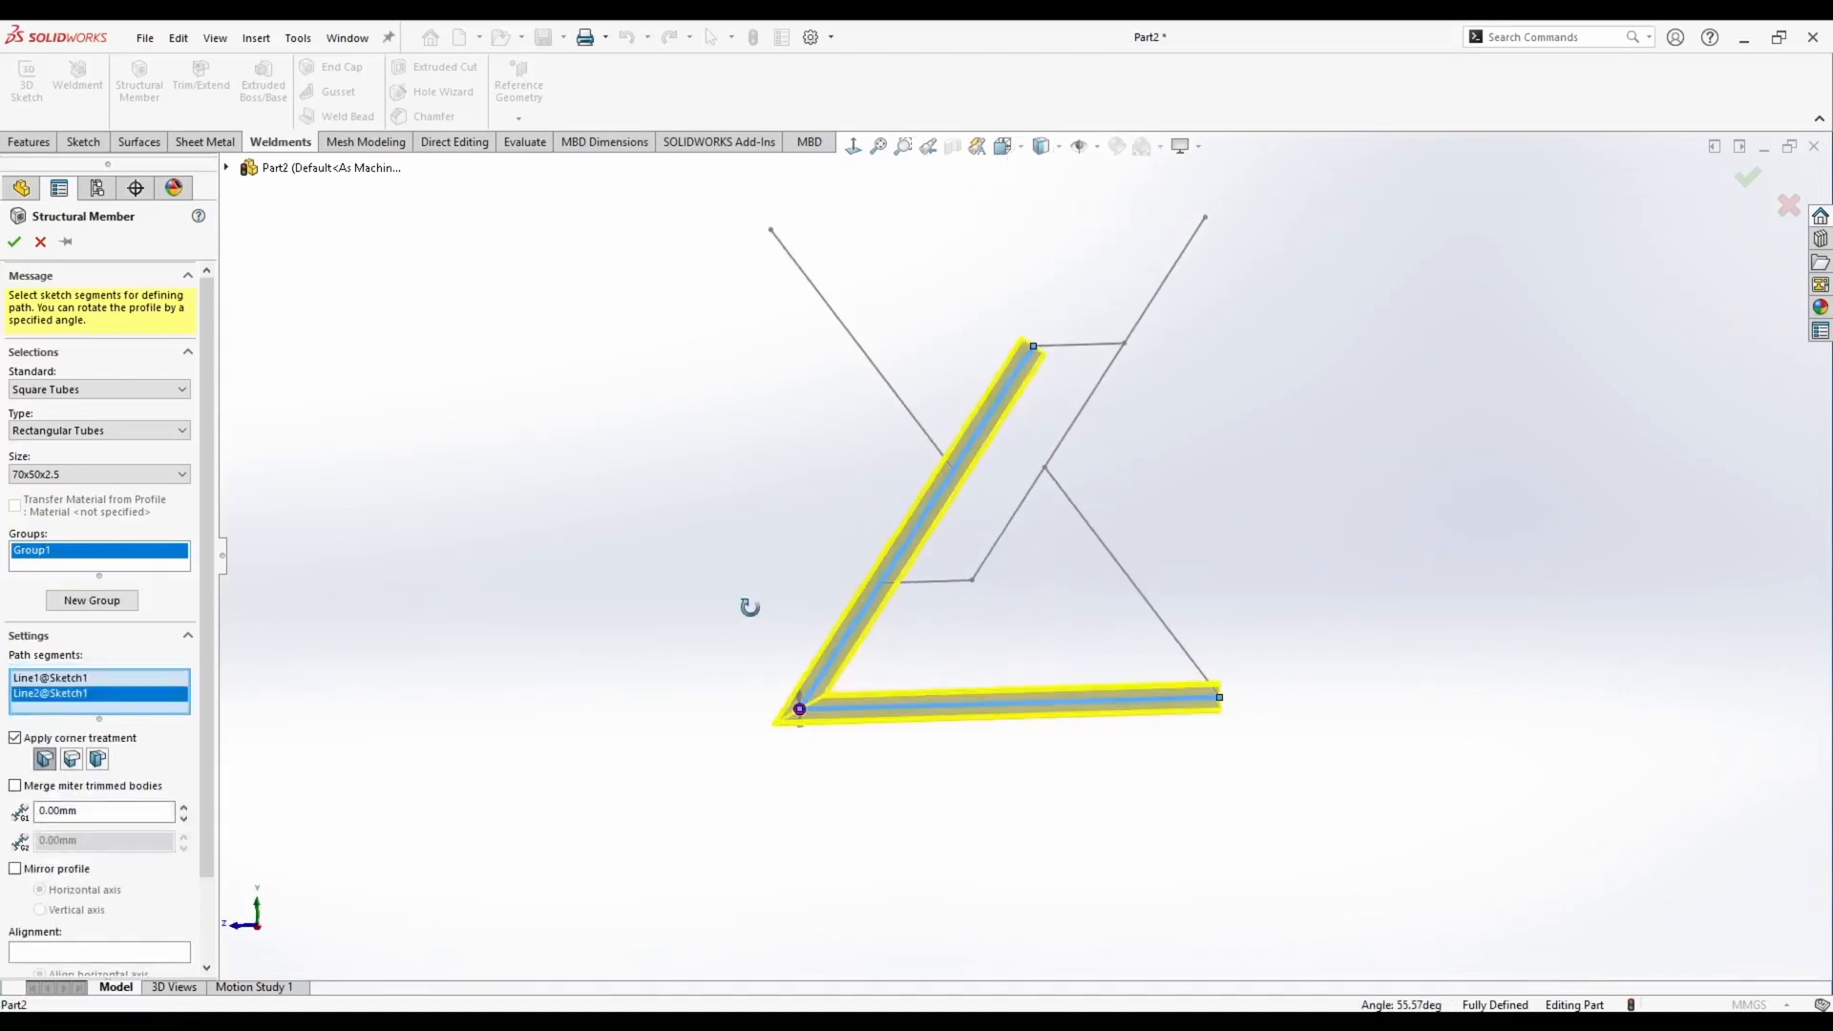
scroll(822, 645, down, 5)
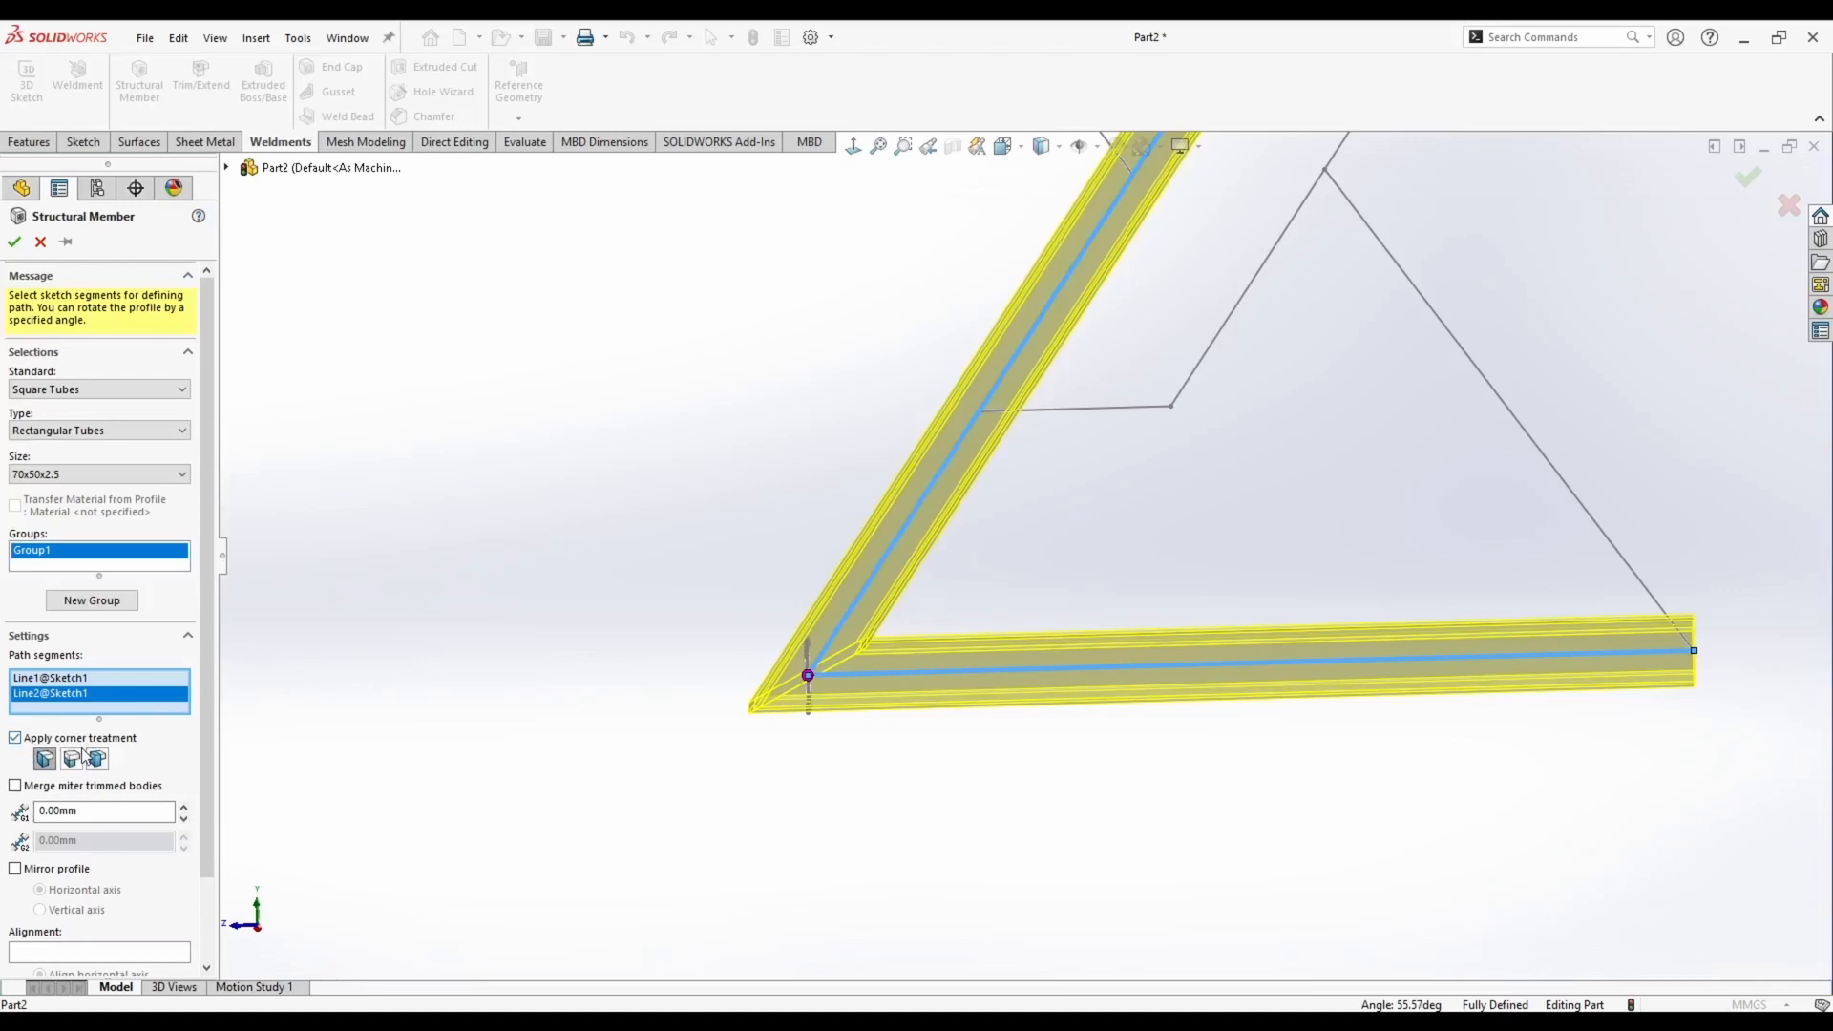
click(73, 759)
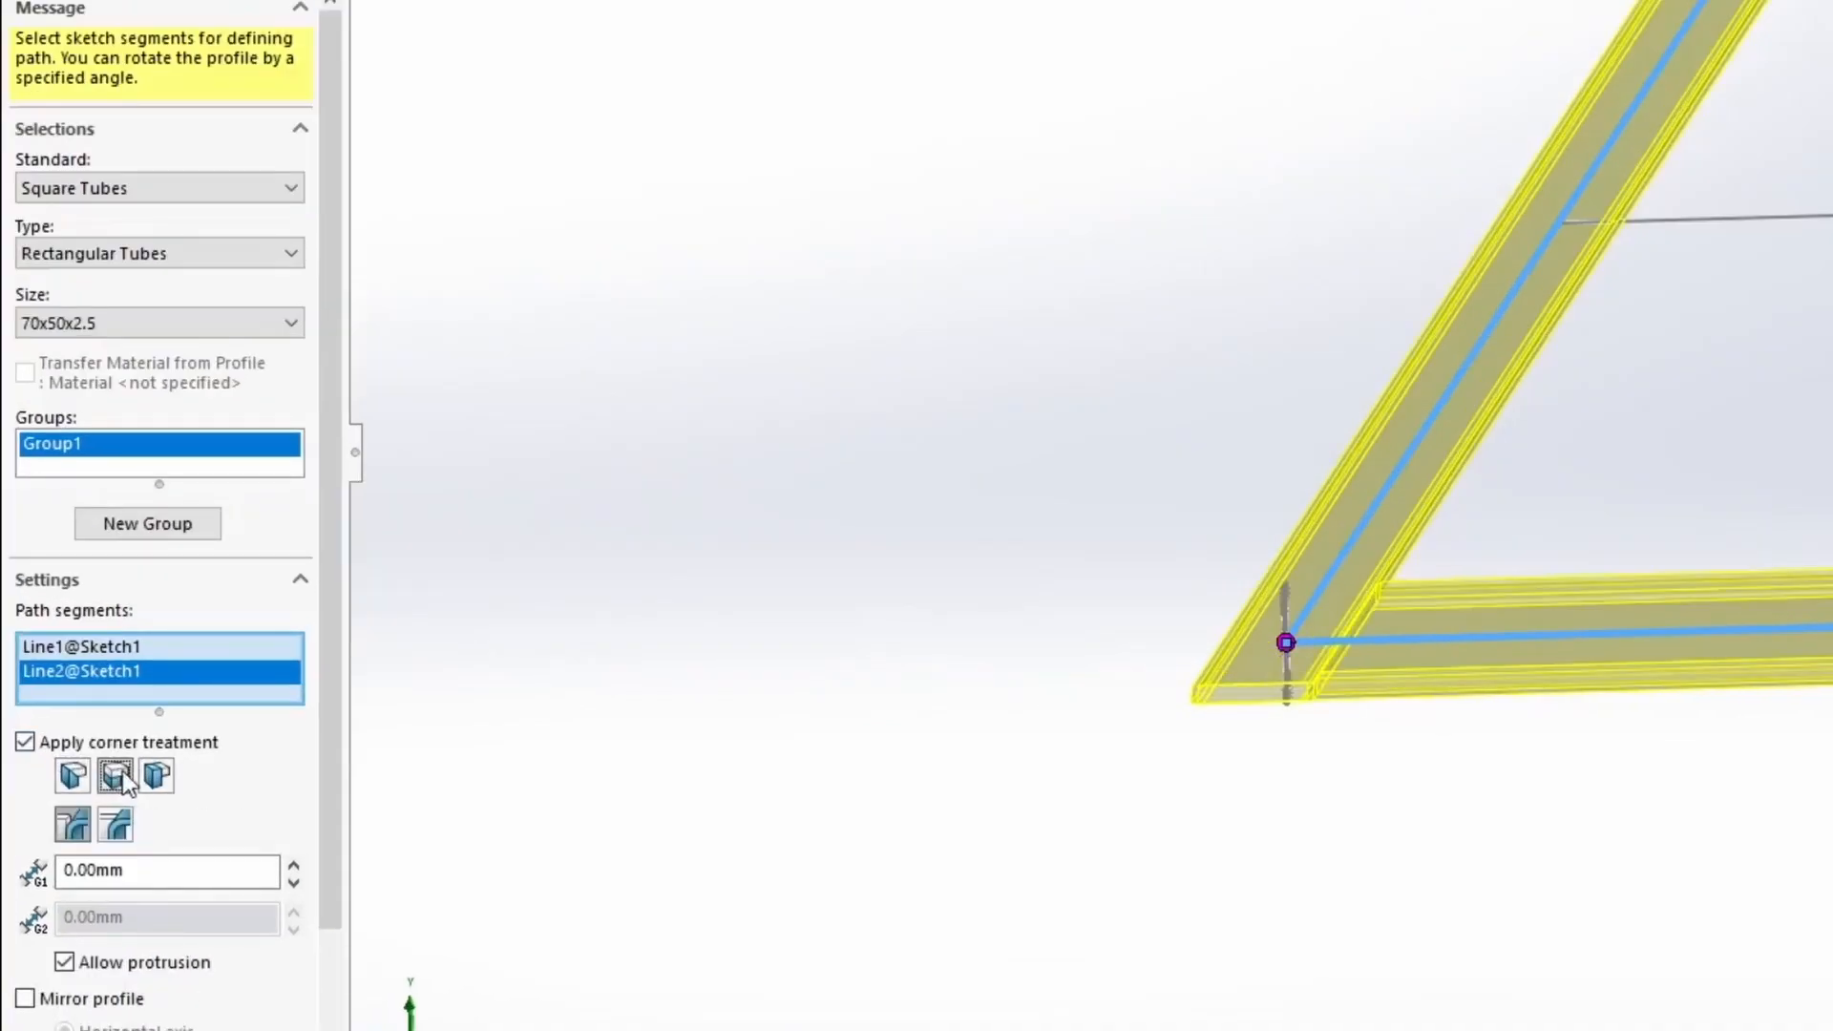
click(156, 777)
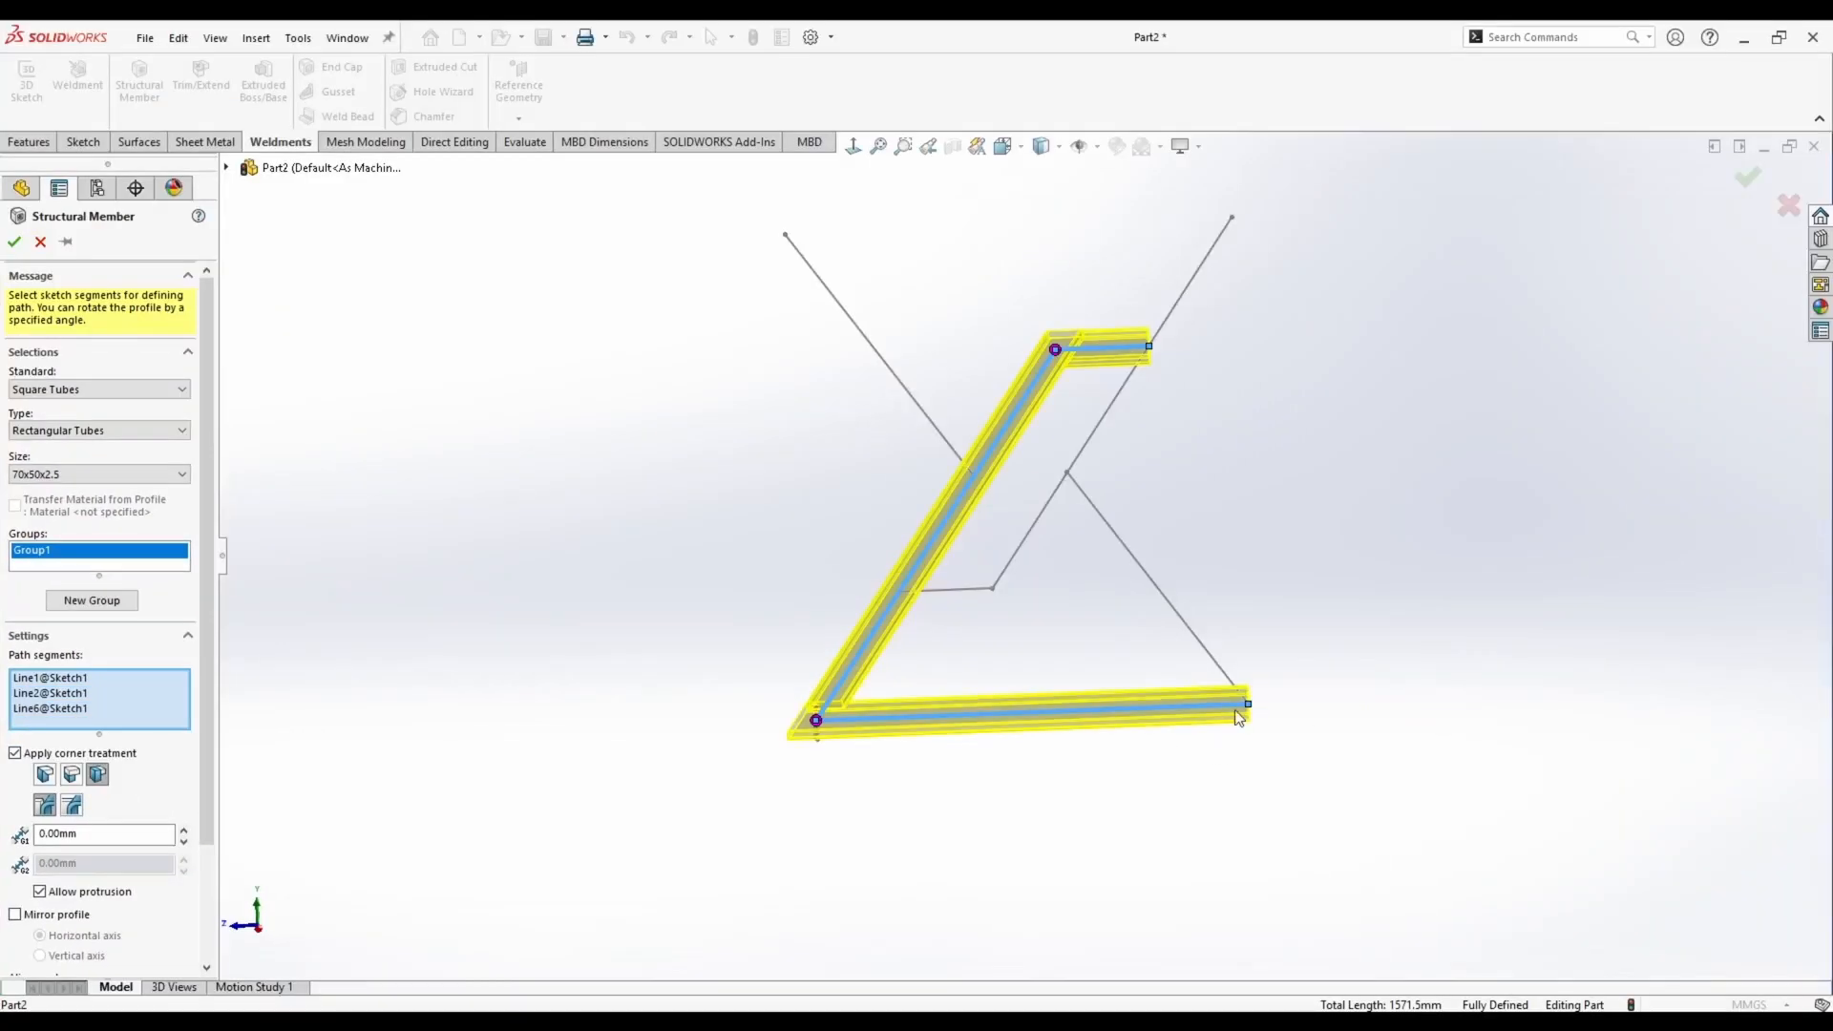
middle_drag(802, 544, 775, 537)
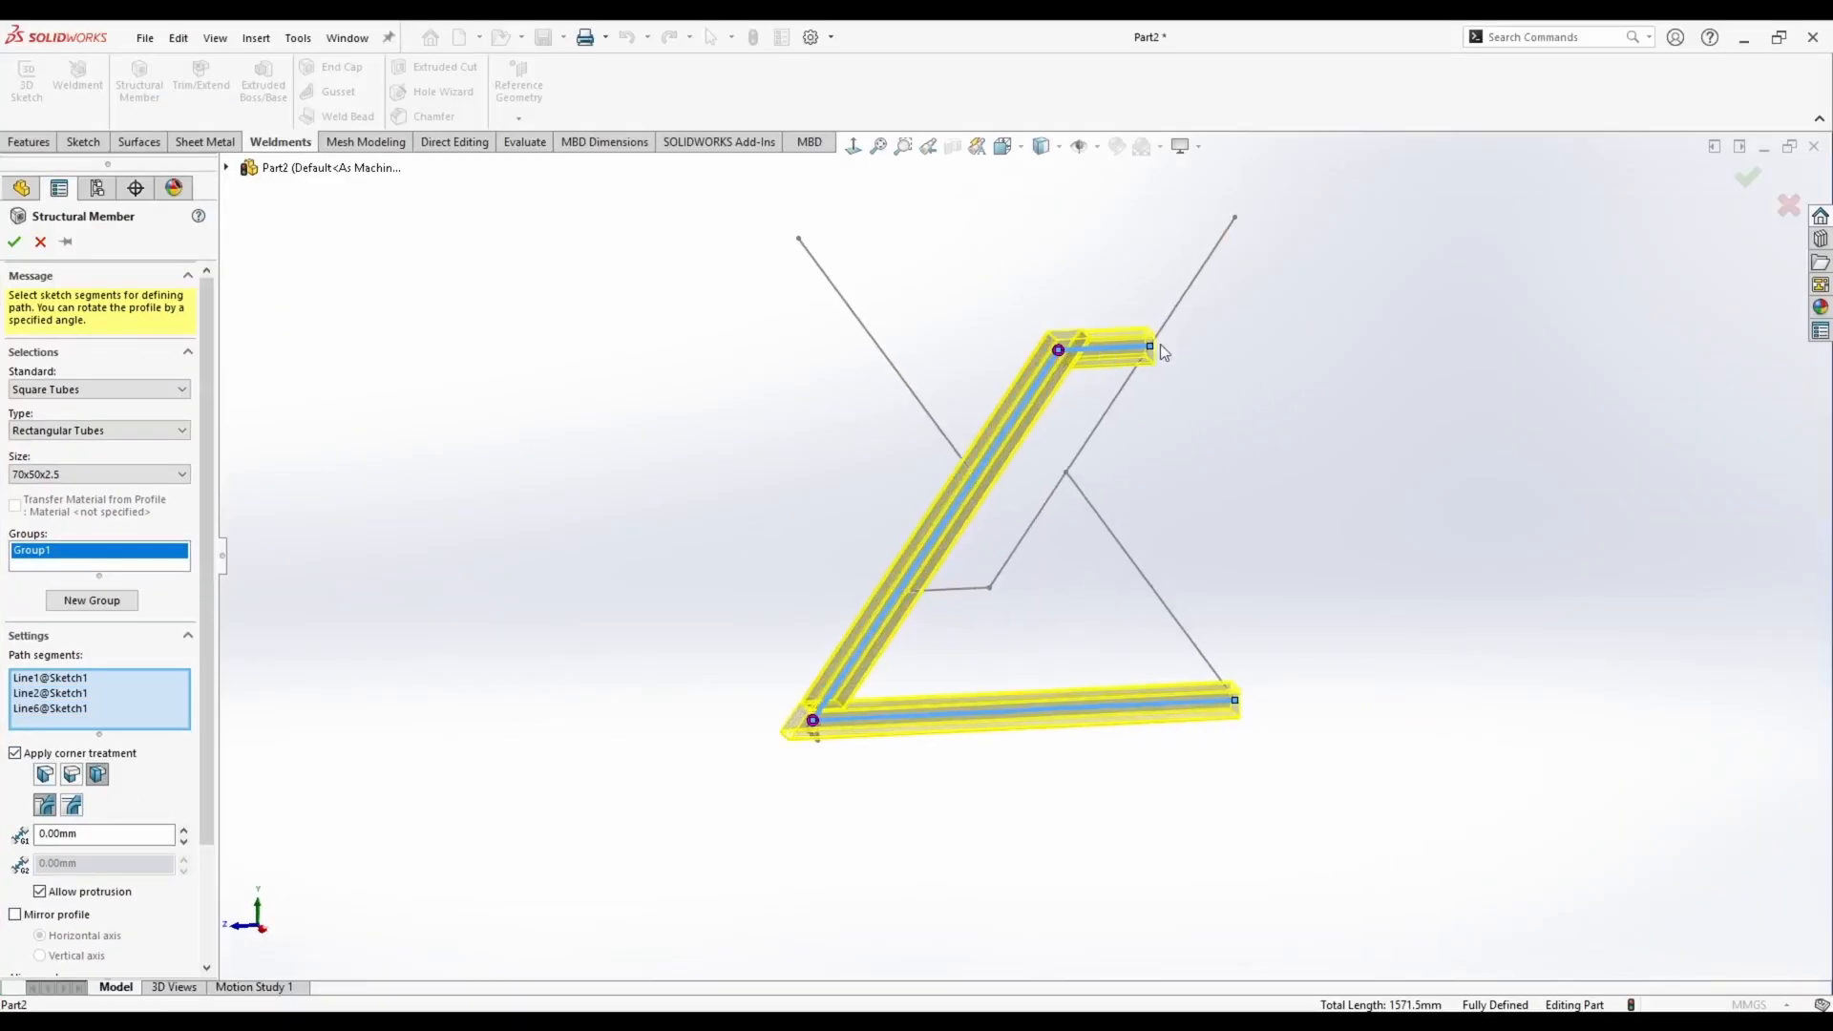
Create the tubes with a second group on the lower short and right long slanted lines and a third on the two parallel outer legs
click(105, 601)
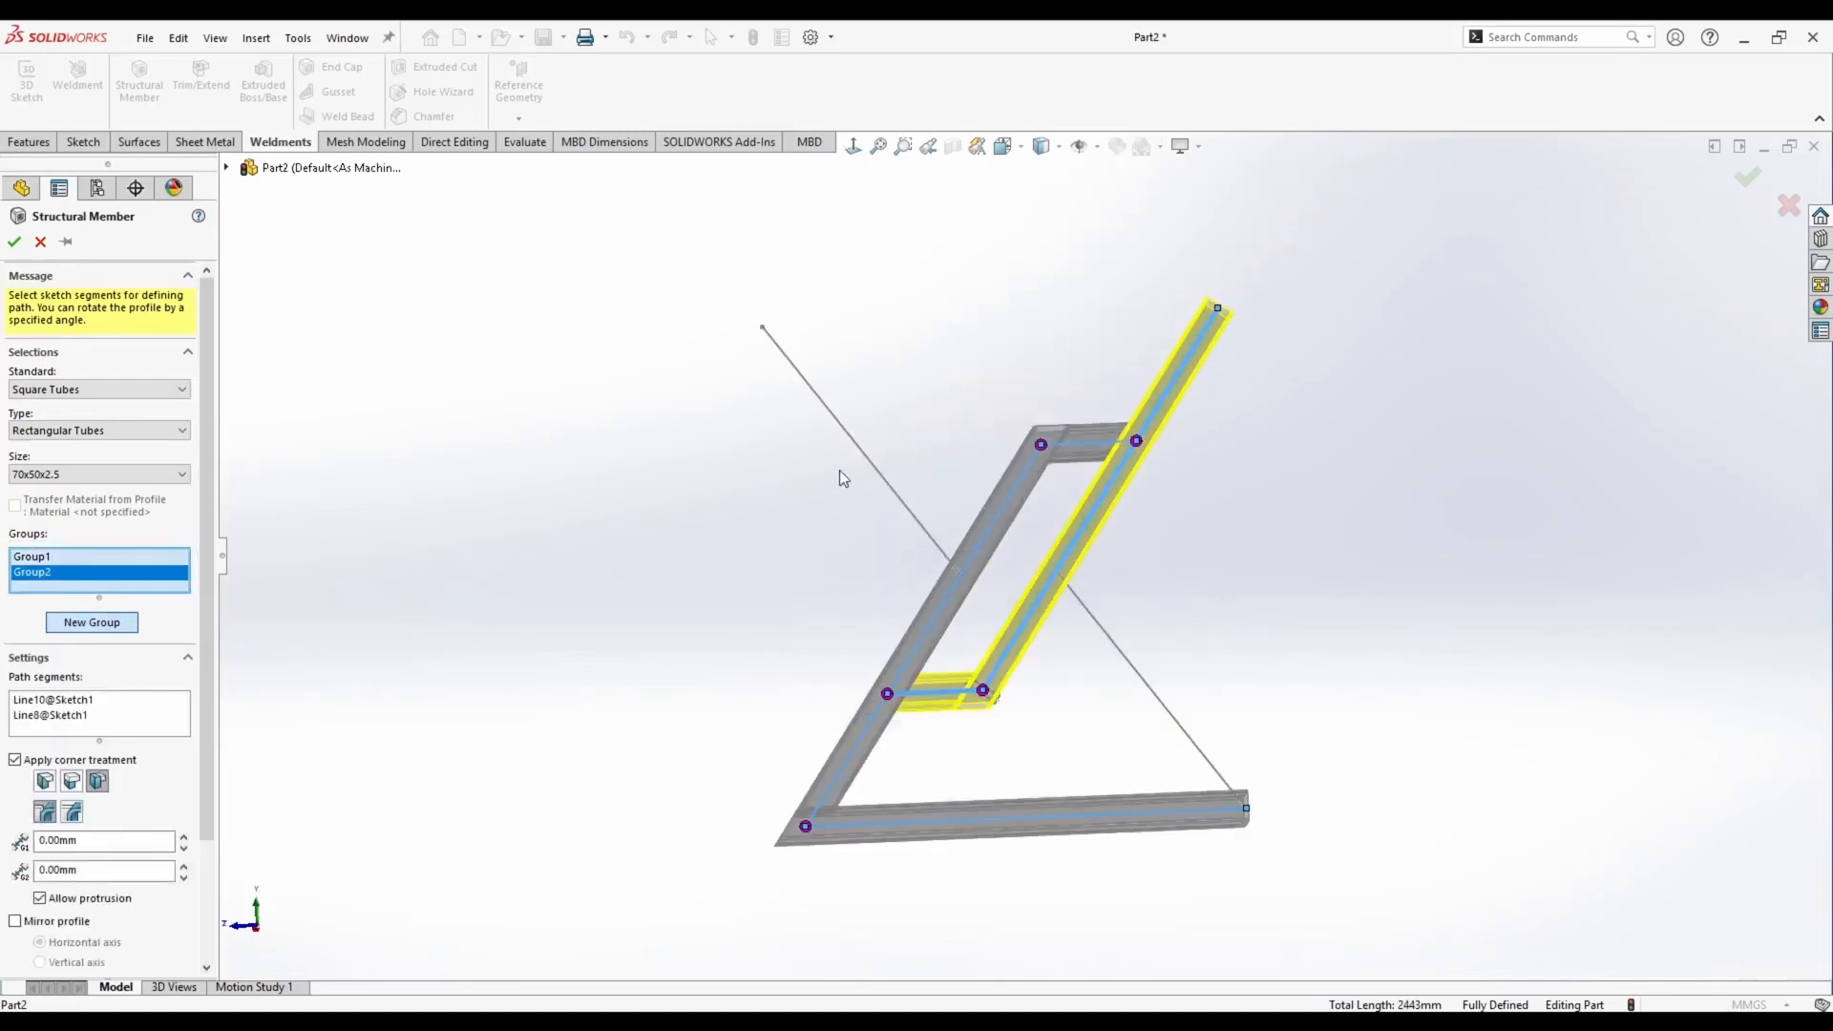
click(95, 623)
click(1117, 647)
scroll(1191, 773, down, 3)
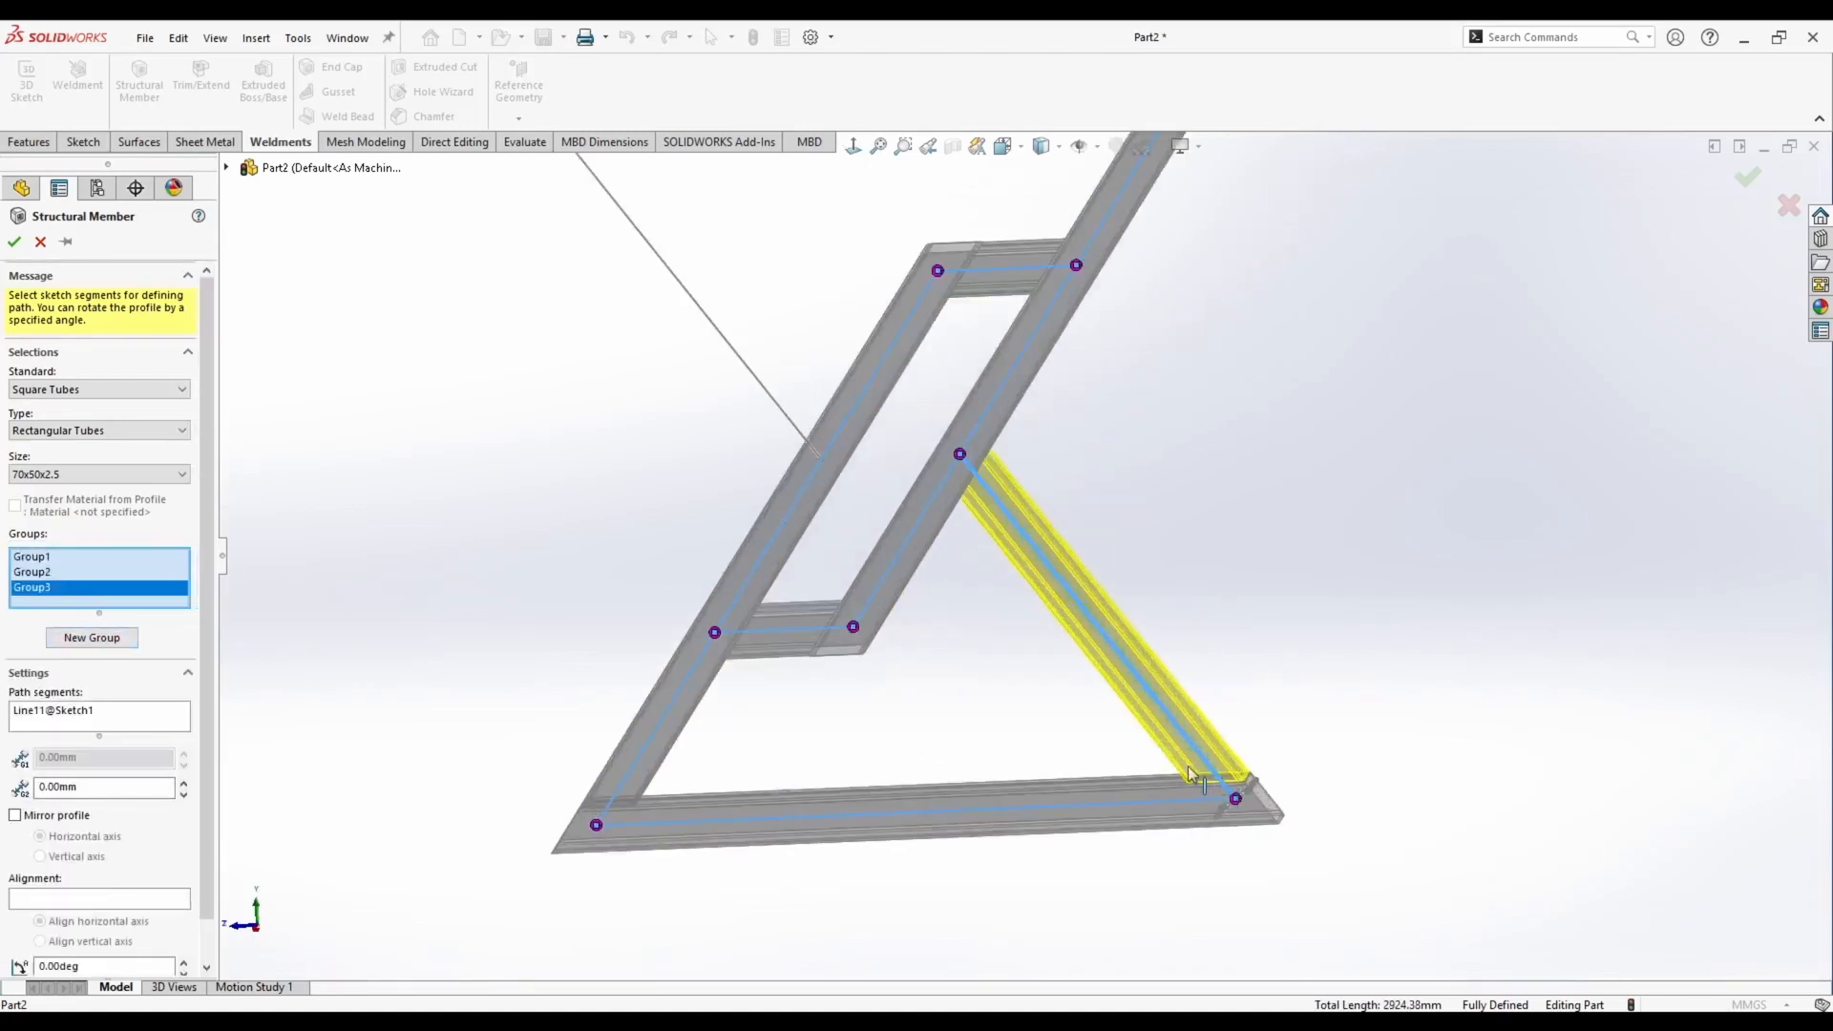
scroll(1024, 556, up, 3)
click(840, 416)
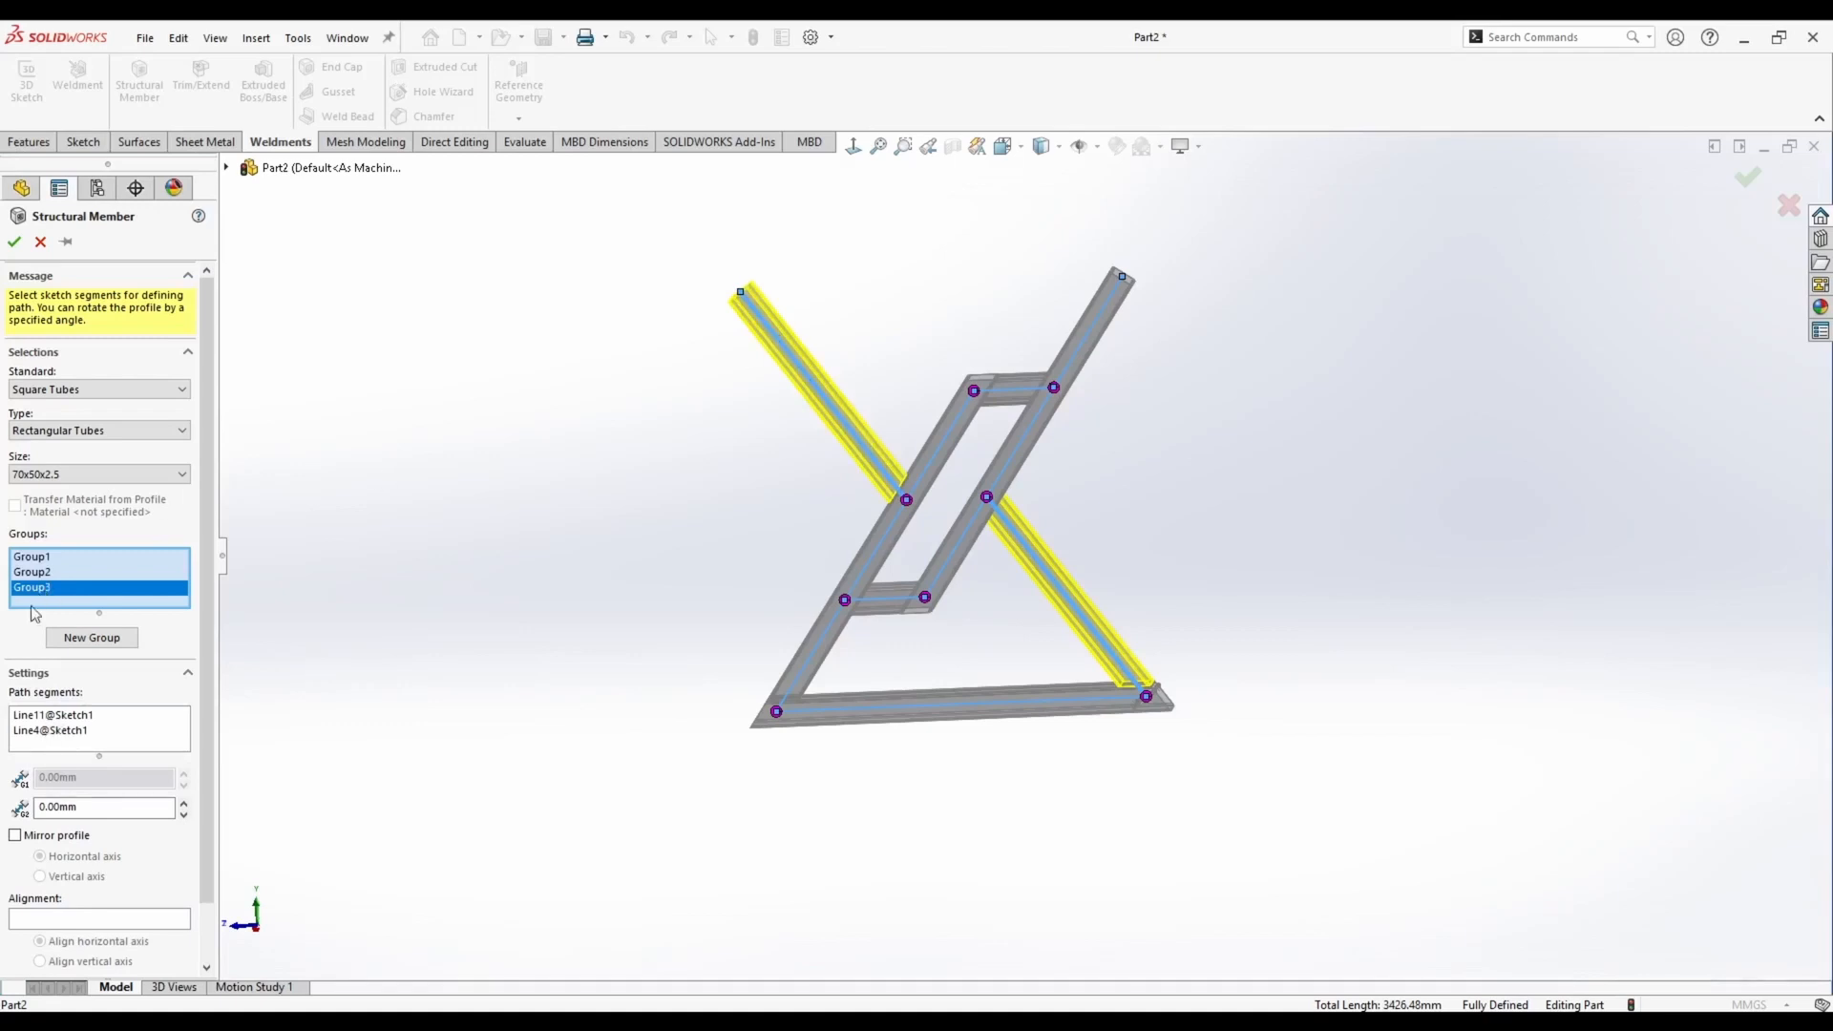
middle_drag(721, 448, 731, 424)
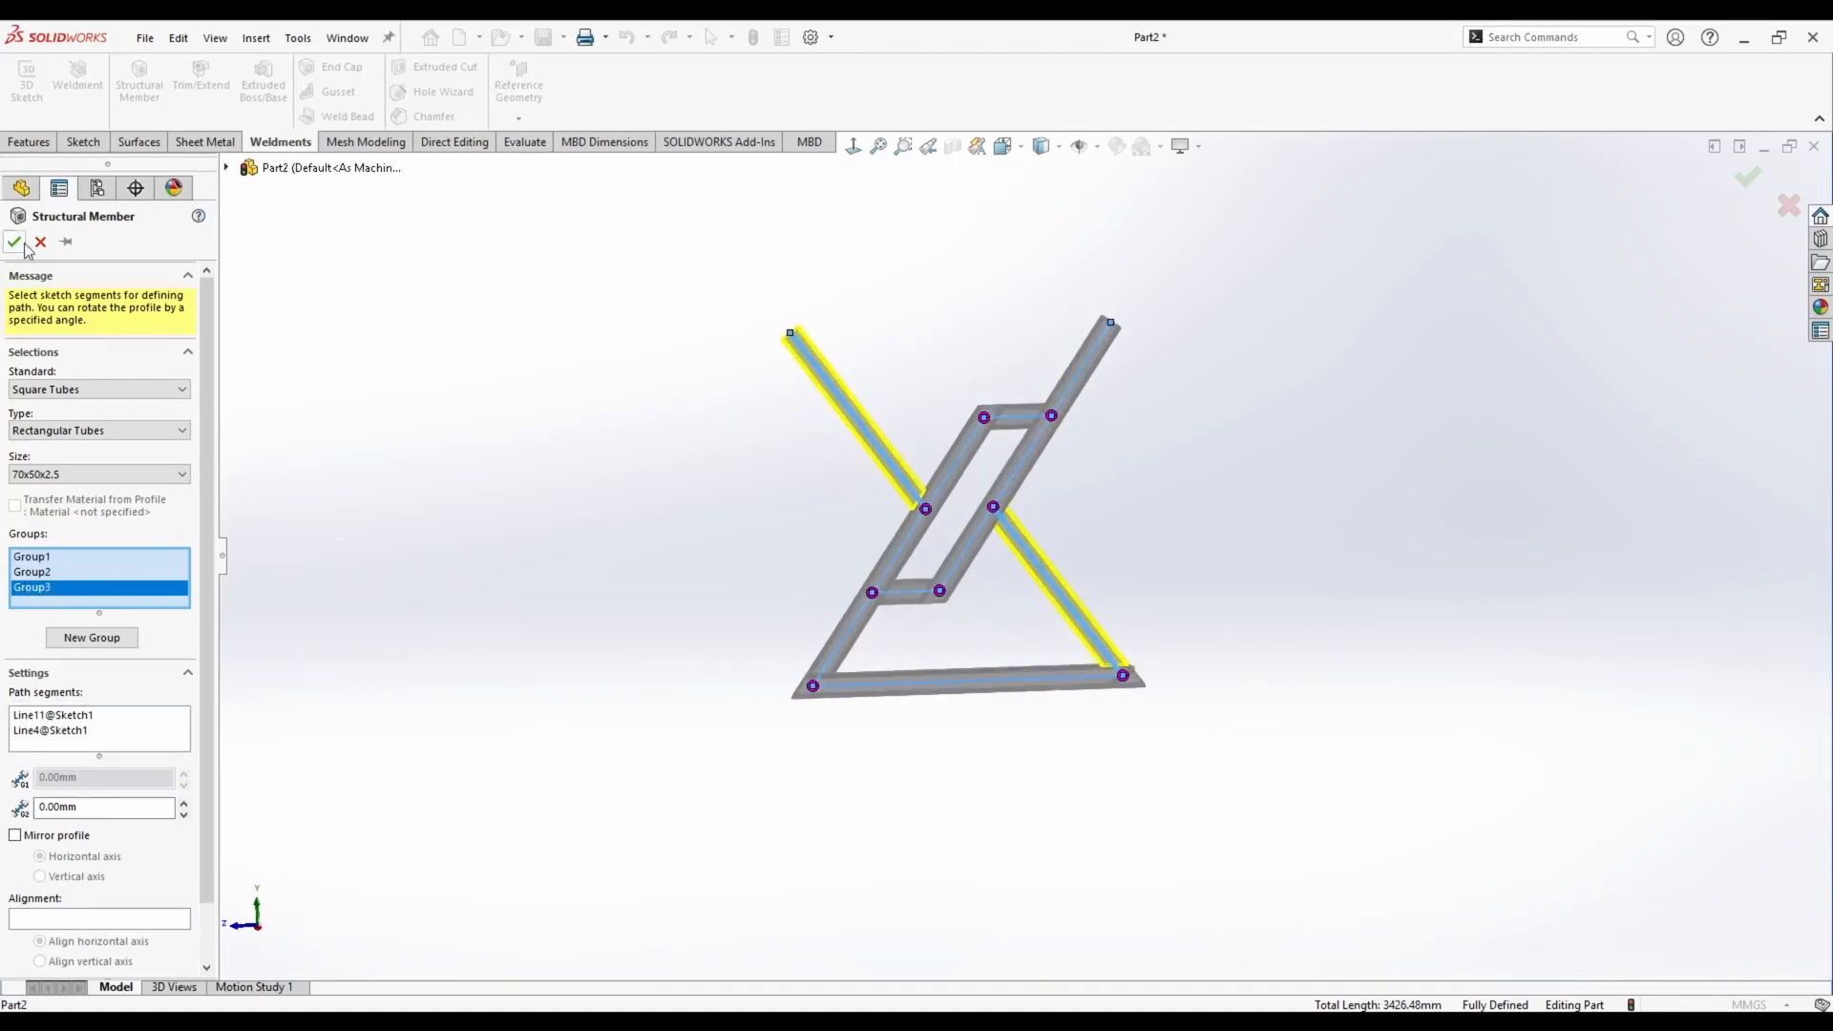
middle_drag(695, 529, 566, 476)
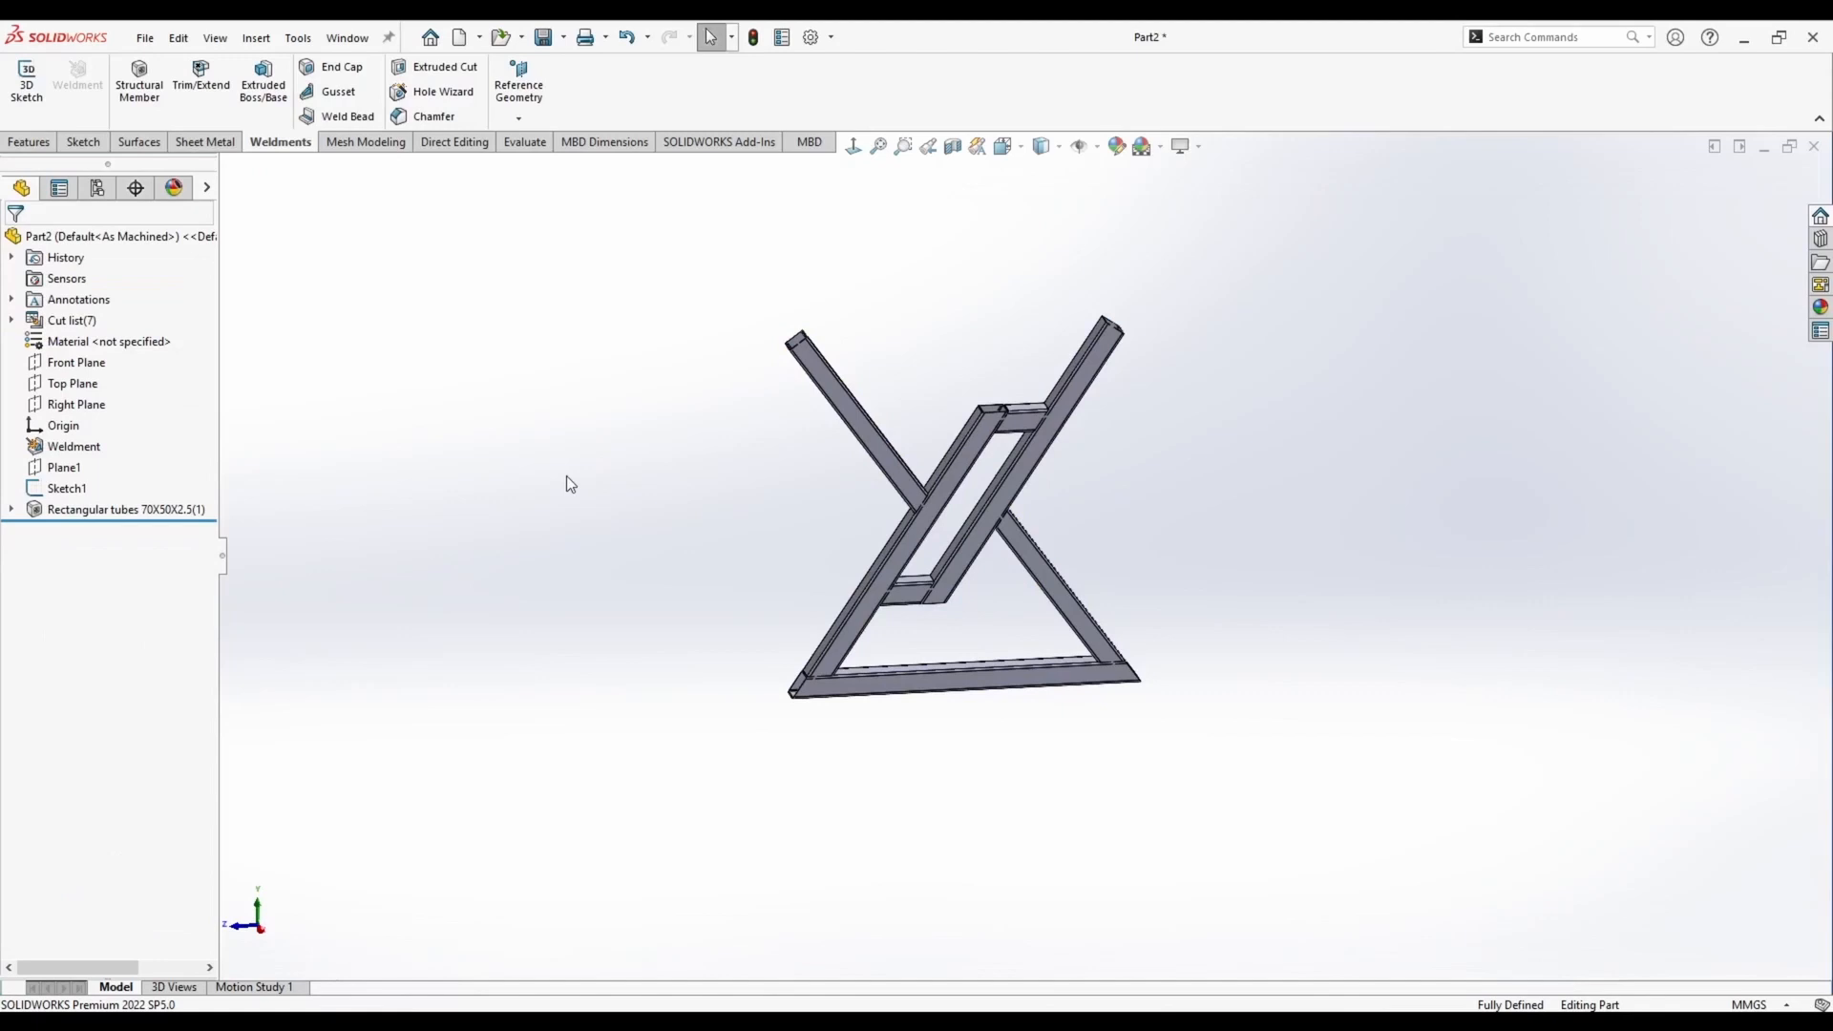
Expand the cut list and check which tube each of its items refers to
click(12, 320)
click(115, 362)
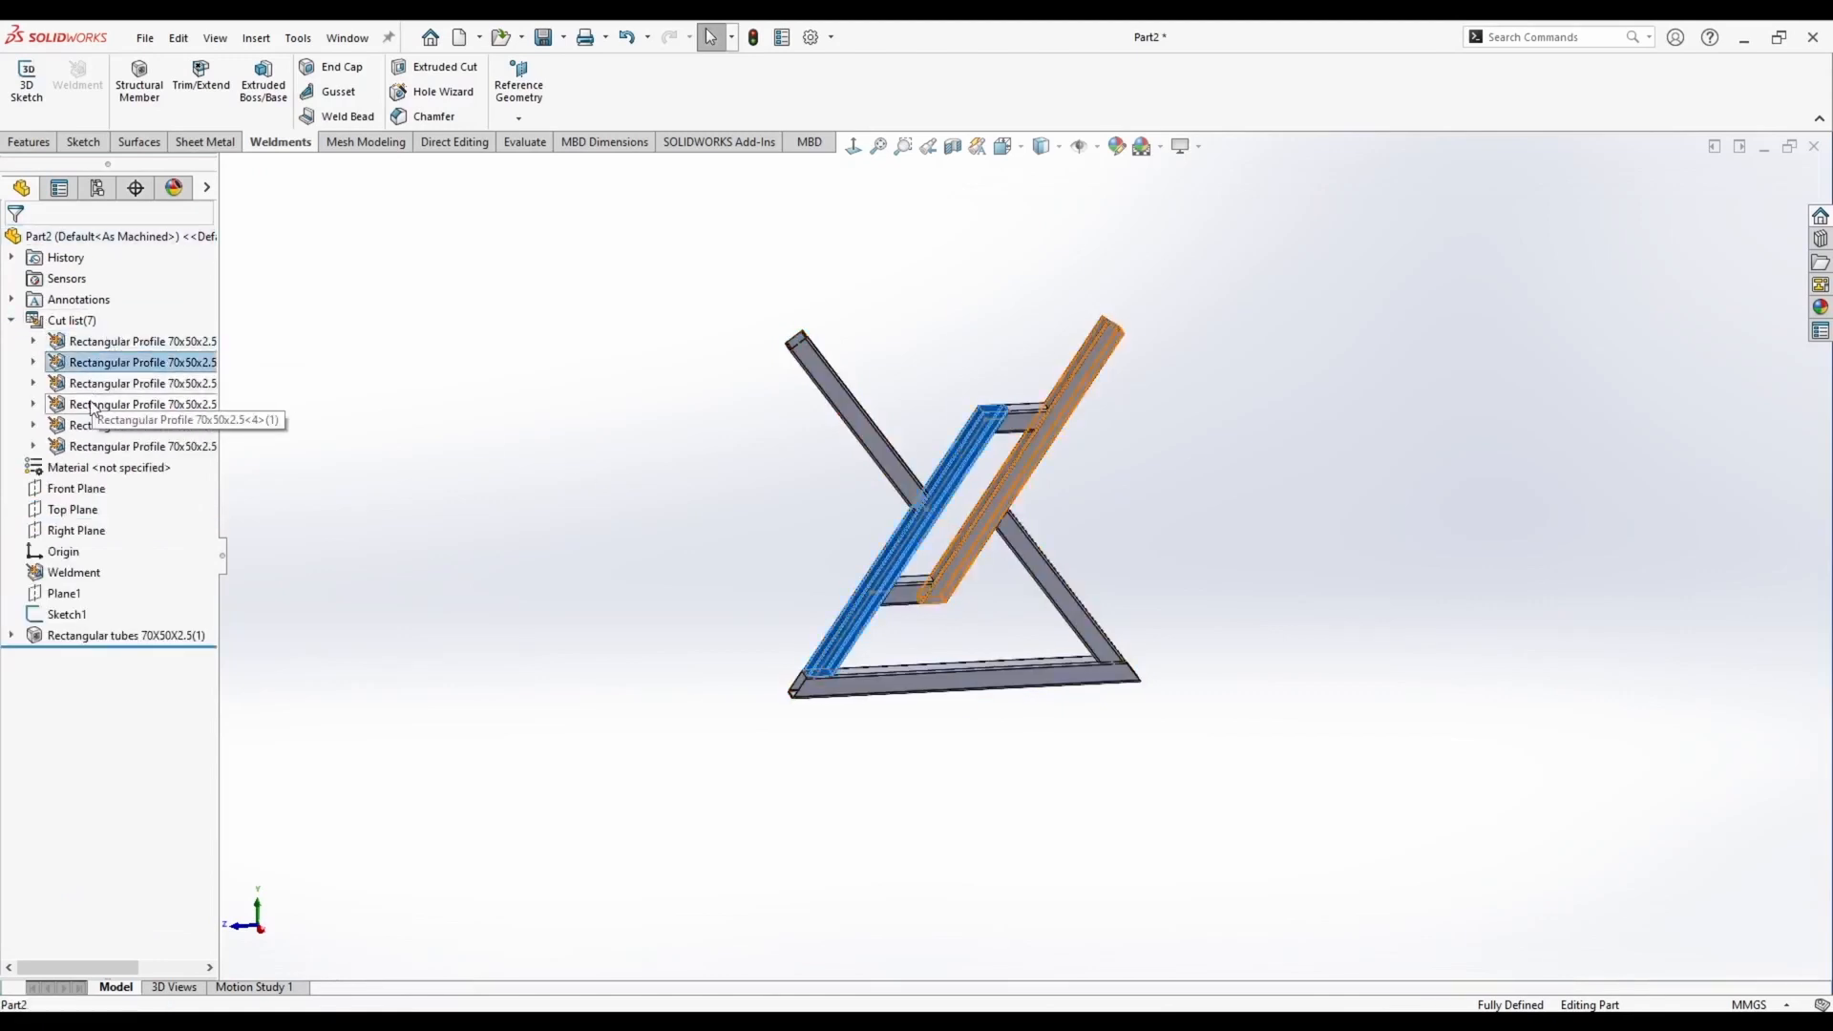
click(91, 405)
click(84, 426)
click(87, 446)
click(475, 446)
middle_drag(665, 446, 630, 458)
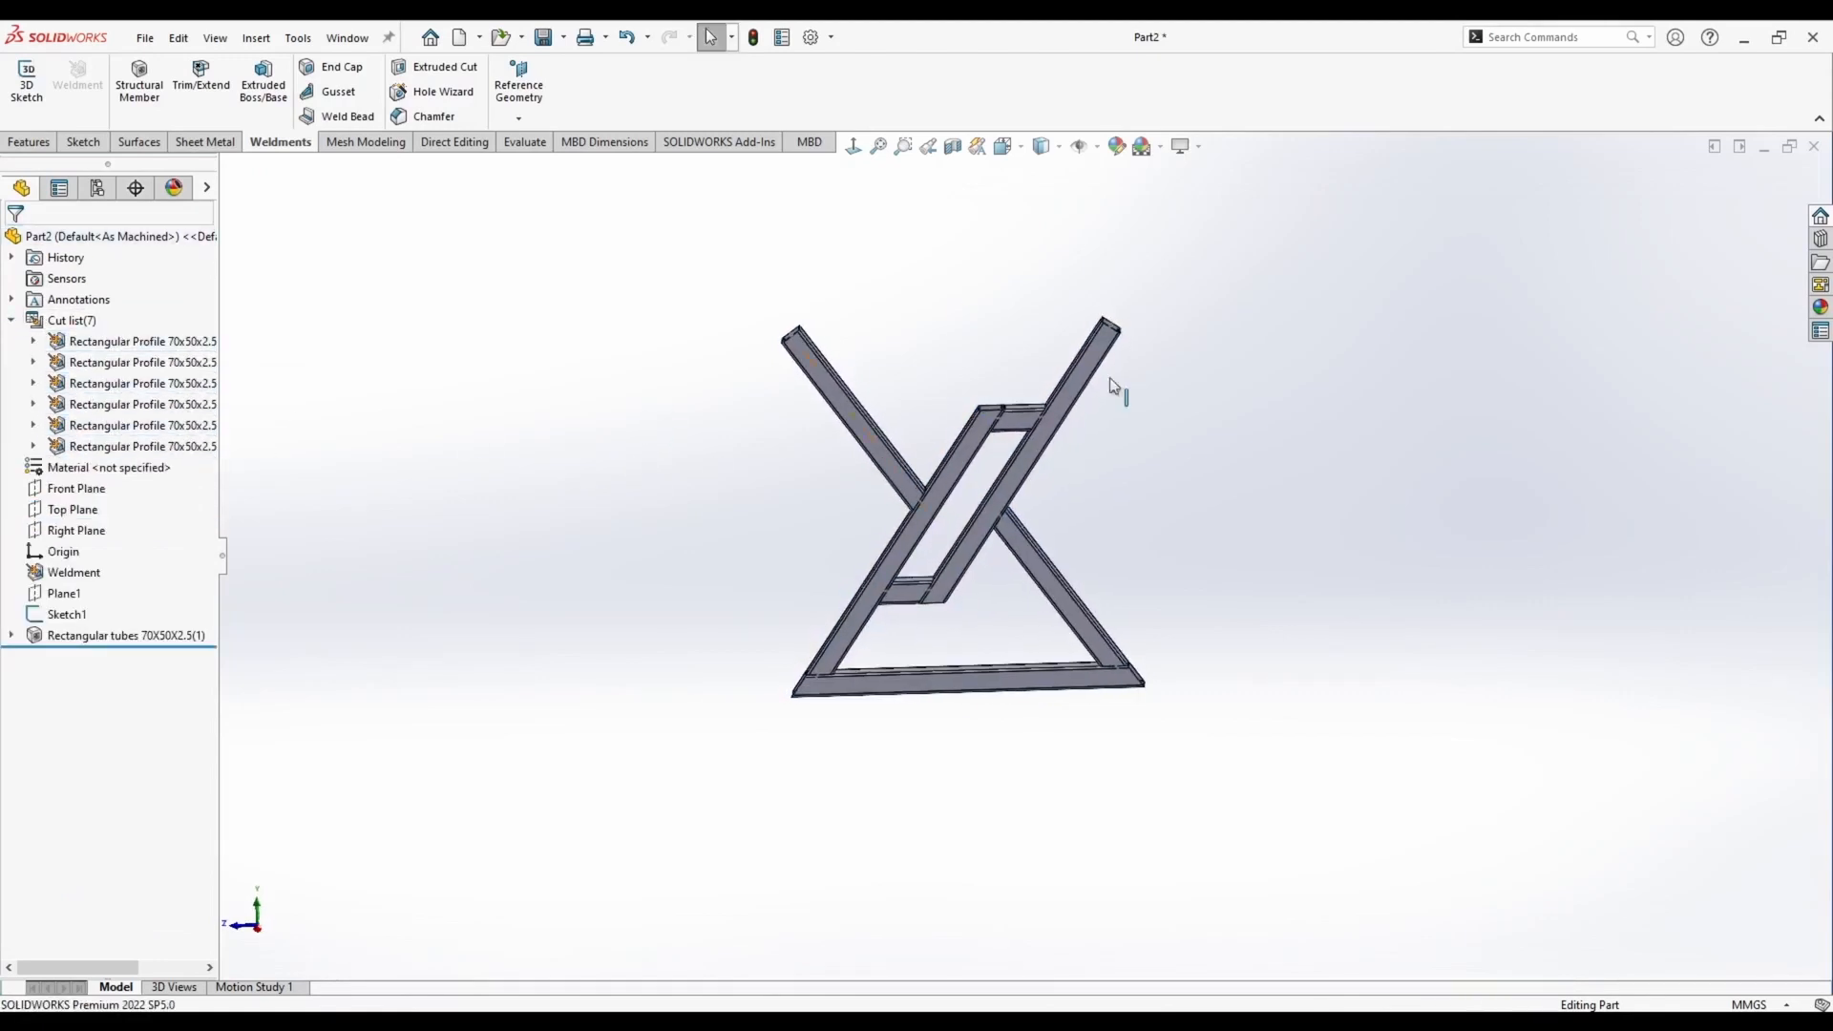
Save the part under the file name Table 1
middle_drag(970, 506, 471, 382)
key(ctrl+s)
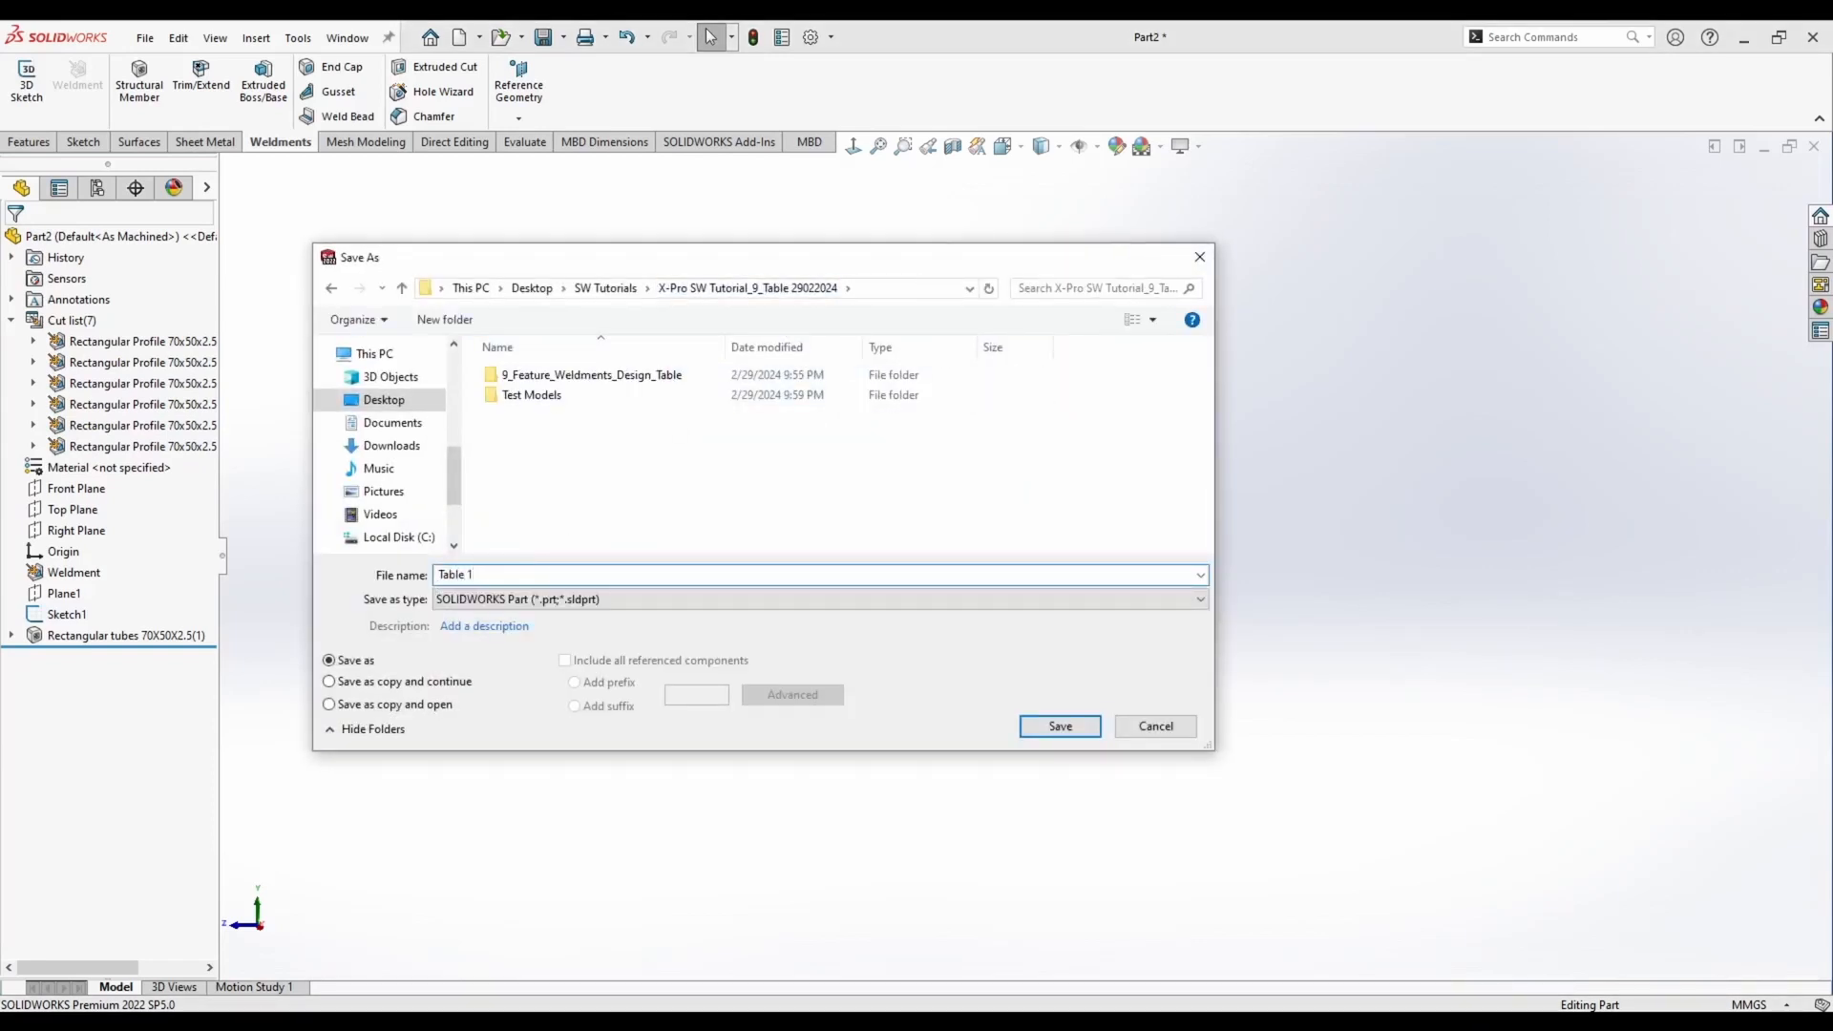
key(Return)
Create a reference plane parallel to the Top Plane through the outer corner of the left leg's upper end
middle_drag(538, 431, 582, 506)
scroll(827, 438, down, 3)
key(space)
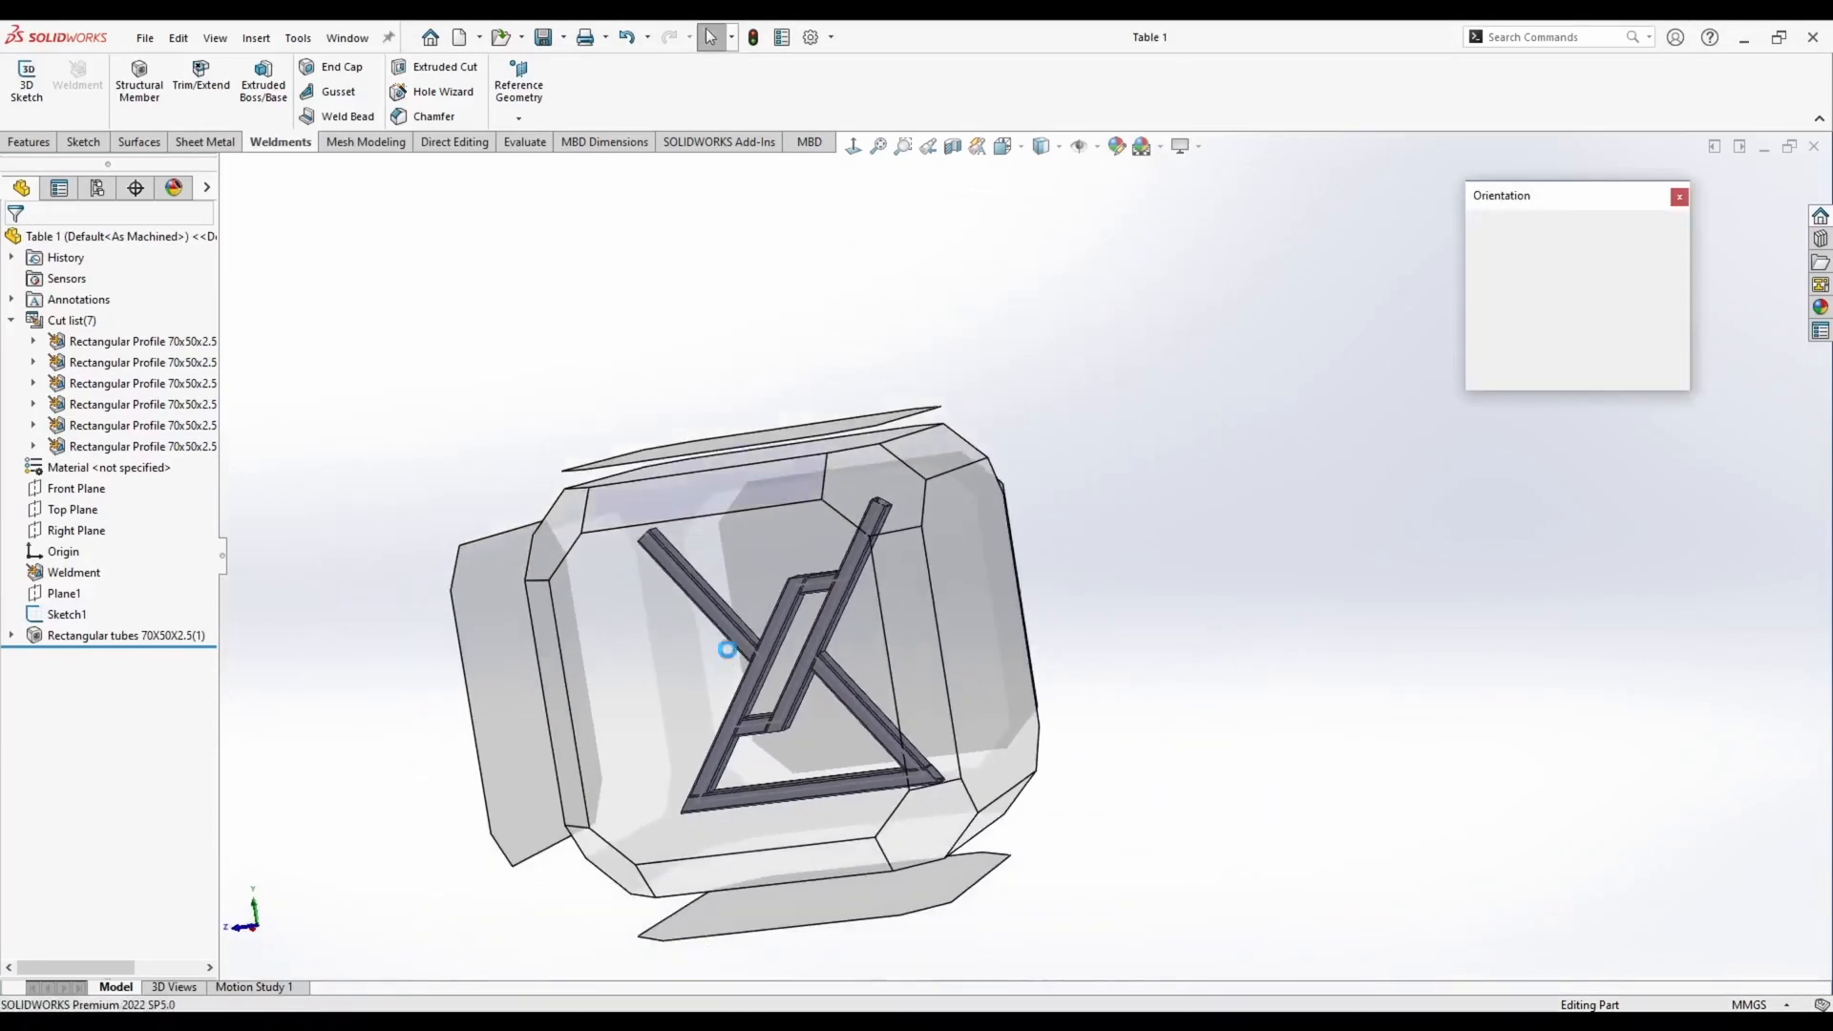
click(727, 649)
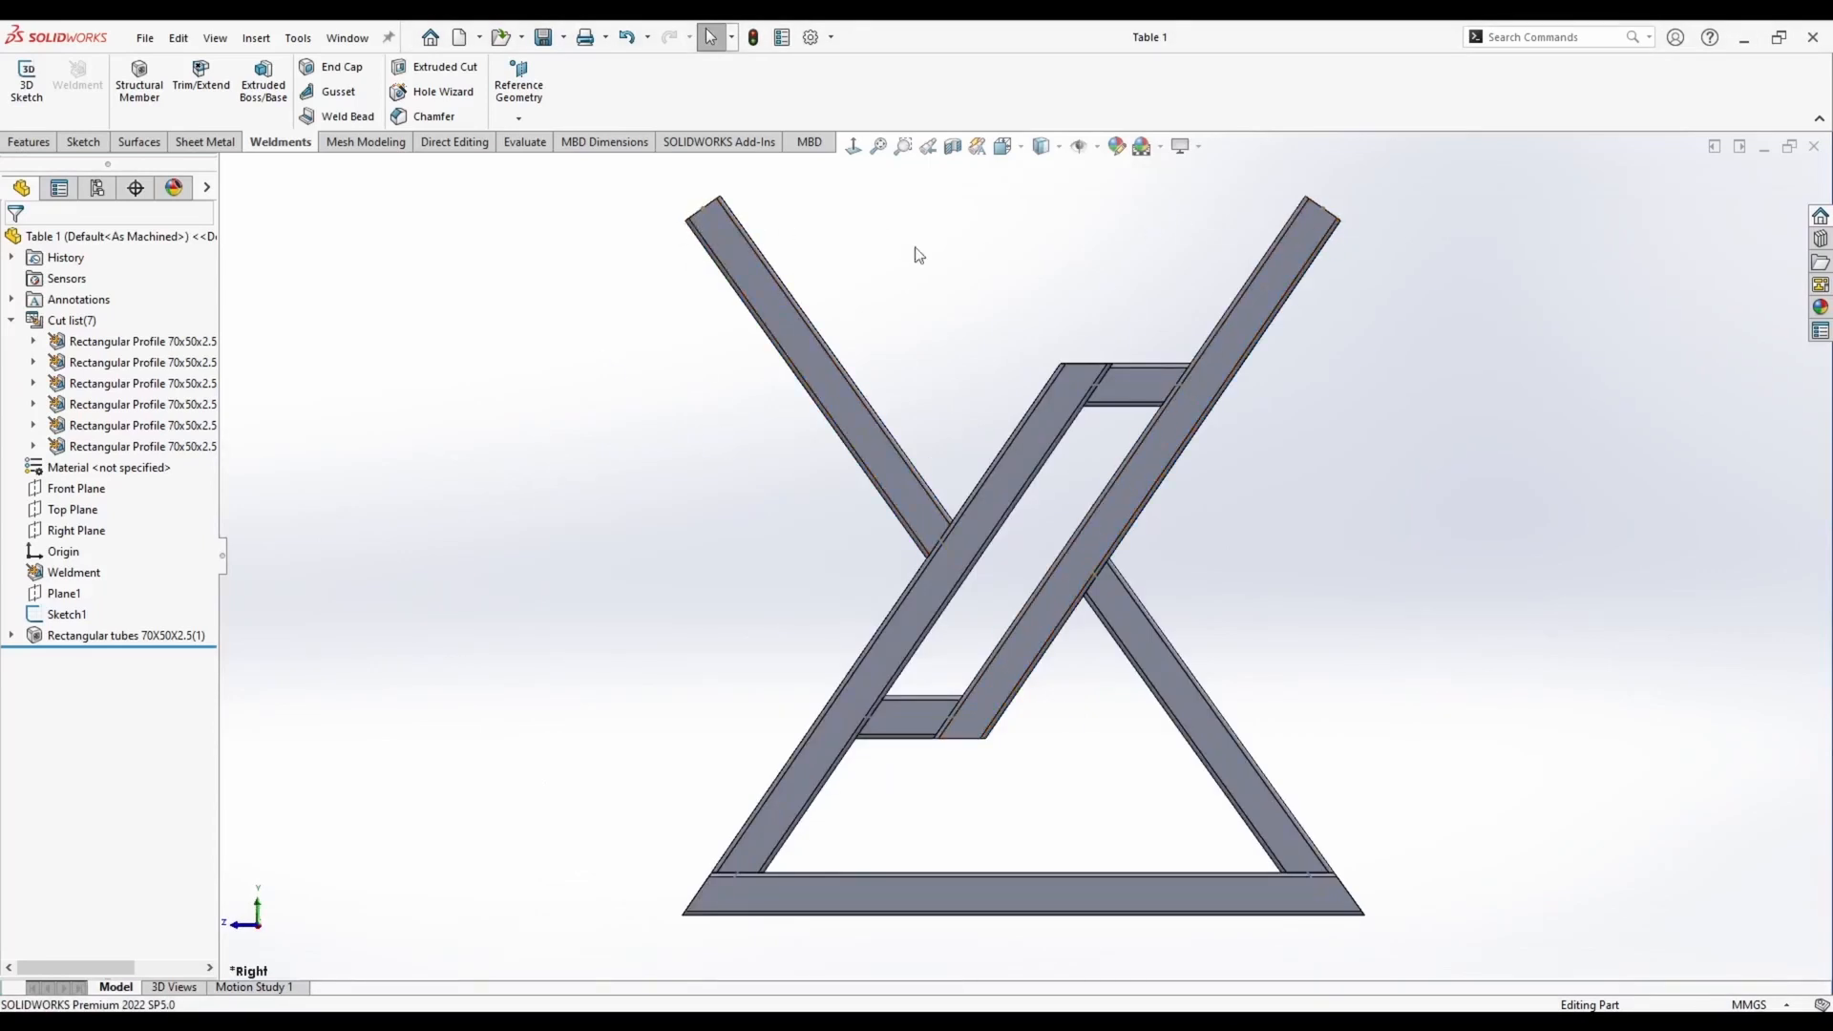
mouse_move(913, 254)
middle_down()
mouse_move(986, 315)
mouse_move(903, 240)
middle_up()
middle_drag(1106, 352, 777, 761)
click(73, 509)
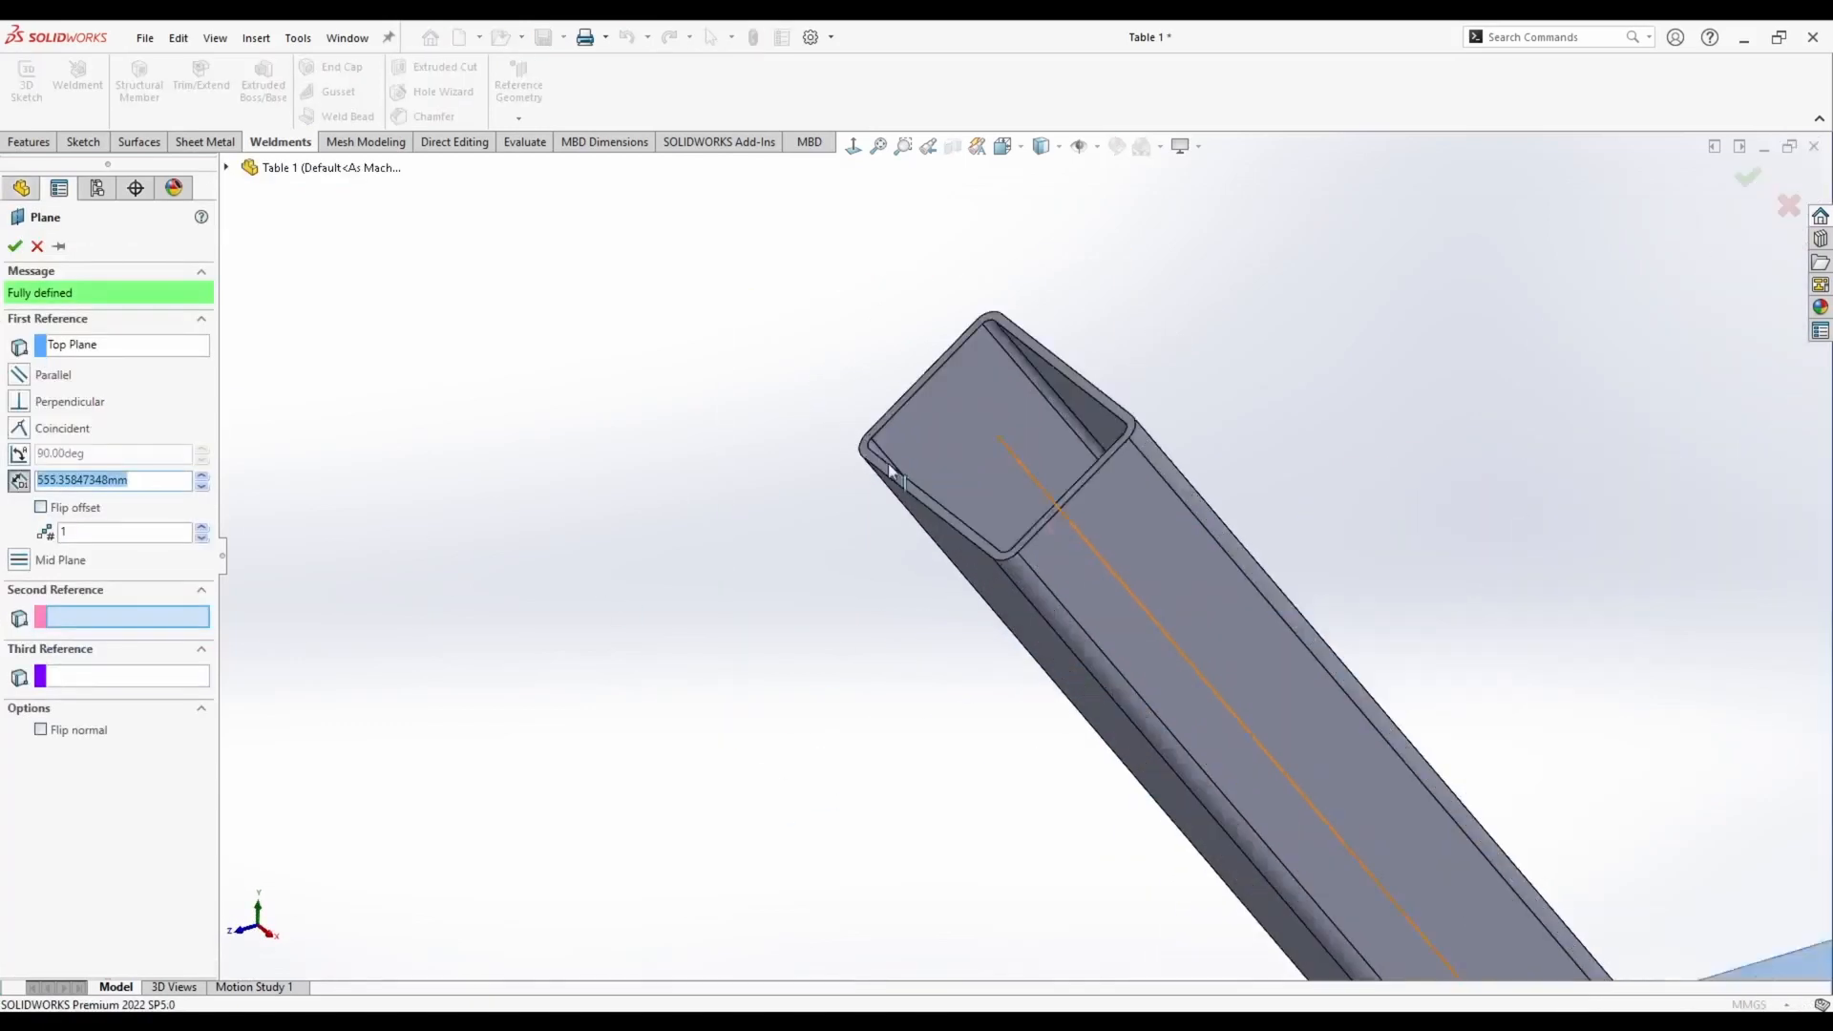
click(941, 525)
middle_drag(942, 524, 830, 562)
key(space)
click(772, 469)
scroll(687, 205, down, 4)
scroll(1187, 358, up, 3)
scroll(668, 429, down, 7)
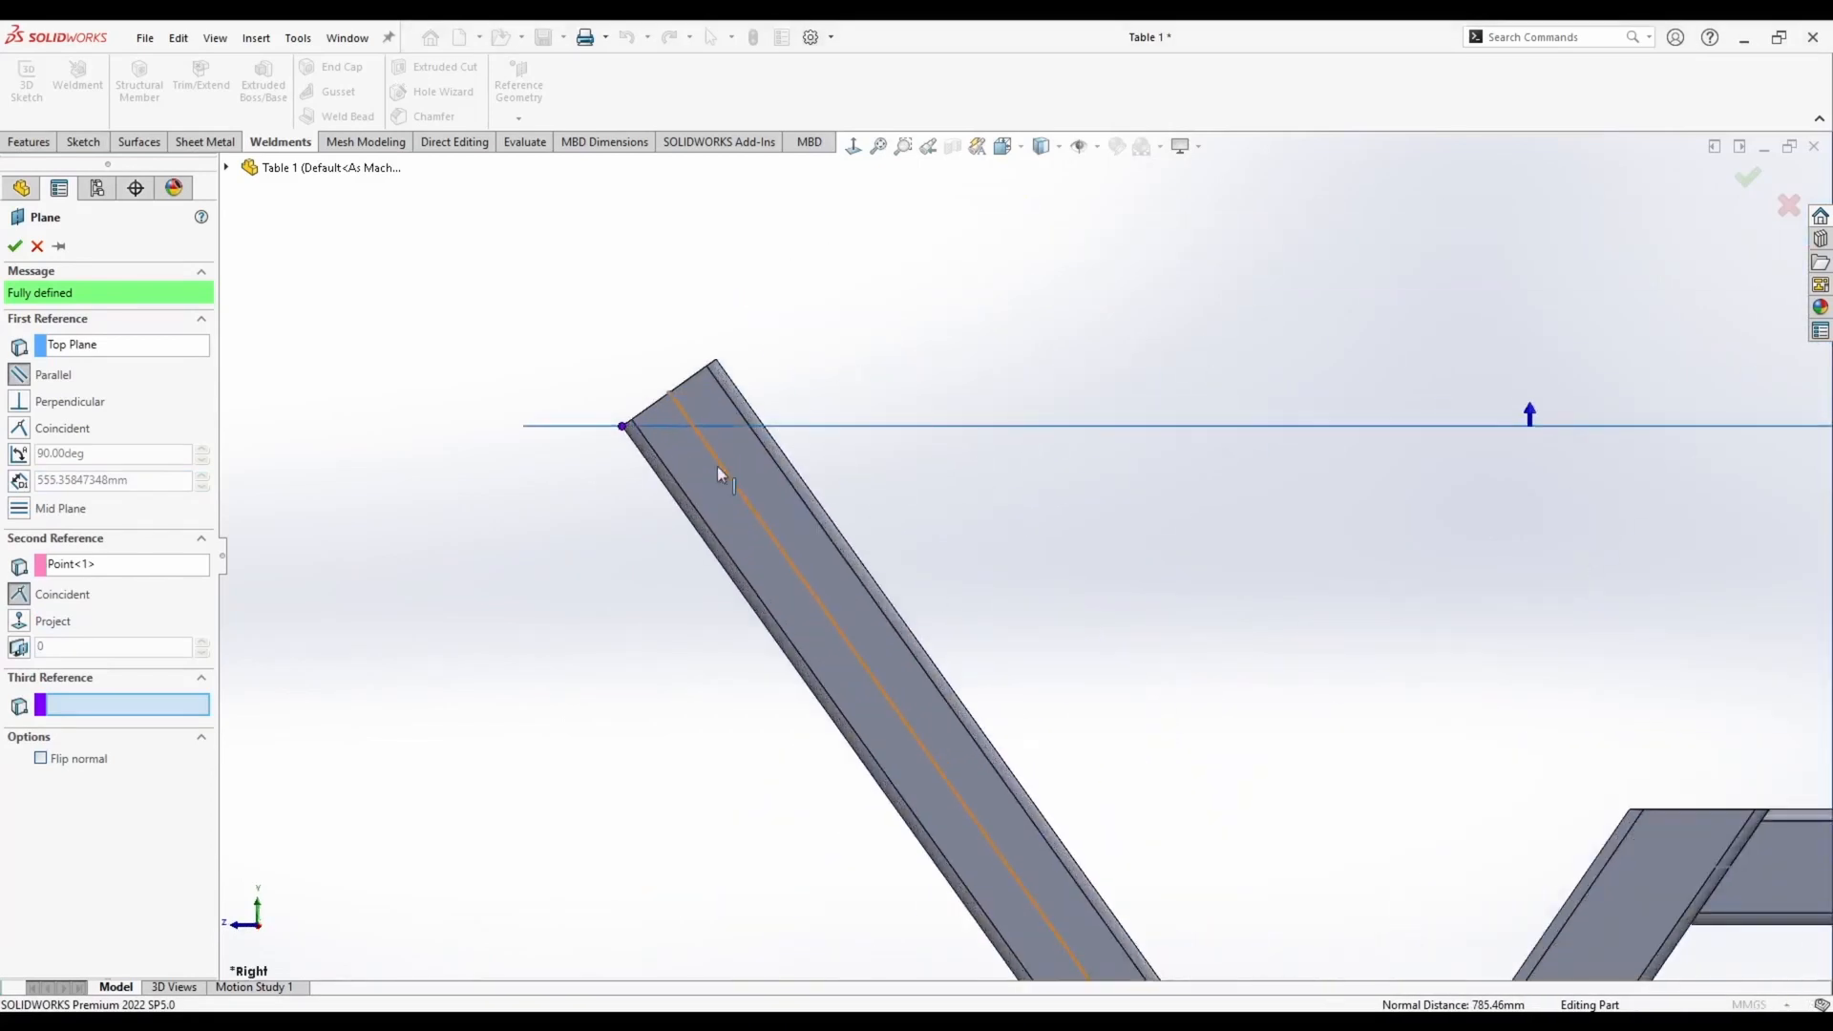
scroll(1022, 556, up, 9)
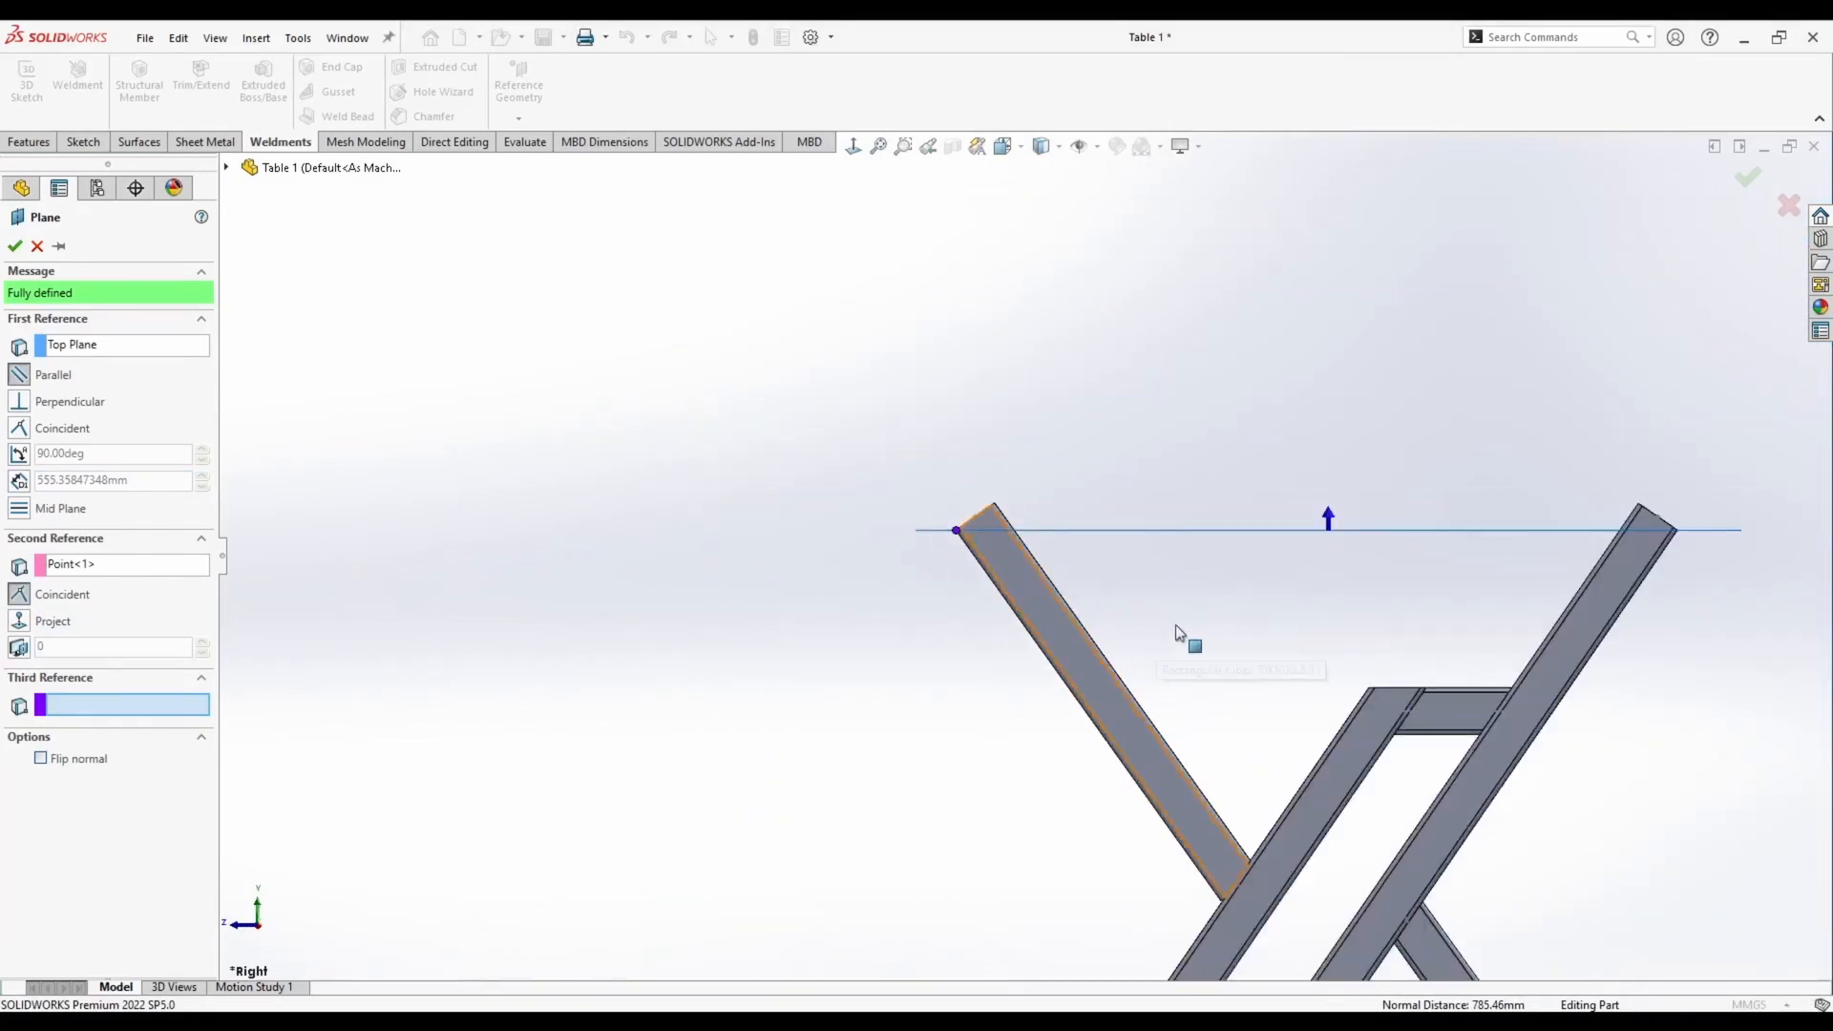
middle_drag(434, 511, 498, 537)
click(15, 247)
Trim the upper ends of the two outer legs with Trim/Extend, using the new plane as the face/plane trimming boundary
middle_drag(765, 601, 746, 548)
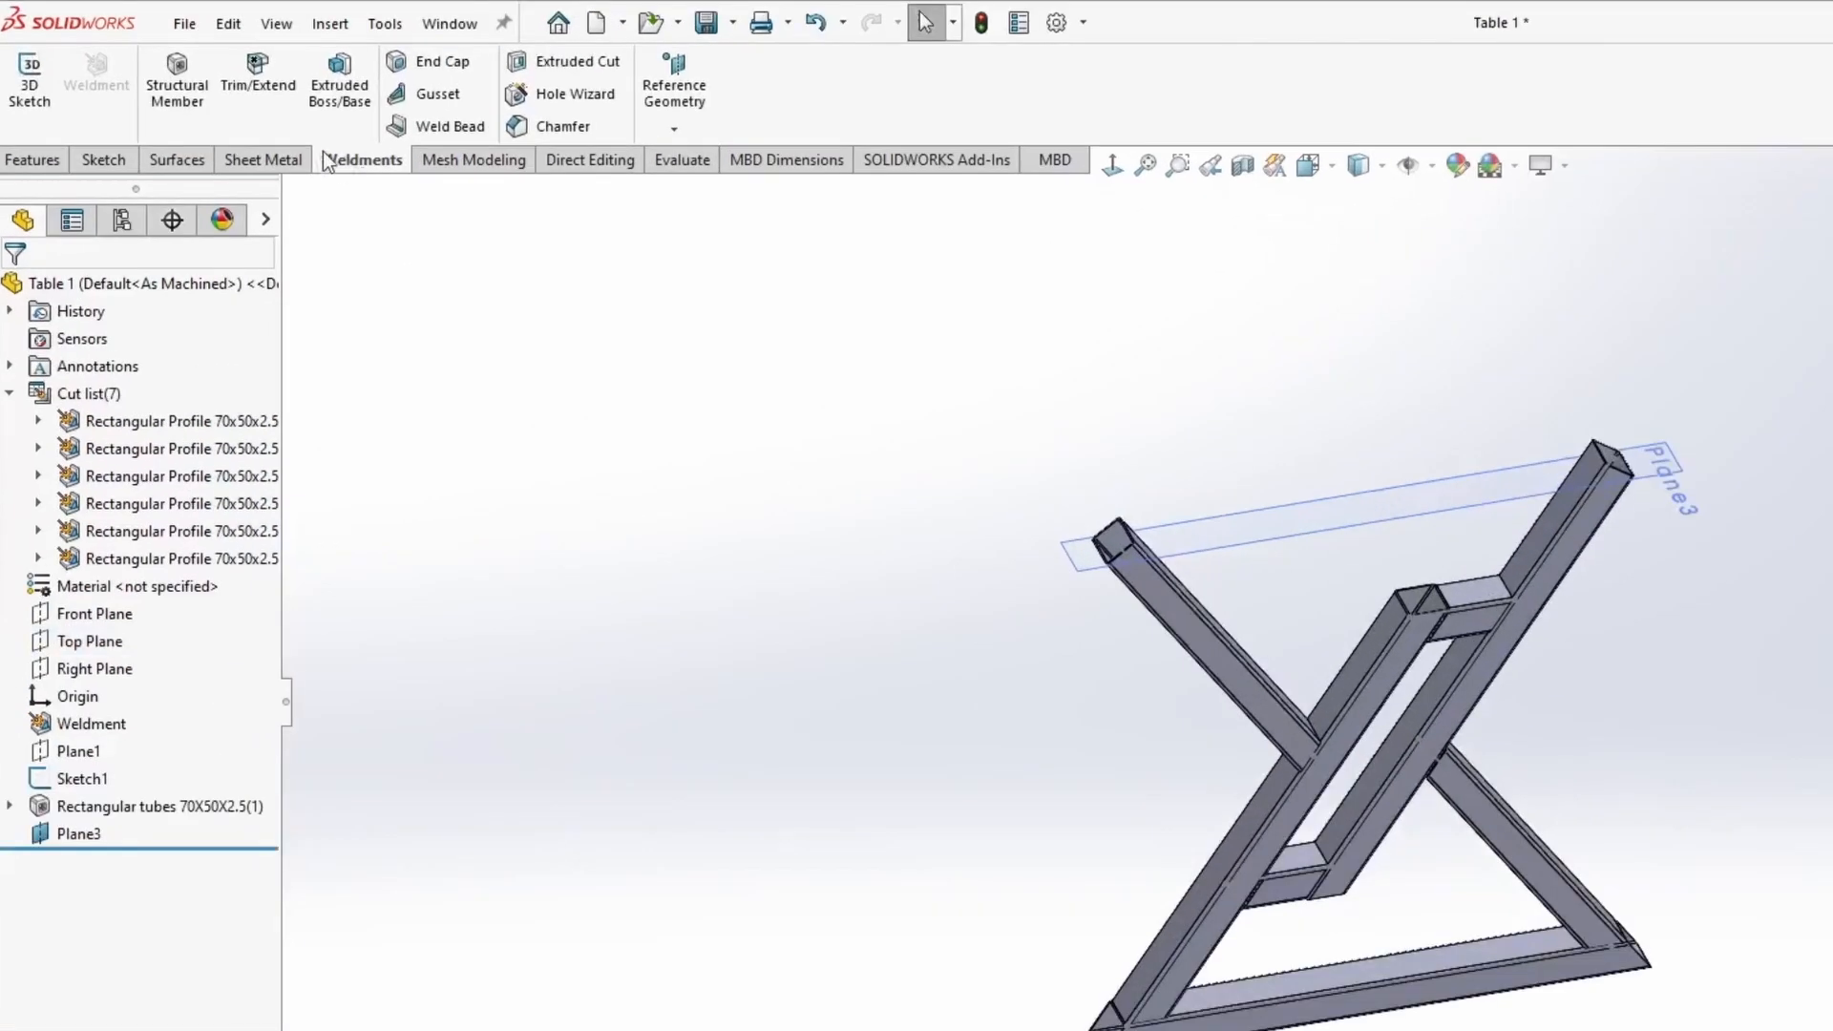
click(256, 89)
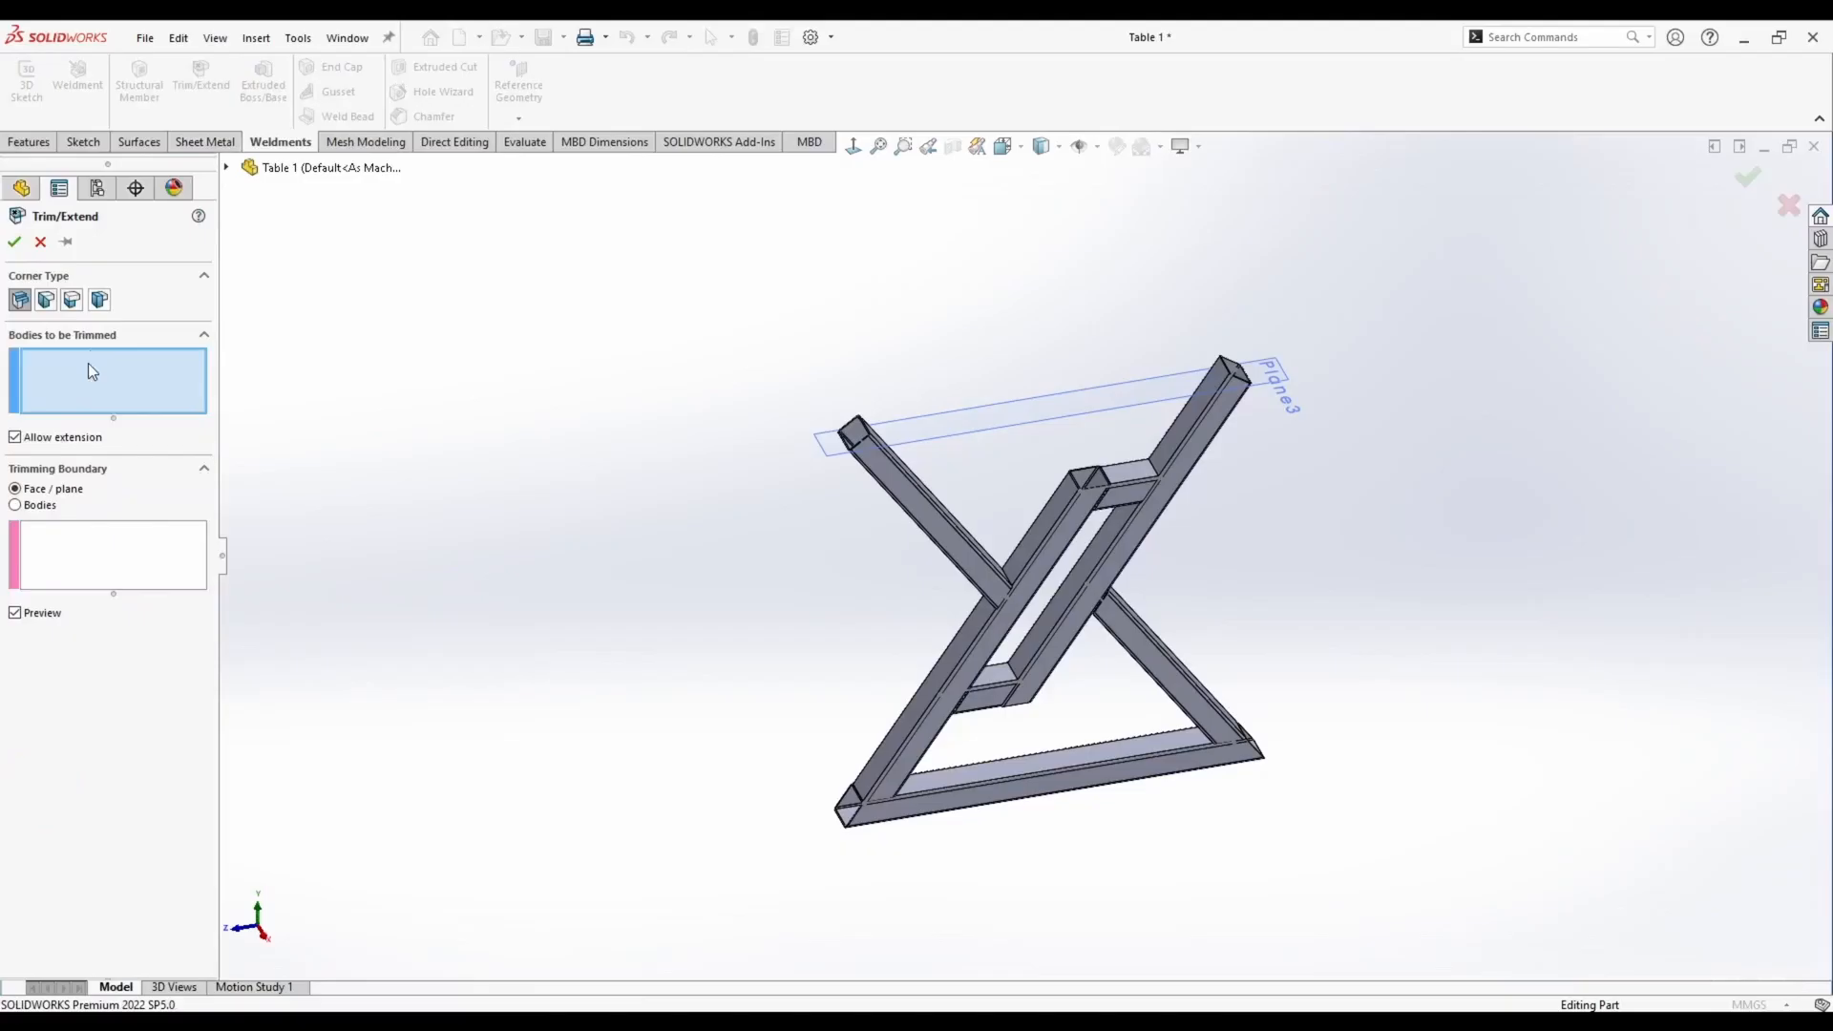
click(931, 516)
click(1160, 468)
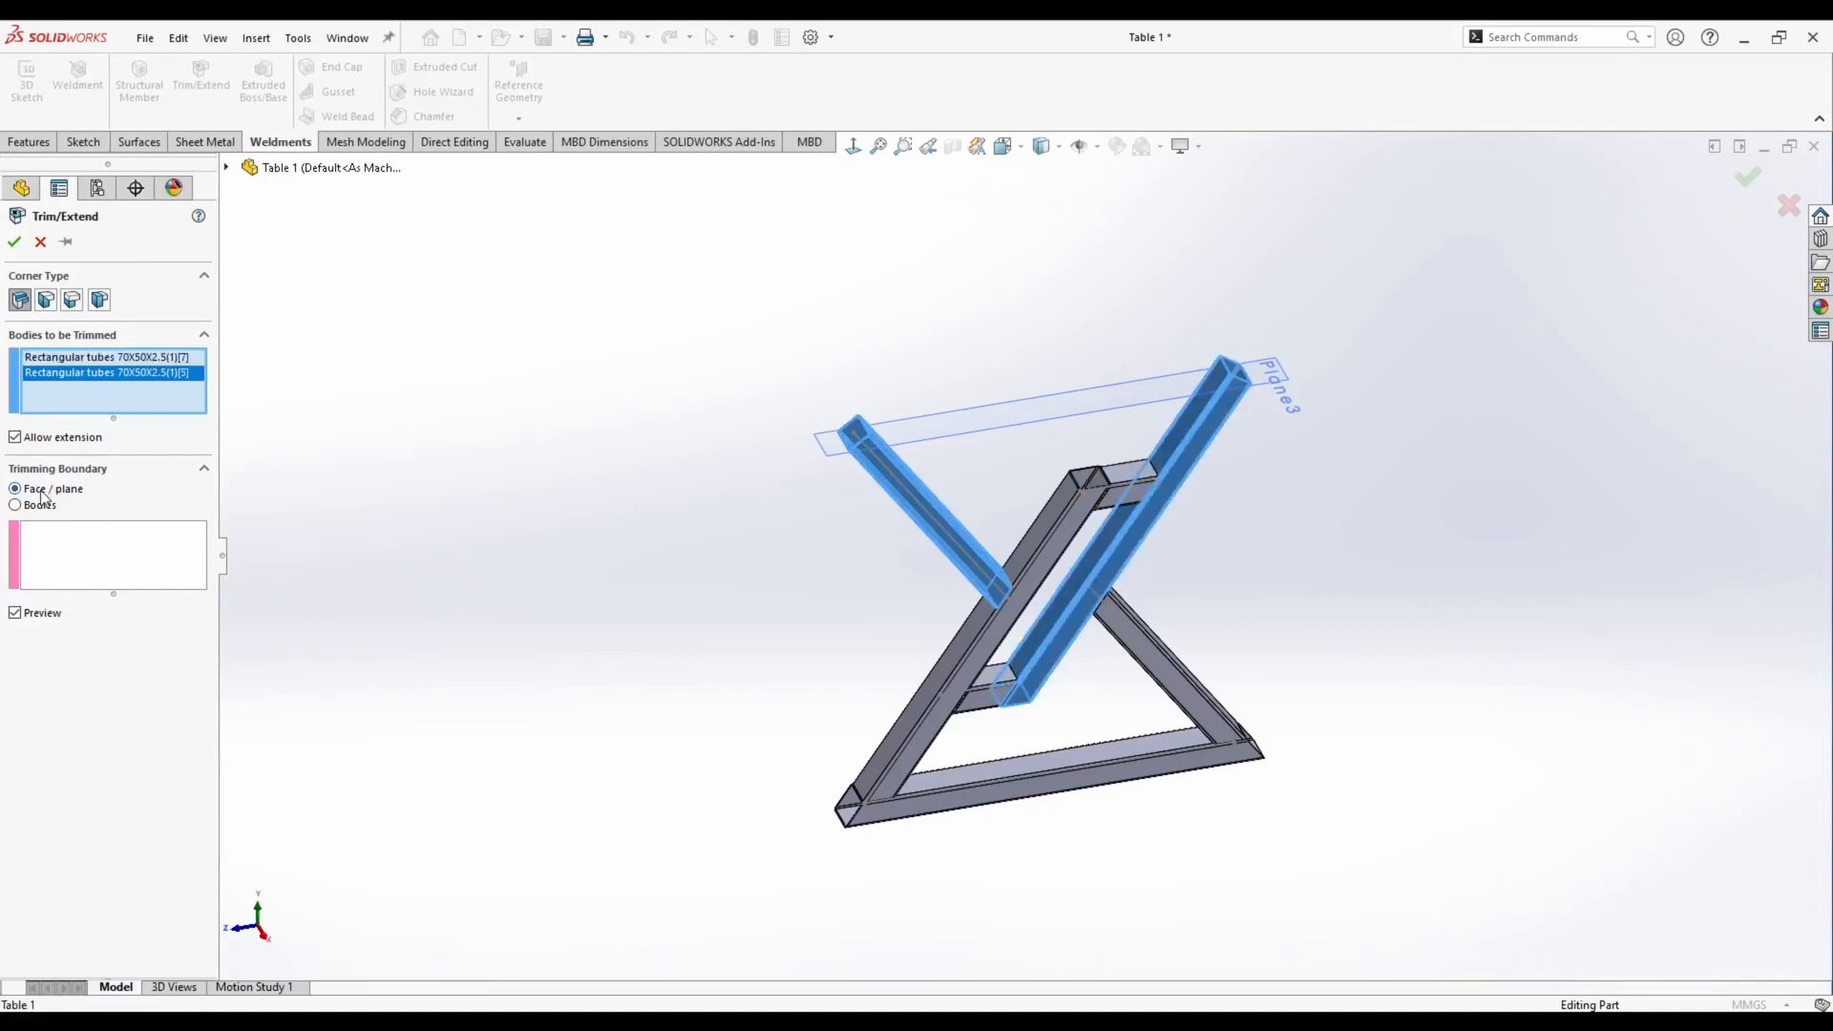
click(63, 530)
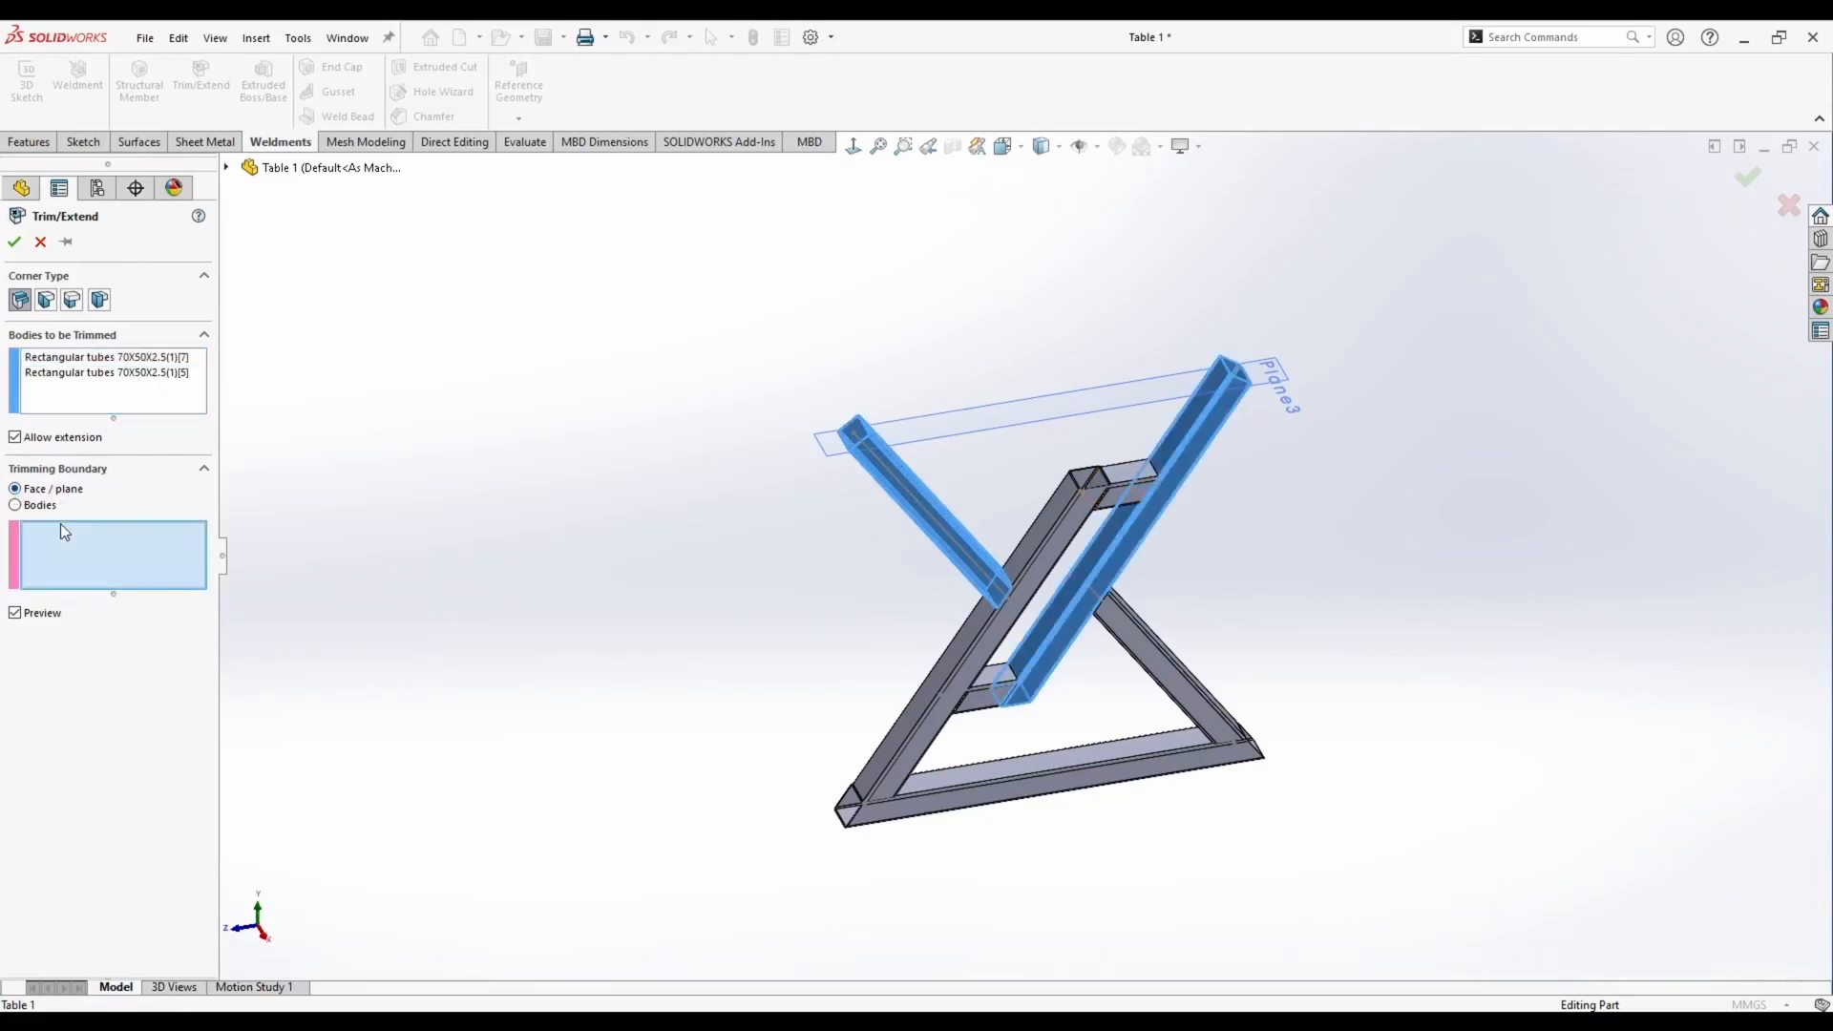
click(1057, 420)
middle_drag(936, 530, 891, 361)
scroll(911, 393, down, 3)
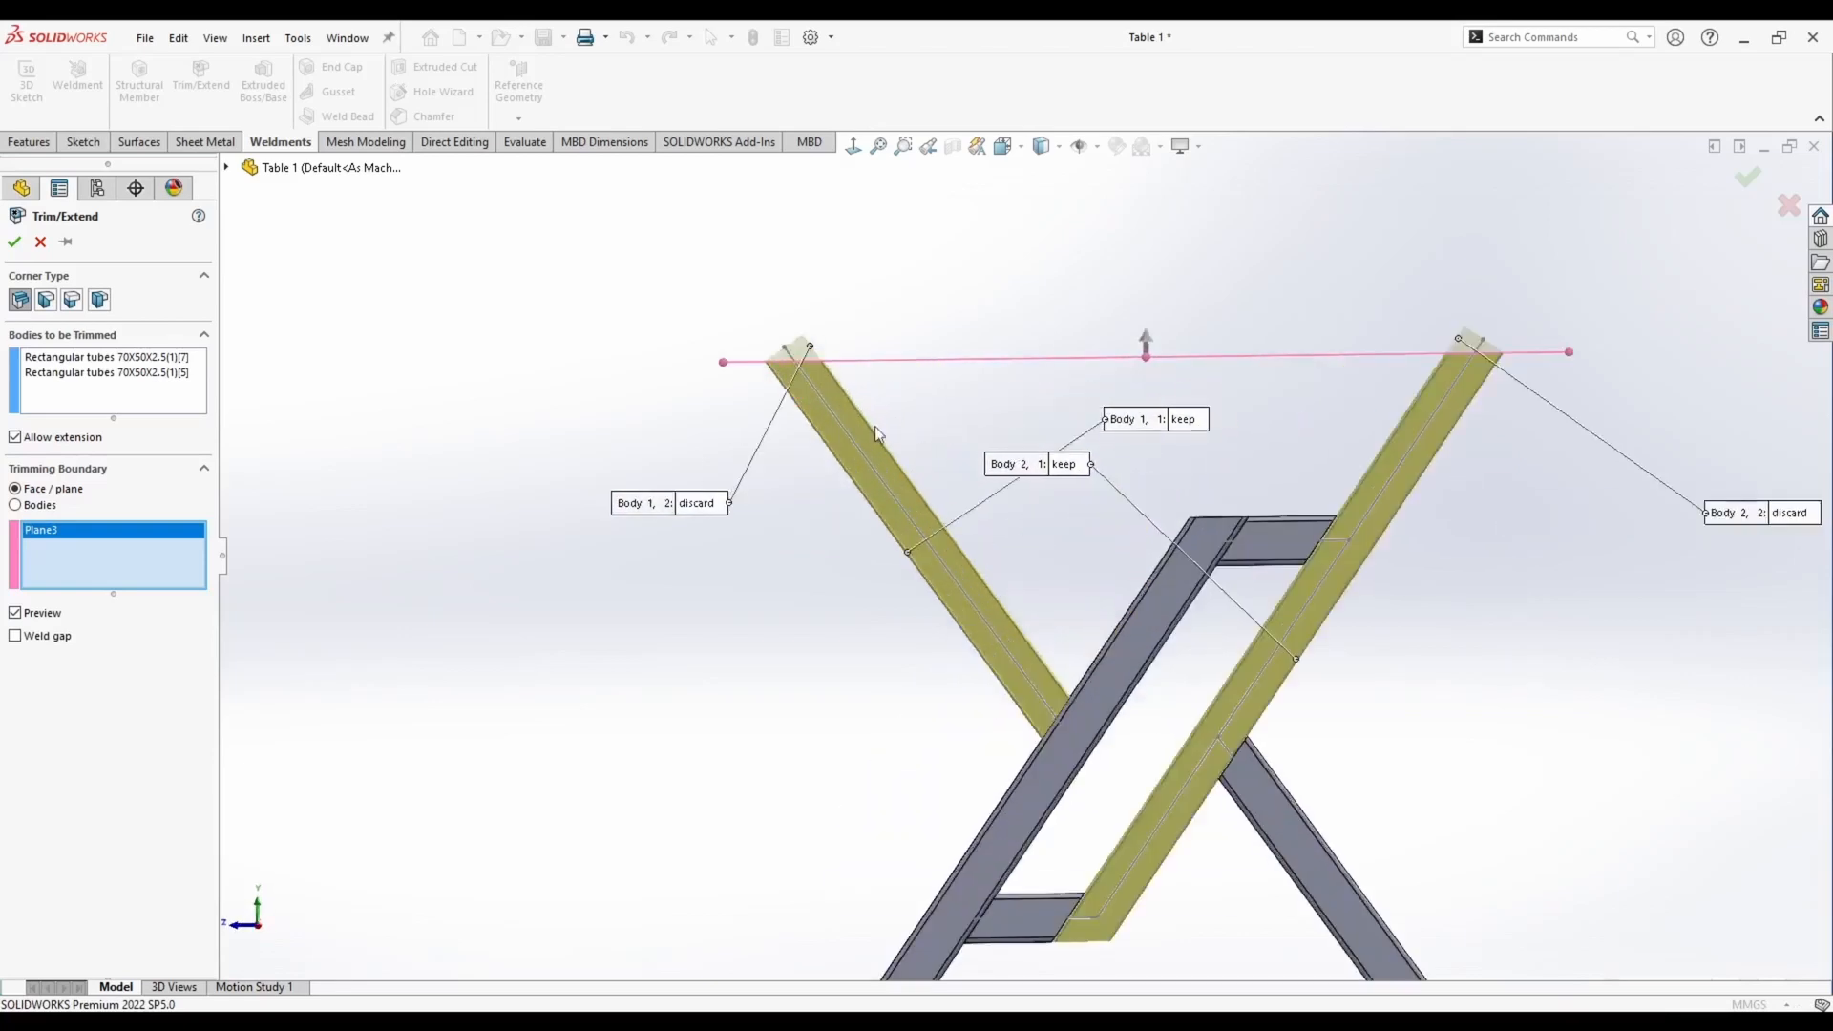
scroll(1387, 542, up, 4)
scroll(1592, 534, down, 3)
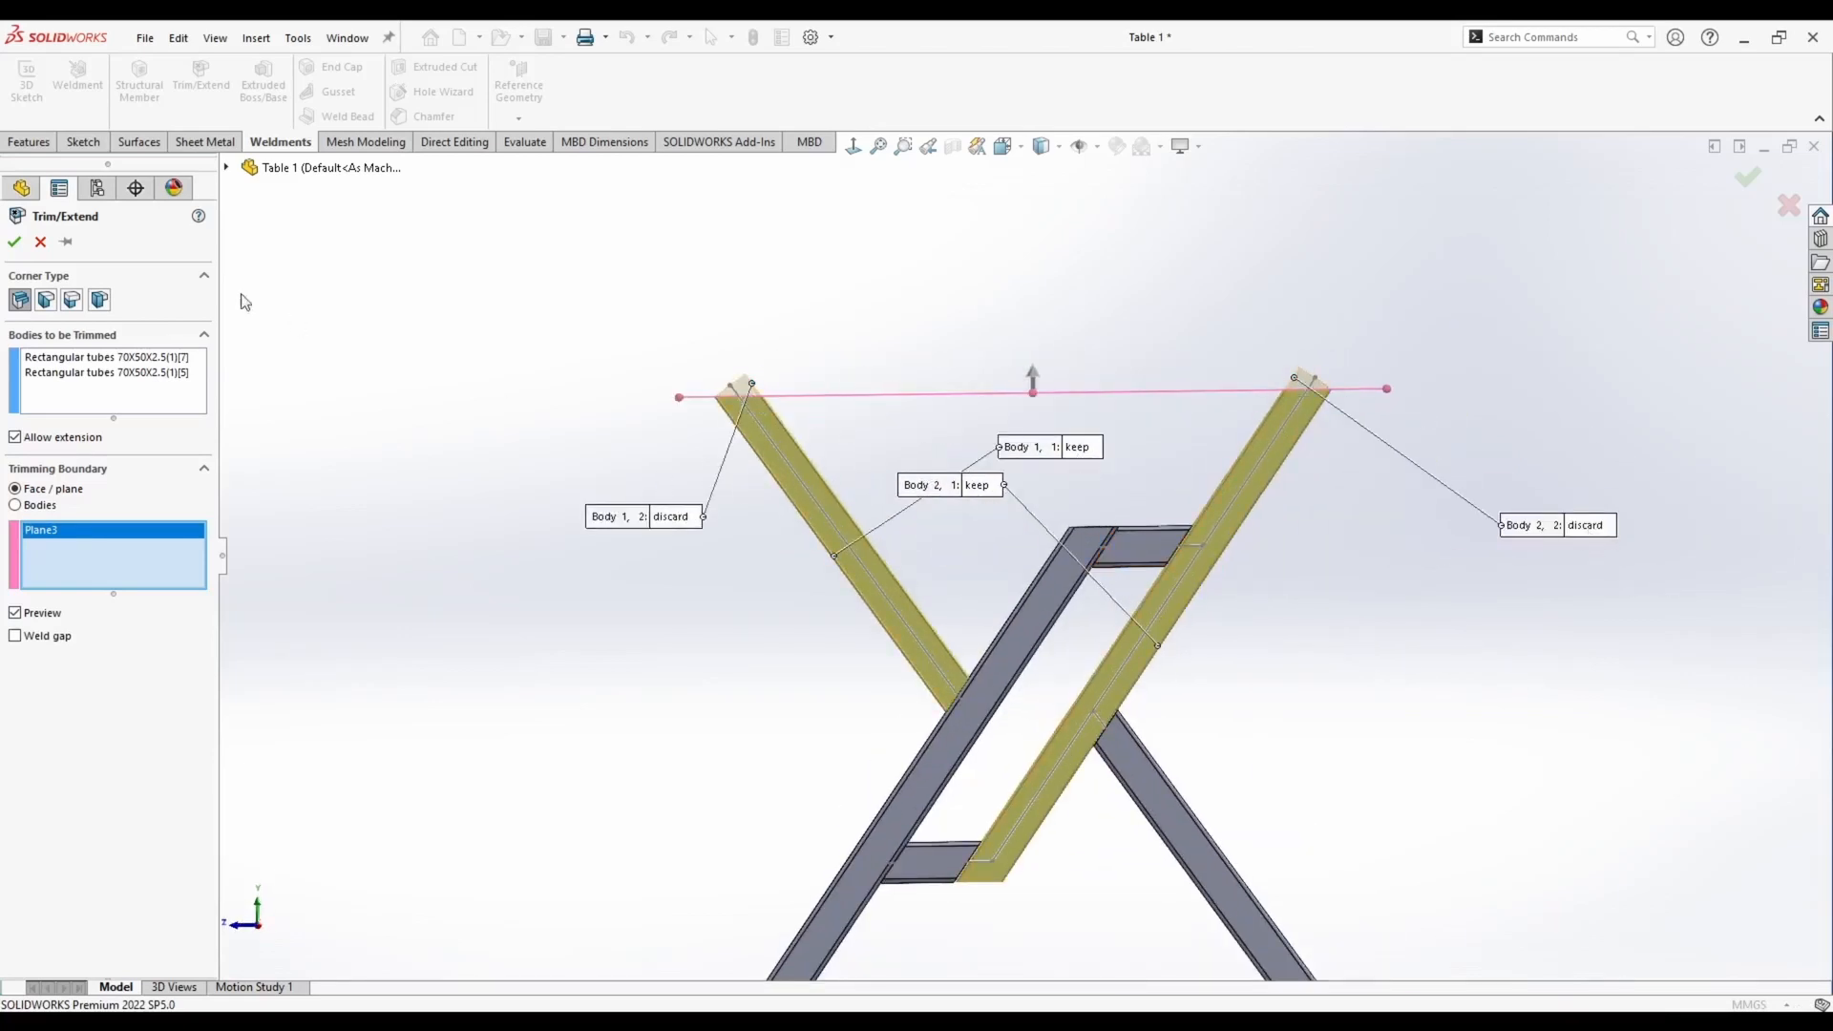
click(10, 240)
Sketch an 850 x 100 mm center rectangle on the plane at the leg tops, centred on the frame
middle_drag(994, 516, 919, 506)
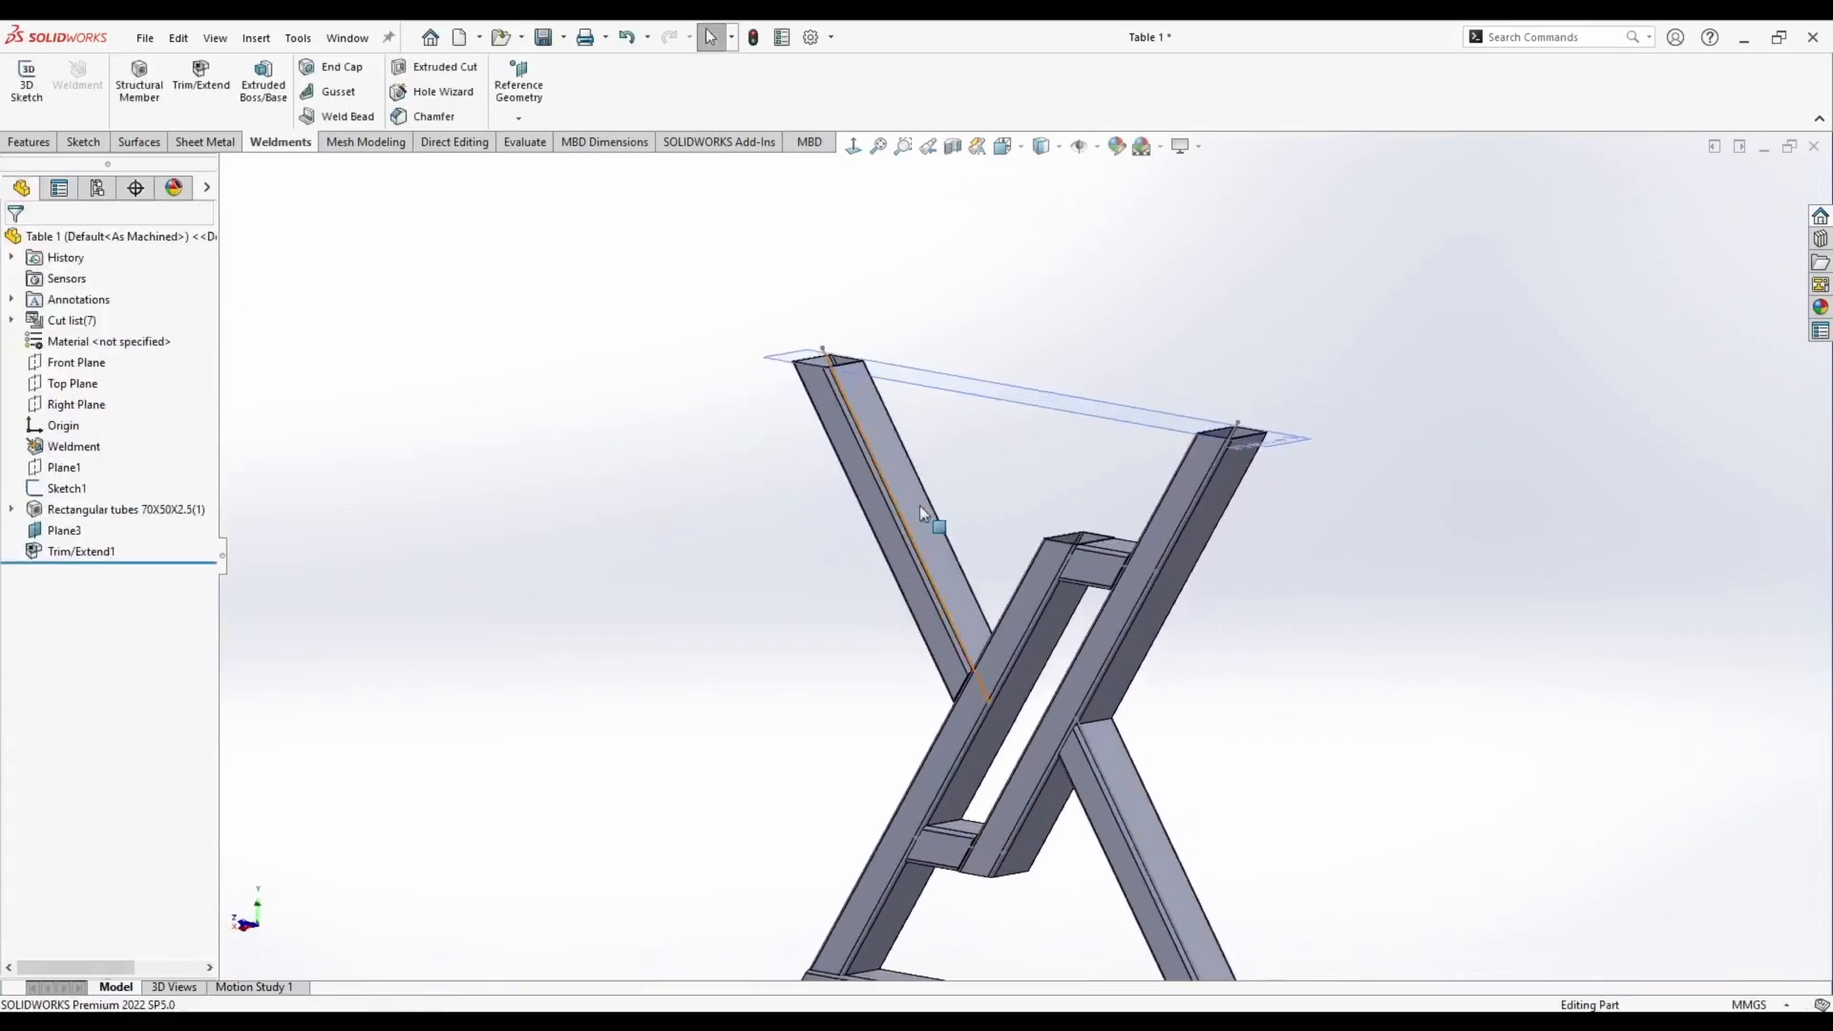
middle_drag(835, 364, 1007, 553)
middle_drag(753, 512, 968, 392)
right_click(987, 389)
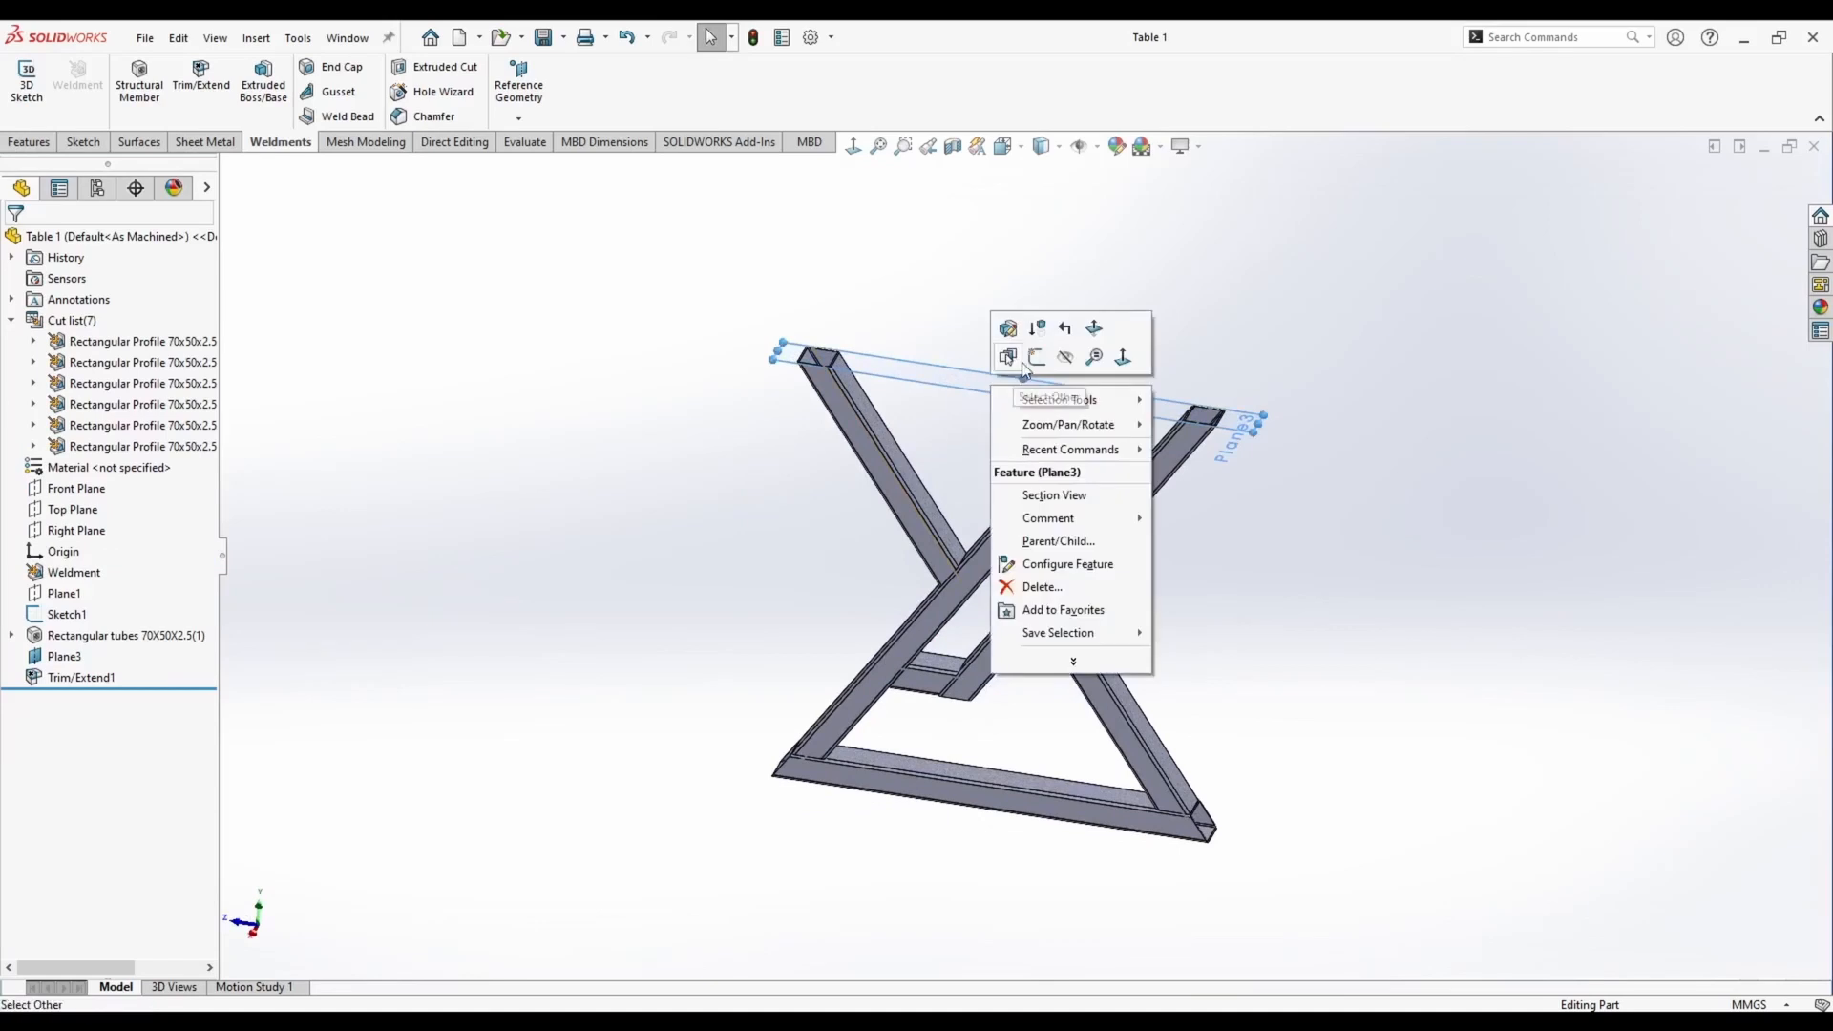
click(1035, 359)
key(space)
click(800, 525)
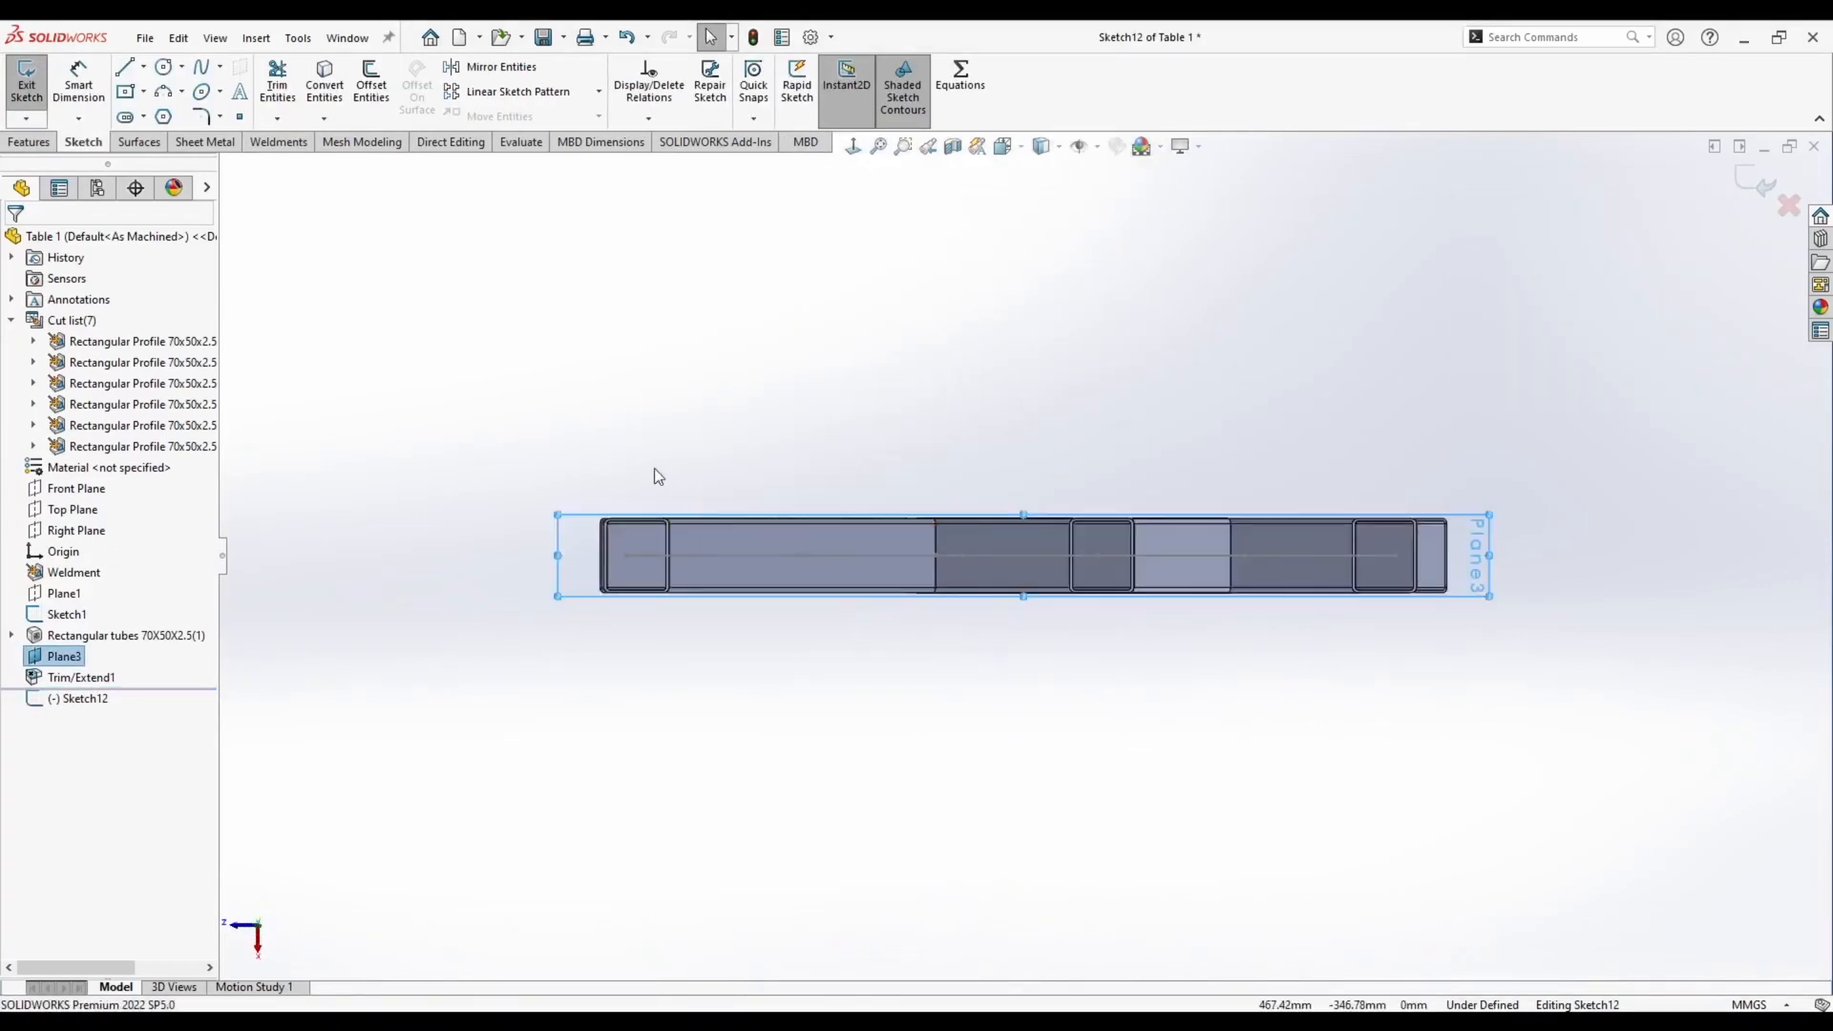
right_drag(655, 467, 763, 473)
click(1023, 555)
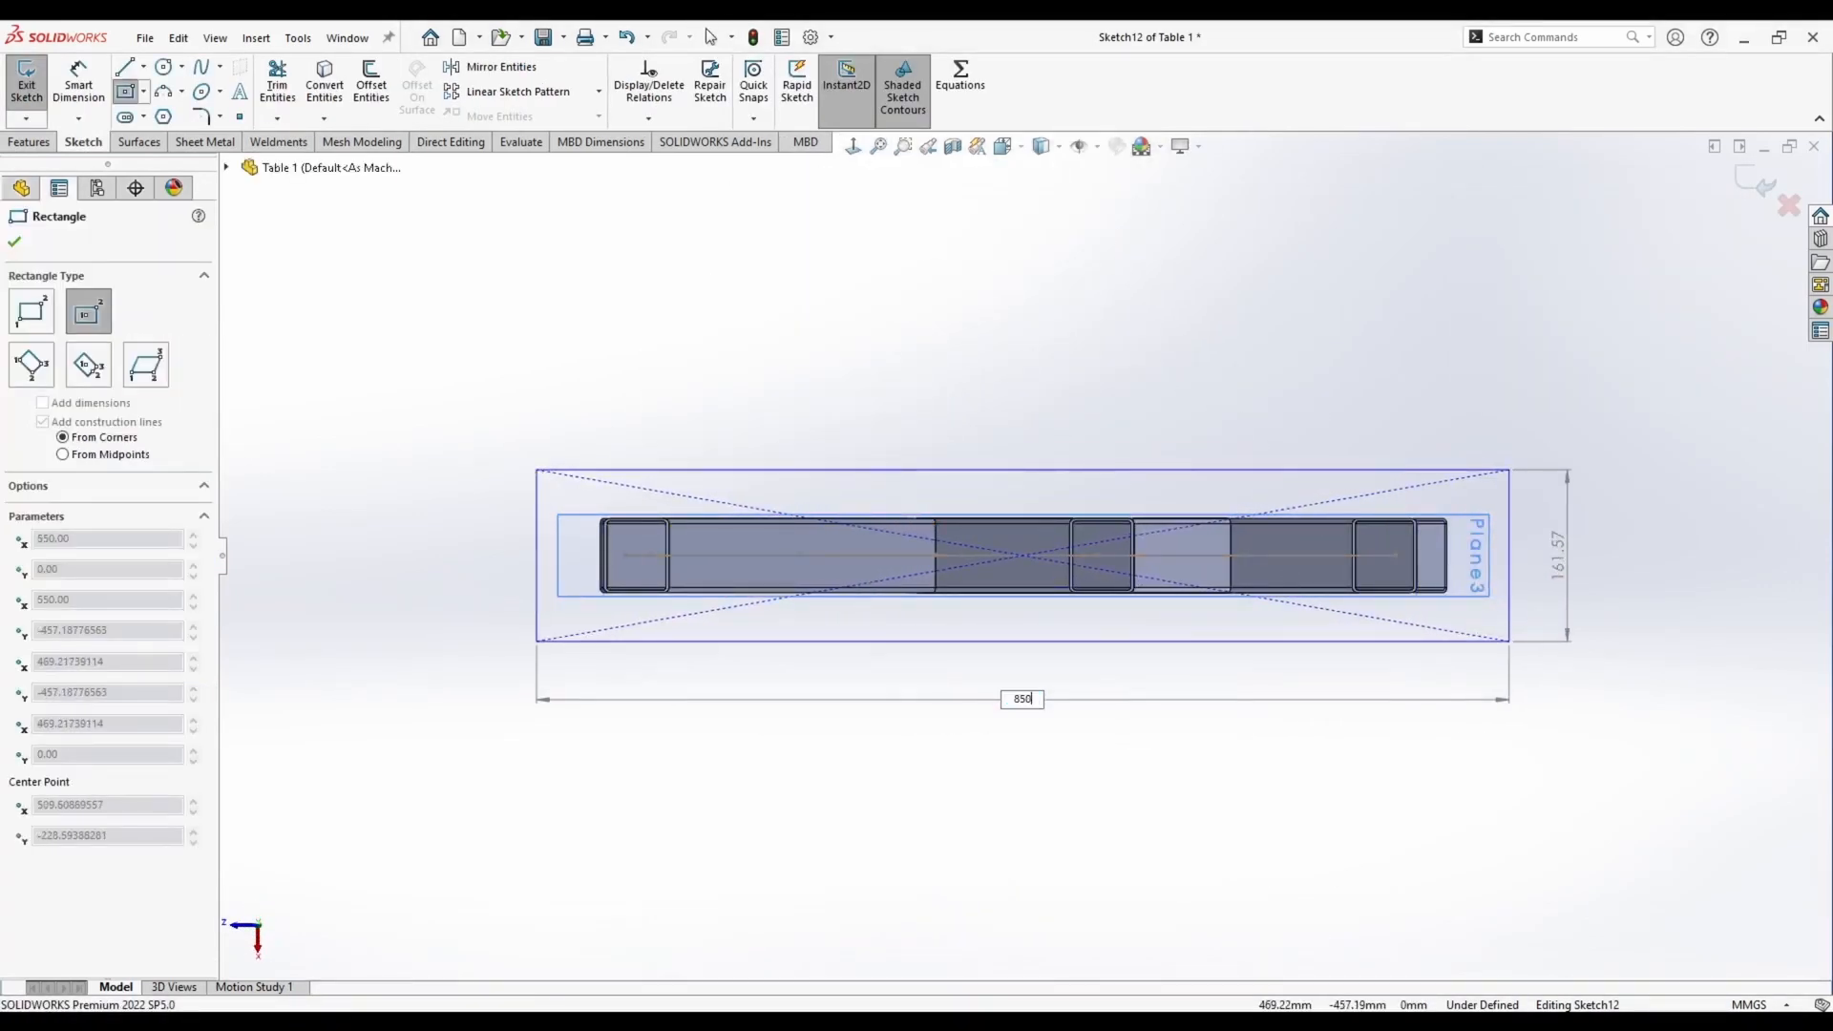
key(Return)
text(100)
key(Return)
Draw a second center rectangle just inside the 850 x 100 mm one and convert its four sides to construction lines
click(1023, 556)
scroll(595, 535, down, 4)
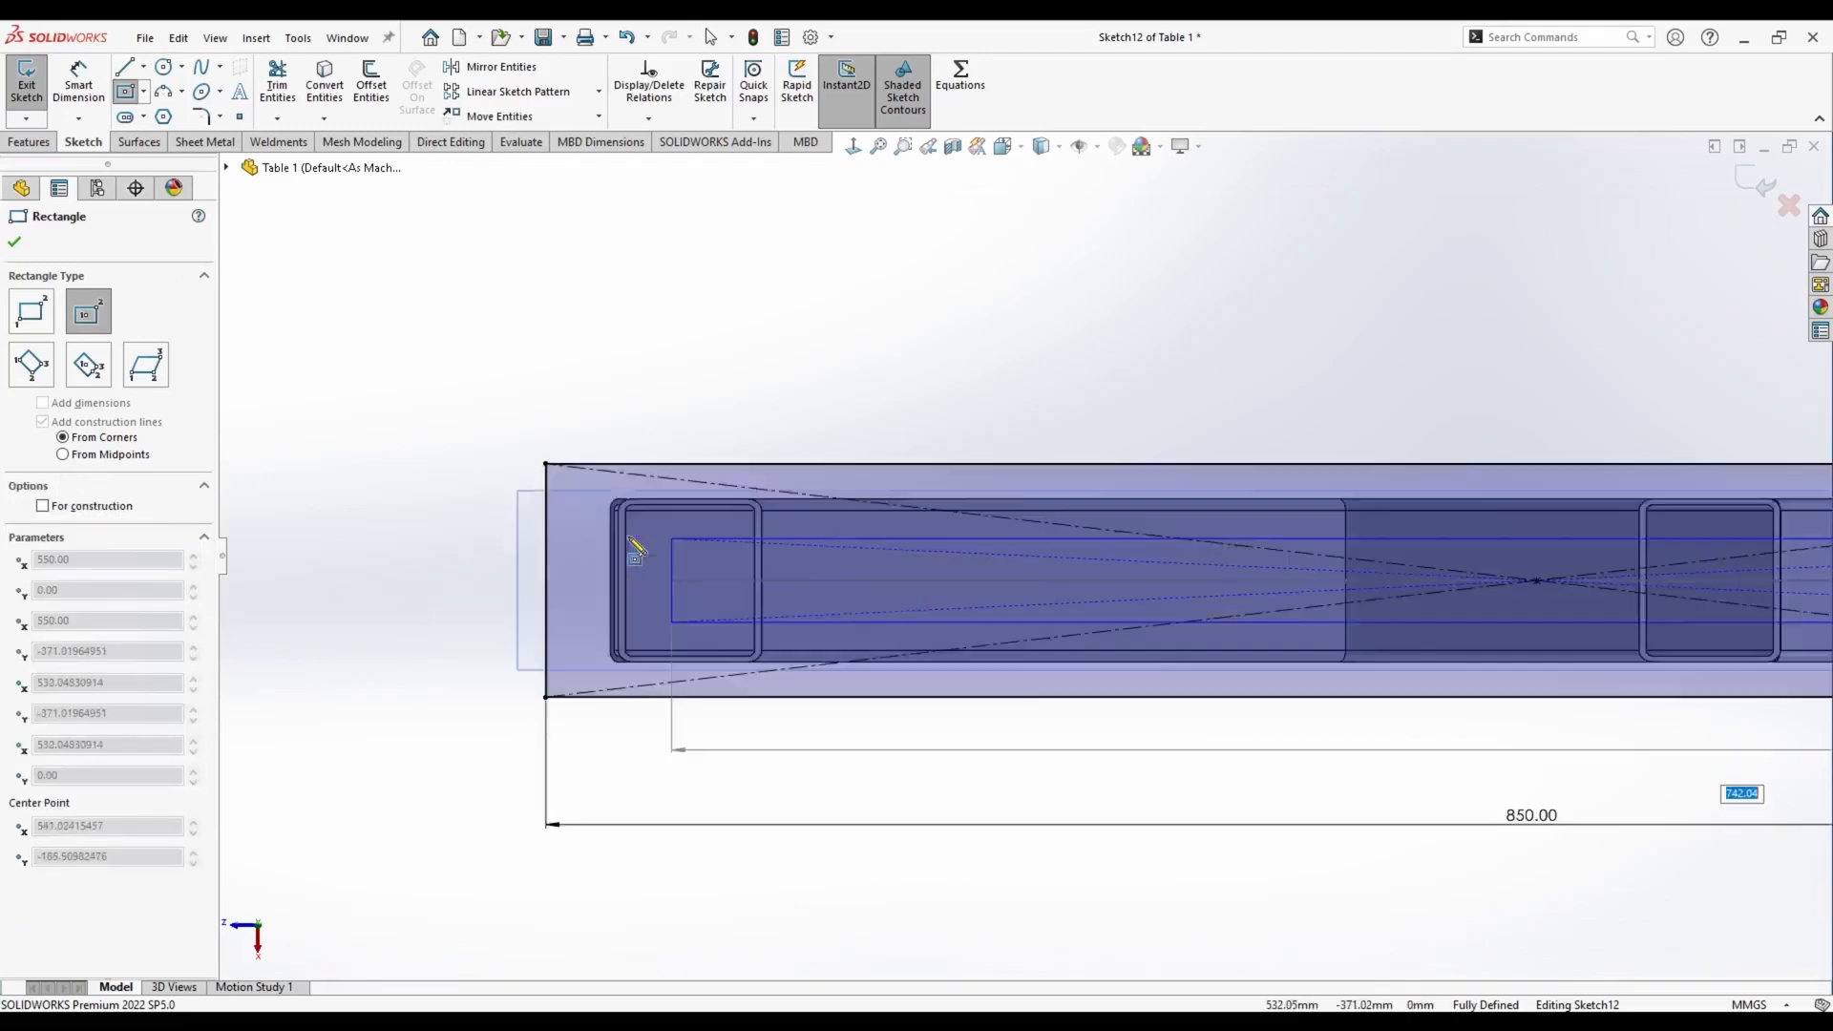
scroll(538, 534, down, 1)
click(585, 467)
key(Escape)
click(611, 468)
ctrl+click(586, 530)
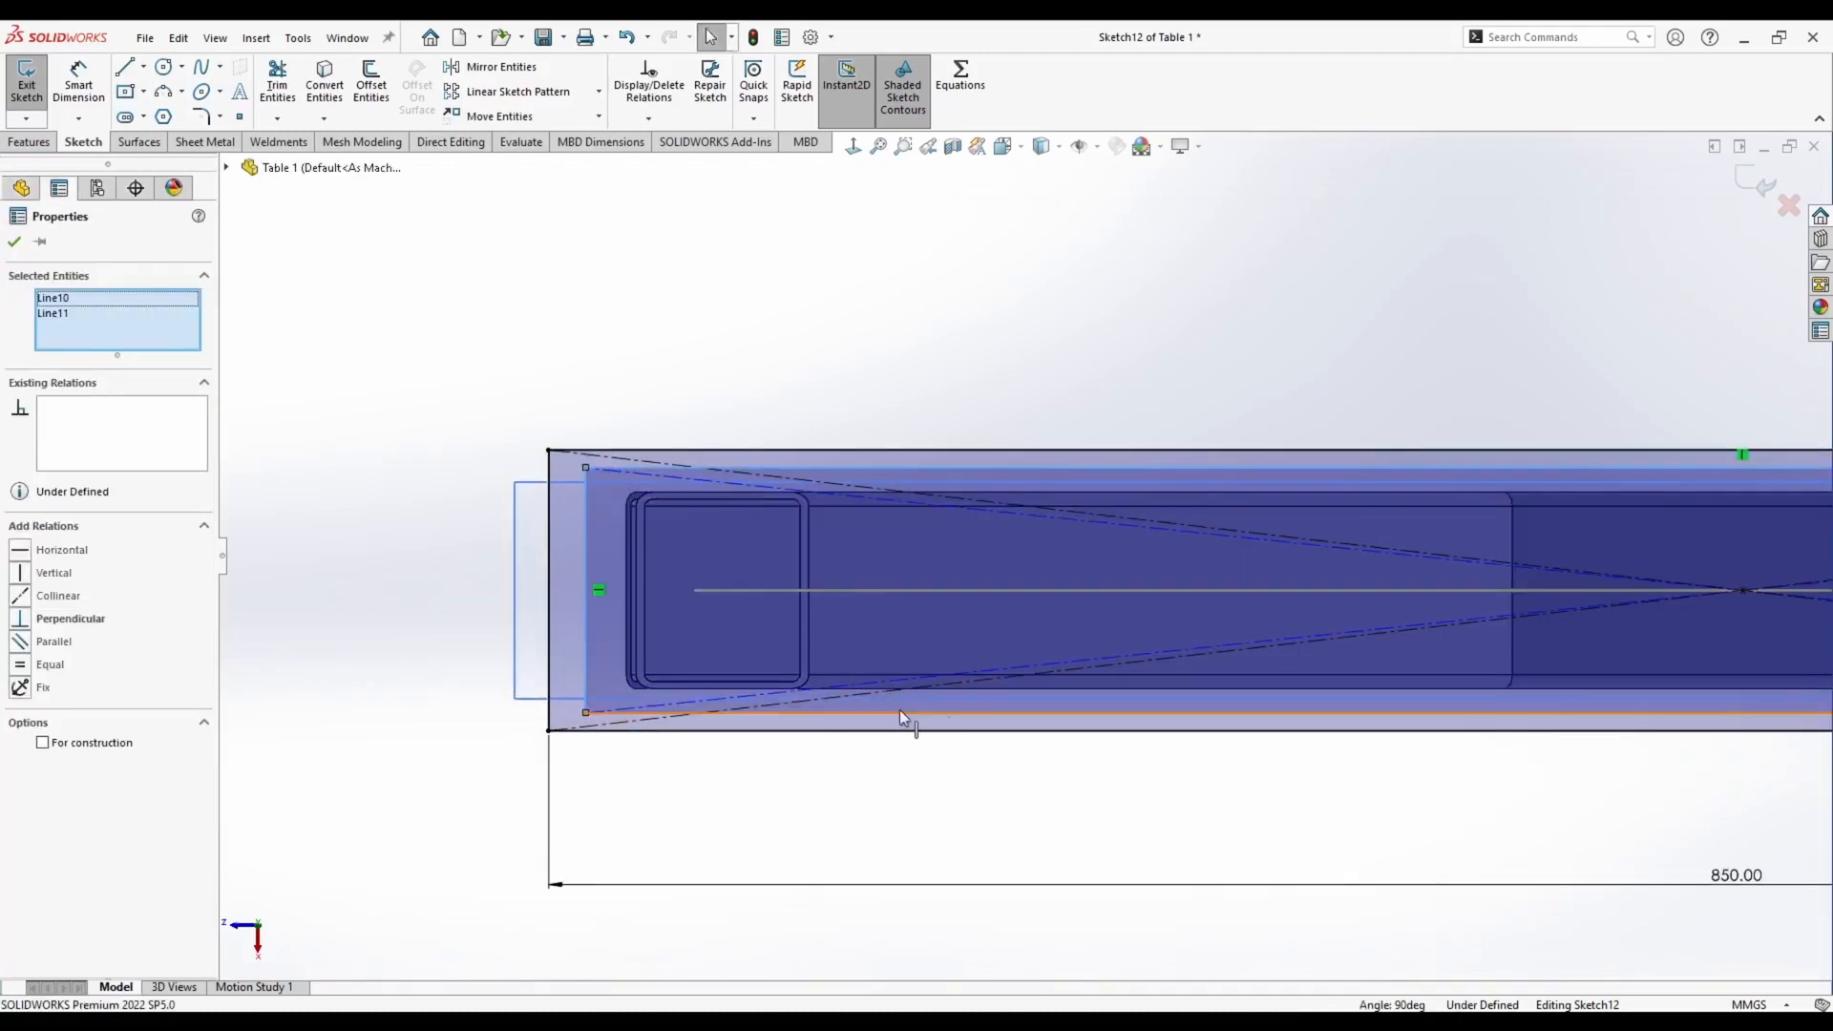
ctrl+click(899, 709)
scroll(1470, 584, up, 3)
scroll(1579, 496, down, 4)
ctrl+click(1598, 477)
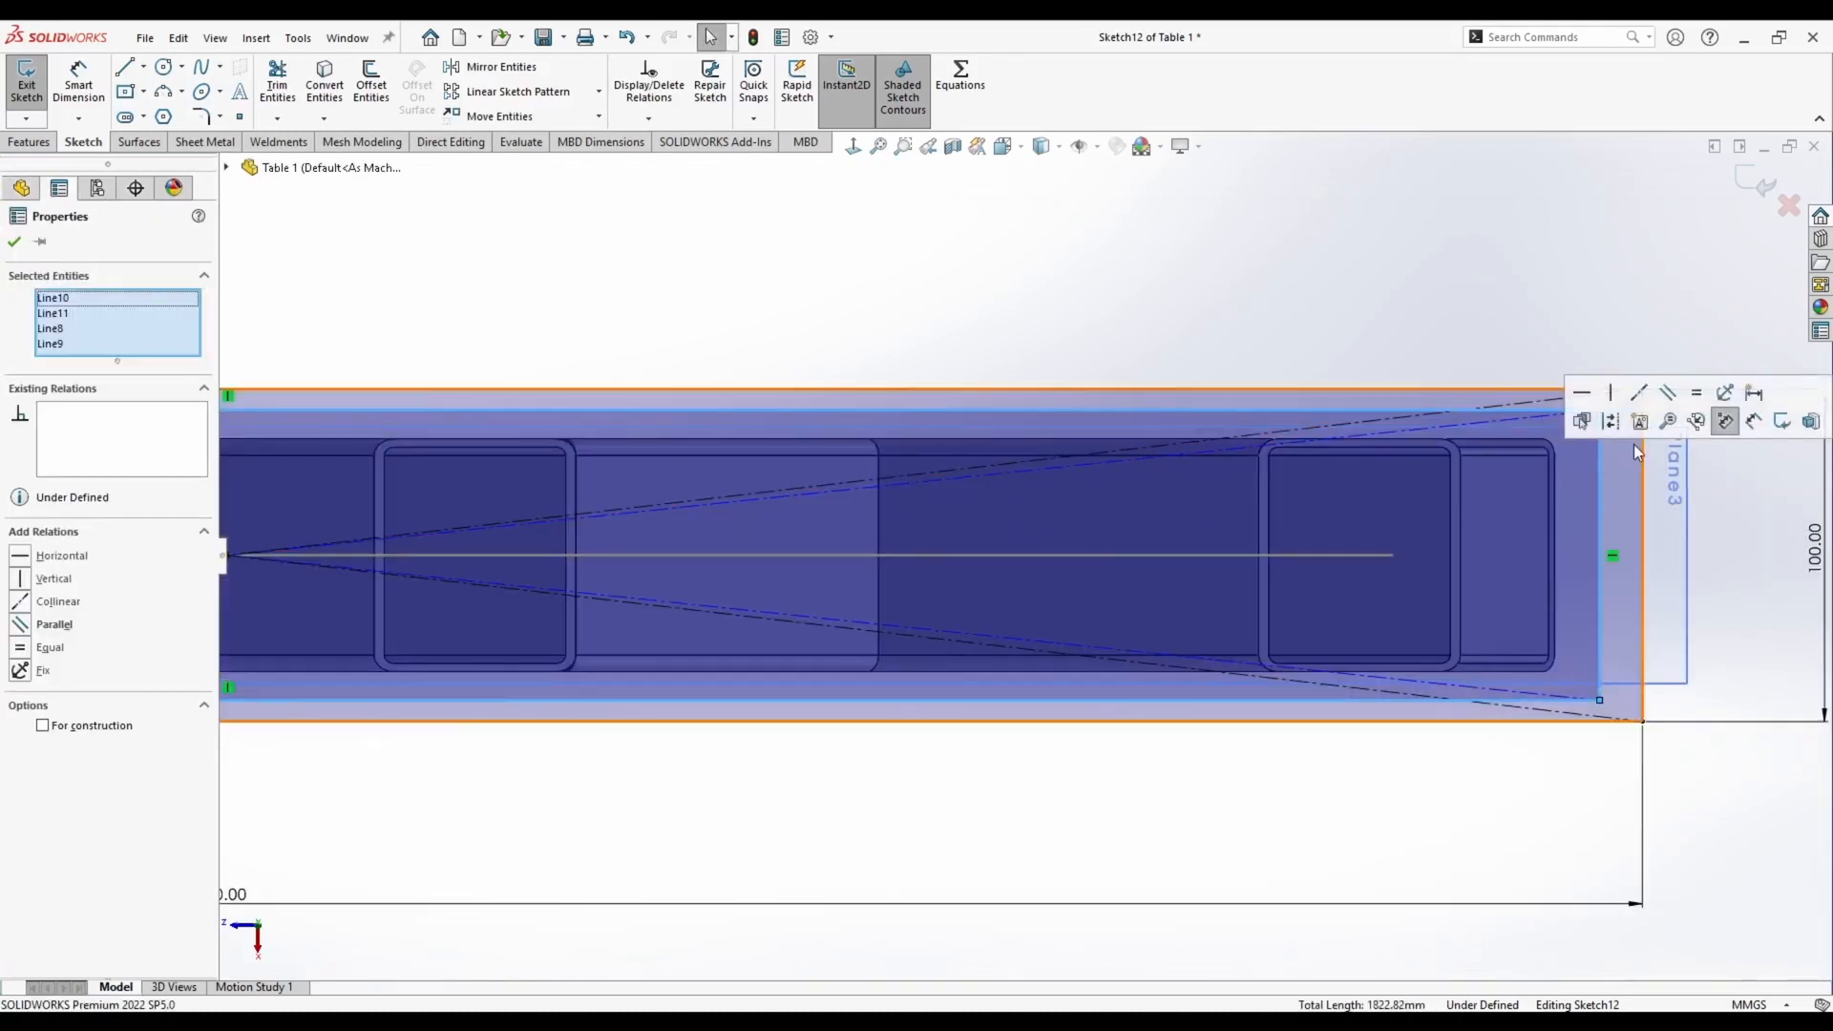
click(1611, 421)
scroll(576, 632, up, 5)
Draw a 7 mm diameter circle on the upper left corner of the construction rectangle
scroll(367, 534, down, 6)
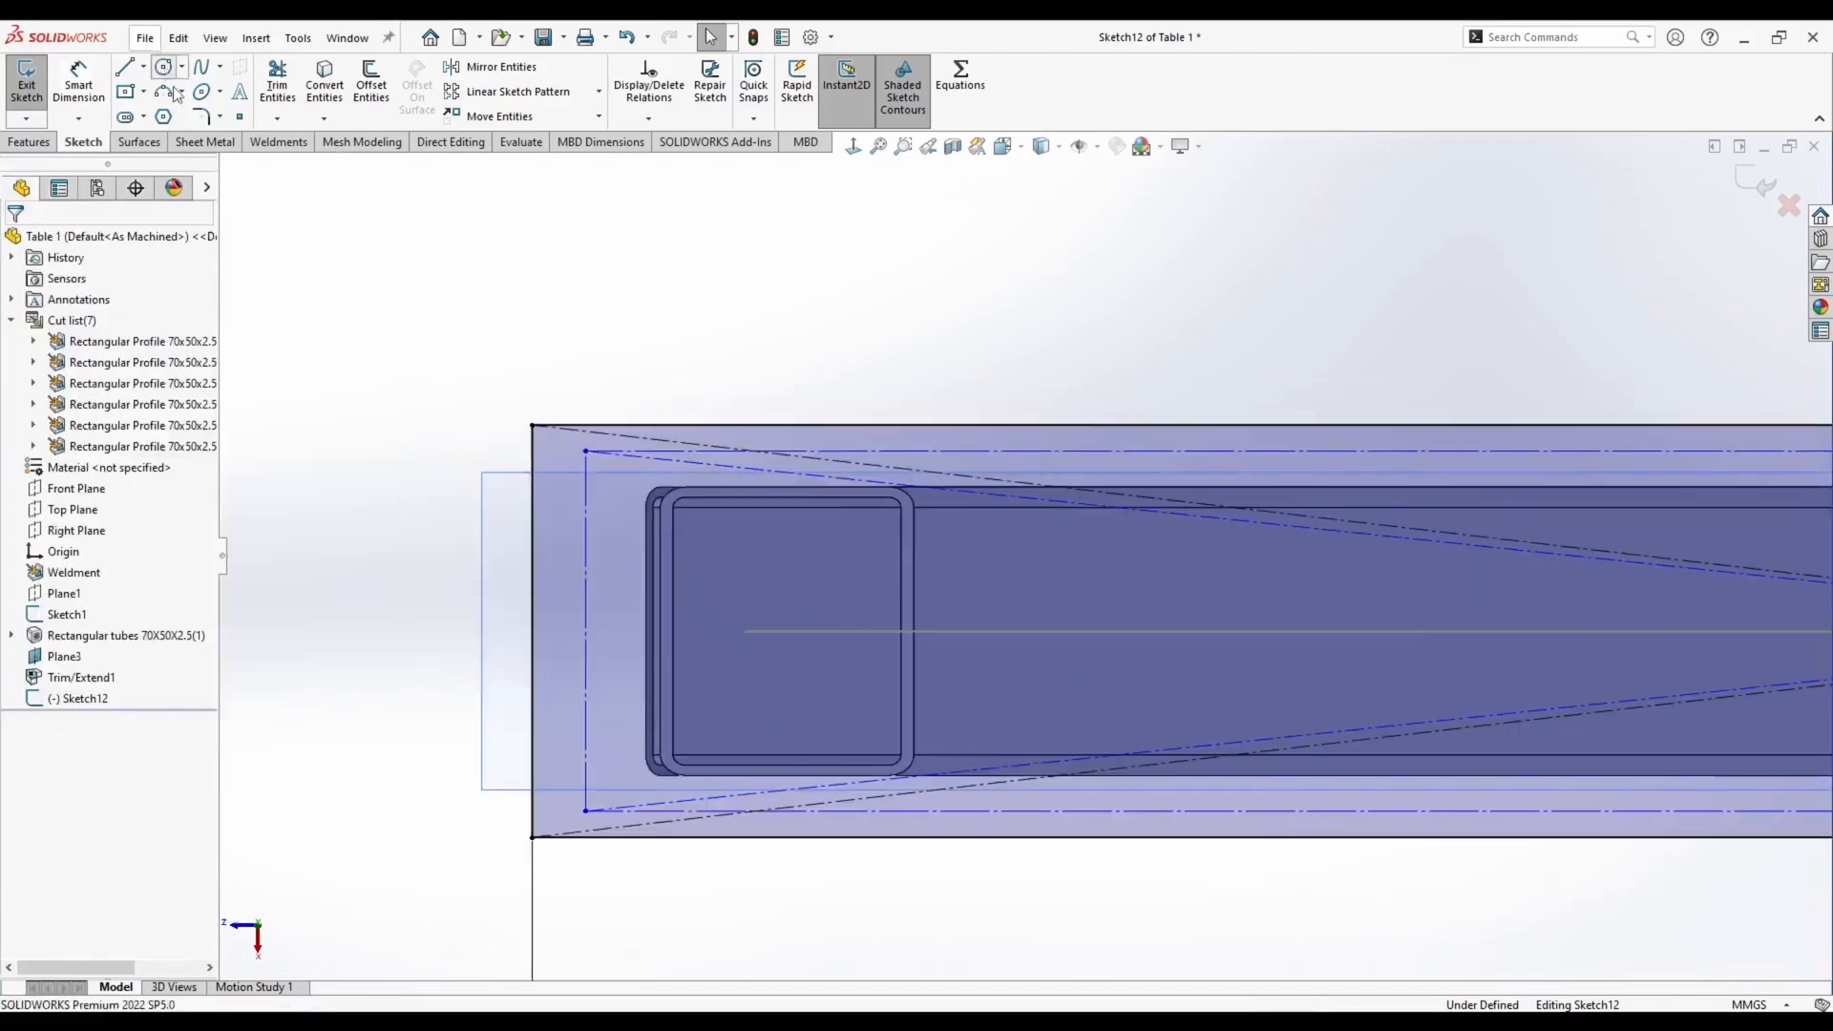
scroll(470, 433, down, 2)
click(639, 460)
text(7)
key(Return)
key(Escape)
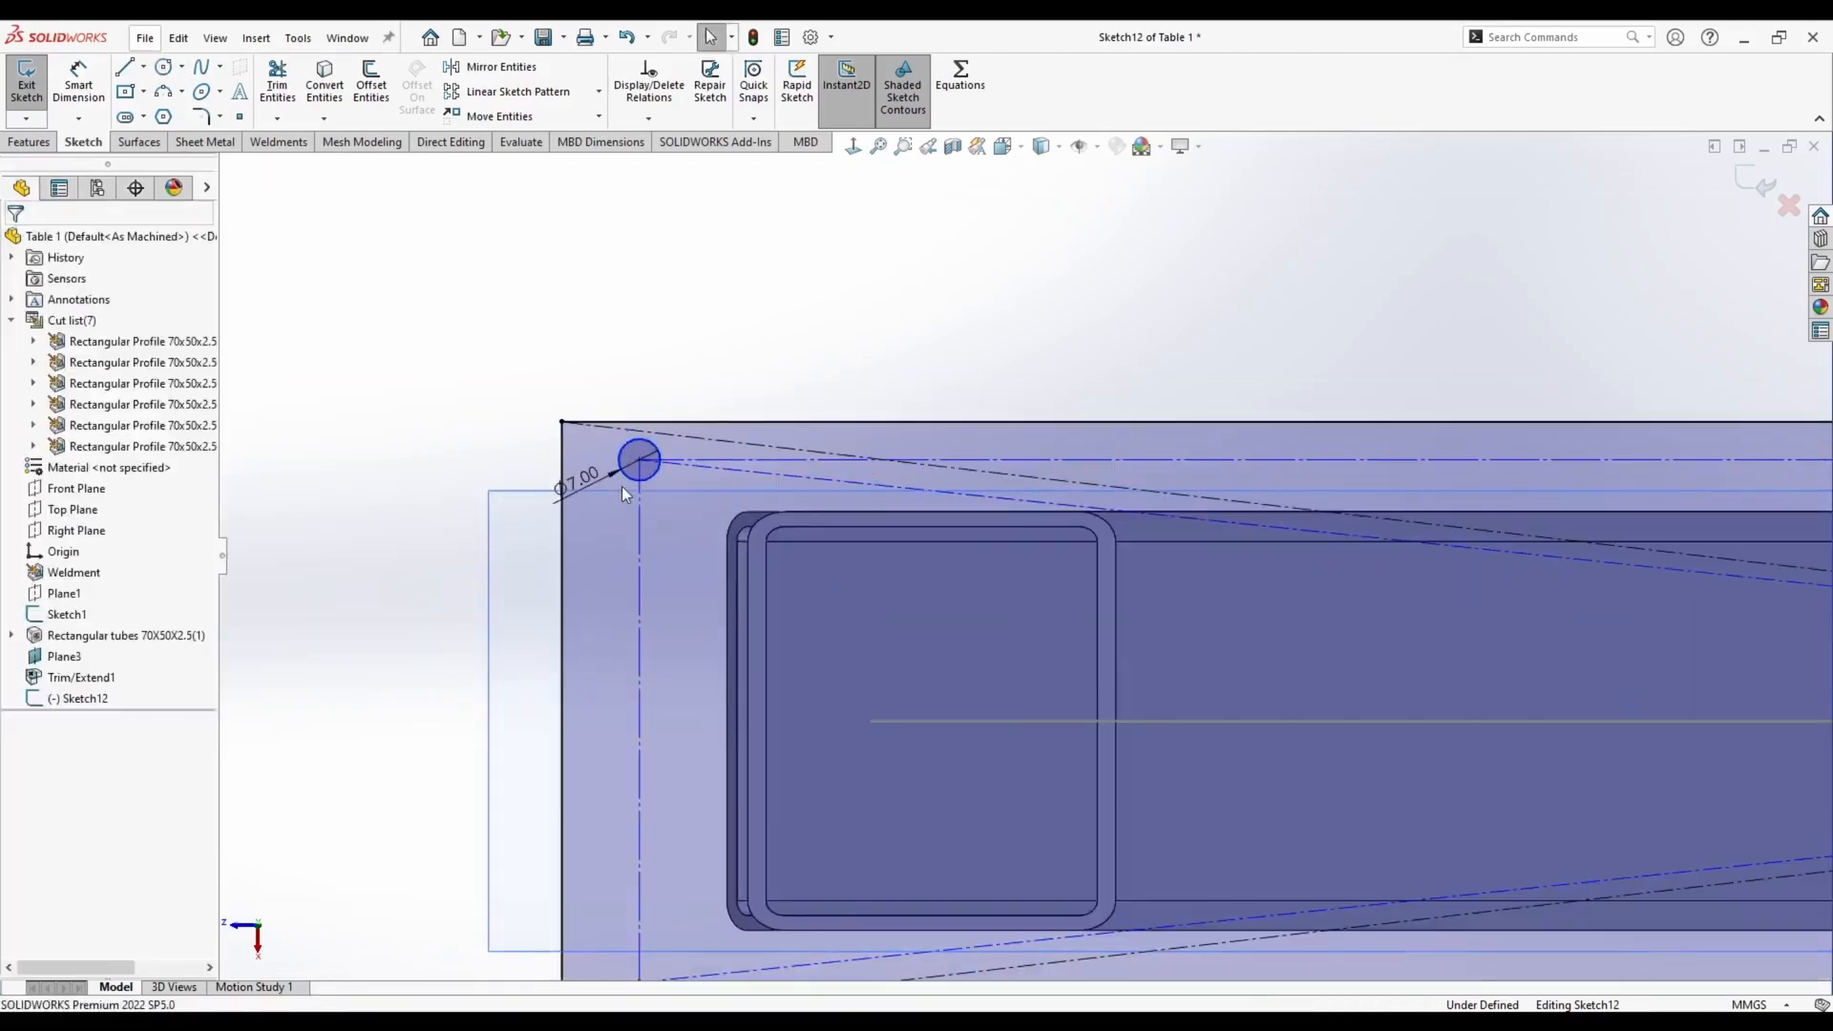
Draw circles of freehand size centred on the other three corners of the construction rectangle
click(163, 69)
scroll(1013, 638, up, 3)
scroll(818, 842, down, 4)
click(772, 827)
click(792, 840)
scroll(1023, 556, up, 10)
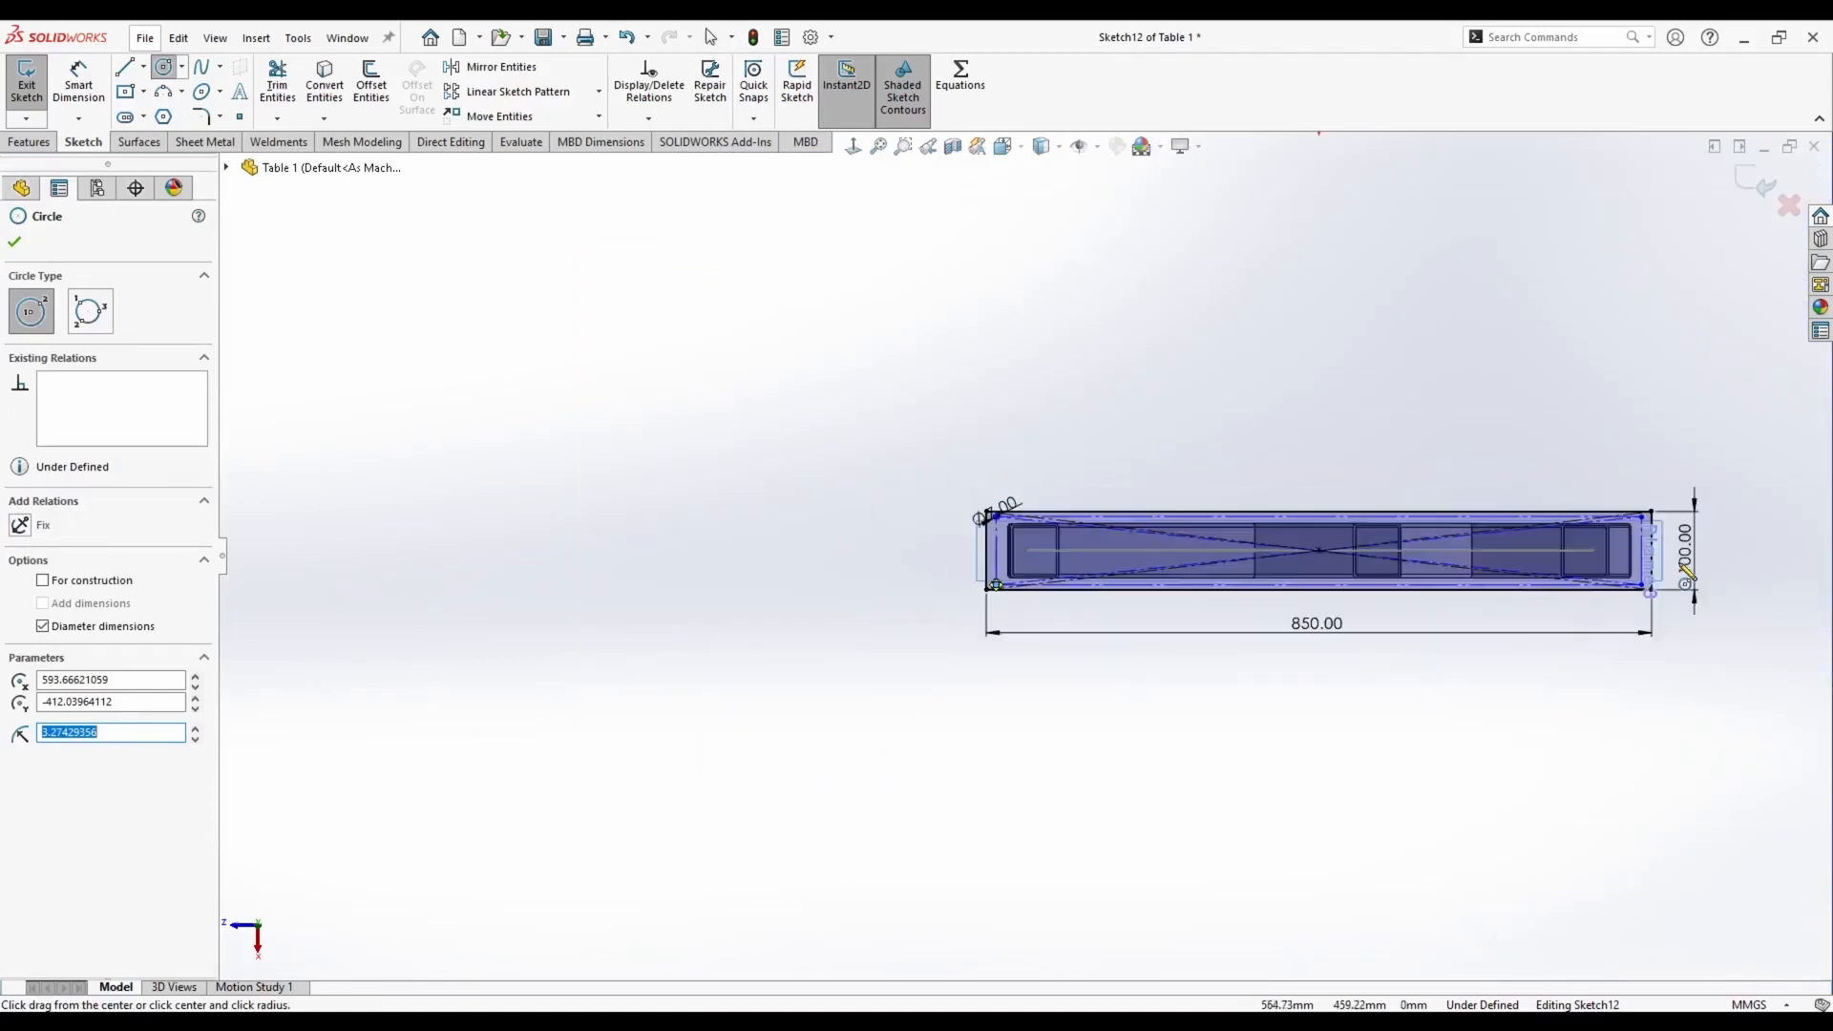
scroll(1687, 572, down, 5)
click(1023, 646)
click(1042, 623)
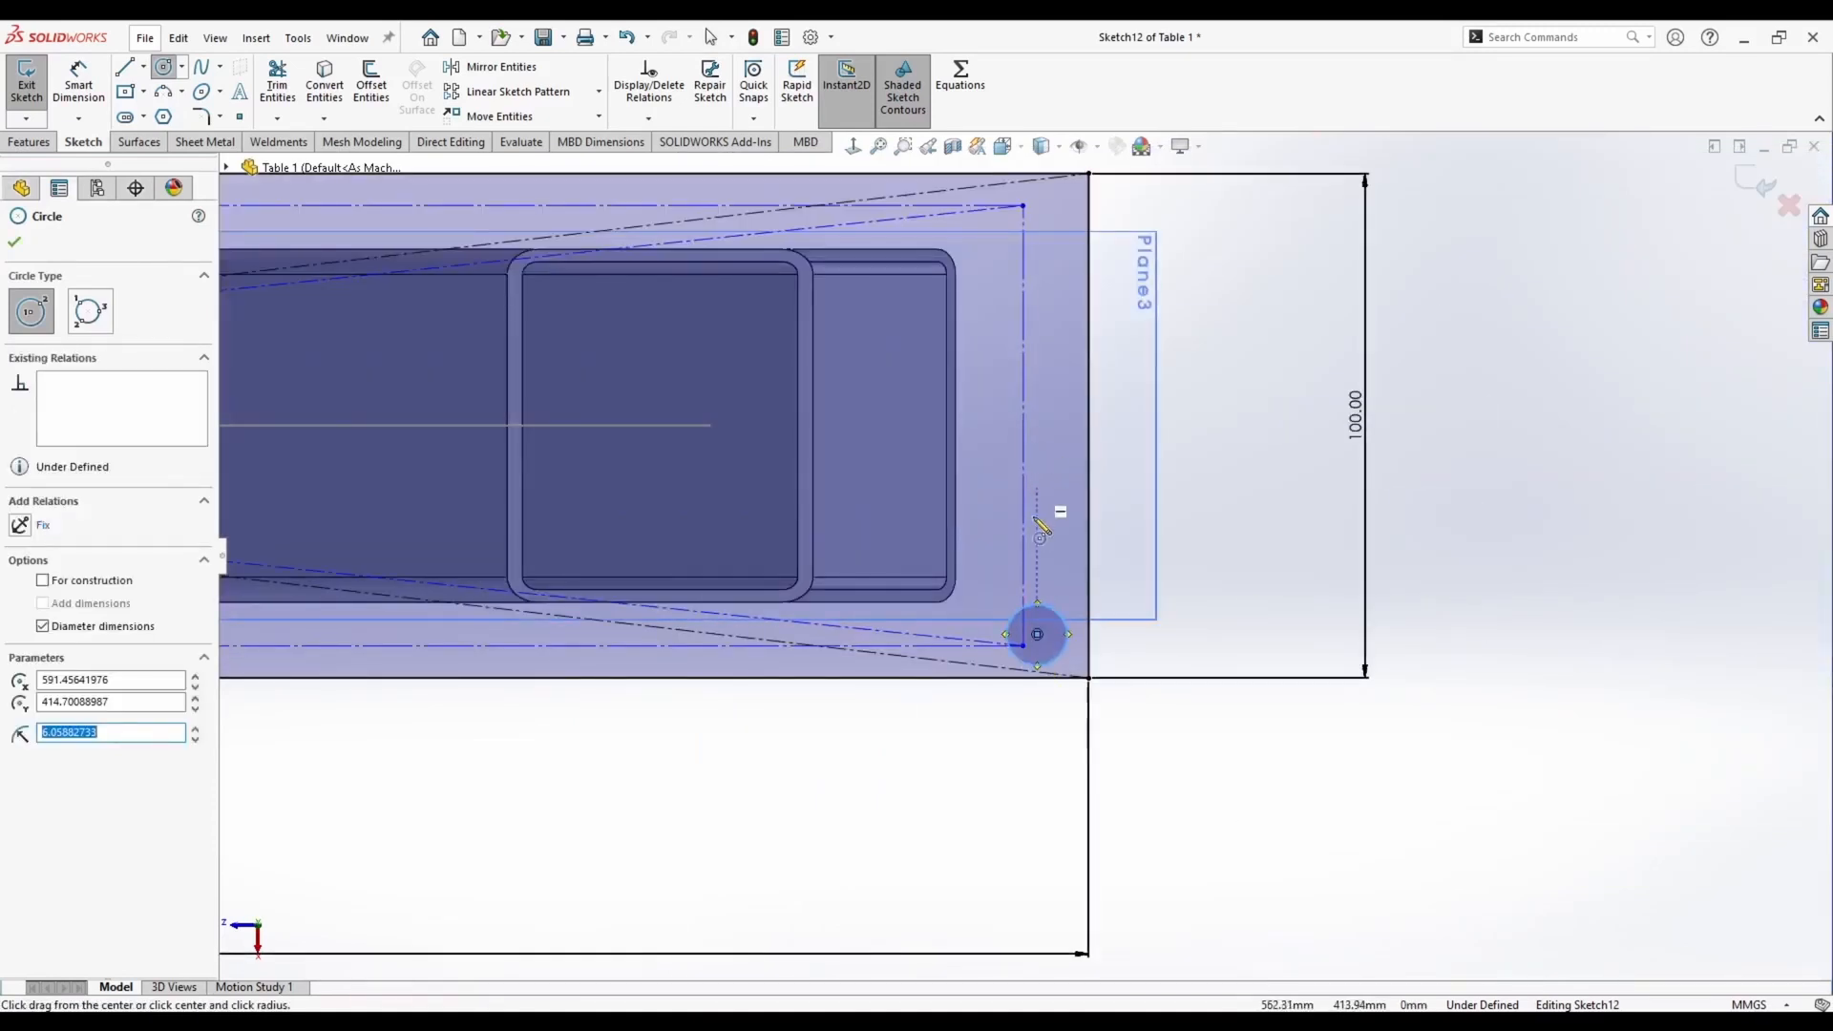
key(Escape)
click(1023, 646)
key(Escape)
click(161, 67)
click(1023, 205)
click(1043, 183)
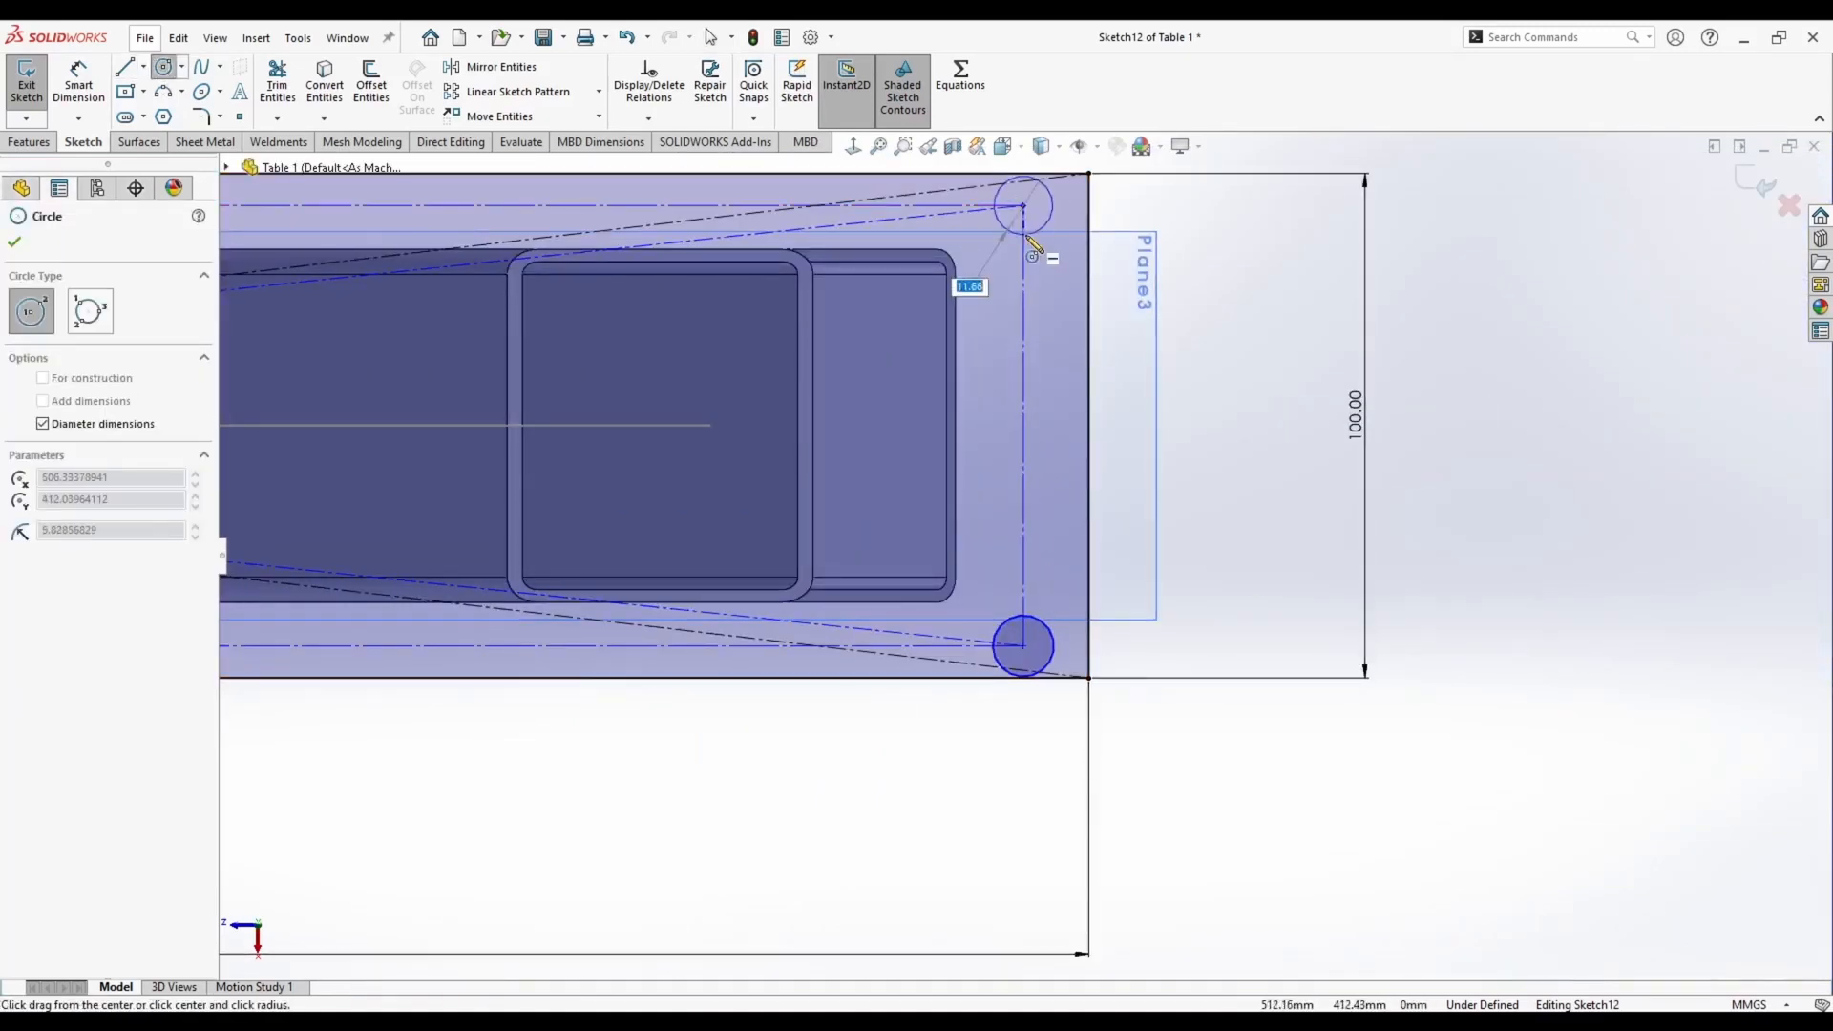
scroll(1031, 559, up, 3)
Make the two lower corner circles equal to the 7 mm circle
scroll(576, 545, up, 5)
scroll(401, 539, down, 8)
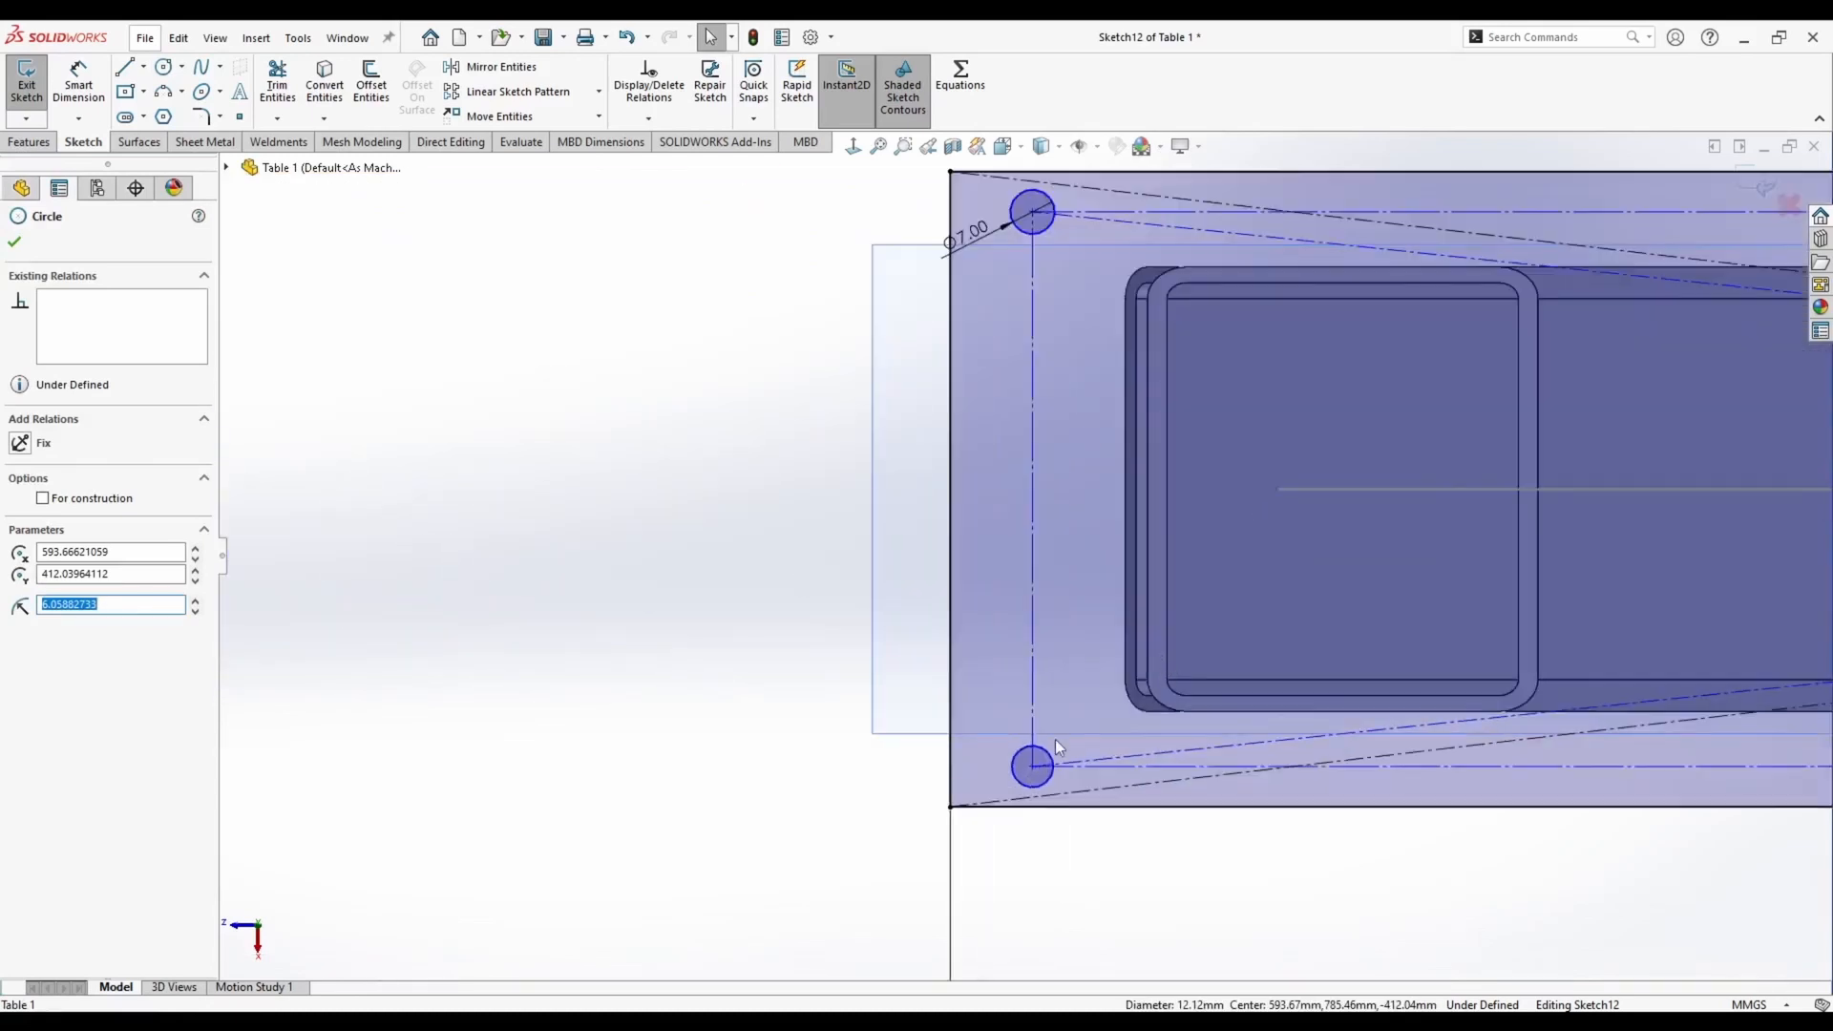
ctrl+click(1048, 751)
ctrl+click(1047, 230)
click(1156, 142)
Dimension the upper left circle's centre 15 mm from both adjacent edges of the outer rectangle
scroll(1133, 365, up, 2)
right_drag(1132, 365, 1118, 284)
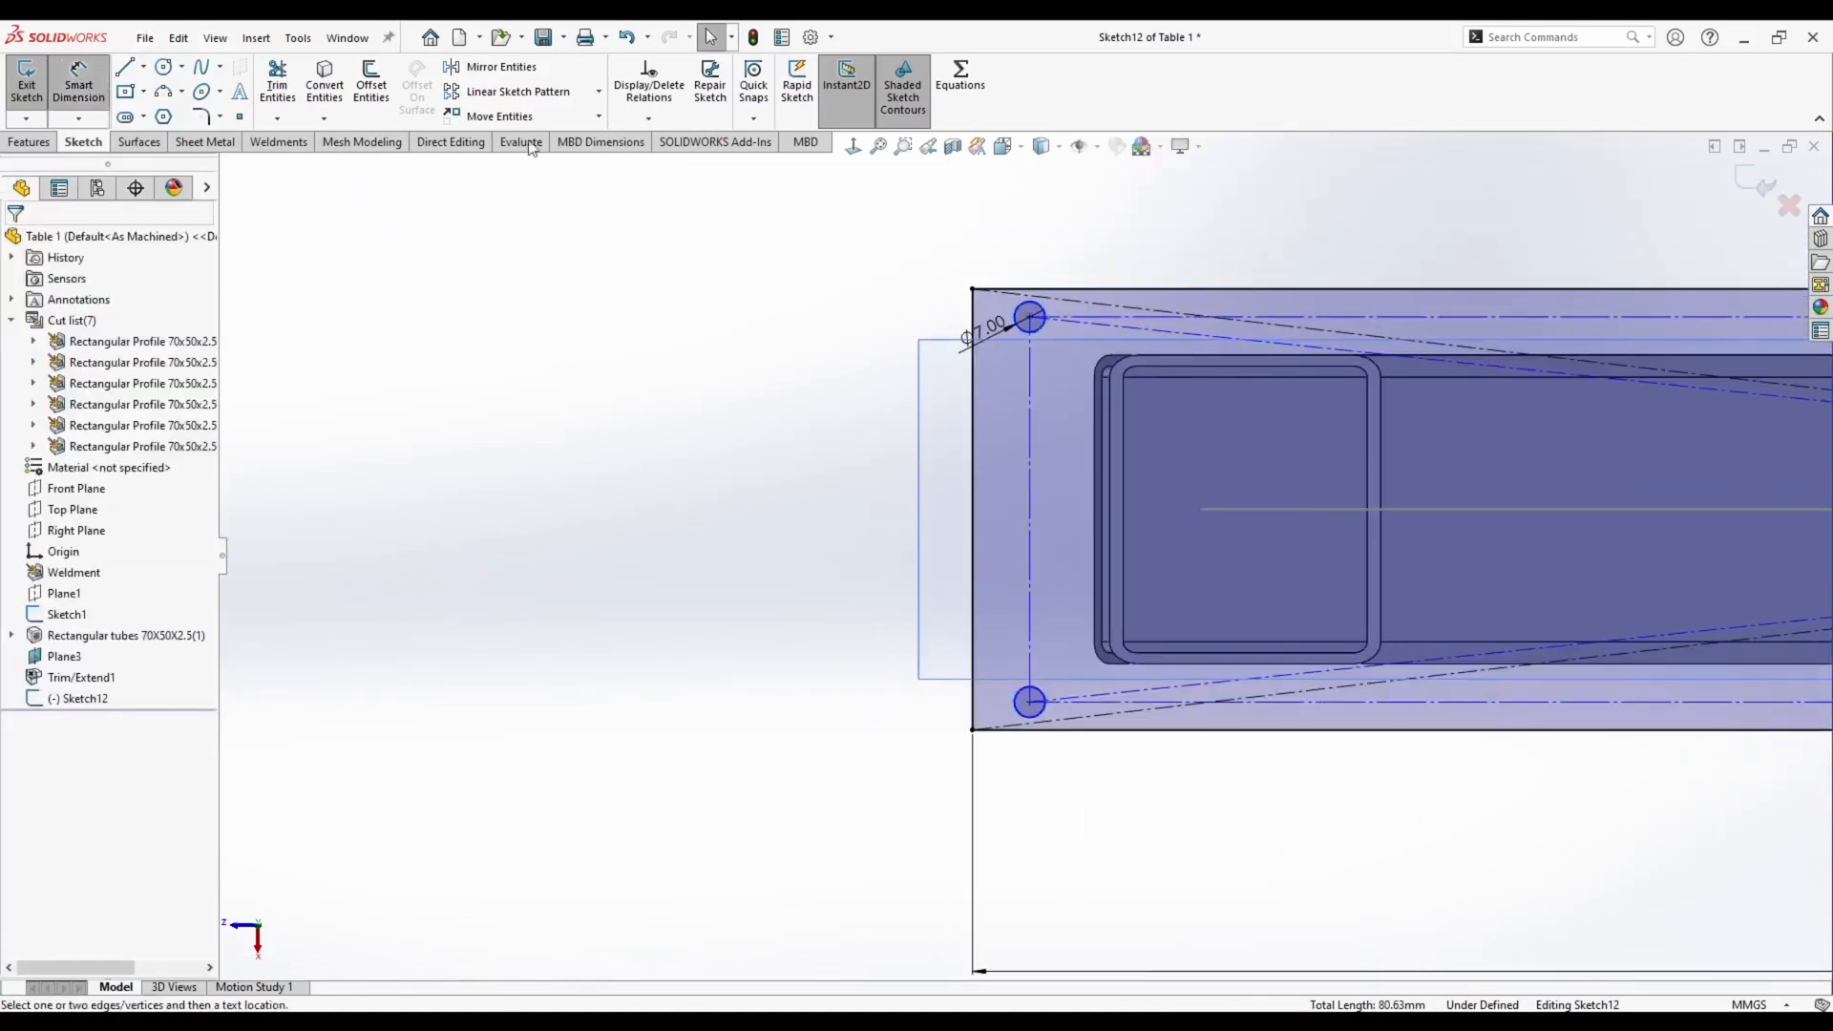
scroll(1115, 281, down, 2)
click(1103, 336)
click(992, 336)
click(797, 305)
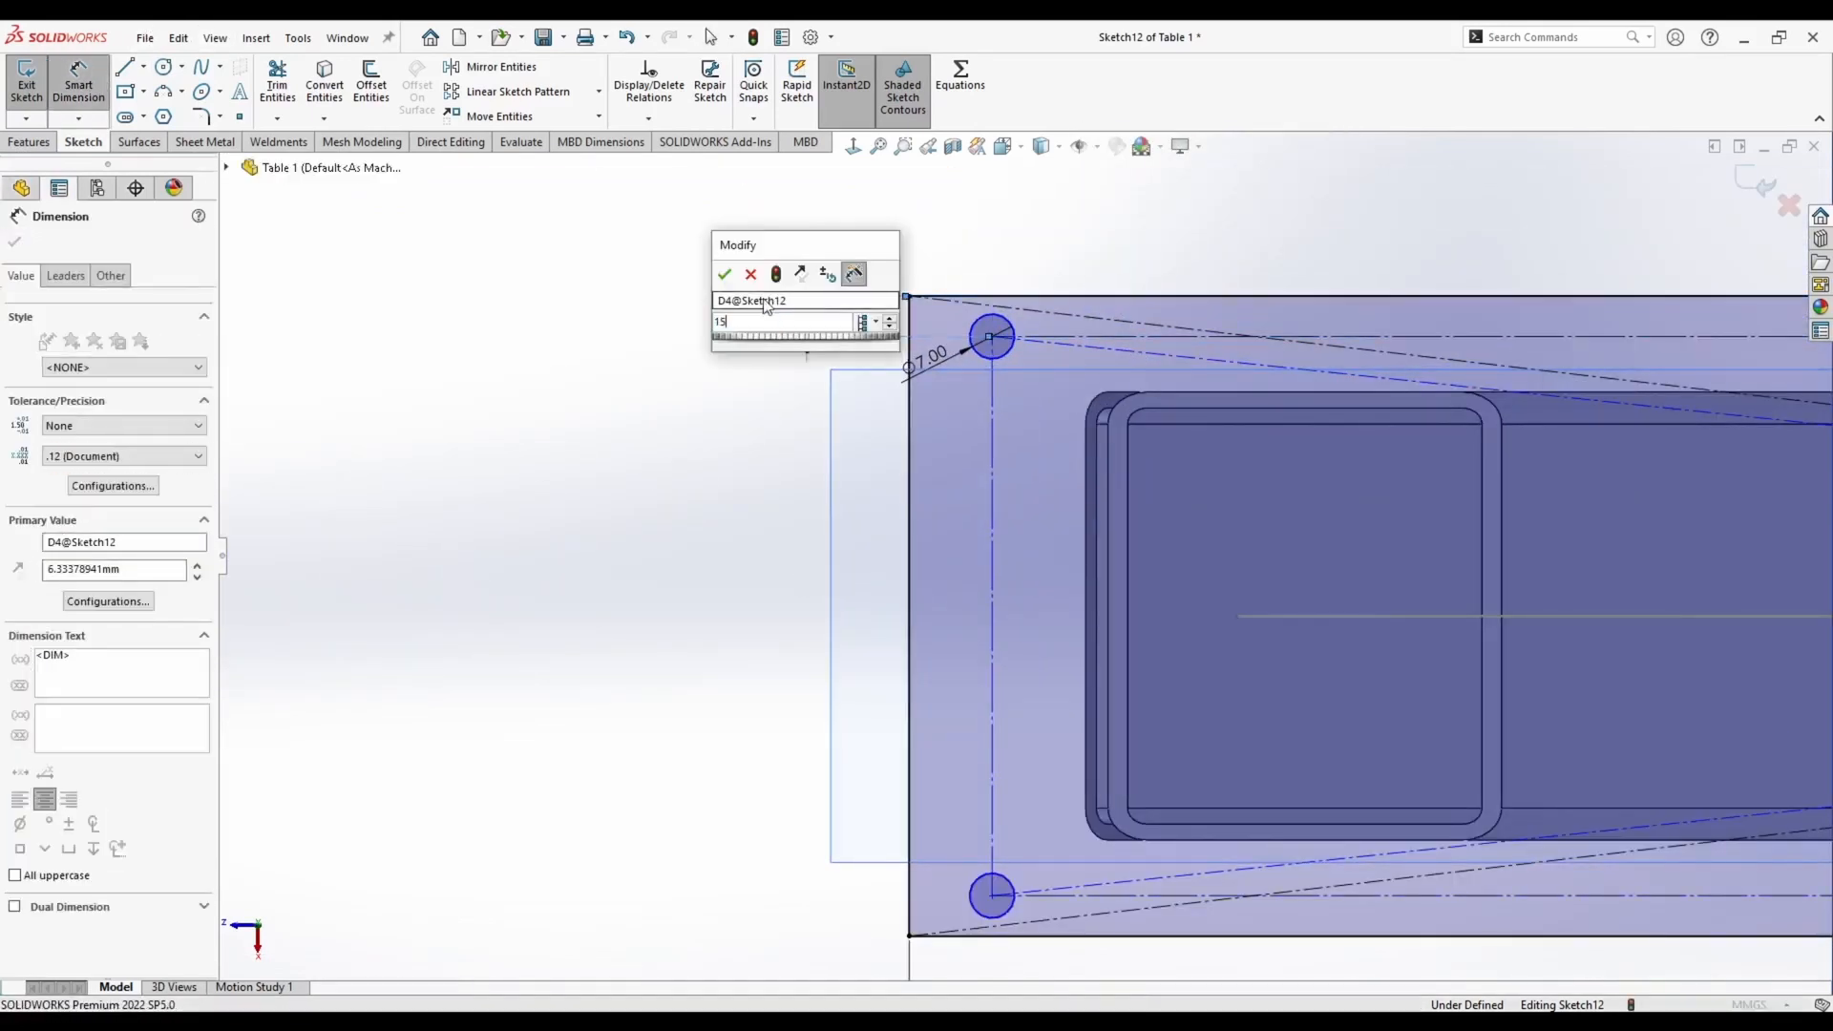
text(15)
key(Return)
click(907, 336)
click(992, 391)
click(931, 244)
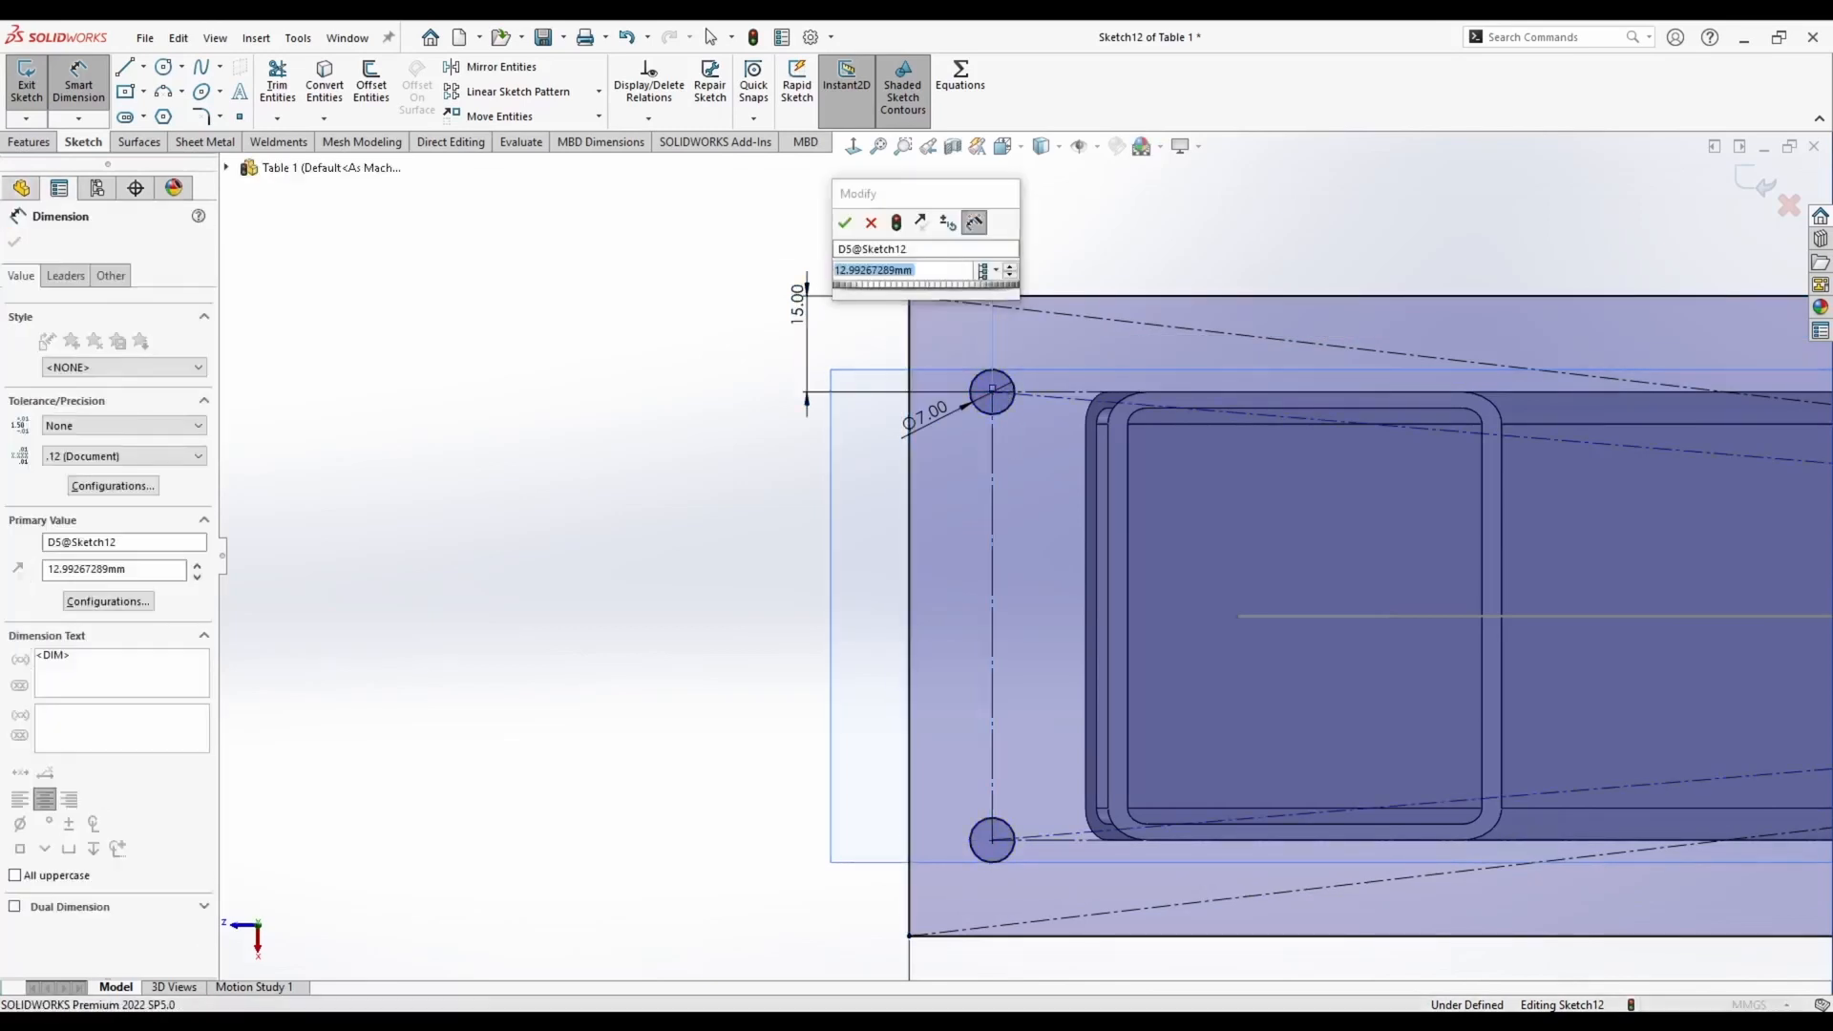
text(15)
key(Return)
Enlarge the remaining upper right circle and apply an equal relation between it and the neighbouring corner circle
scroll(1354, 485, up, 6)
scroll(1526, 554, down, 2)
middle_drag(1526, 554, 1375, 238)
scroll(1384, 162, down, 7)
key(Escape)
click(1395, 331)
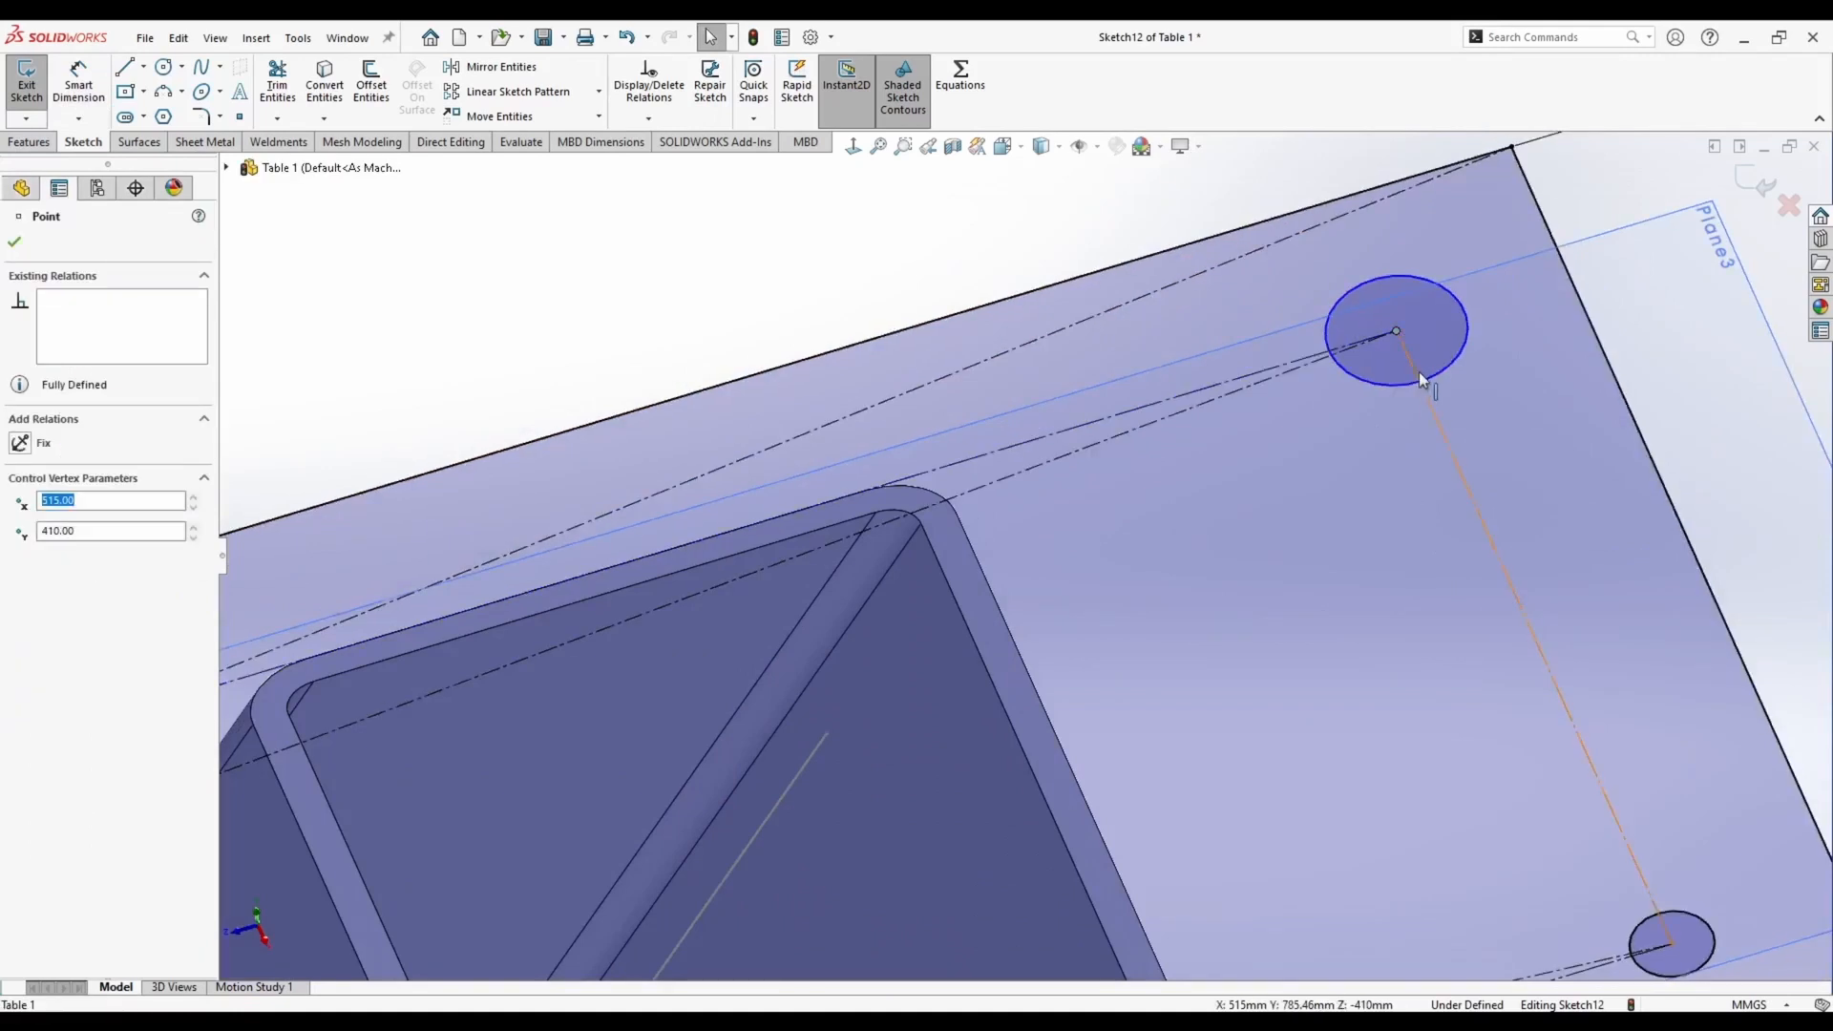
drag(1420, 380, 1391, 436)
ctrl+click(1697, 919)
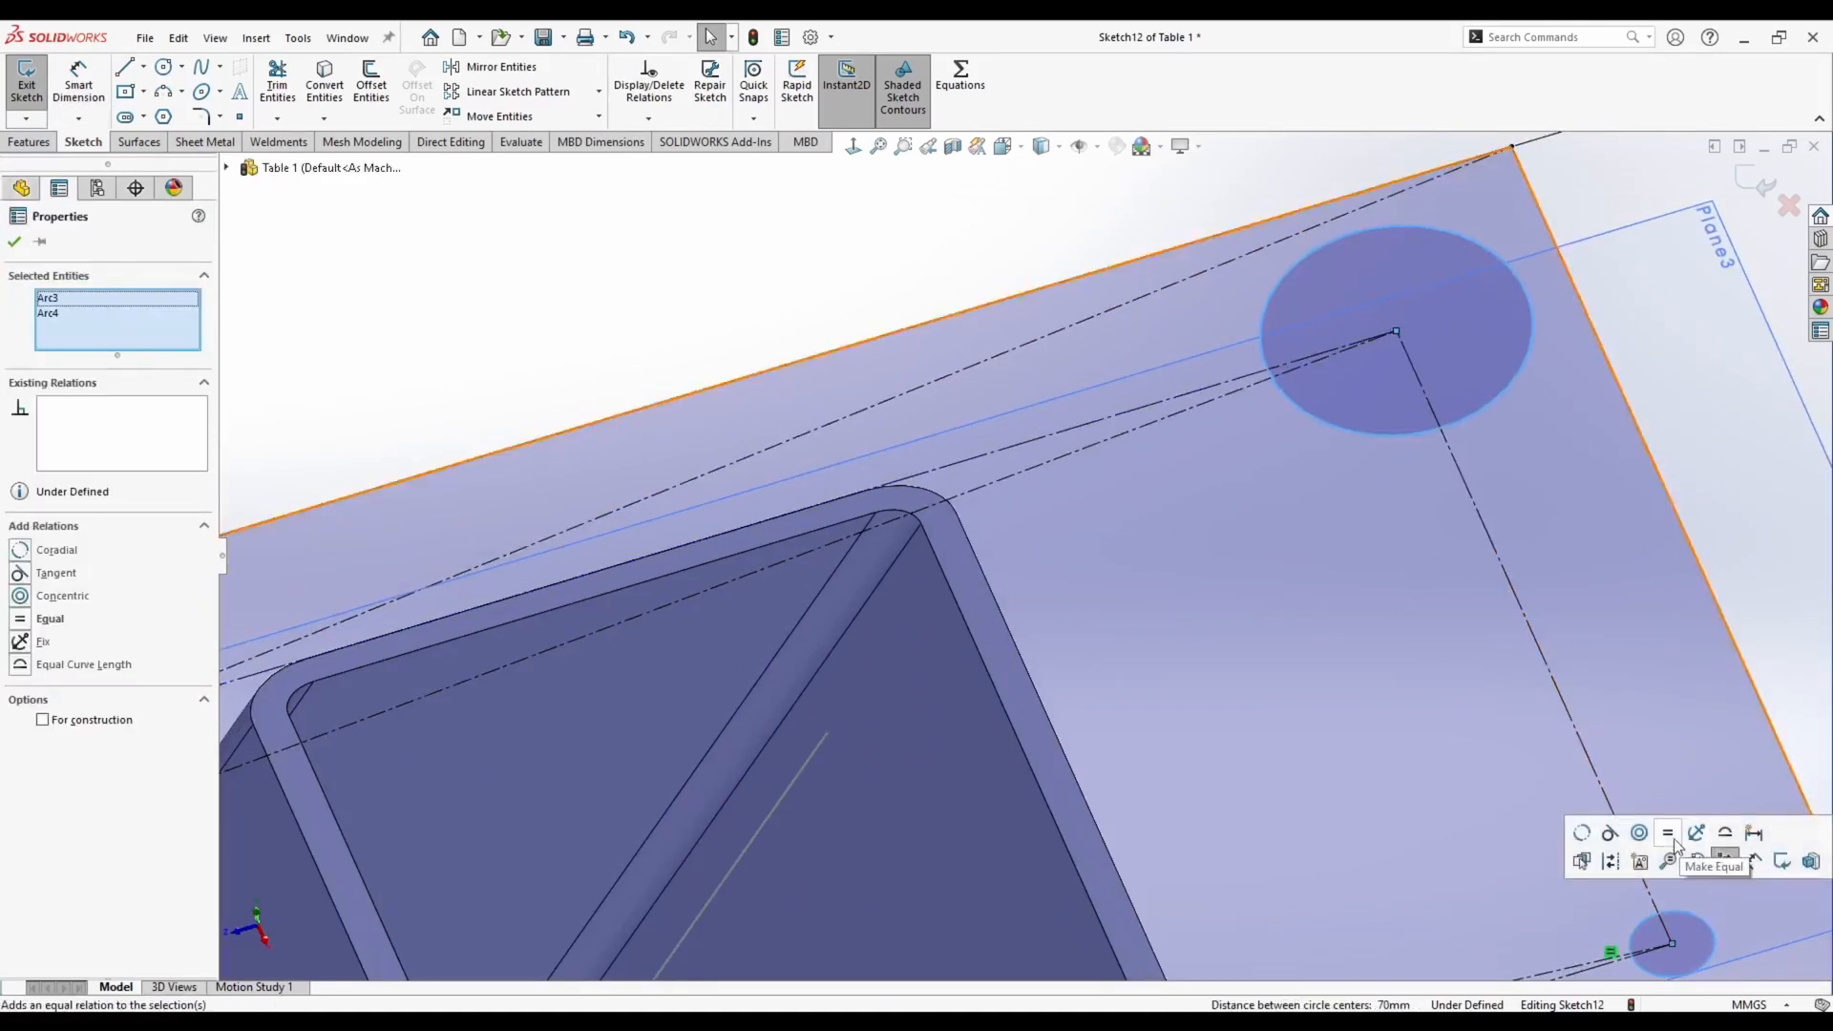
click(1589, 833)
Extrude the plate profile with its four corner holes to a blind depth of 2.5 mm
scroll(974, 454, up, 5)
scroll(676, 588, up, 4)
scroll(764, 733, down, 3)
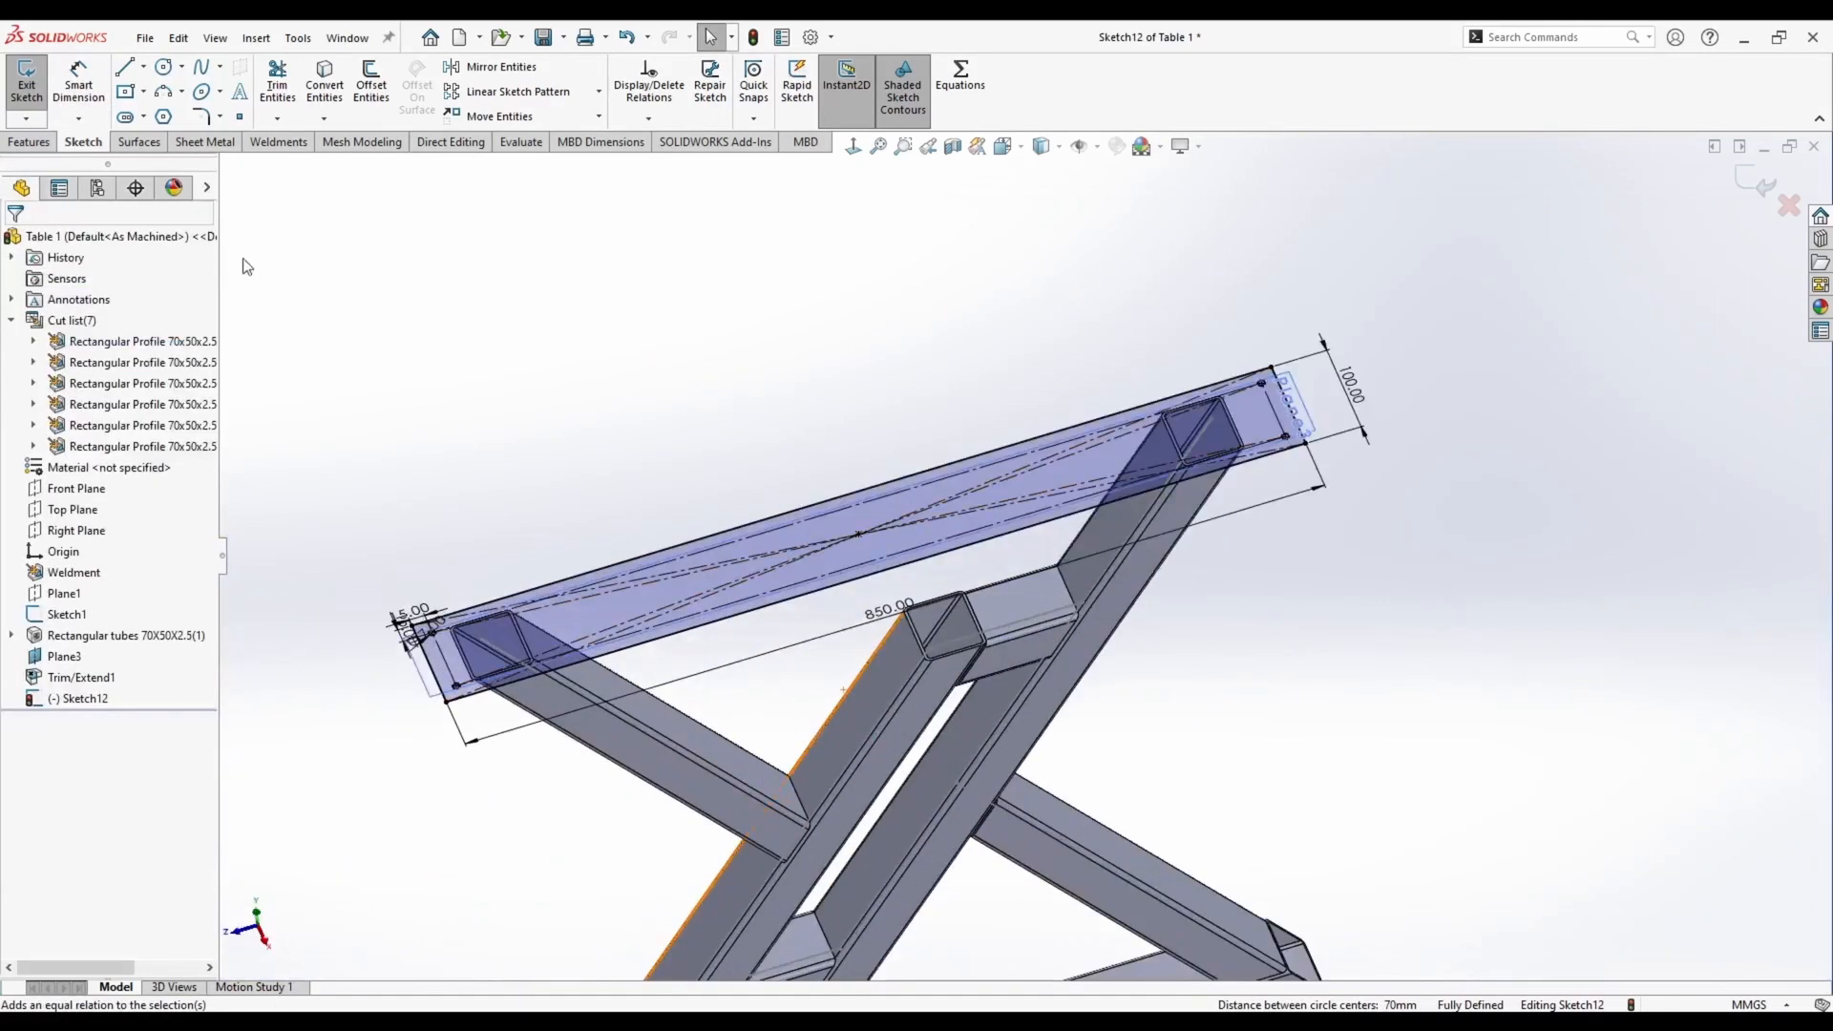
click(29, 141)
click(28, 87)
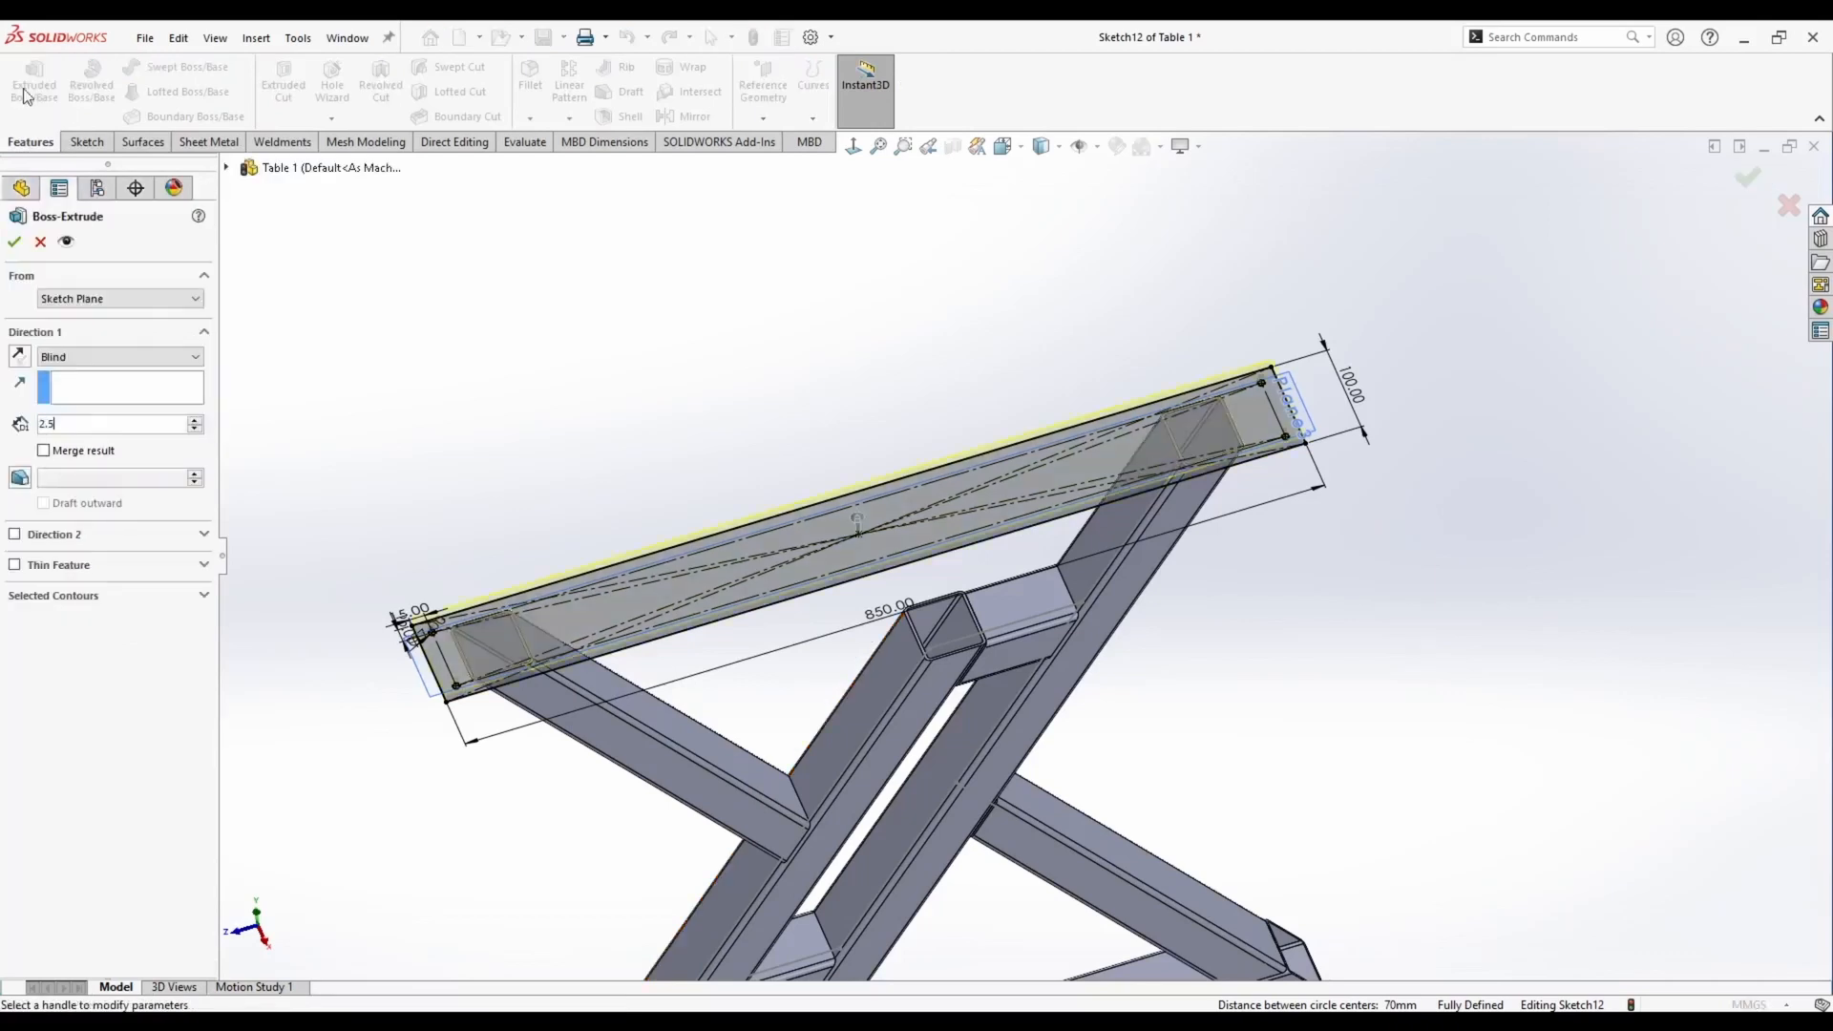
key(Return)
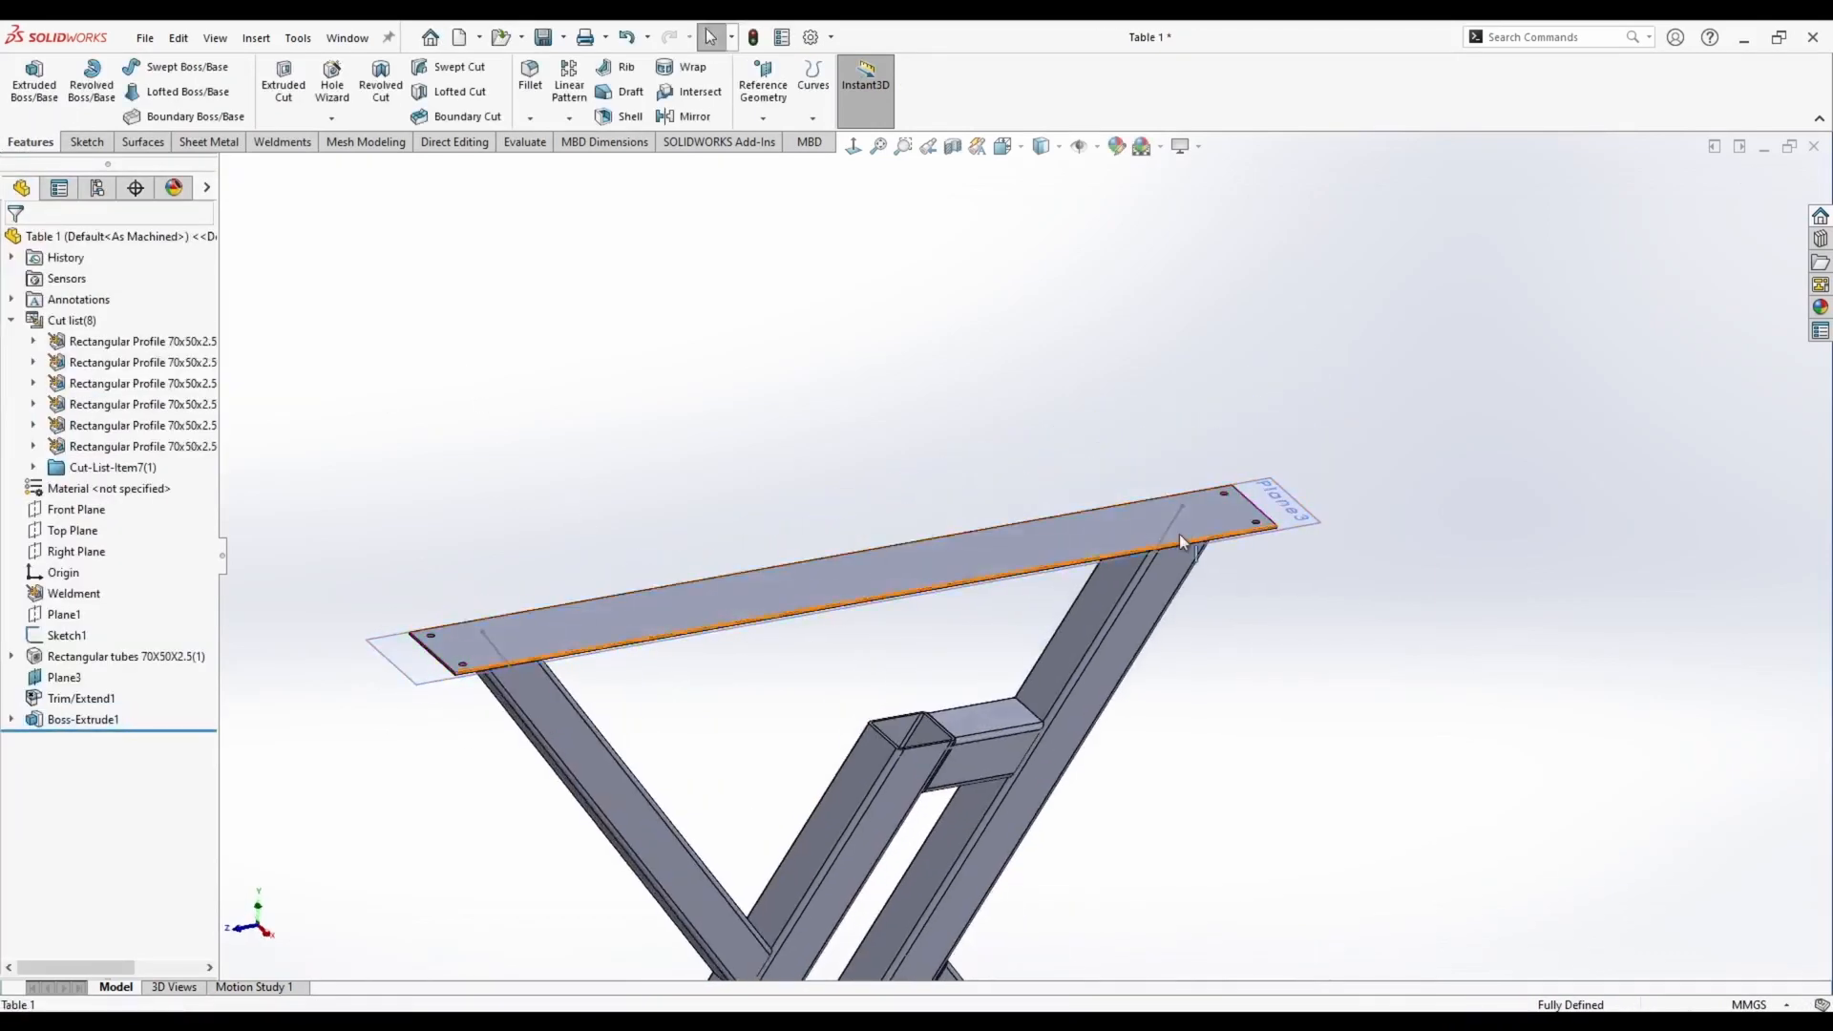
Hide the reference plane and the sketch displayed at the mounting plate, fit the whole frame in view and save the part
right_click(1270, 499)
click(1339, 471)
right_click(1174, 521)
click(1203, 496)
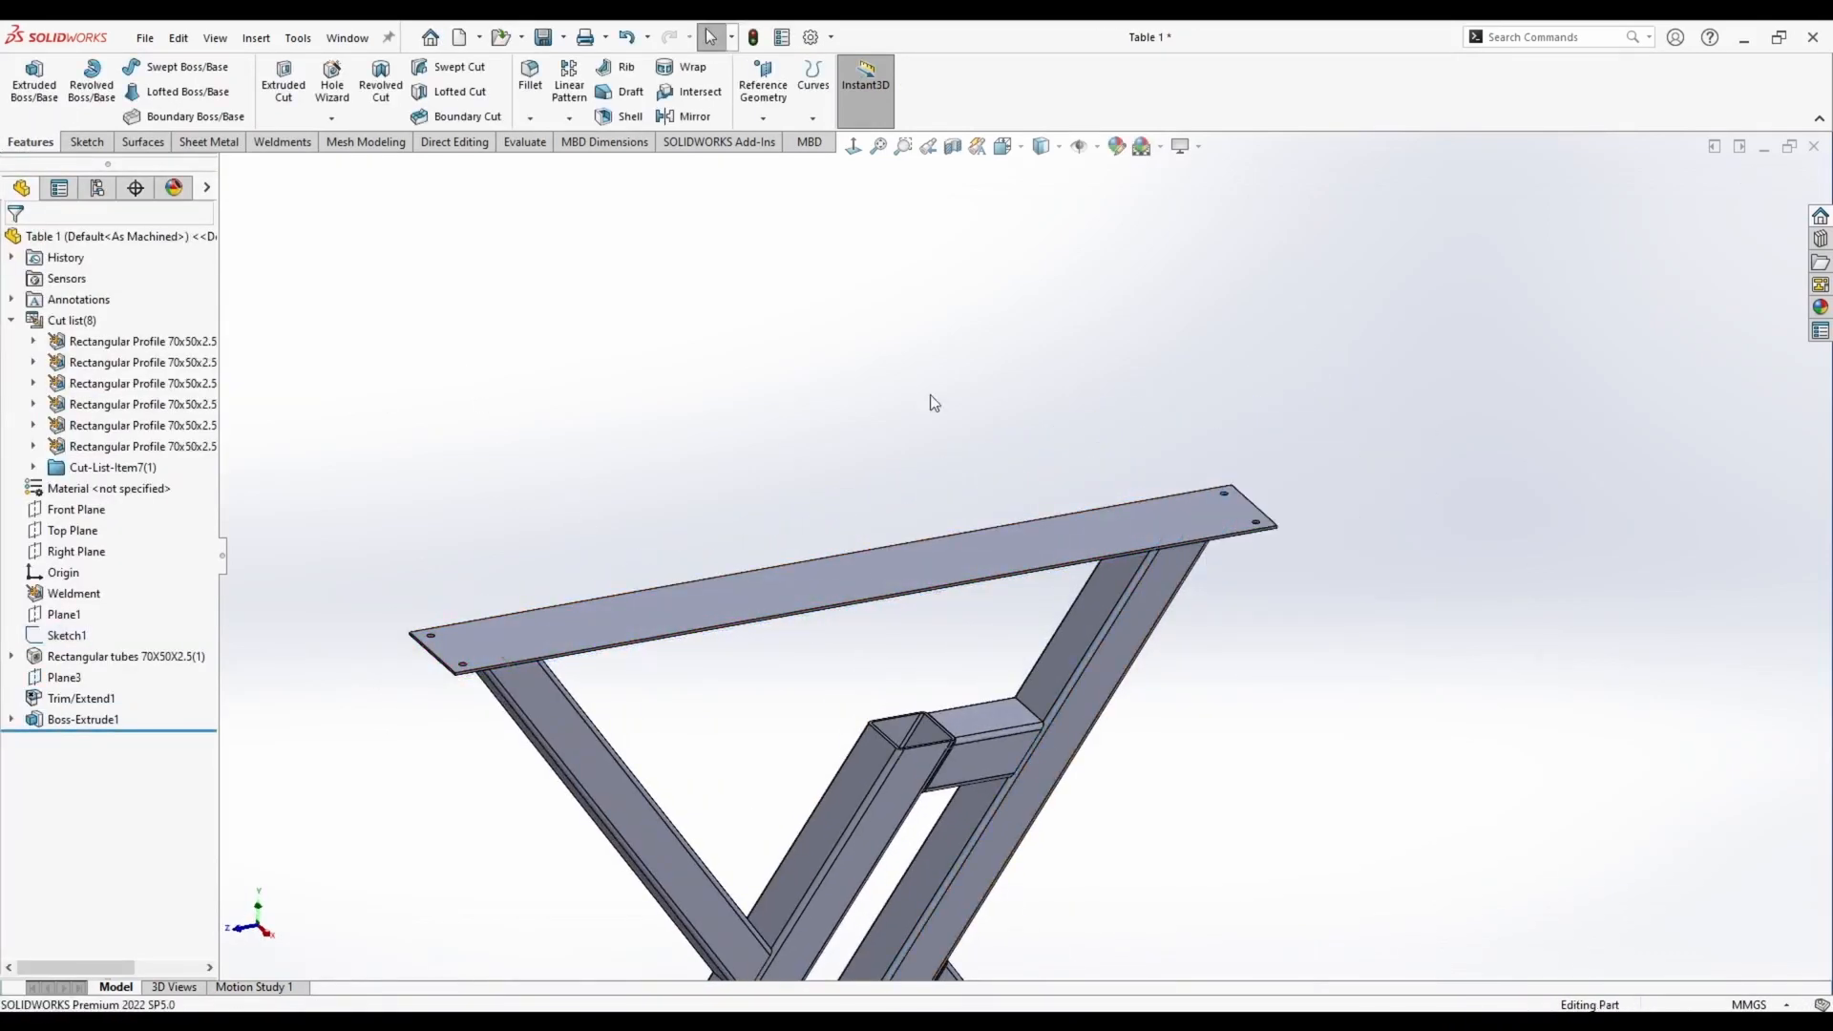
key(f)
key(ctrl+s)
Show the frame in the Right view and turn off the active selection filter
scroll(806, 907, down, 1)
scroll(787, 745, down, 2)
middle_drag(806, 912, 840, 744)
click(987, 744)
scroll(1395, 699, up, 4)
scroll(1396, 699, down, 1)
click(1285, 712)
key(space)
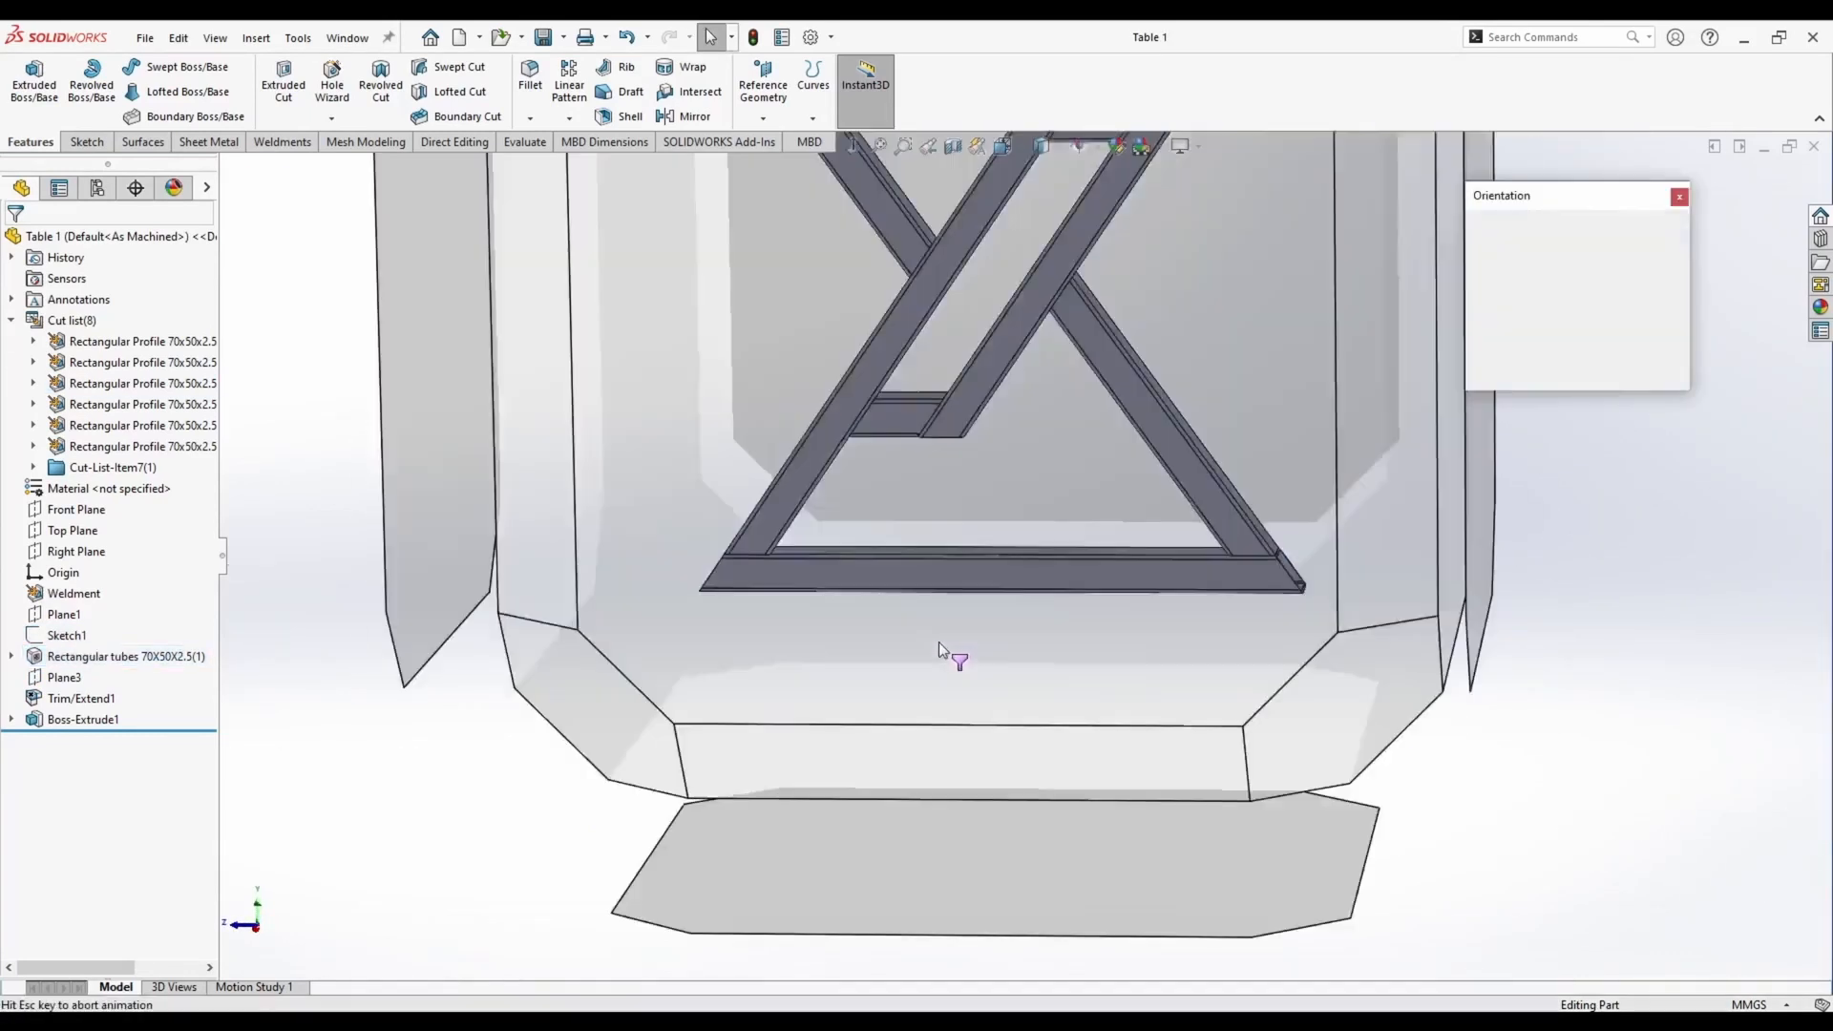
key(ctrl+4)
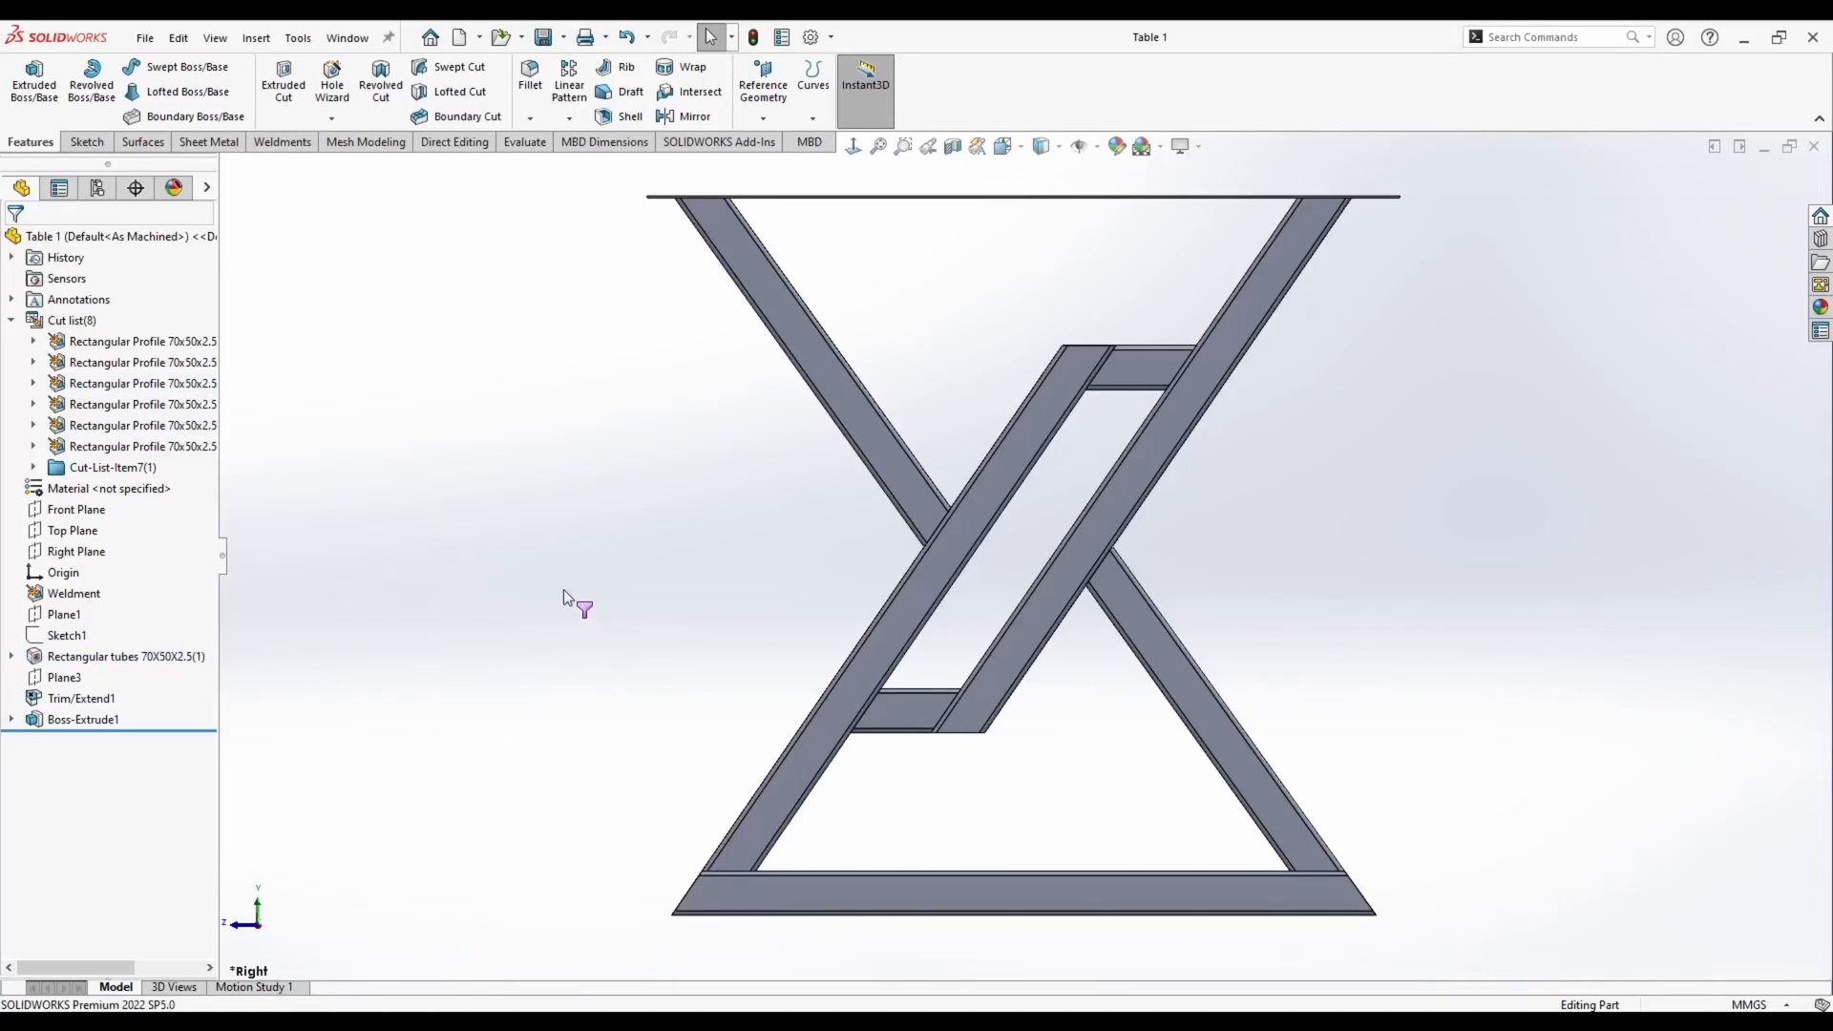
key(F5)
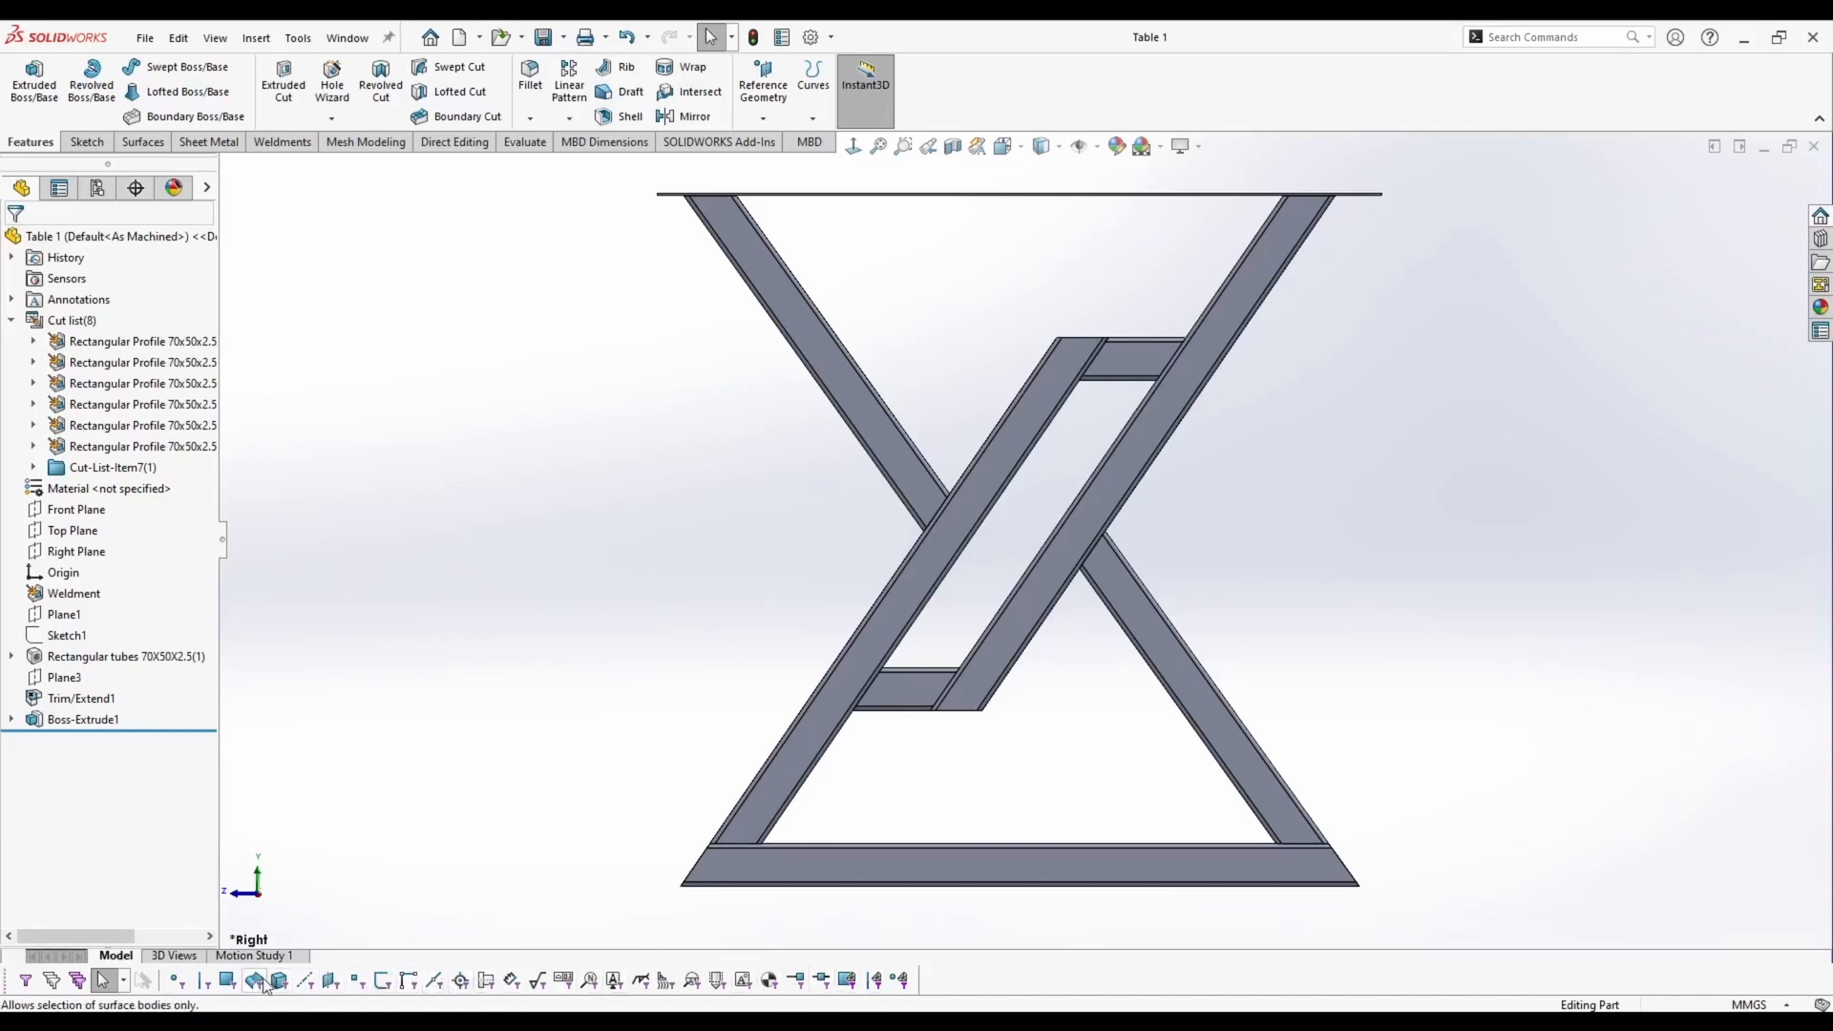
key(F5)
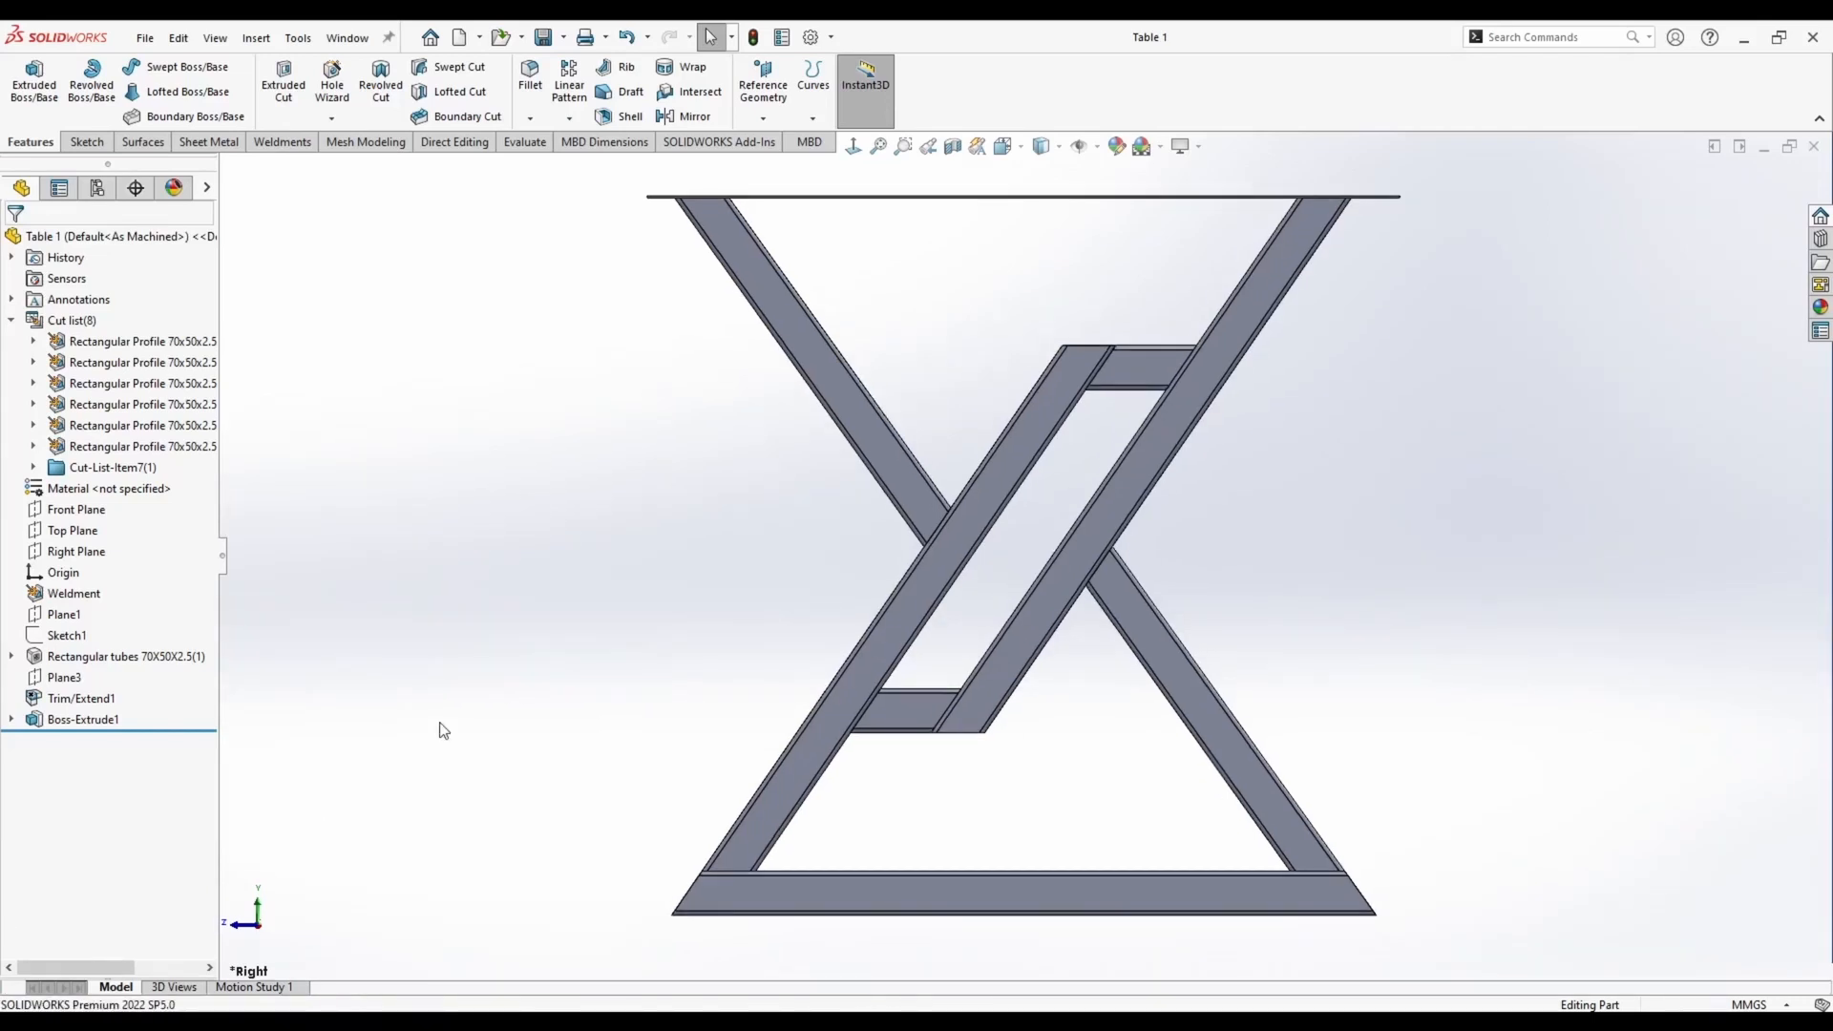
Examine the angled ends of the bottom tube
scroll(740, 789, down, 3)
click(861, 766)
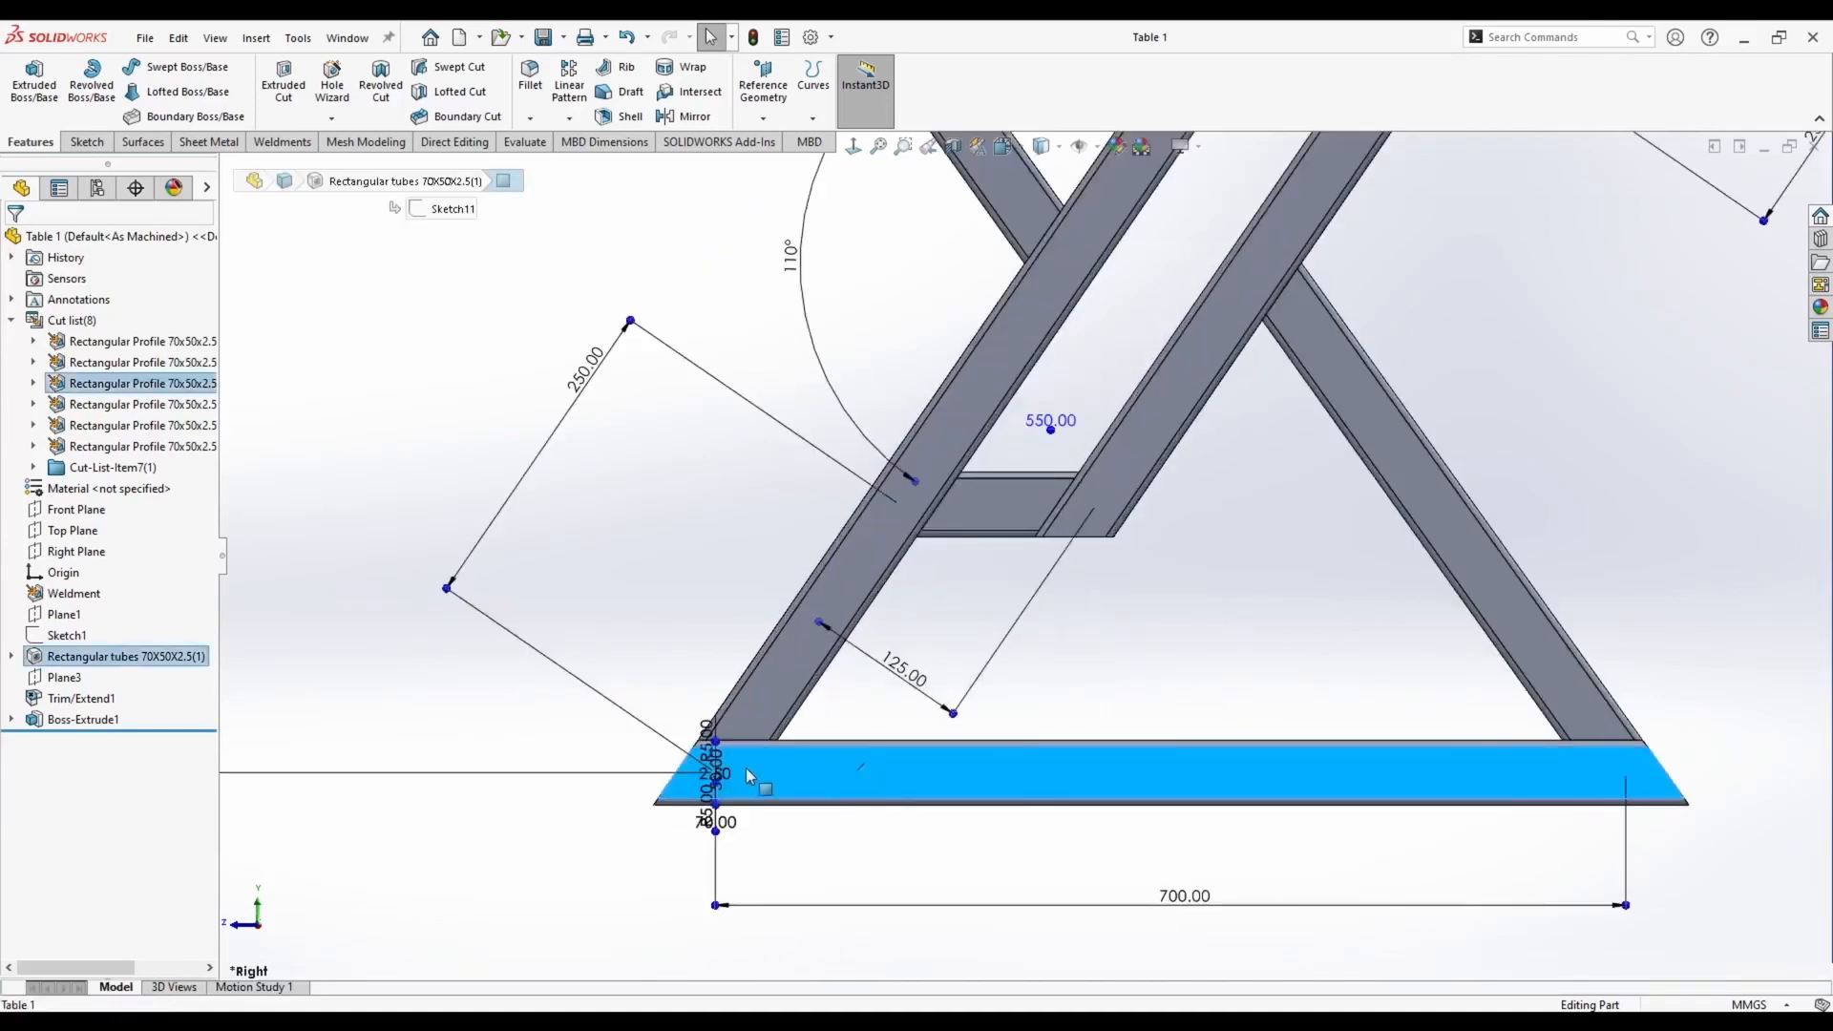
click(1632, 674)
scroll(1451, 703, down, 2)
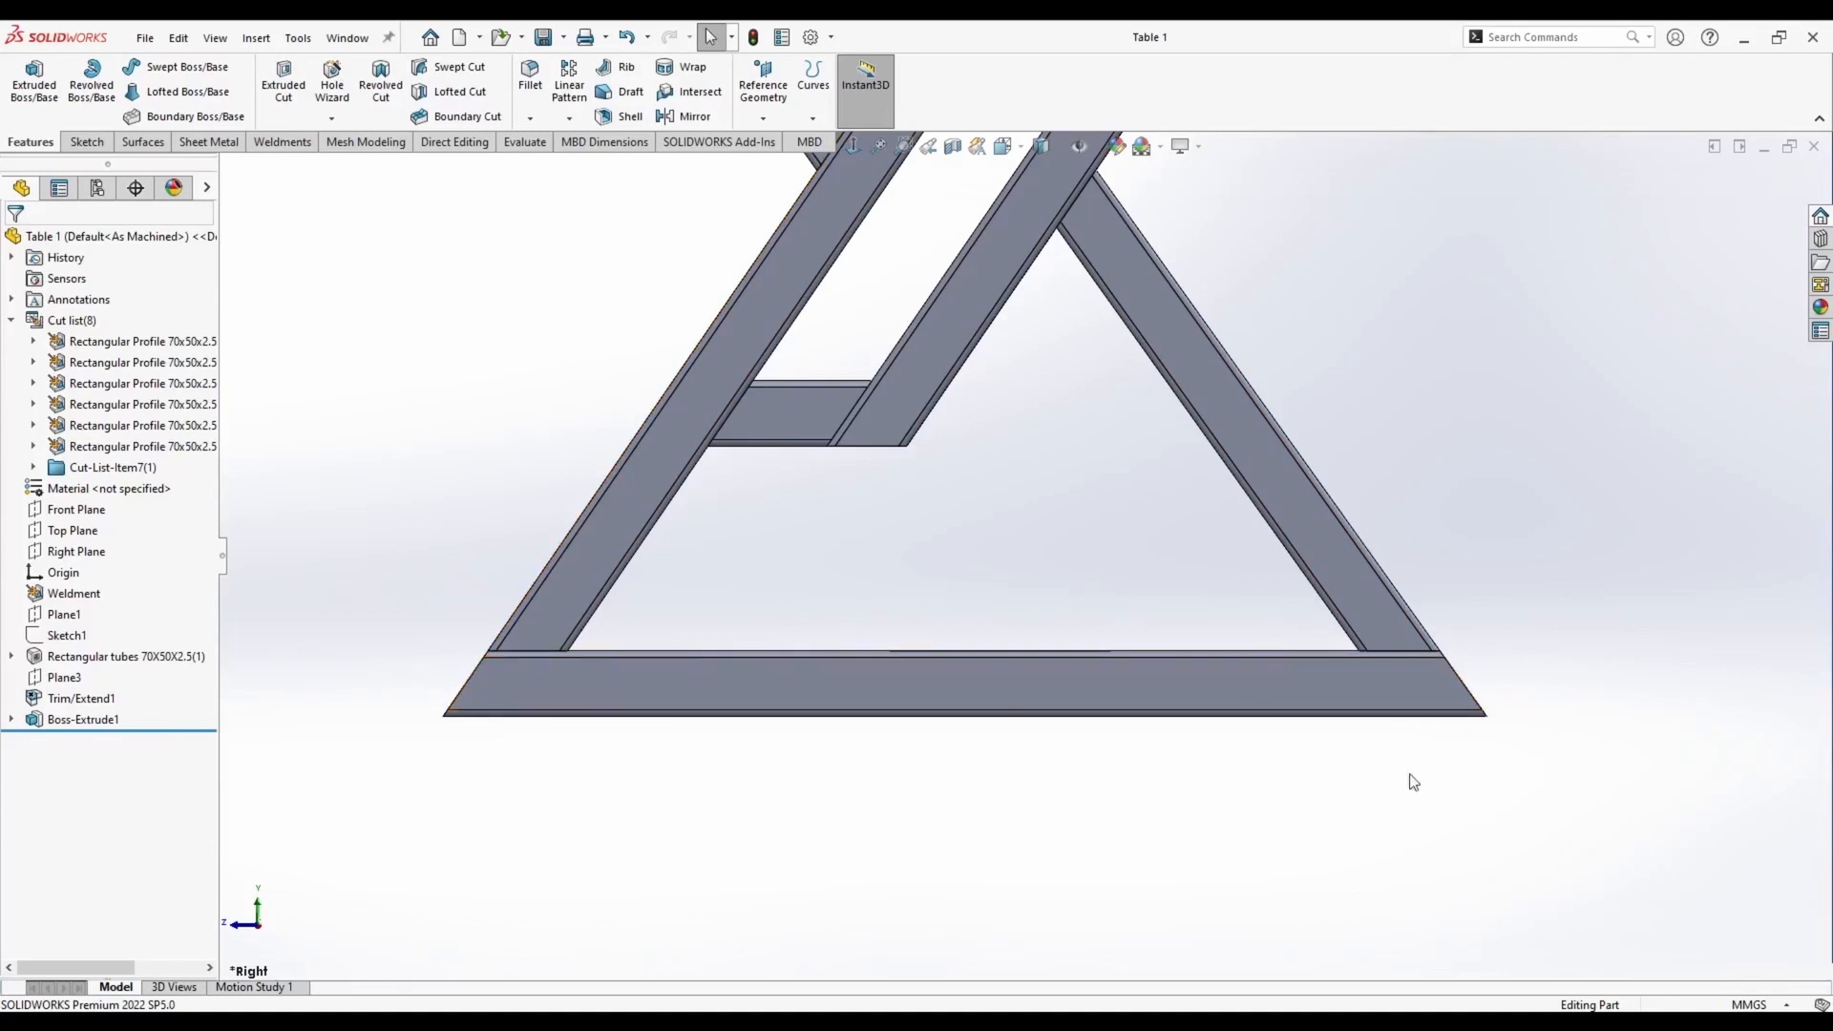
scroll(685, 560, up, 3)
middle_drag(685, 559, 802, 597)
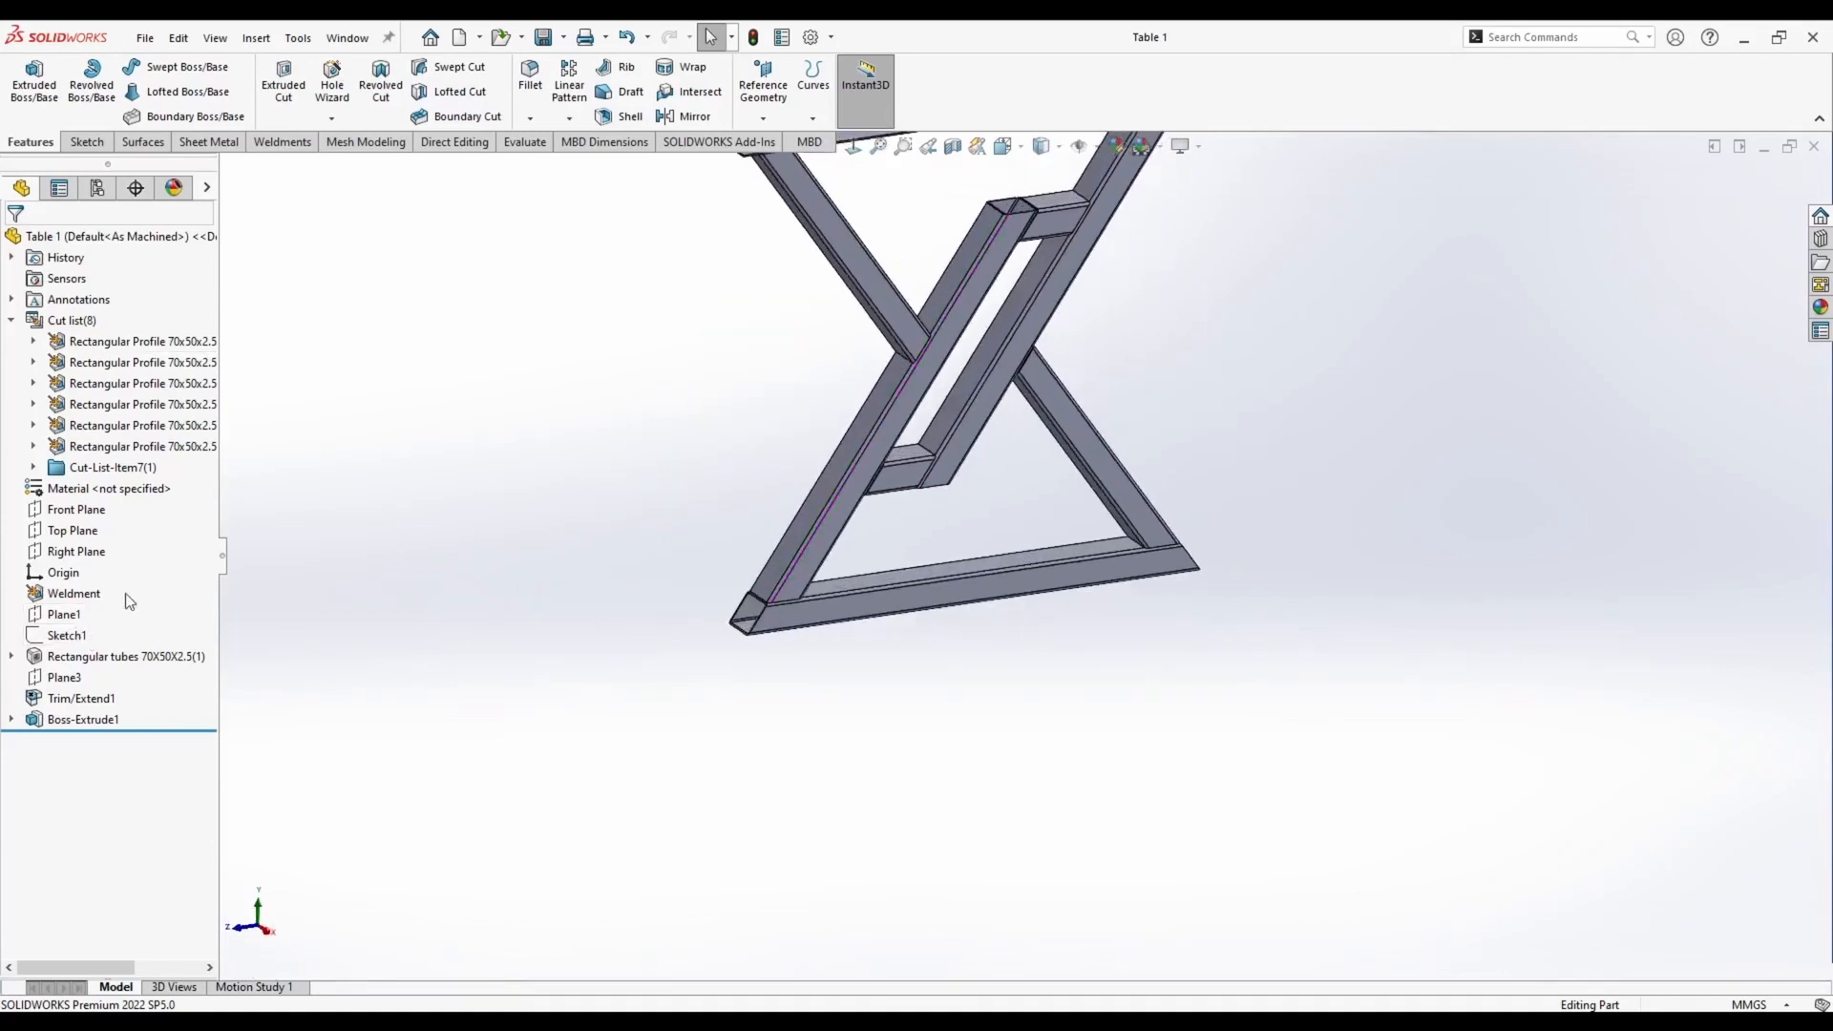
Start a sketch on Plane1 and draw a corner rectangle about 34 by 50 mm over the bottom tube's slanted left end
right_click(64, 613)
click(84, 582)
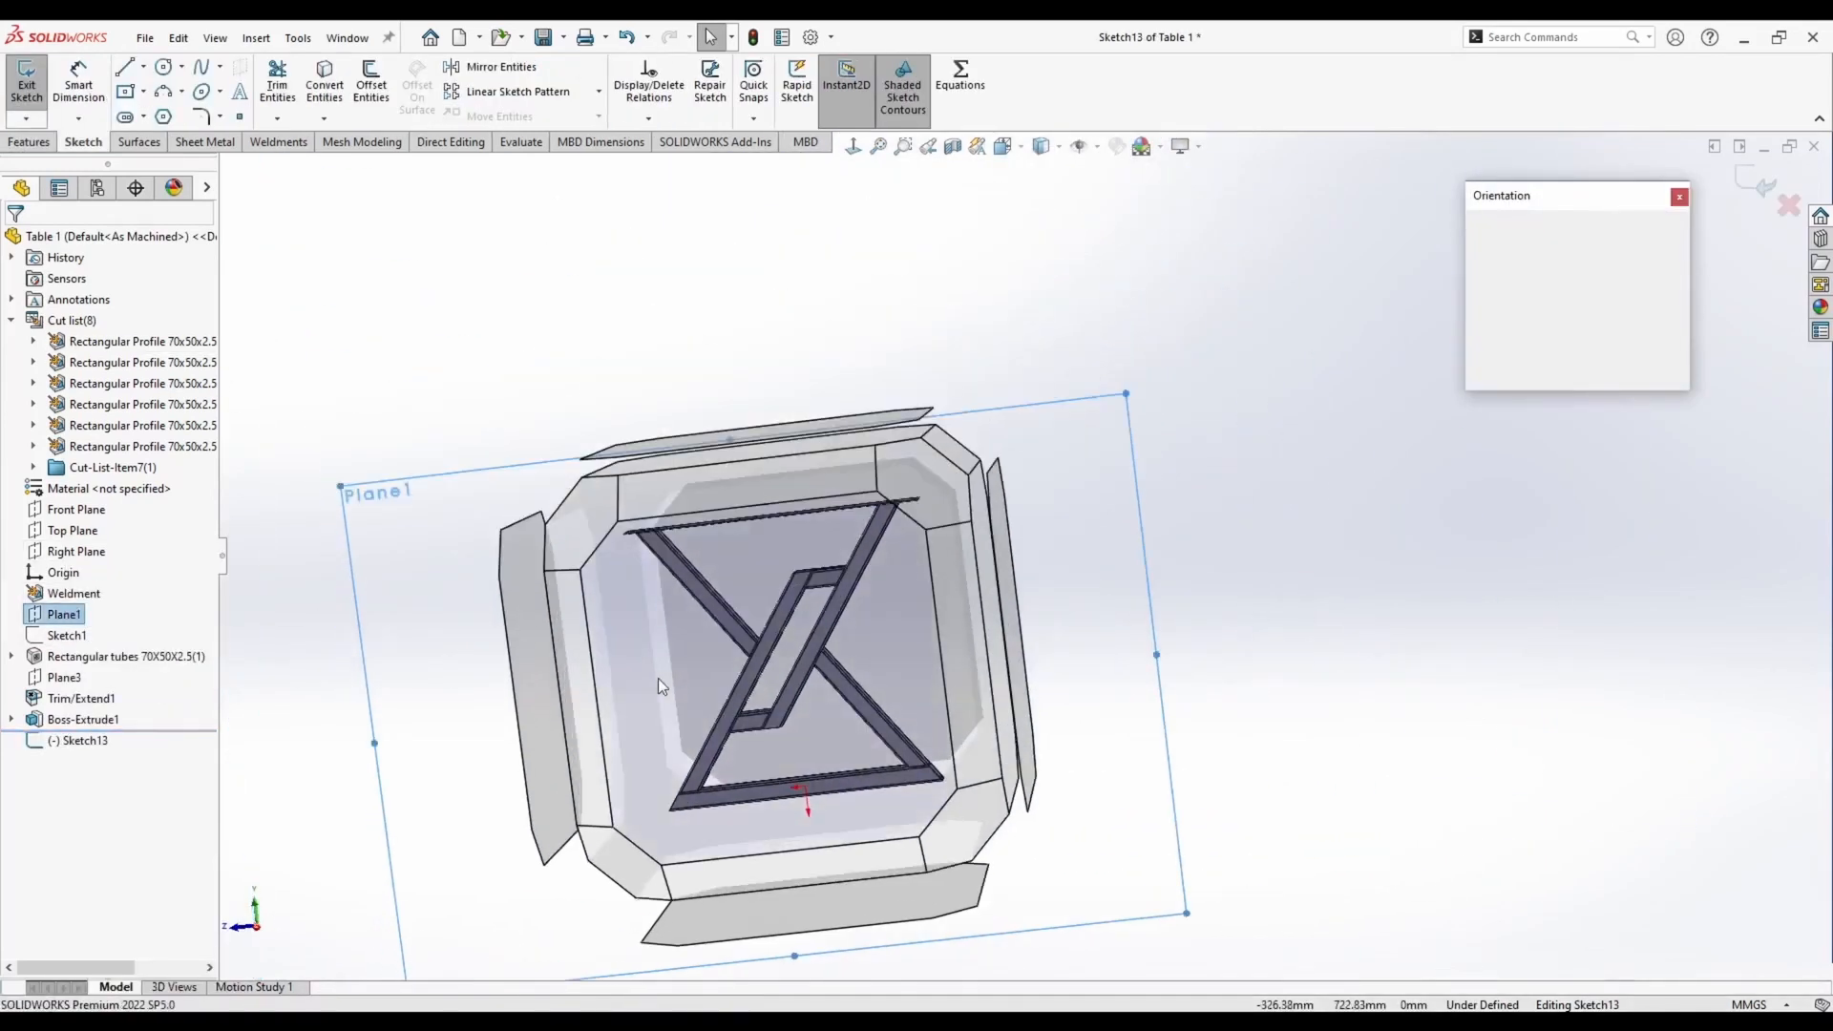
click(143, 91)
click(188, 116)
scroll(847, 777, down, 6)
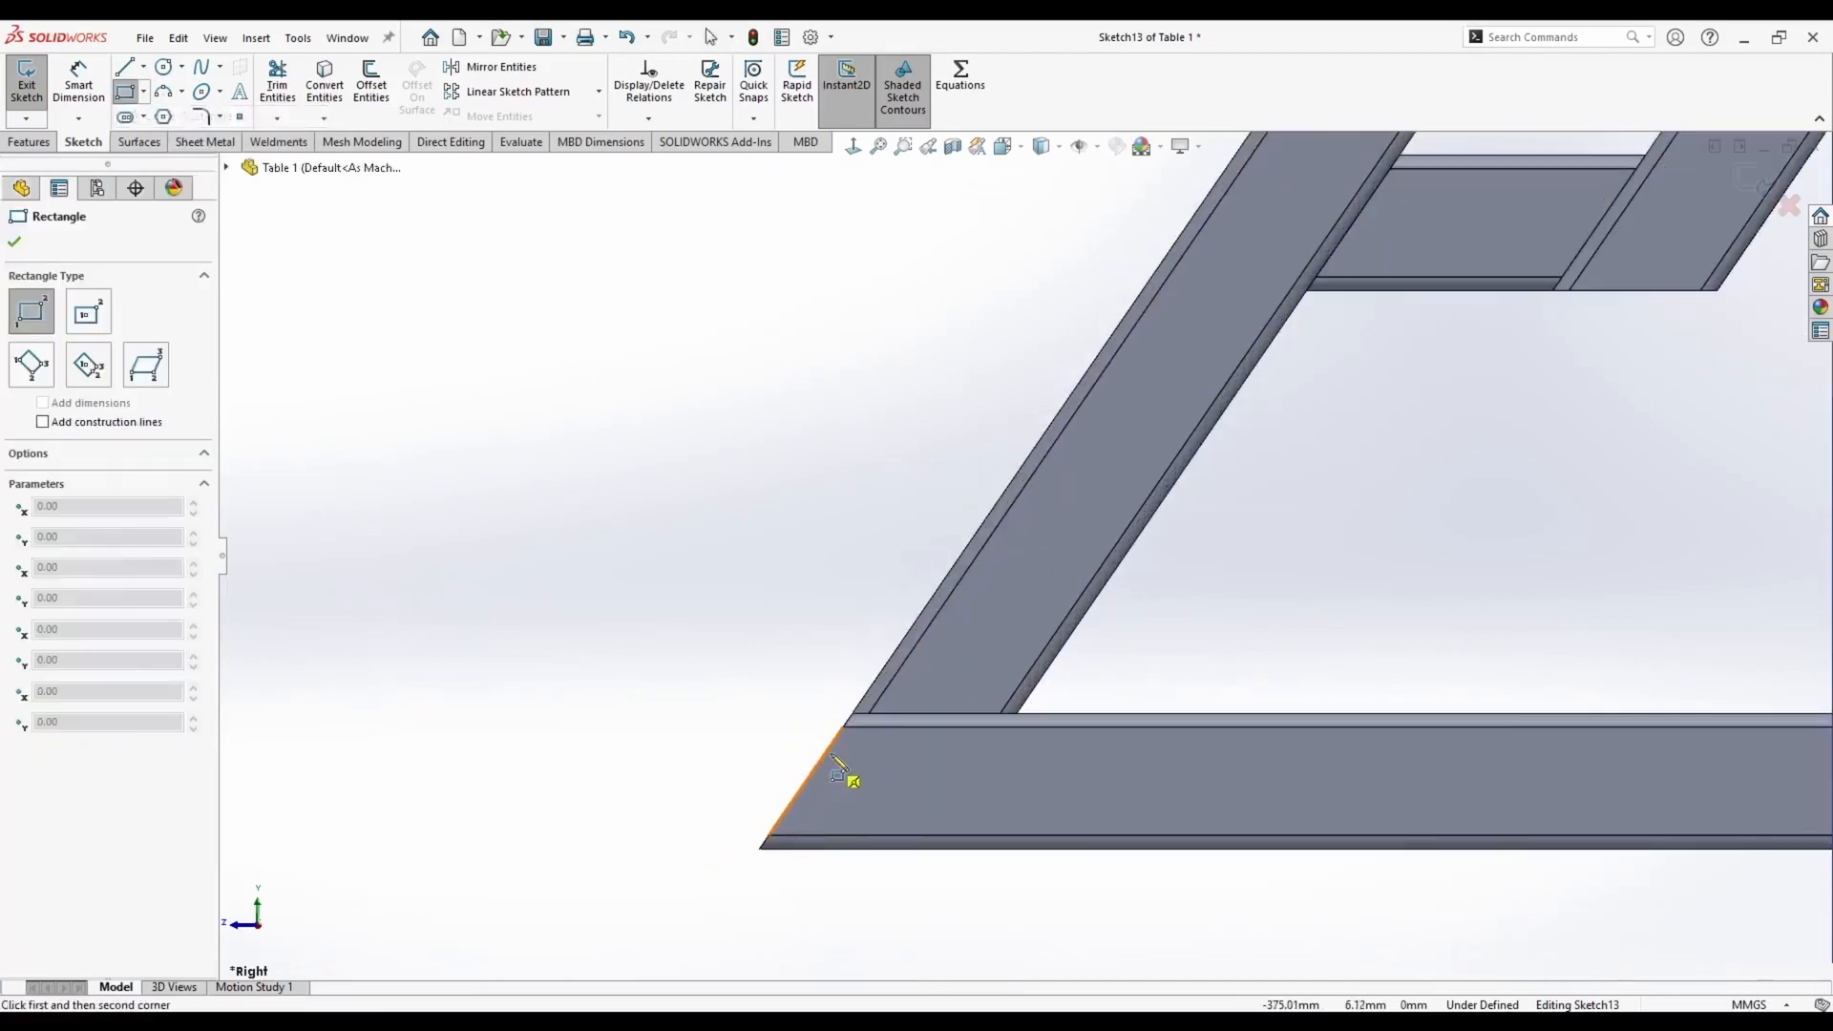
click(929, 617)
click(712, 943)
scroll(1535, 585, up, 5)
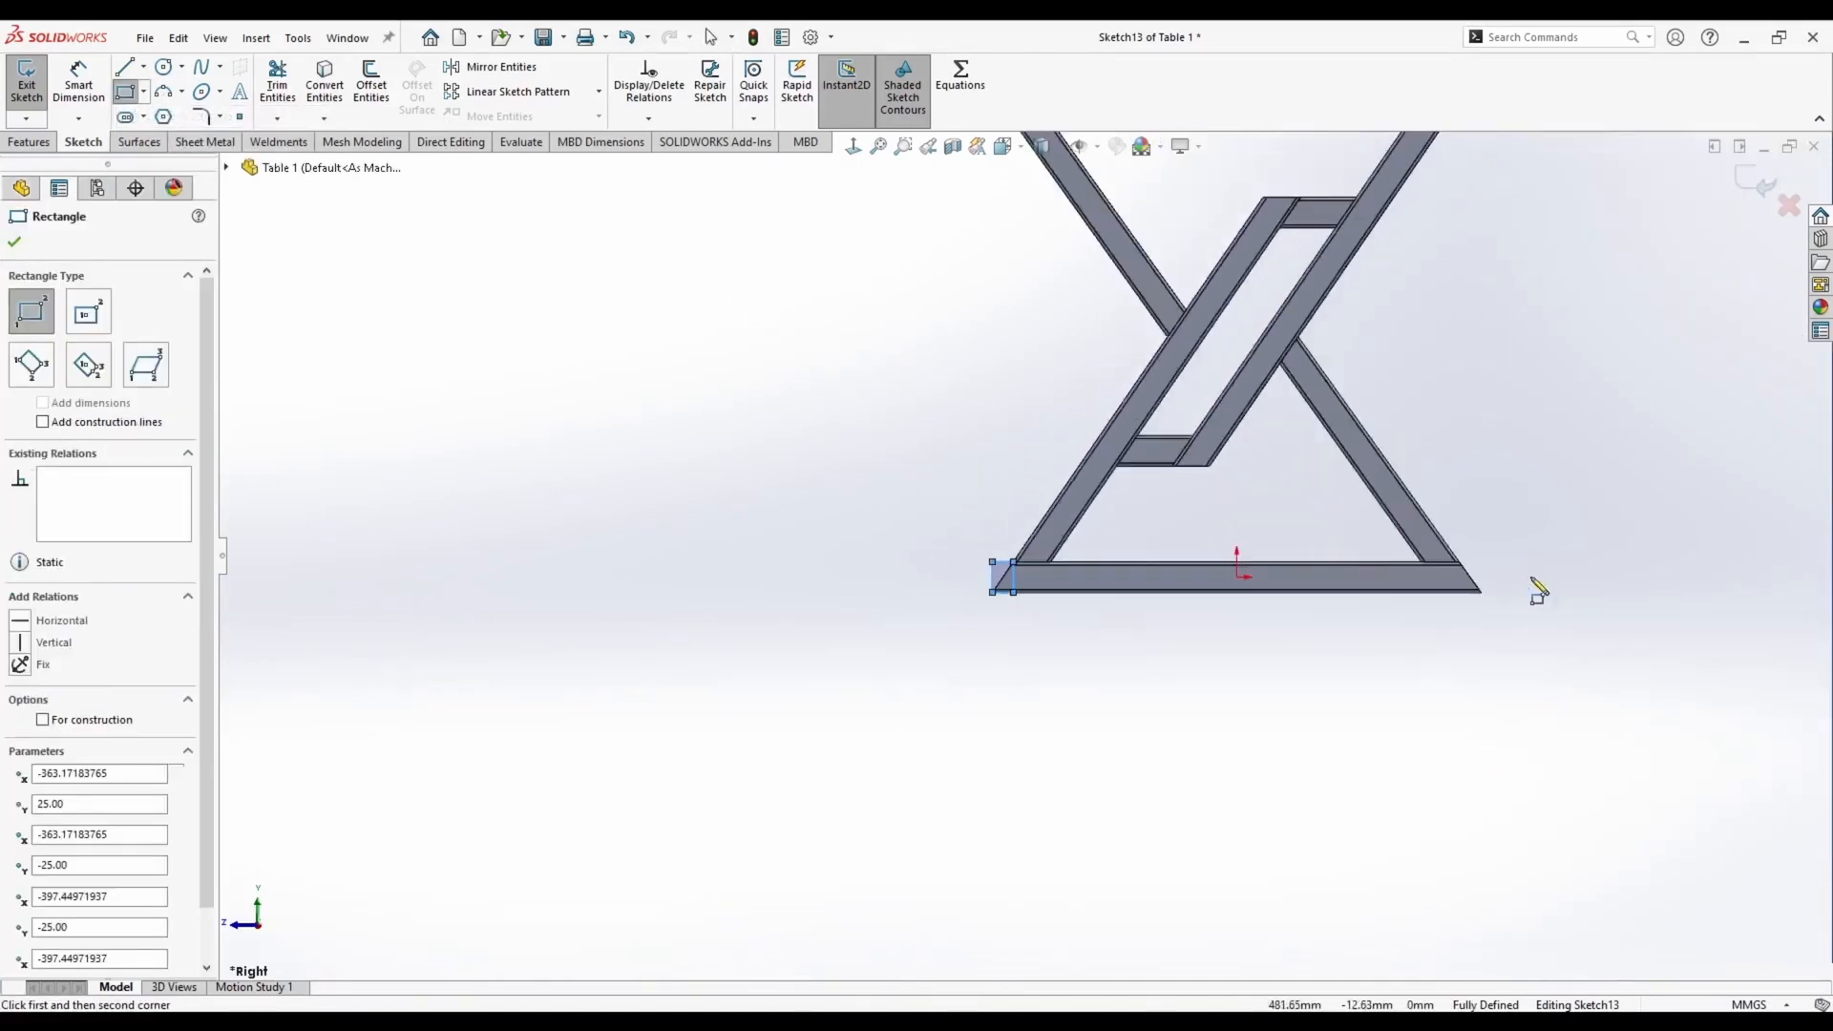
Sketch a second corner rectangle about 36 by 50 mm over the slanted right end of the bottom tube
scroll(1243, 558, down, 5)
click(1229, 550)
click(1296, 642)
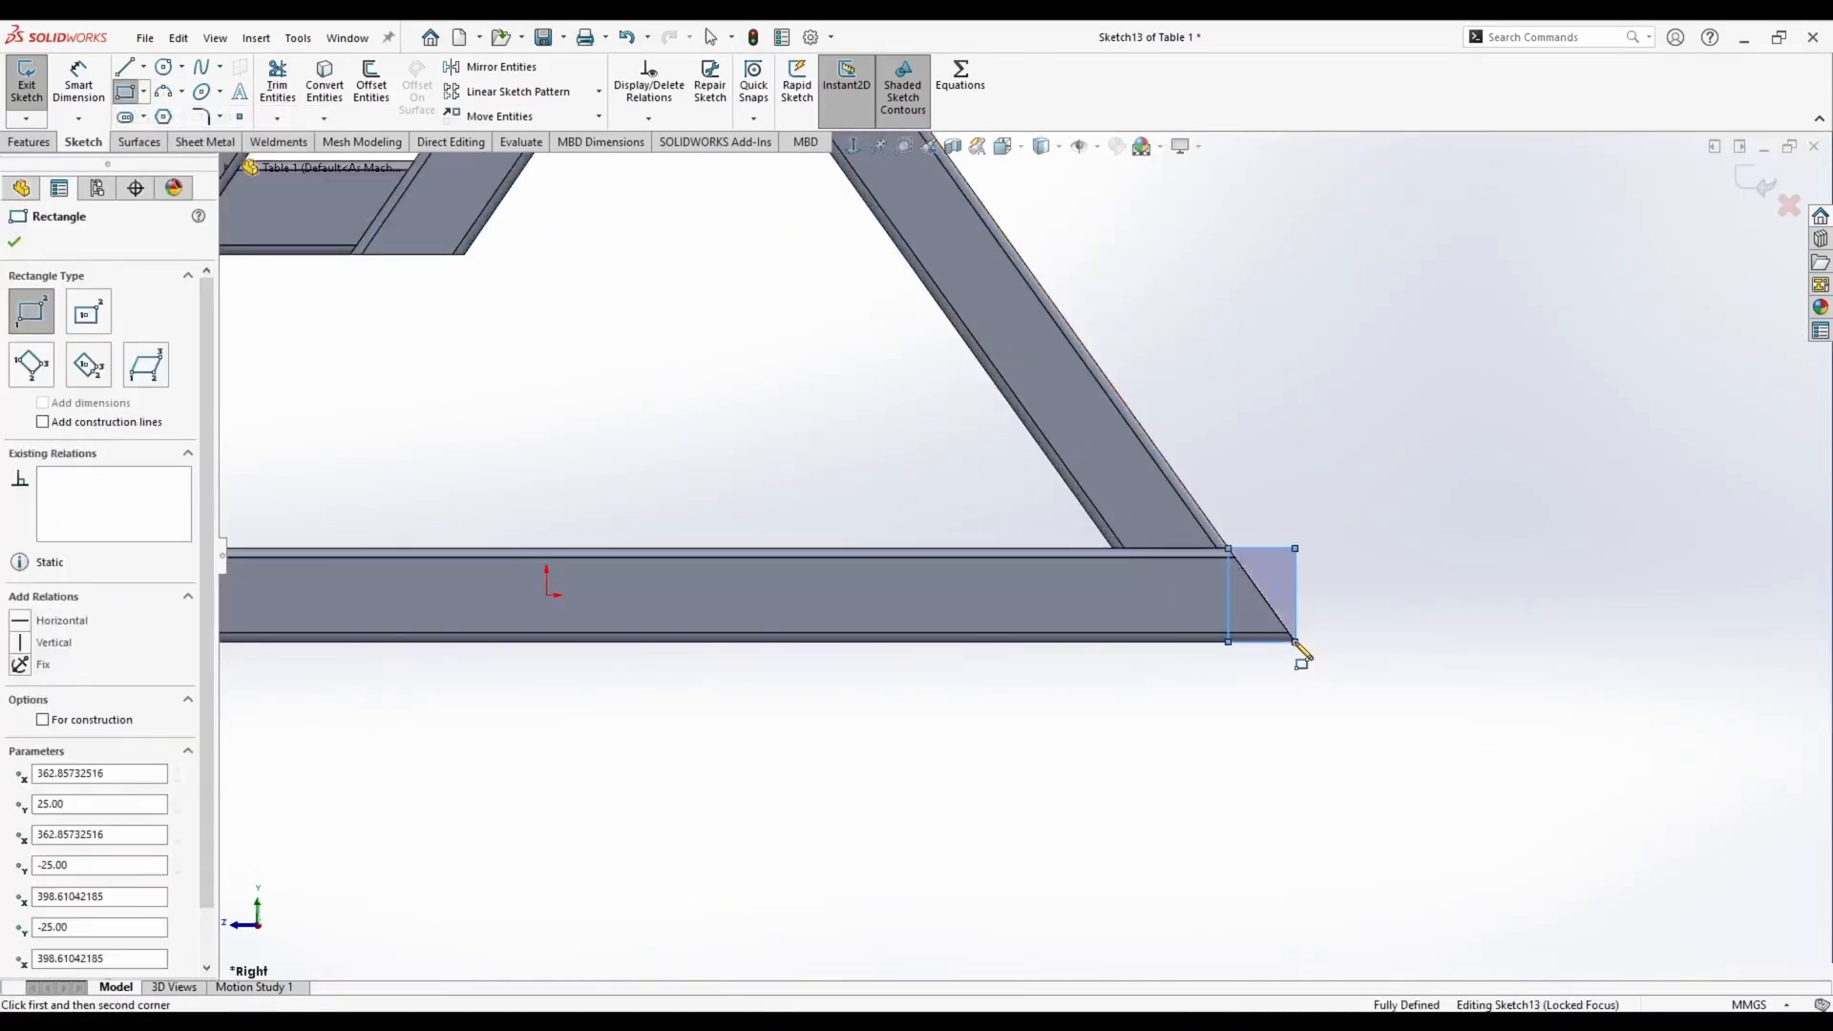
key(Escape)
Cut-extrude both rectangles Through All - Both to square off the bottom tube's ends, and save the part
scroll(1184, 497, up, 3)
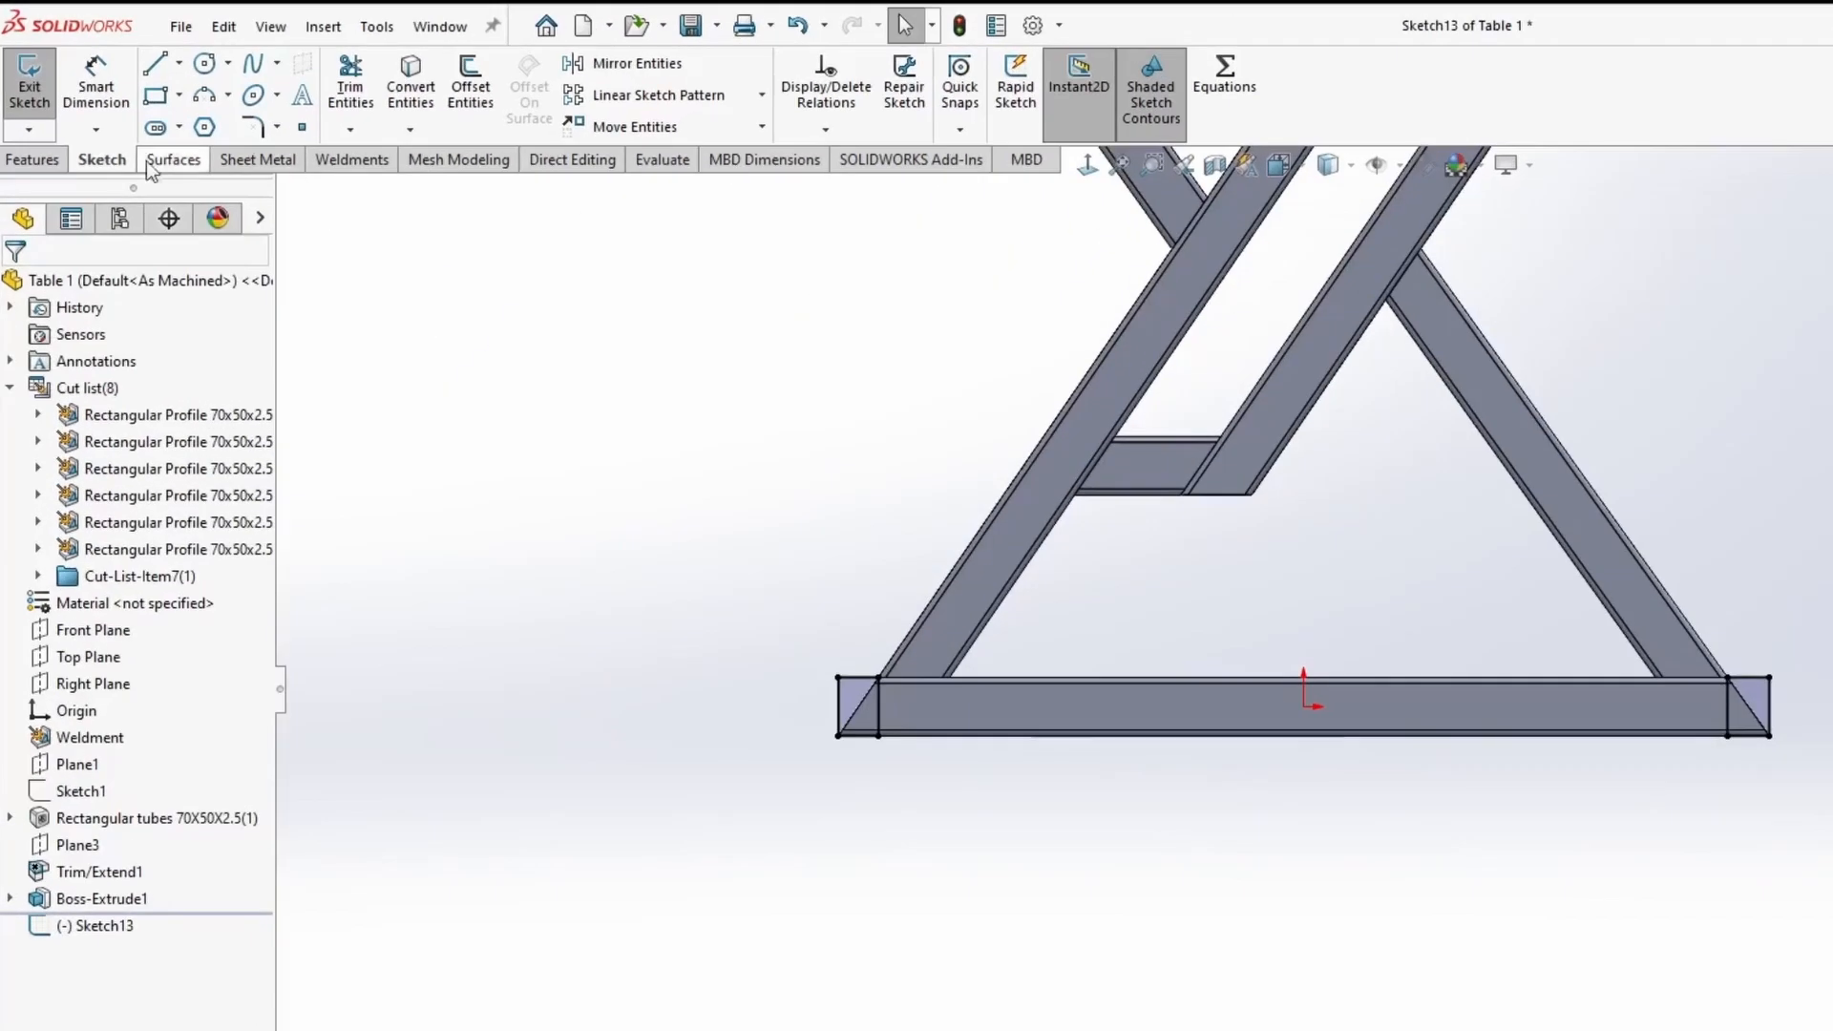
click(32, 160)
click(358, 94)
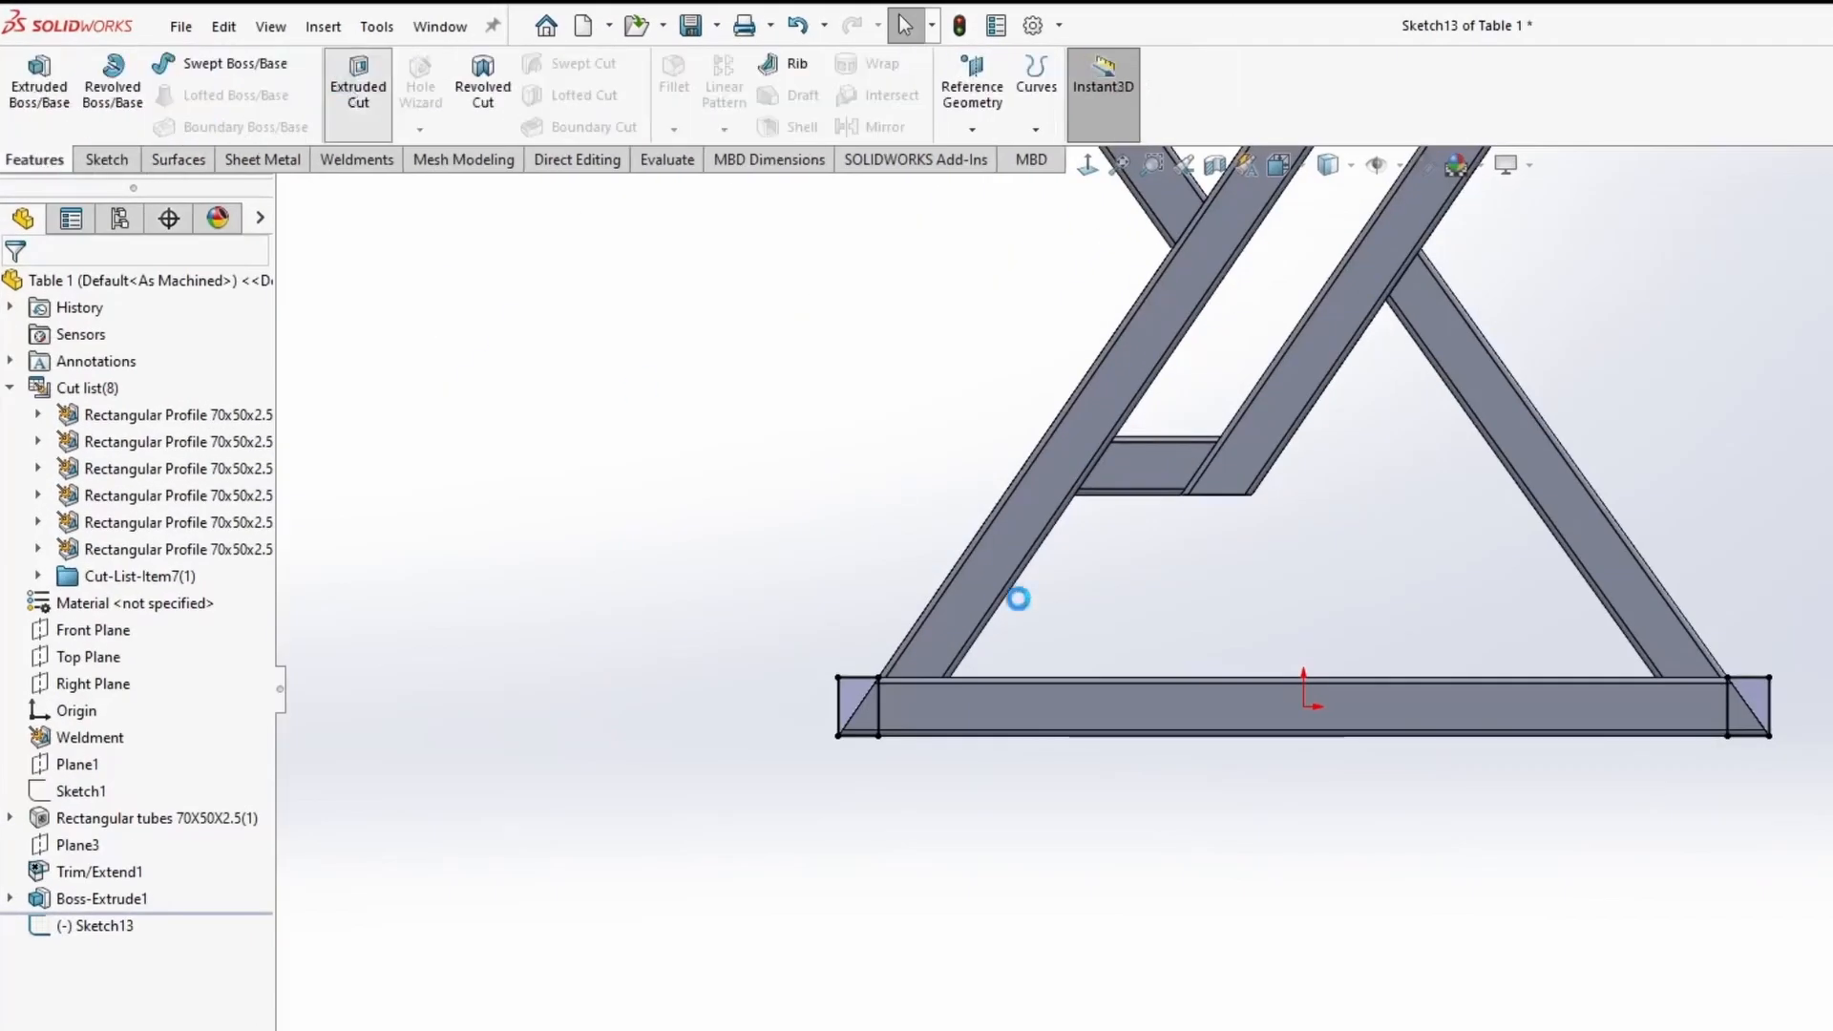
click(128, 438)
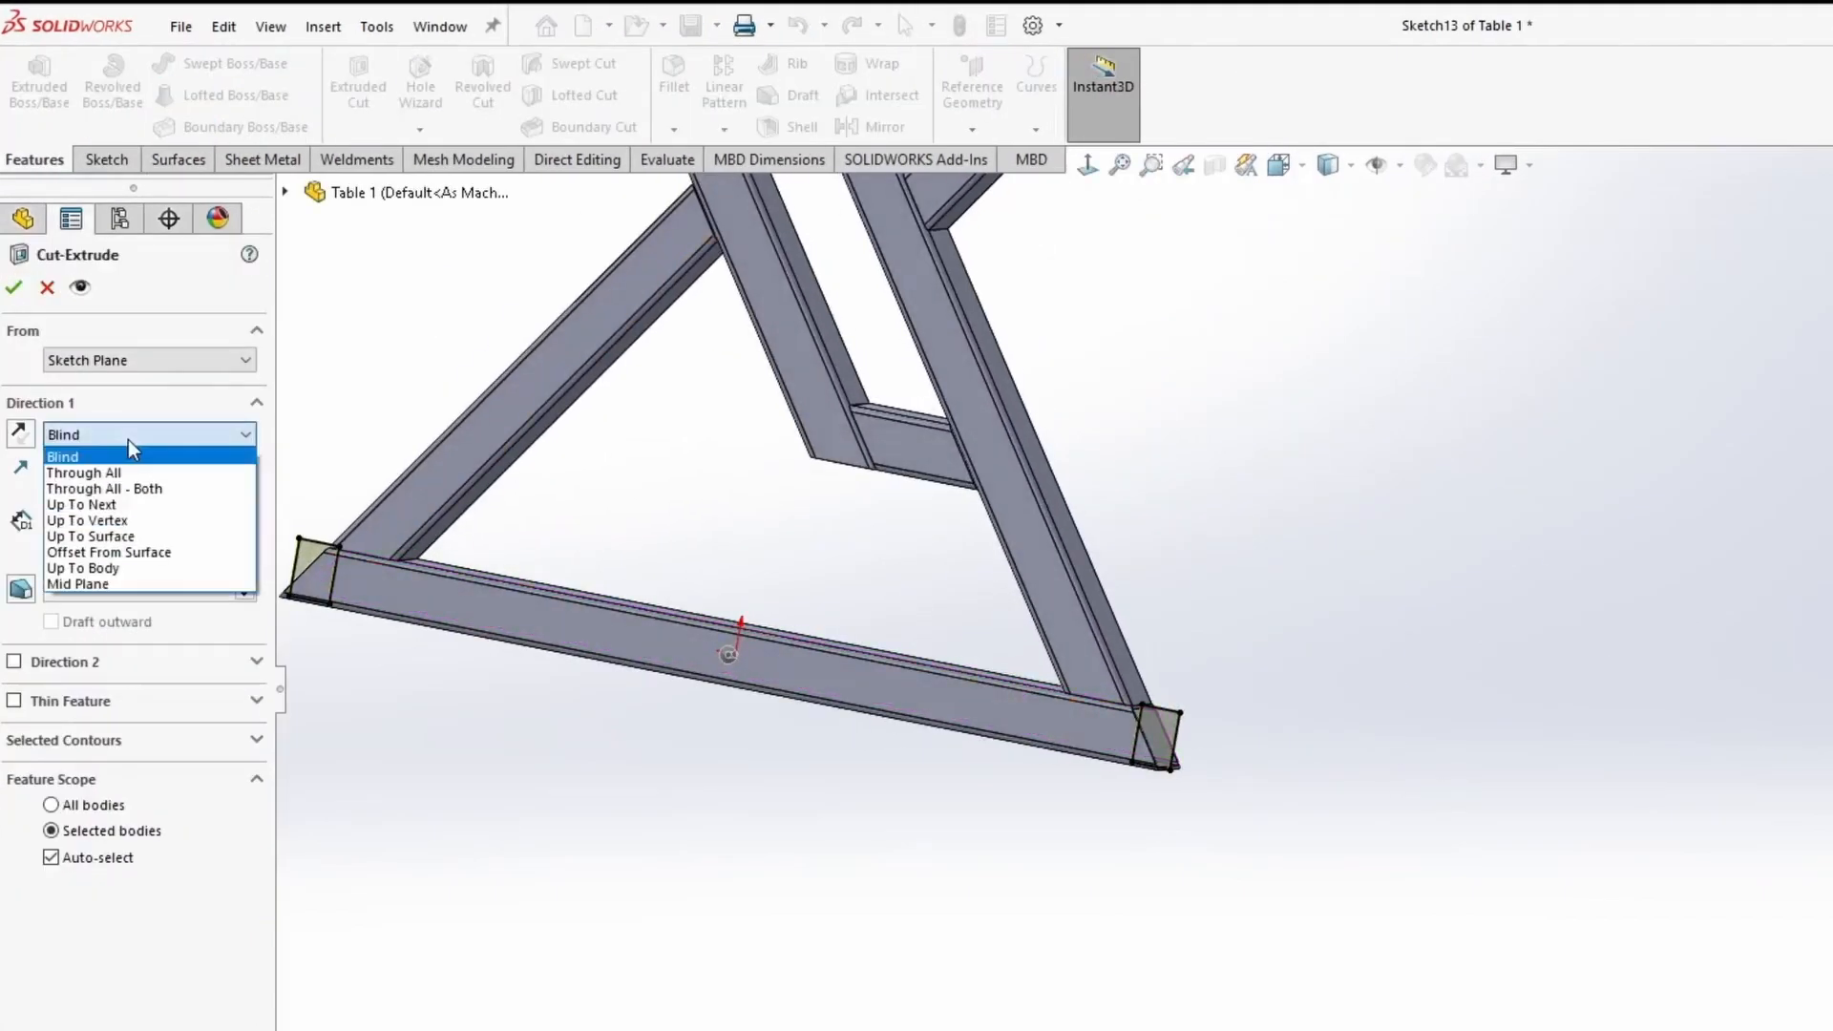
click(128, 487)
middle_drag(935, 859, 792, 883)
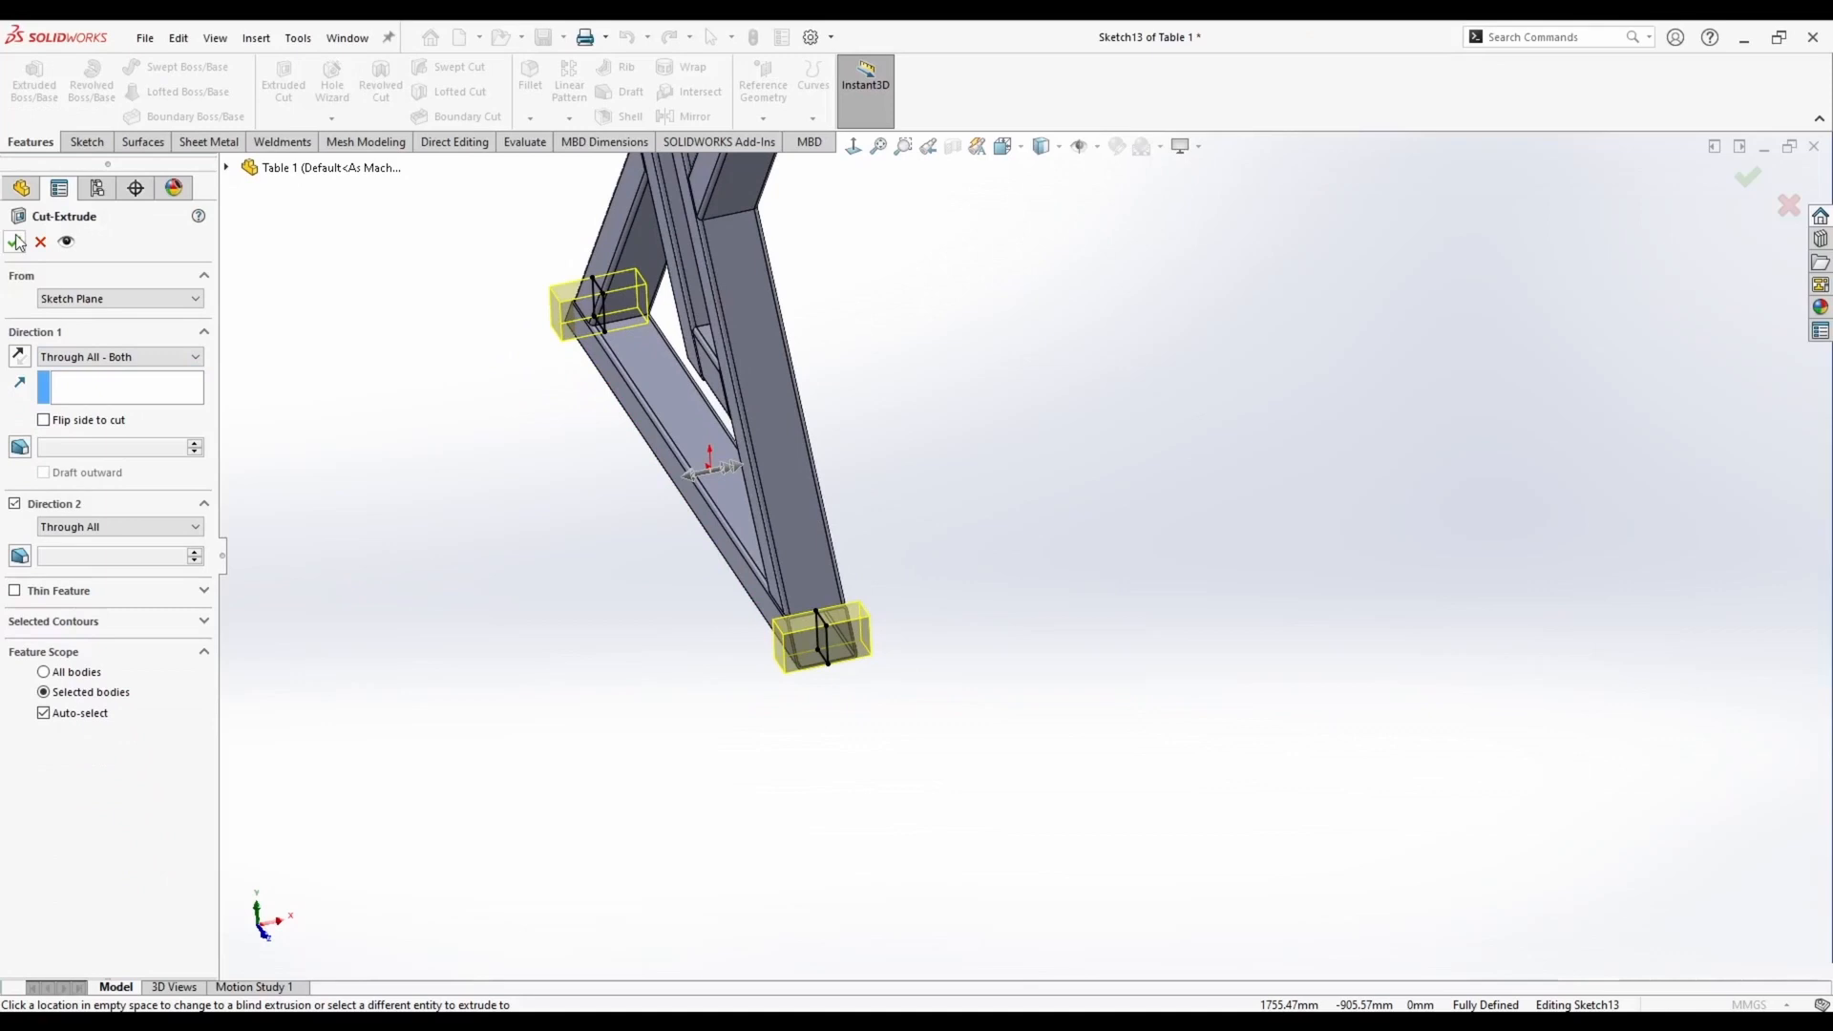
click(17, 241)
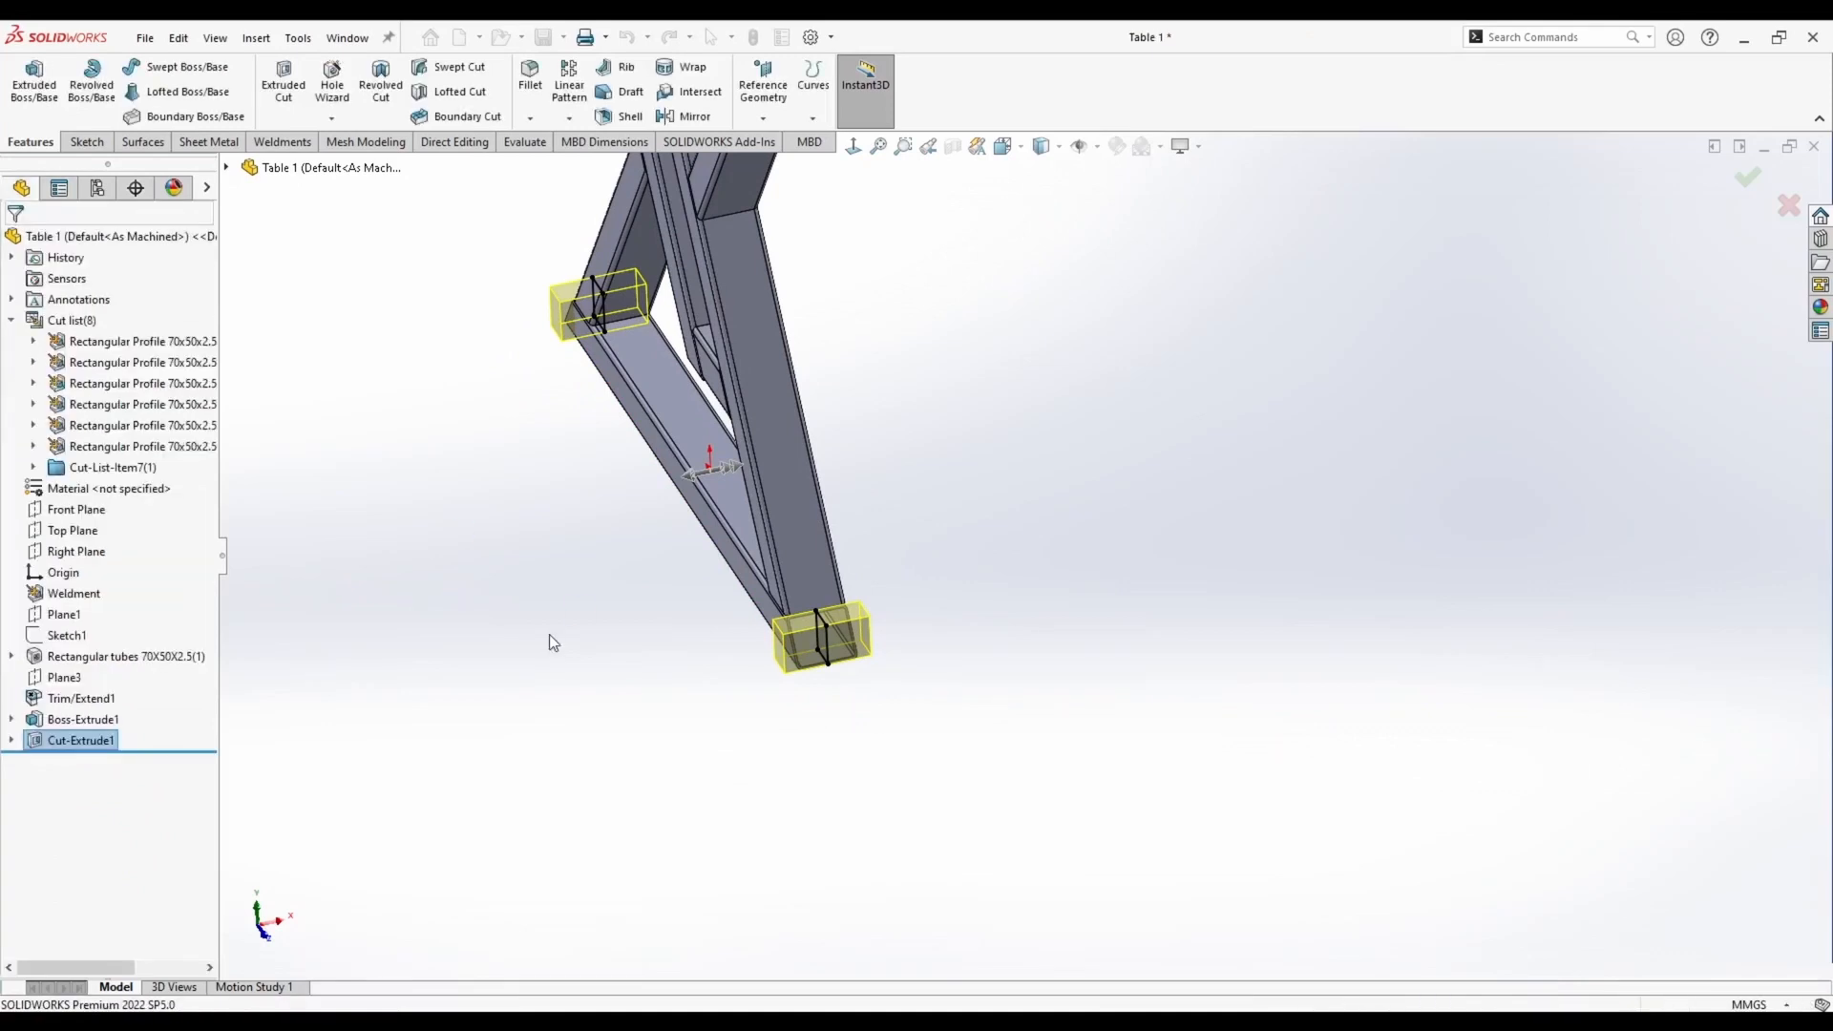
middle_drag(548, 639, 696, 646)
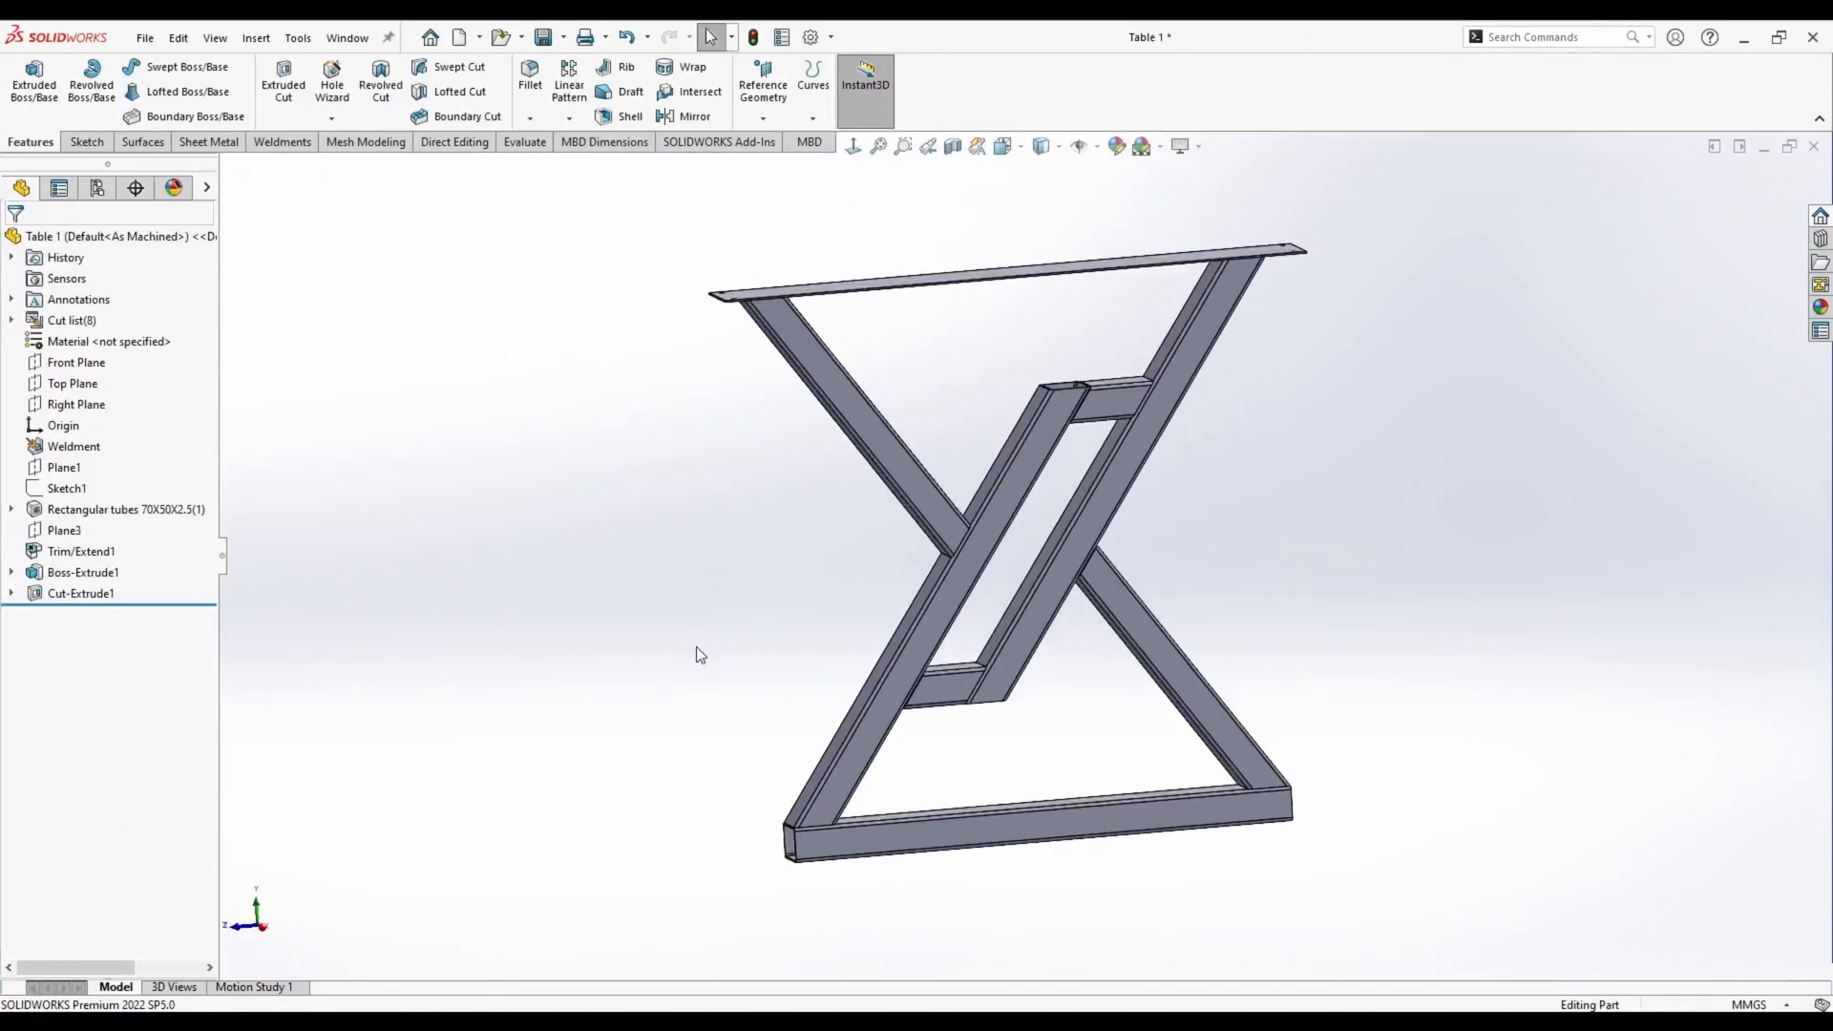
key(ctrl+s)
Examine the open tube ends on the inner frame and the squared ends of the bottom tube
scroll(1008, 449, down, 4)
middle_drag(1082, 369, 1050, 478)
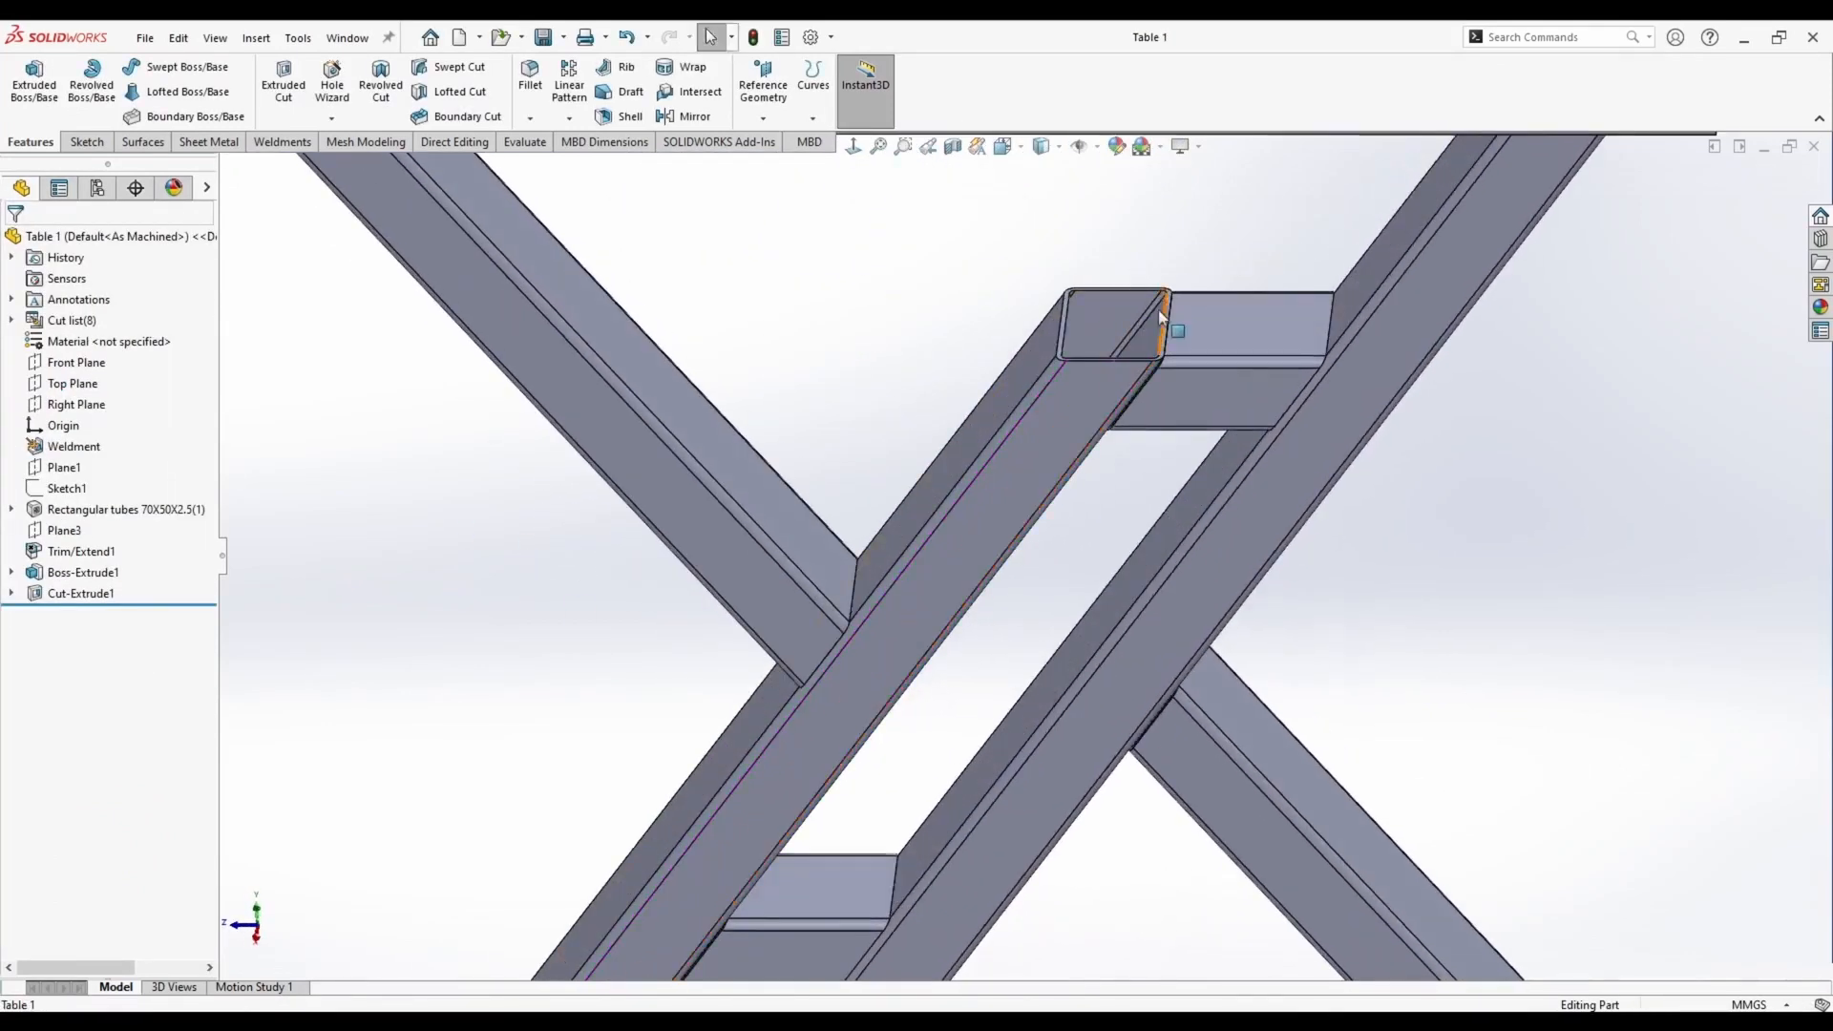
scroll(1160, 317, up, 4)
scroll(998, 655, down, 5)
middle_drag(1012, 632, 1100, 644)
scroll(1099, 644, up, 4)
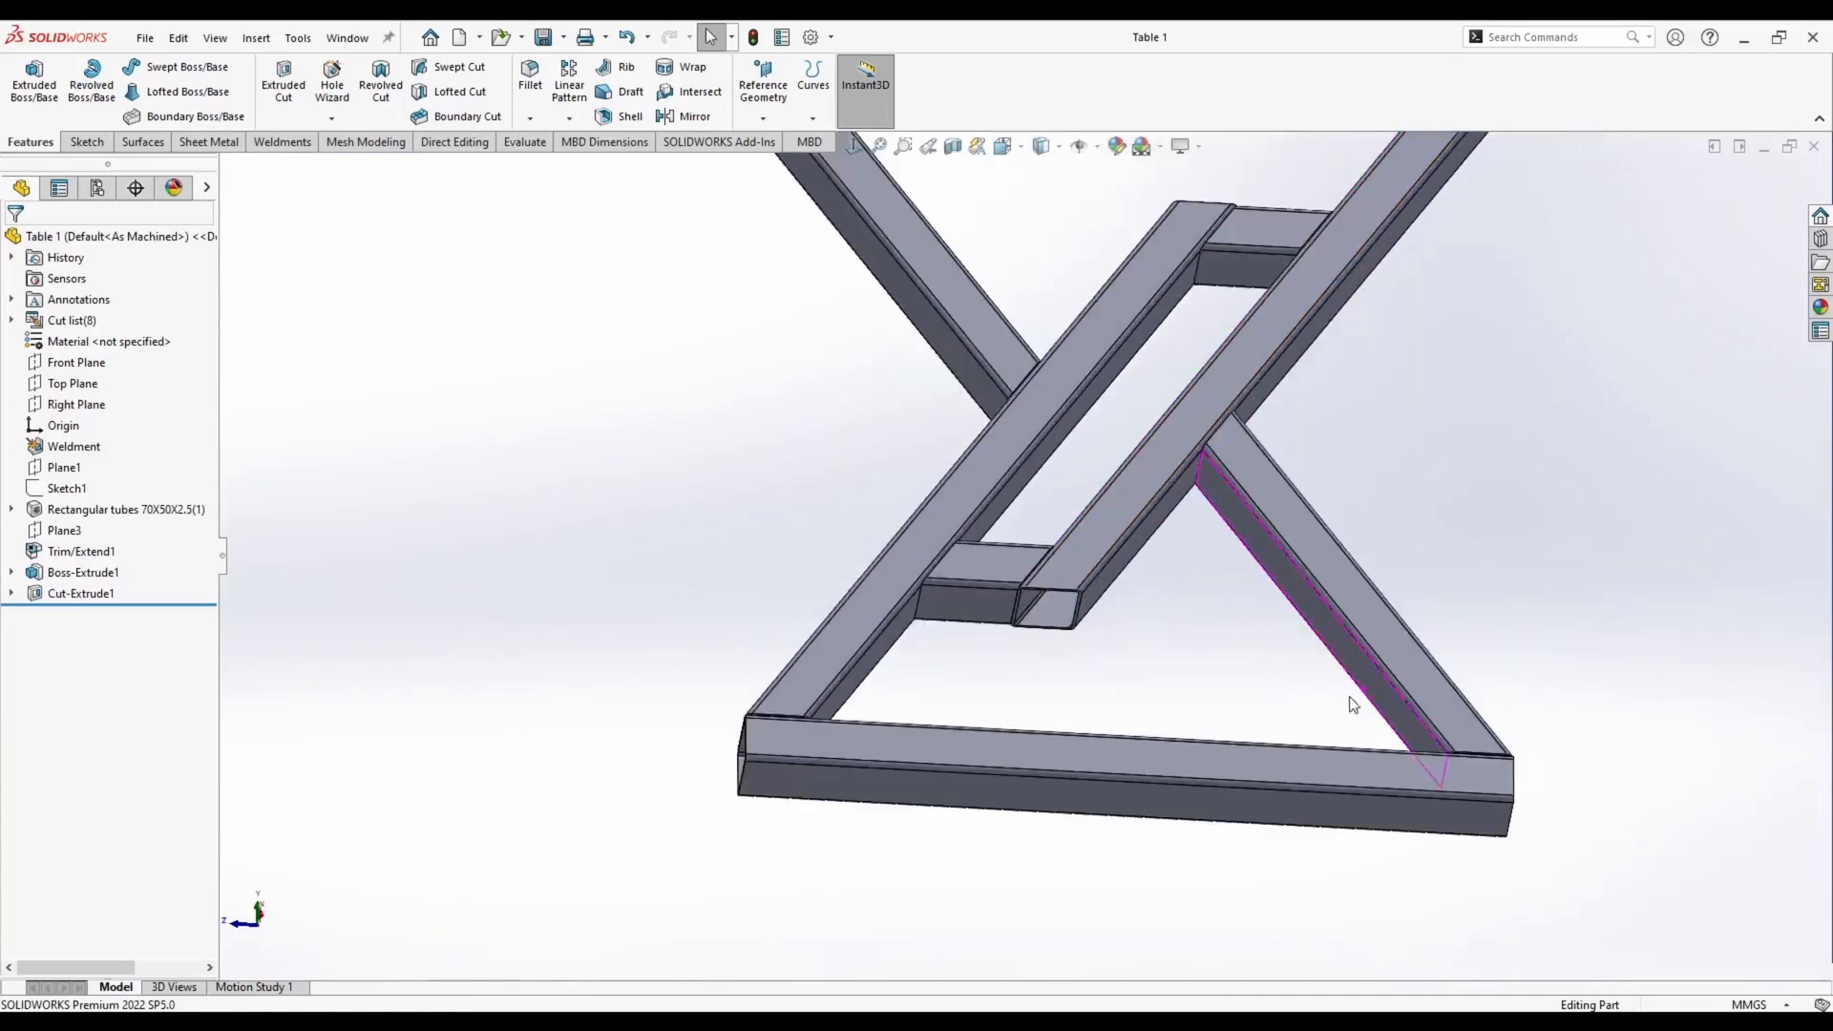
middle_drag(1350, 703, 1341, 802)
scroll(840, 831, down, 4)
middle_drag(865, 772, 710, 751)
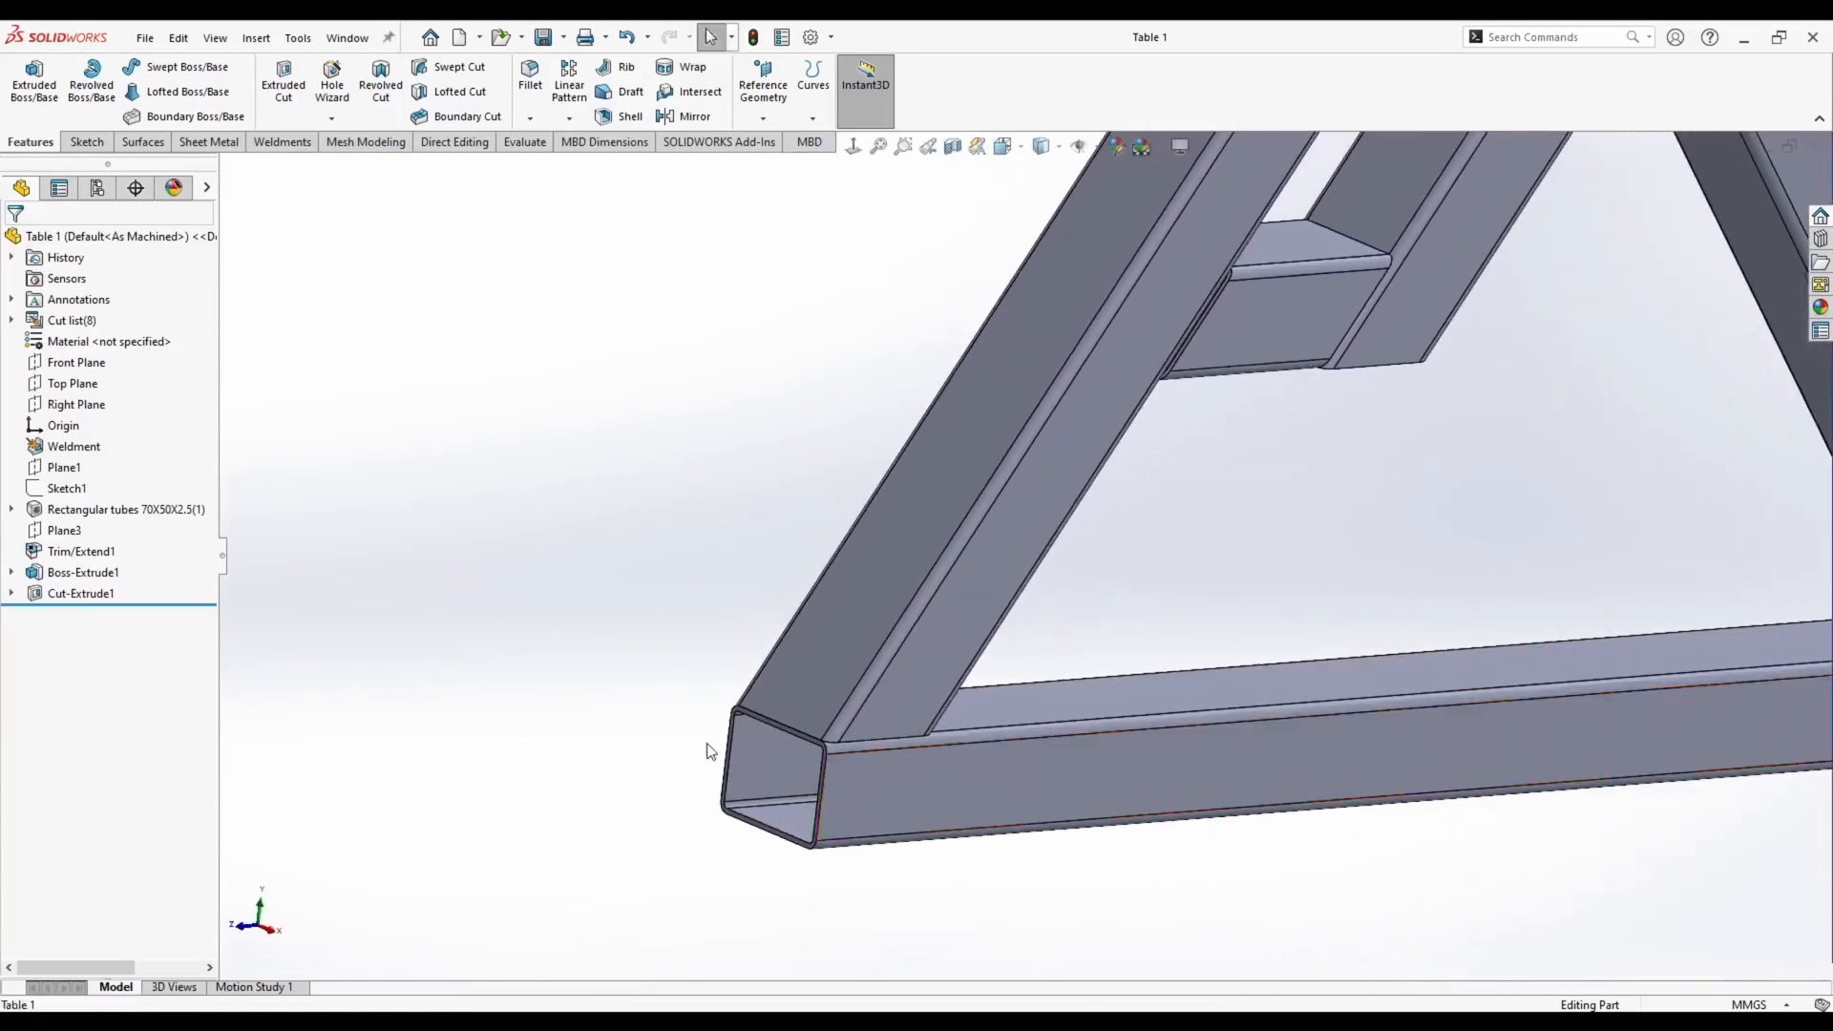
scroll(754, 440, up, 3)
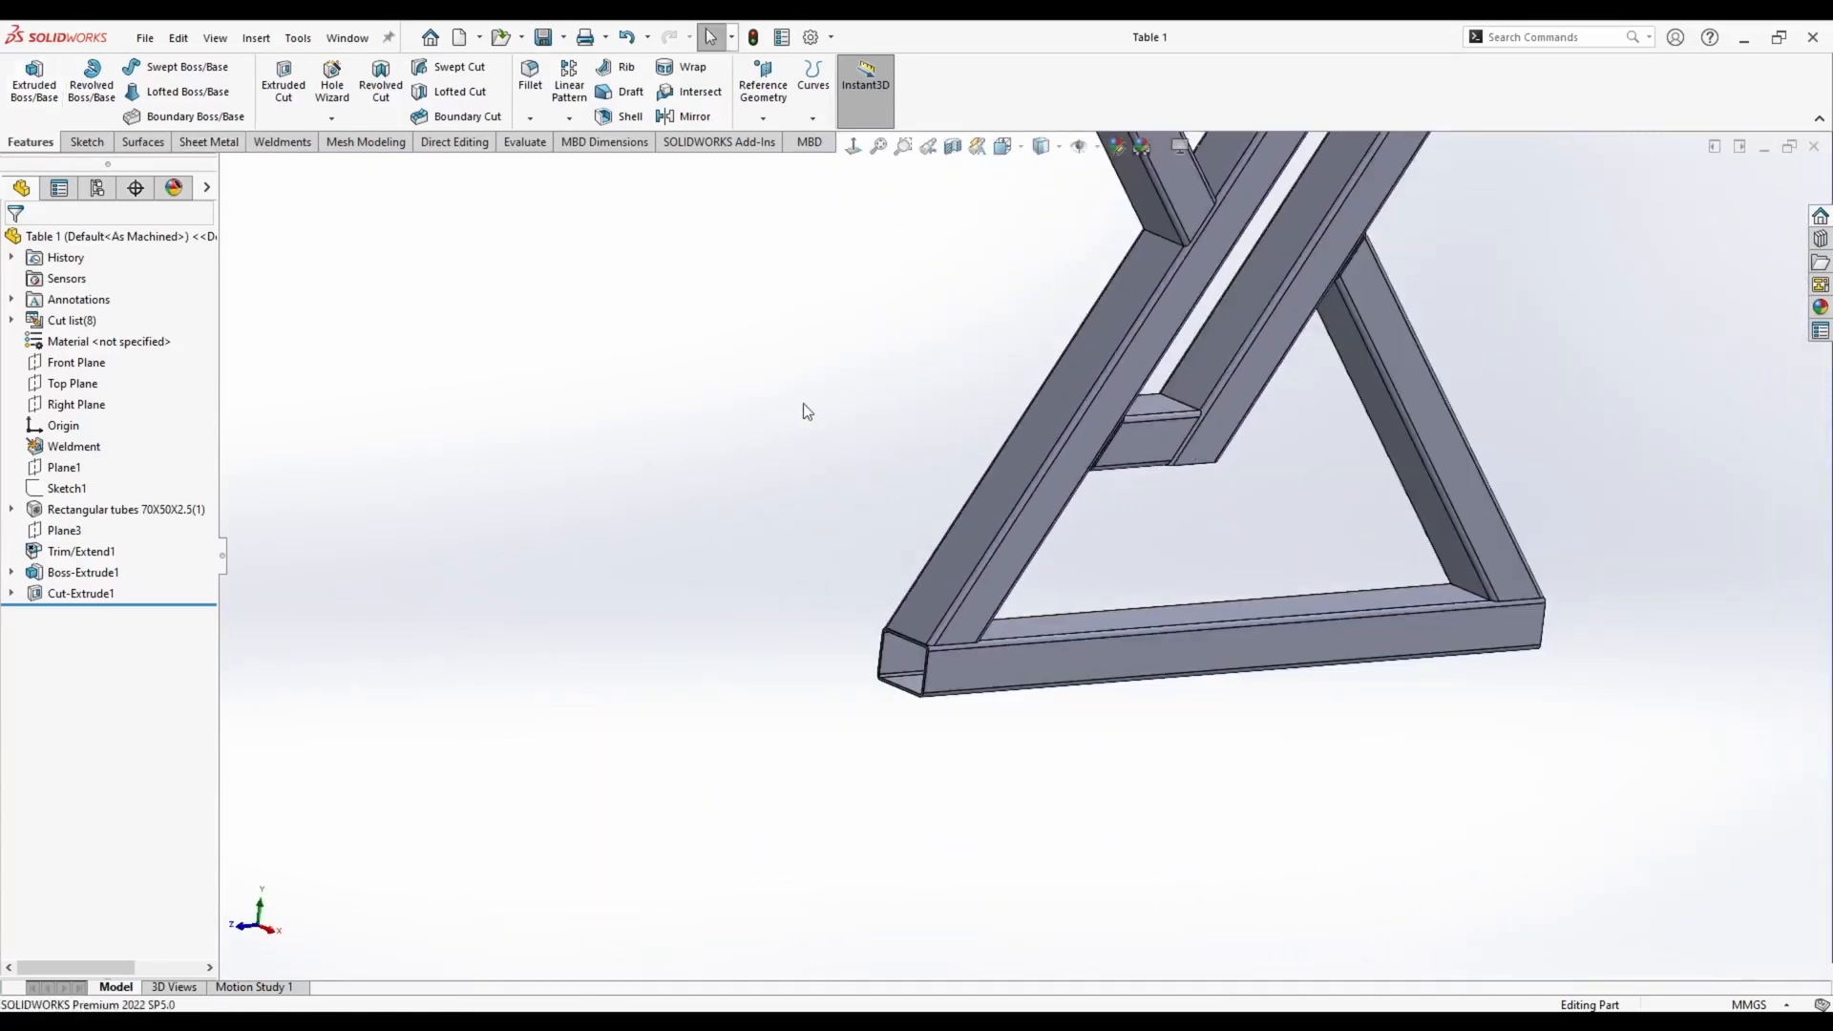
key(f)
Start an End Cap on the open upper end face of the inner slanted tube
click(282, 143)
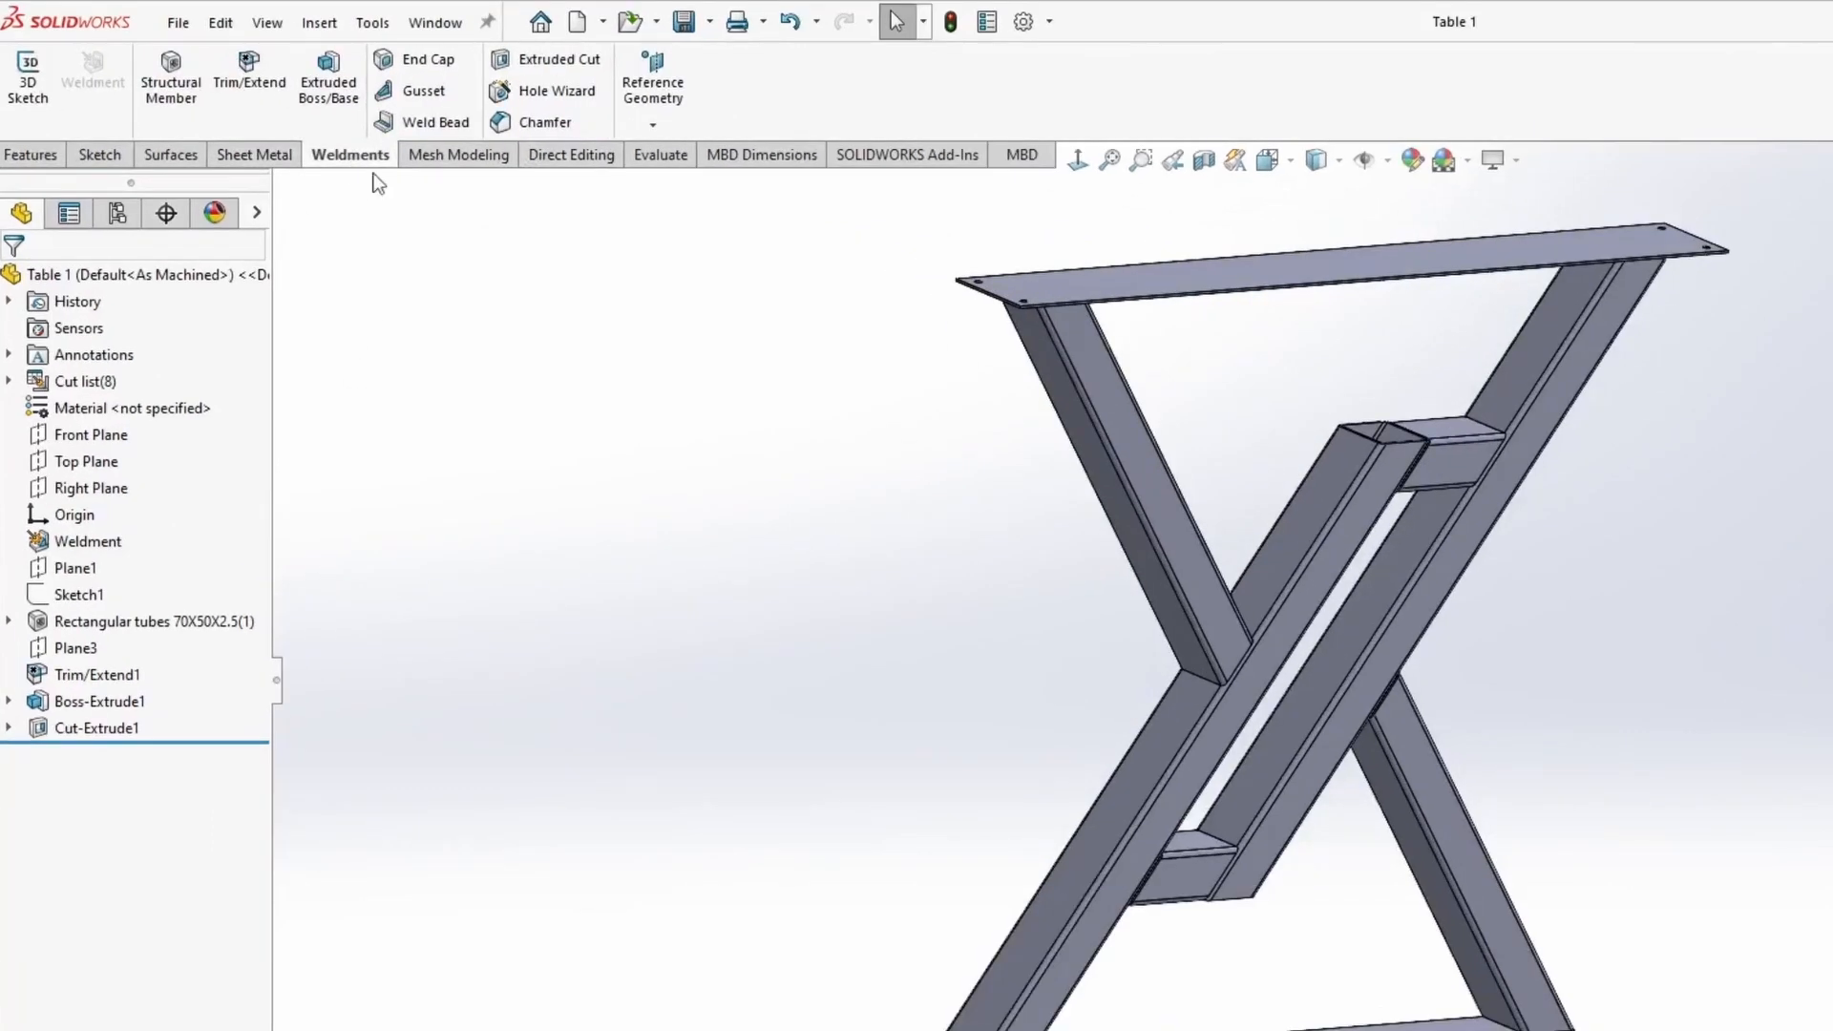
click(349, 71)
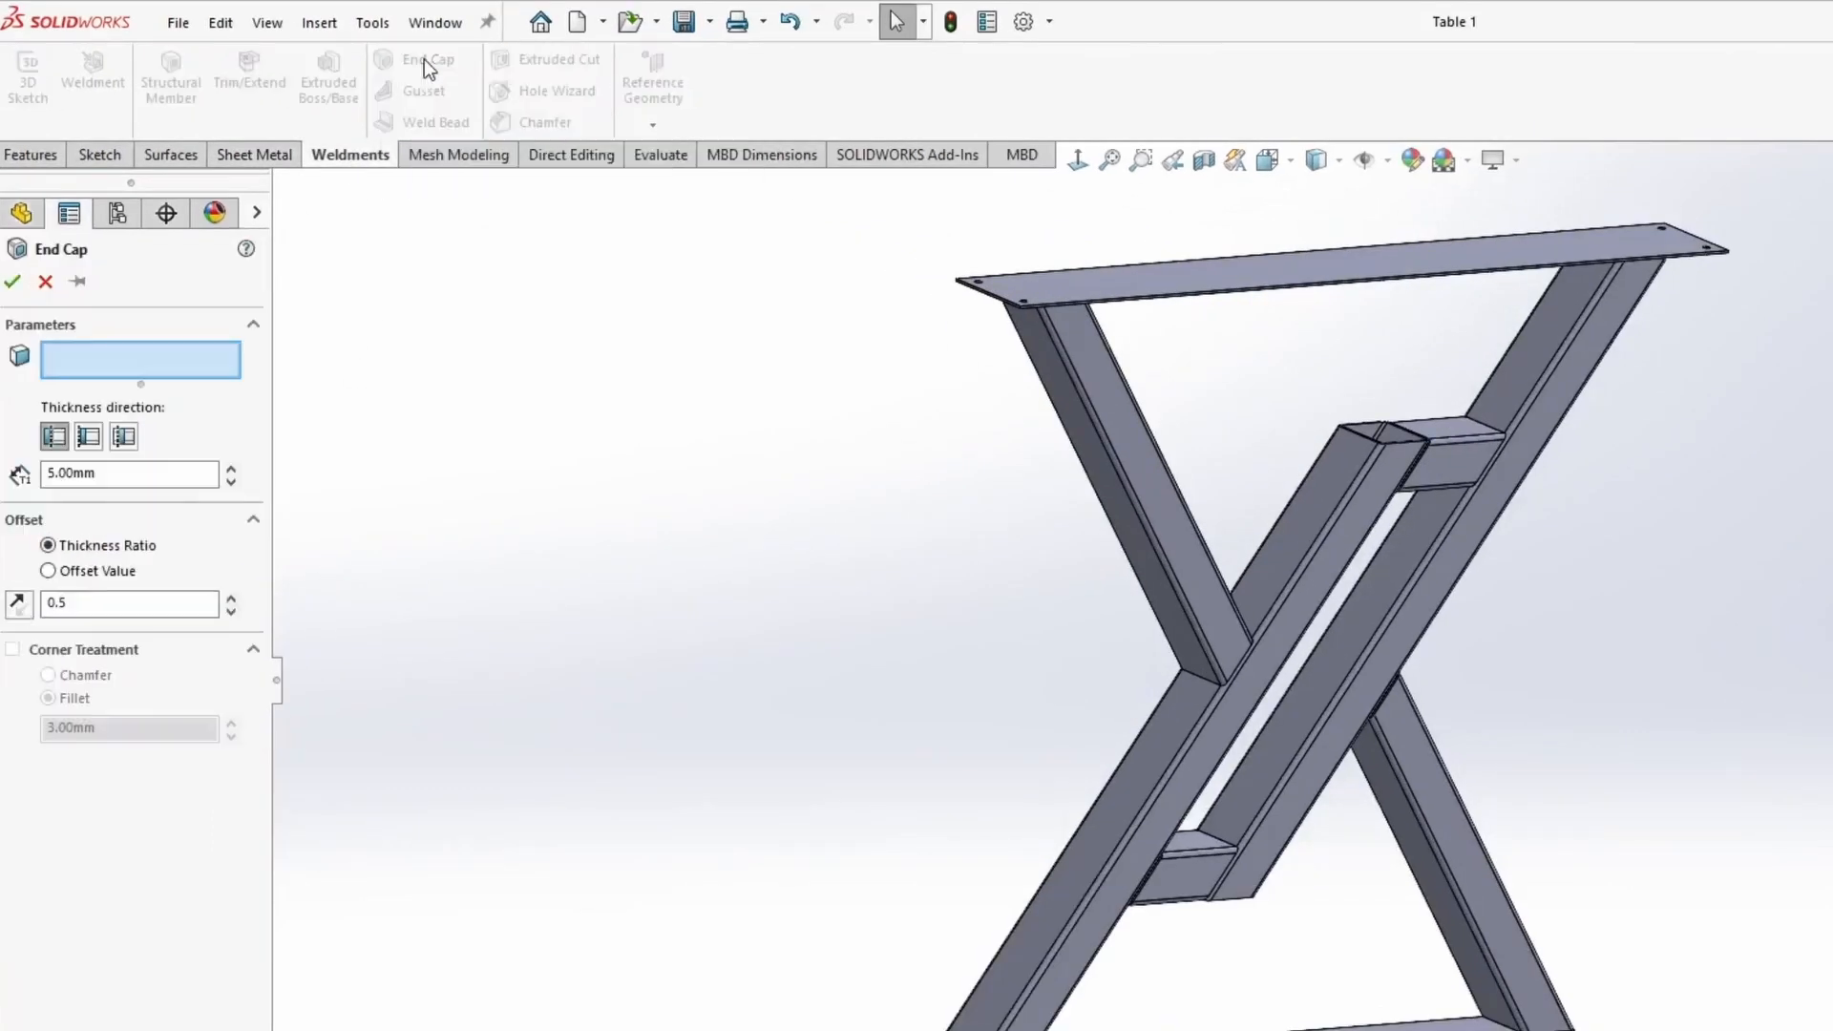
scroll(1262, 518, down, 3)
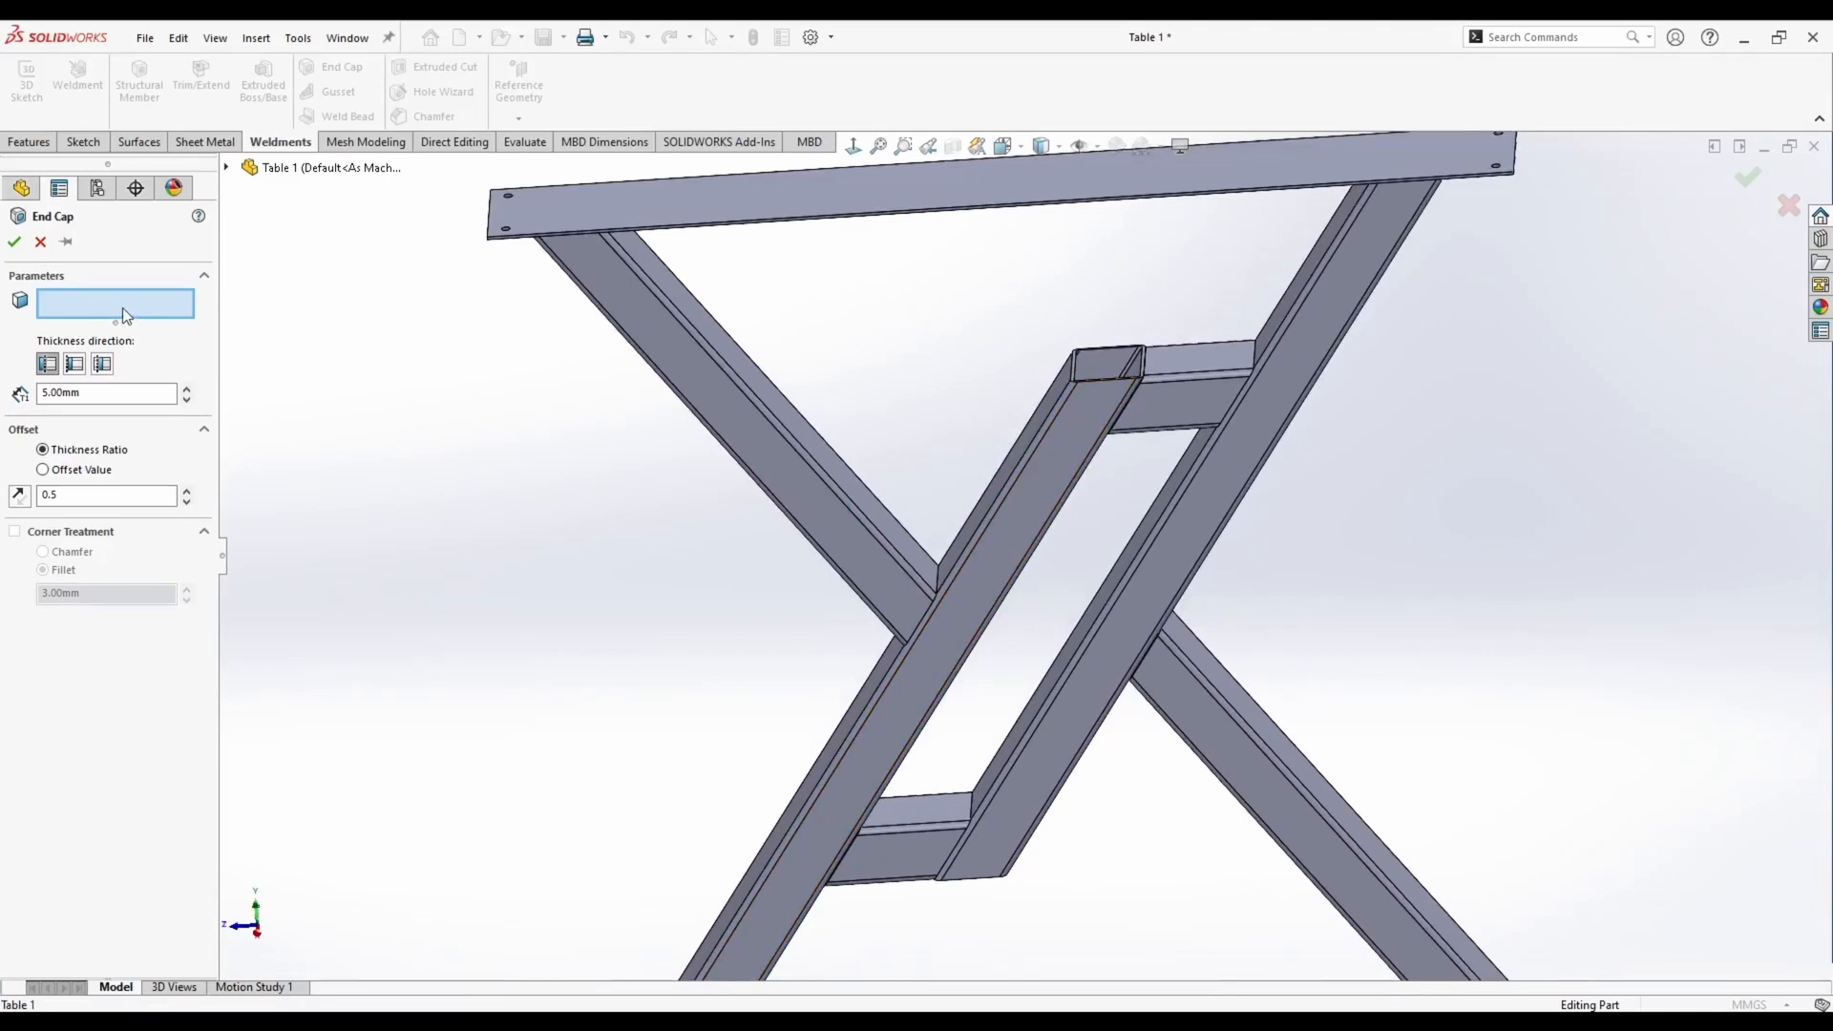
scroll(1108, 411, down, 5)
click(1127, 536)
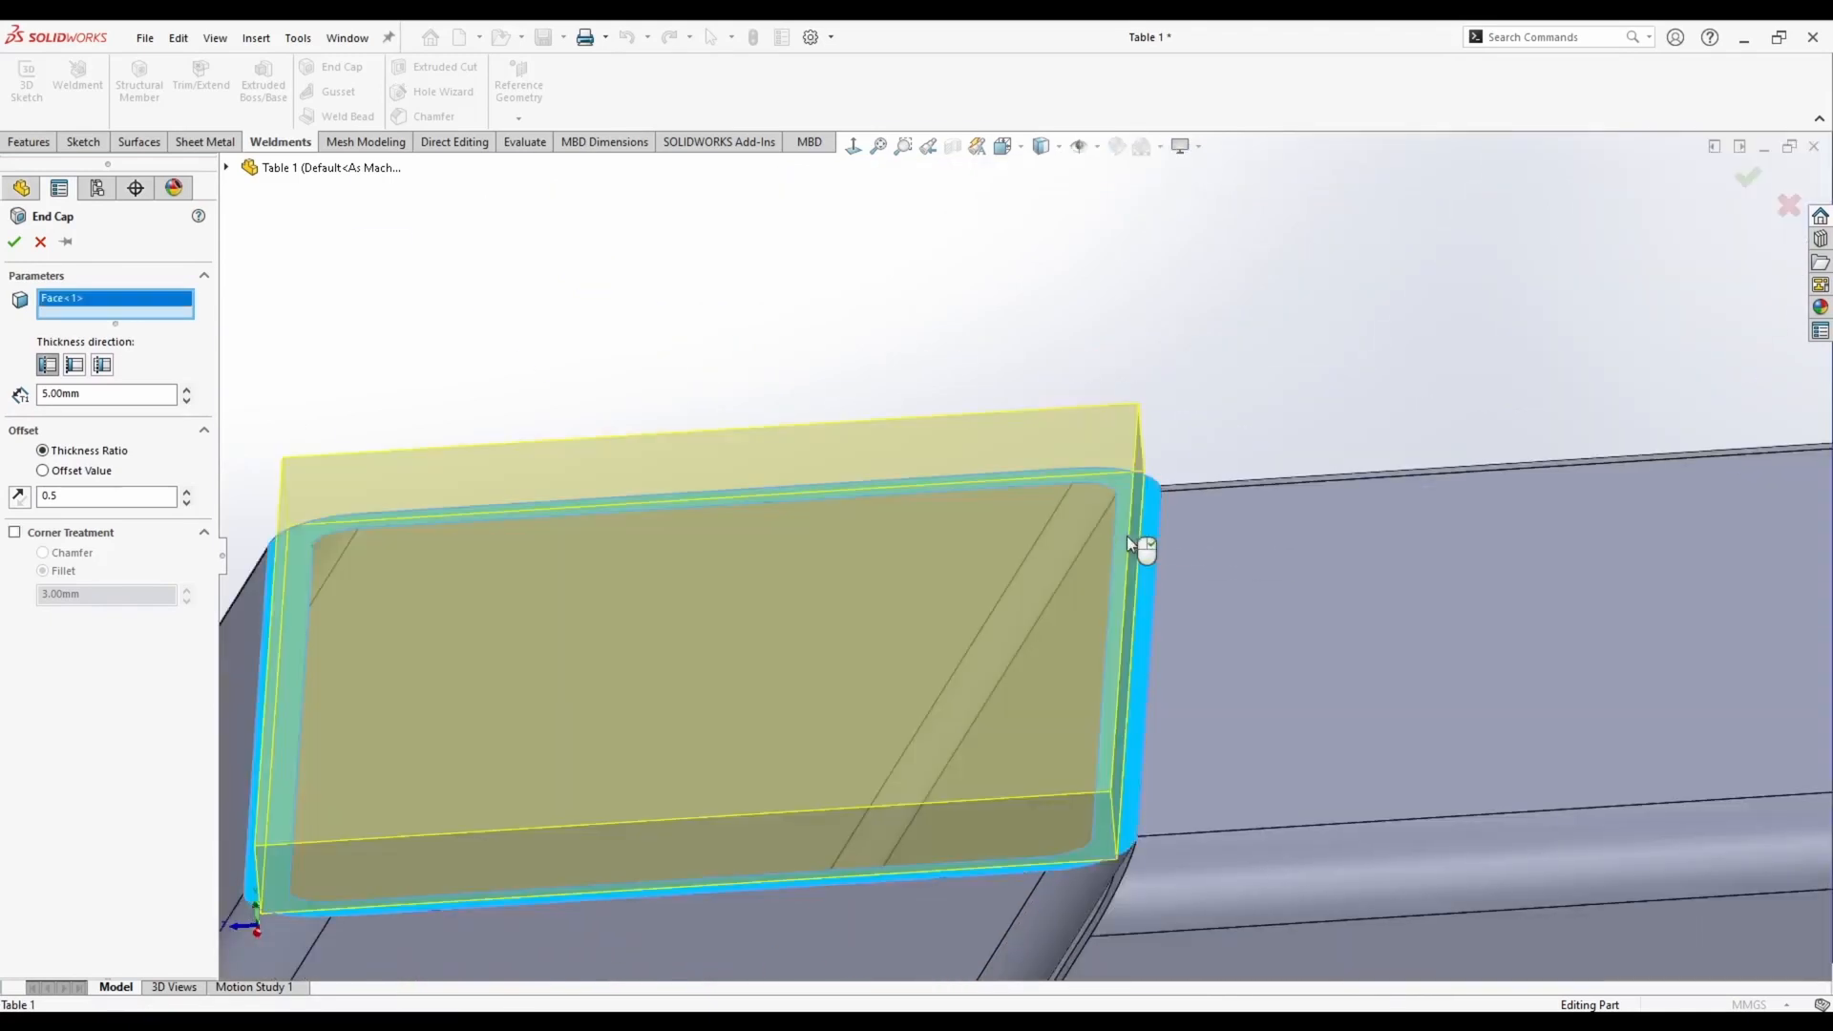
Set the end cap's thickness direction to internal and its thickness to 2.5 mm
scroll(798, 691, up, 3)
middle_drag(799, 690, 793, 612)
scroll(793, 612, up, 2)
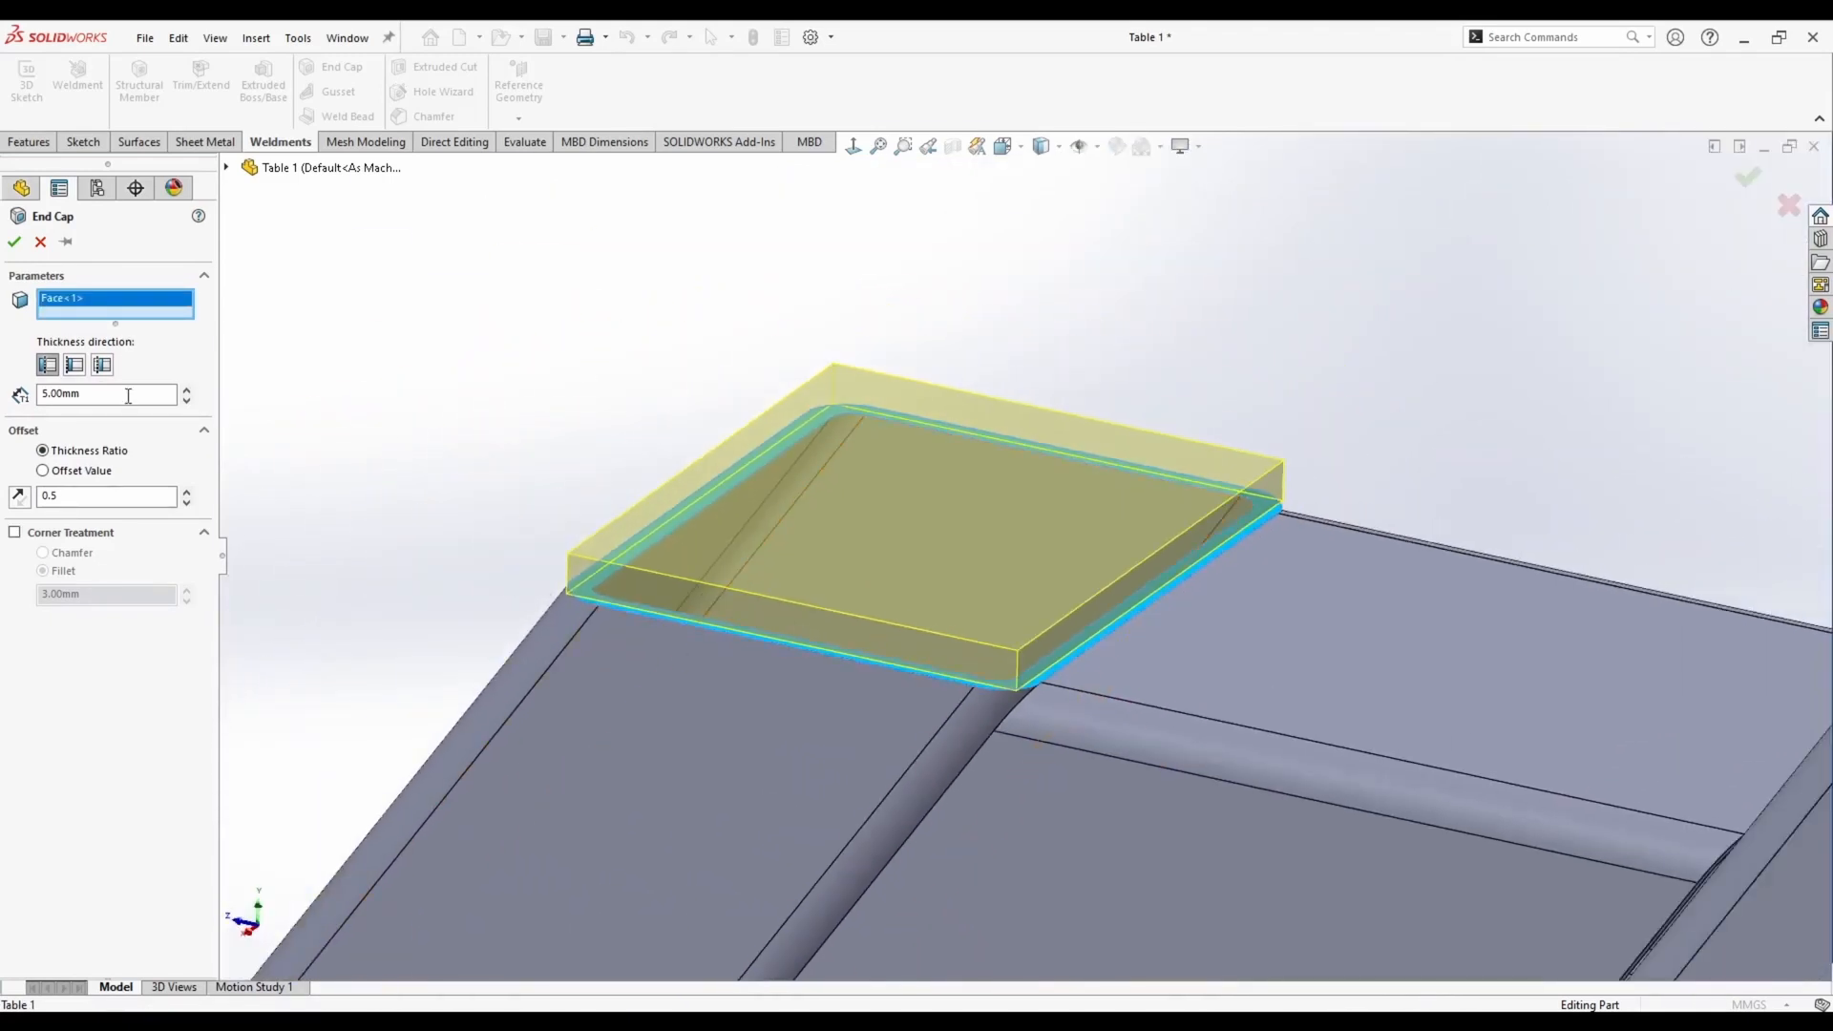
click(102, 366)
scroll(902, 513, down, 4)
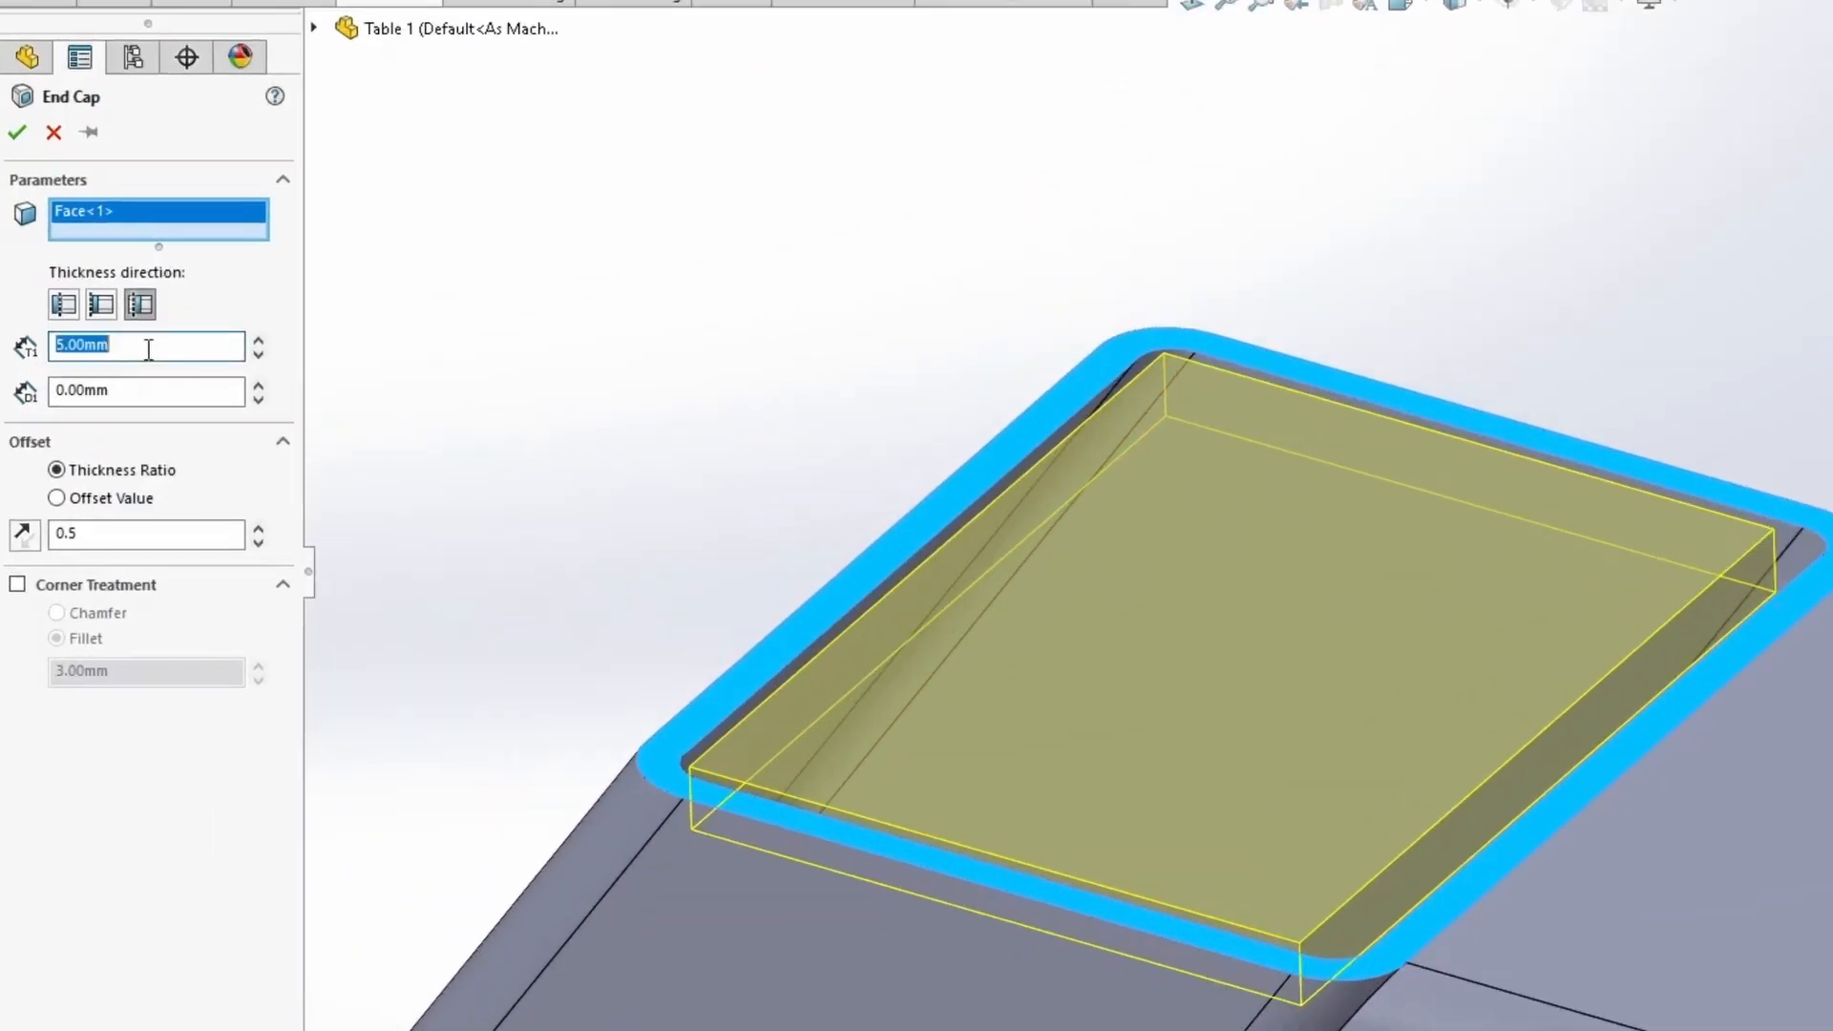
text(2.5)
key(Return)
scroll(948, 583, up, 2)
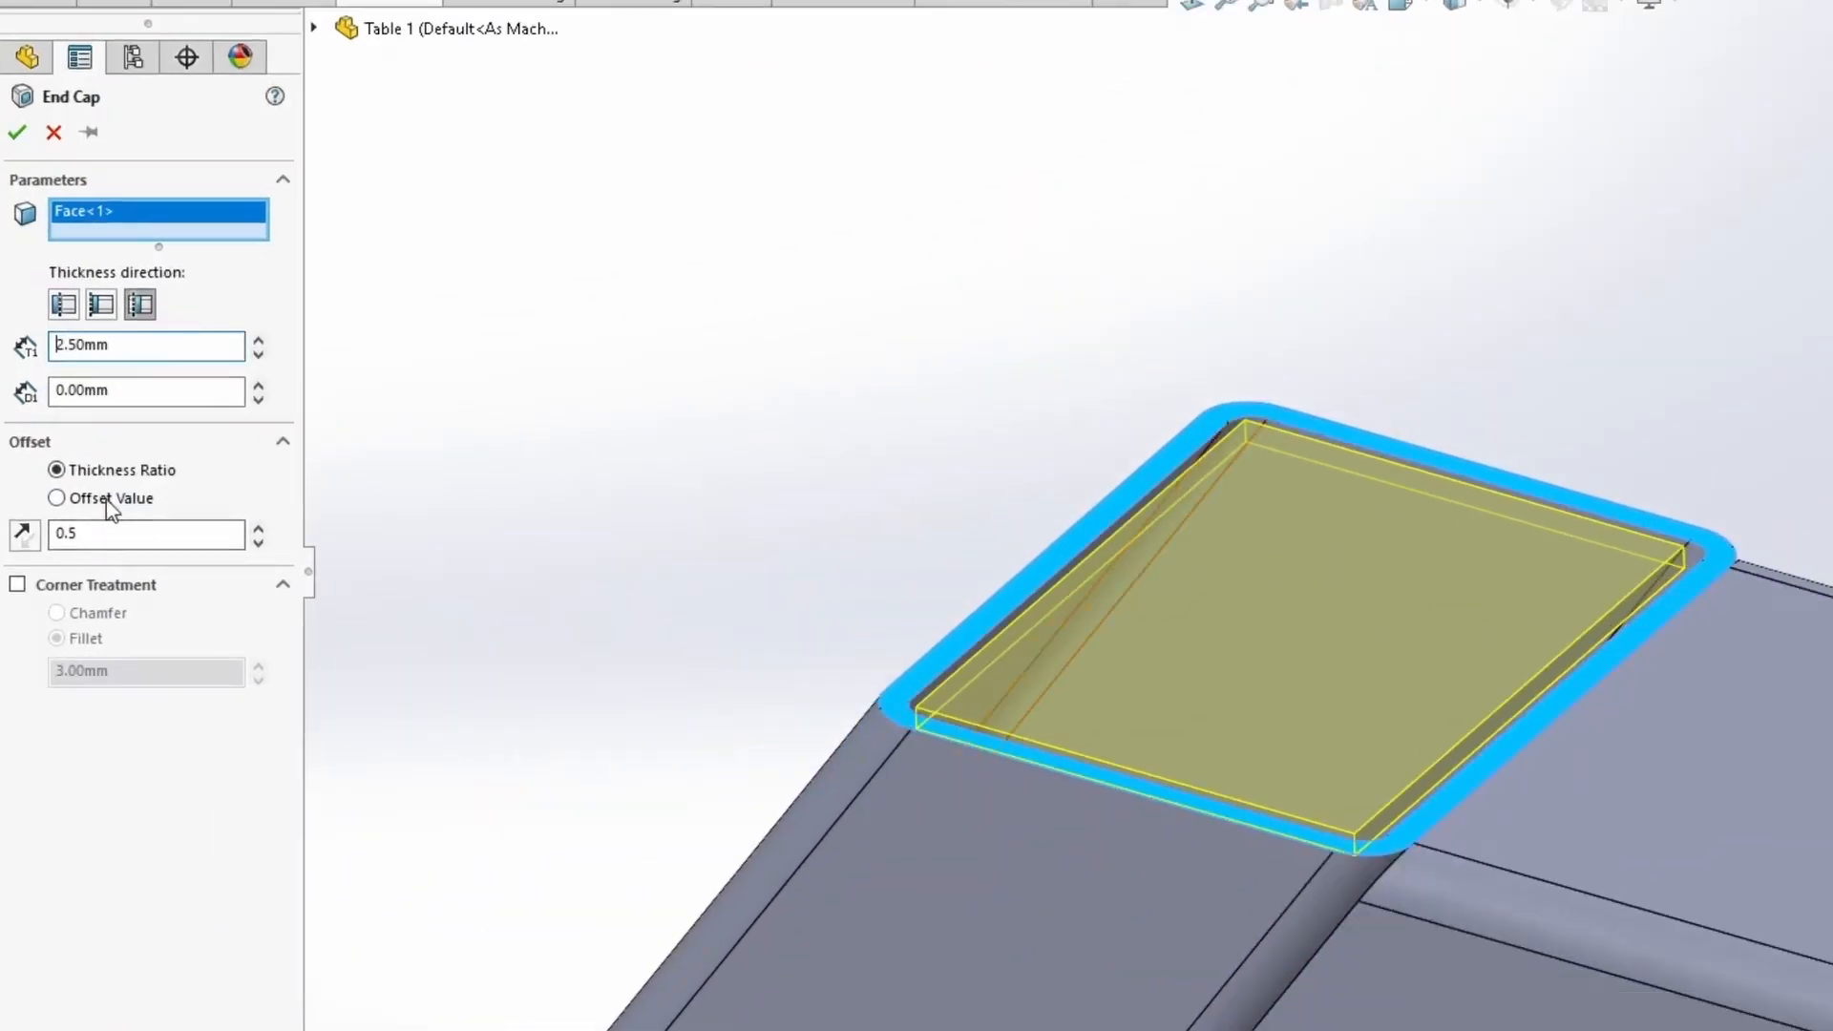
Enable fillet corner treatment on the end cap and switch its offset to an offset value of 0.5 mm
click(87, 586)
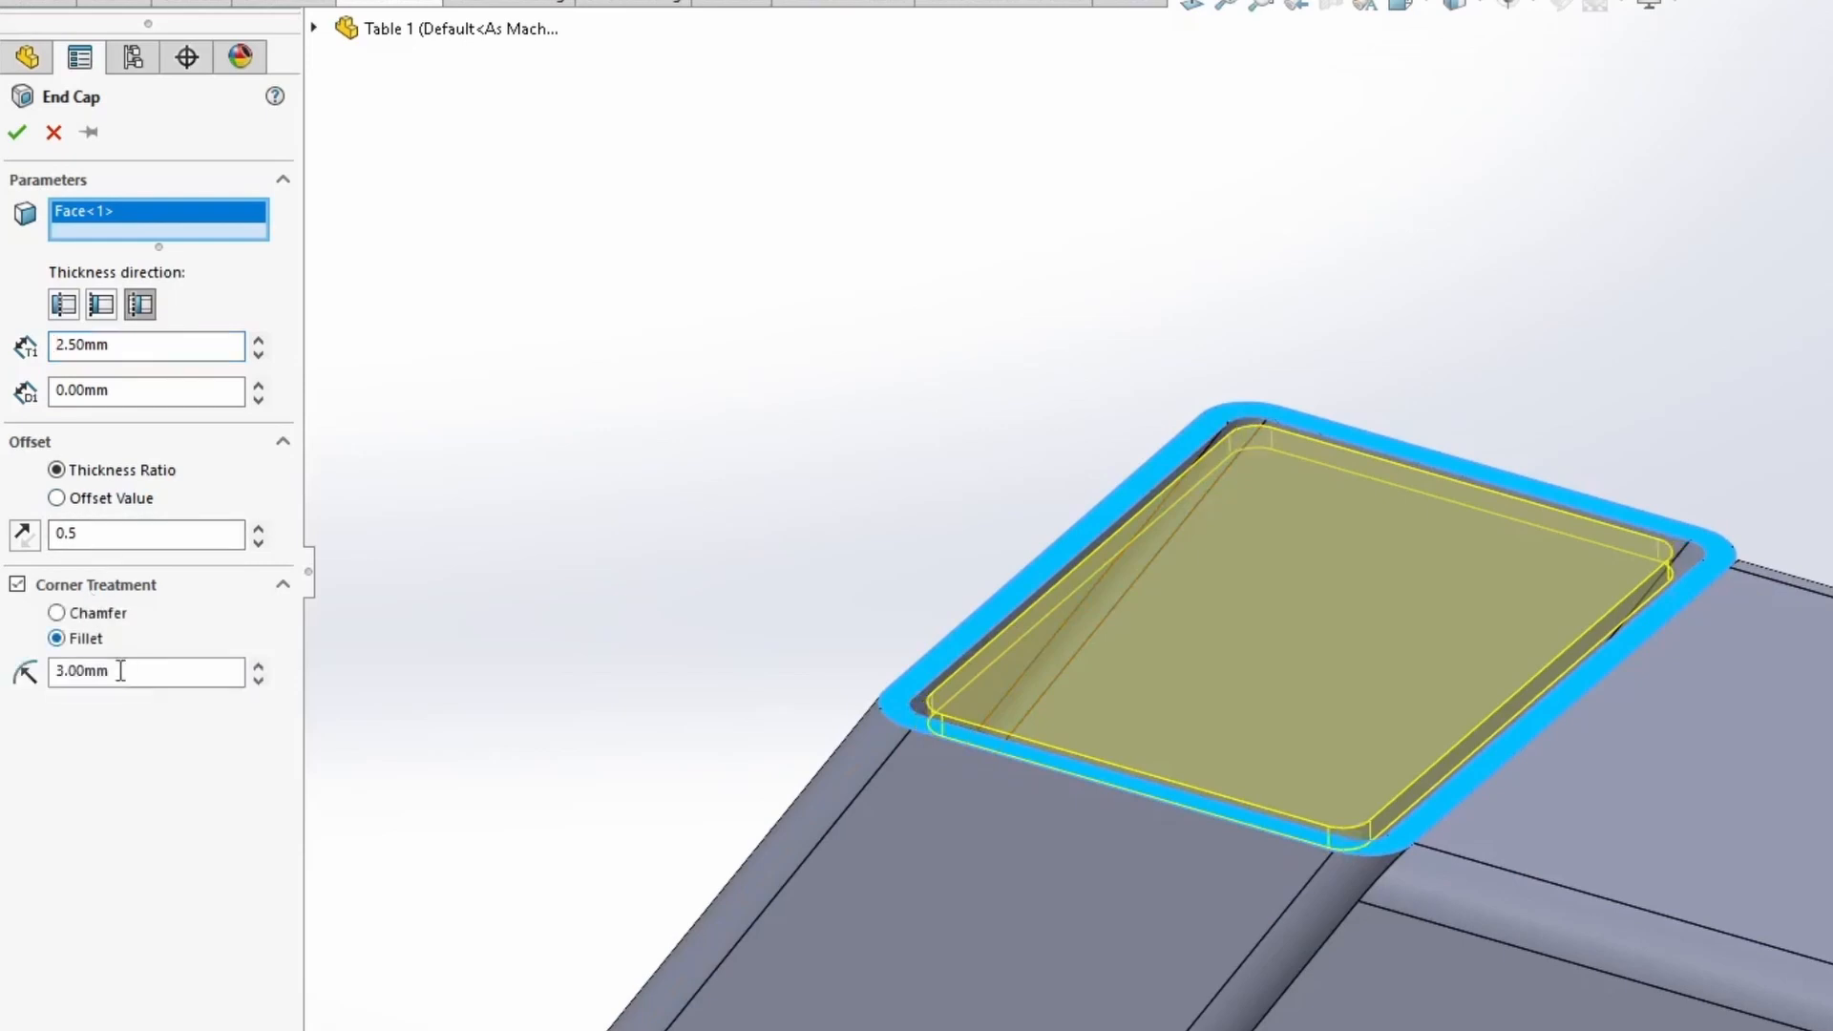
middle_drag(1275, 594, 1403, 658)
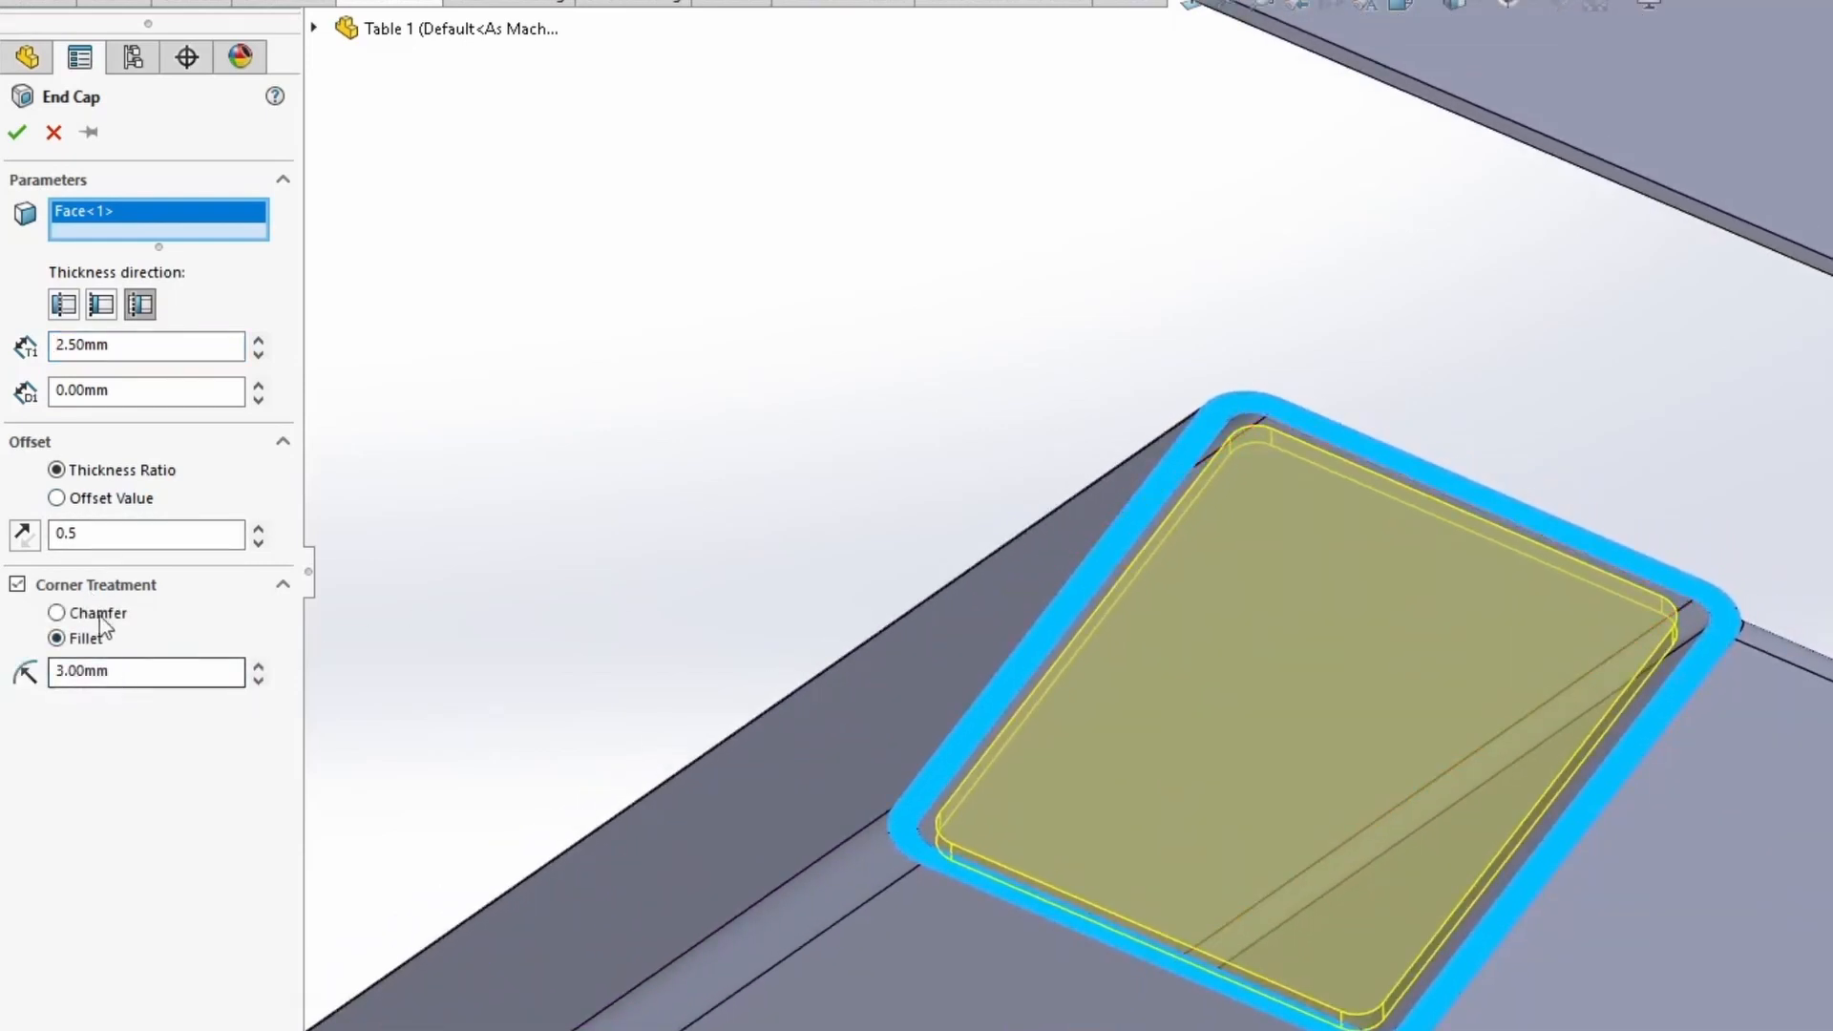
click(80, 532)
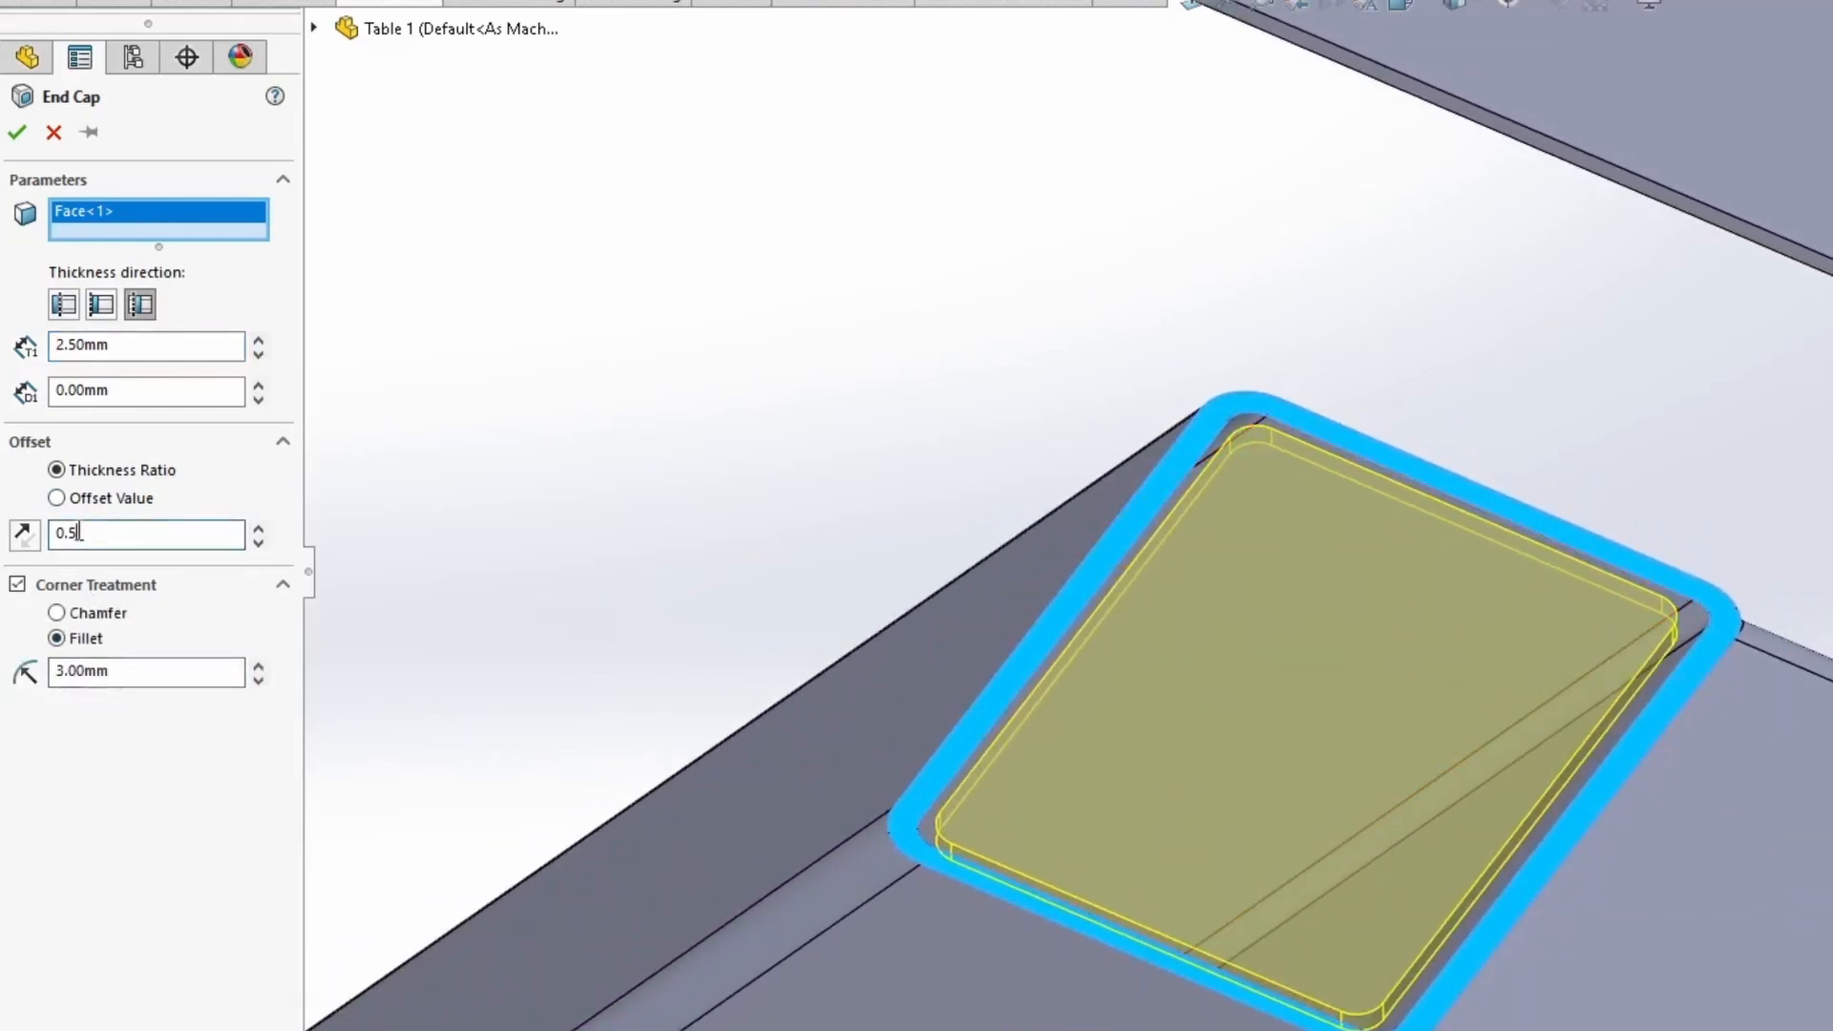
click(97, 503)
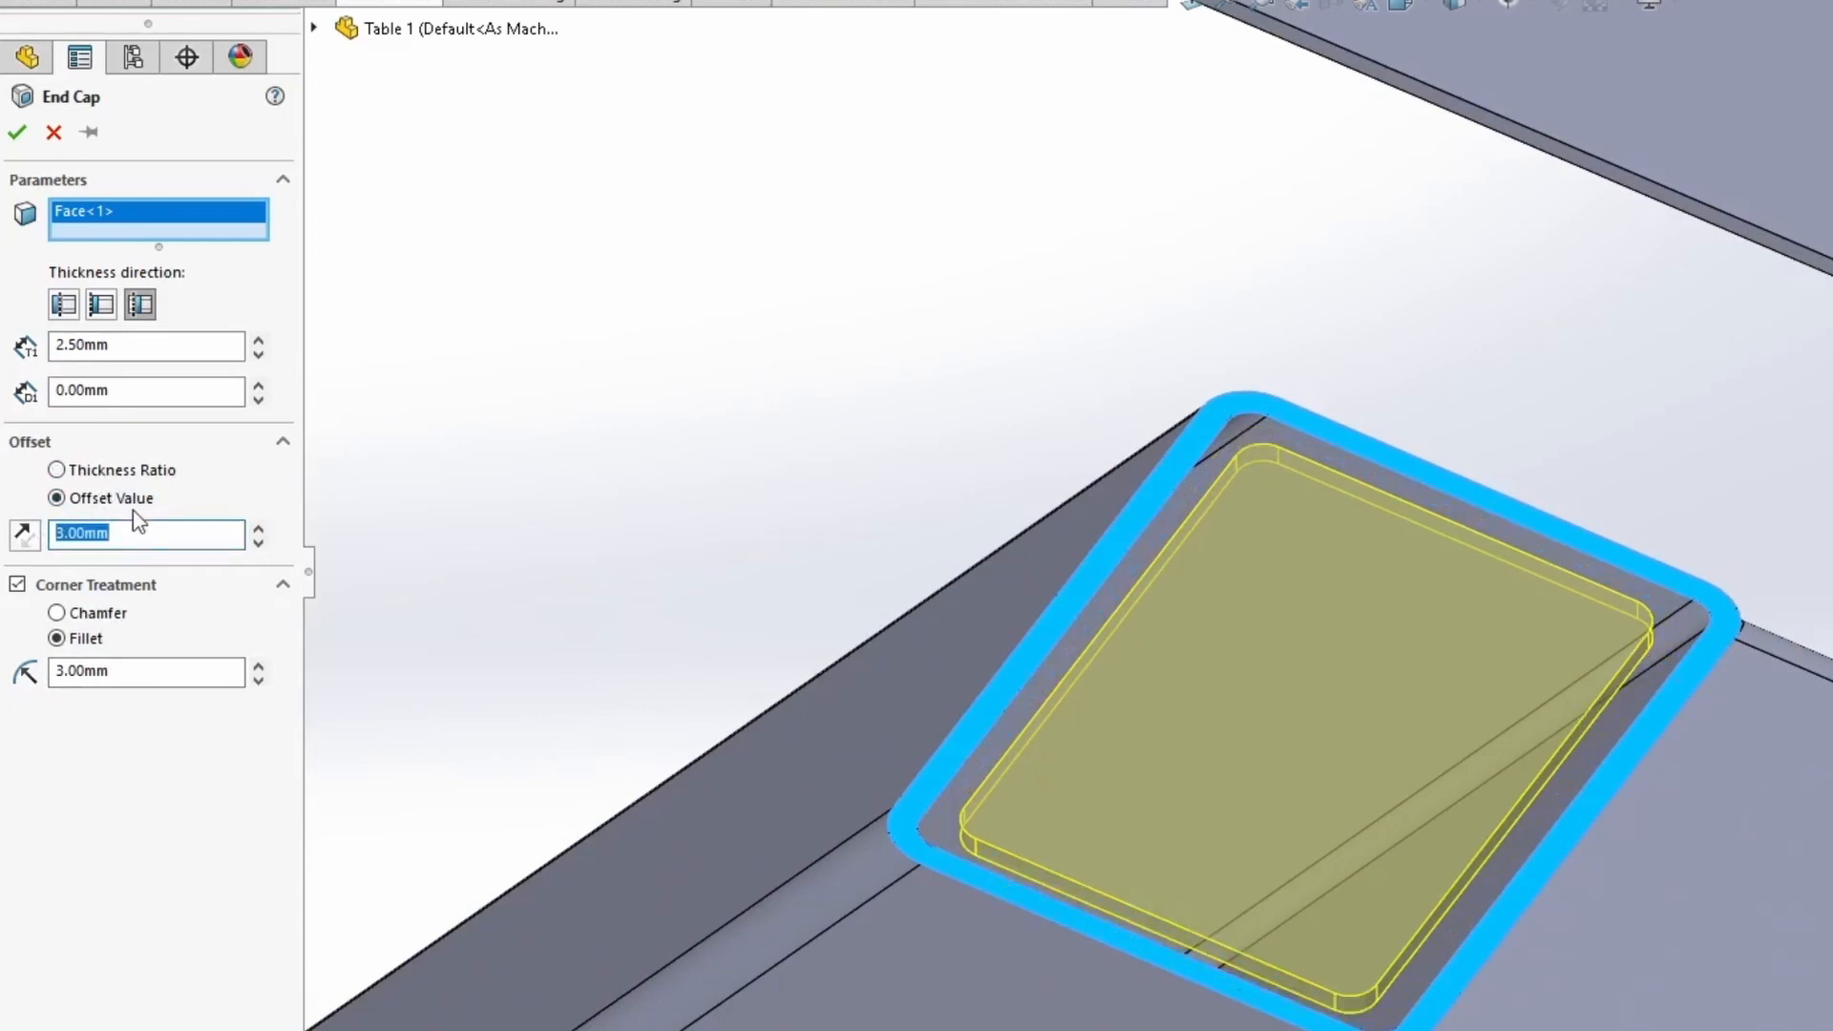
text(0.5)
key(Return)
middle_drag(1365, 860, 1403, 727)
scroll(1403, 728, up, 5)
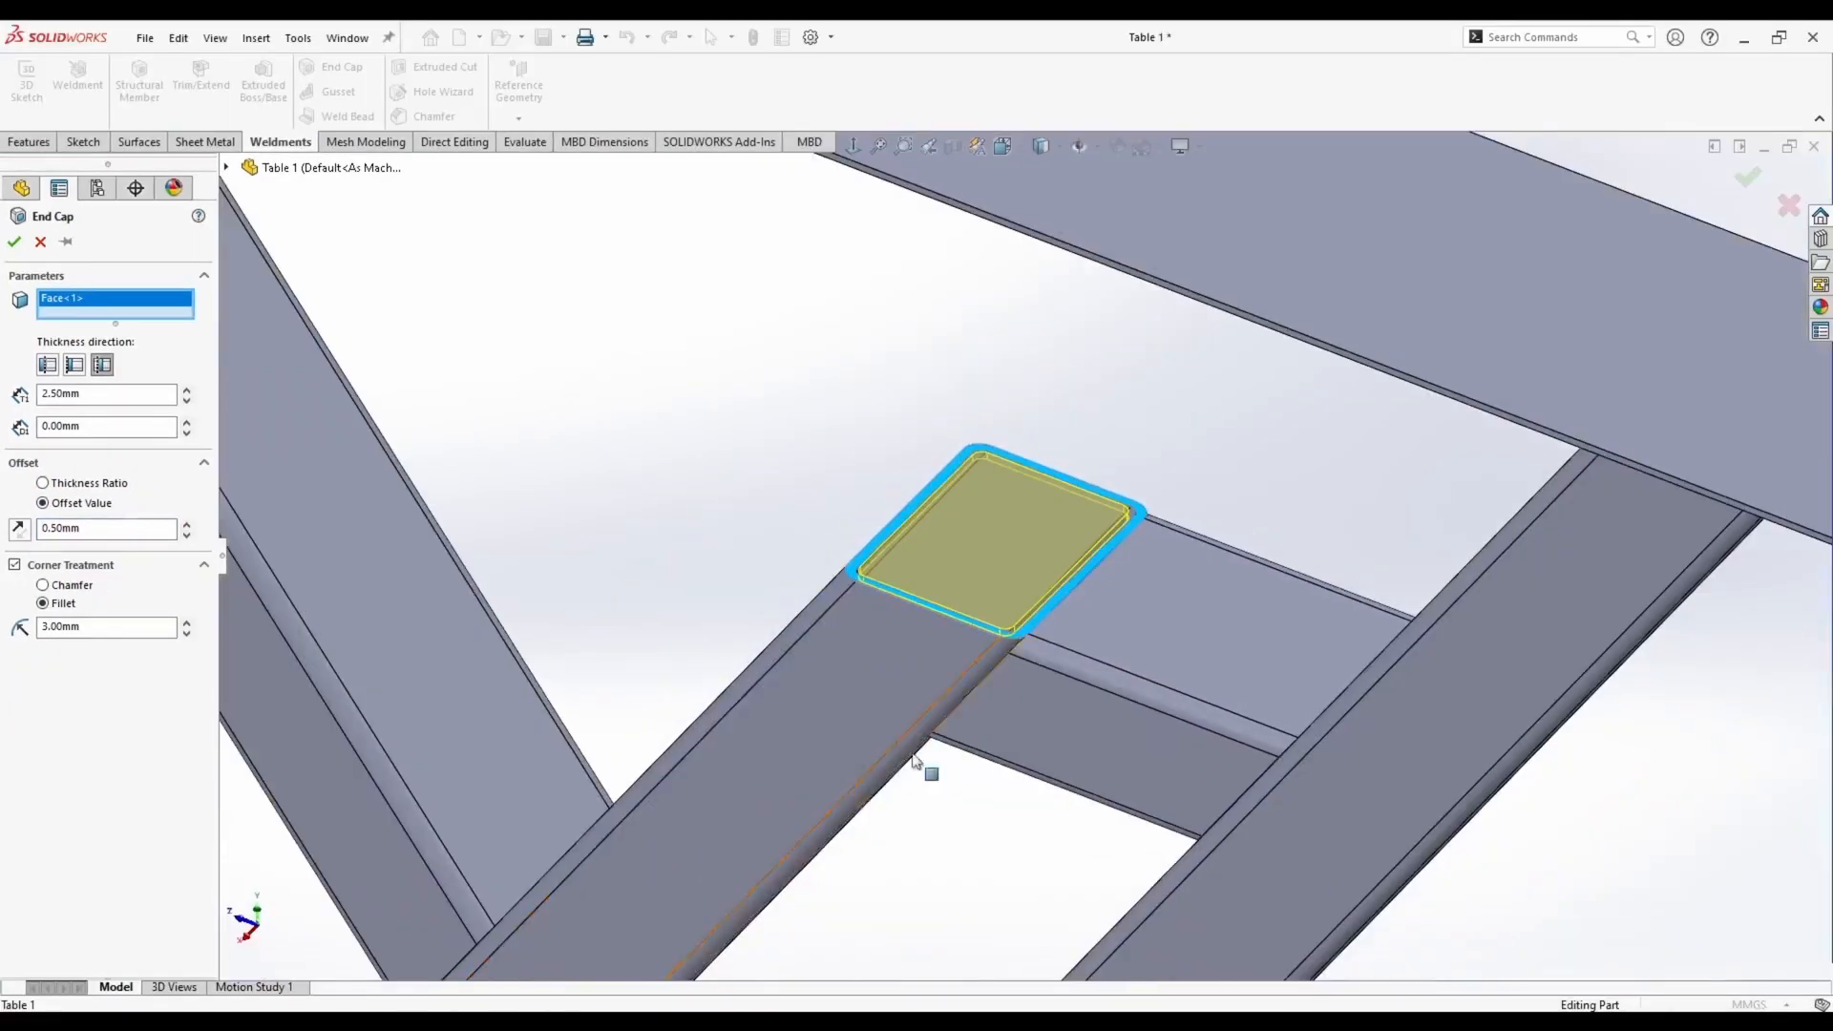
Add the open lower end face of the other inner slanted tube to the end cap selection
scroll(1303, 895, down, 3)
middle_drag(1303, 894, 1336, 922)
scroll(1322, 931, down, 5)
click(951, 711)
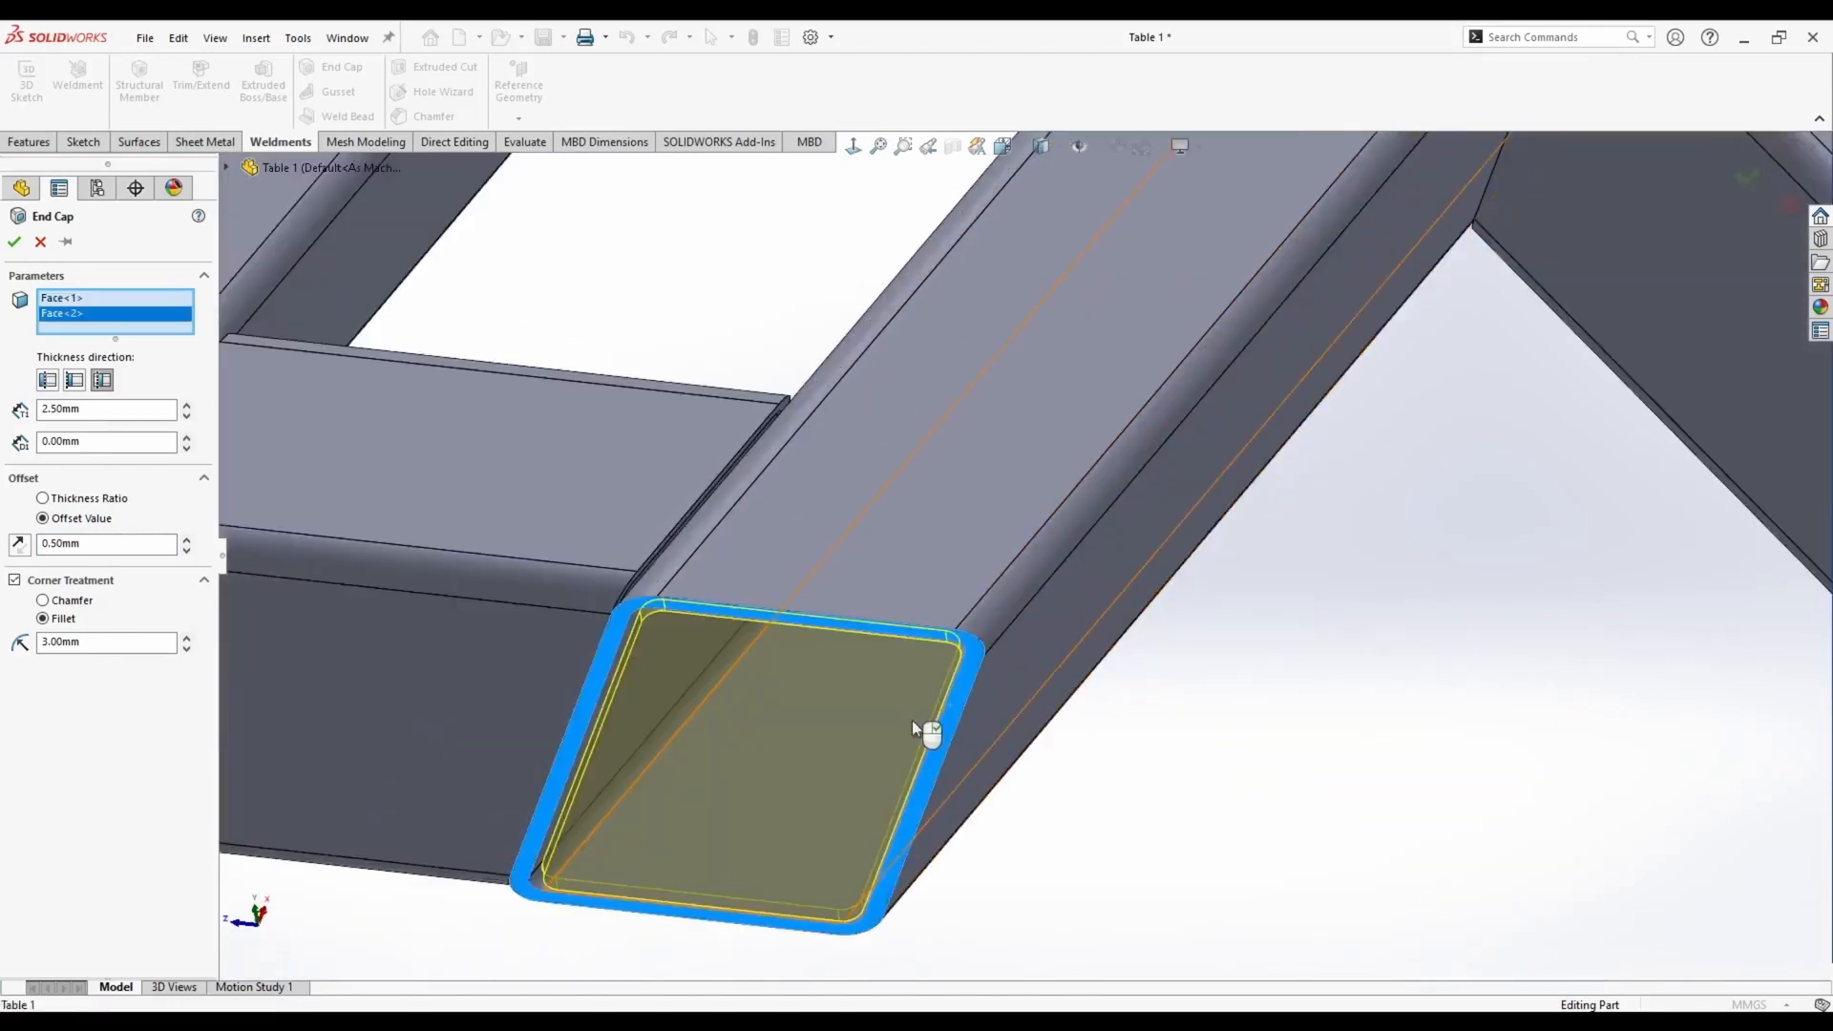
Add both open end faces of the horizontal base tube to the end cap selection and create the caps
scroll(916, 728, up, 5)
middle_drag(916, 728, 1280, 621)
scroll(1280, 621, down, 6)
click(1155, 517)
scroll(1155, 518, up, 5)
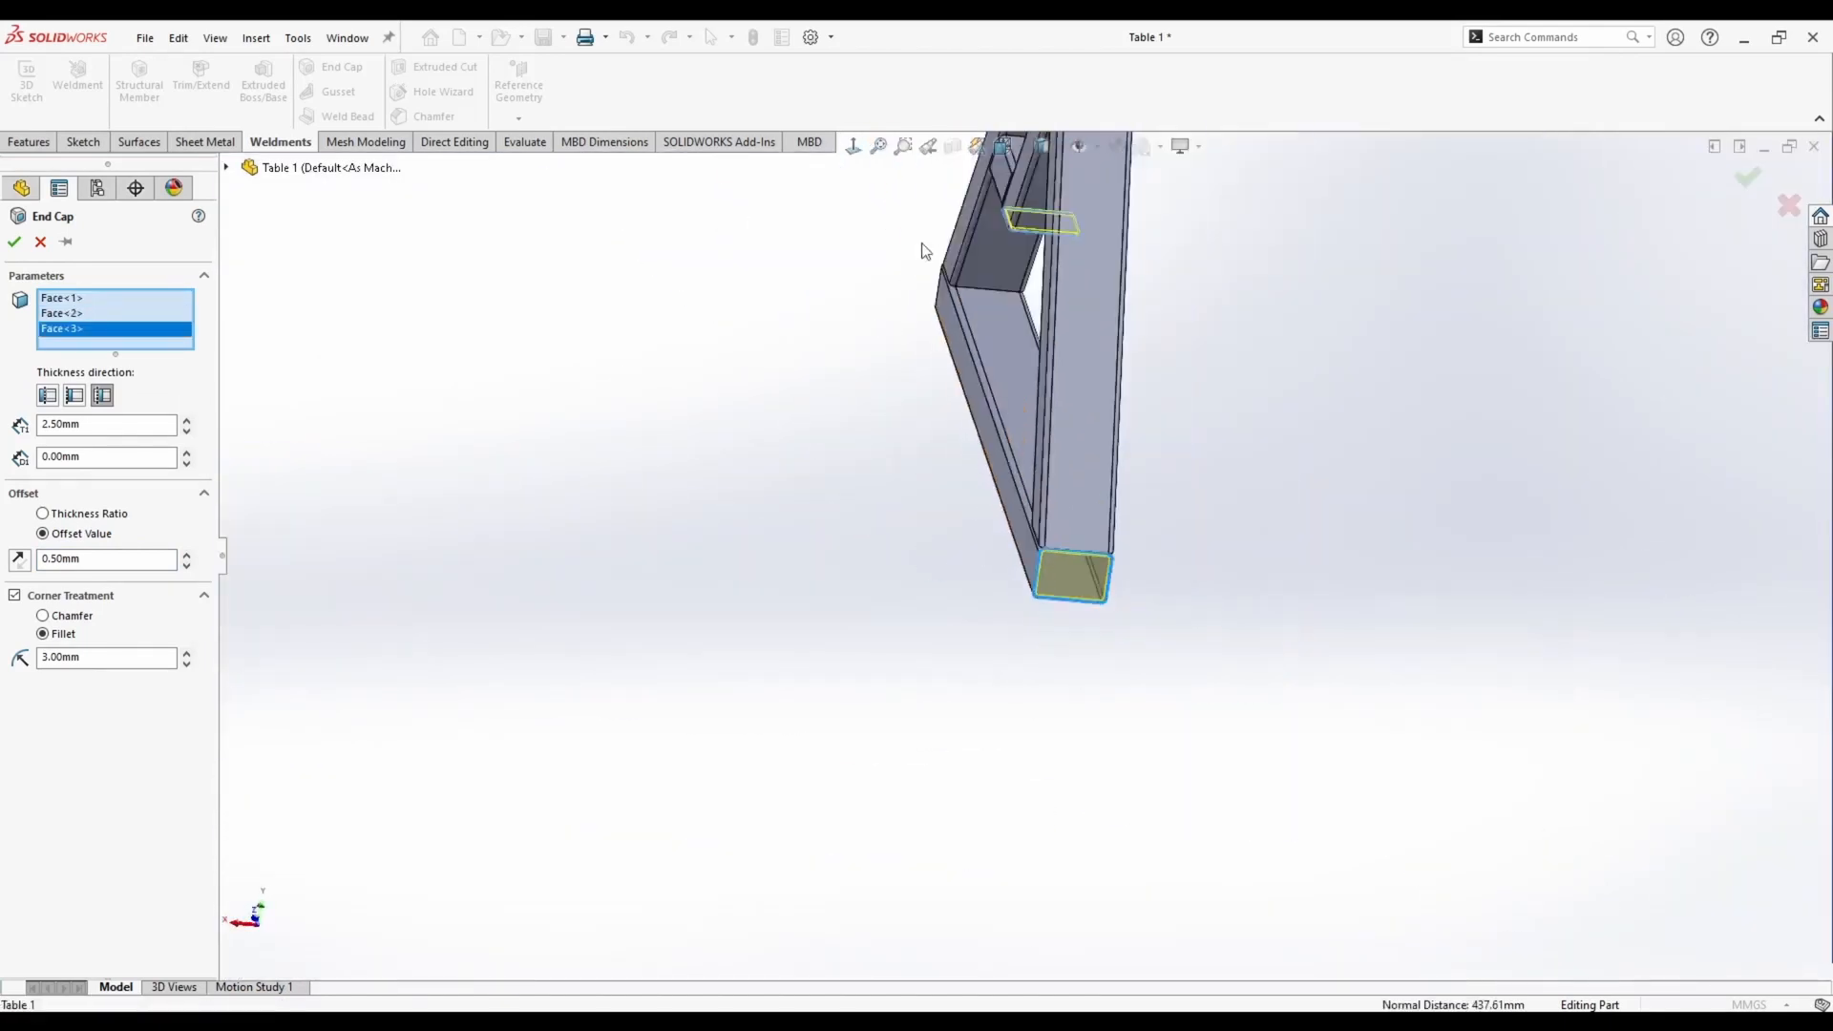
middle_drag(1155, 517, 1120, 525)
scroll(947, 403, down, 5)
click(947, 402)
scroll(940, 403, up, 5)
middle_drag(1240, 358, 978, 305)
scroll(978, 521, up, 2)
click(13, 242)
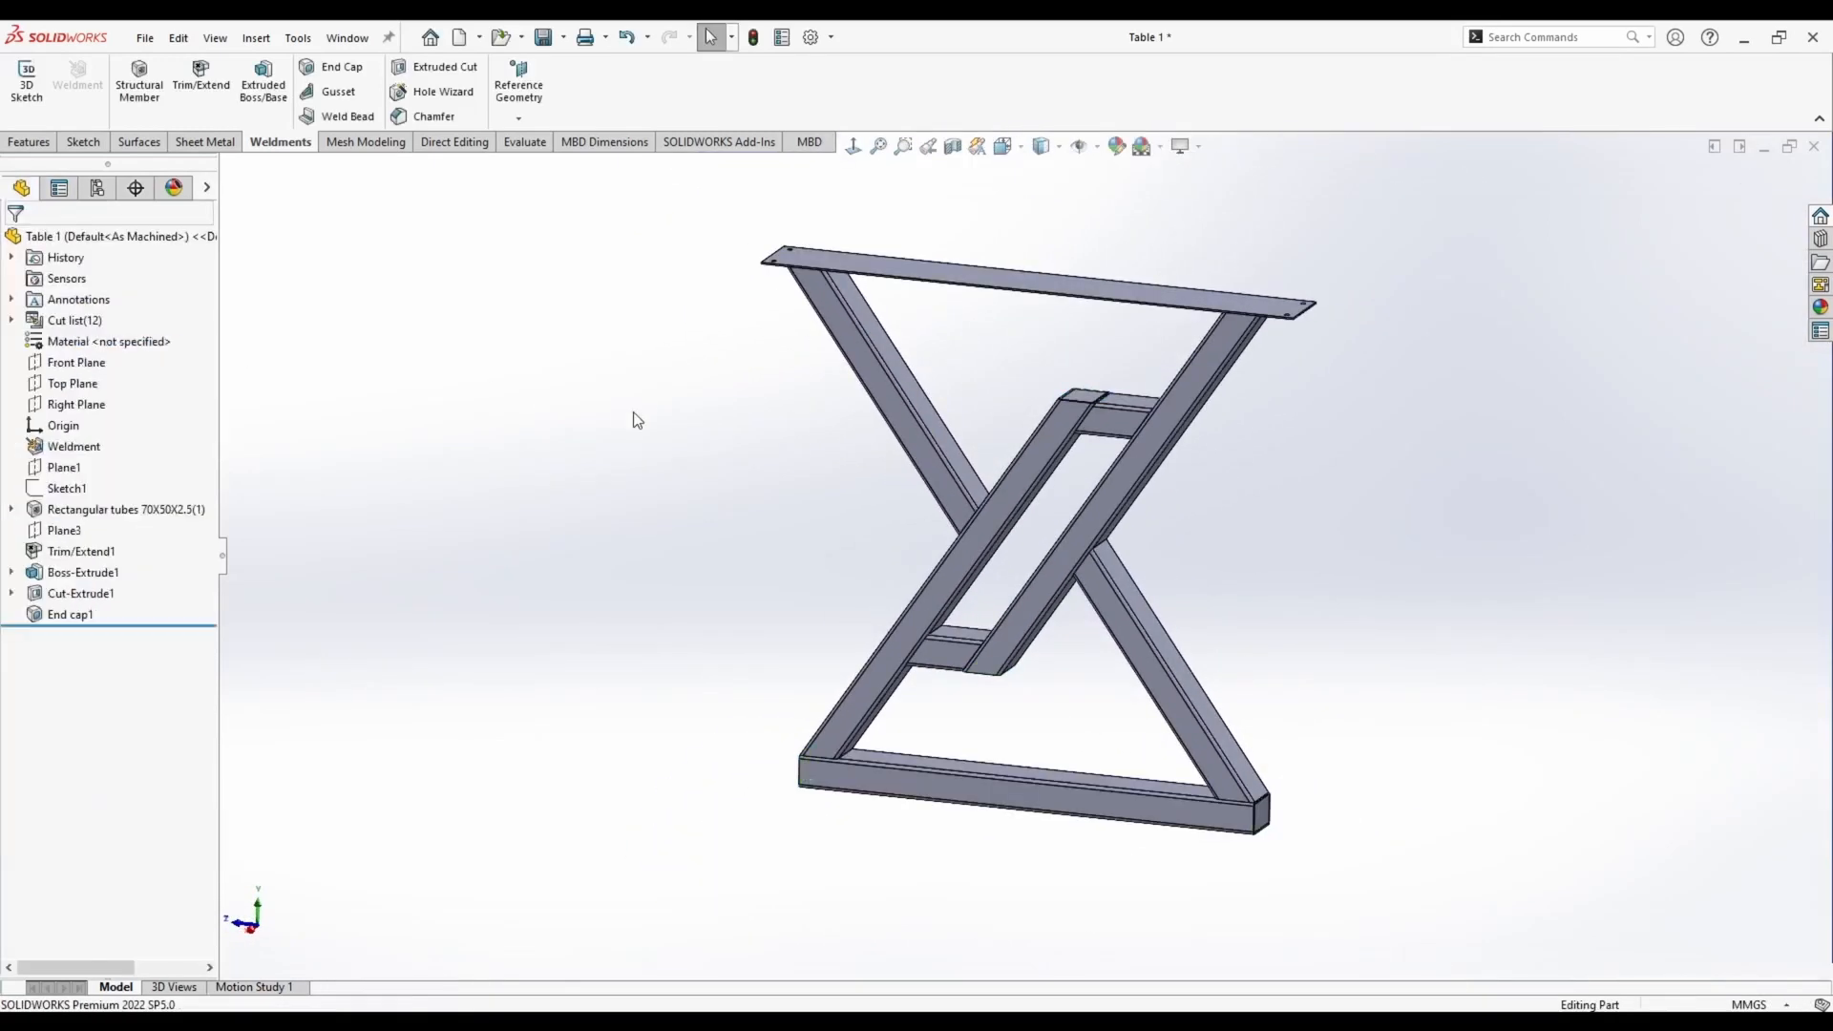
Start a Mirror about the Right Plane and set it up to mirror bodies
middle_drag(634, 417, 826, 548)
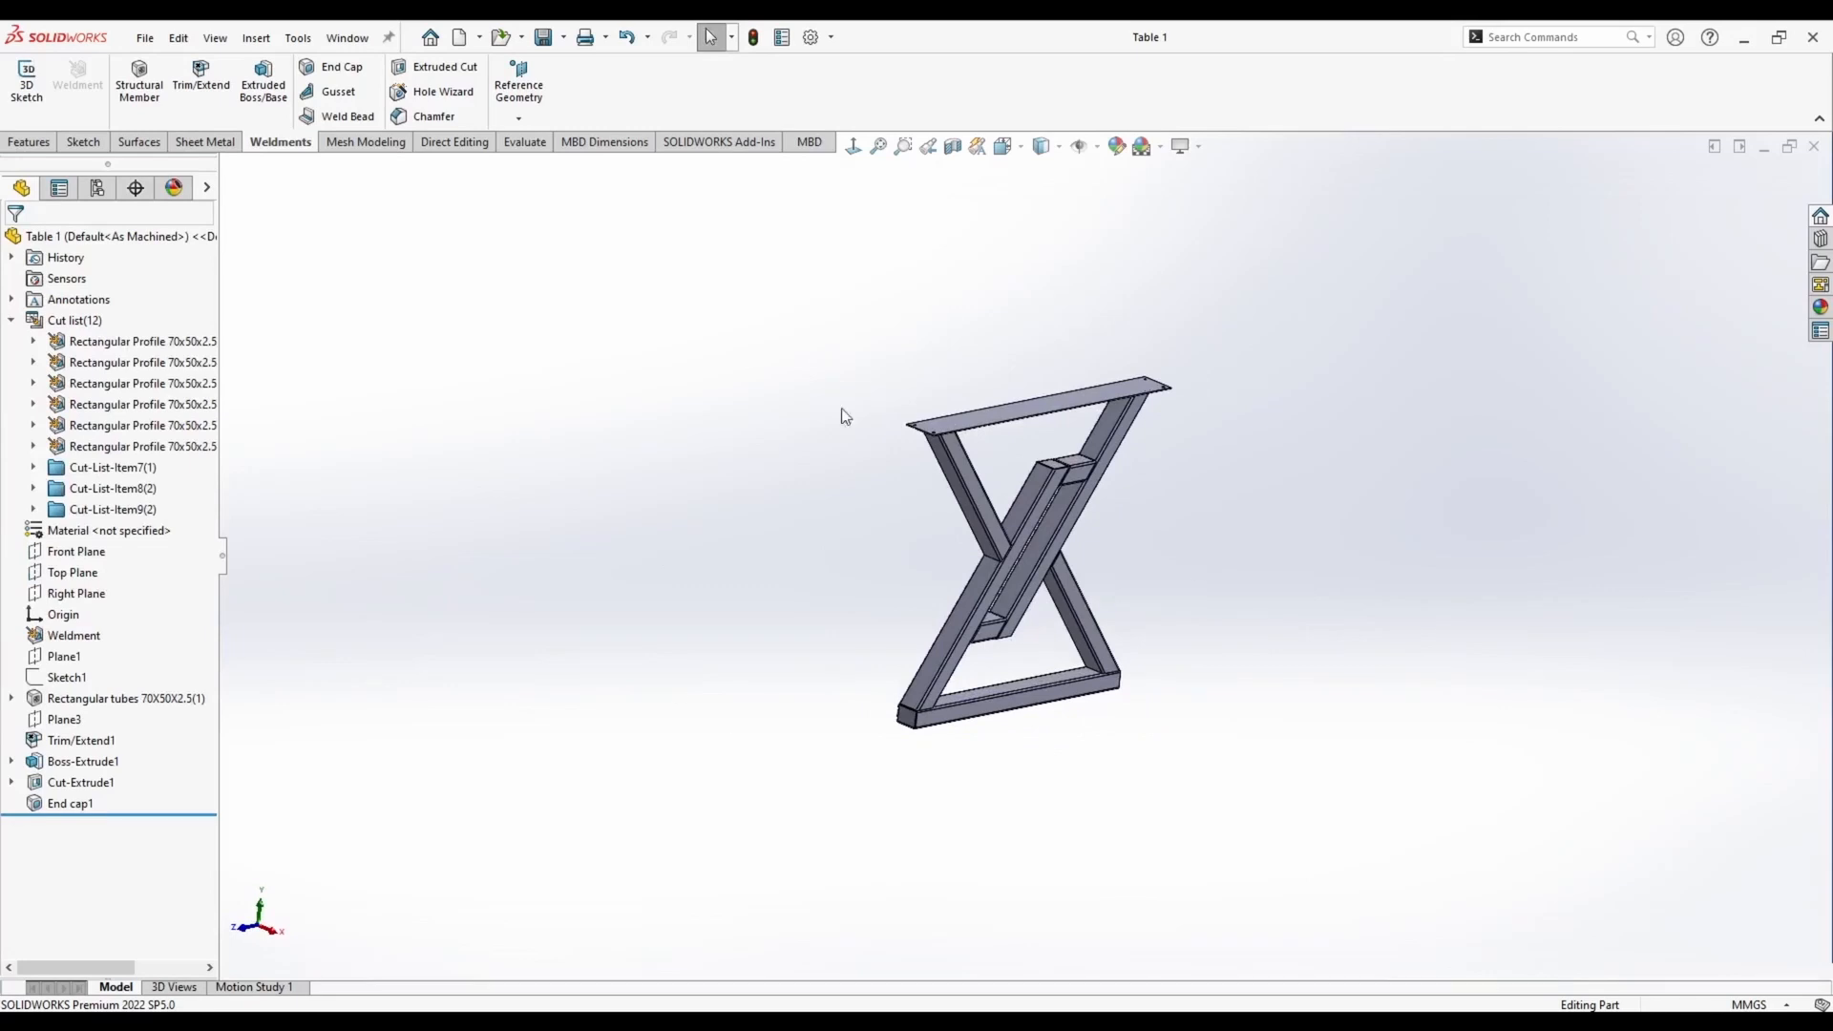
mouse_move(428, 570)
middle_down()
mouse_move(480, 535)
mouse_move(442, 564)
middle_up()
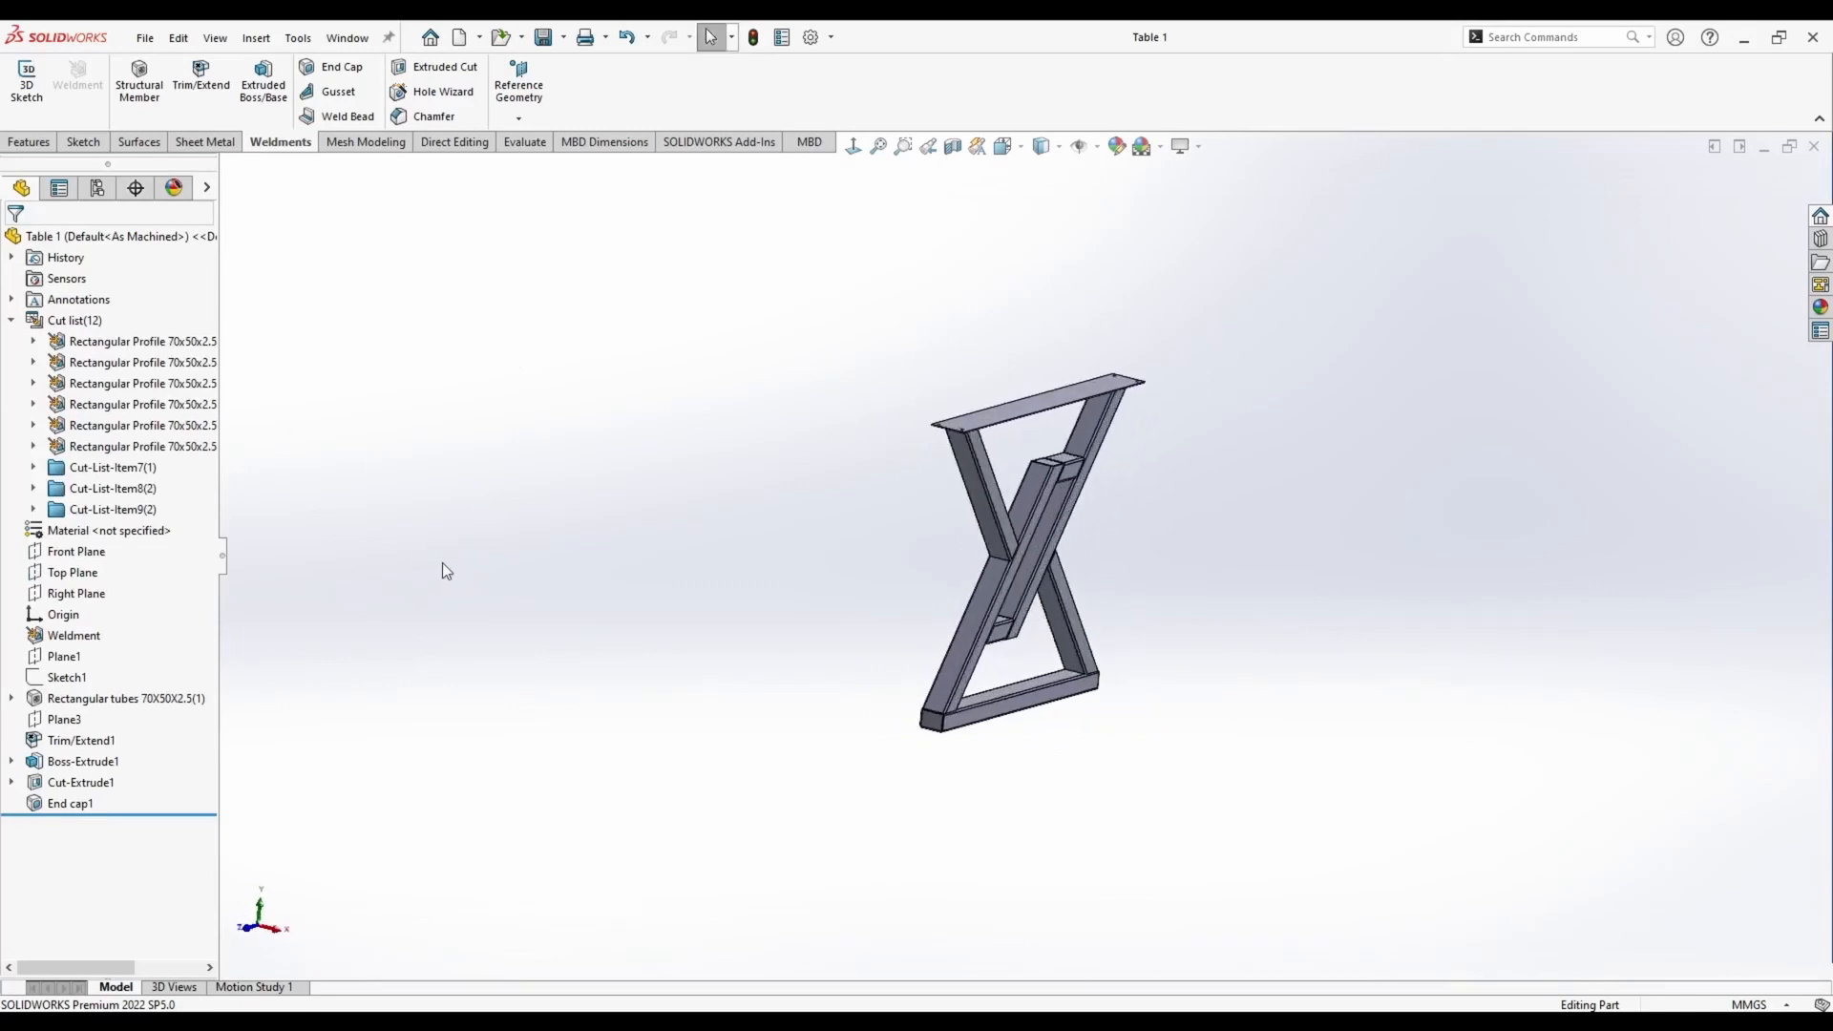
click(76, 594)
click(29, 141)
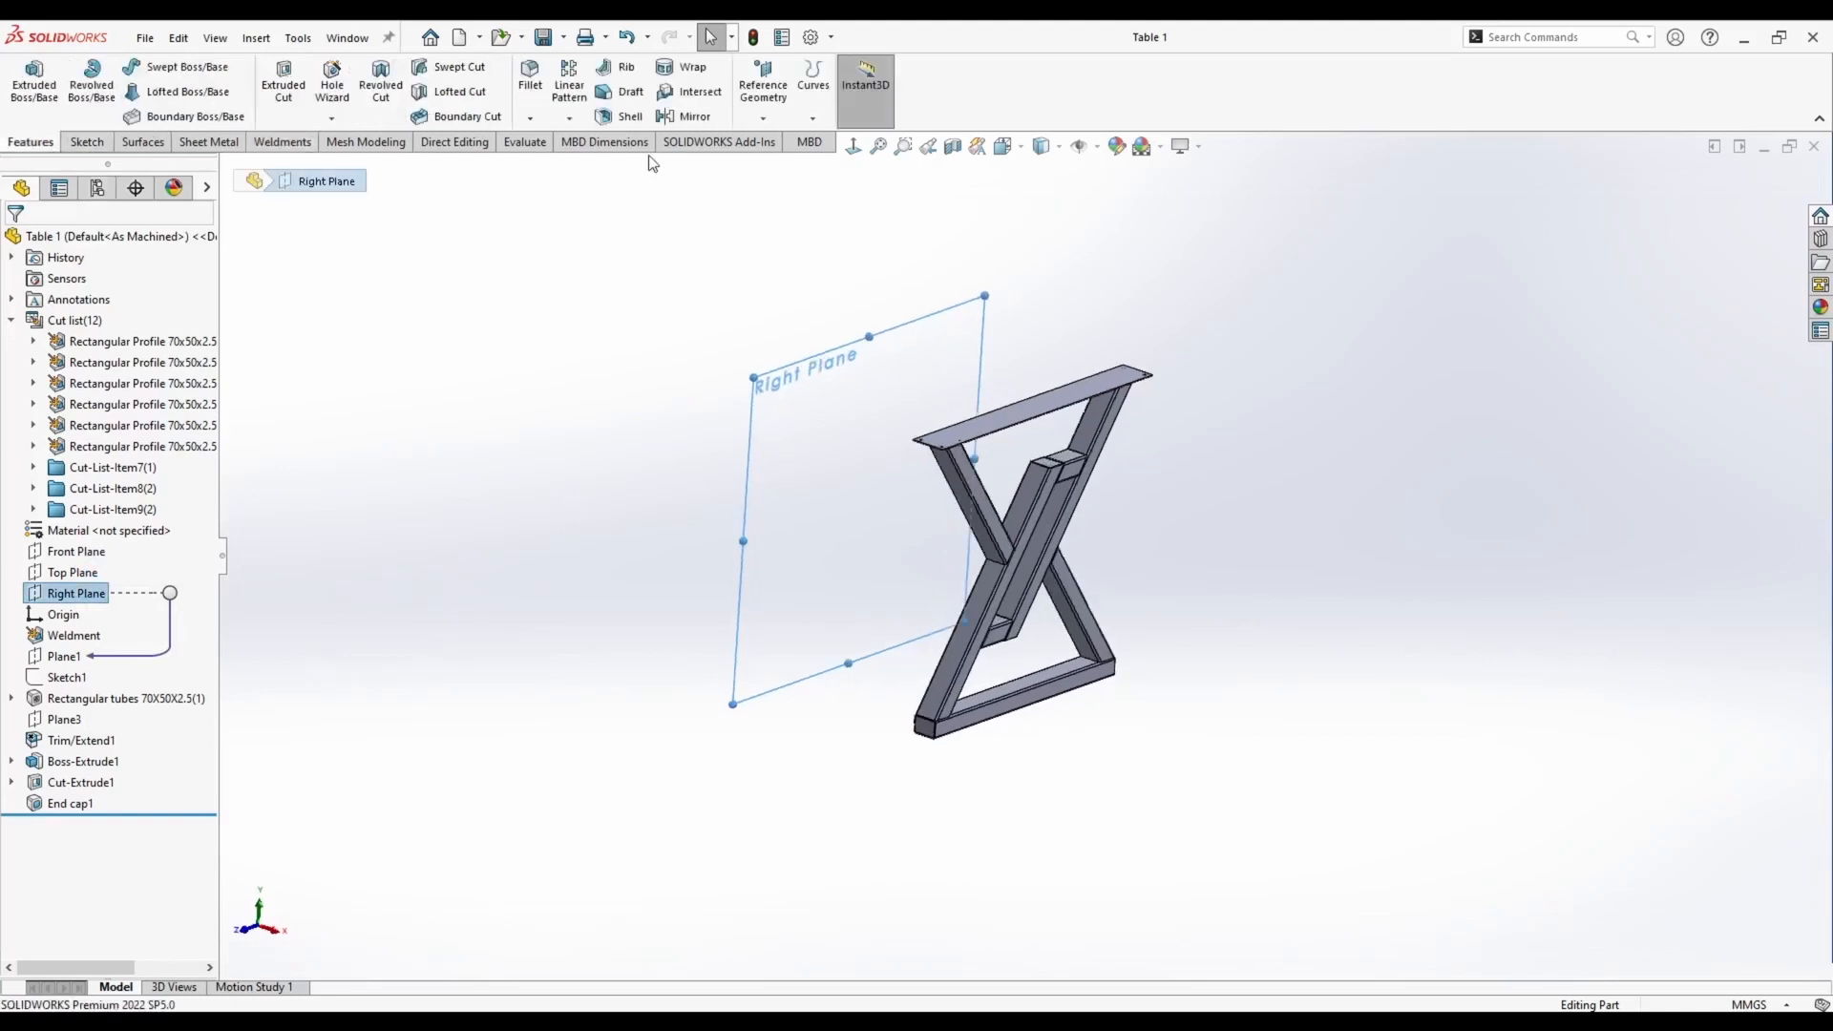
click(688, 116)
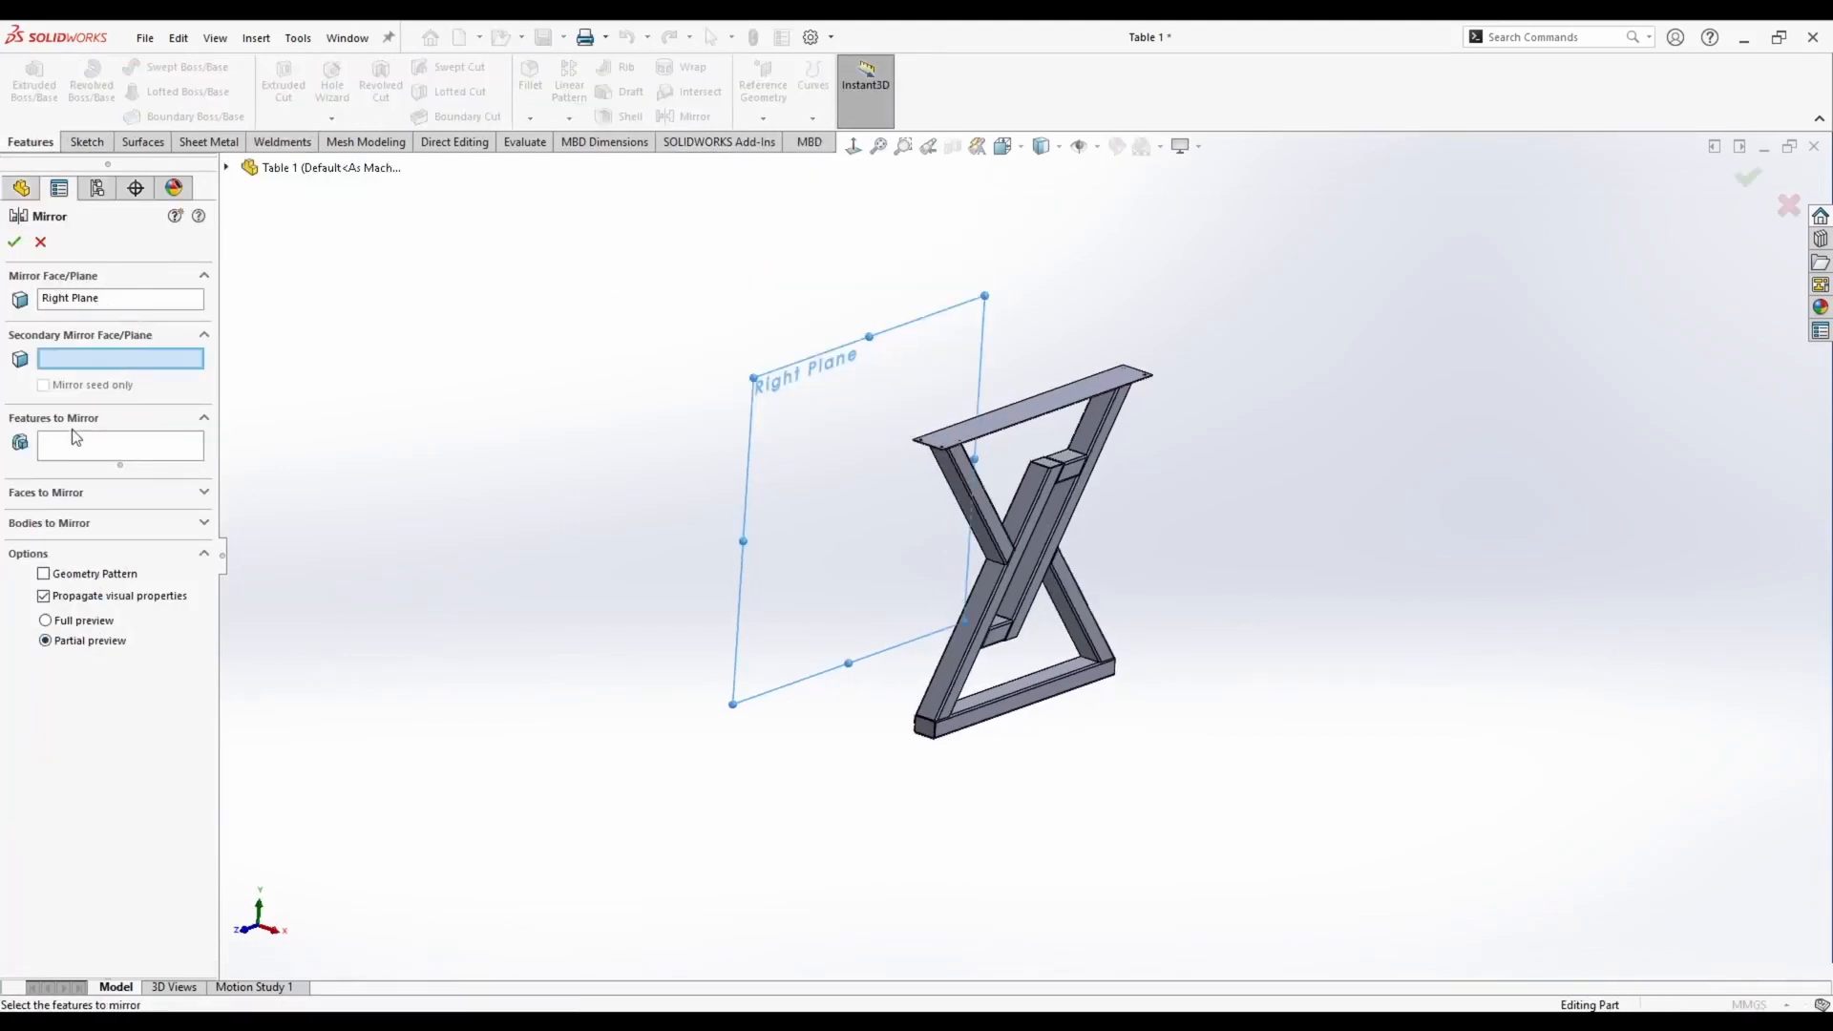
click(48, 523)
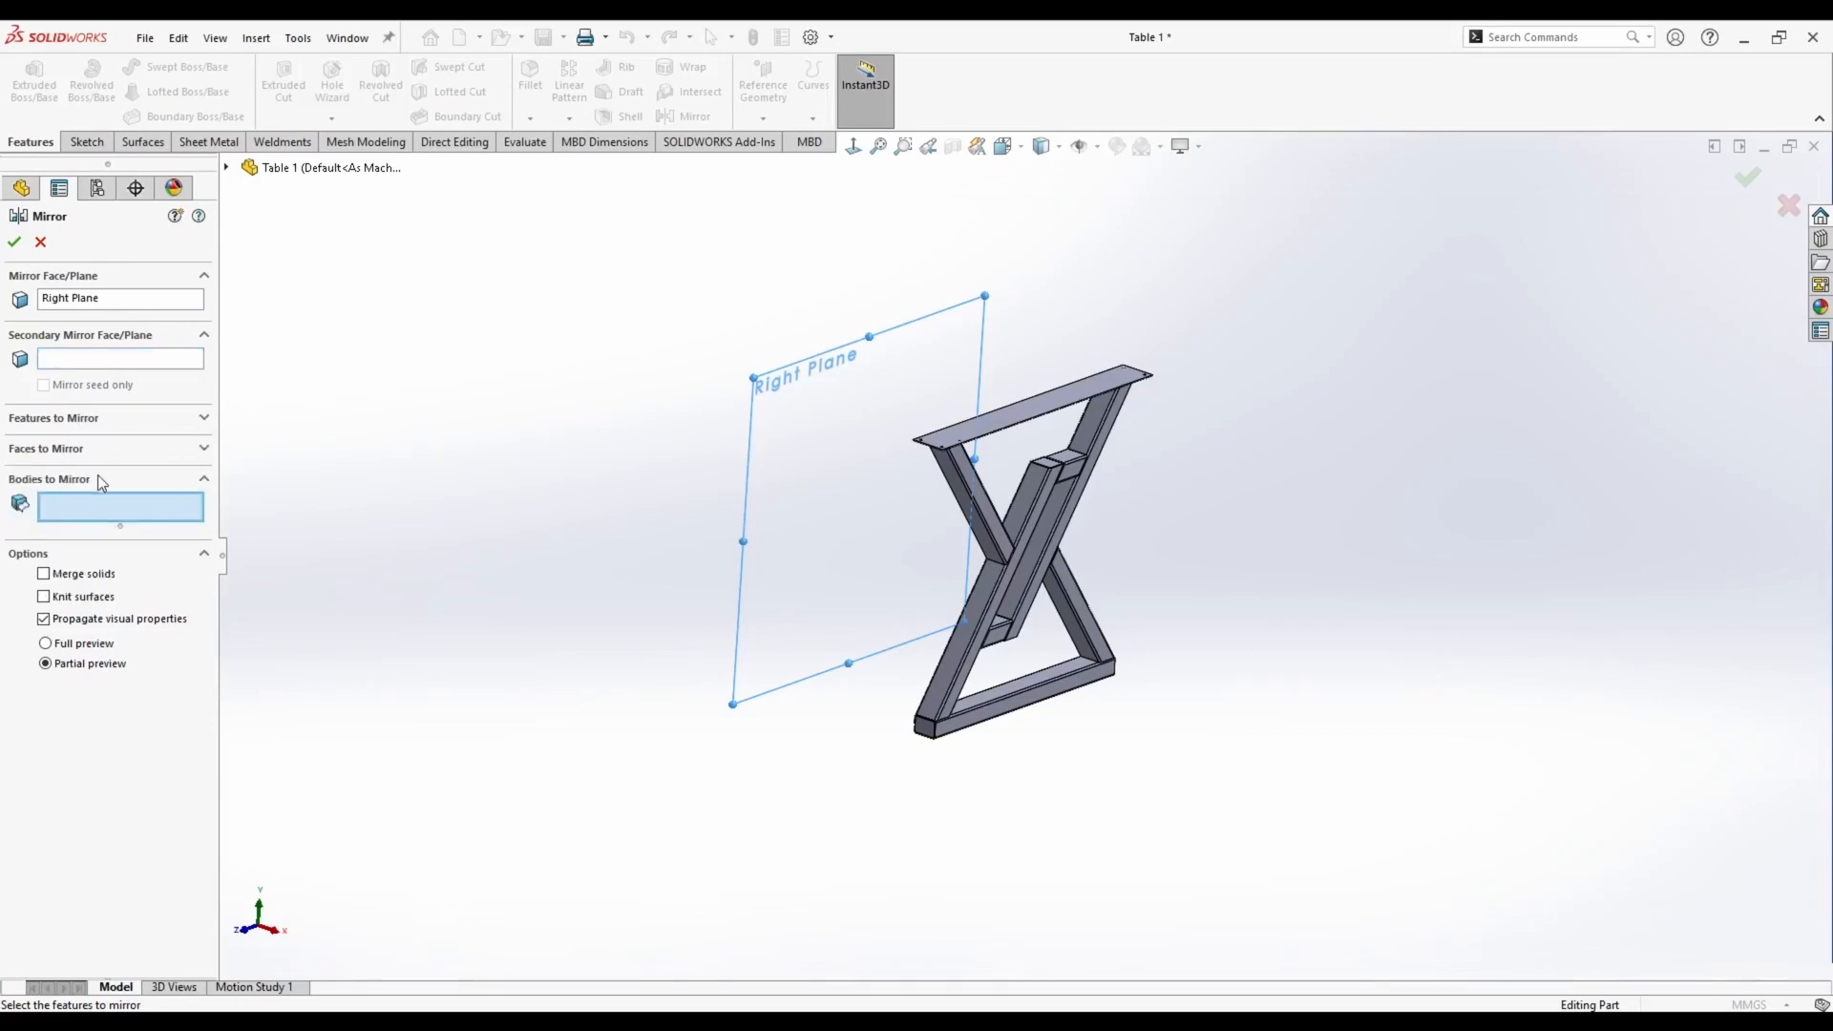
Select all bodies of the leg frame, including plate and end caps, and create the mirrored second leg frame
scroll(979, 573, up, 2)
middle_drag(980, 573, 995, 358)
click(1033, 654)
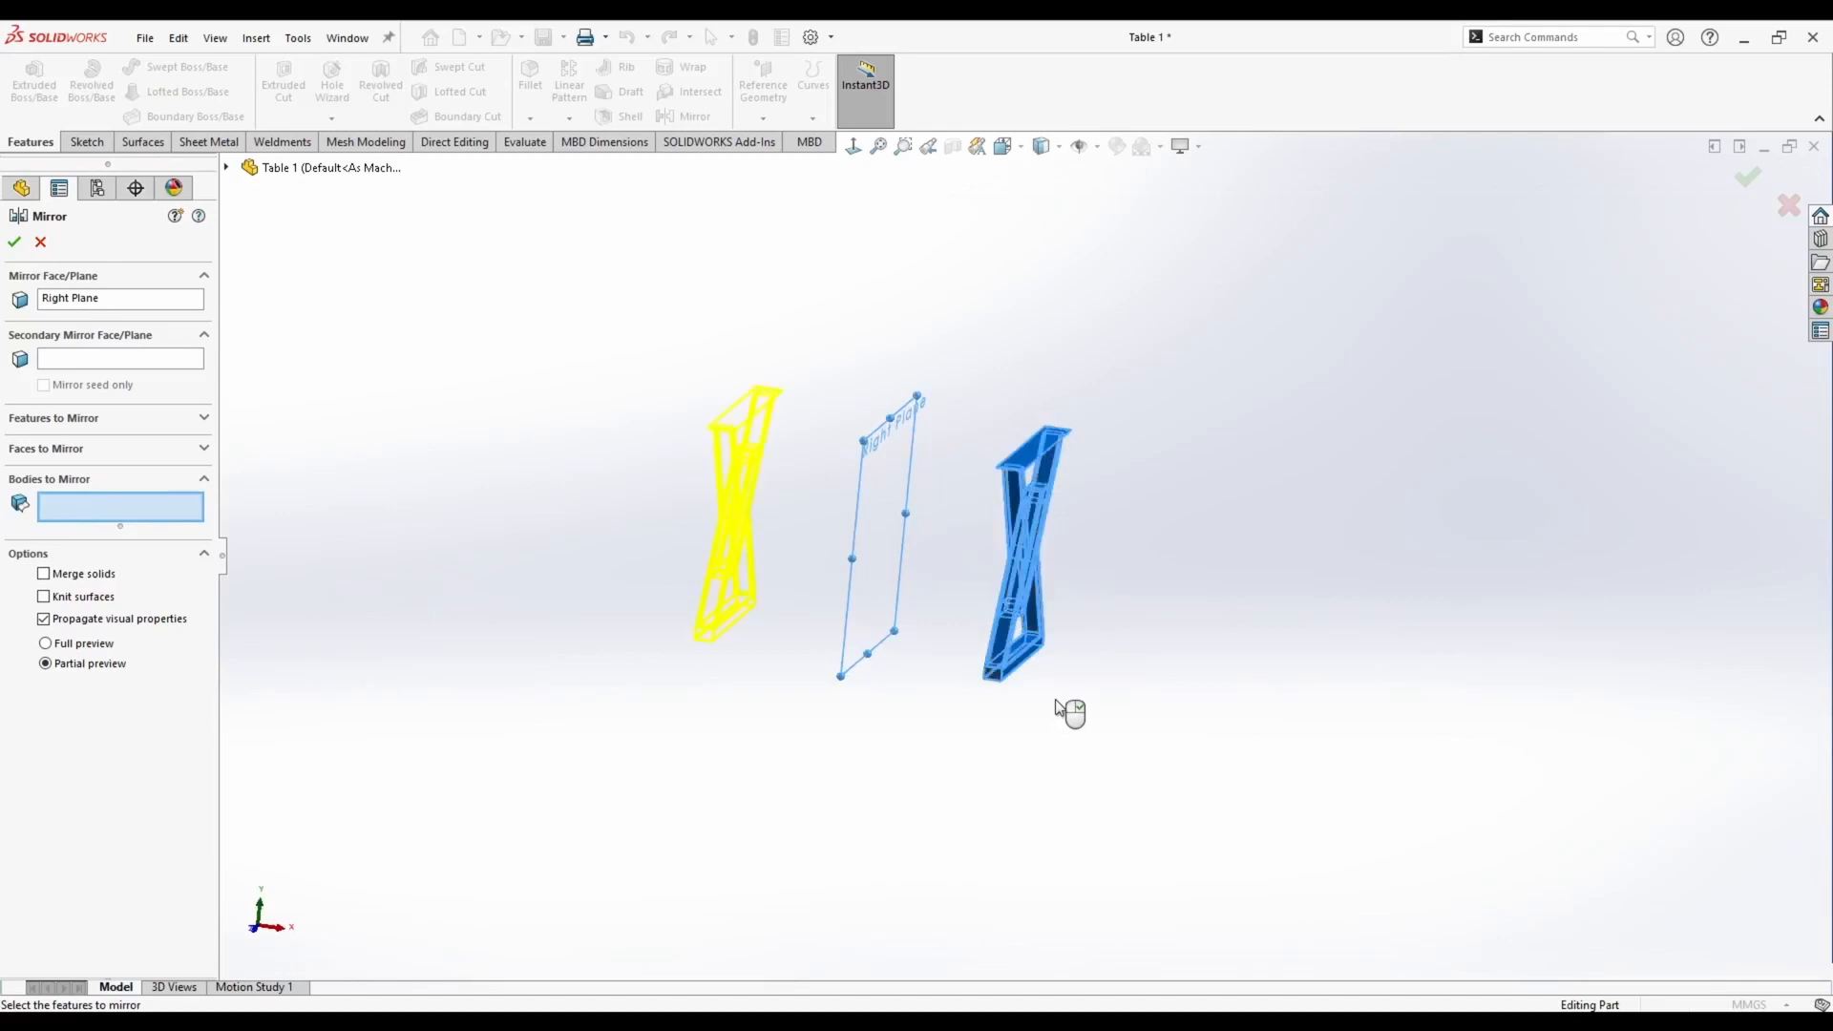
middle_drag(1003, 619, 964, 545)
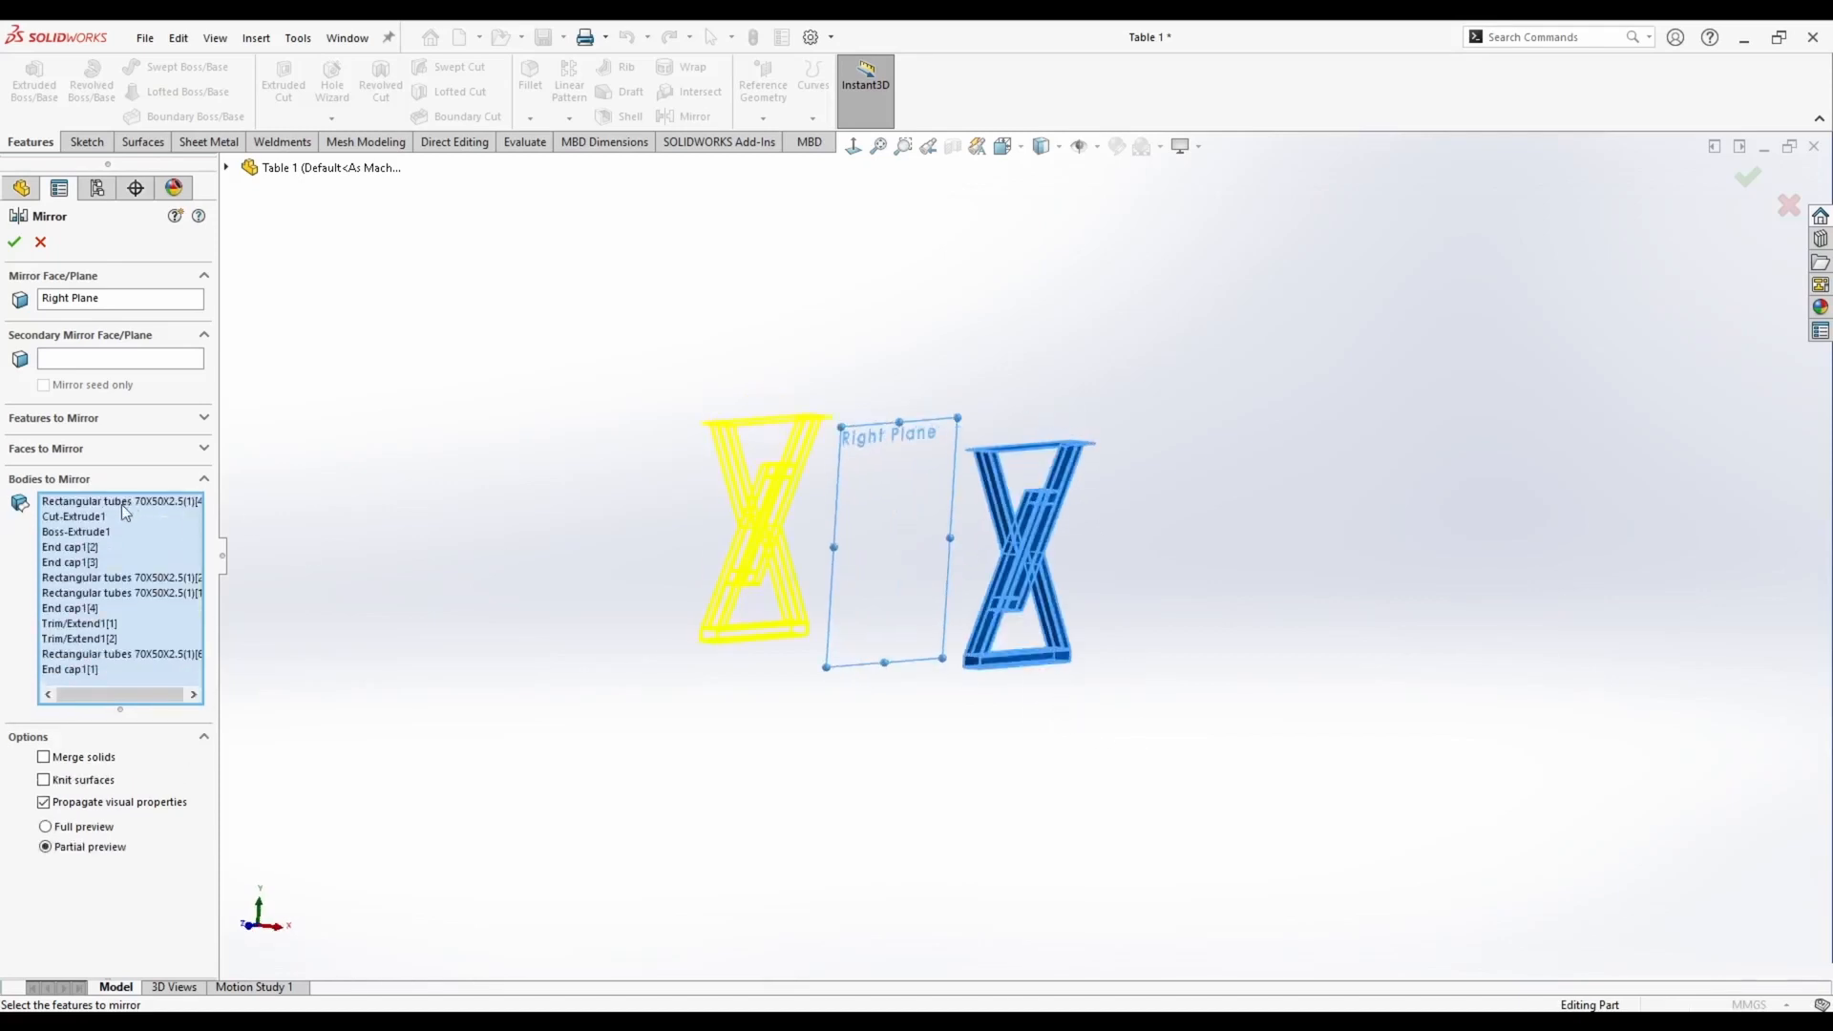
middle_drag(812, 646, 781, 666)
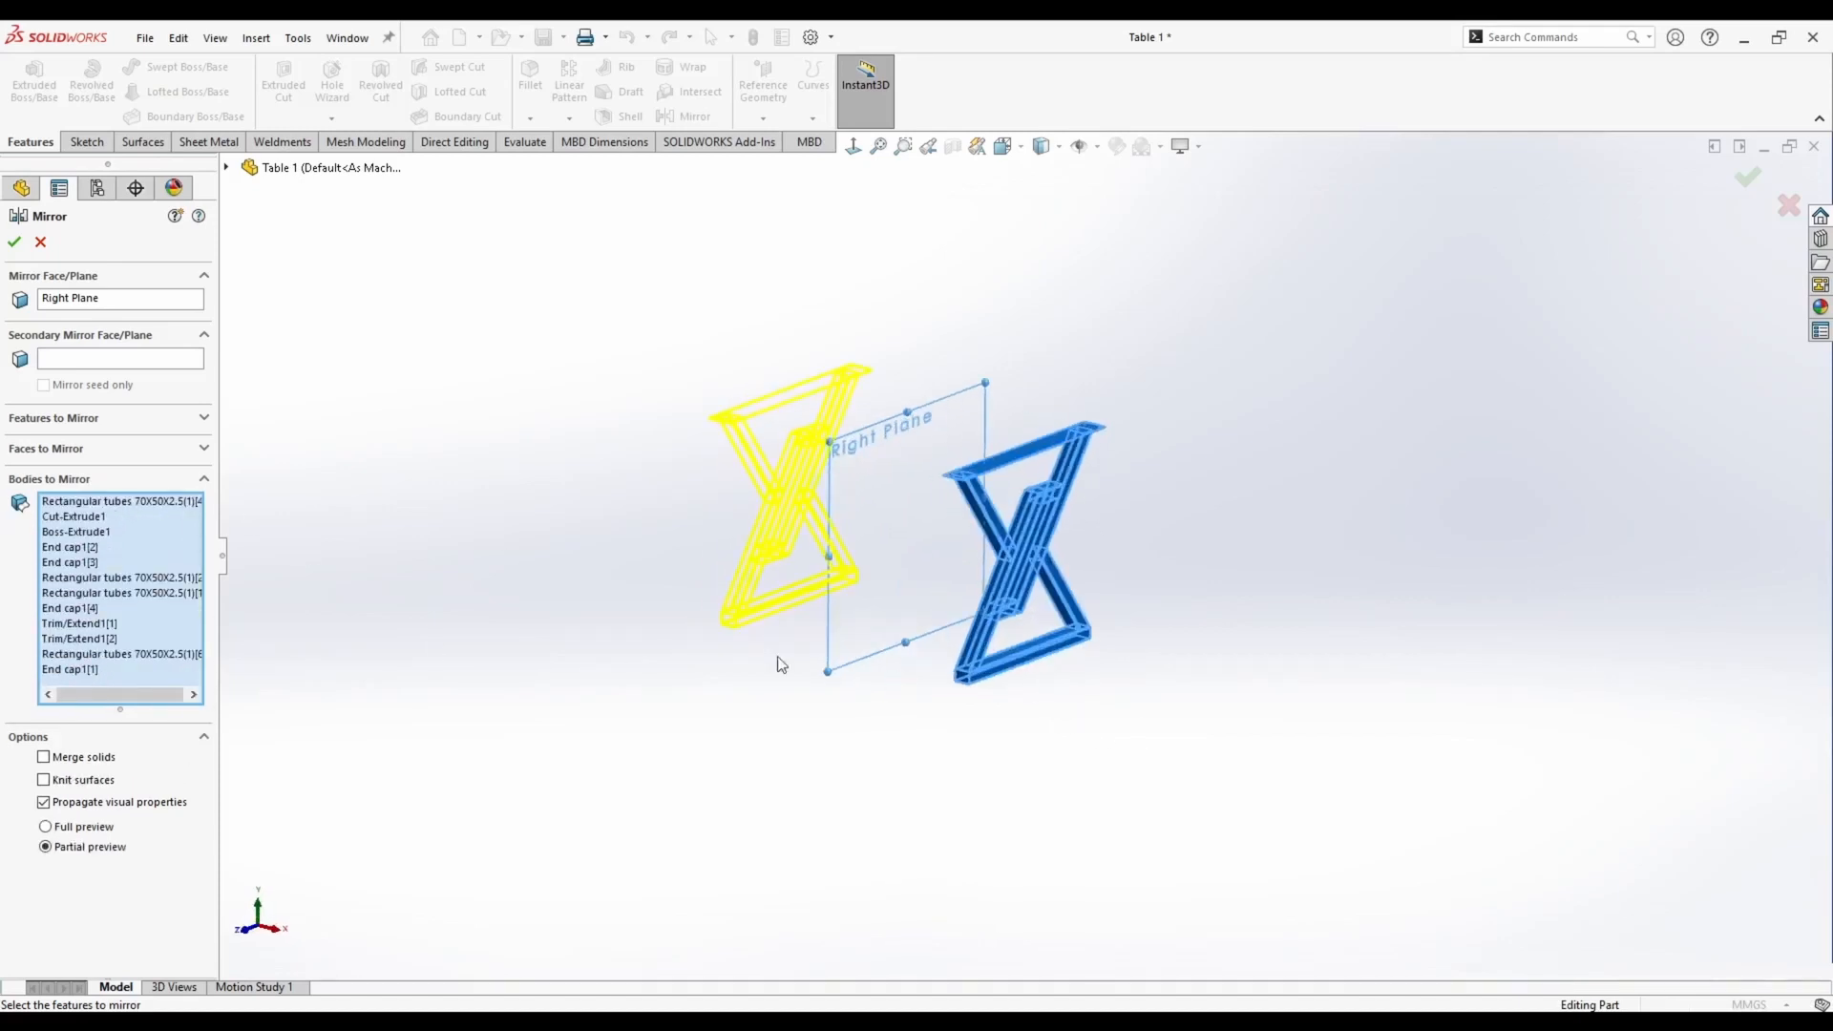
click(16, 244)
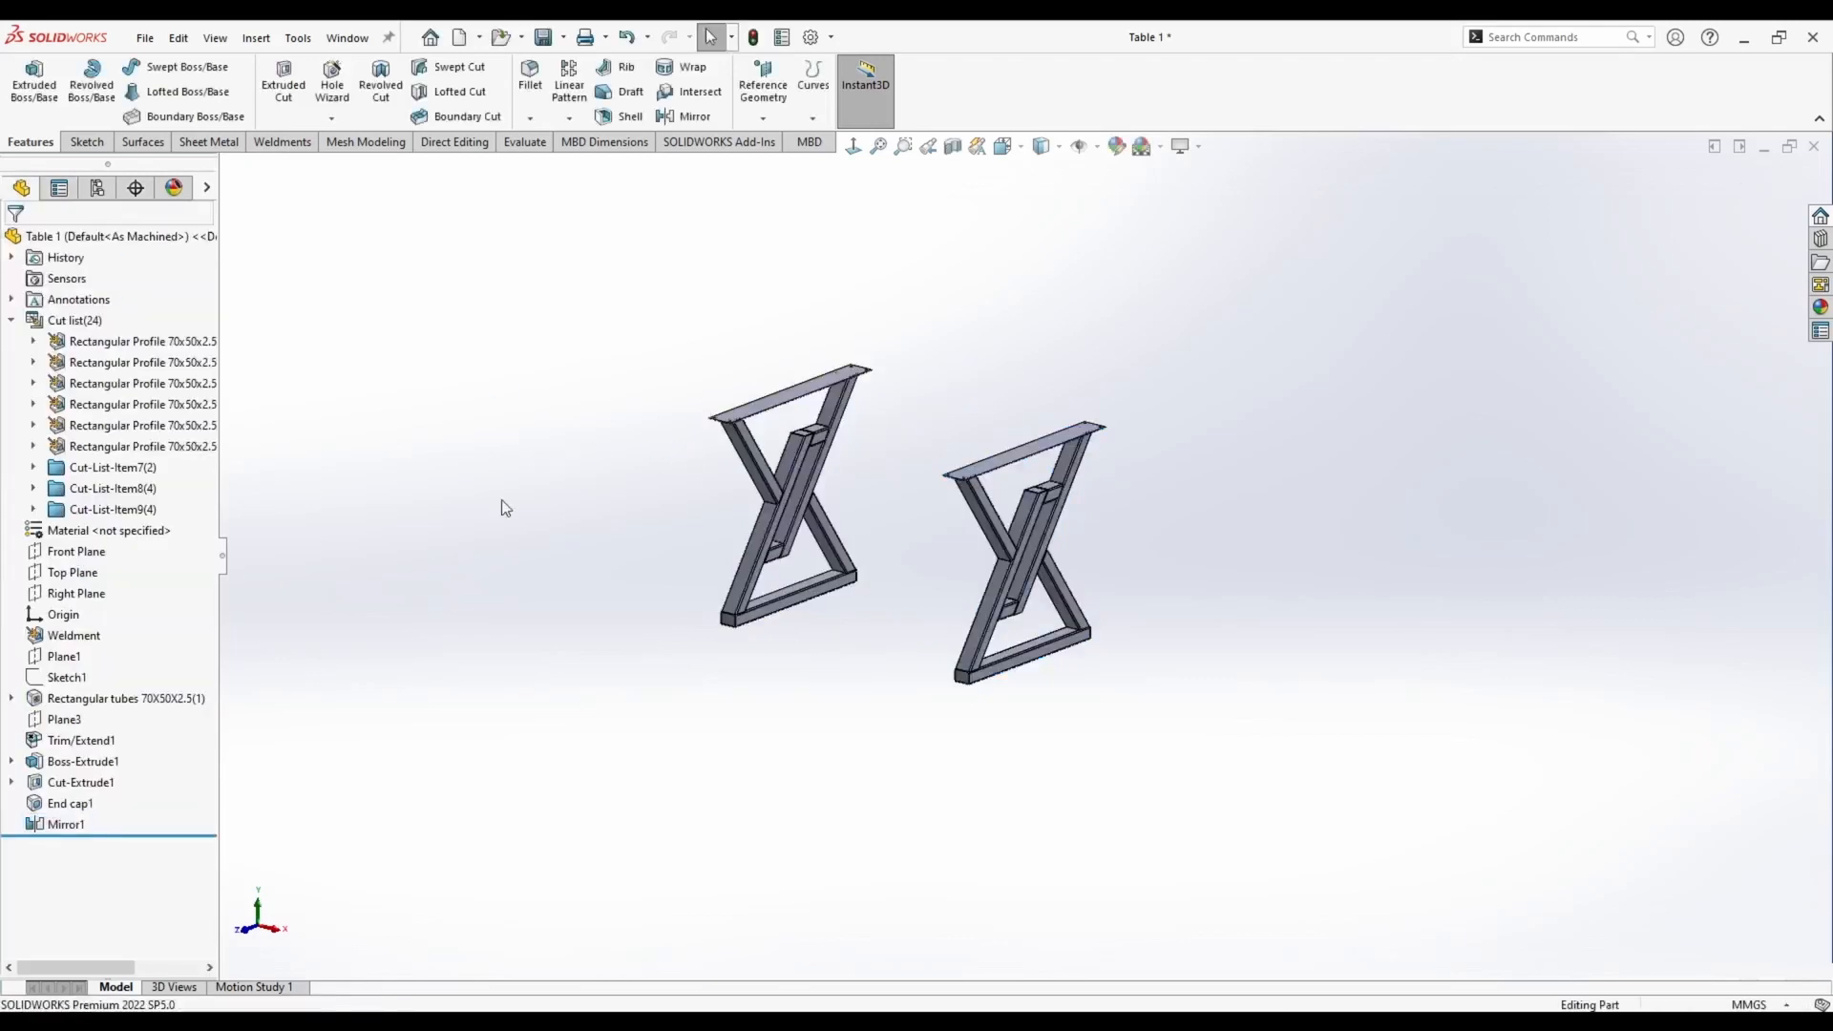
key(f)
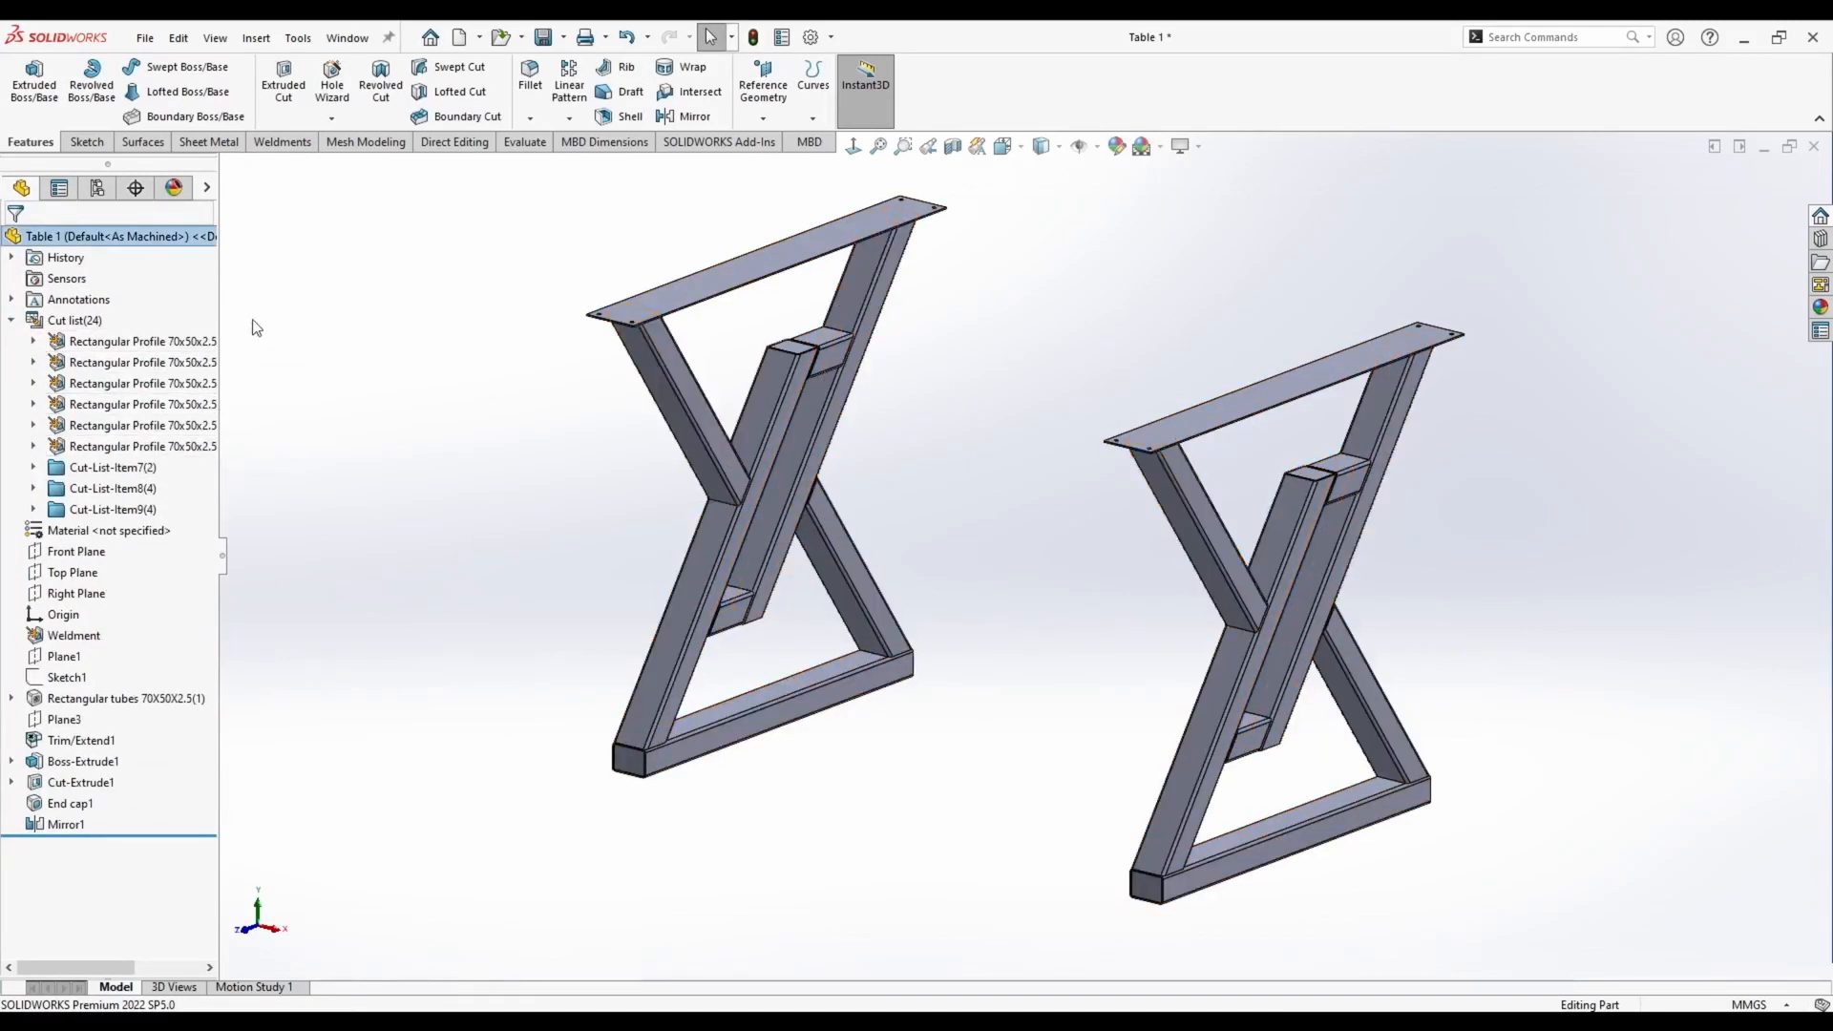
Examine the cut list, checking the 70x50x2.5 tube items and the bodies grouped under the mounting plate item
click(282, 142)
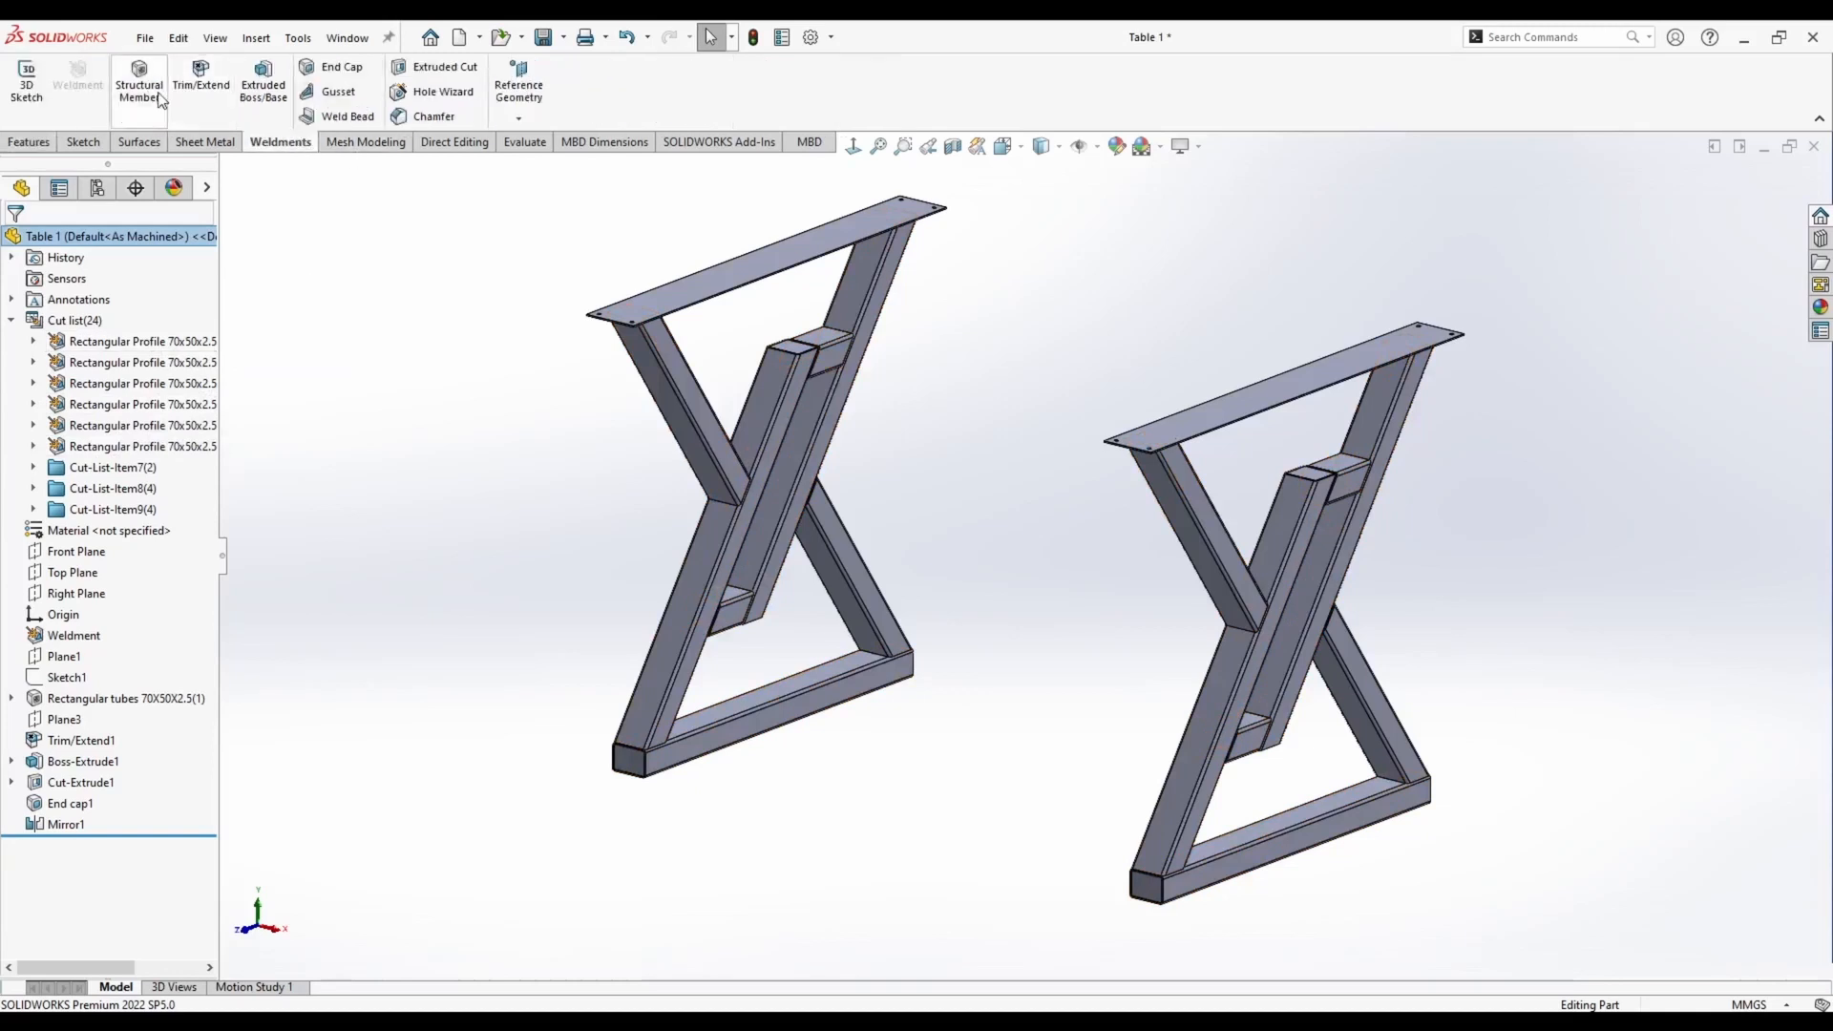
click(104, 342)
shift+click(105, 448)
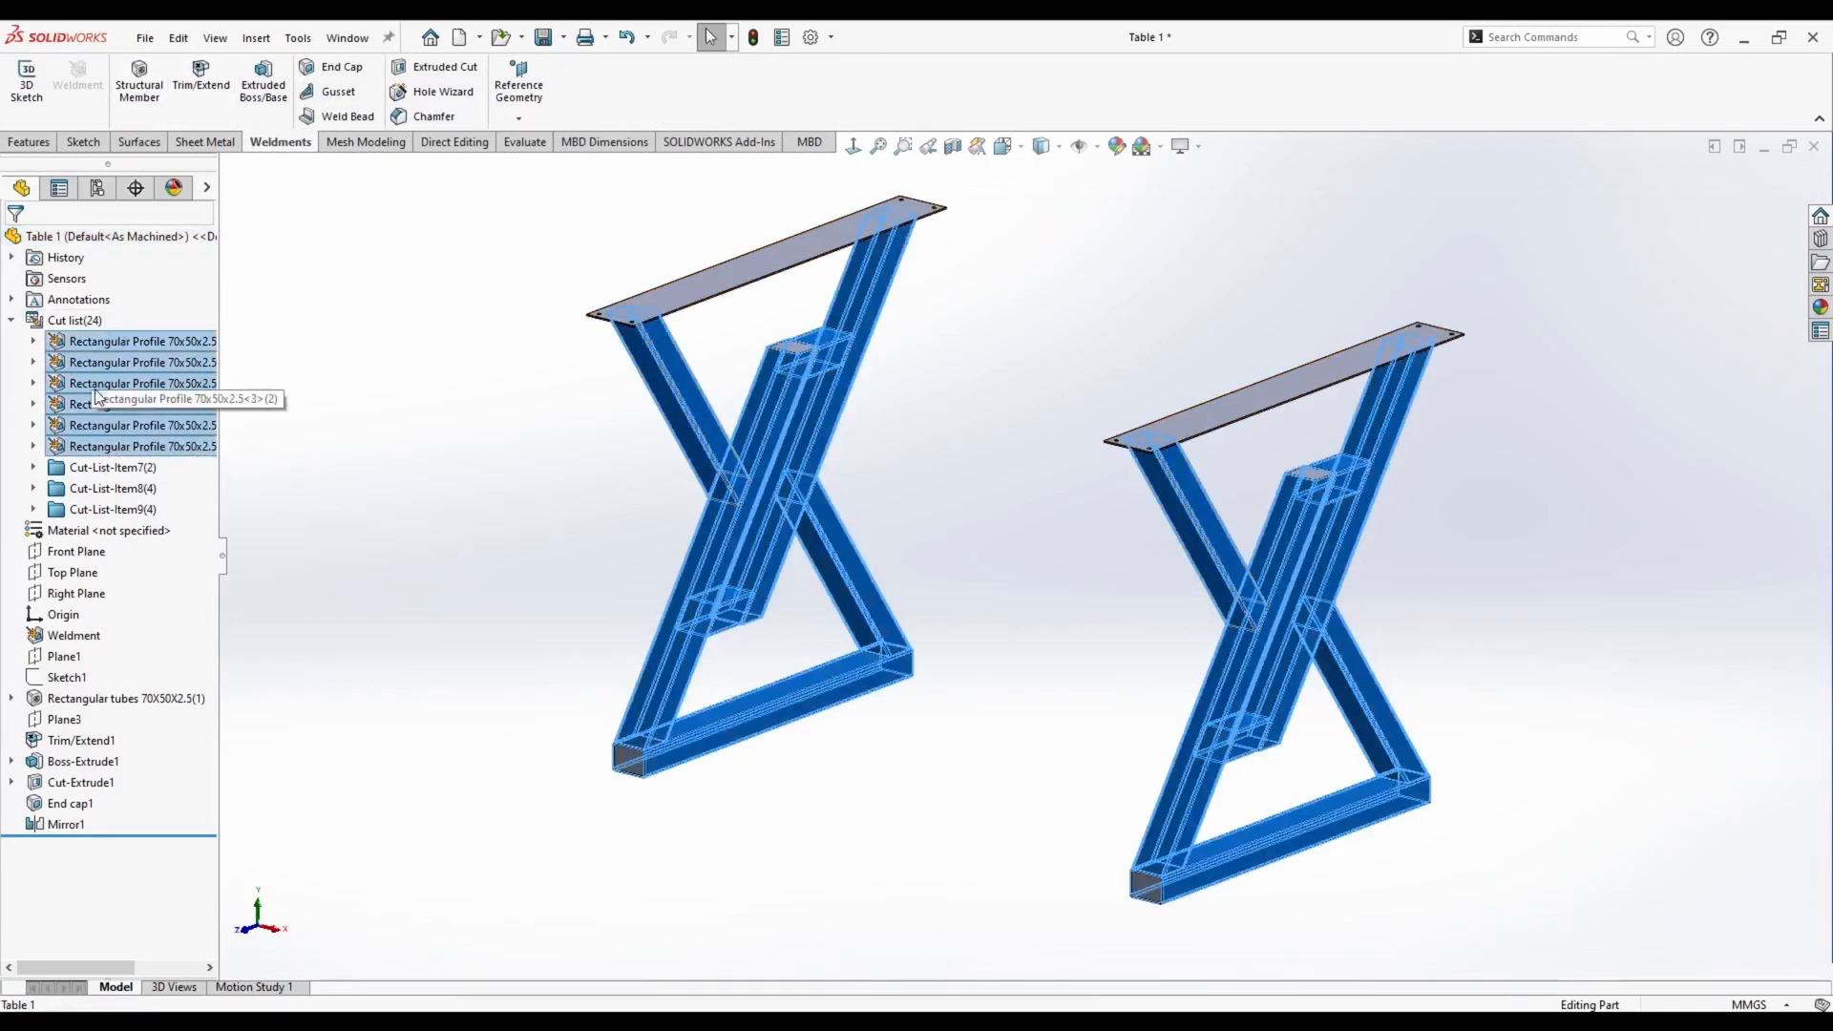
key(Escape)
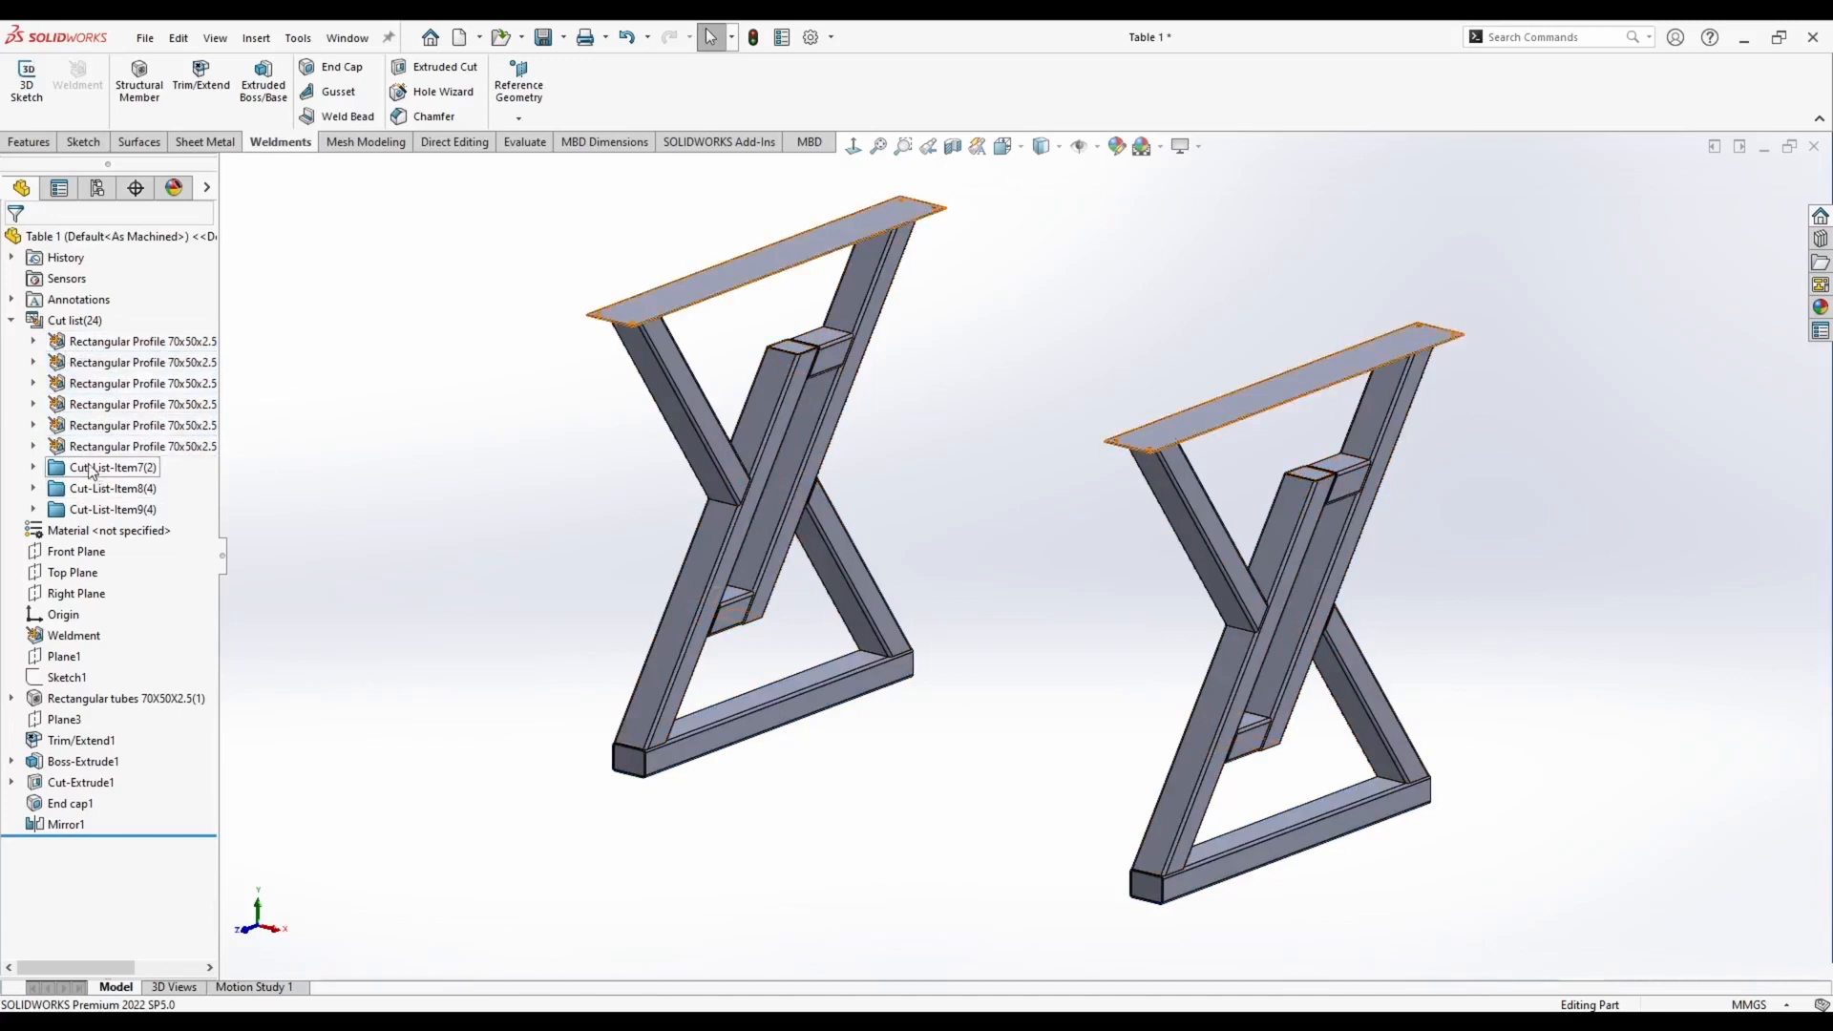
click(33, 467)
click(112, 489)
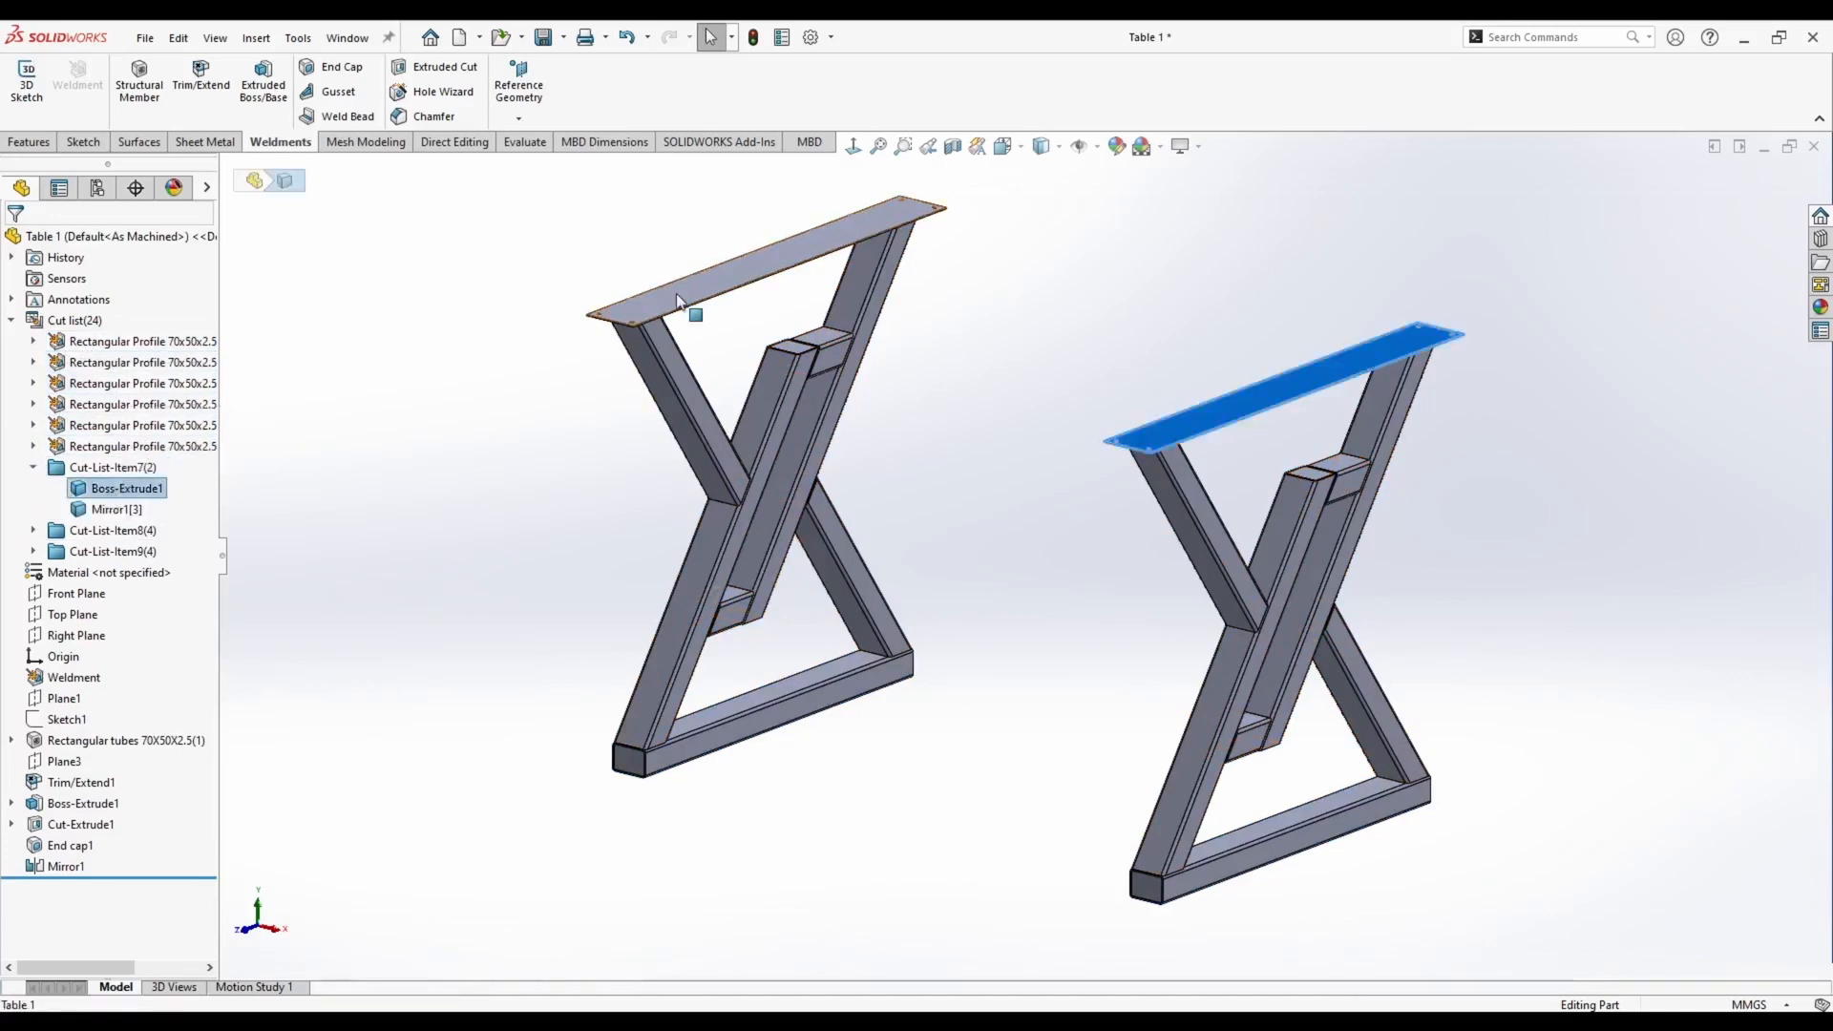
click(110, 509)
click(79, 489)
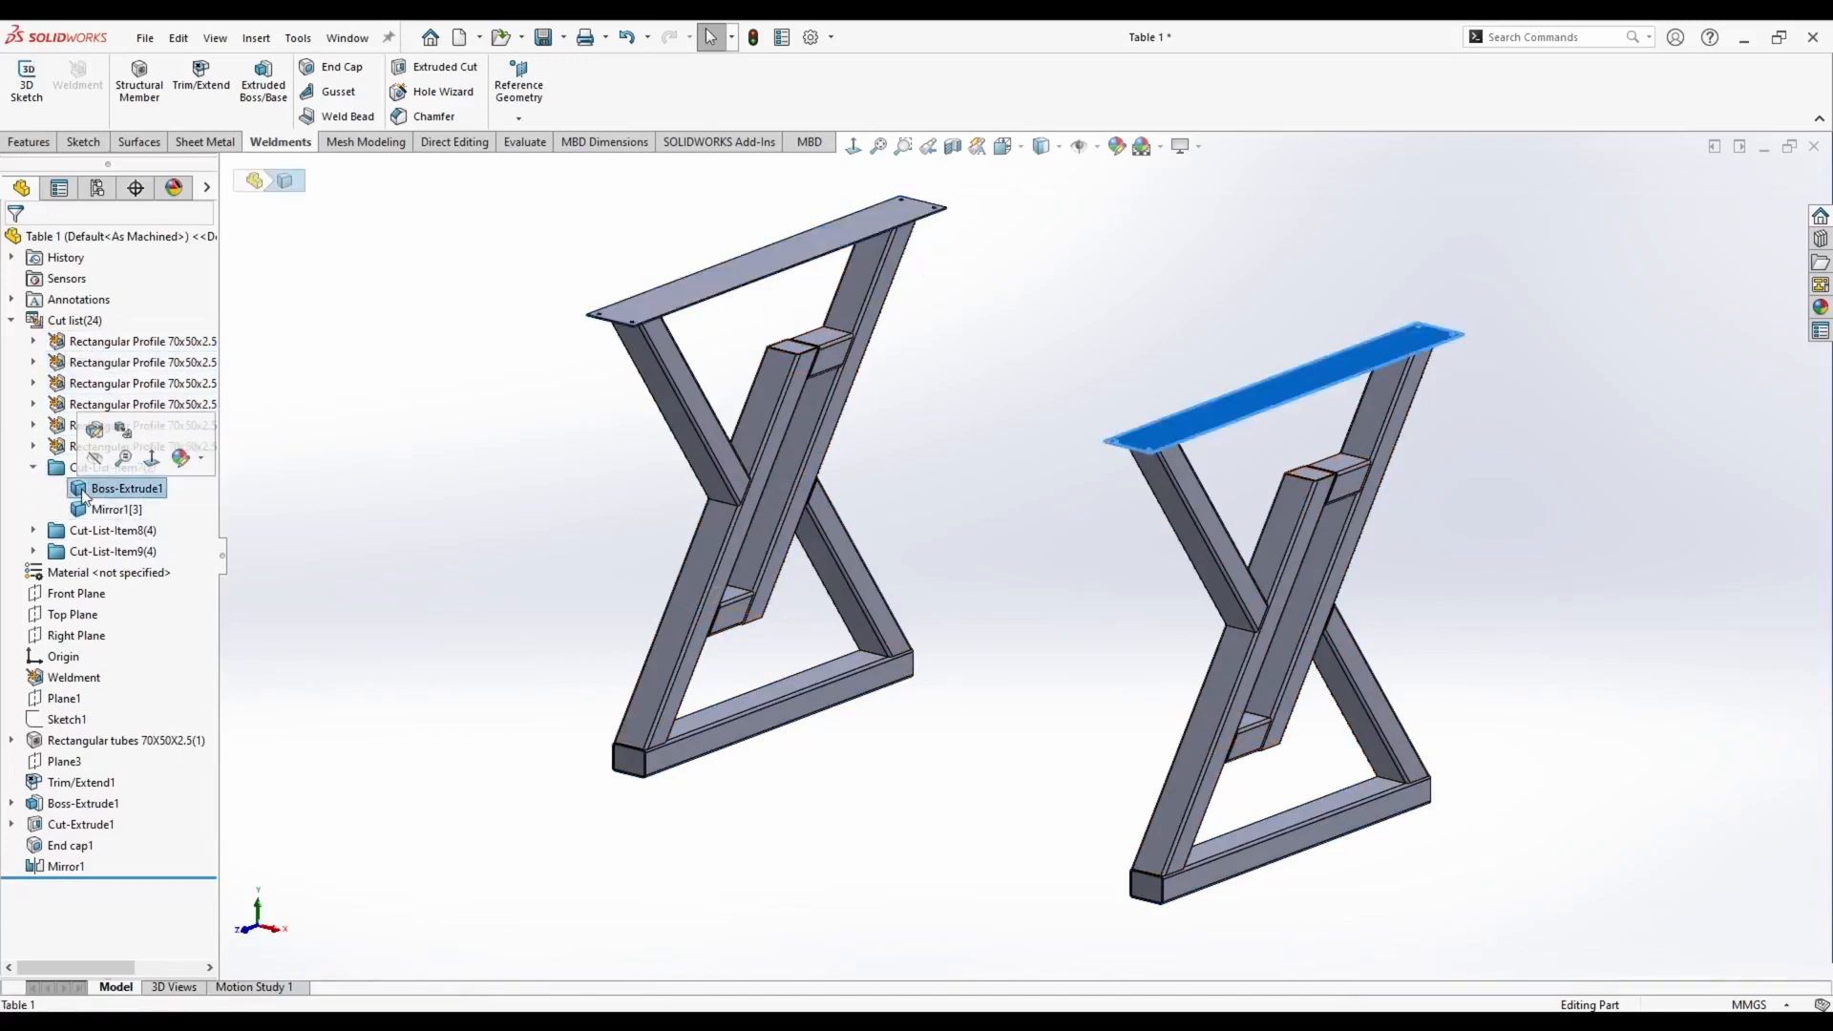
click(316, 534)
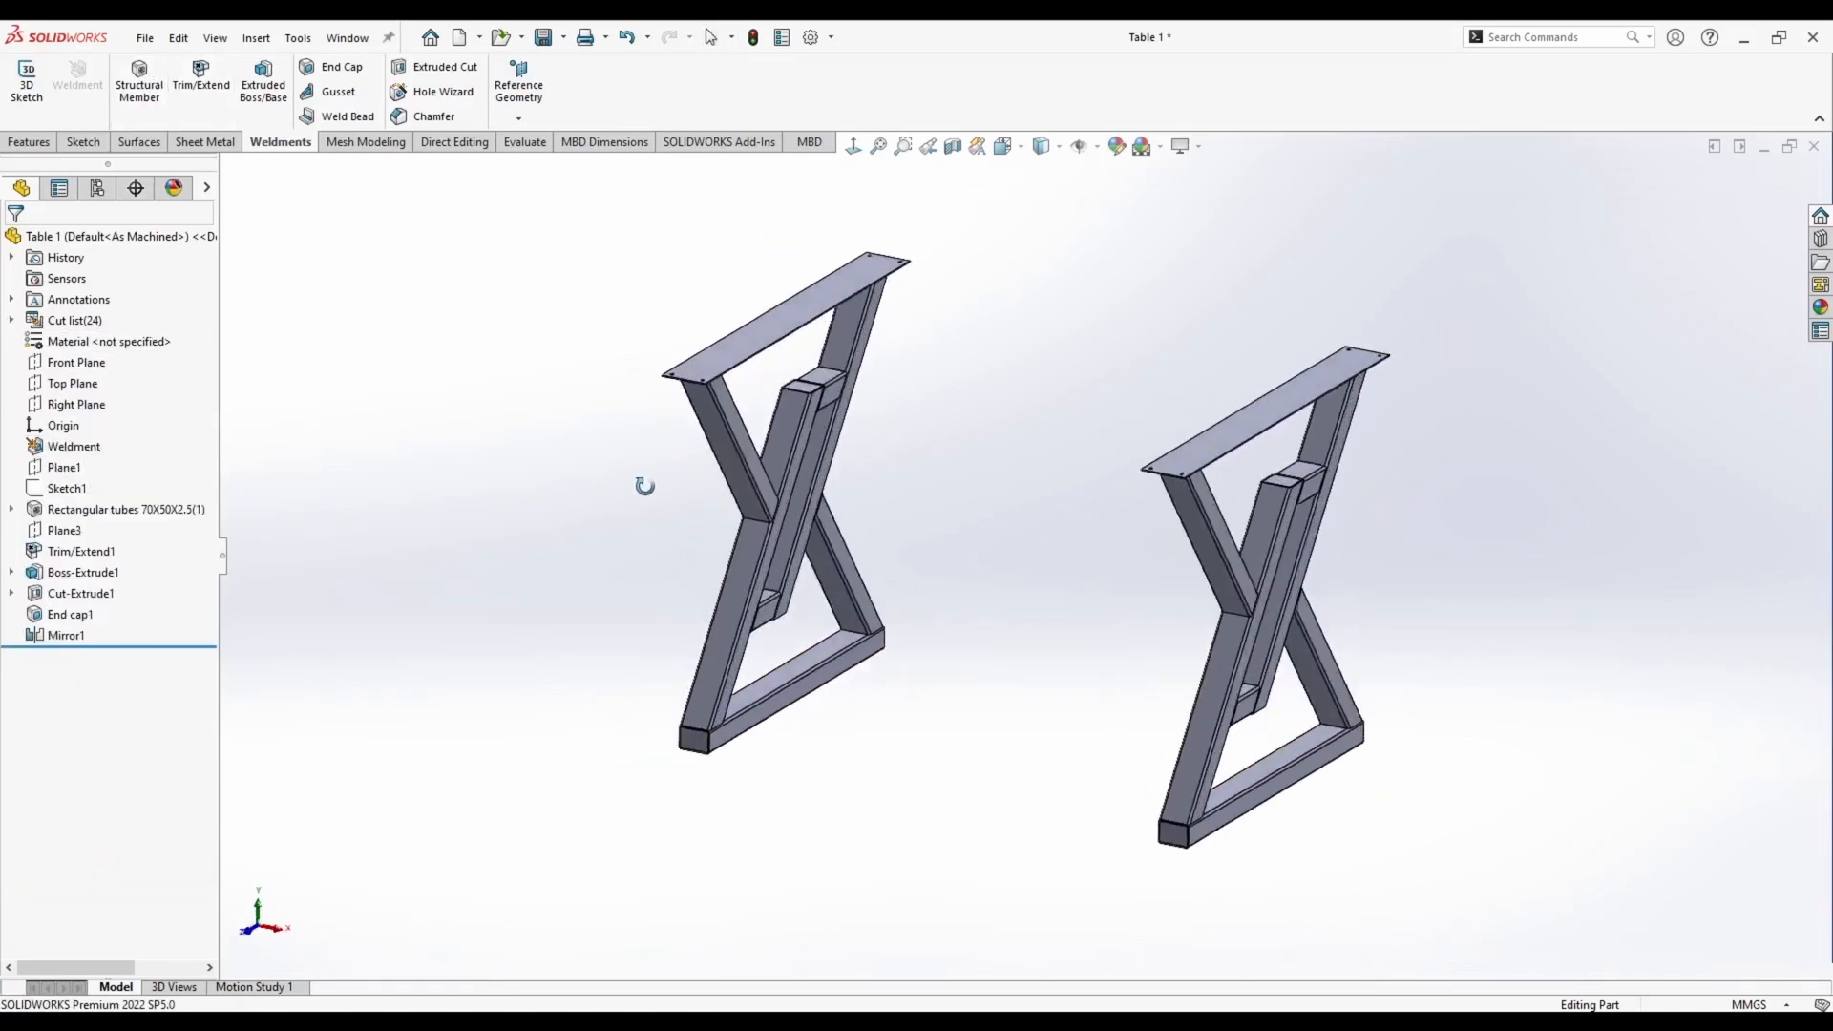
Start a sketch on the upper face of the mirrored leg frame's mounting plate, viewed from the top
middle_drag(645, 485, 1313, 314)
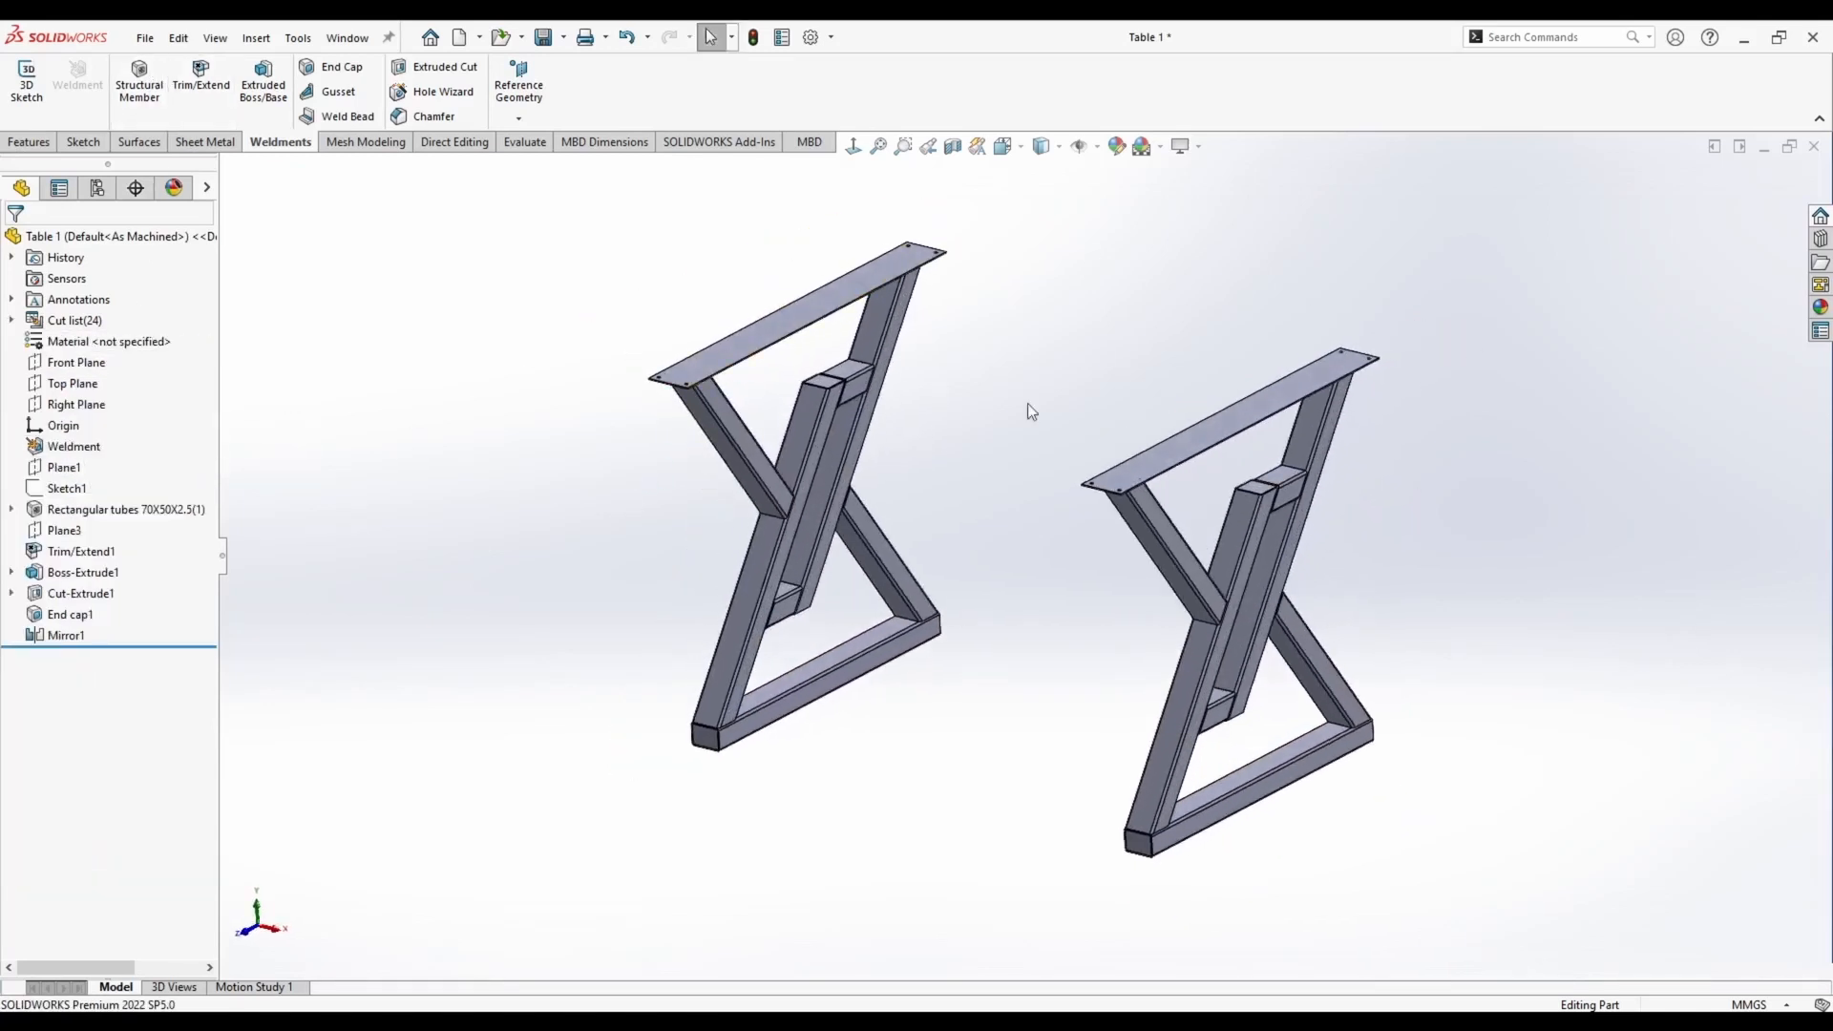
right_click(807, 315)
click(849, 288)
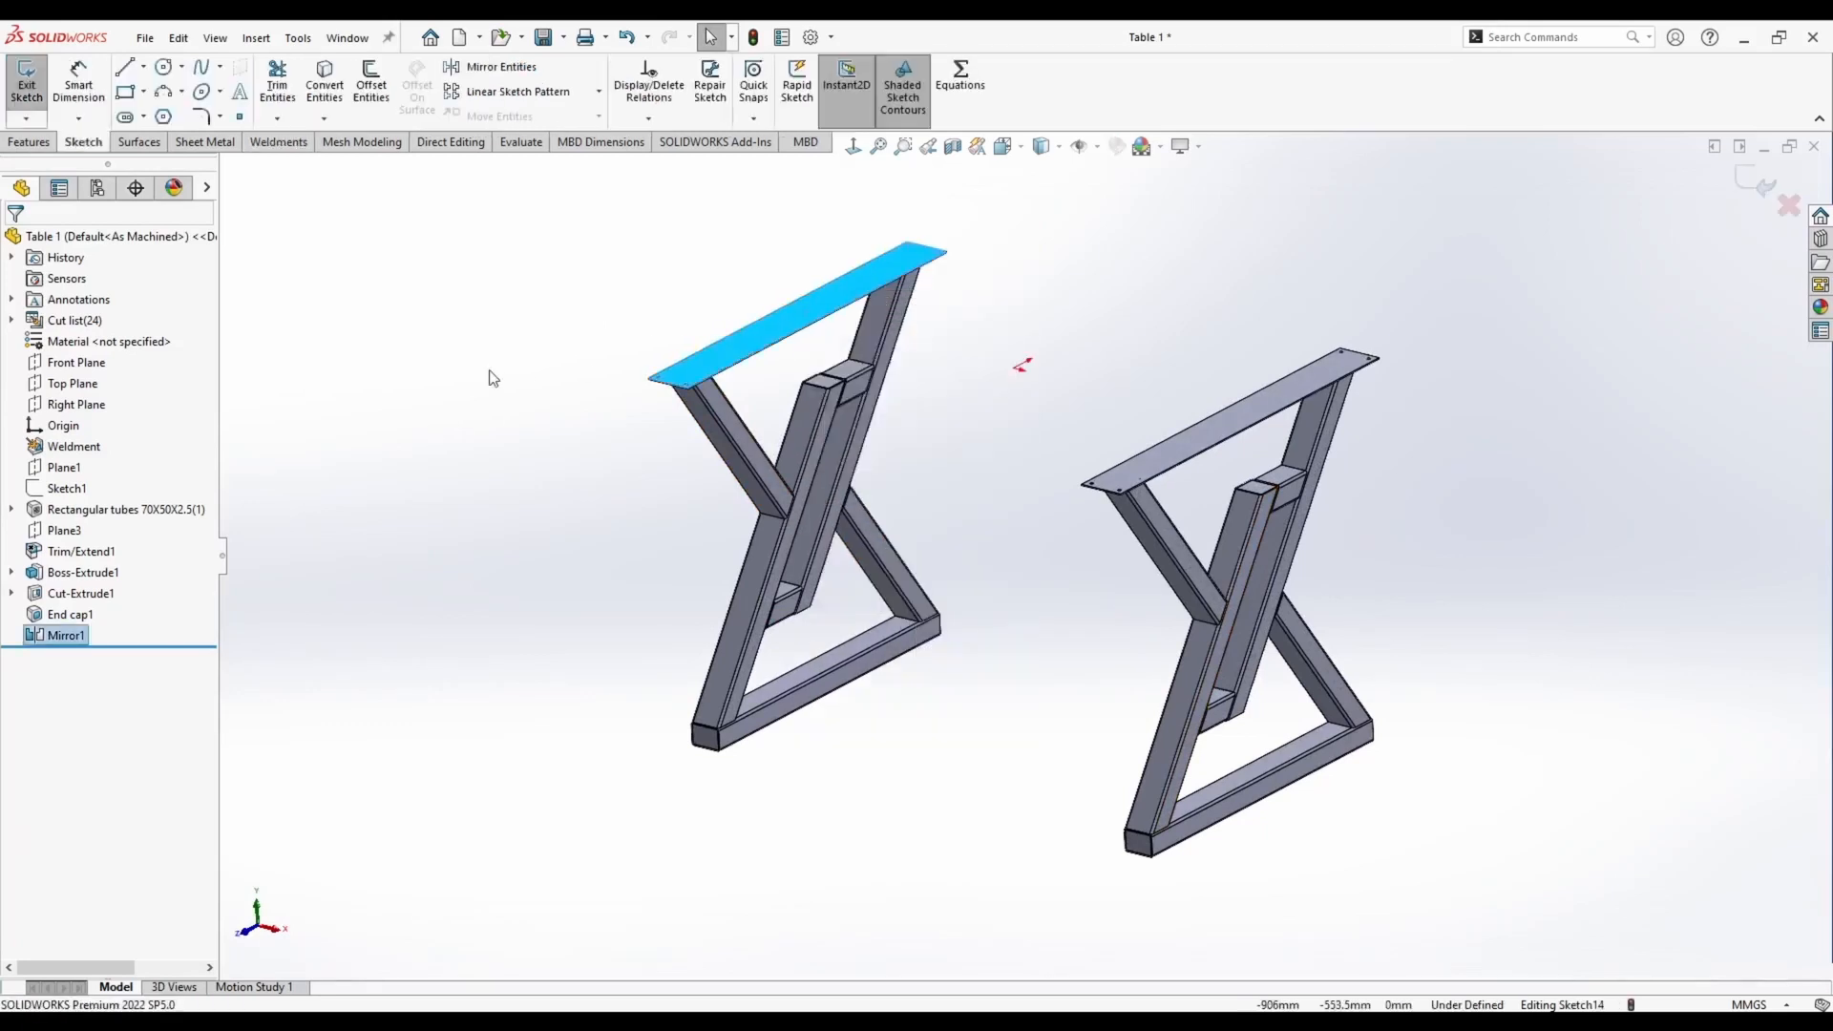
key(space)
click(729, 533)
click(383, 205)
scroll(383, 204, up, 3)
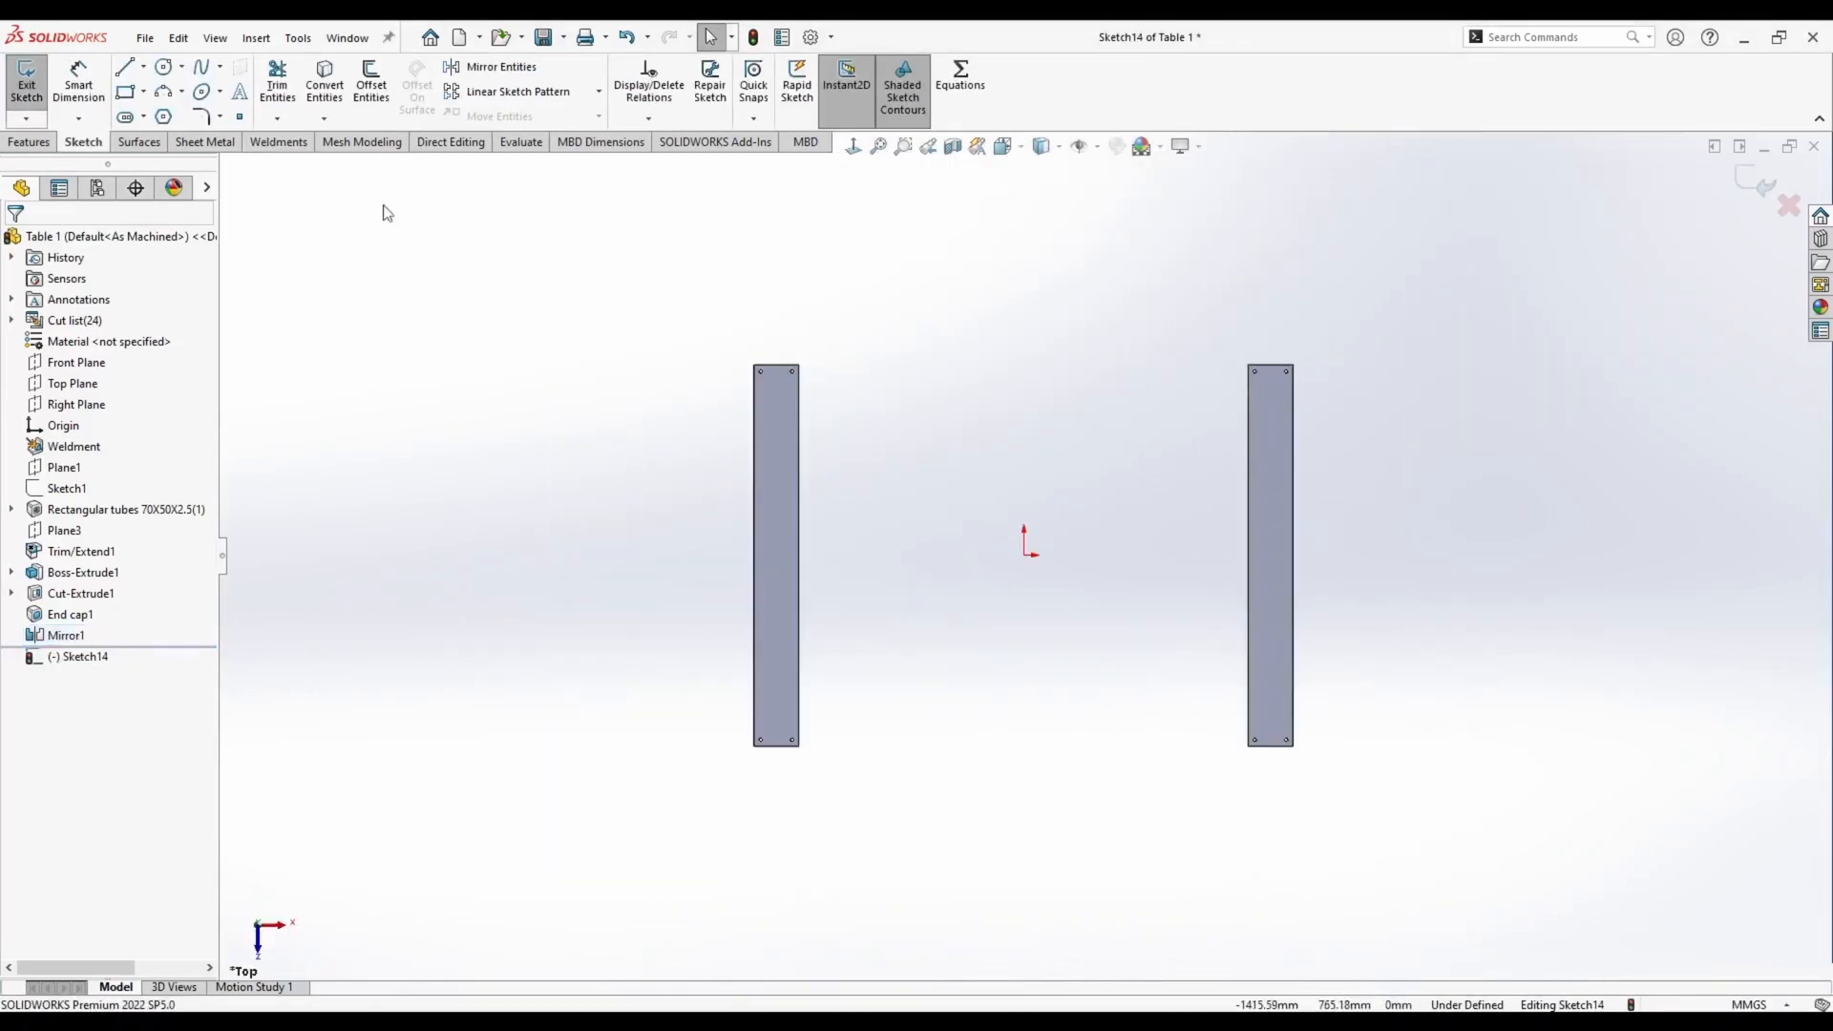
Sketch an ellipse about 2446 by 1318 mm centred on the origin and make its long-axis endpoint horizontal with the origin
click(203, 94)
click(1025, 555)
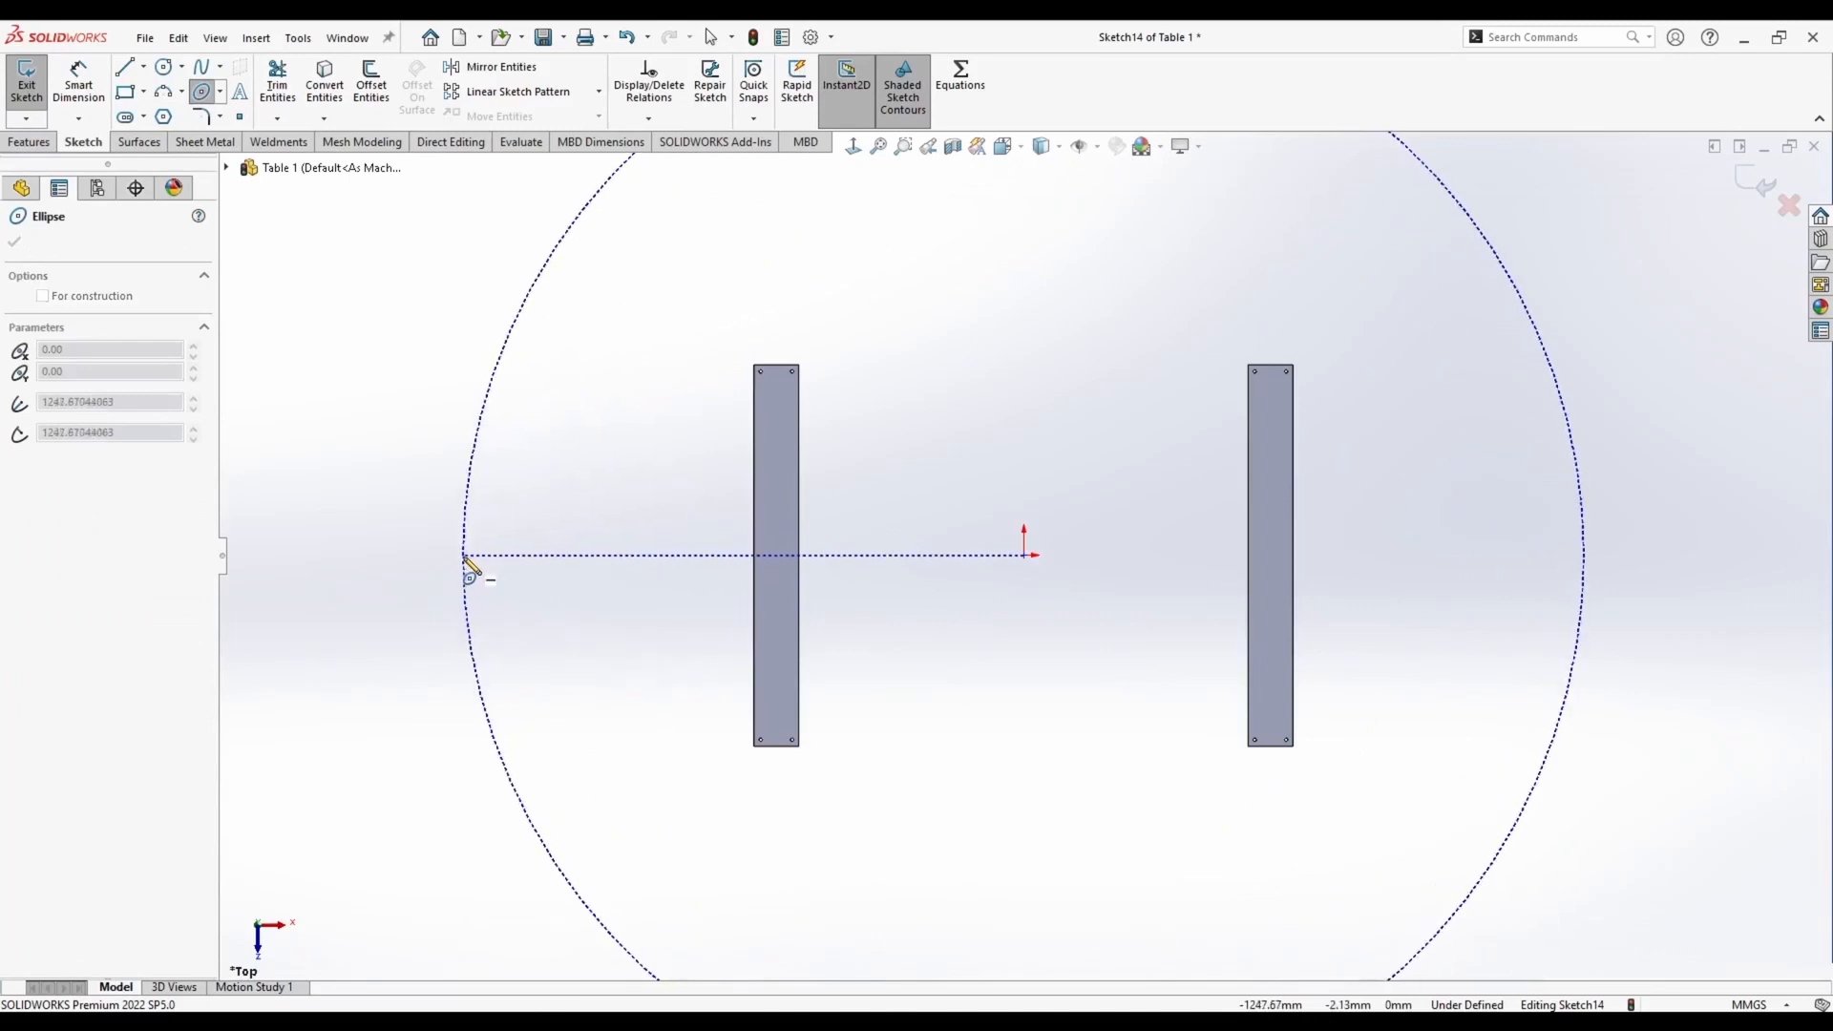
click(464, 556)
click(736, 325)
key(Escape)
mouse_move(464, 555)
mouse_down()
mouse_move(500, 462)
mouse_move(486, 441)
mouse_up()
ctrl+click(1021, 556)
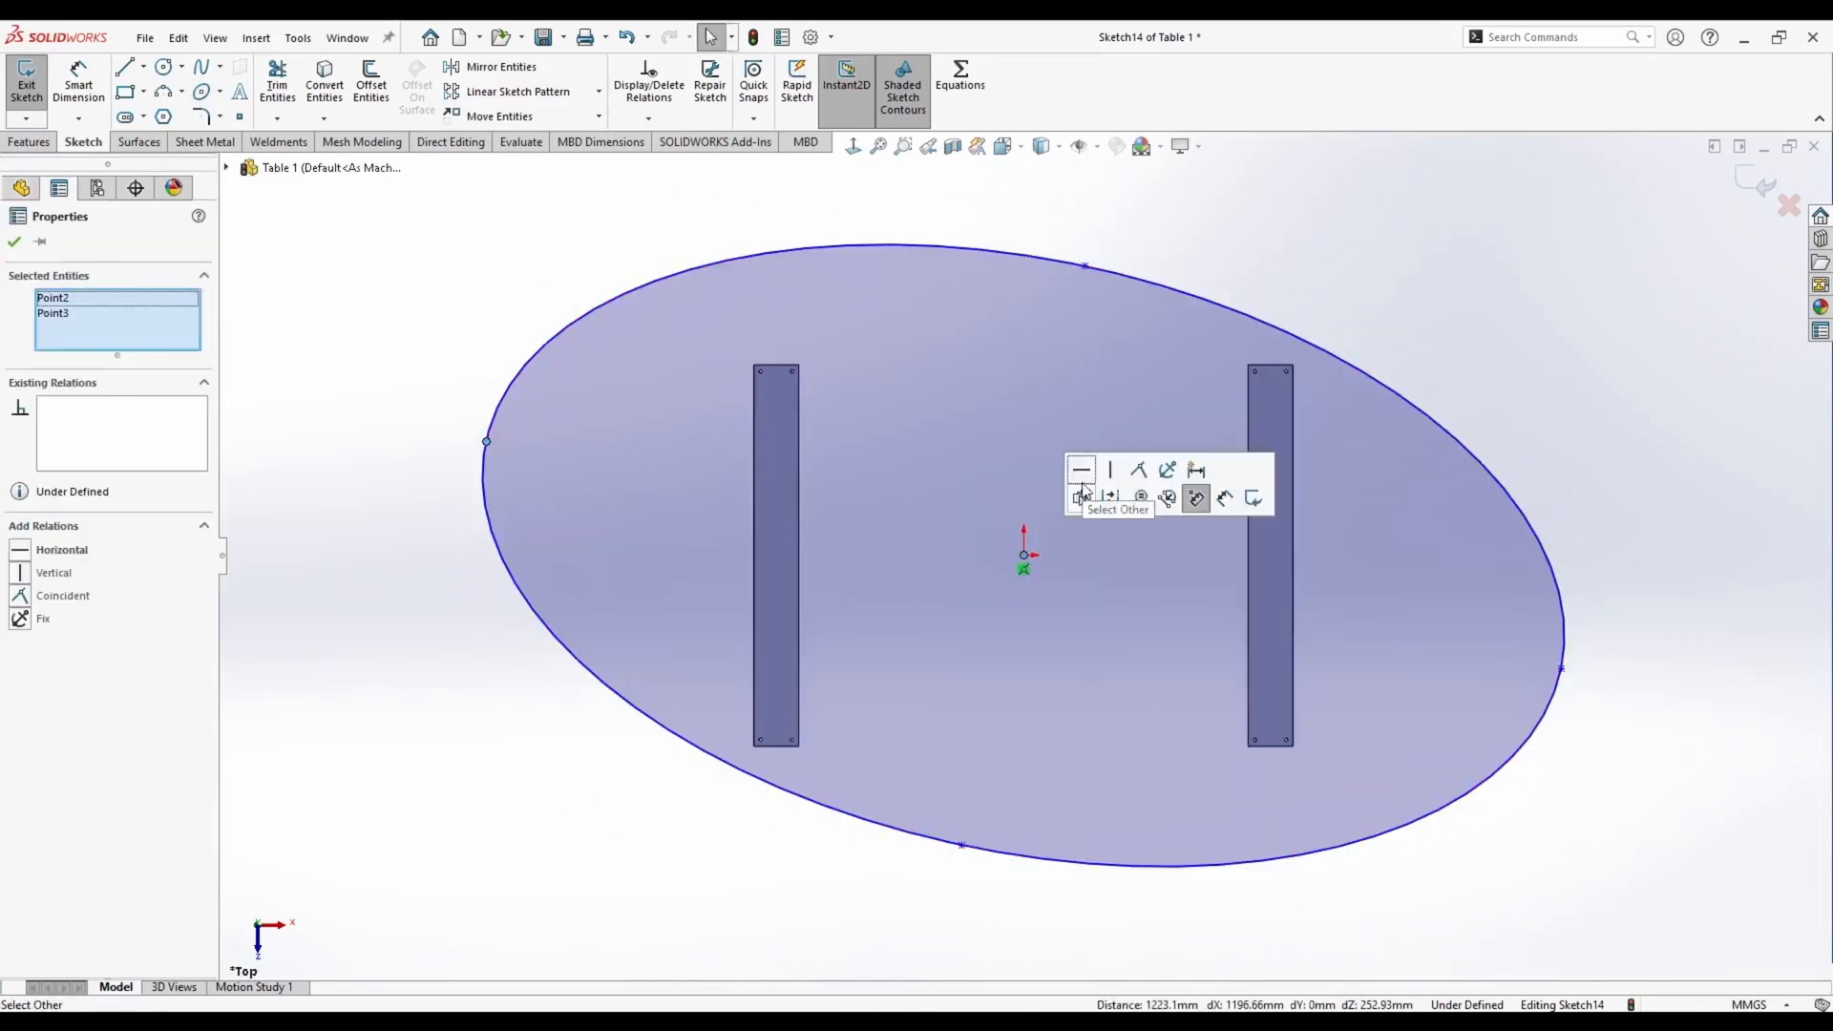
click(1080, 470)
click(618, 250)
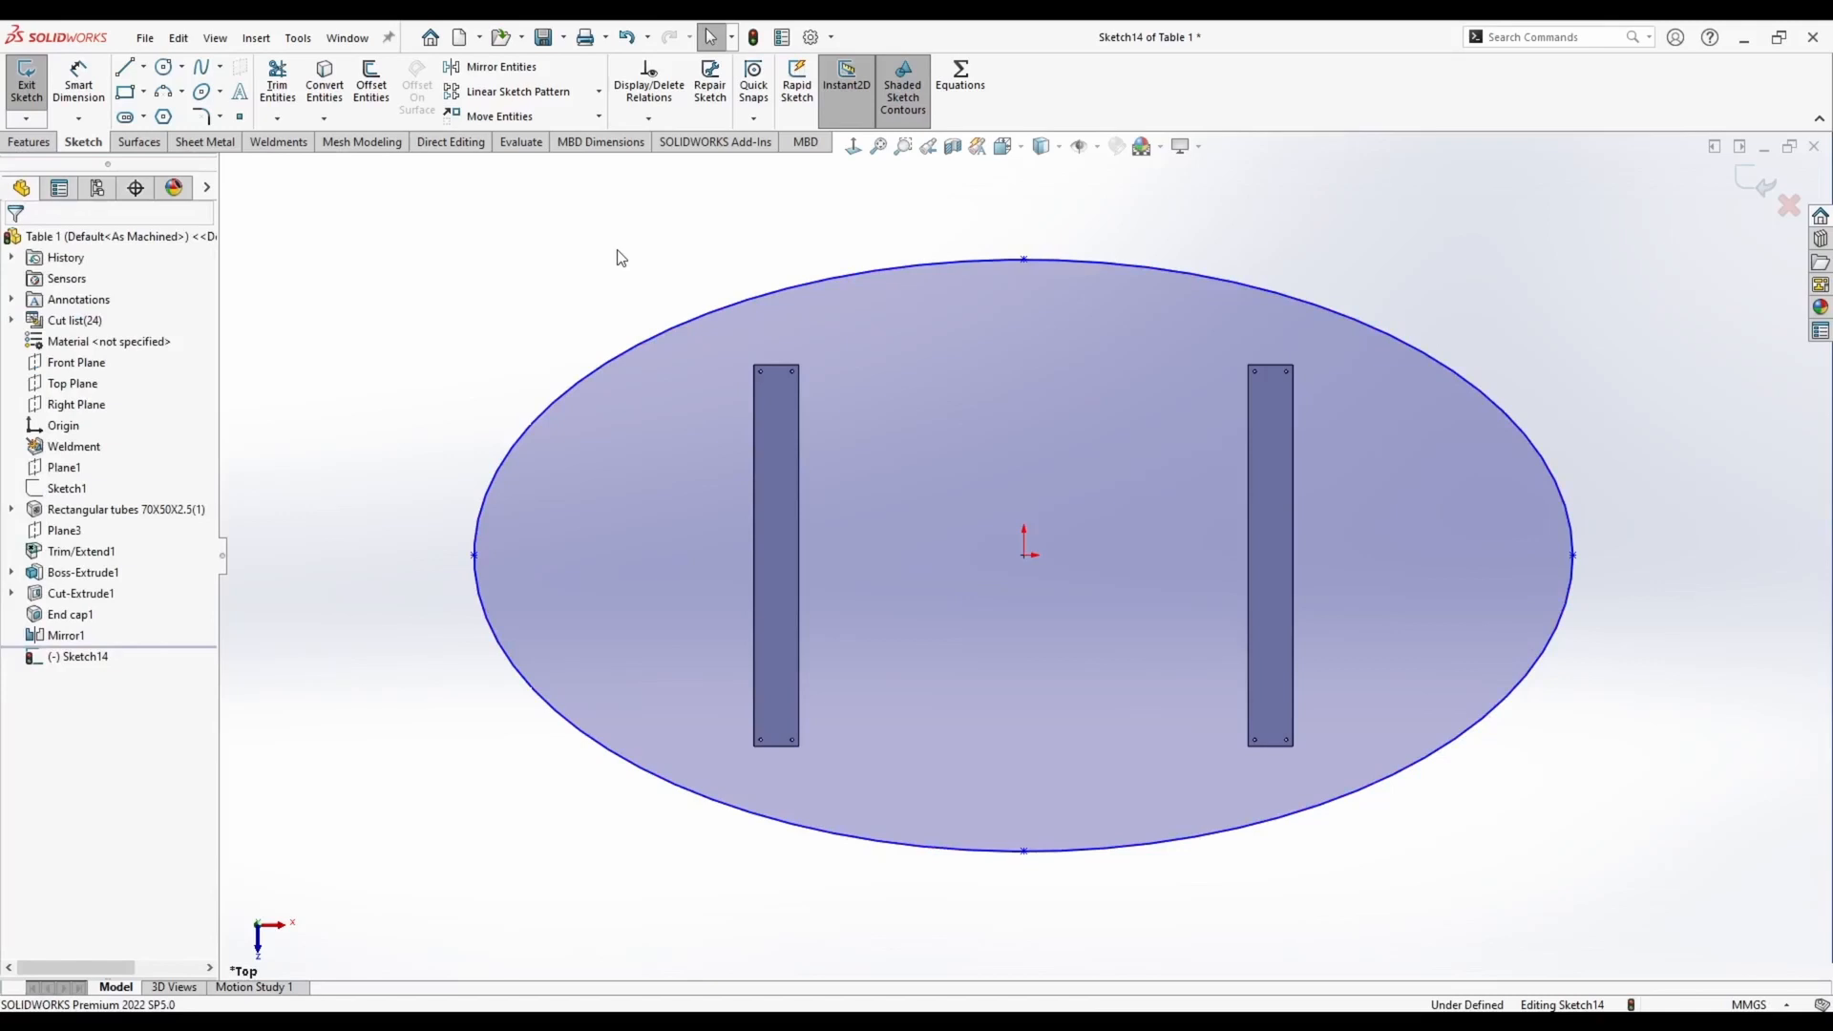
Dimension the ellipse's short axis to 1300 mm
key(ctrl+b)
click(83, 142)
click(79, 81)
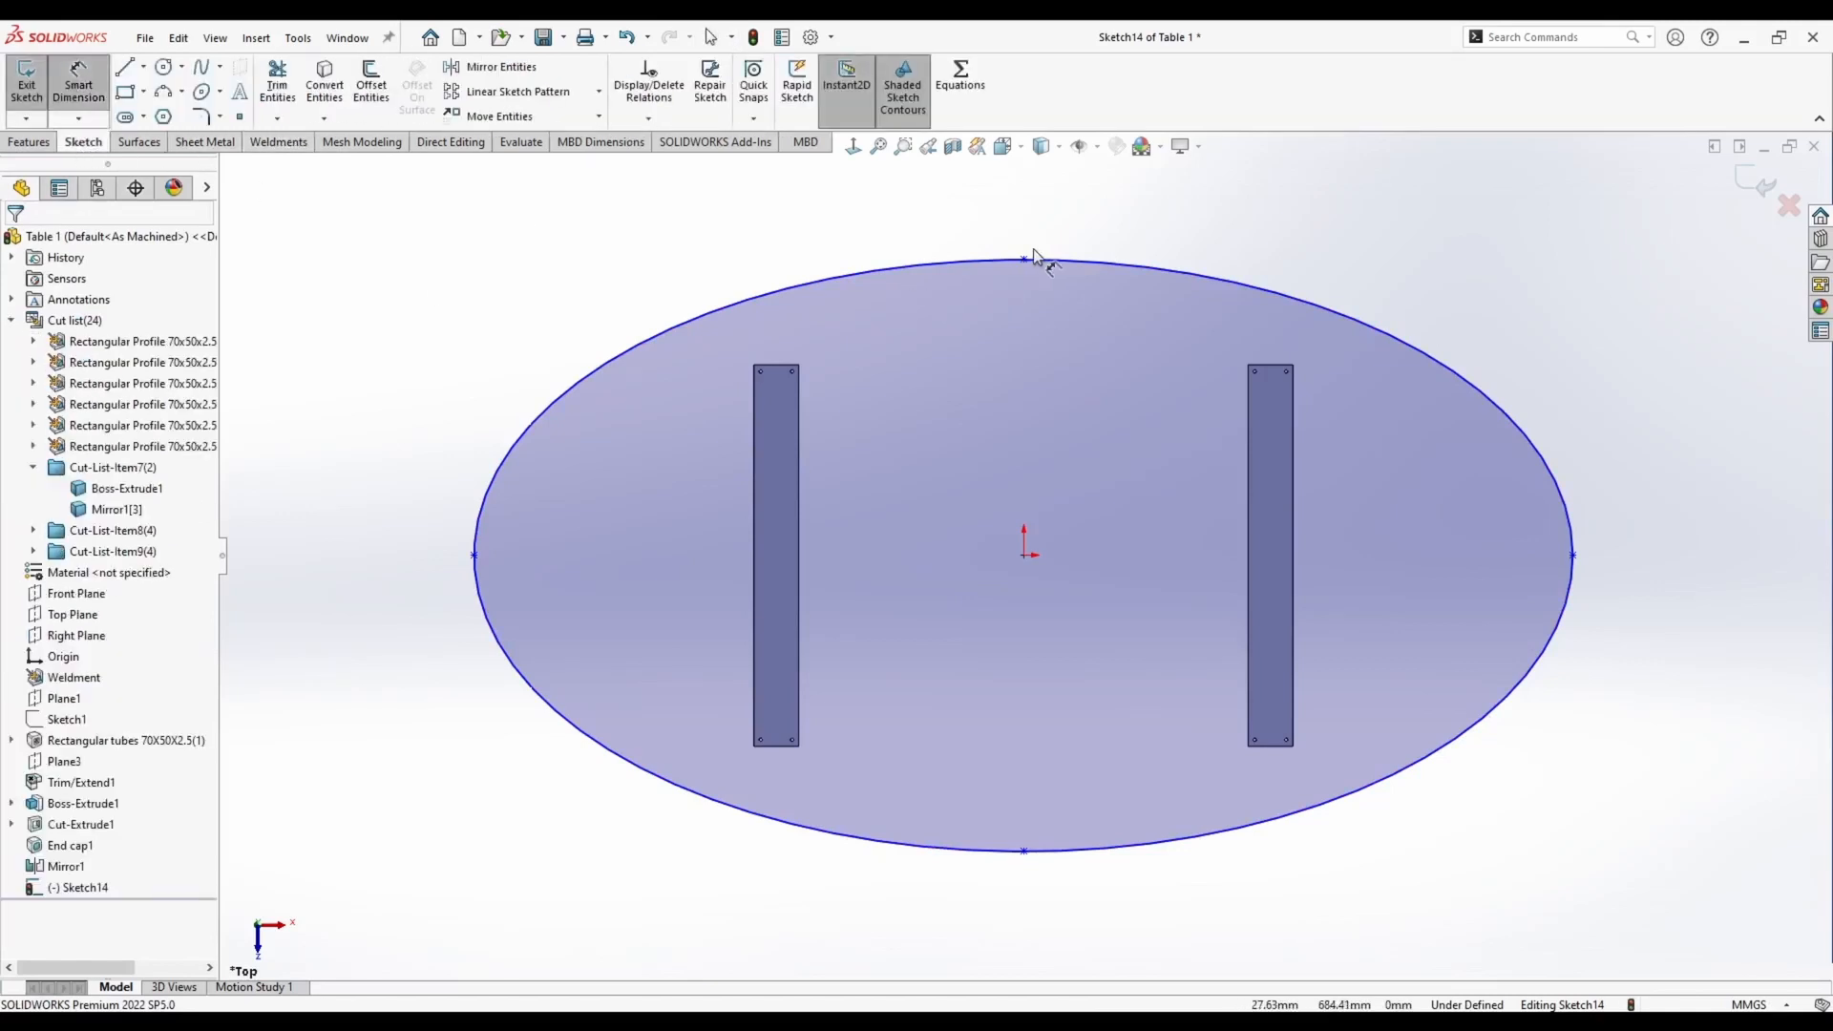
click(1023, 259)
click(1023, 851)
click(414, 554)
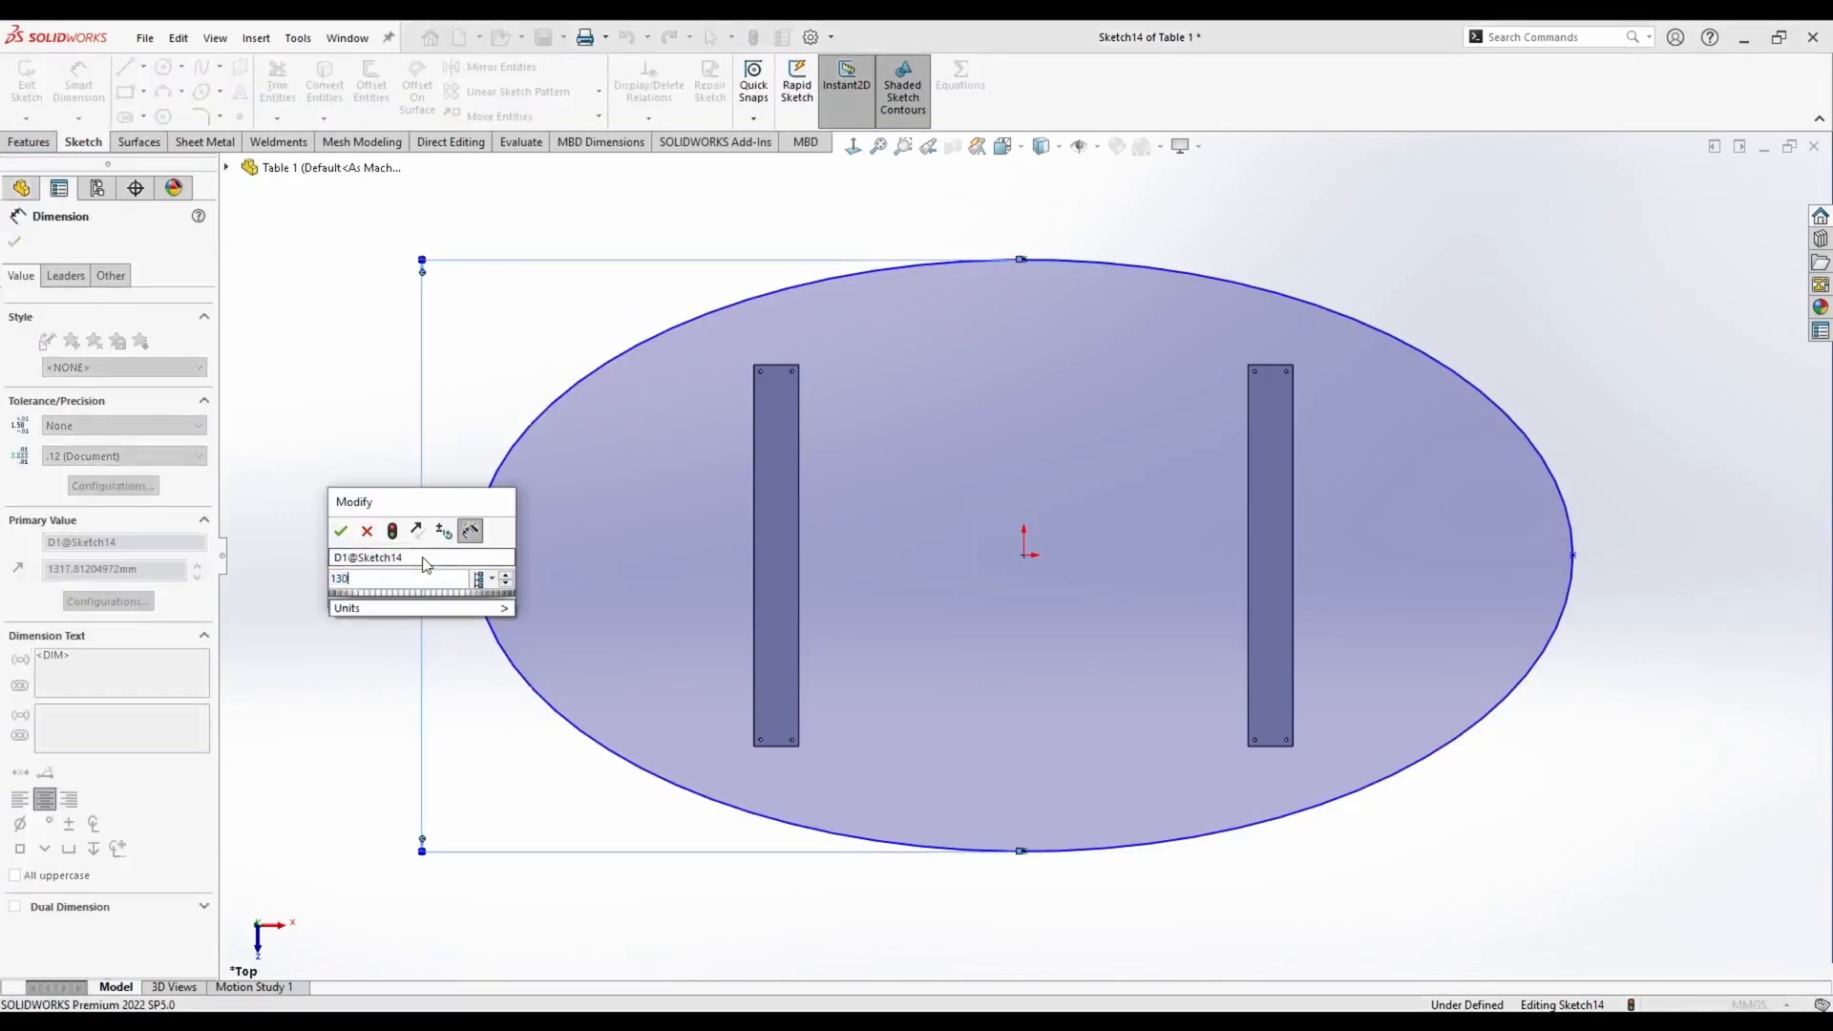
text(1300)
key(Return)
Dimension the ellipse's long axis to 2300 mm
click(1572, 555)
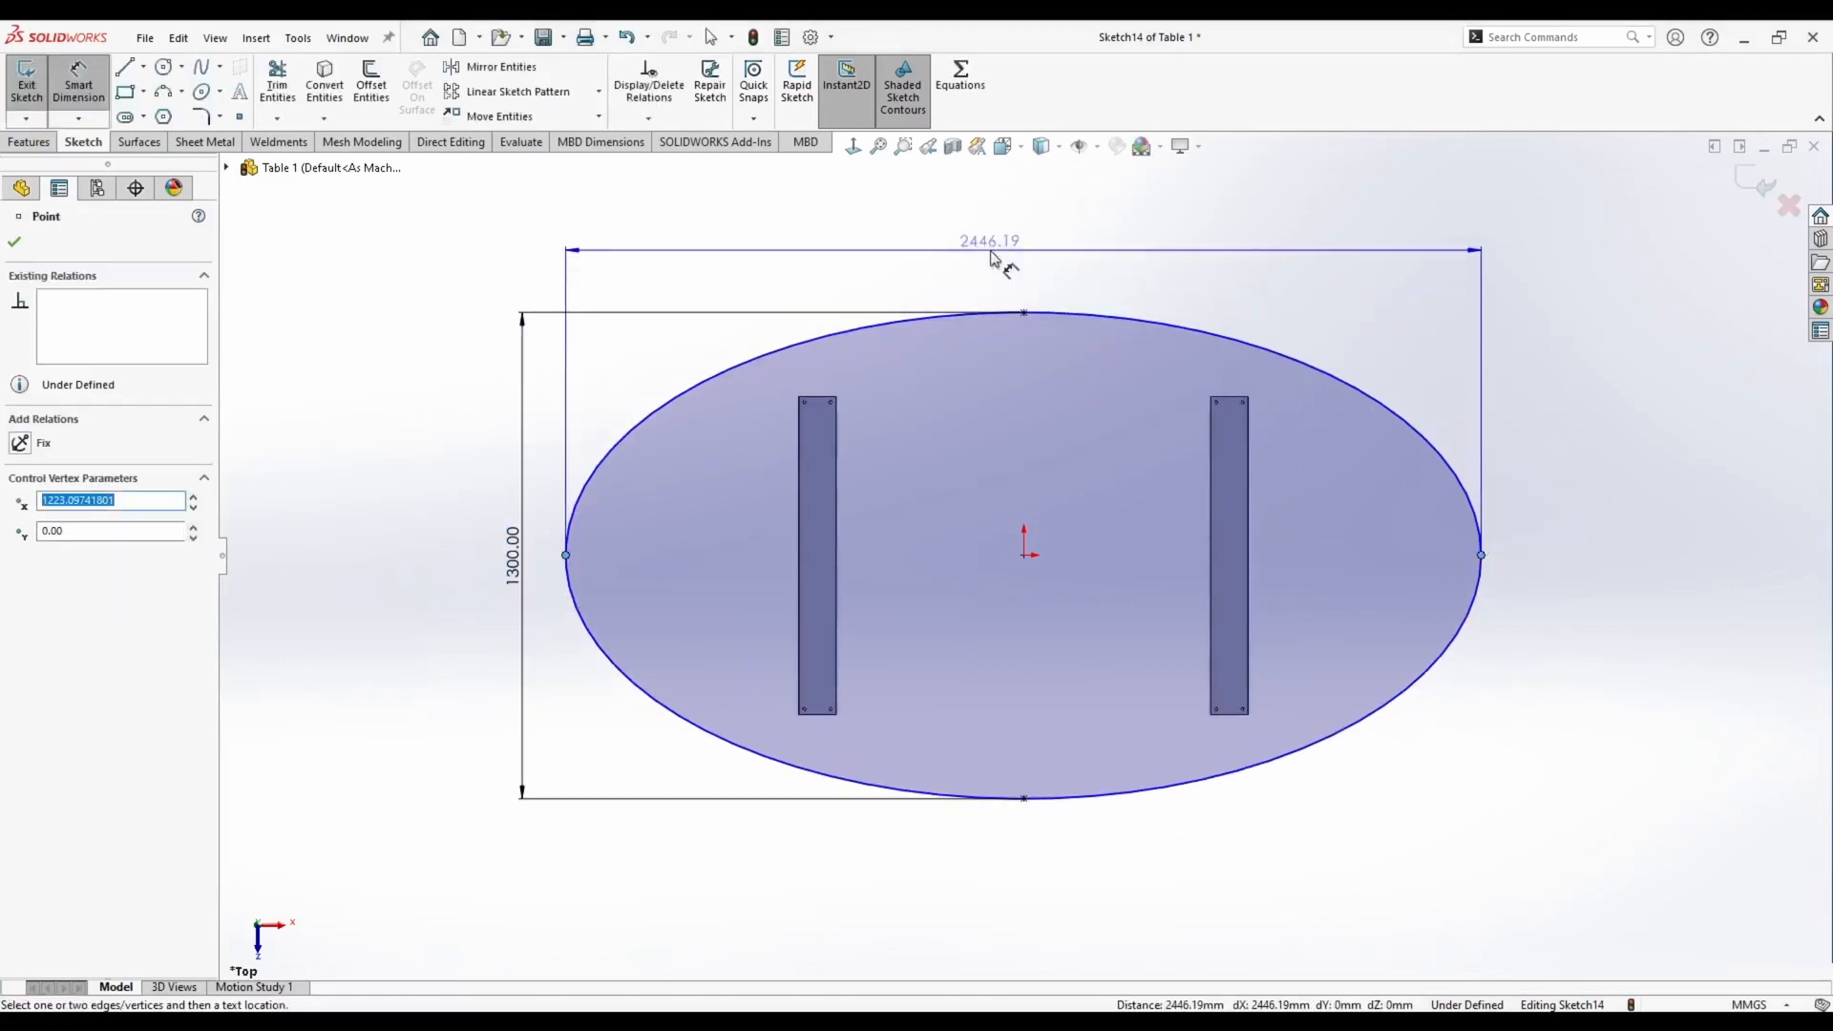
click(993, 253)
text(2300)
key(Return)
key(Escape)
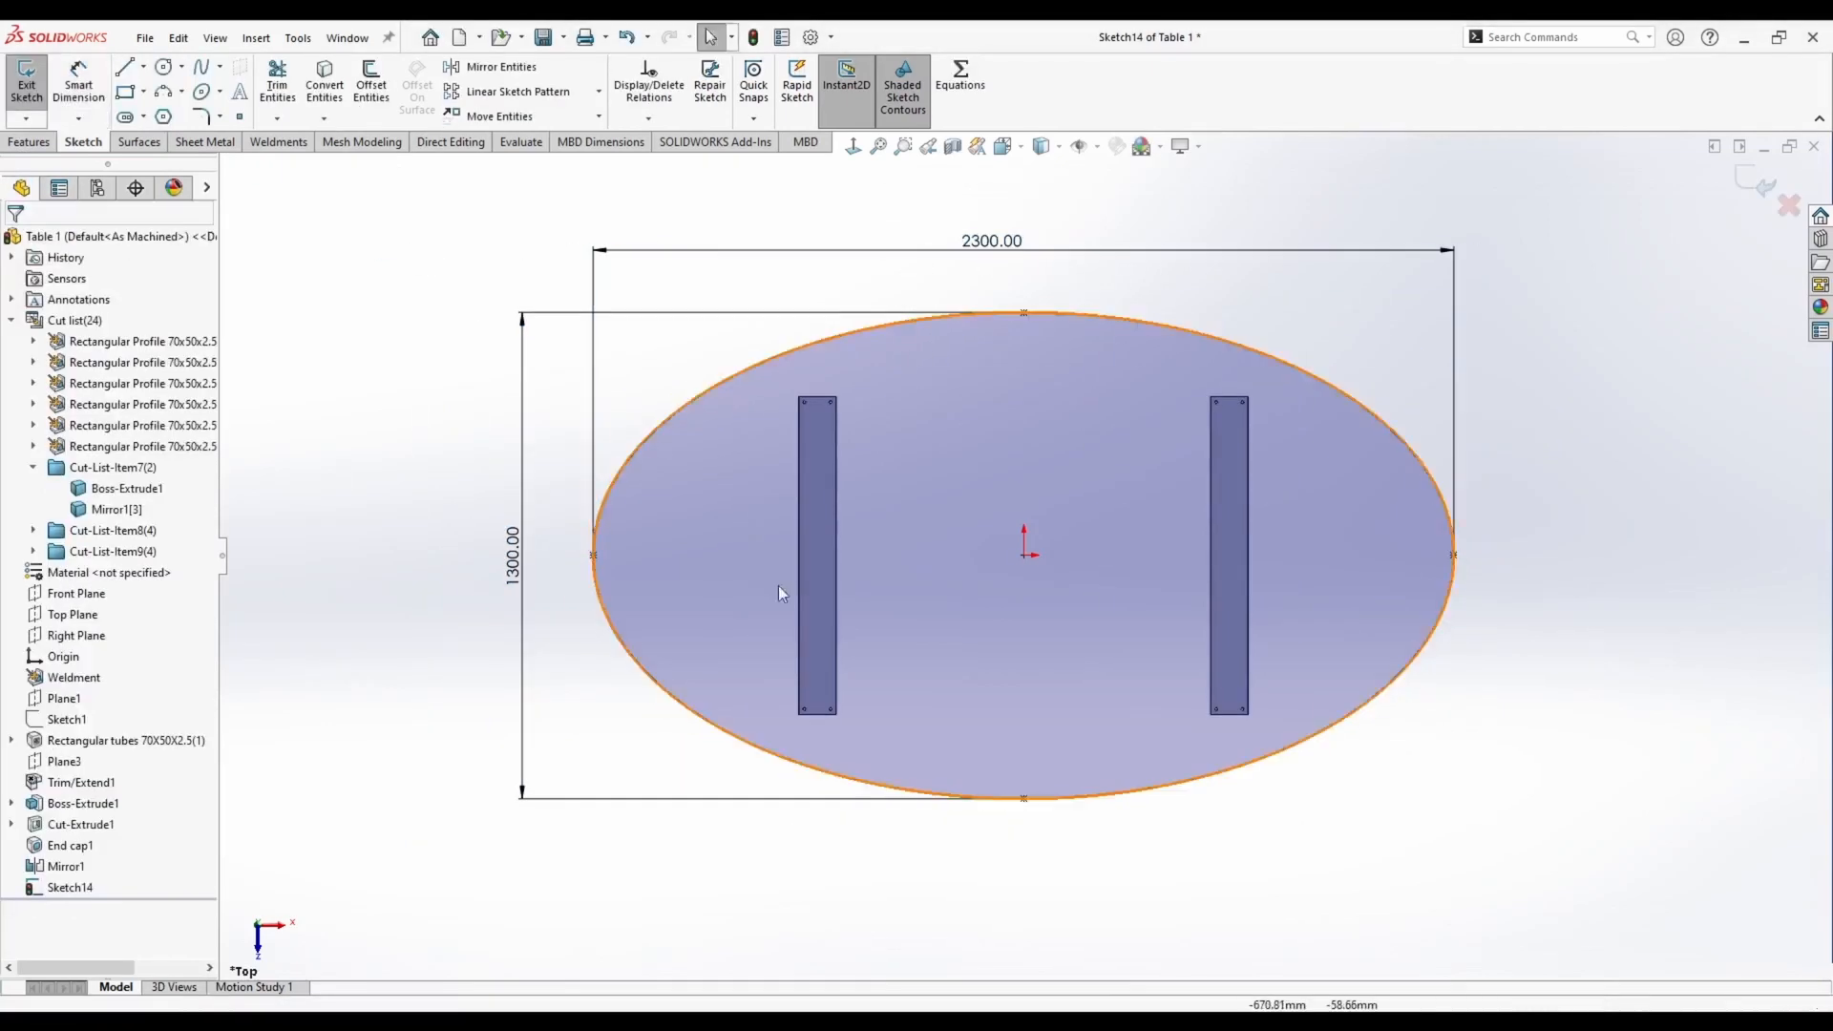
Extrude the ellipse 50 mm as a blind boss to form the tabletop
middle_drag(993, 257, 822, 439)
click(28, 141)
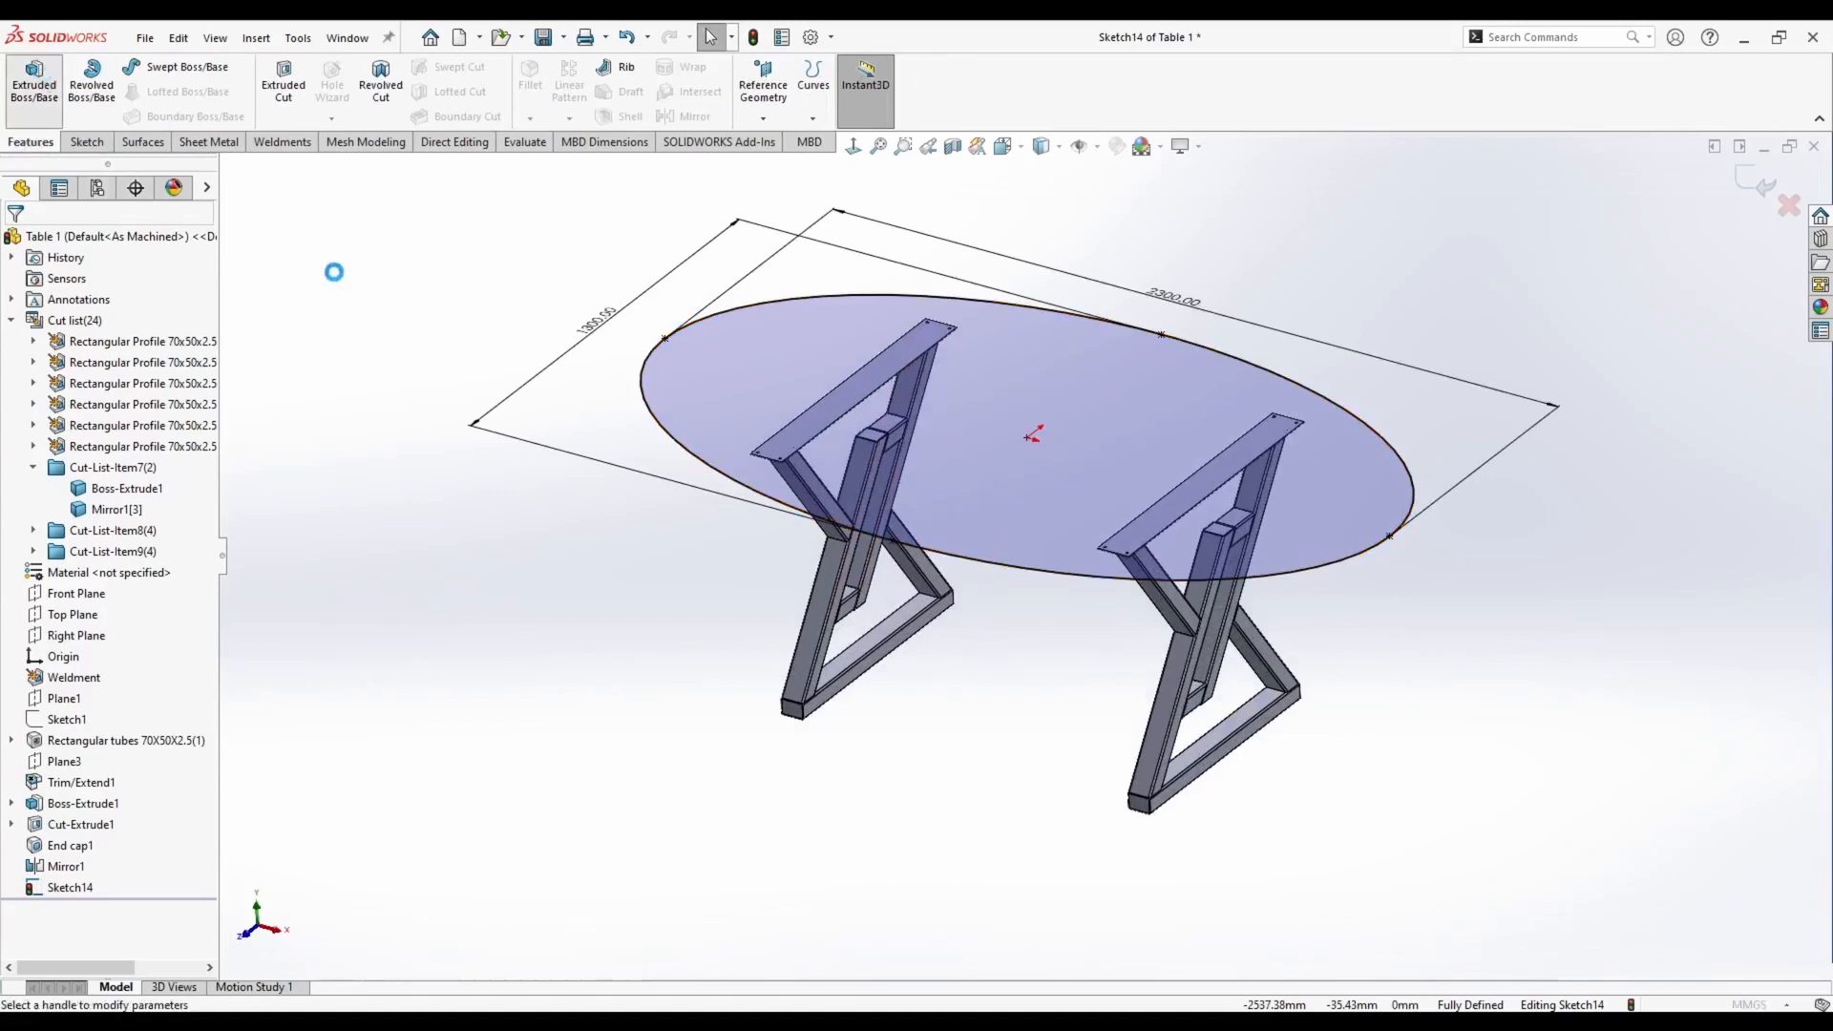
click(34, 81)
text(50)
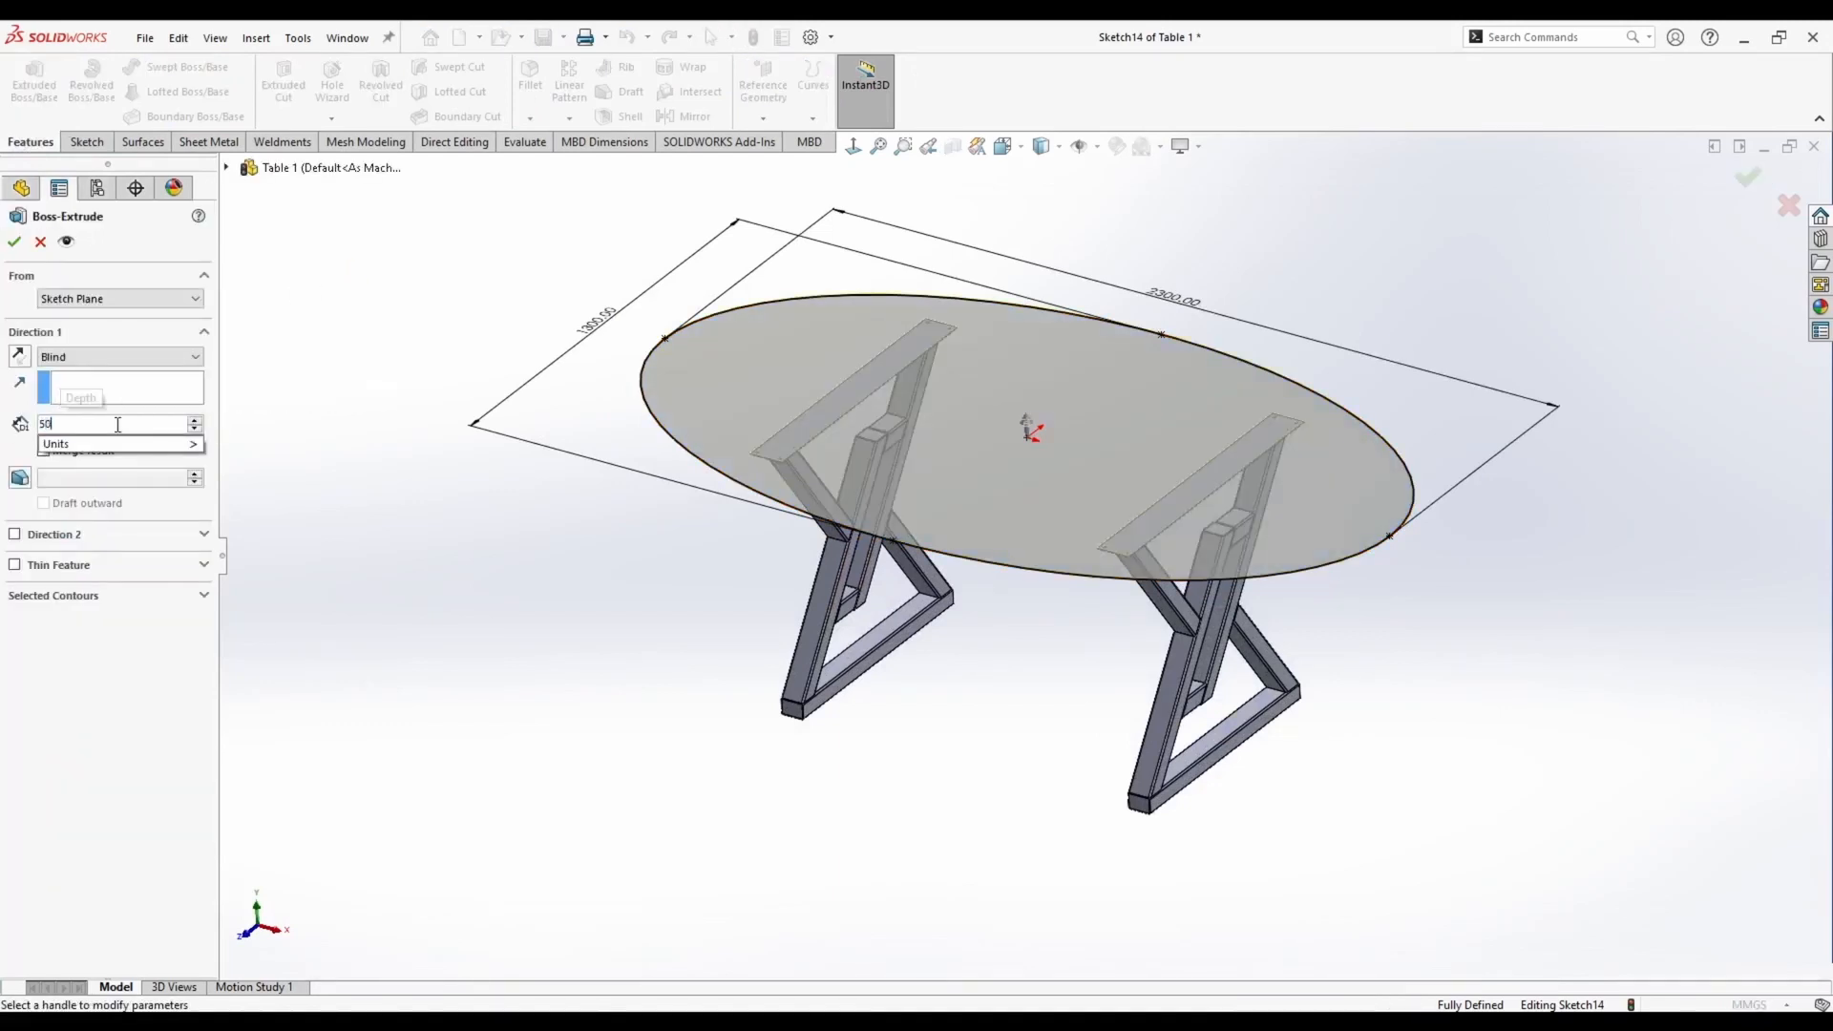
key(Return)
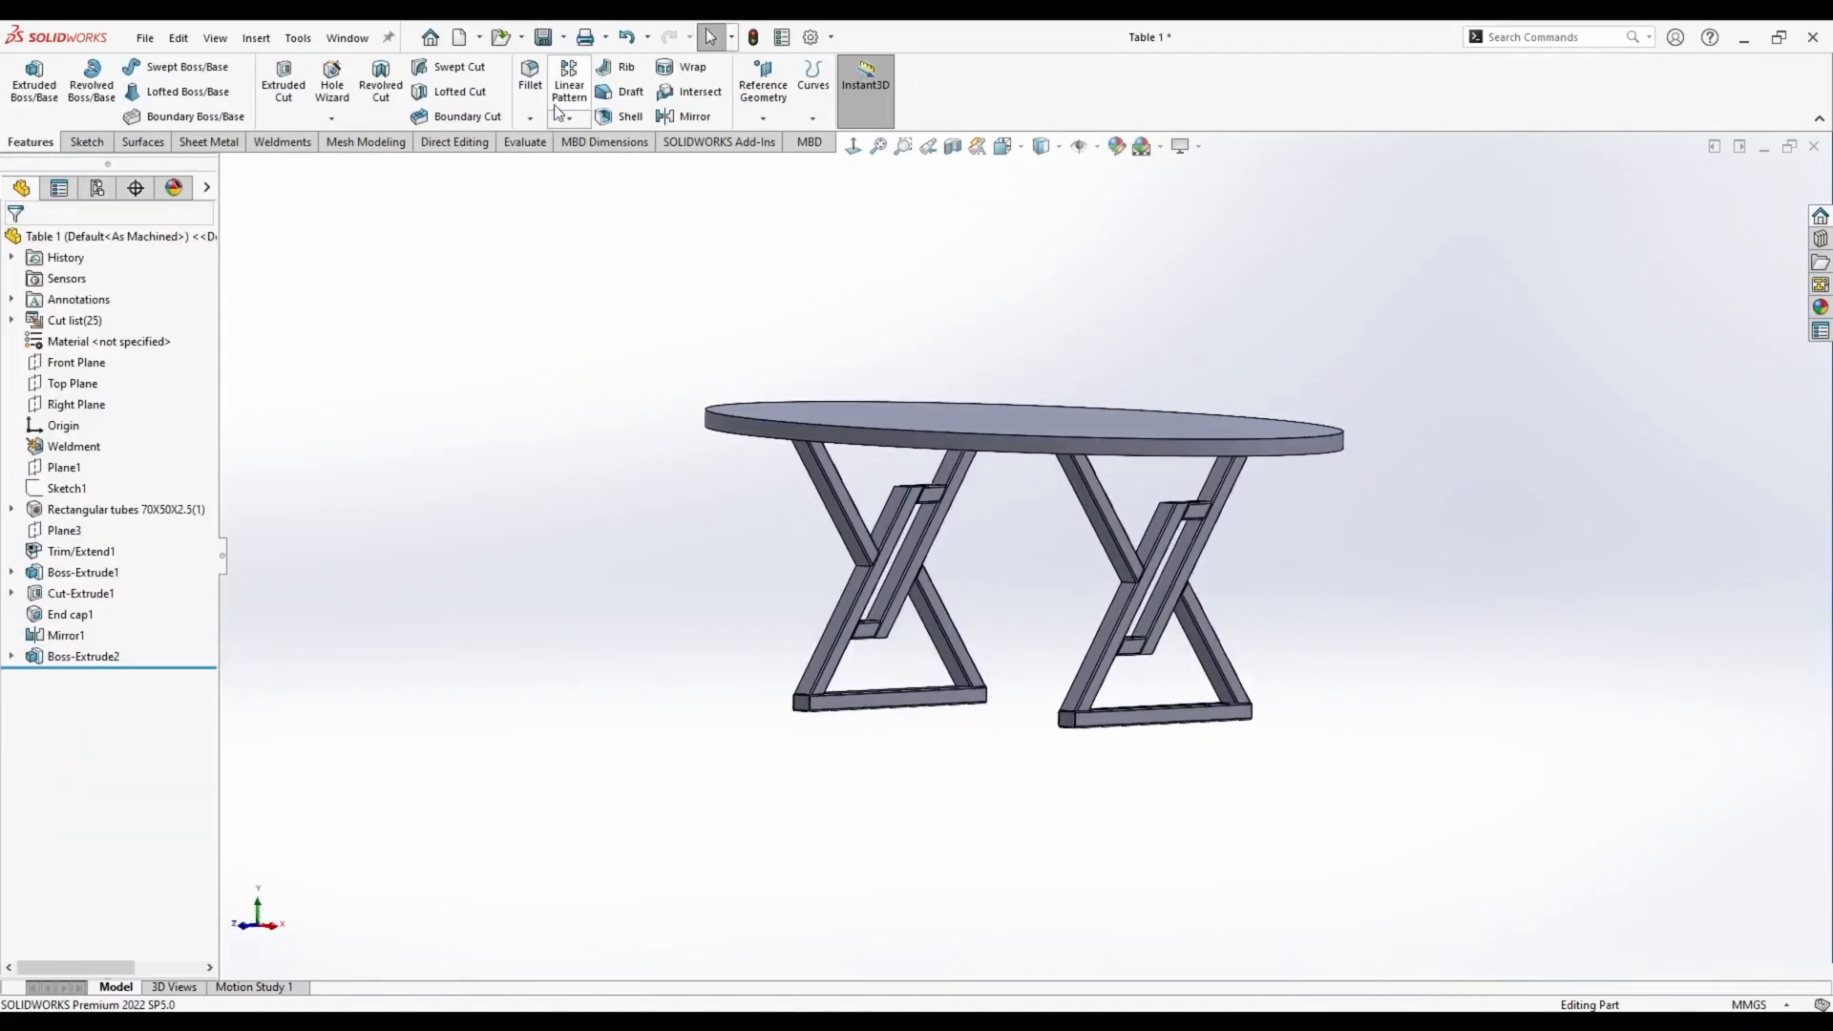
Chamfer the upper and lower rims of the tabletop by 10 mm at 45 degrees
click(530, 123)
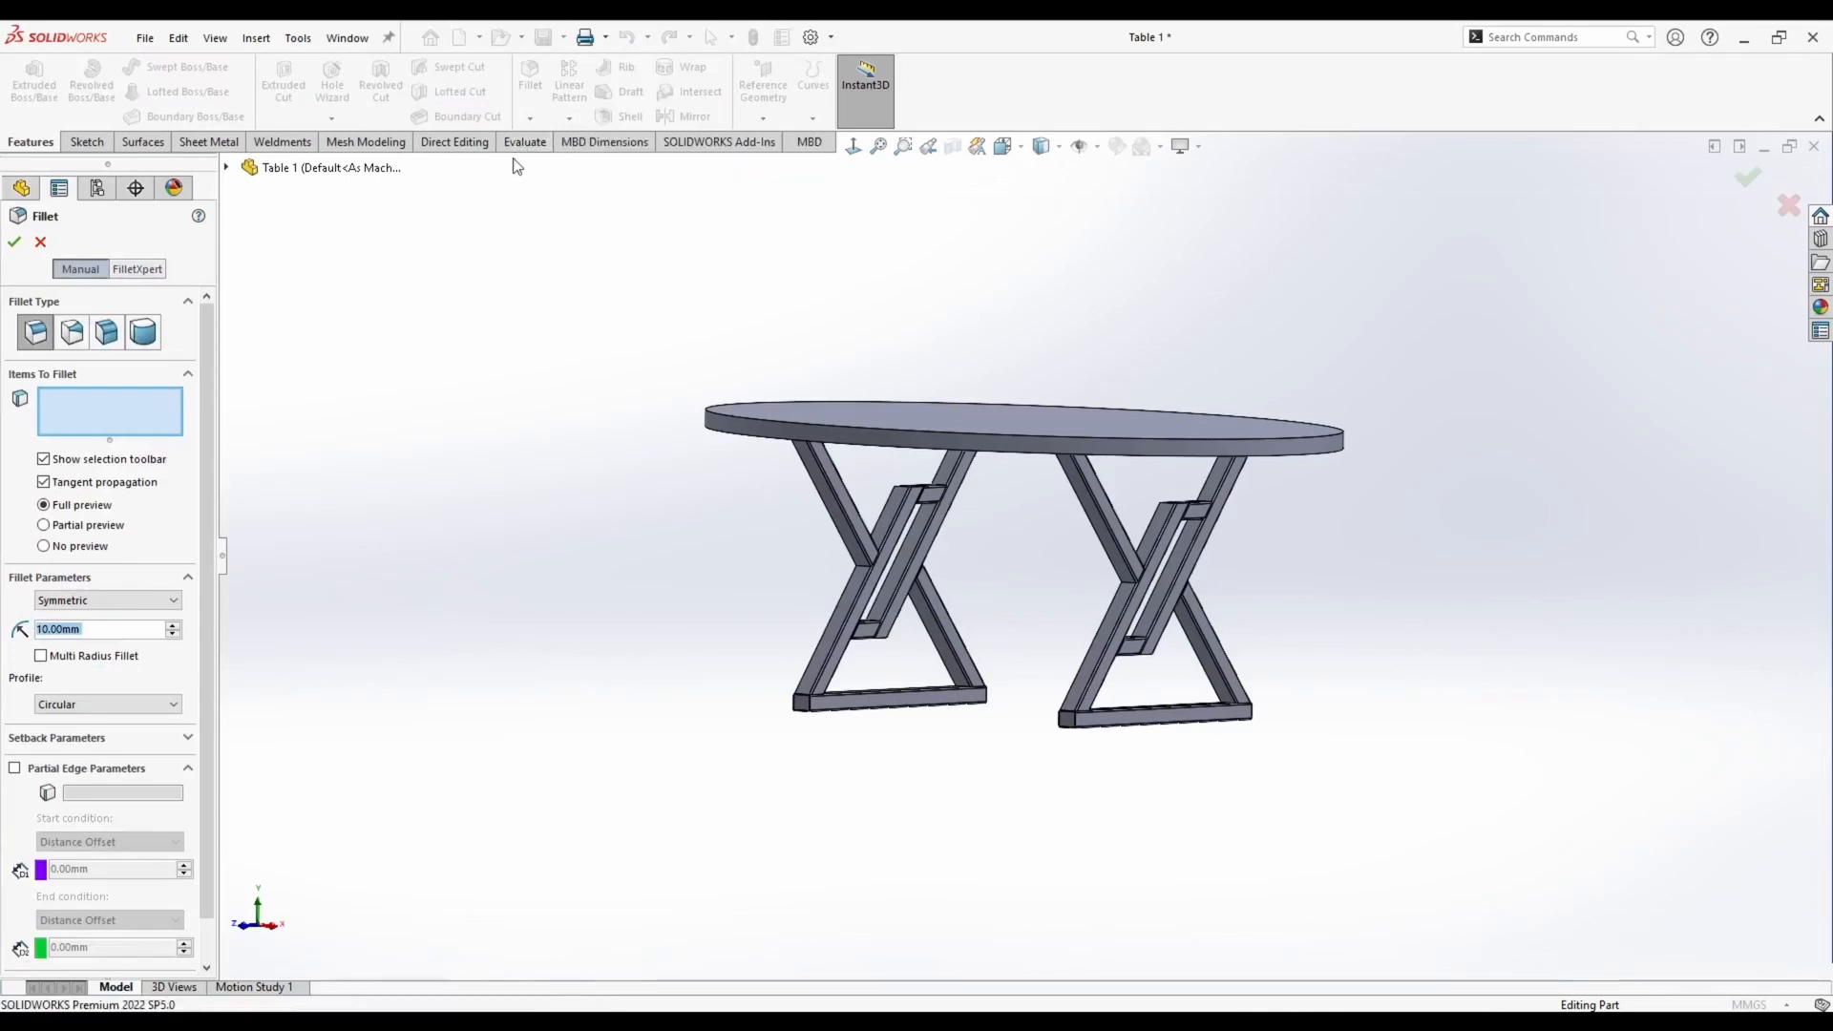
key(Escape)
click(530, 119)
click(566, 166)
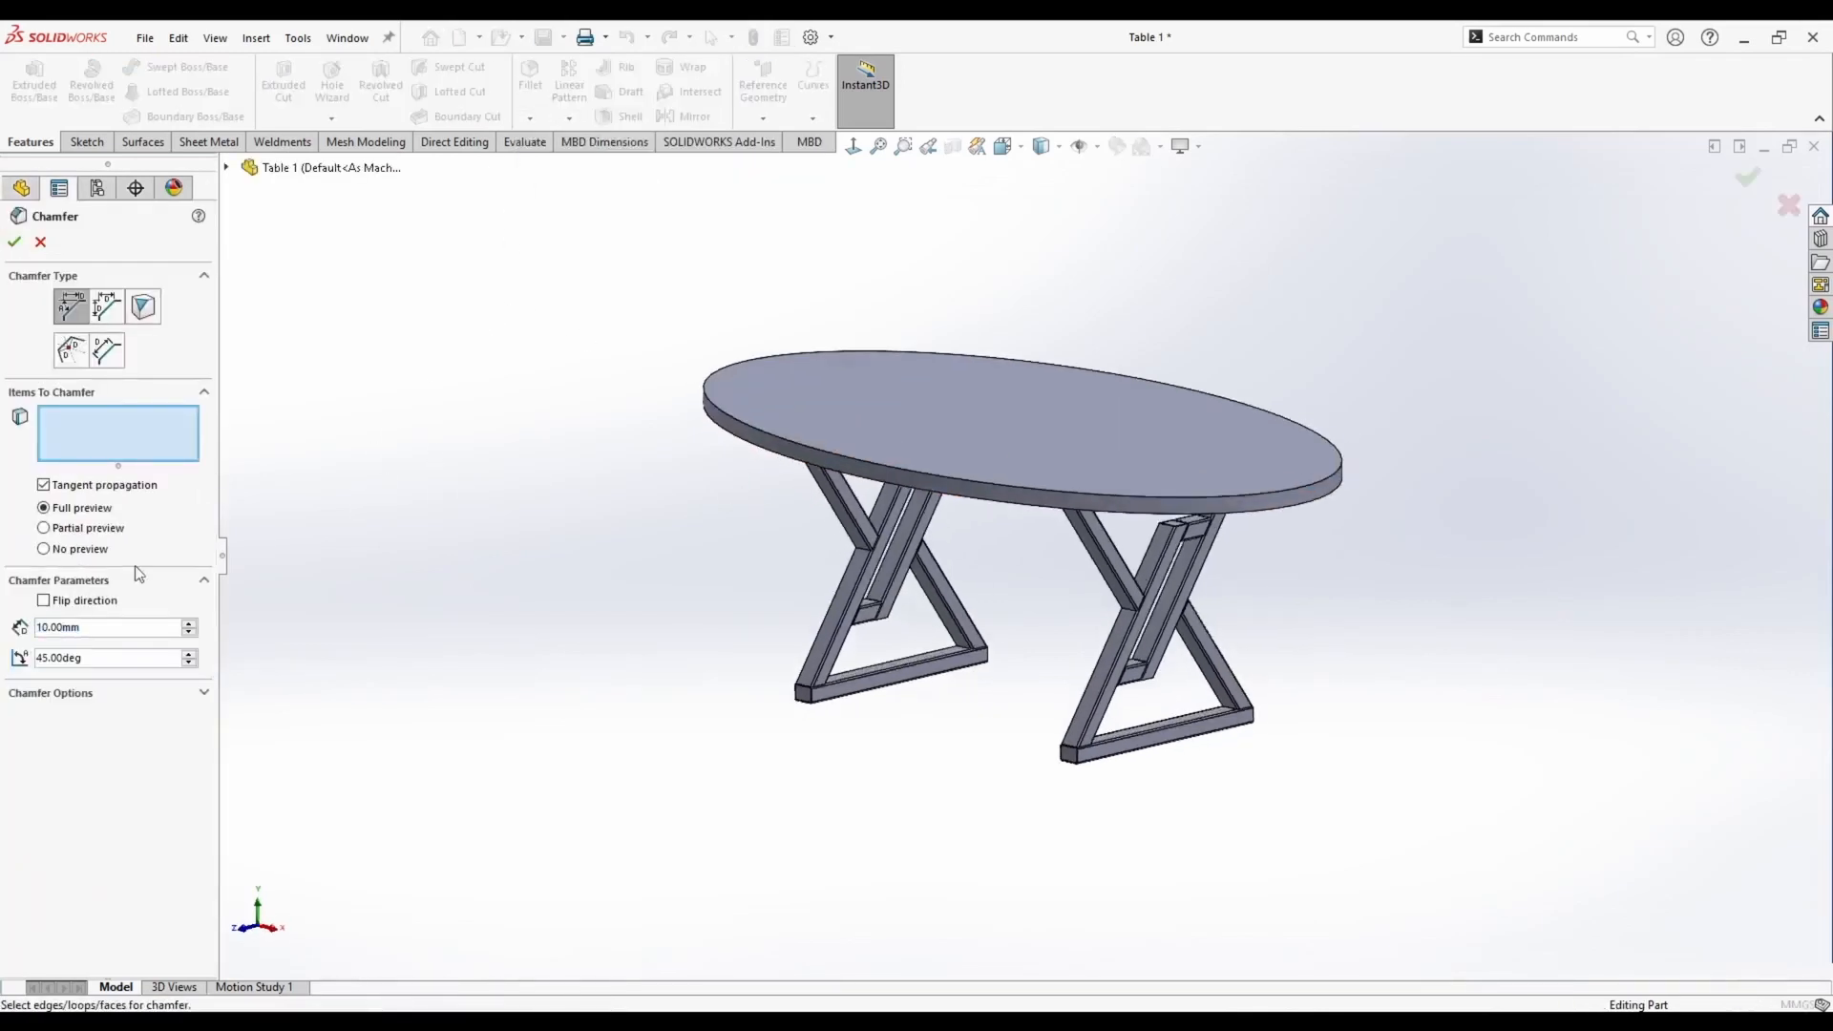
click(801, 405)
middle_drag(801, 406, 736, 356)
scroll(668, 477, down, 2)
click(777, 499)
middle_drag(777, 444, 749, 515)
click(14, 243)
Show the whole table in isometric view and save the part
key(ctrl+7)
key(ctrl+s)
middle_drag(499, 405, 518, 367)
mouse_move(933, 553)
middle_down()
mouse_move(945, 508)
mouse_move(942, 531)
middle_up()
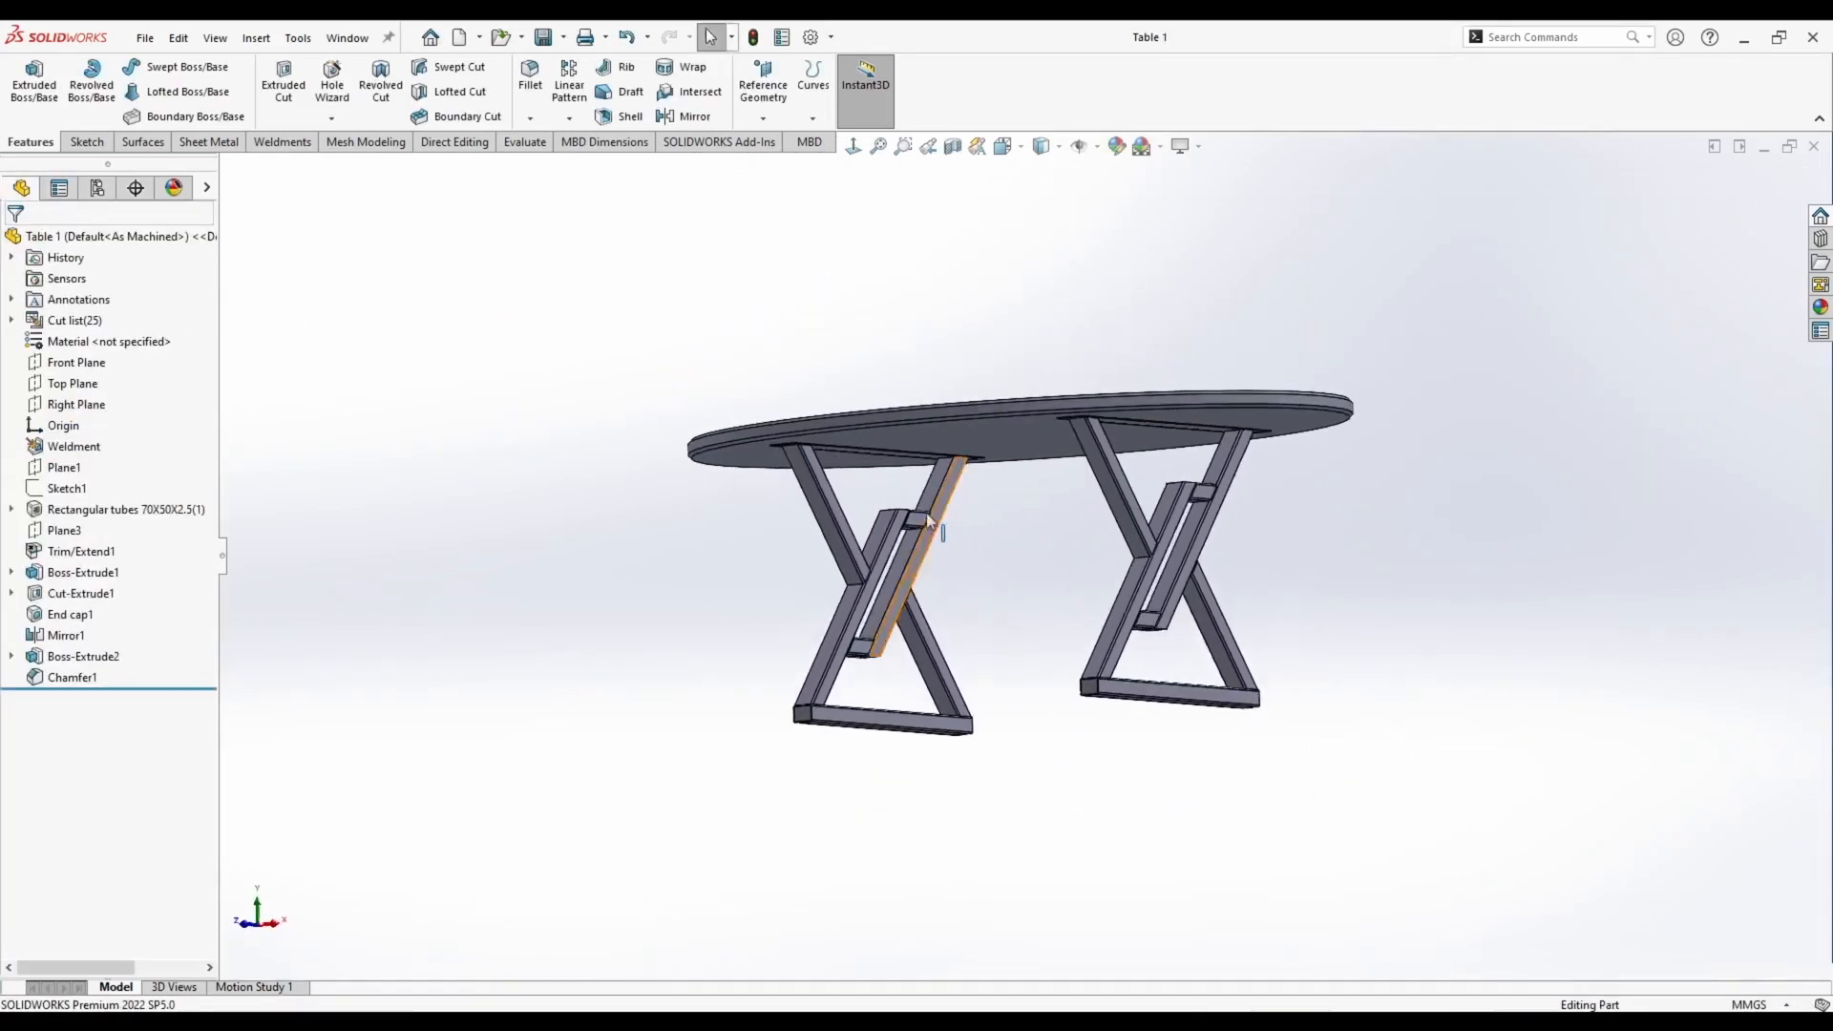
middle_drag(1176, 550, 1169, 616)
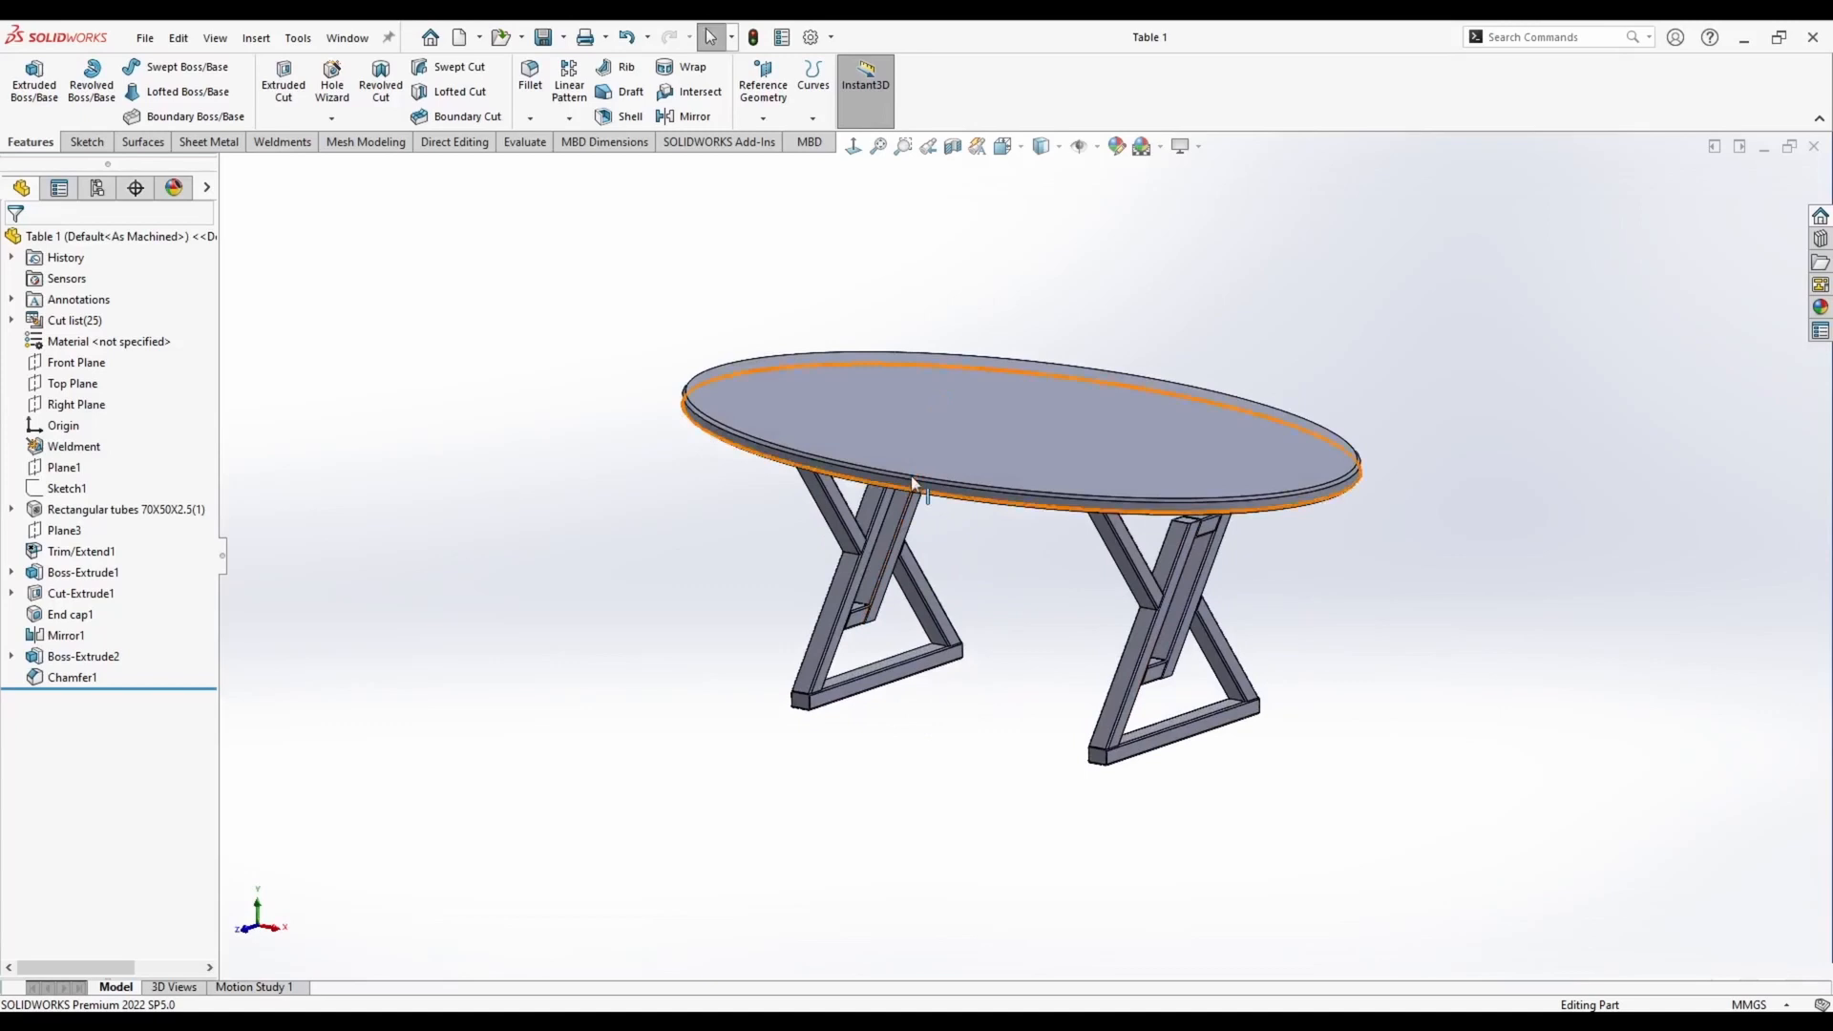
Hide the elliptical tabletop body so that only the two leg frames remain in view
click(1149, 381)
click(789, 328)
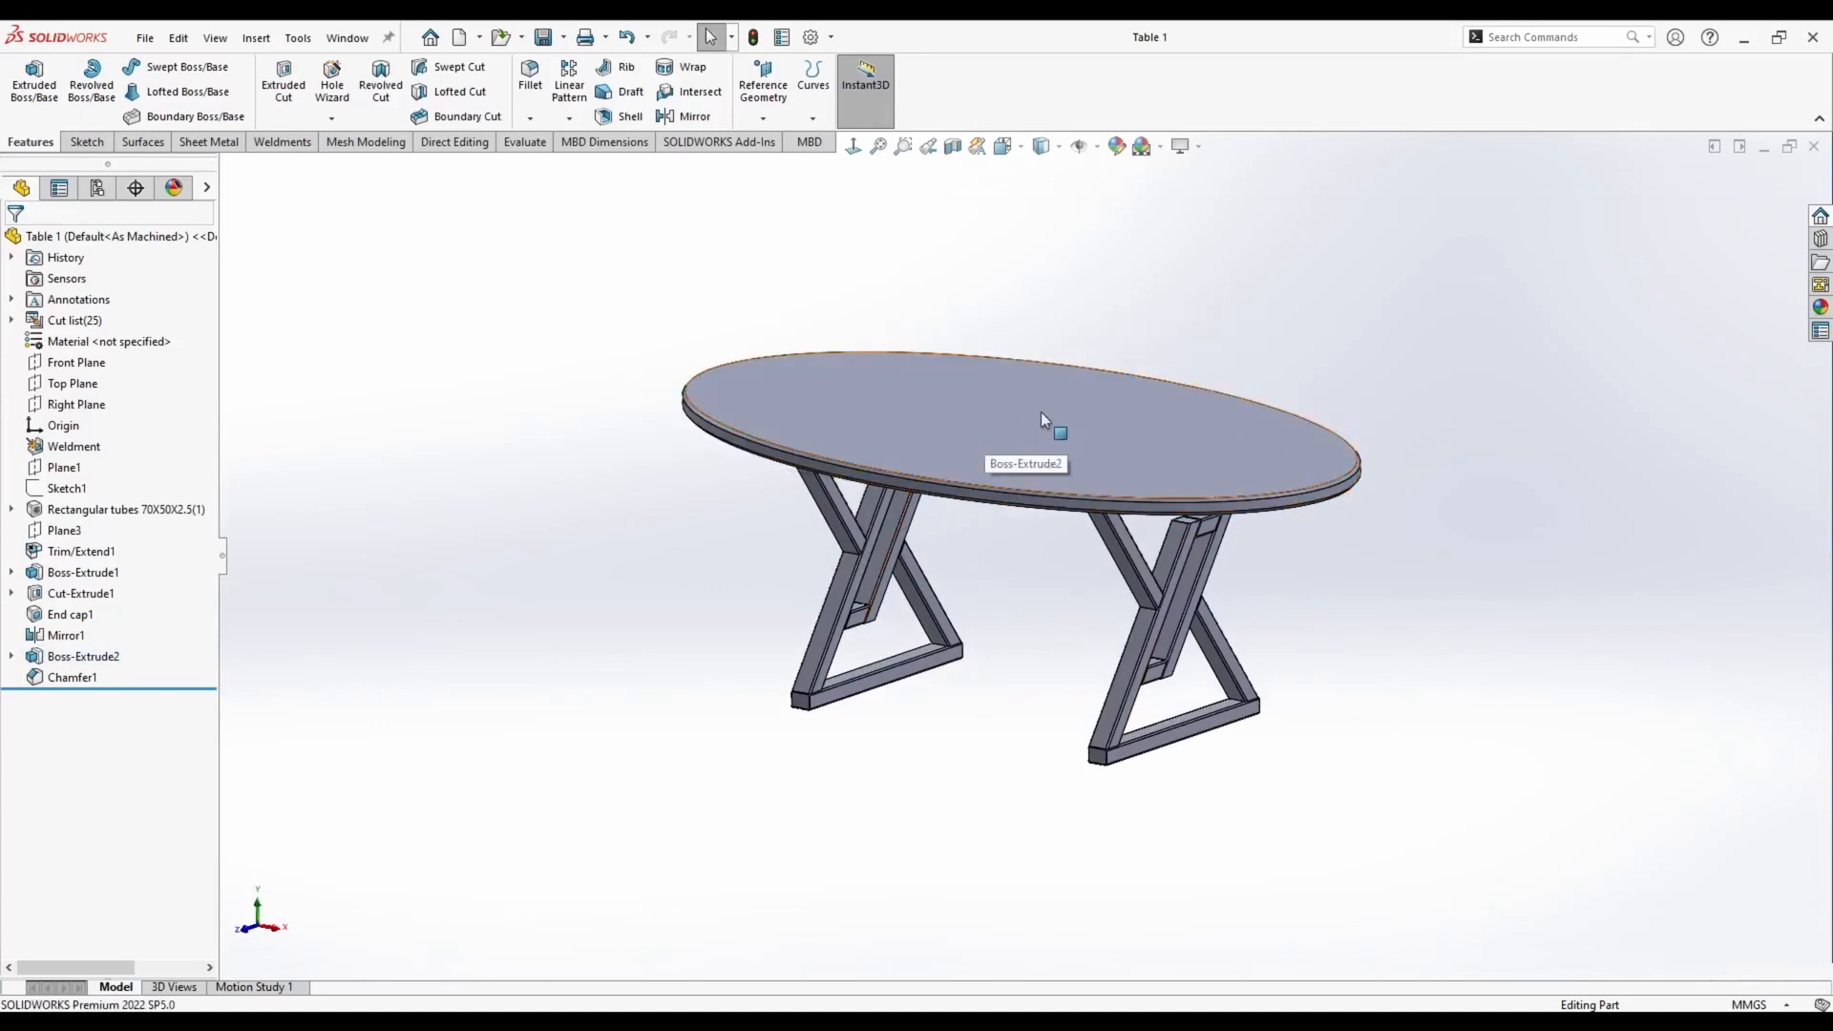
key(Tab)
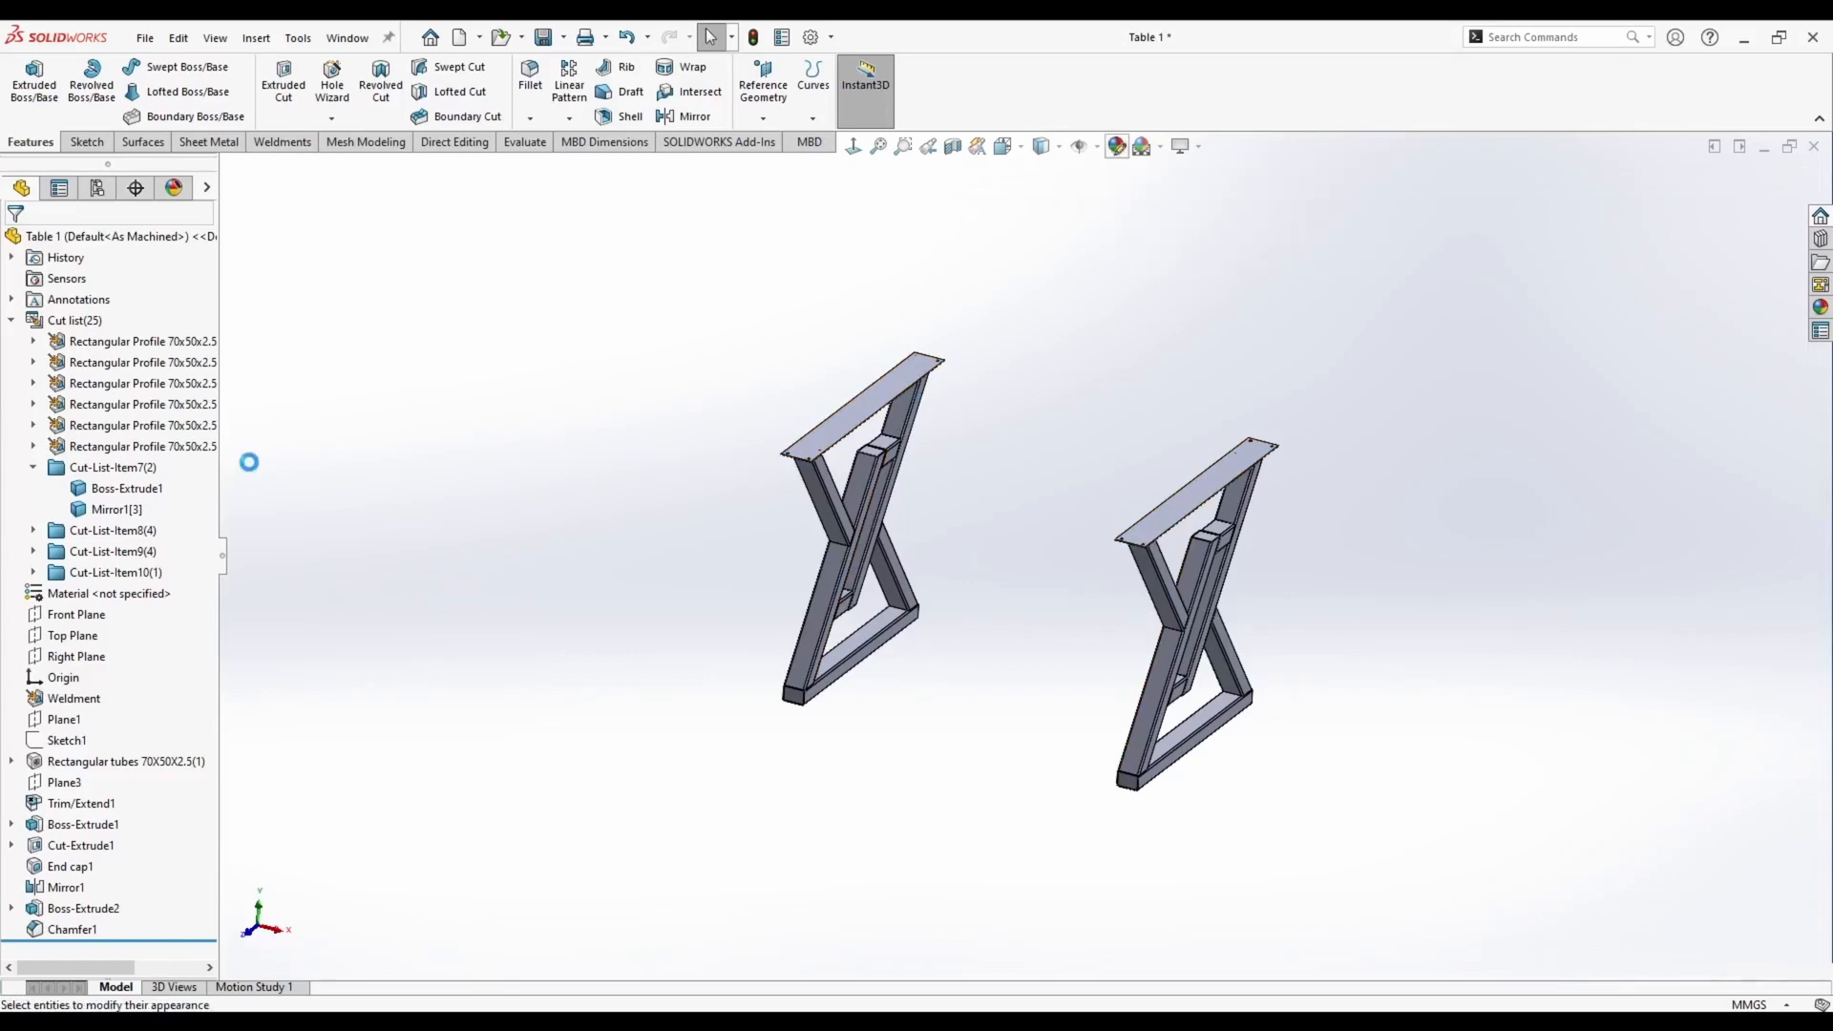
Apply a dark grey colour (RGB 64, 64, 64) to all leg-frame bodies instead of the whole part, and show the tabletop again
click(152, 653)
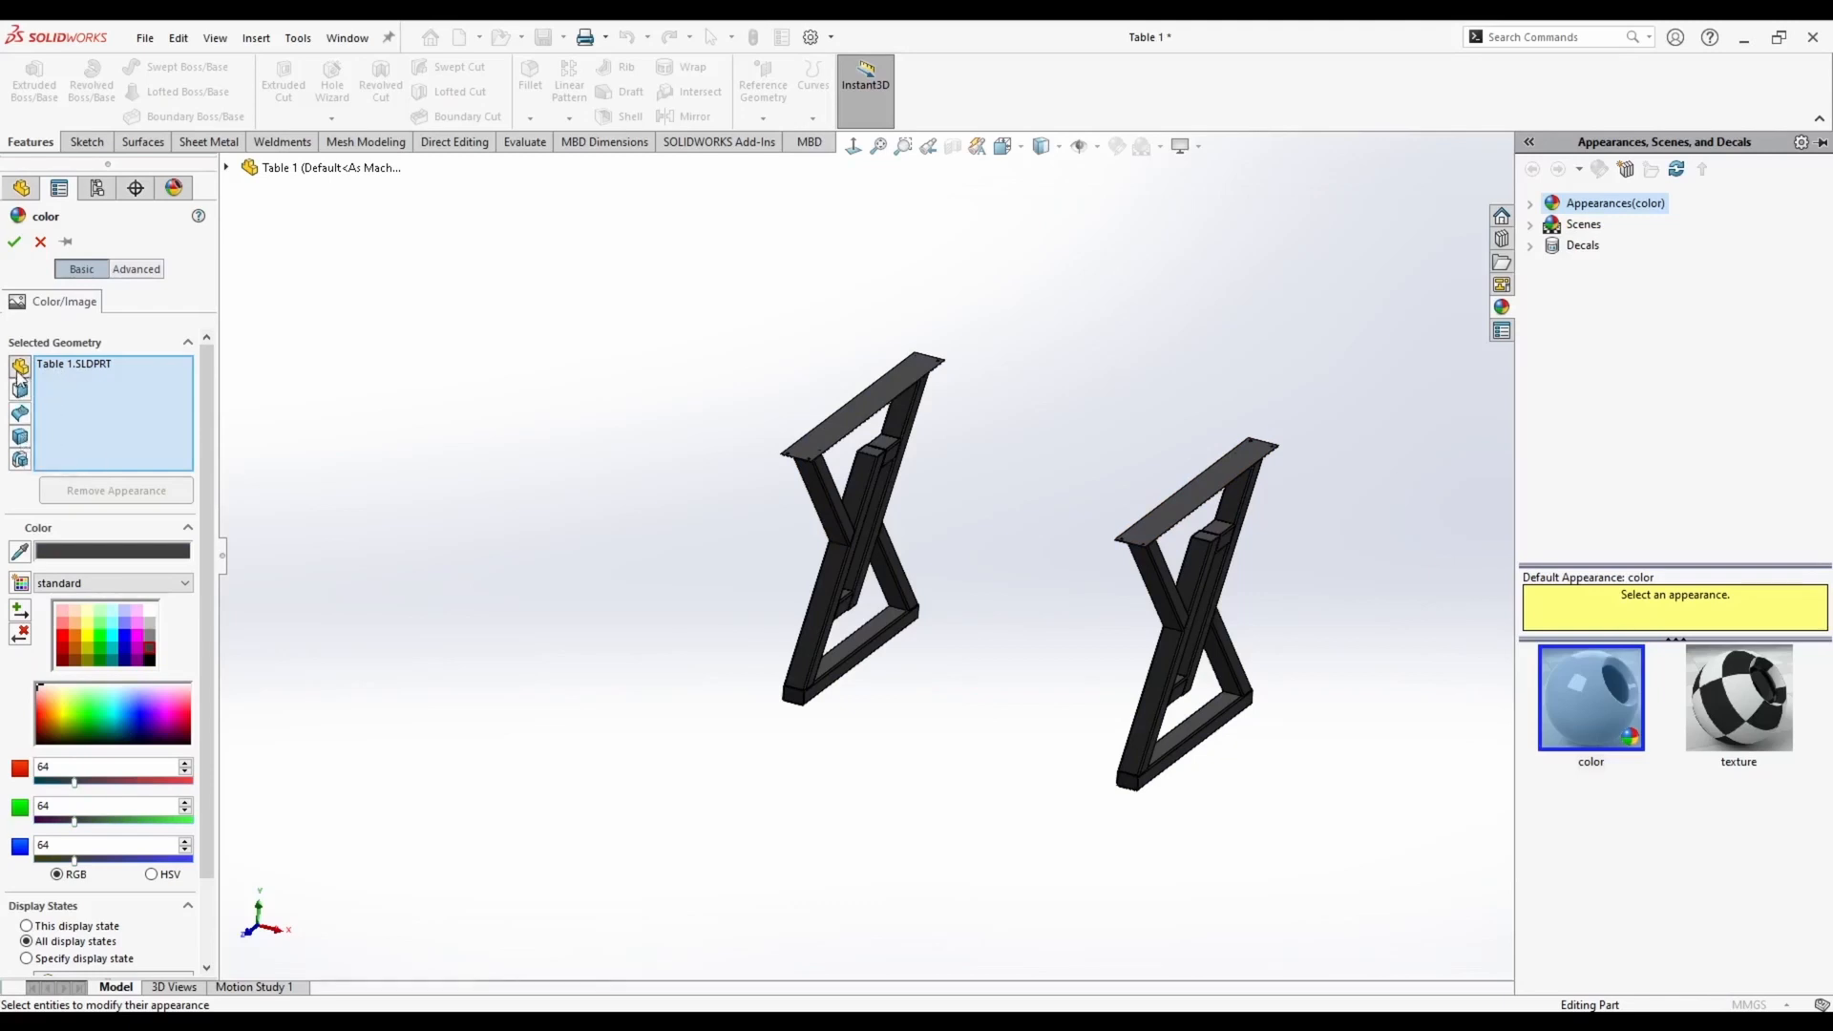
right_click(52, 366)
click(88, 376)
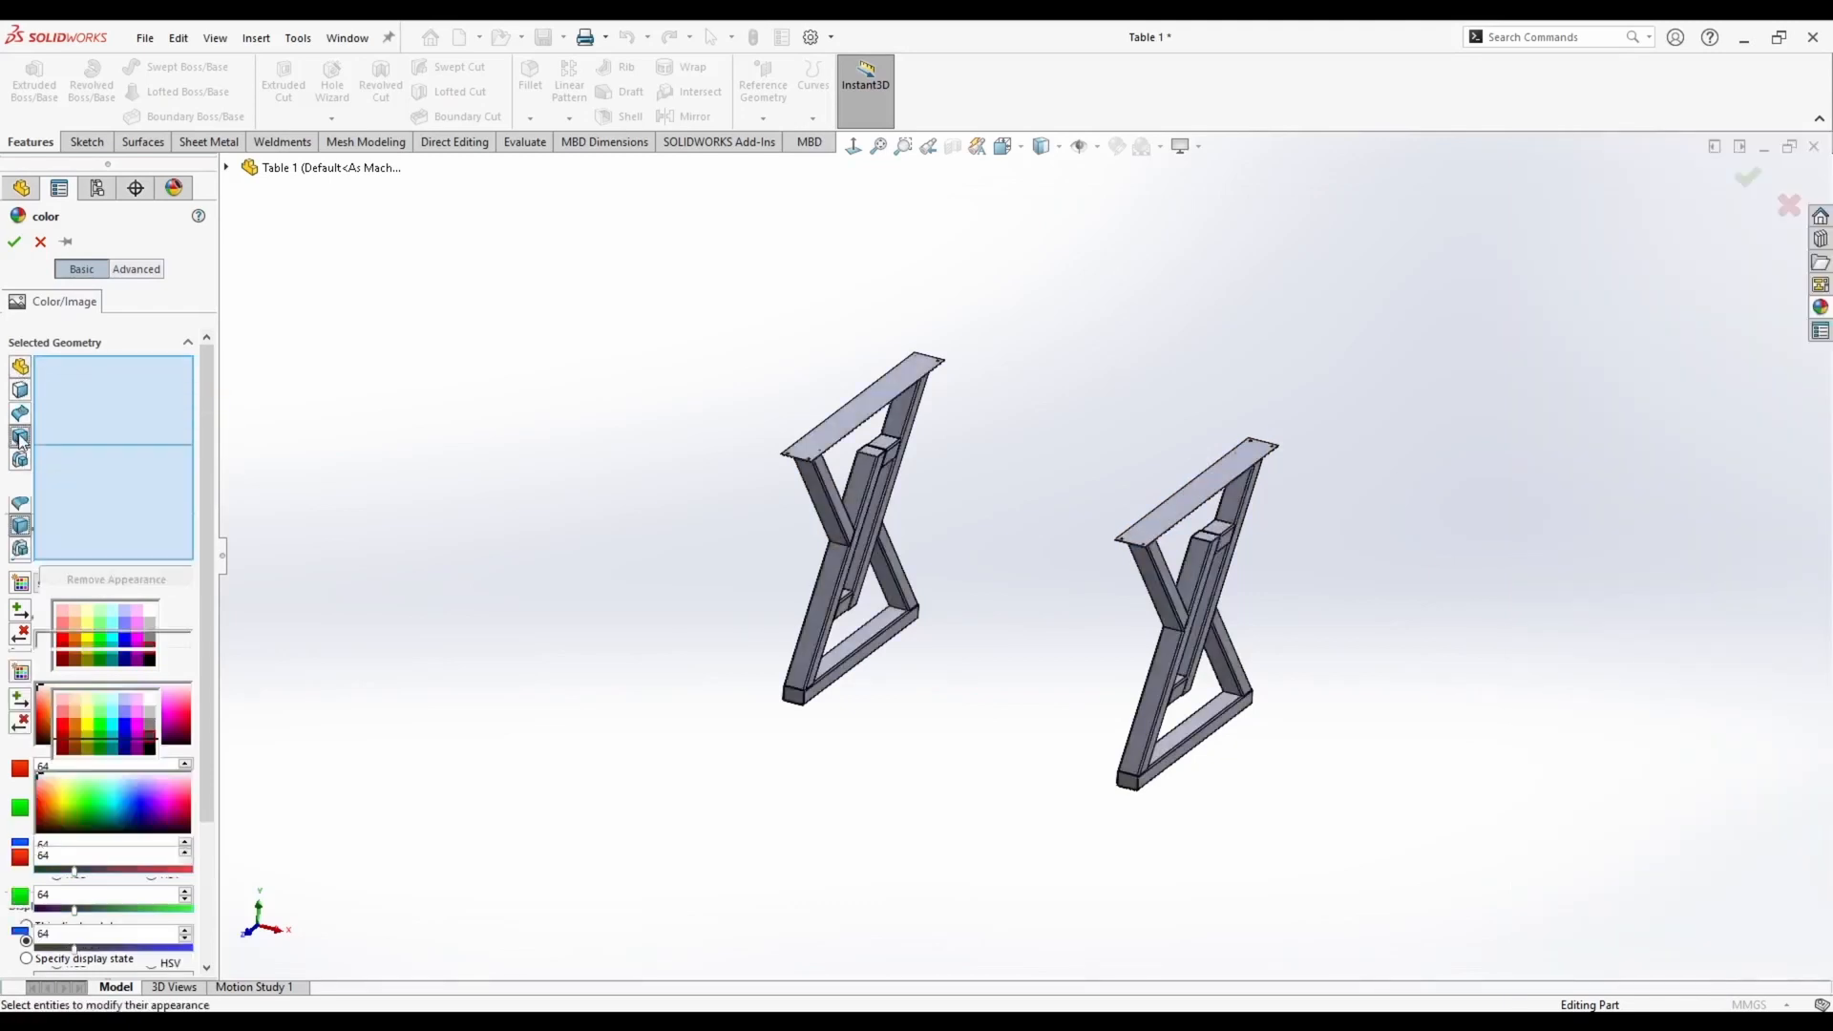
drag(735, 339, 1375, 864)
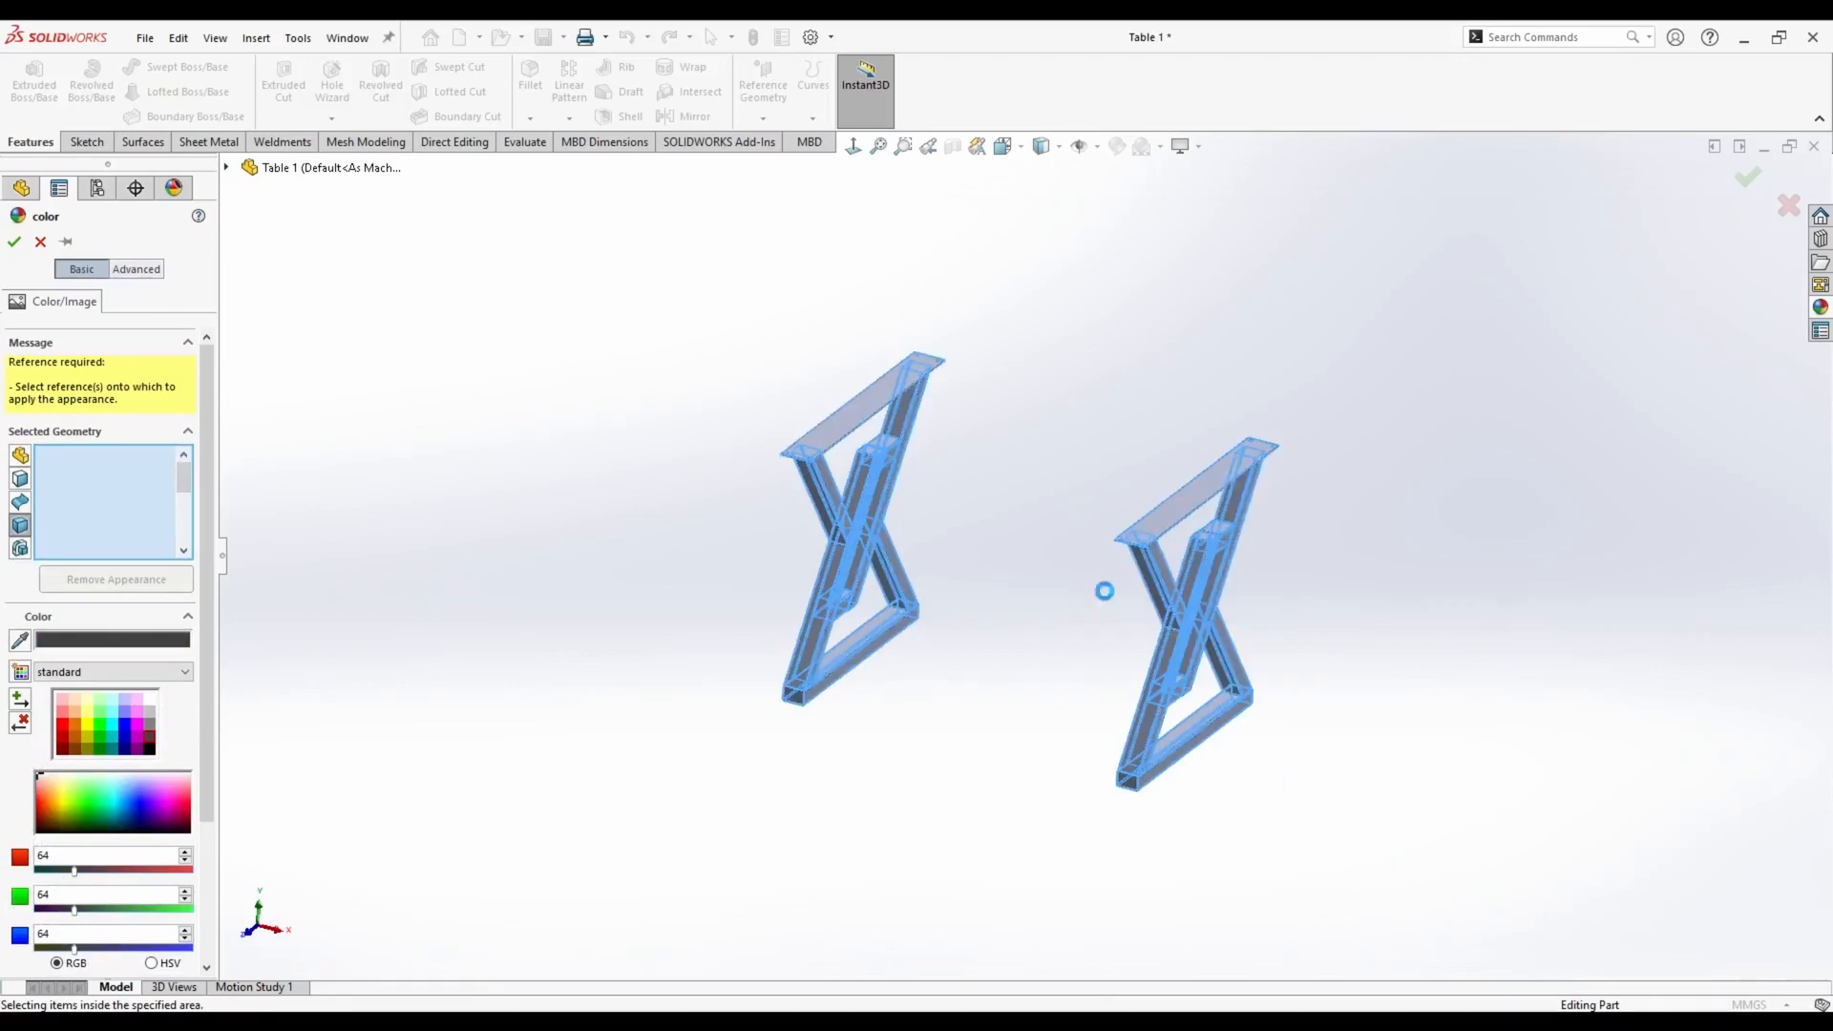
click(15, 243)
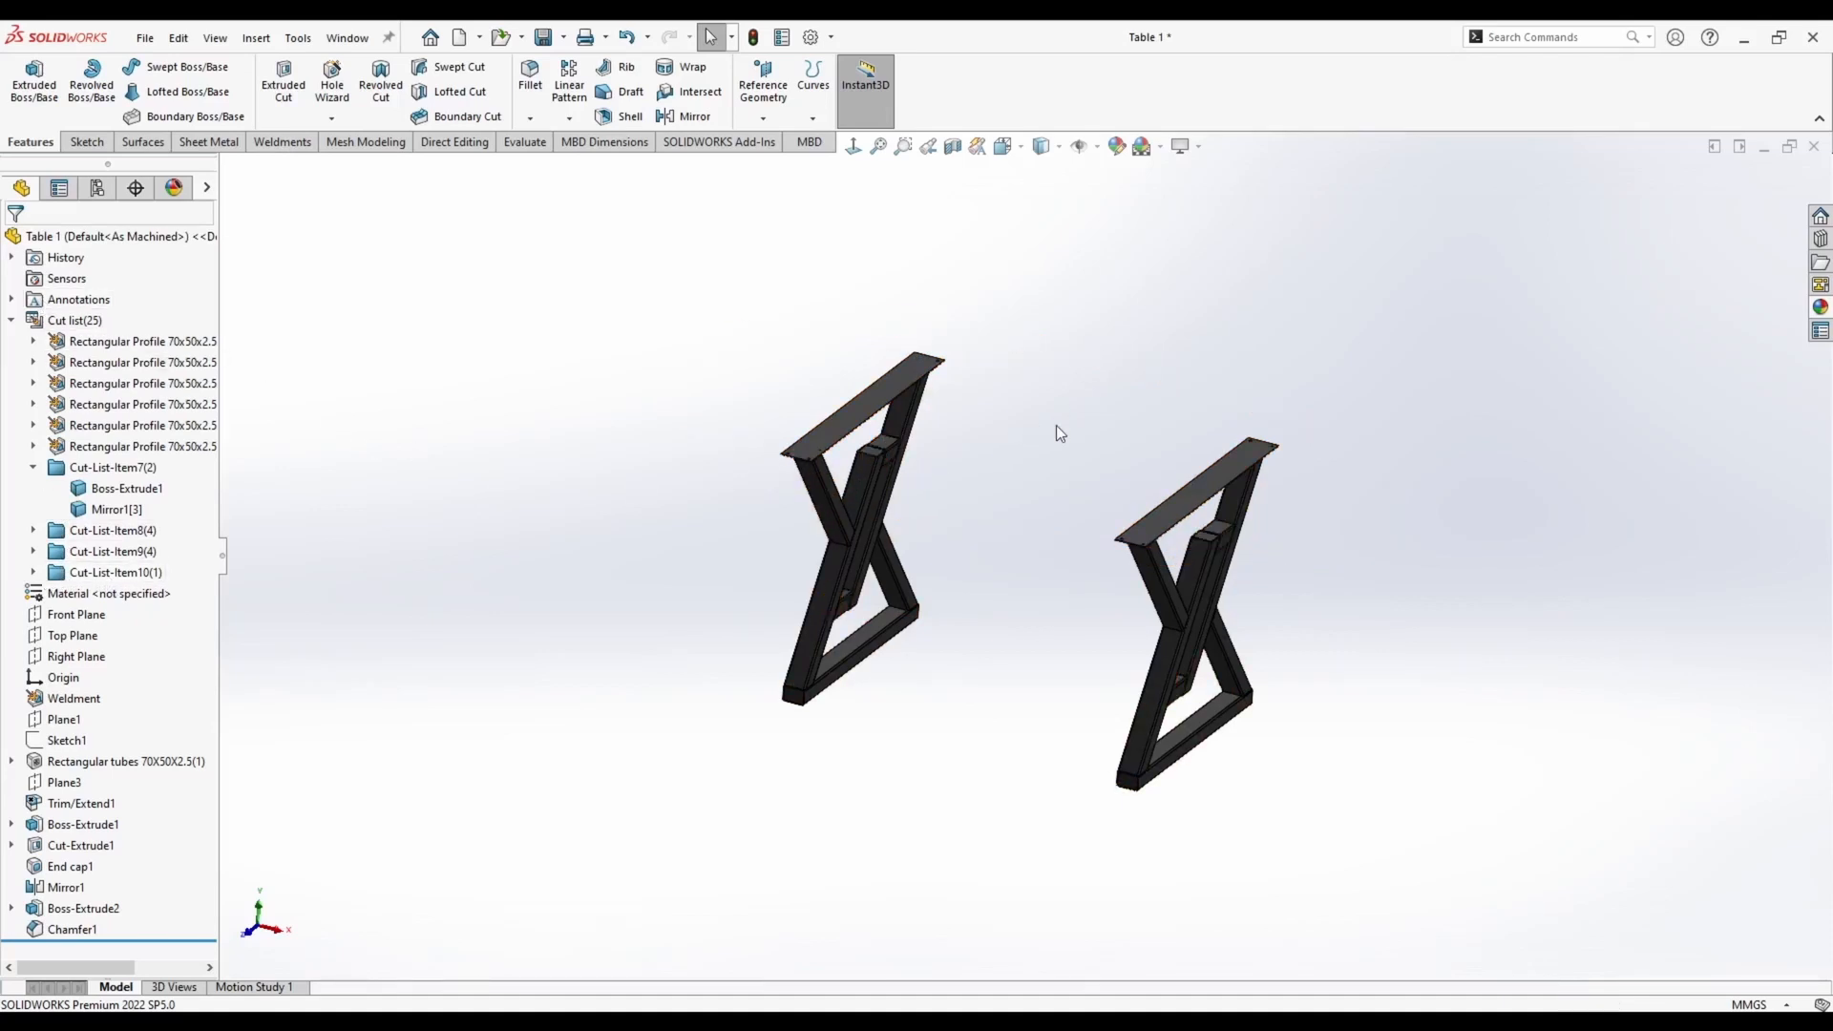
key(shift+Tab)
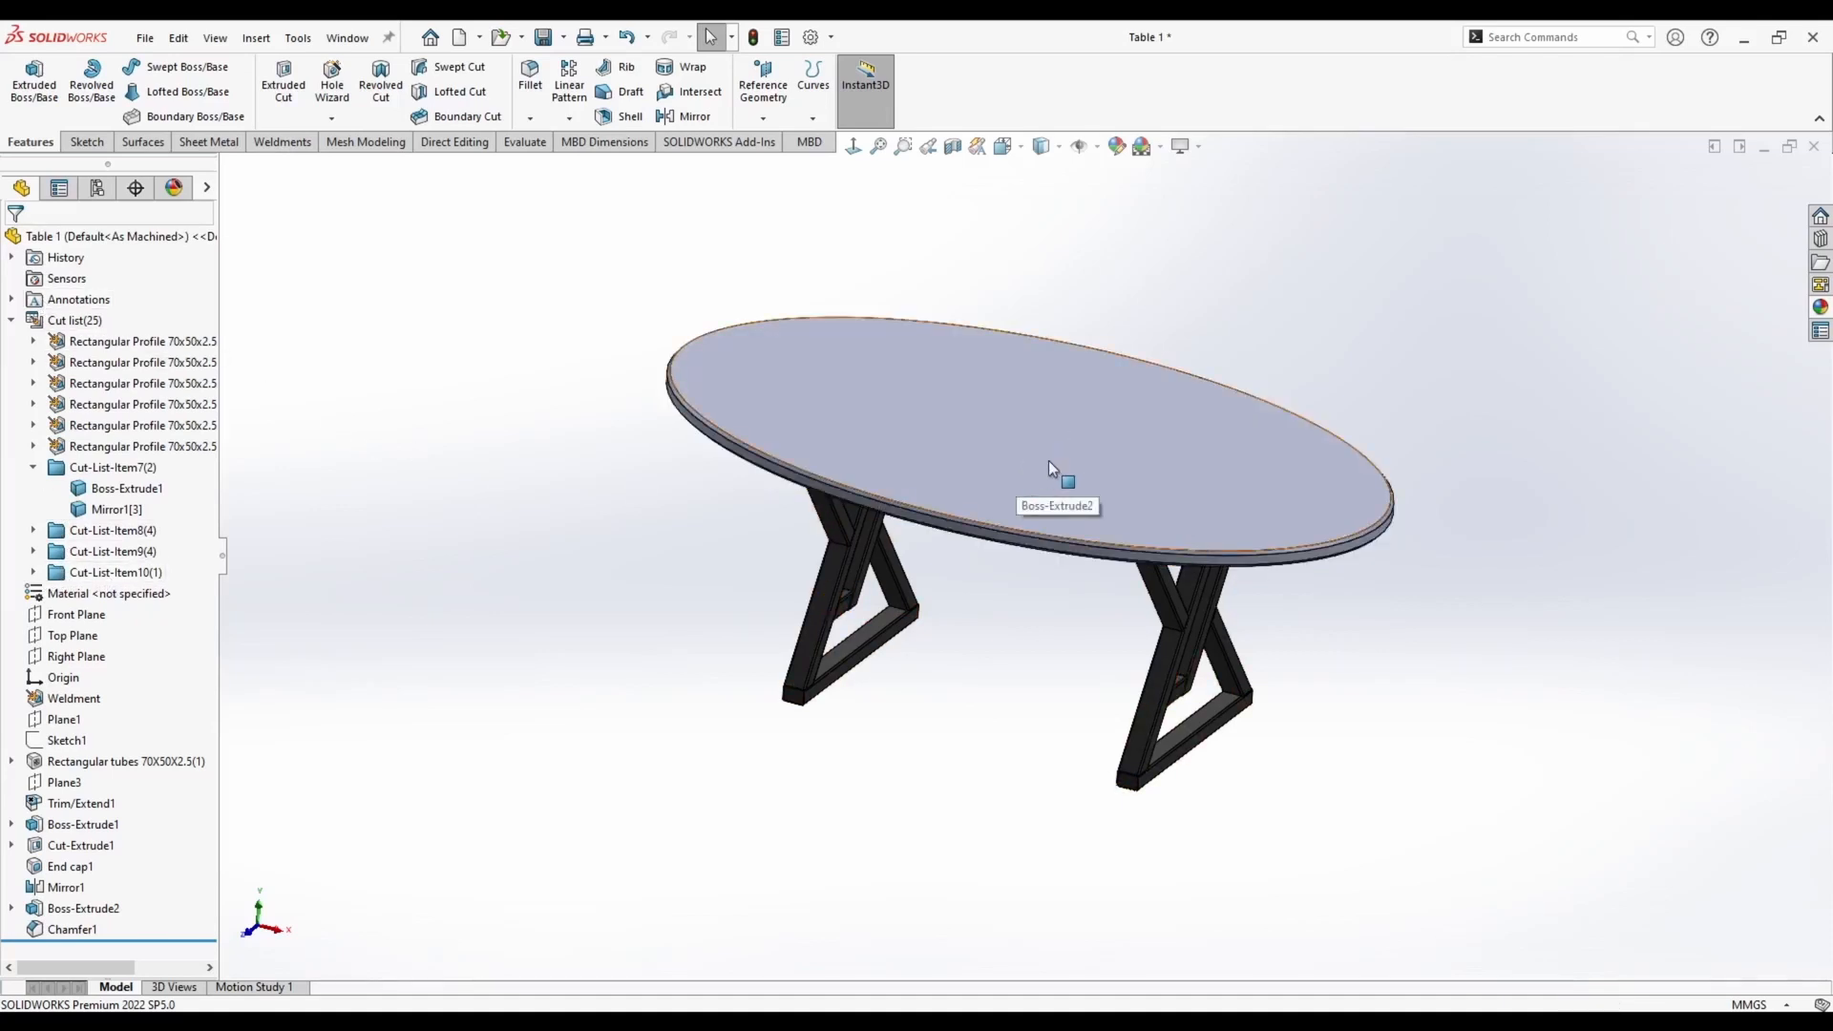
Apply the polished walnut 2d appearance from the organic wood library to the tabletop
middle_drag(1073, 431, 783, 411)
click(1820, 307)
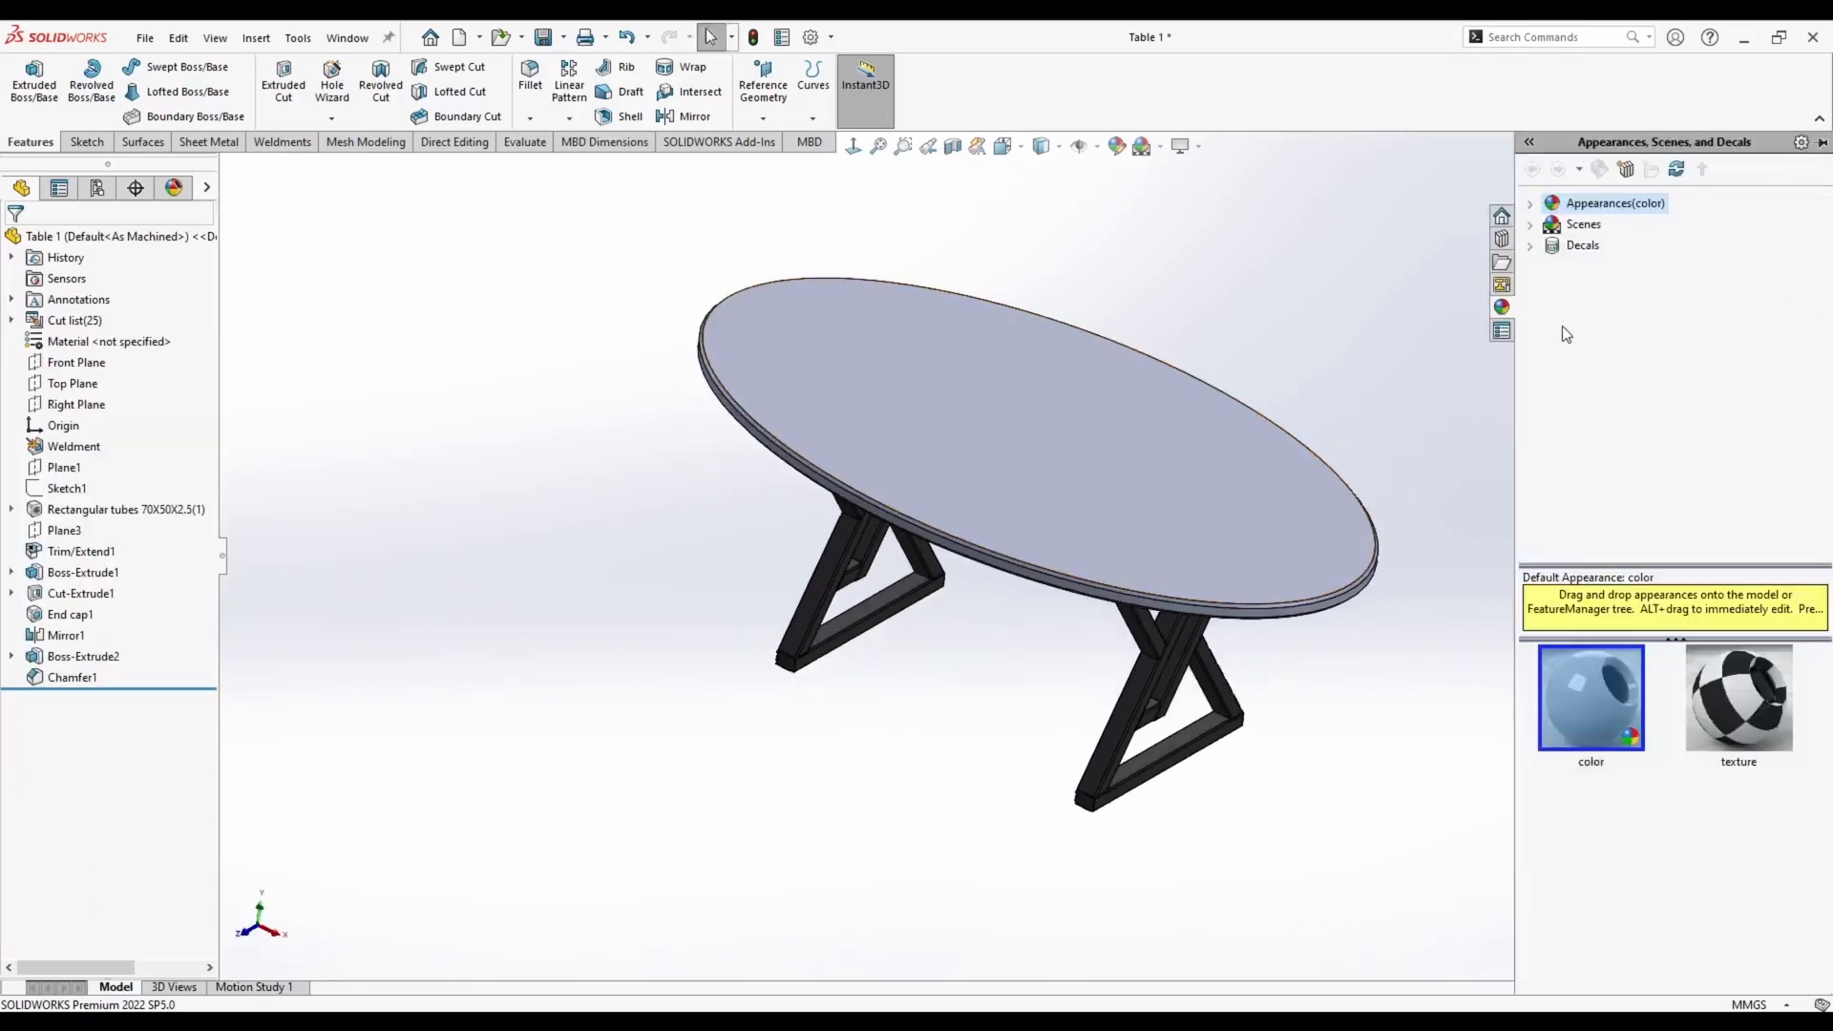
click(1530, 204)
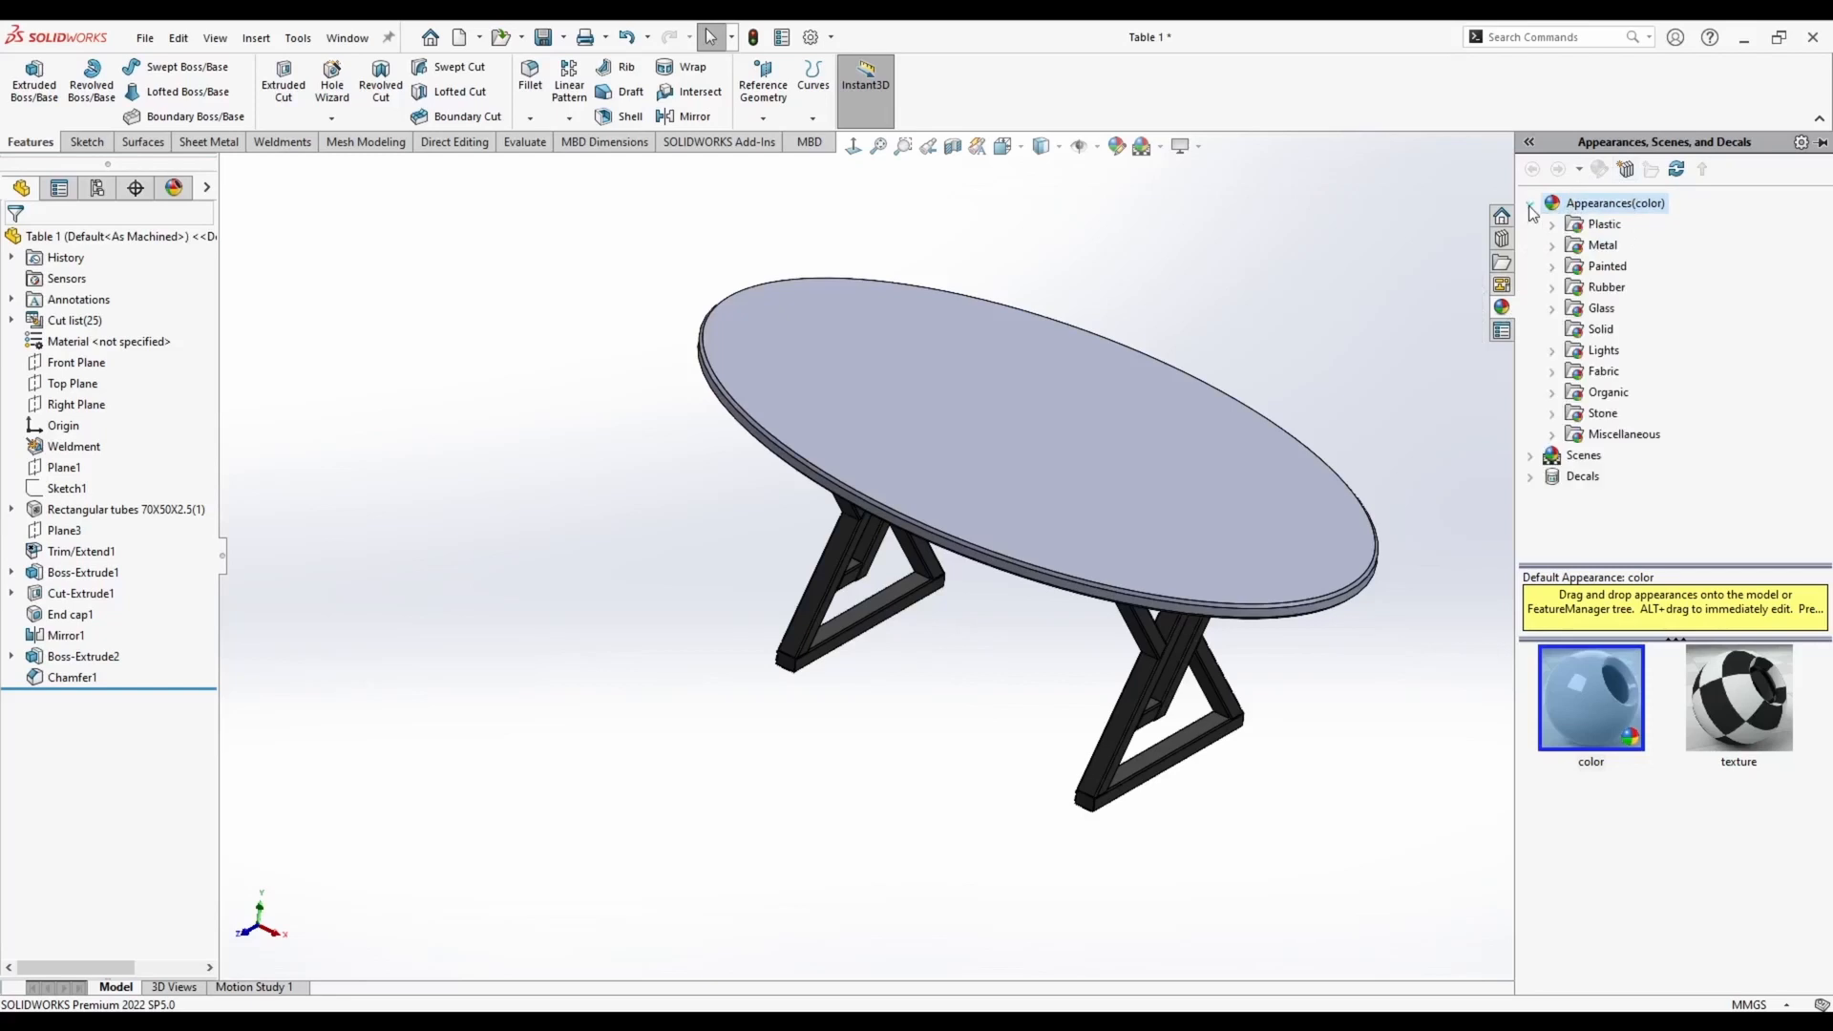
click(1553, 392)
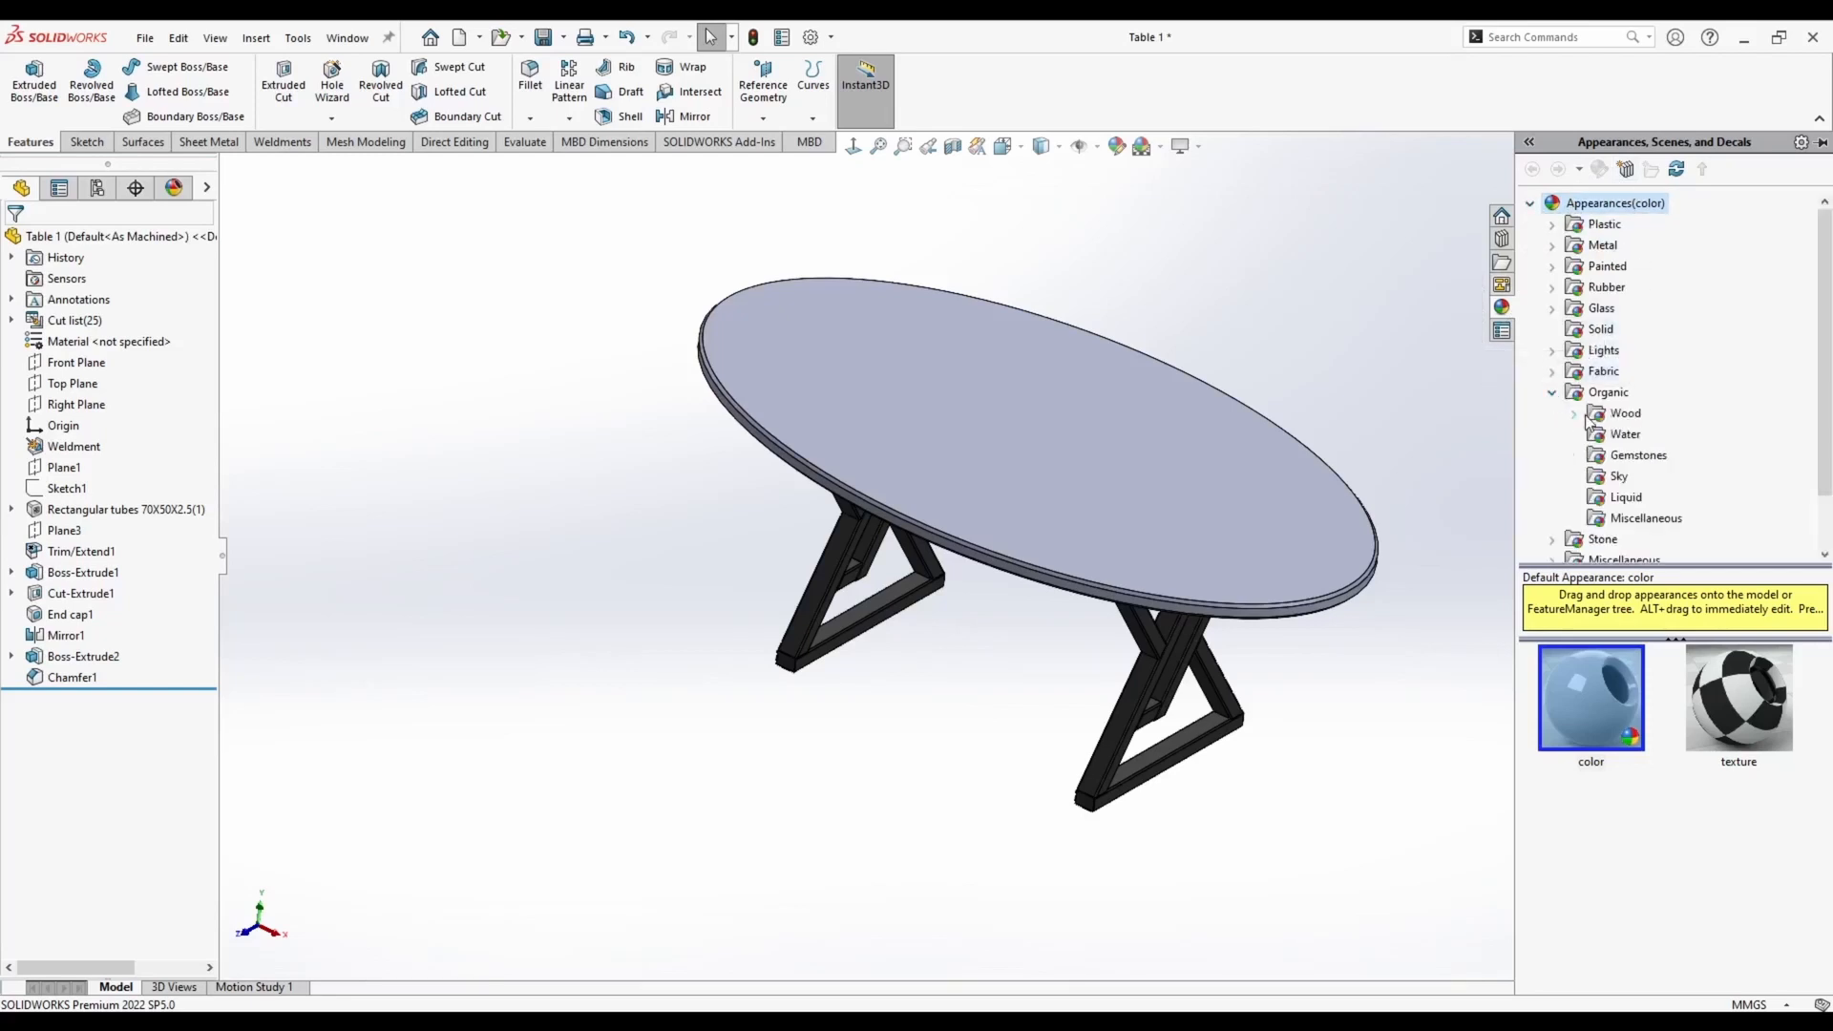
click(1574, 414)
click(1639, 498)
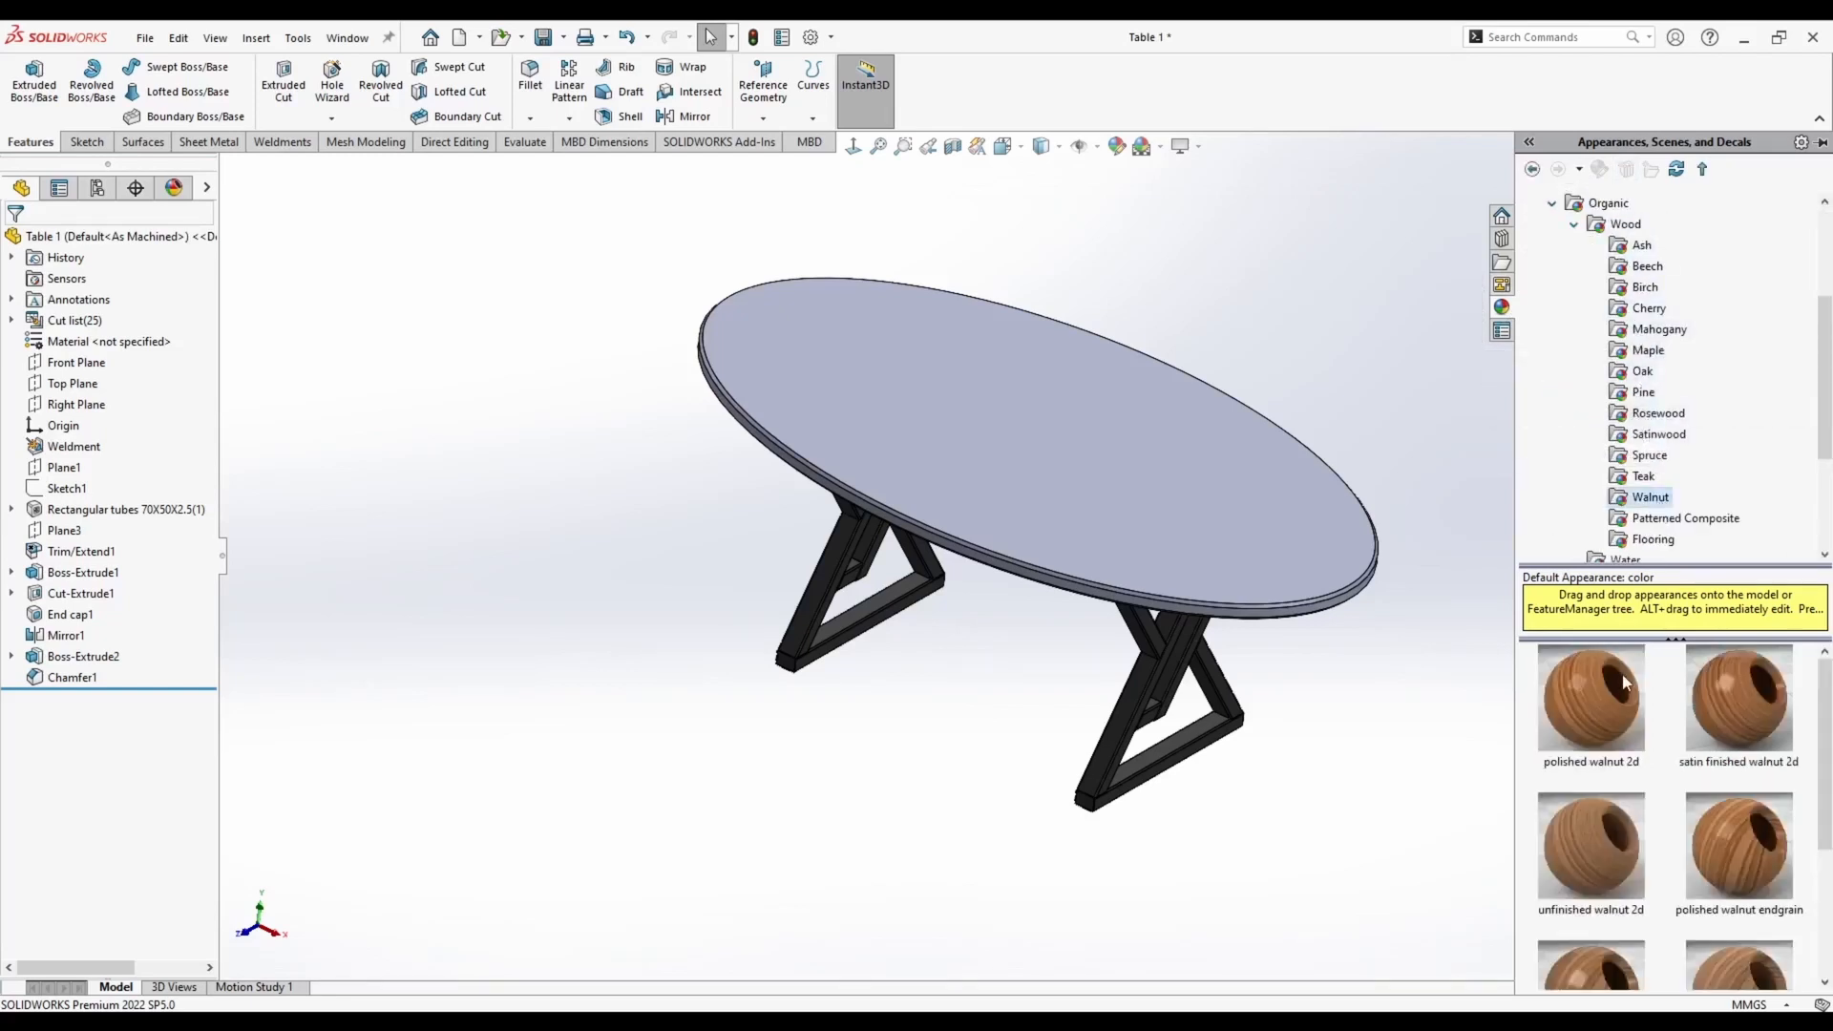
drag(1609, 692, 1088, 472)
click(1081, 466)
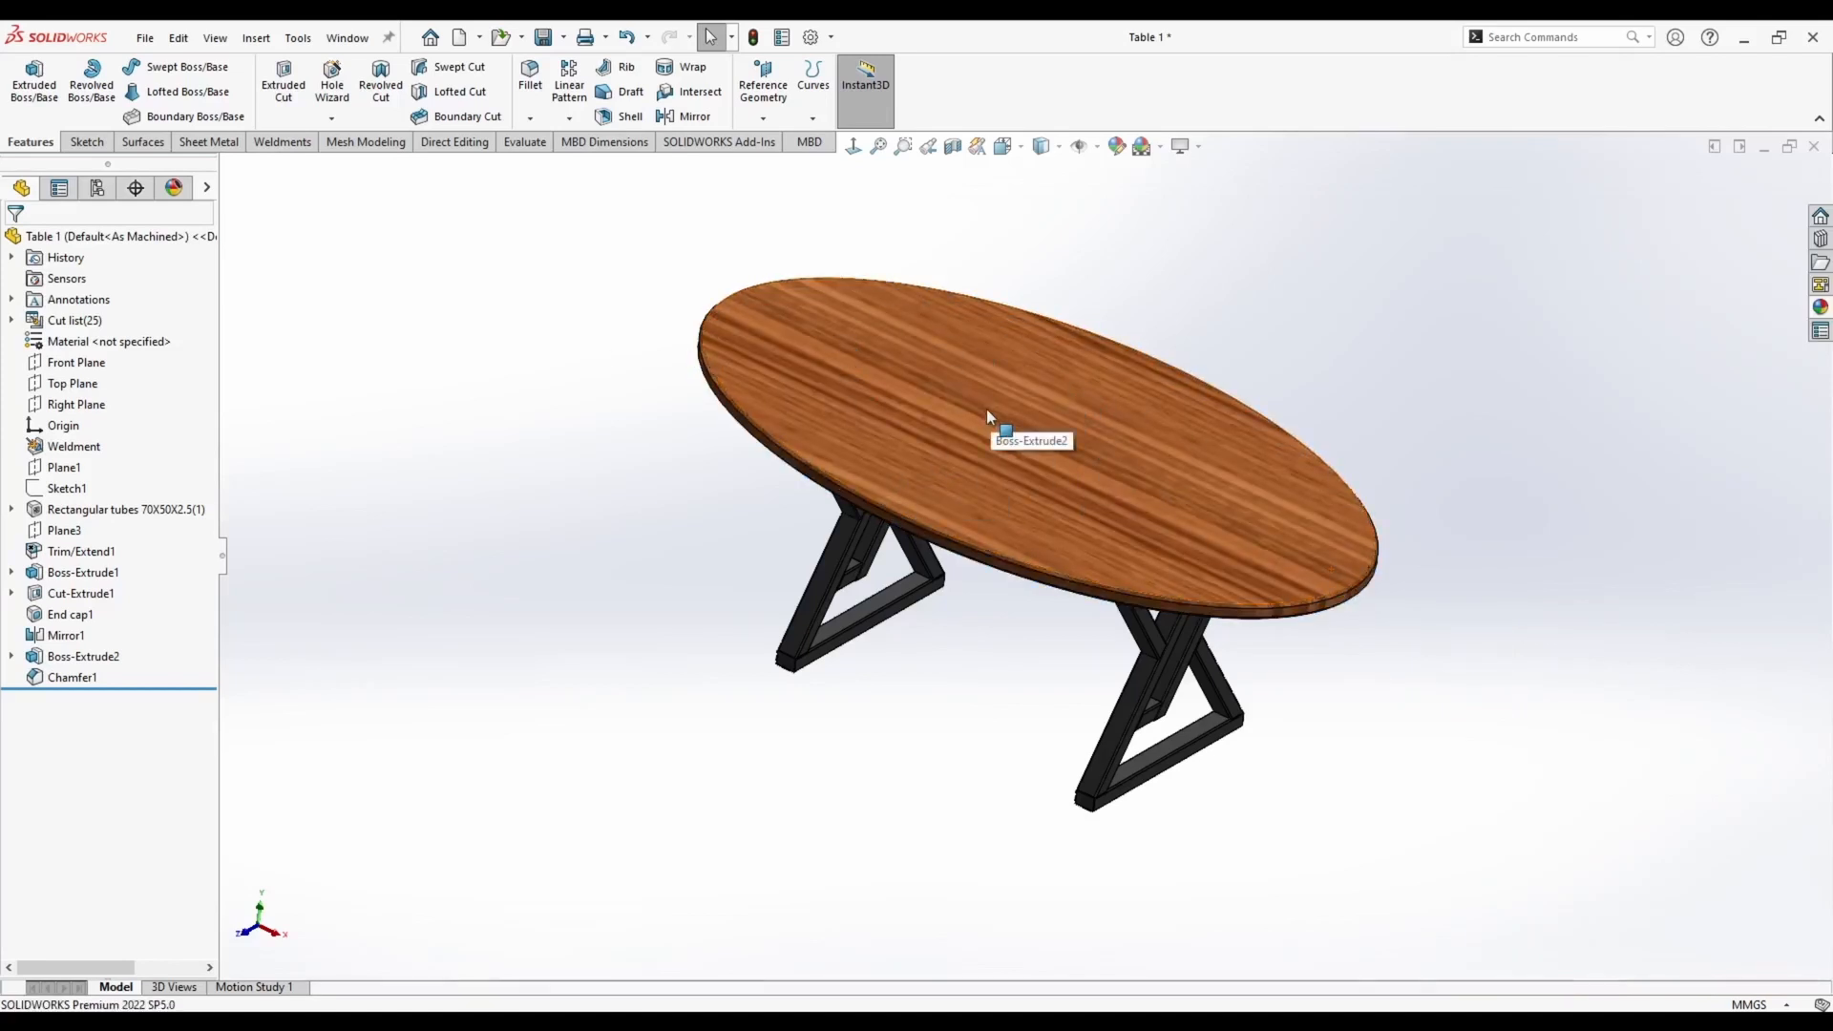
Edit the polished walnut 2d appearance and enlarge its texture mapping frame well beyond the tabletop to coarsen the grain
click(174, 190)
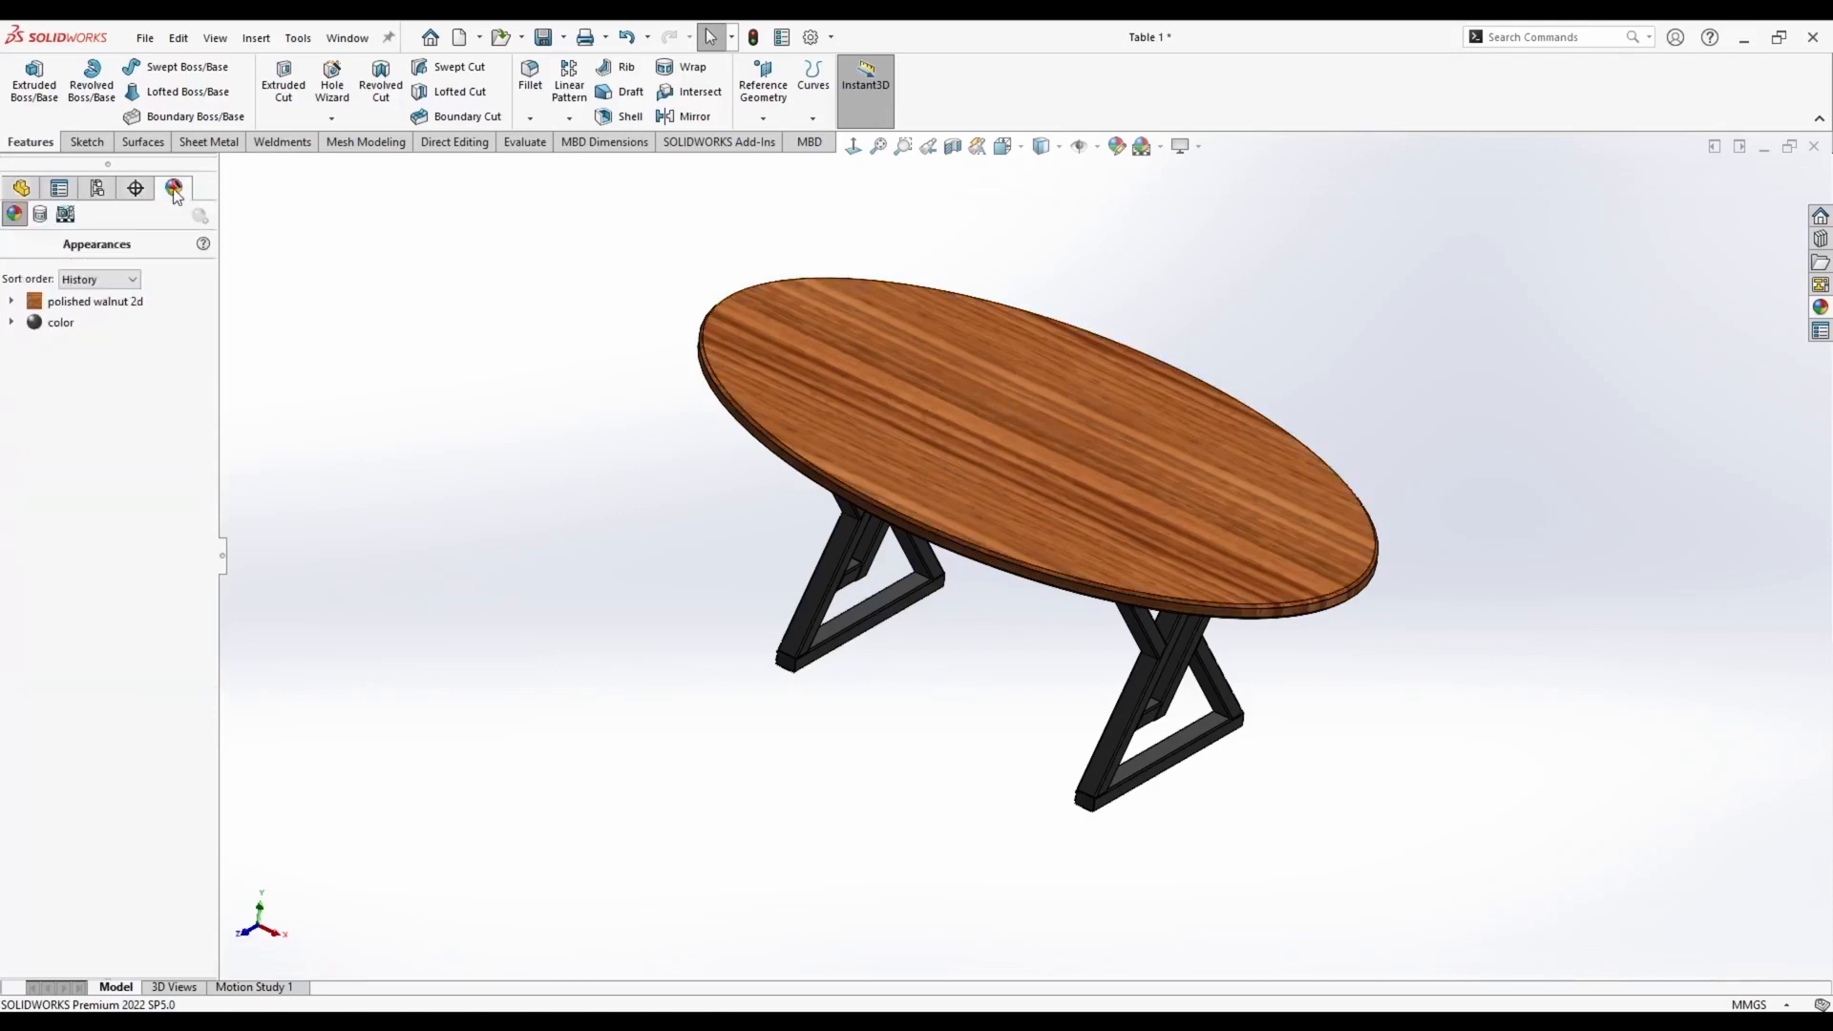
mouse_move(69, 311)
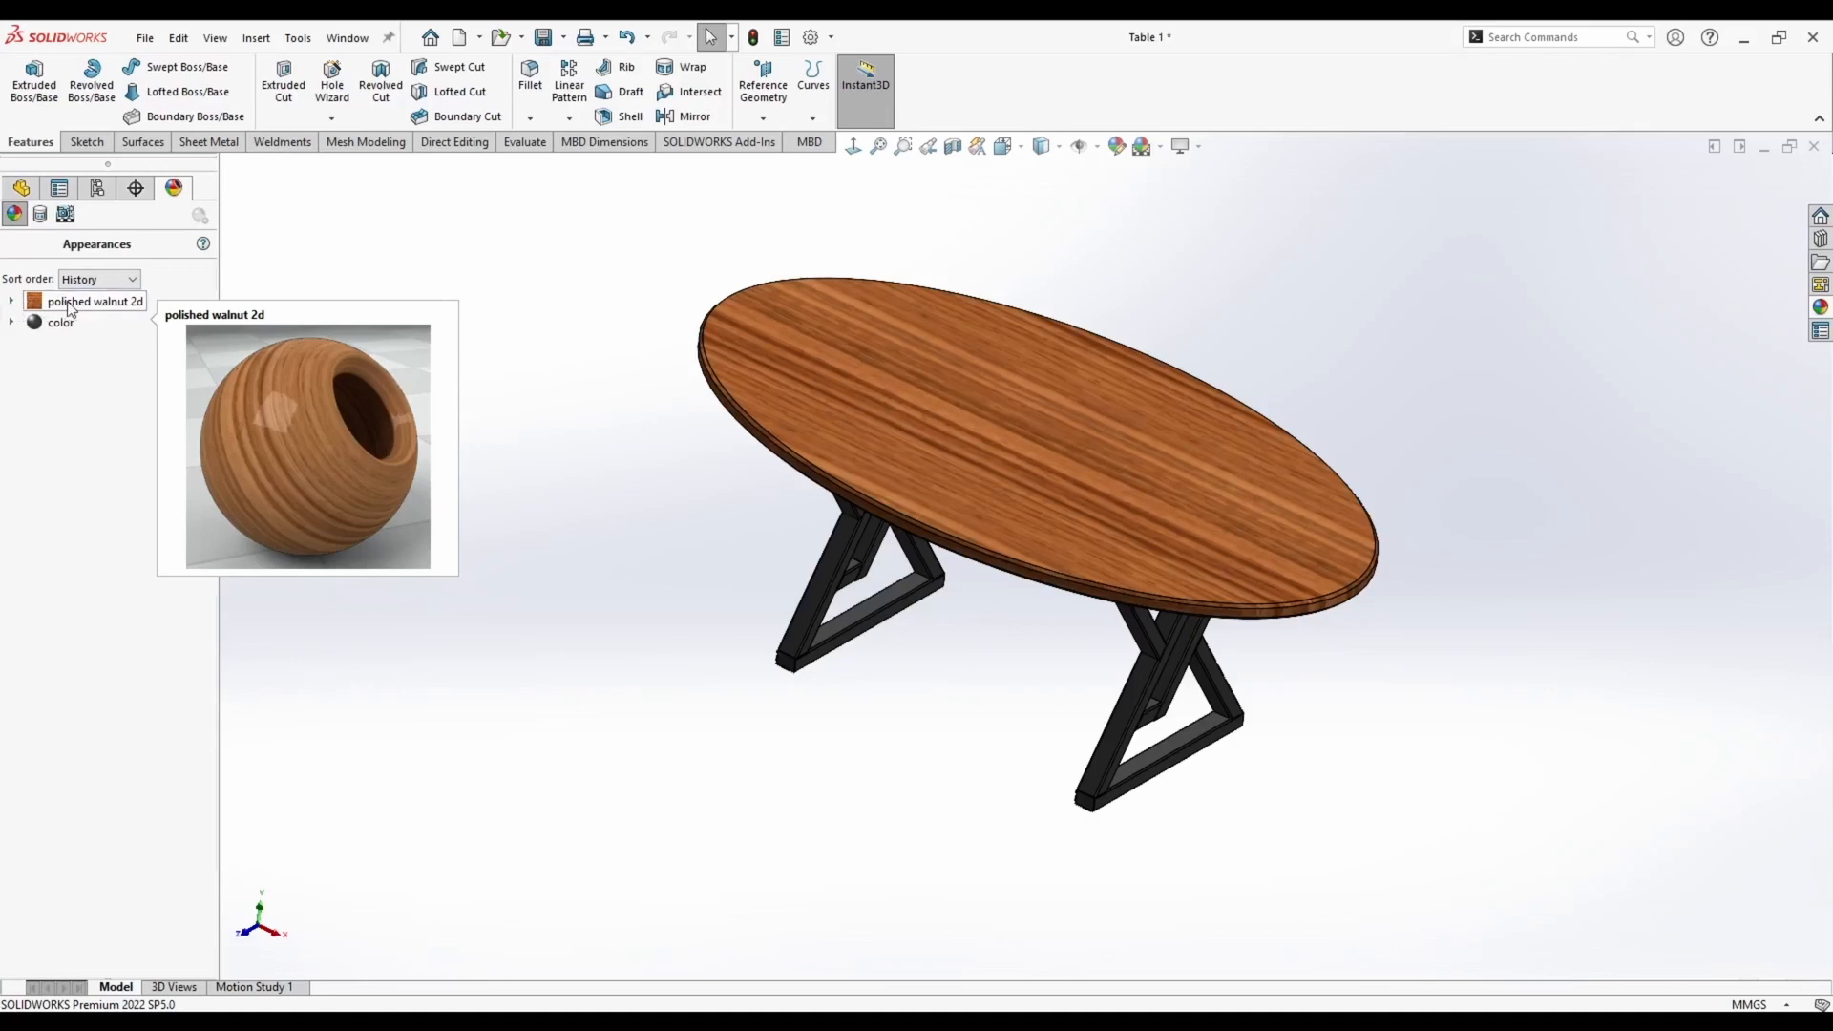
right_click(72, 304)
click(131, 339)
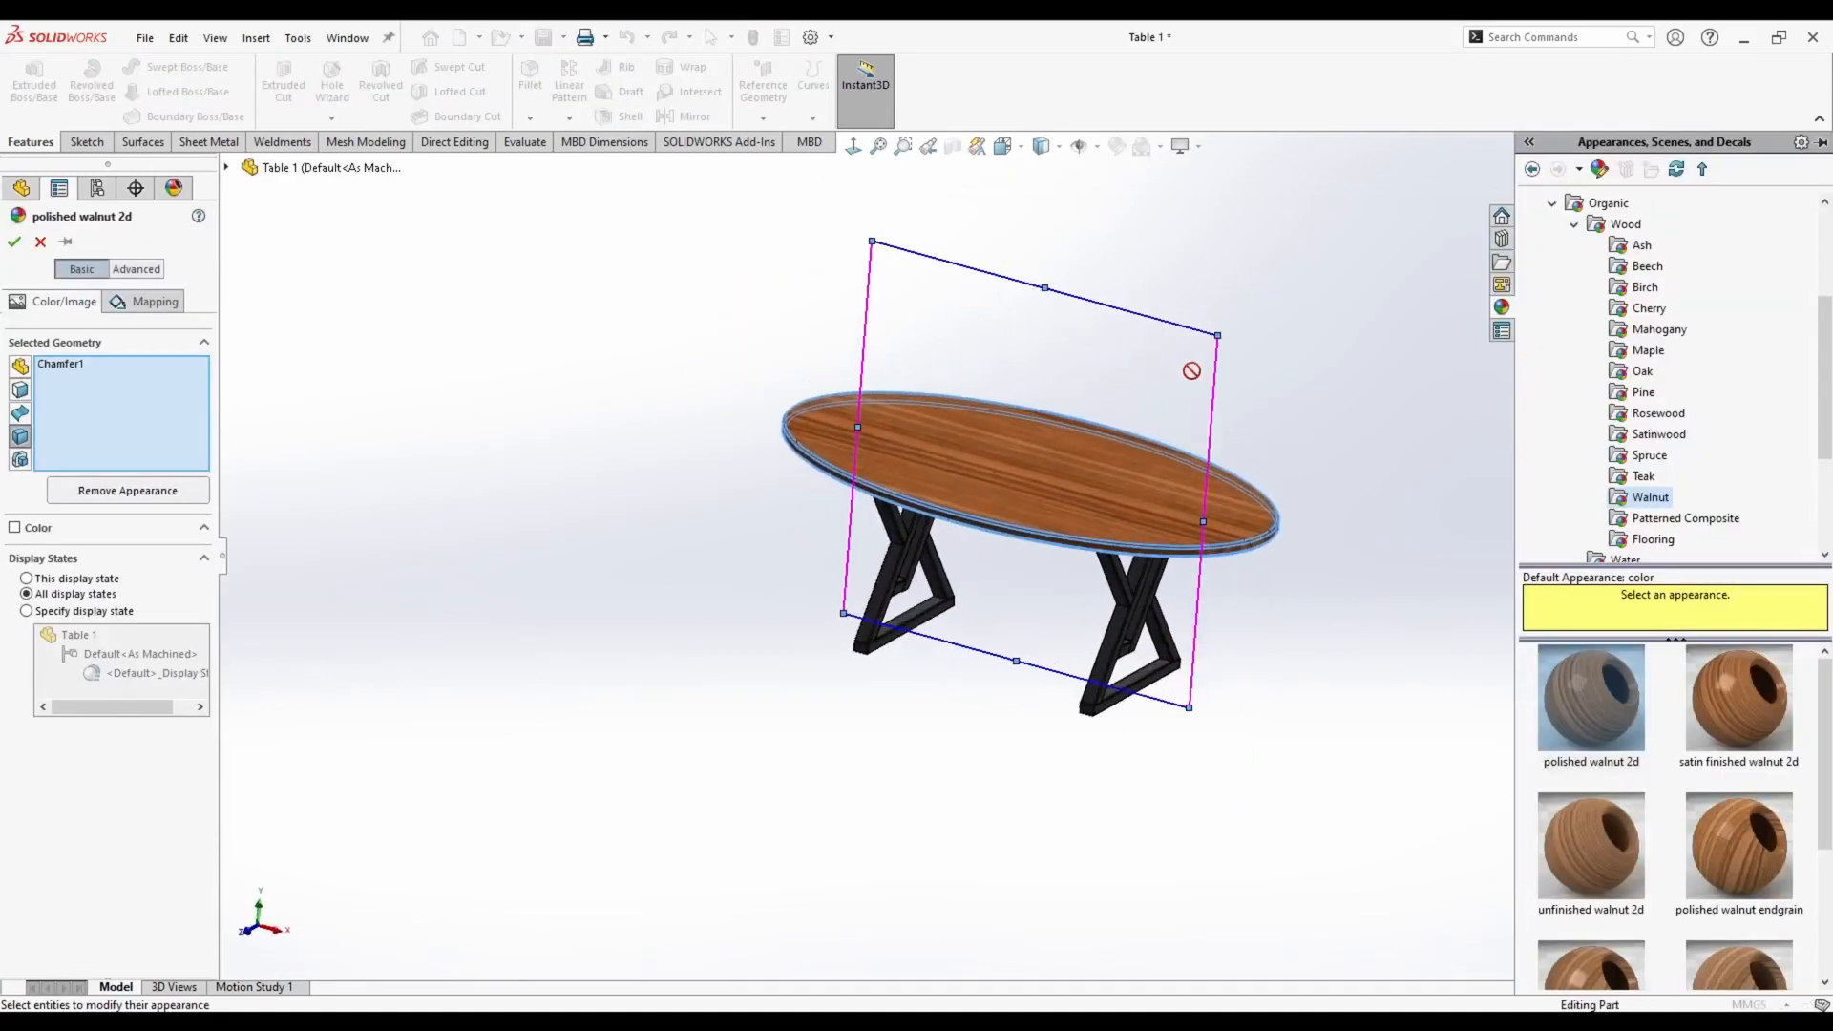
drag(1217, 335, 1479, 265)
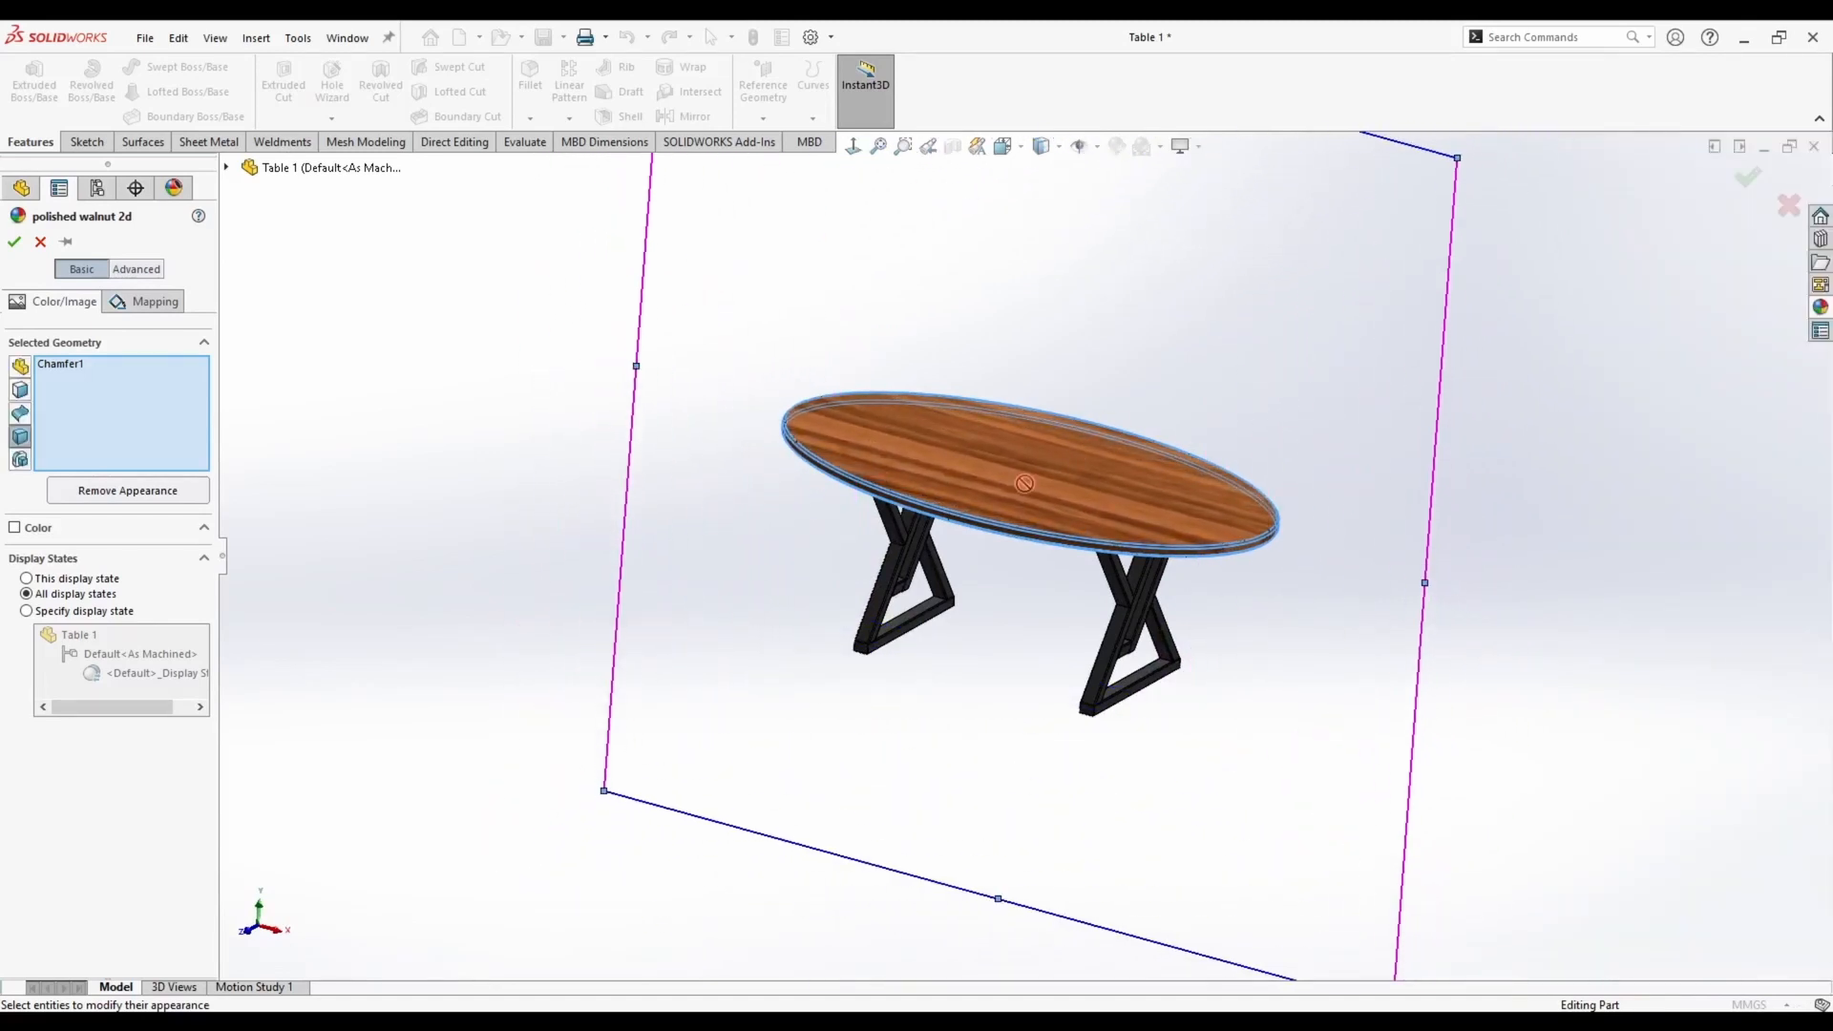
mouse_move(1437, 363)
mouse_down()
mouse_move(1390, 348)
mouse_move(1461, 305)
mouse_move(1423, 344)
mouse_move(1465, 319)
mouse_move(1440, 334)
mouse_up()
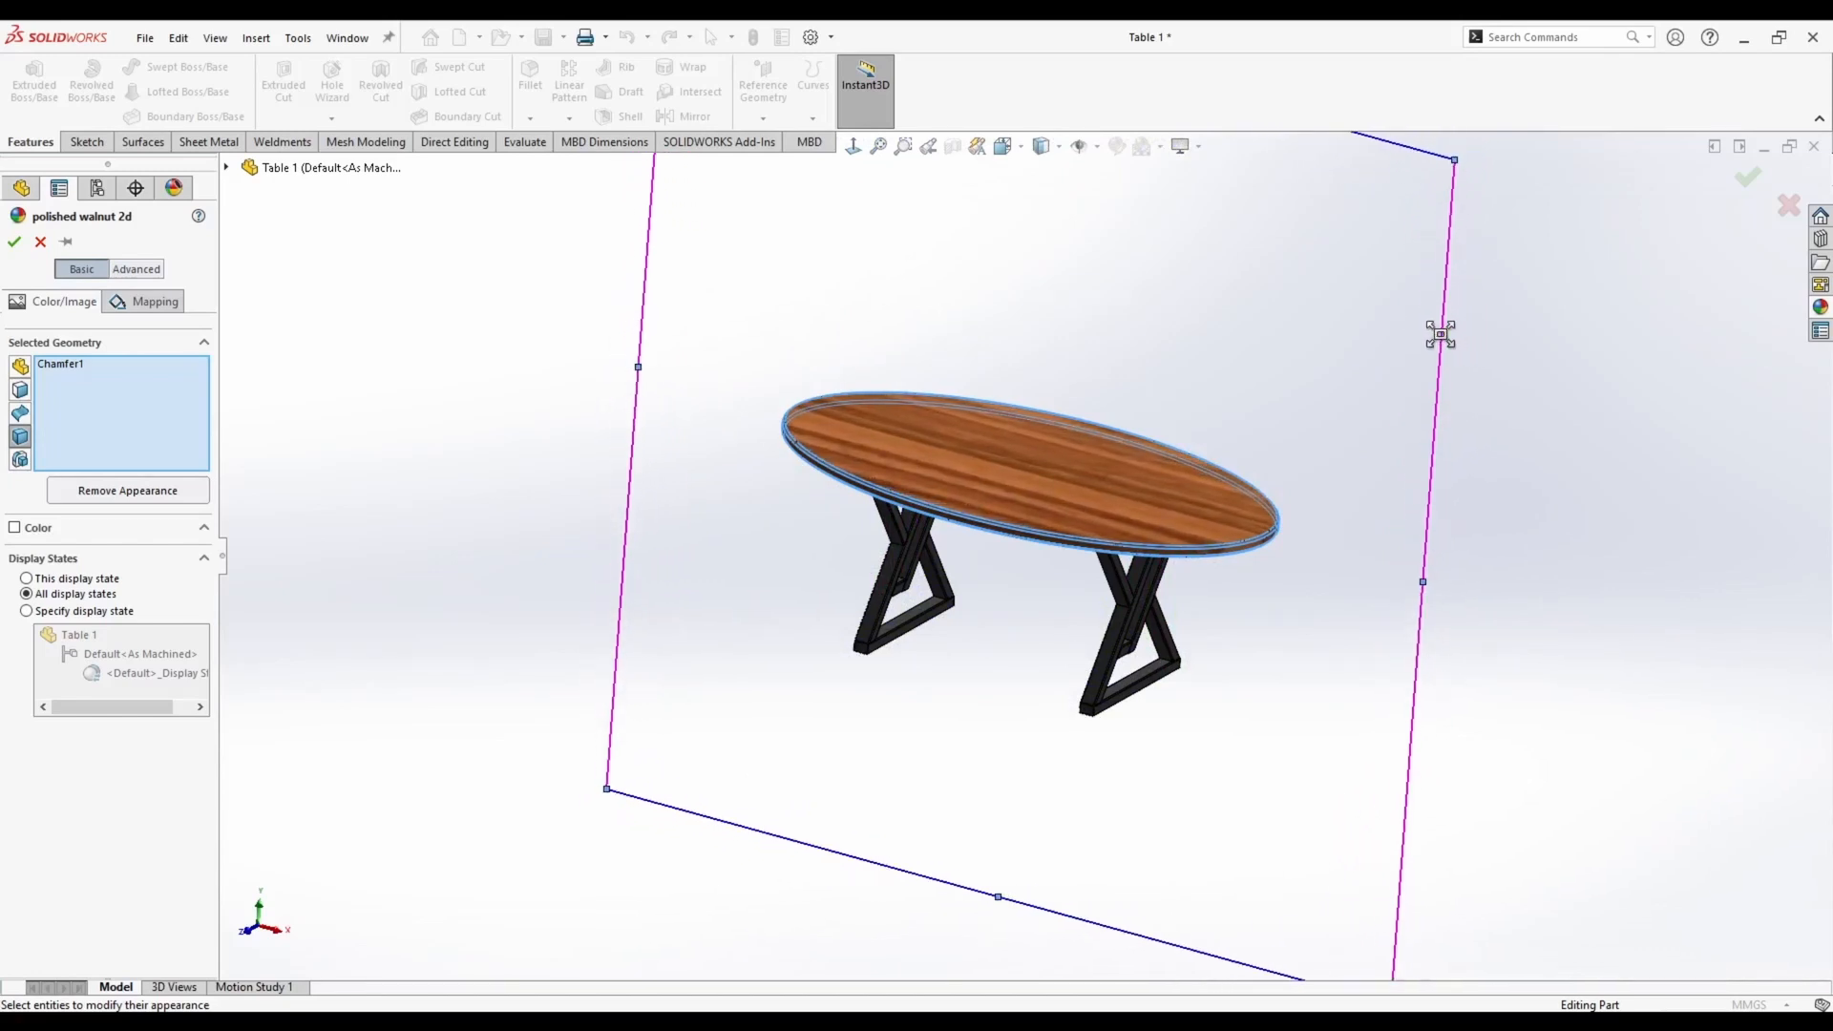
click(12, 242)
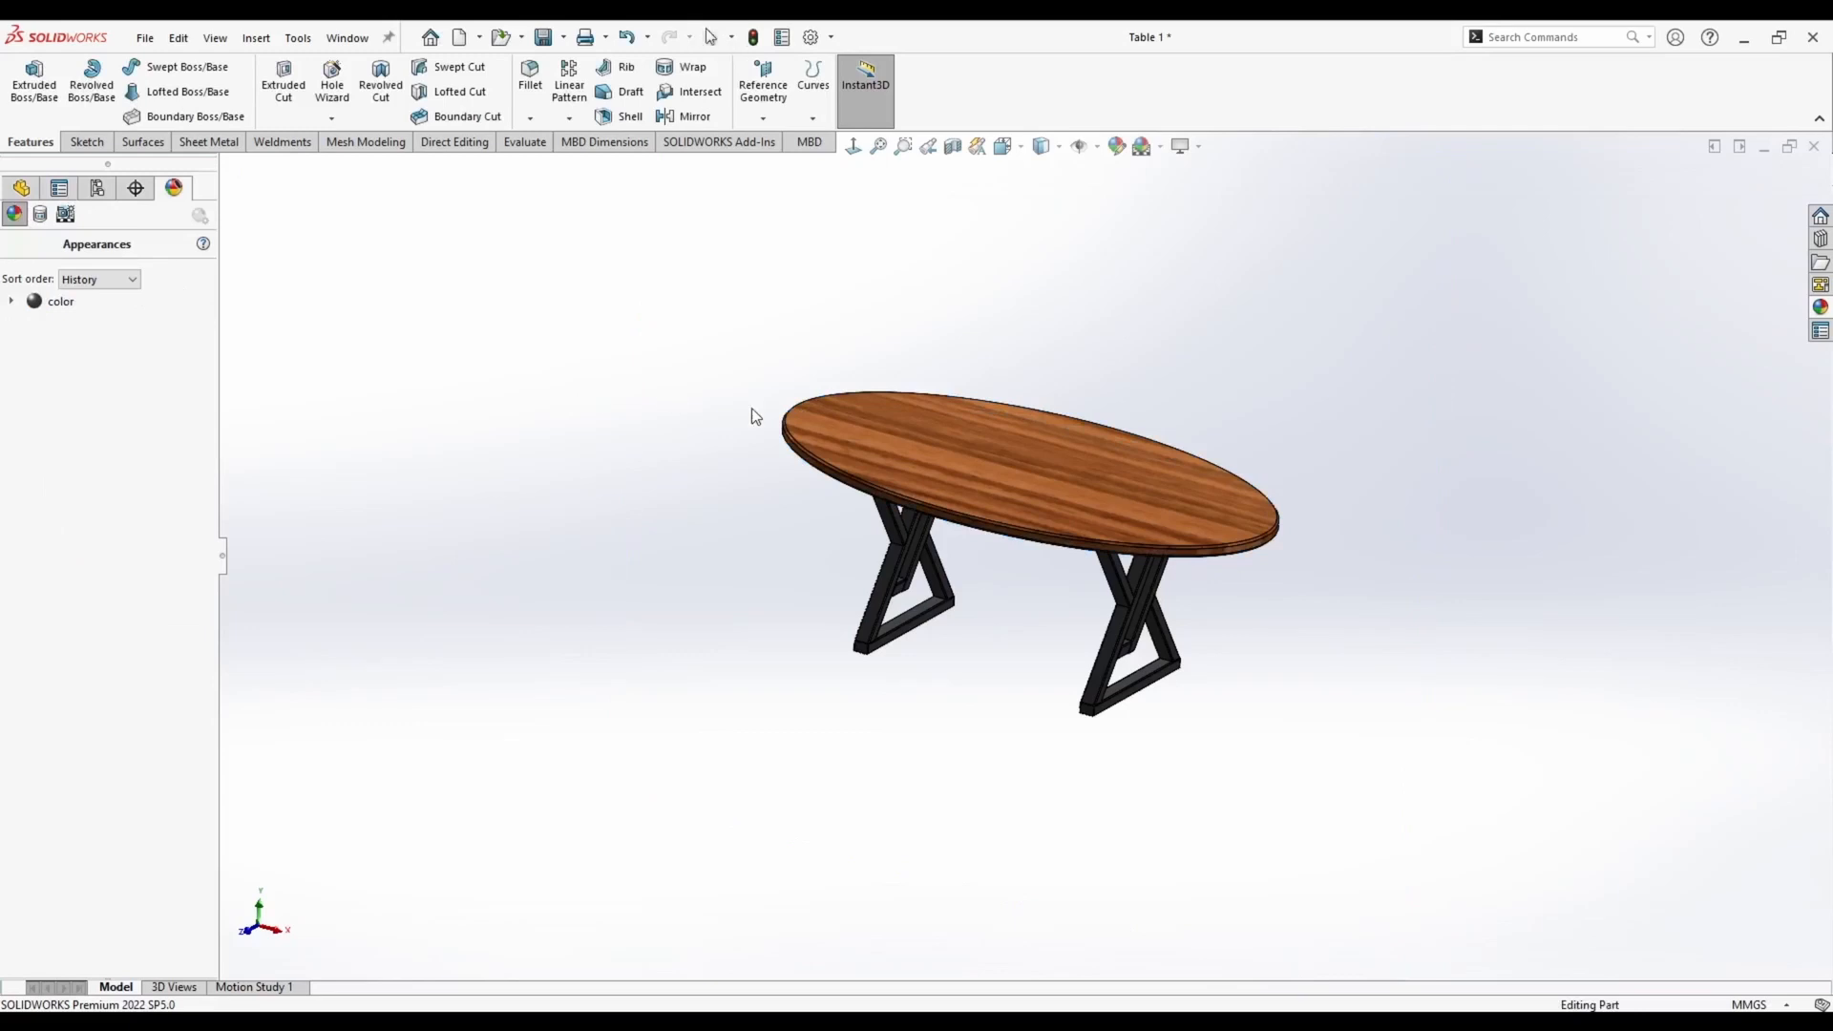
key(f)
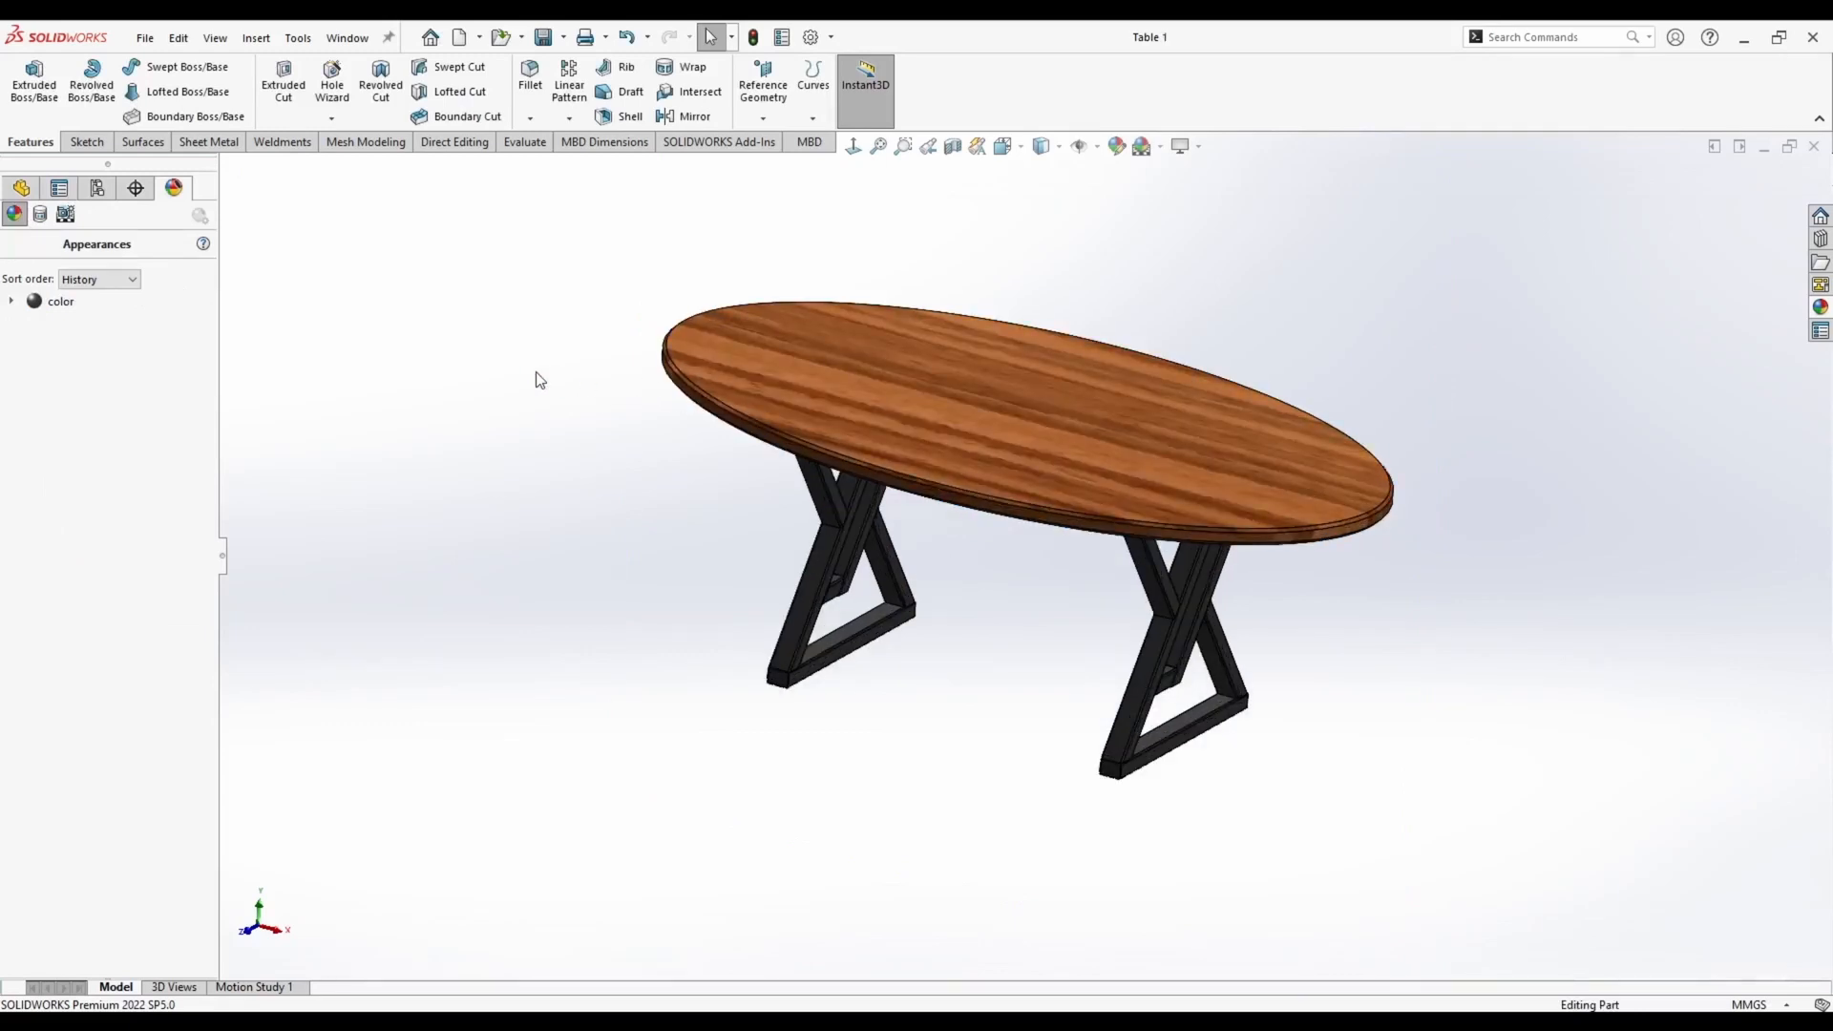
Switch to the Table 2_Test part and examine its round base, upper mounting ring, crossing tubes and tabletop
key(ctrl+Tab)
middle_drag(671, 392, 695, 525)
click(923, 725)
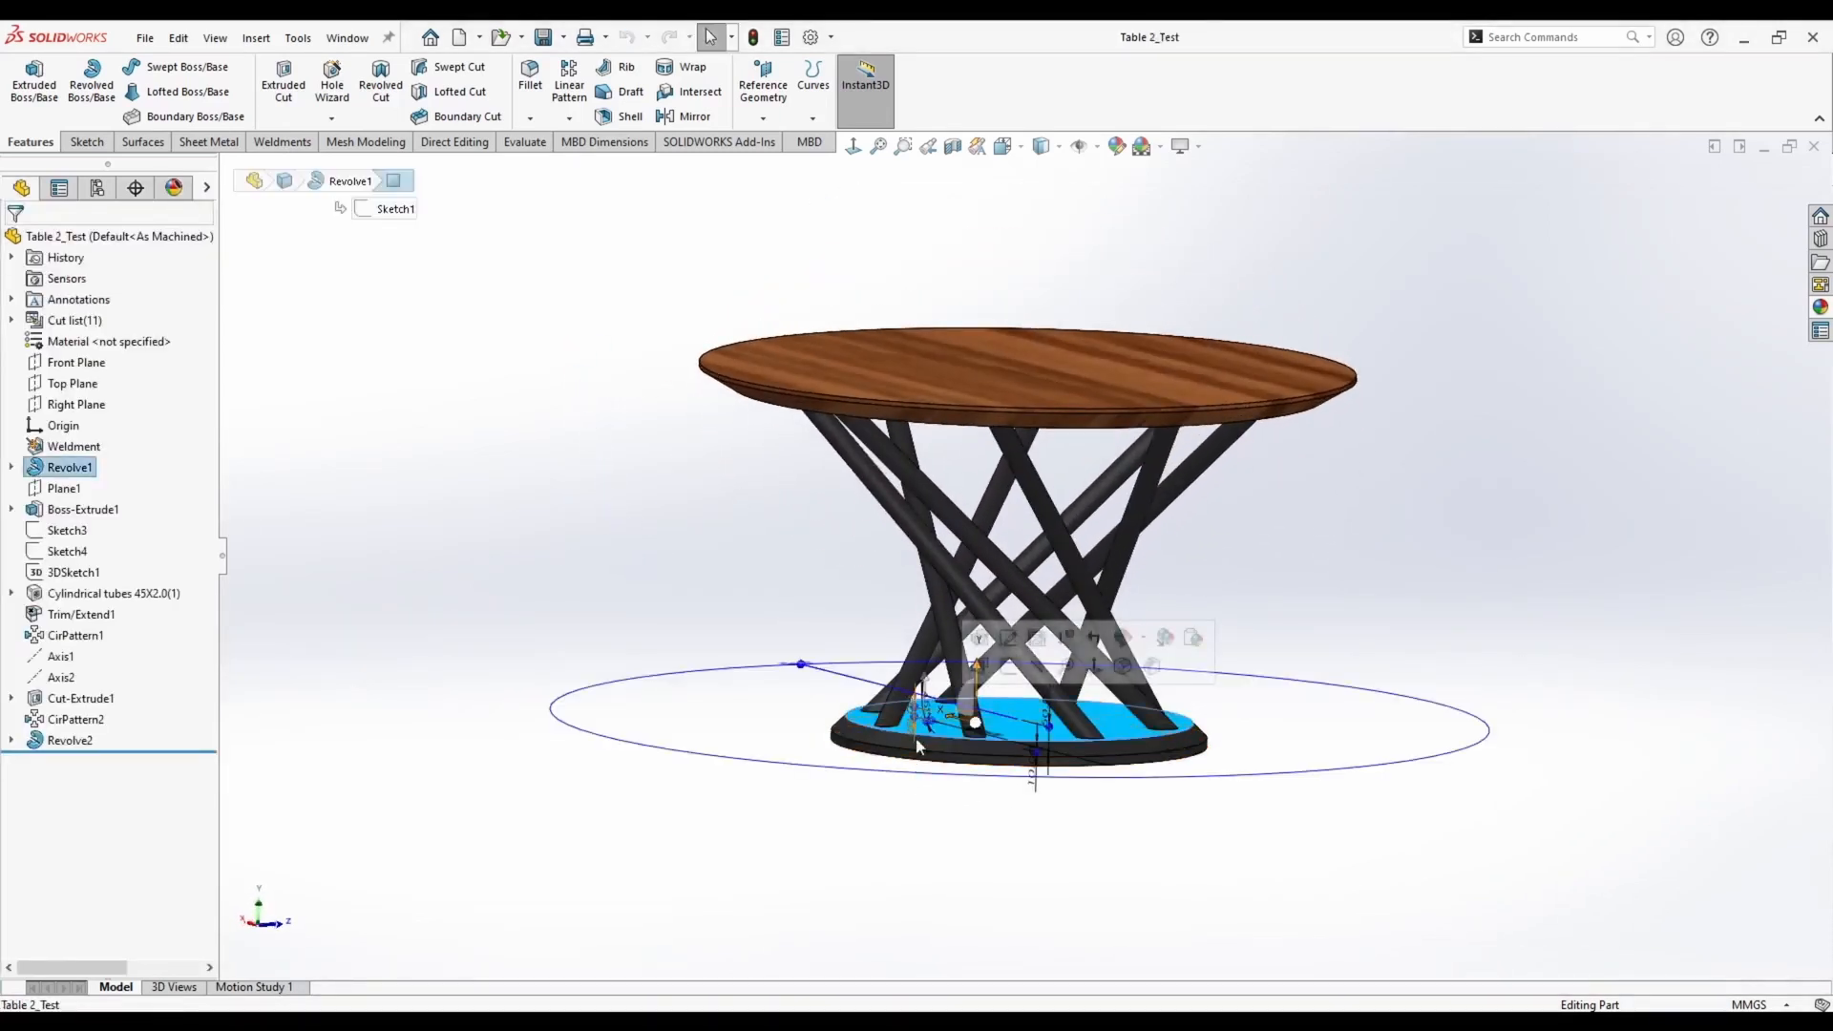
key(Escape)
middle_drag(812, 611, 902, 324)
click(902, 324)
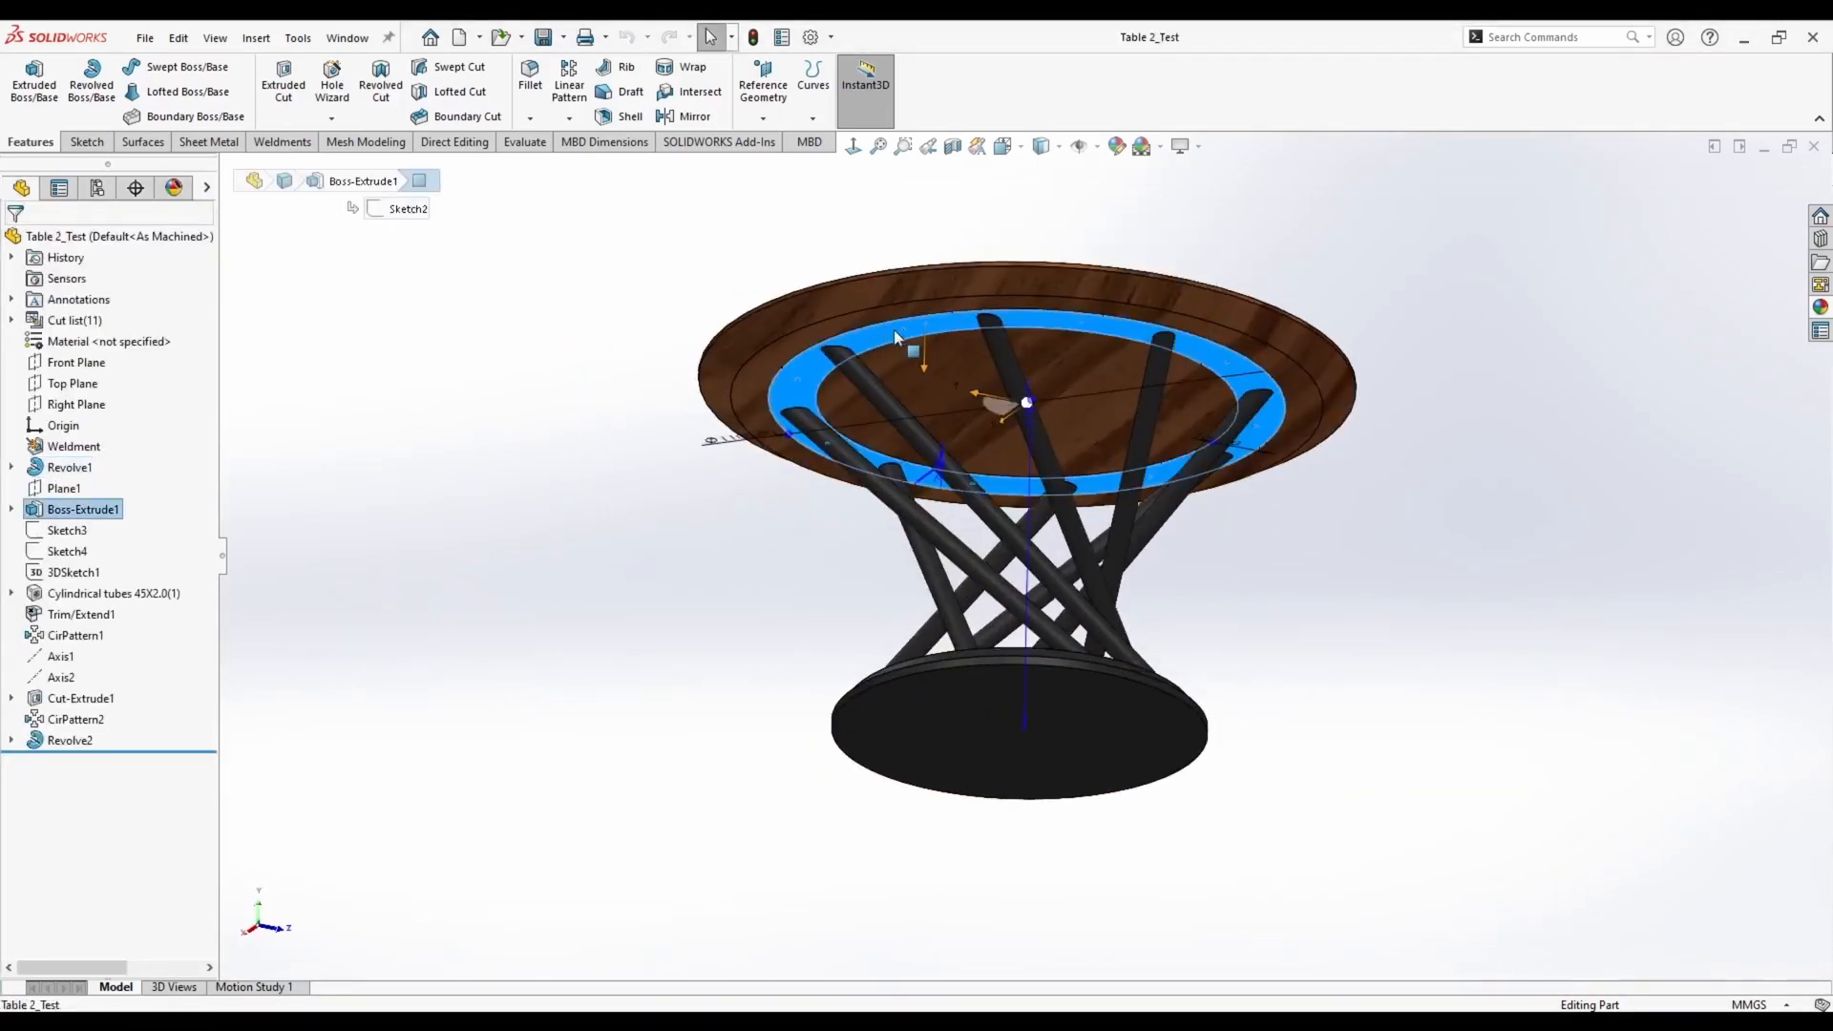
click(604, 251)
middle_drag(603, 250, 781, 413)
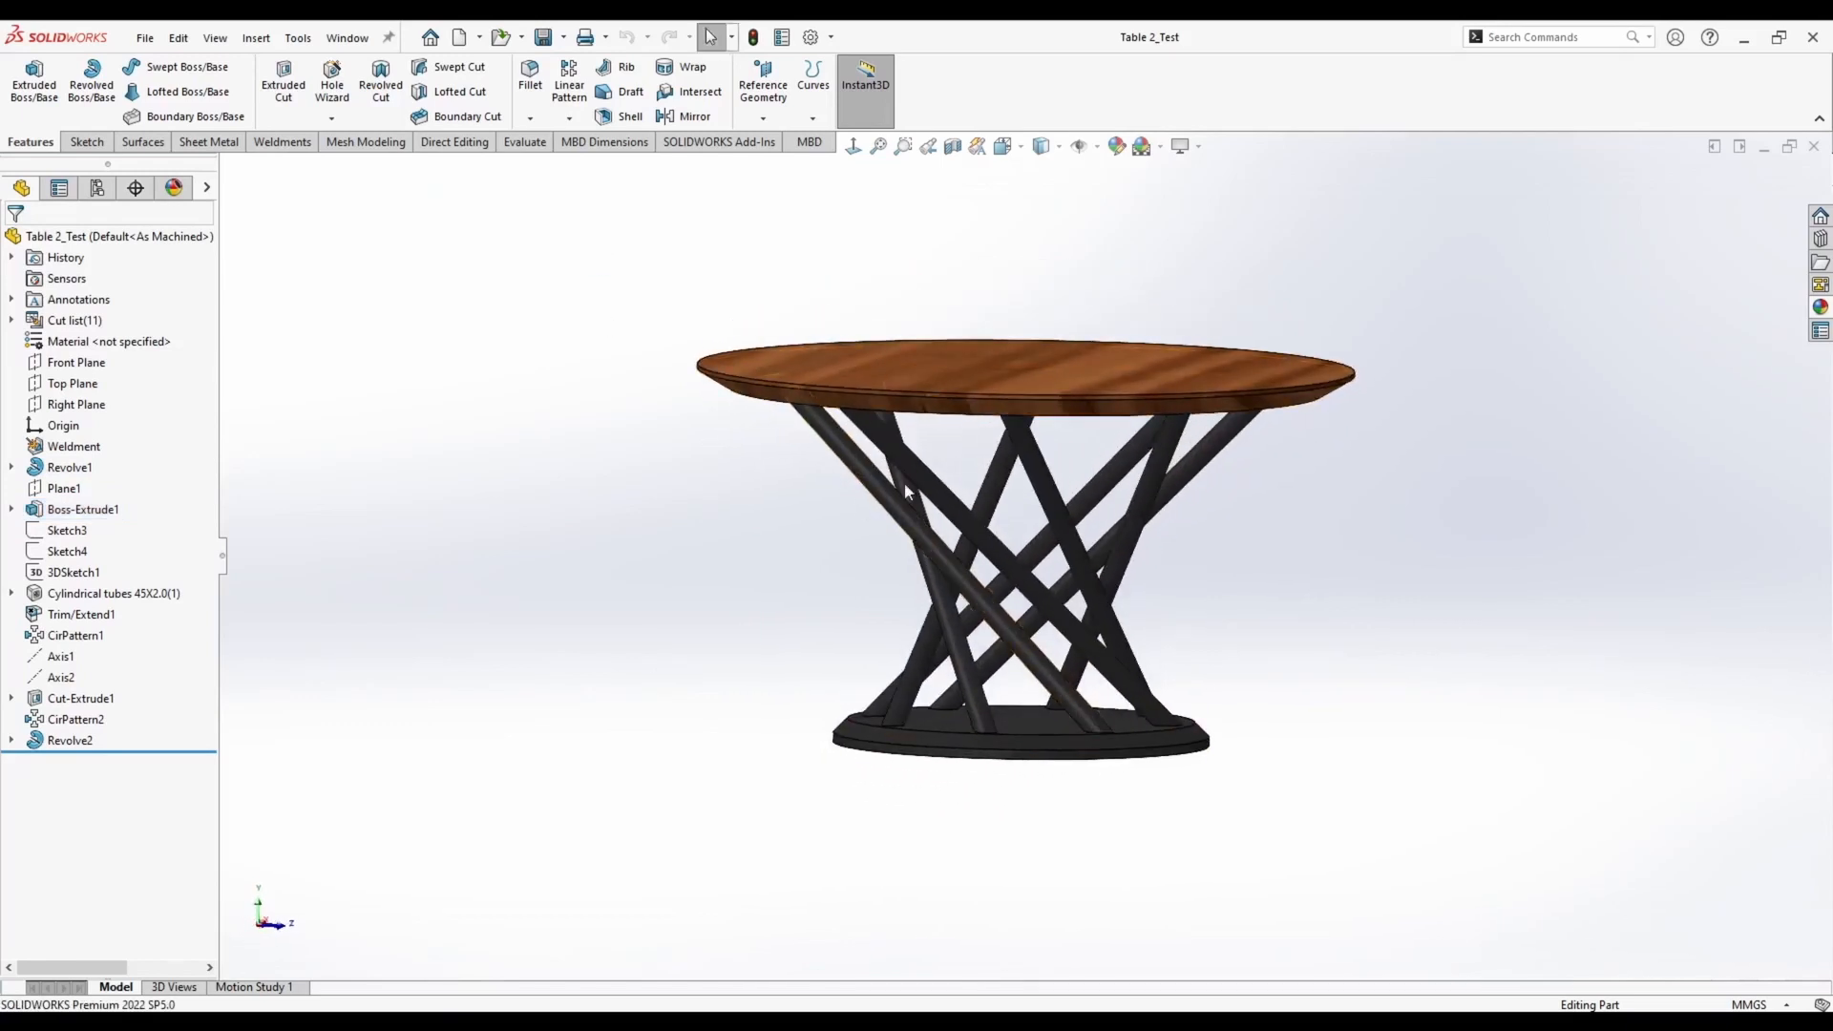
middle_drag(905, 488, 725, 534)
click(937, 395)
click(680, 543)
Create a new part and sketch a closed profile on the Front Plane from the origin, about 113 by 20 mm, with a sloped upper outer corner
click(462, 40)
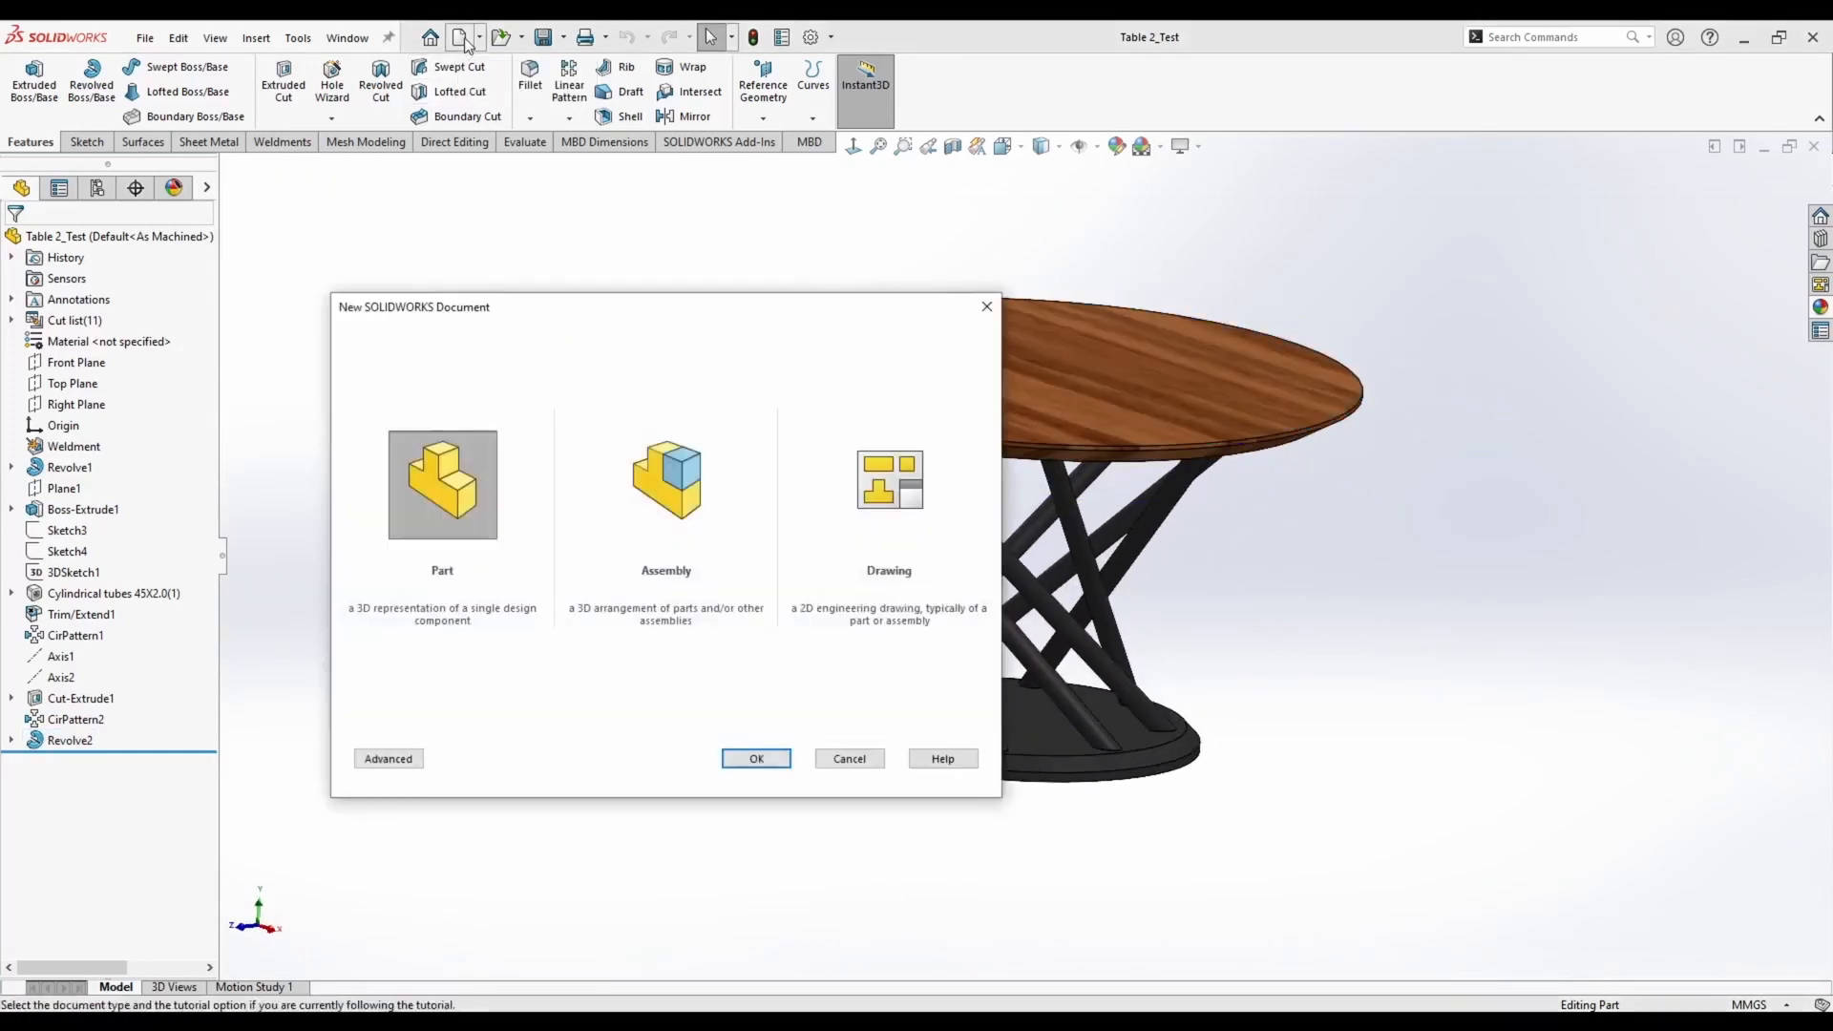
click(772, 749)
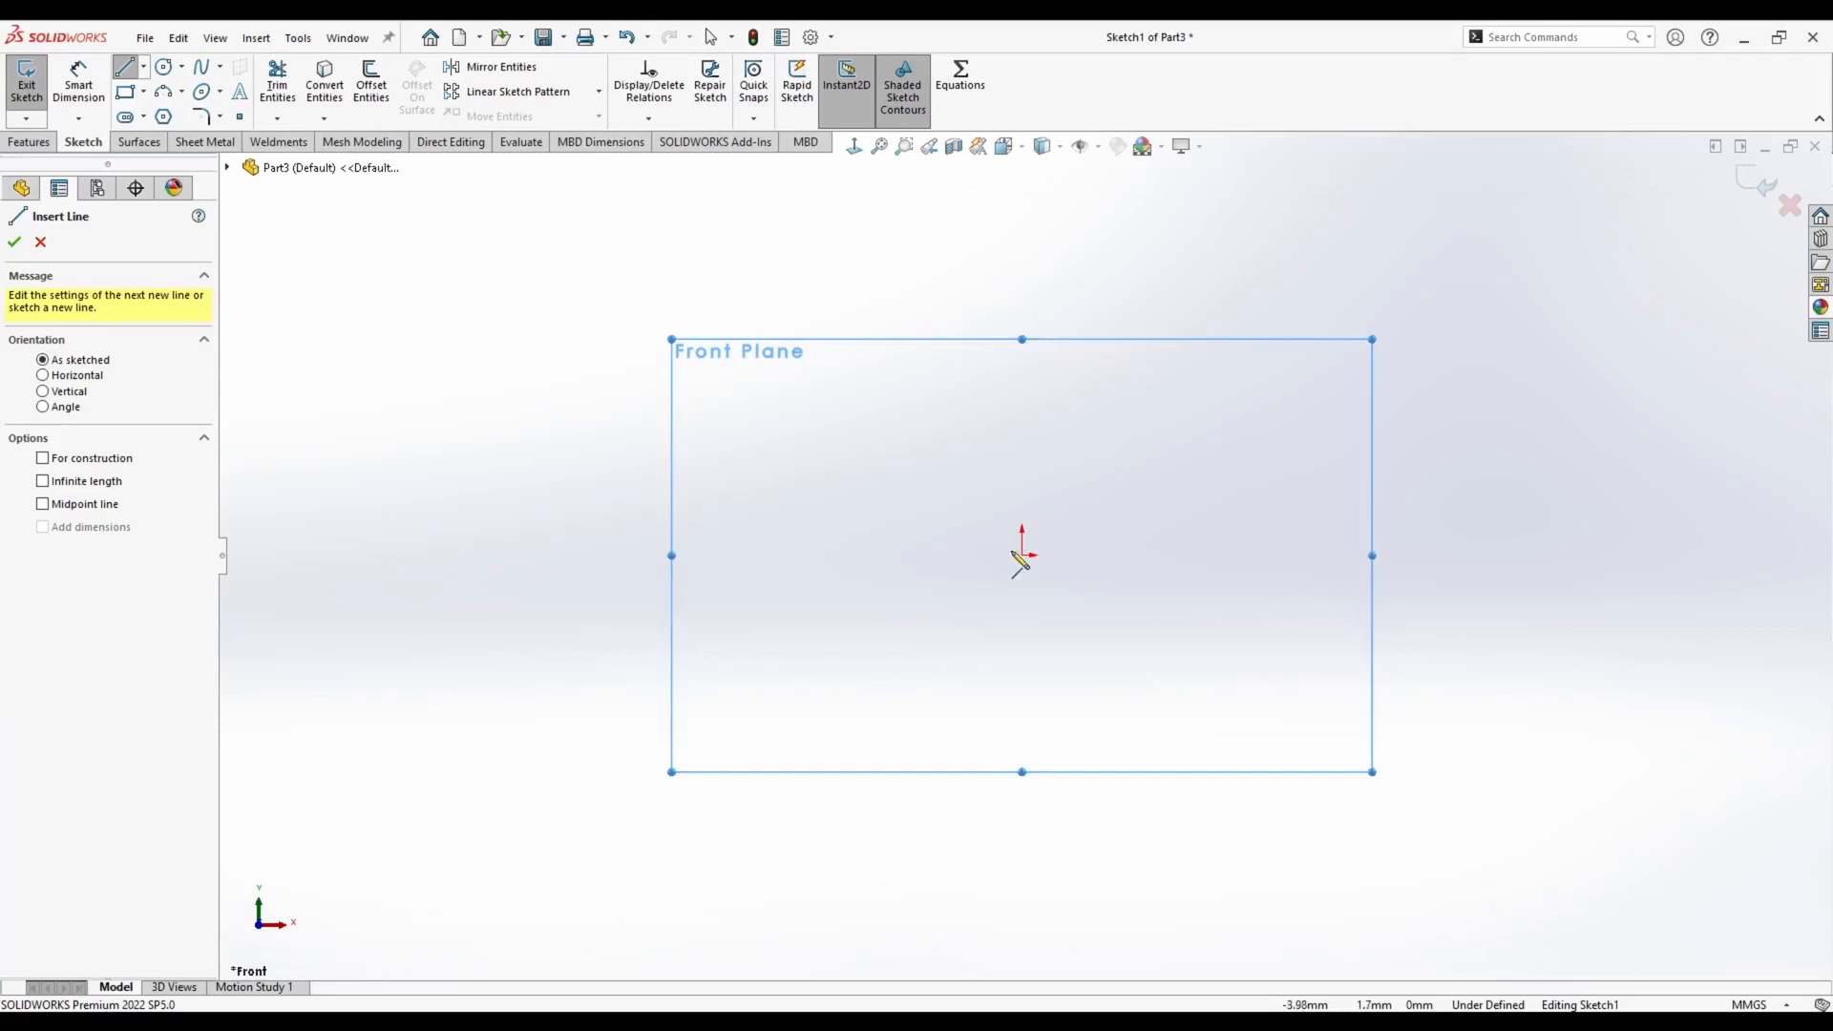
click(1022, 555)
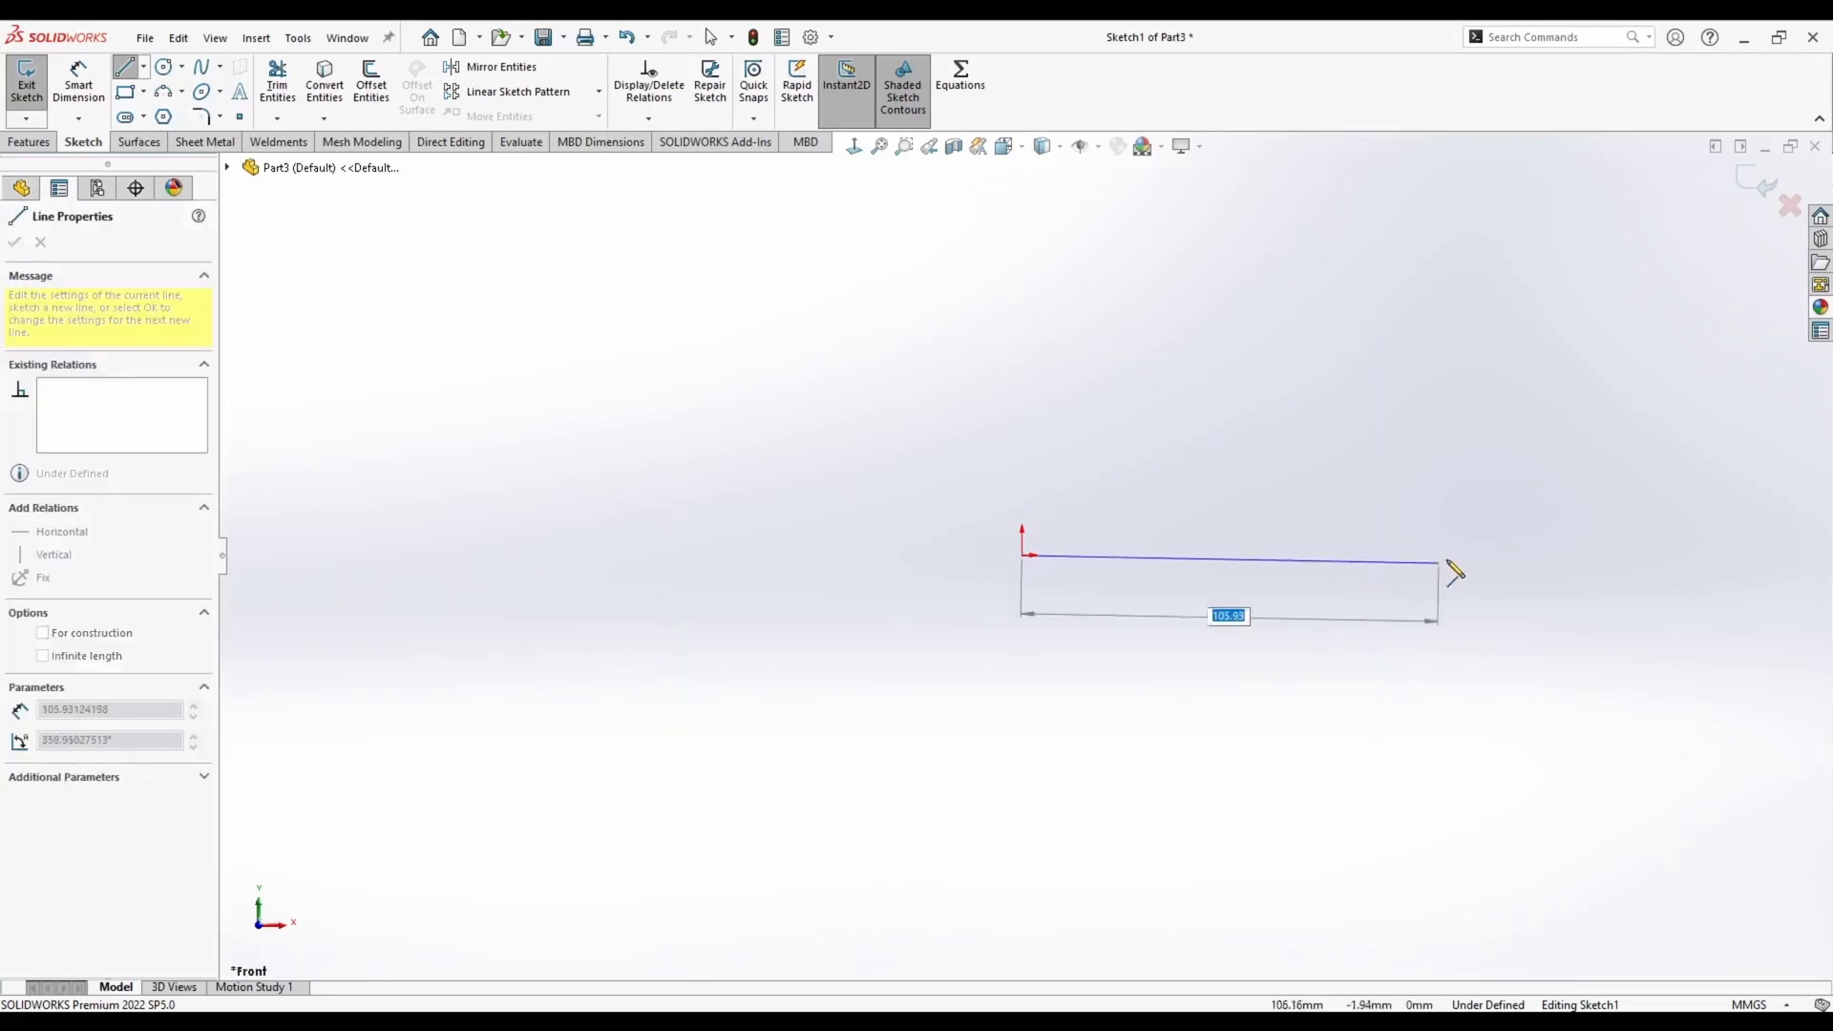
click(1468, 555)
click(1469, 522)
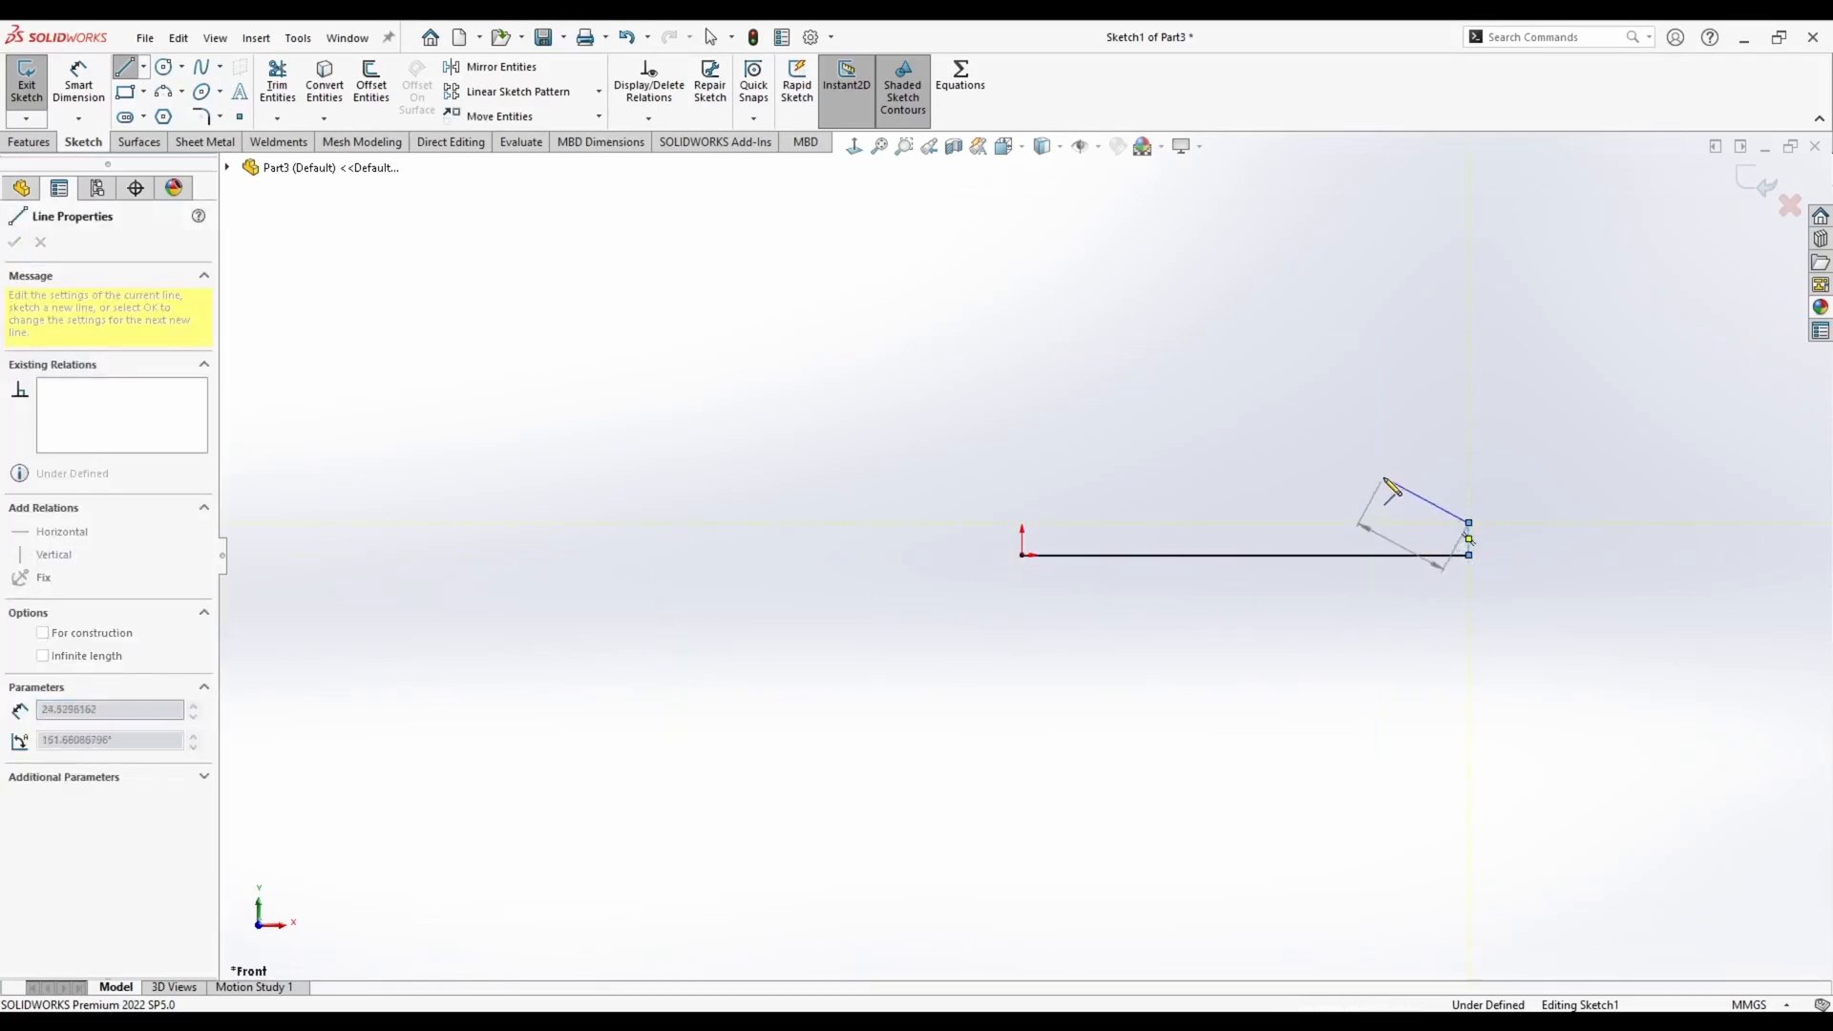
click(1022, 477)
click(1022, 555)
right_drag(896, 655, 897, 570)
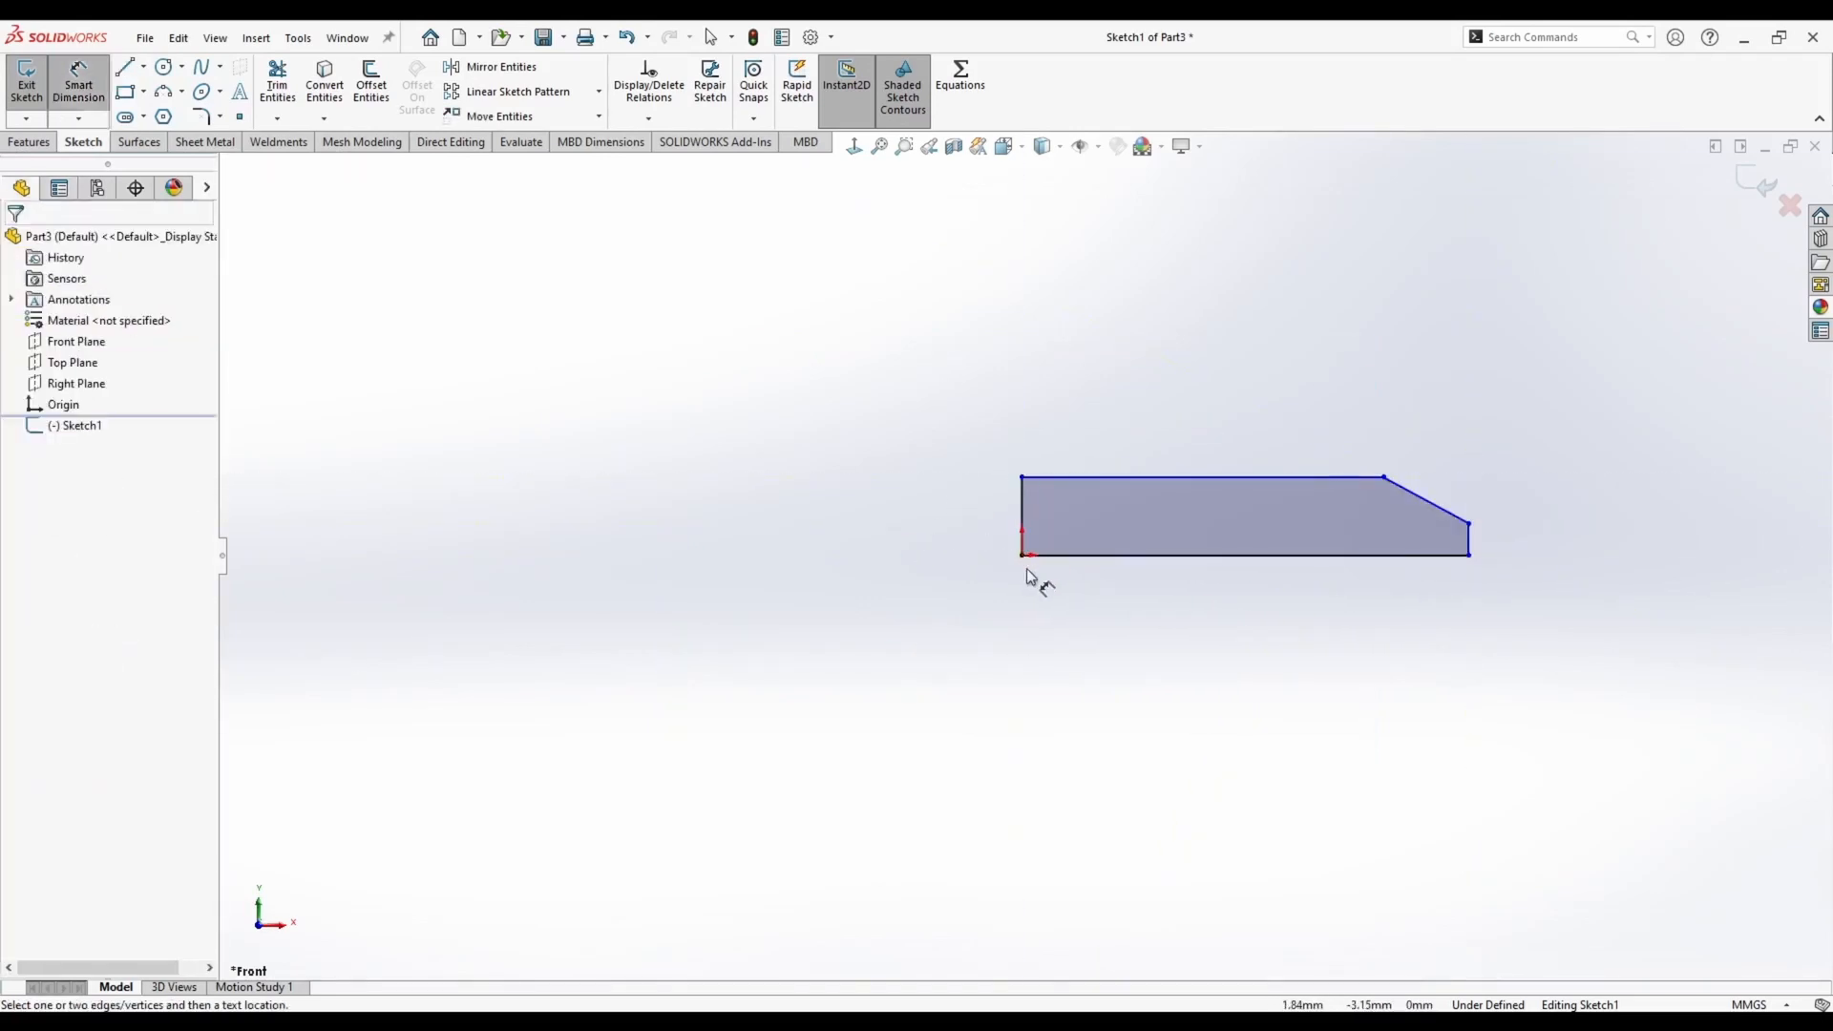
Draw a 10 mm vertical centerline downward from the origin
click(144, 68)
click(158, 113)
click(1022, 555)
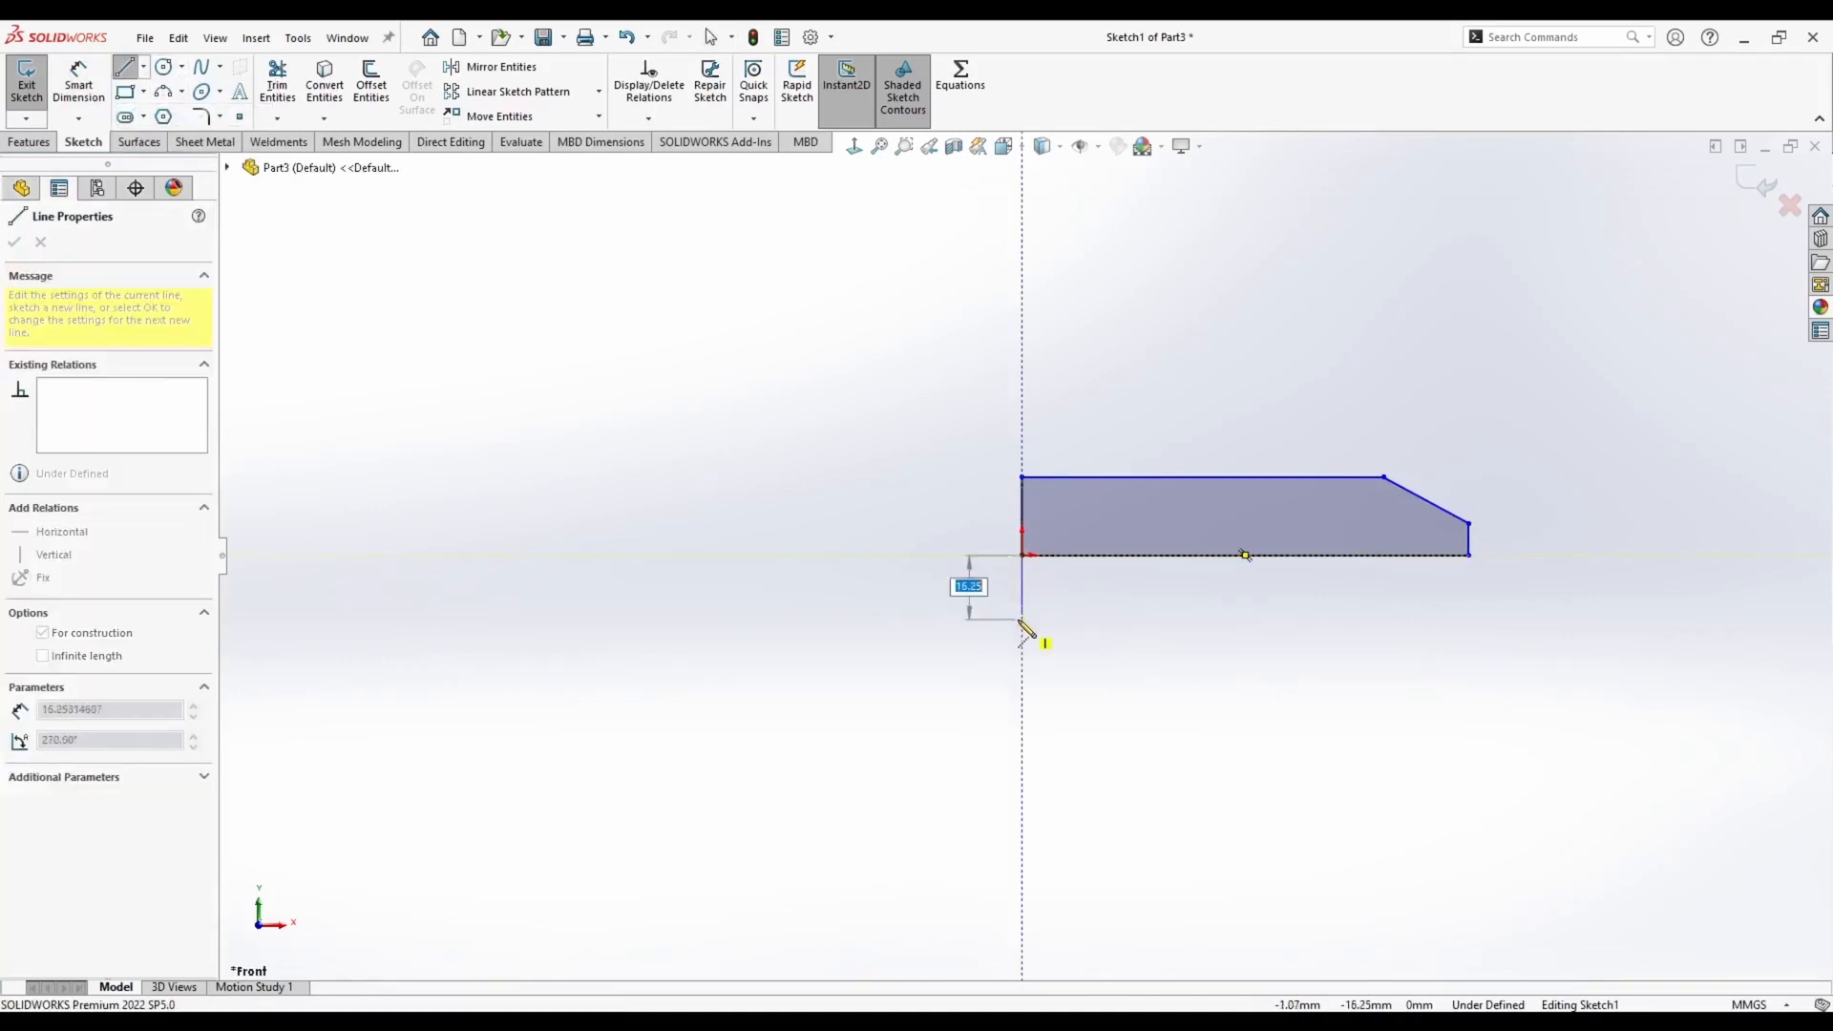
text(10)
key(Return)
key(Escape)
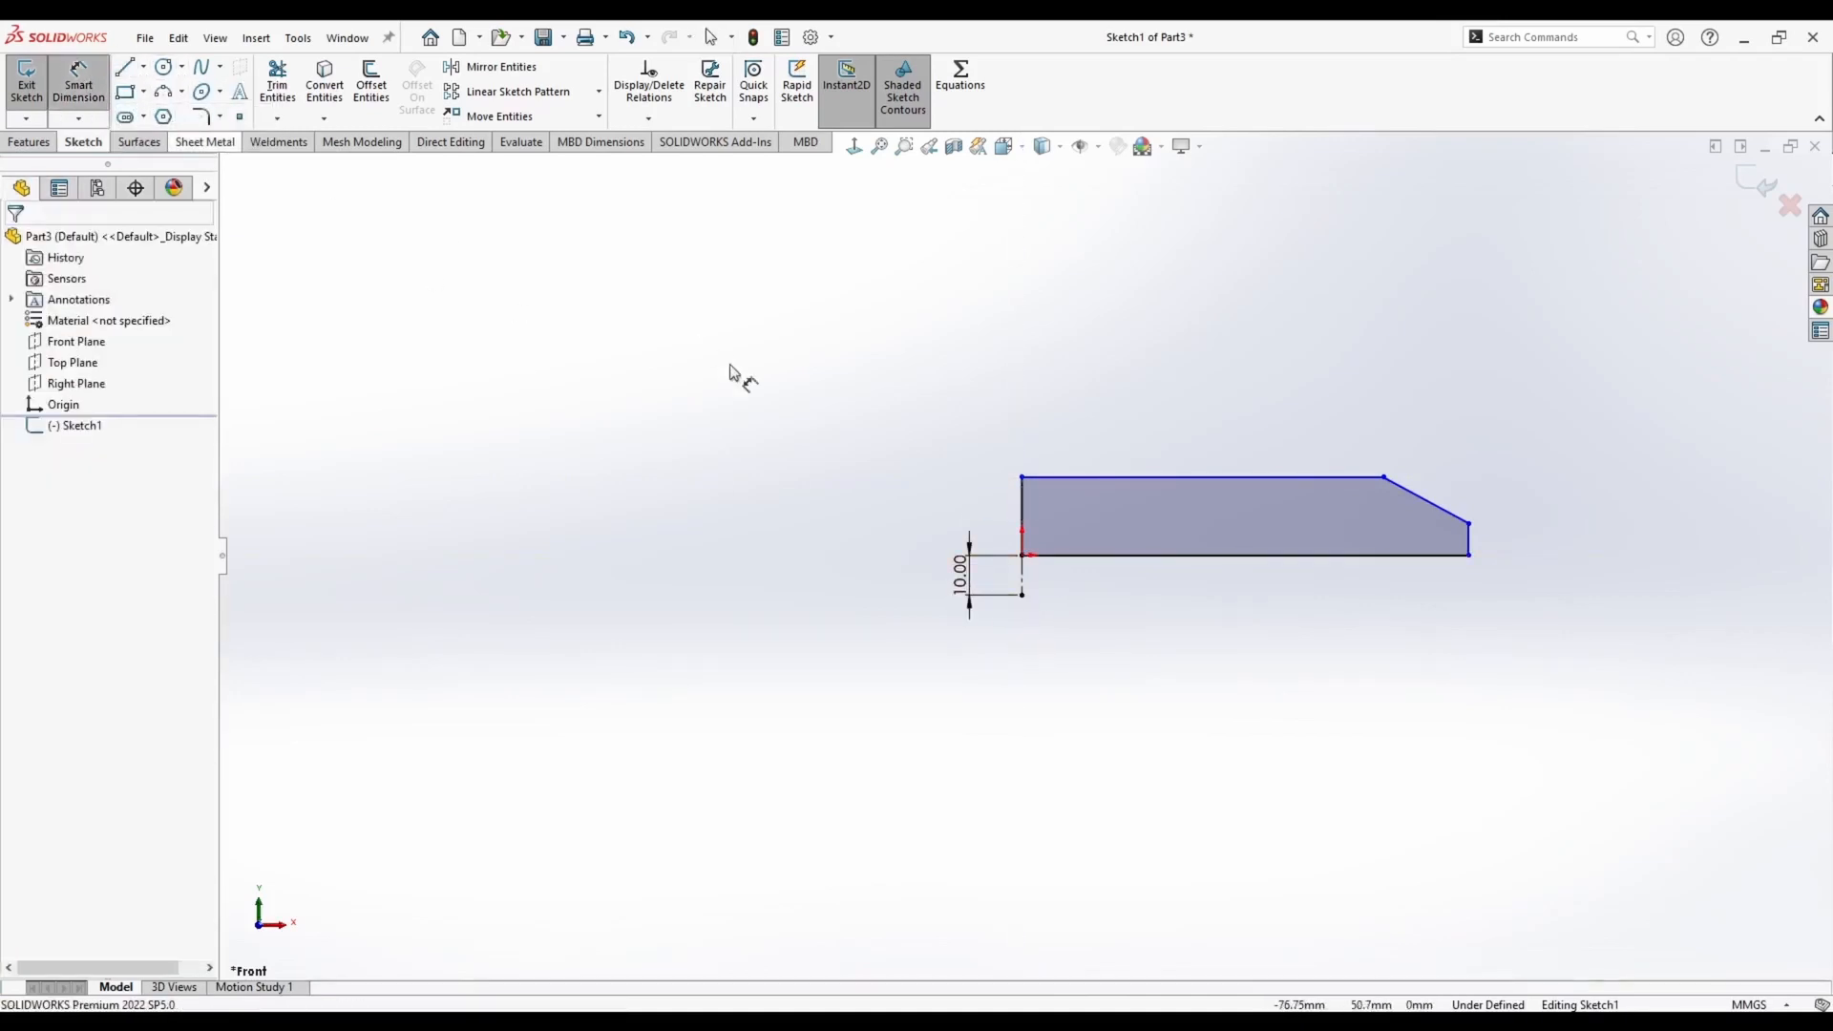
Dimension the profile's vertical edge at the origin to 50 mm
click(1026, 518)
click(819, 458)
text(50)
key(Return)
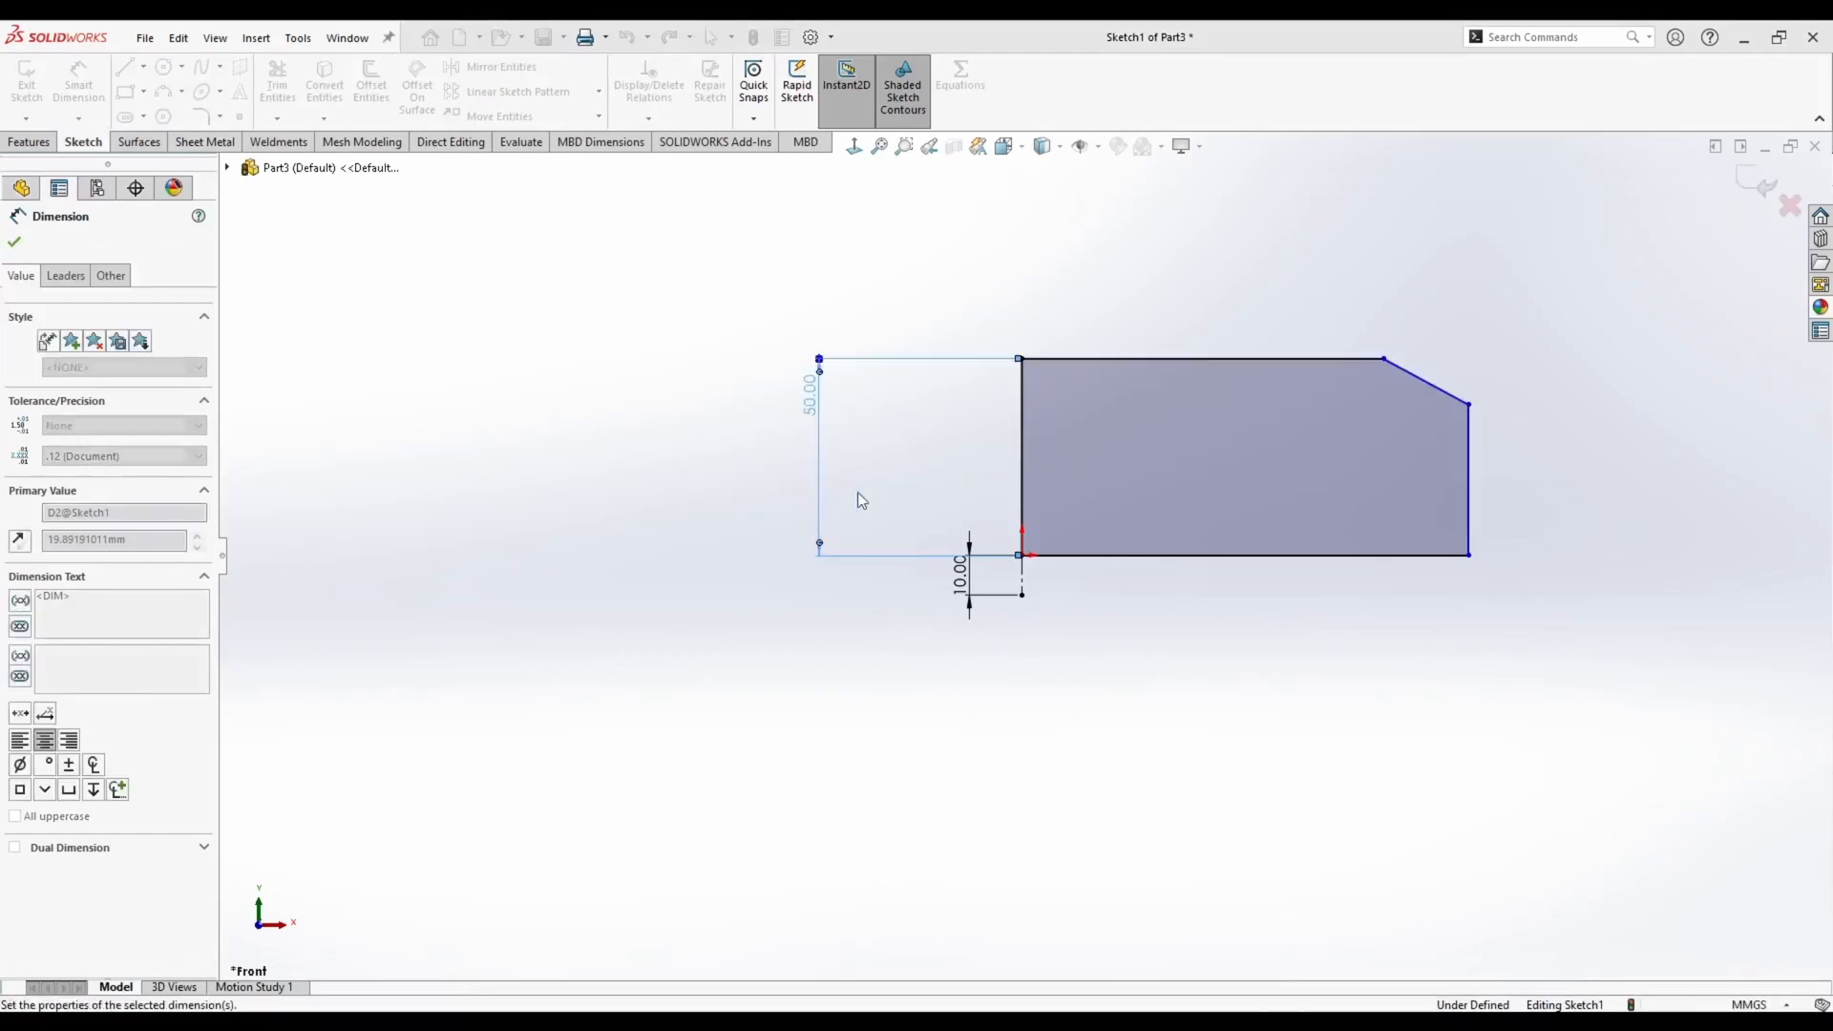
Dimension the profile's outer edge about the centerline as an 800 mm diameter
click(1468, 496)
click(1021, 578)
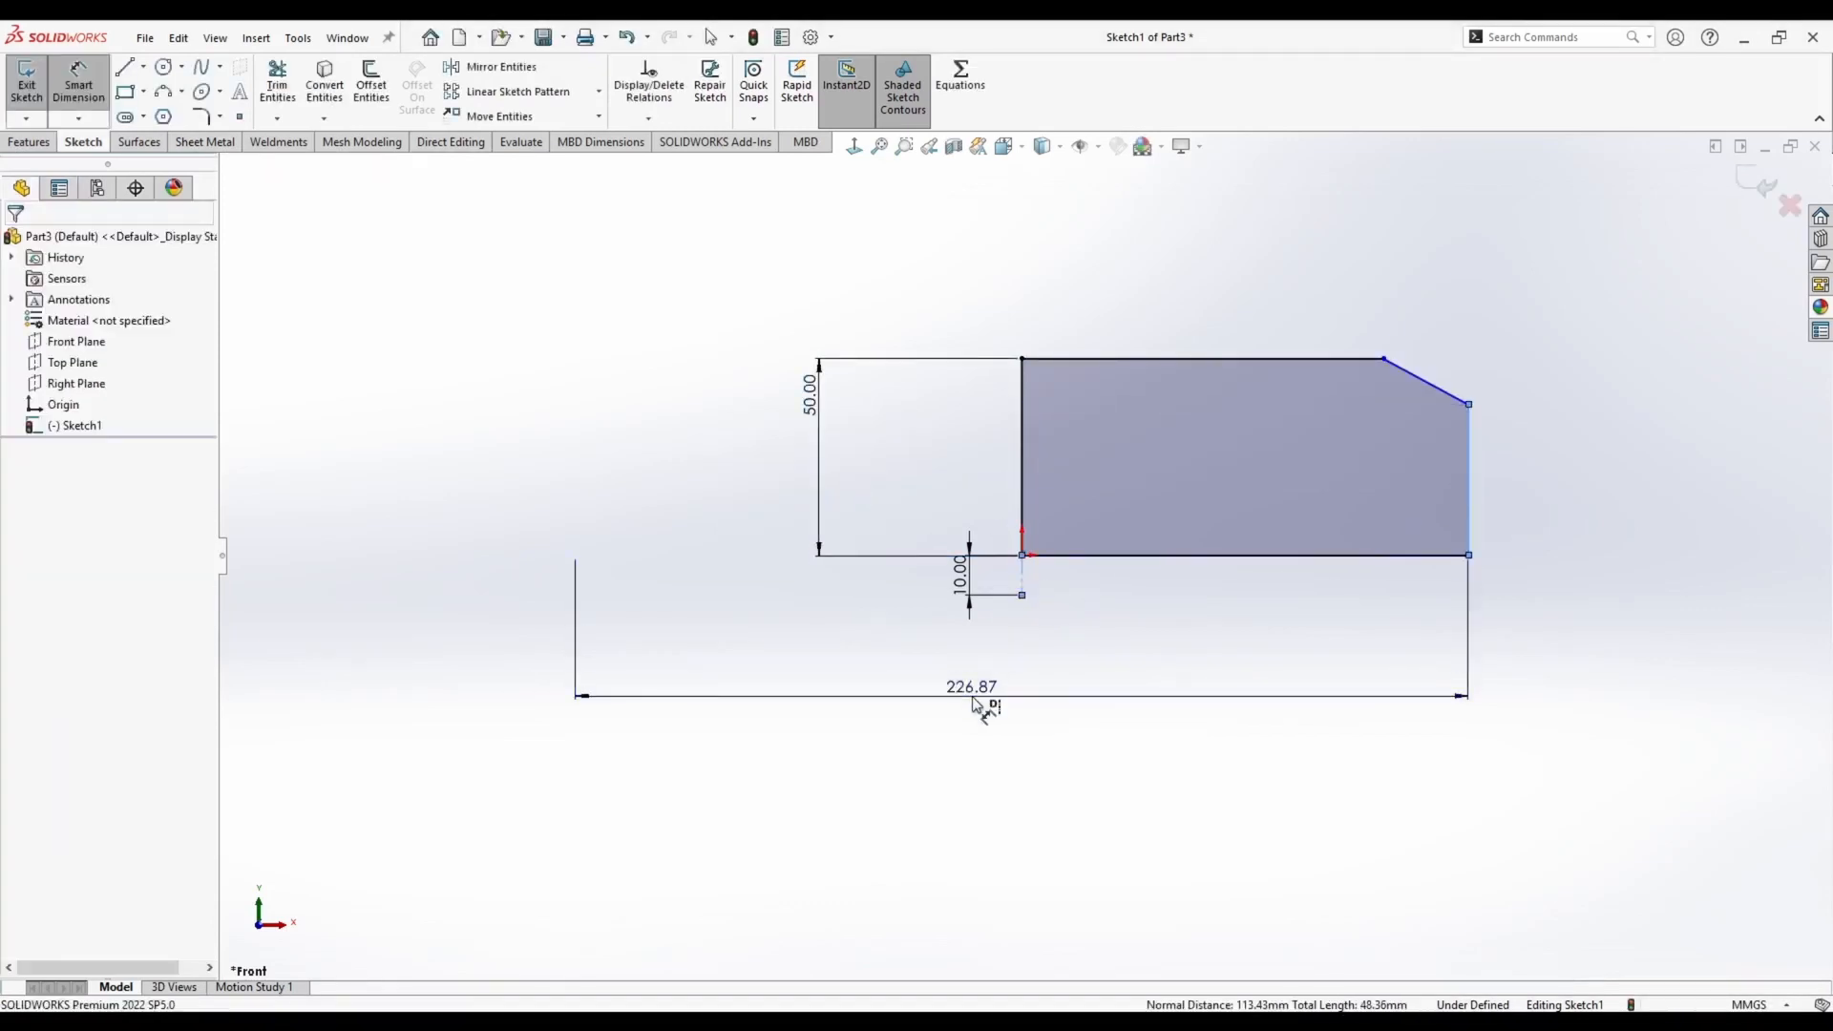
click(976, 705)
text(800)
key(Return)
scroll(1394, 554, up, 3)
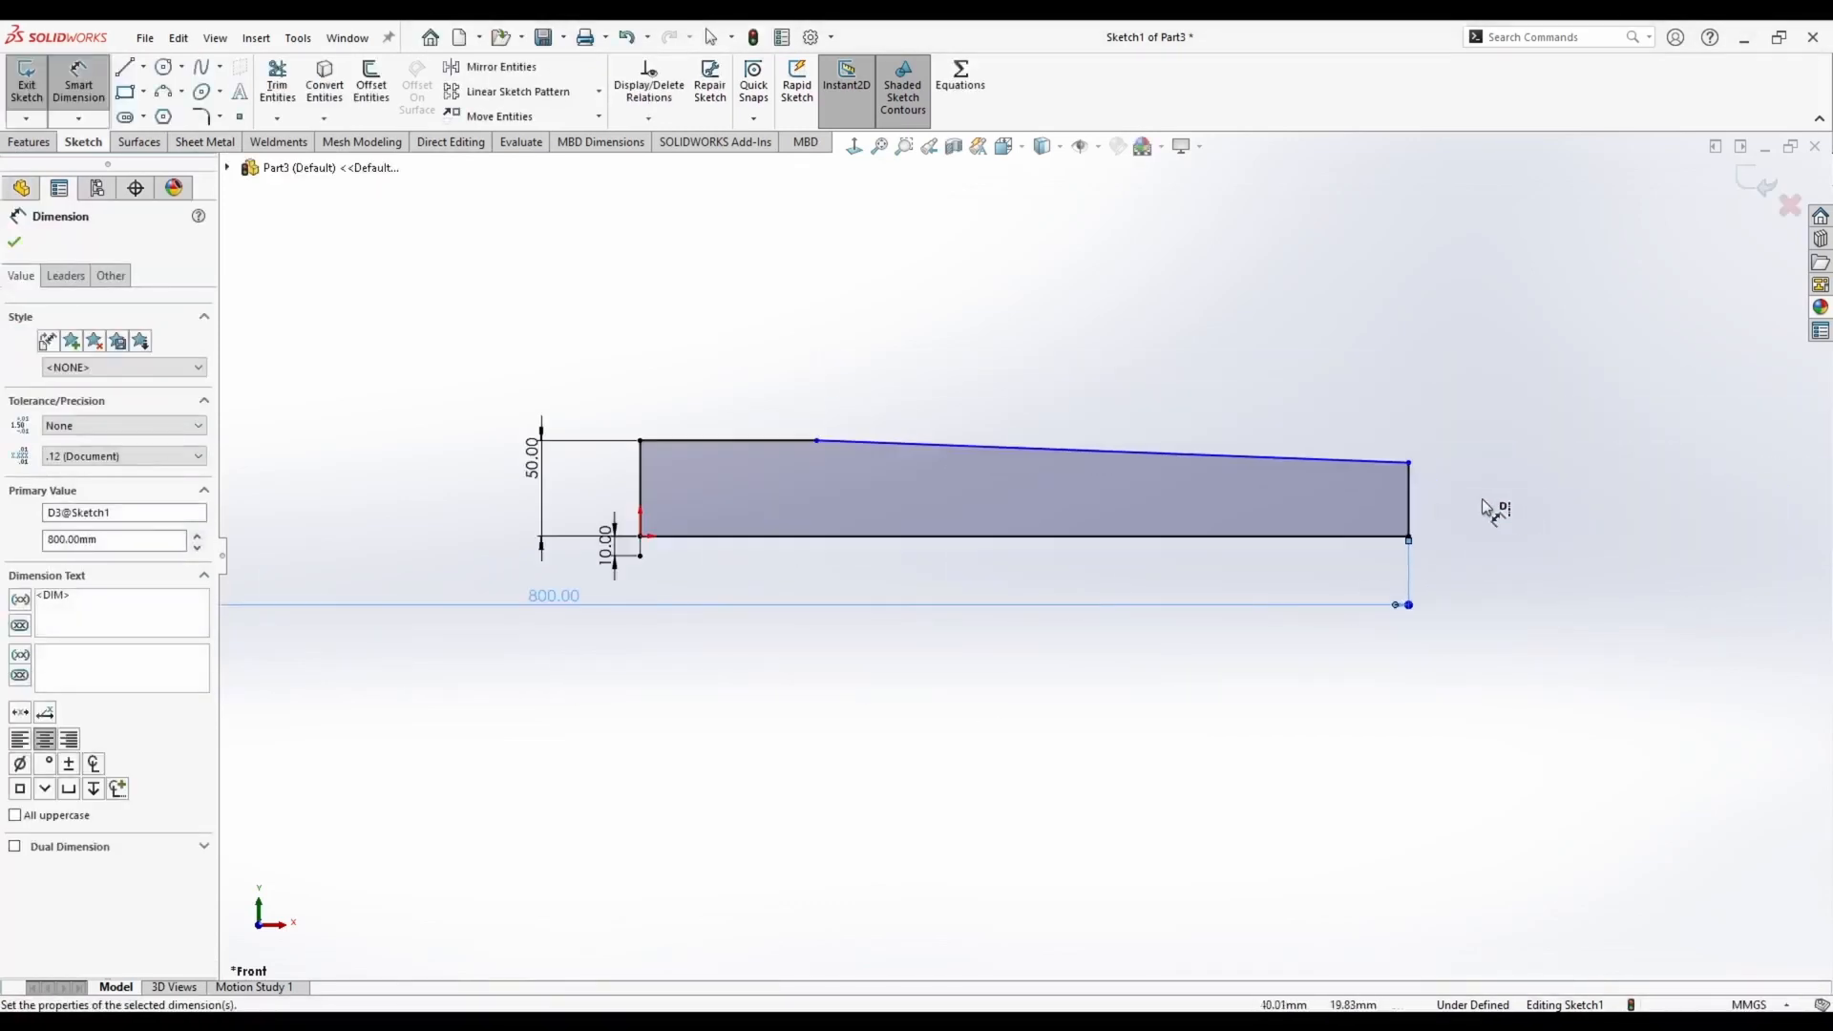
Dimension the profile's short outer vertical edge to 20 mm
click(1413, 491)
click(1456, 521)
text(20)
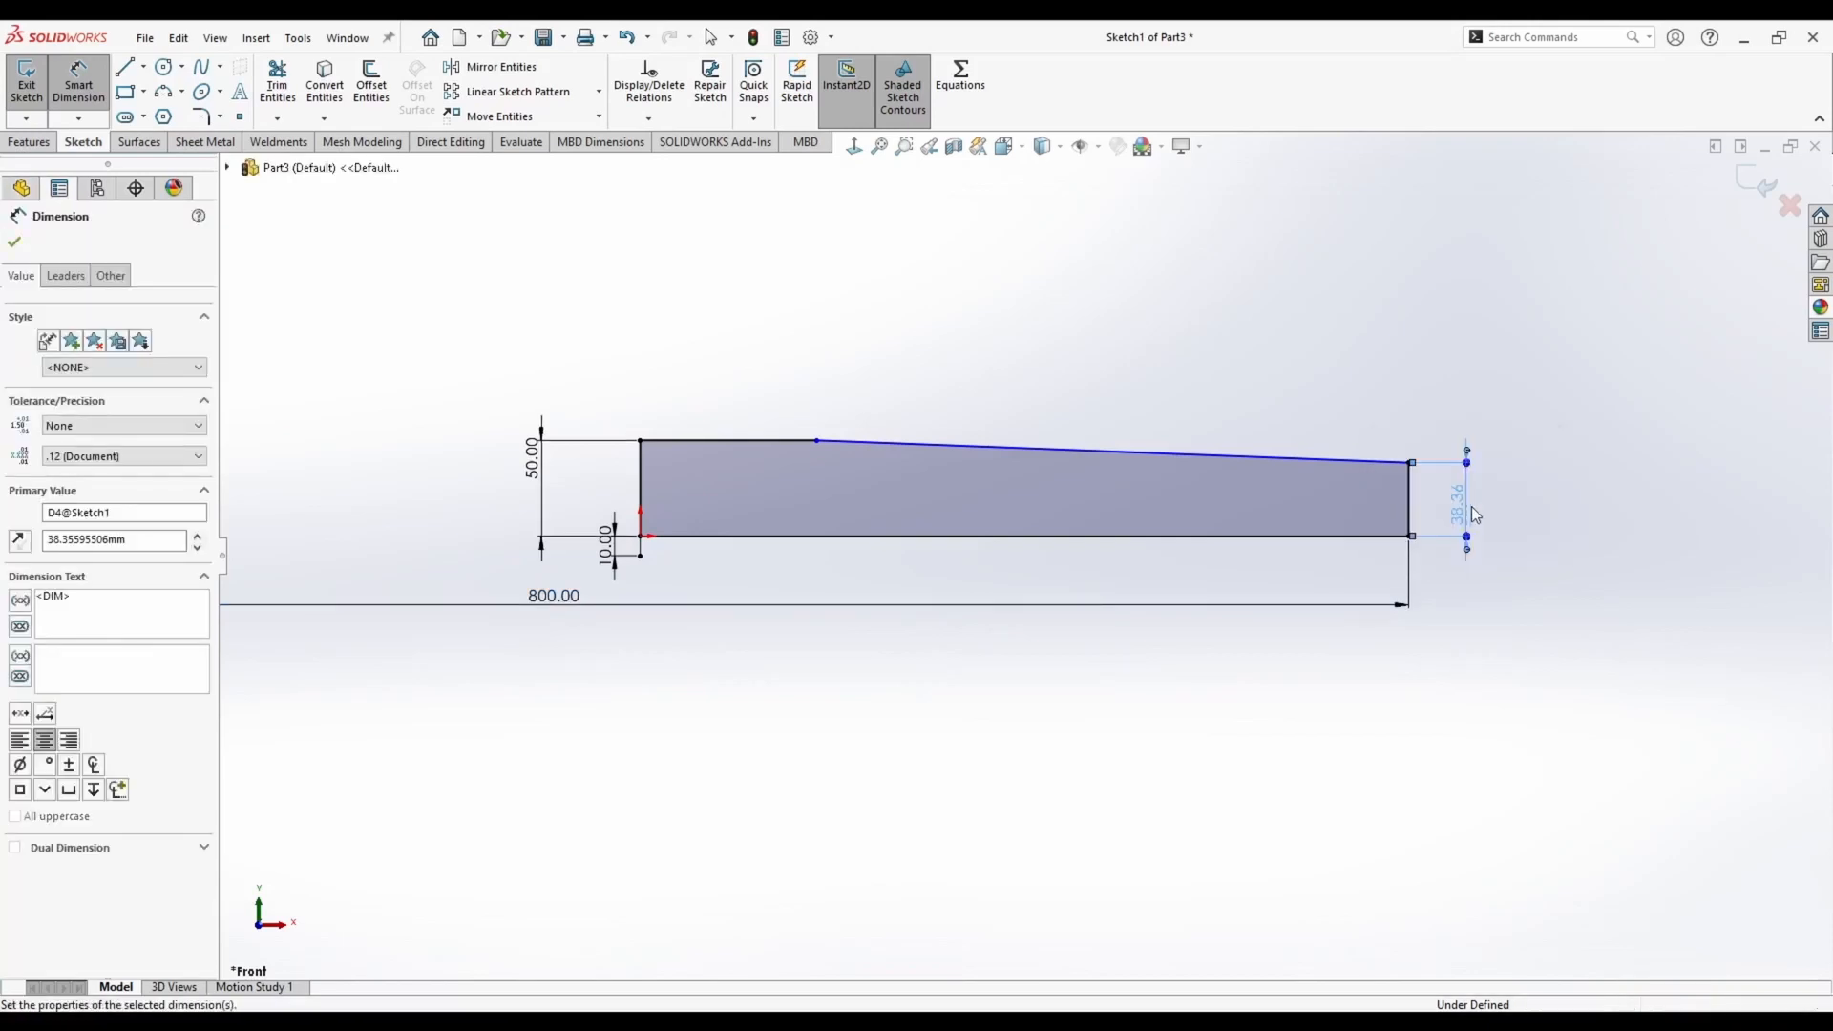
key(Return)
click(1395, 518)
key(Escape)
Set the angle between the profile's upper horizontal edge and the sloped edge to 45 degrees
click(785, 440)
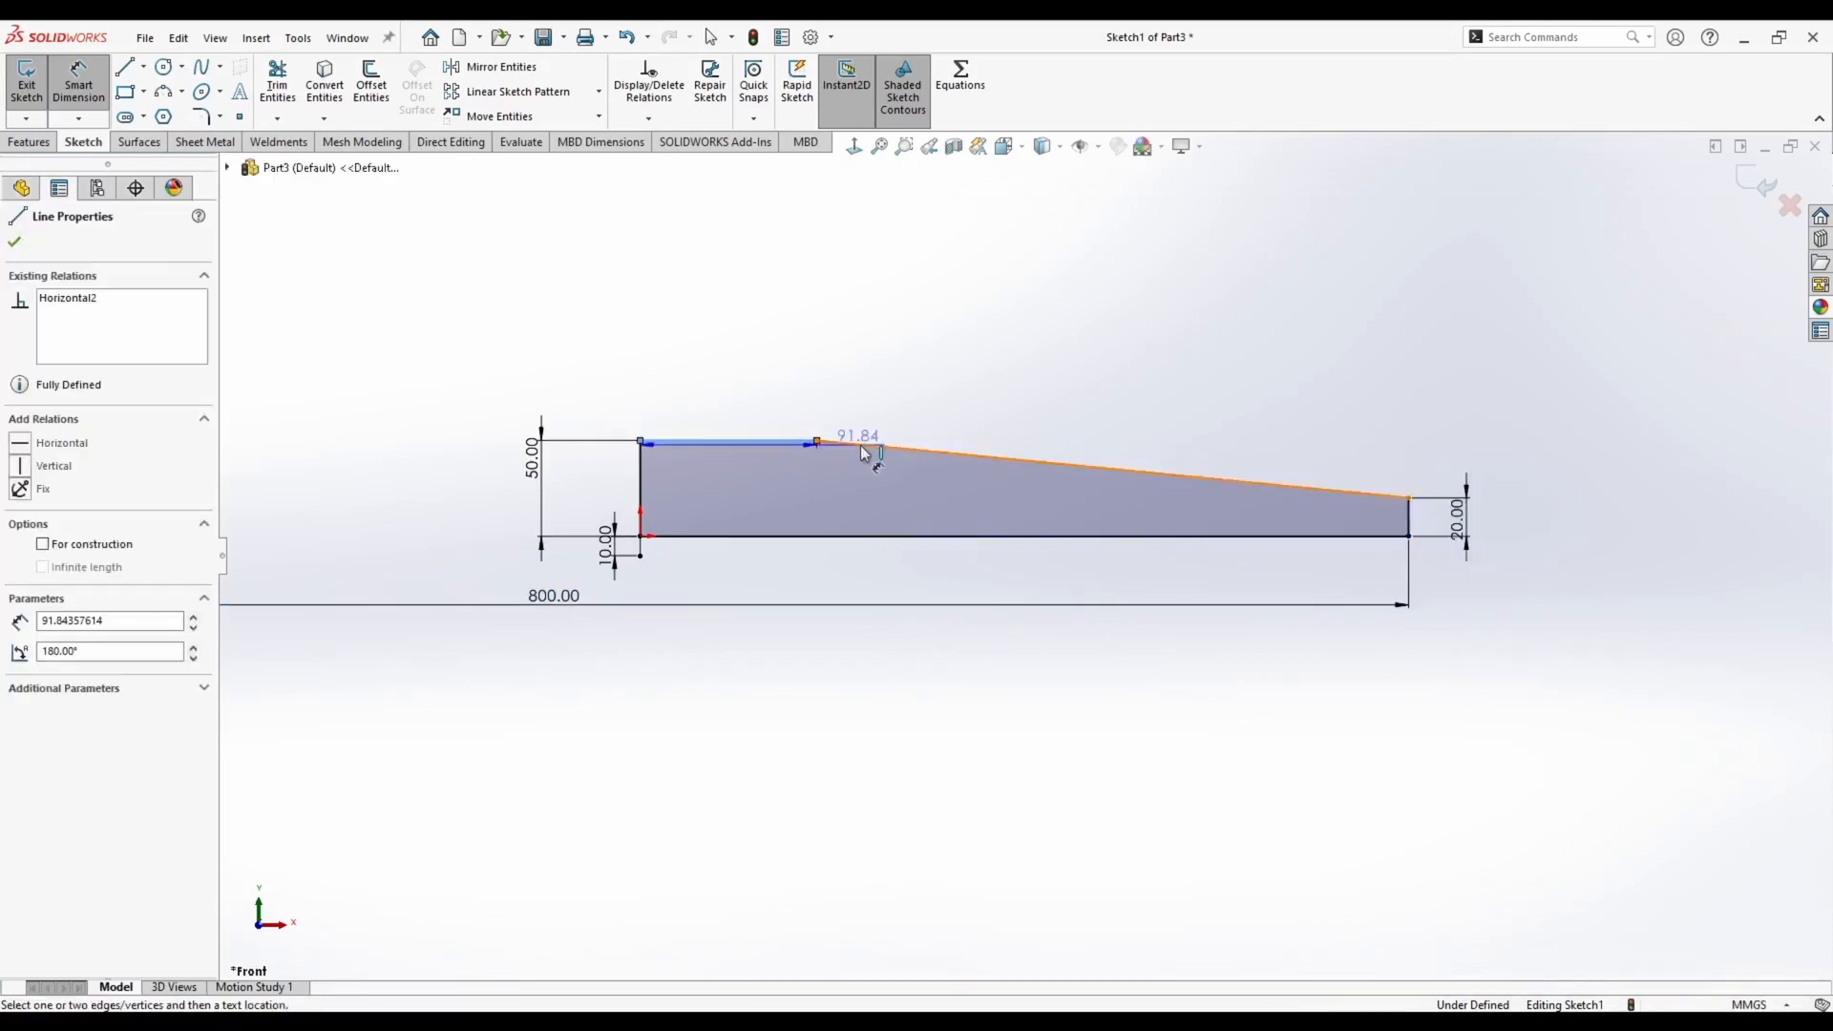
click(1579, 508)
text(45)
key(Return)
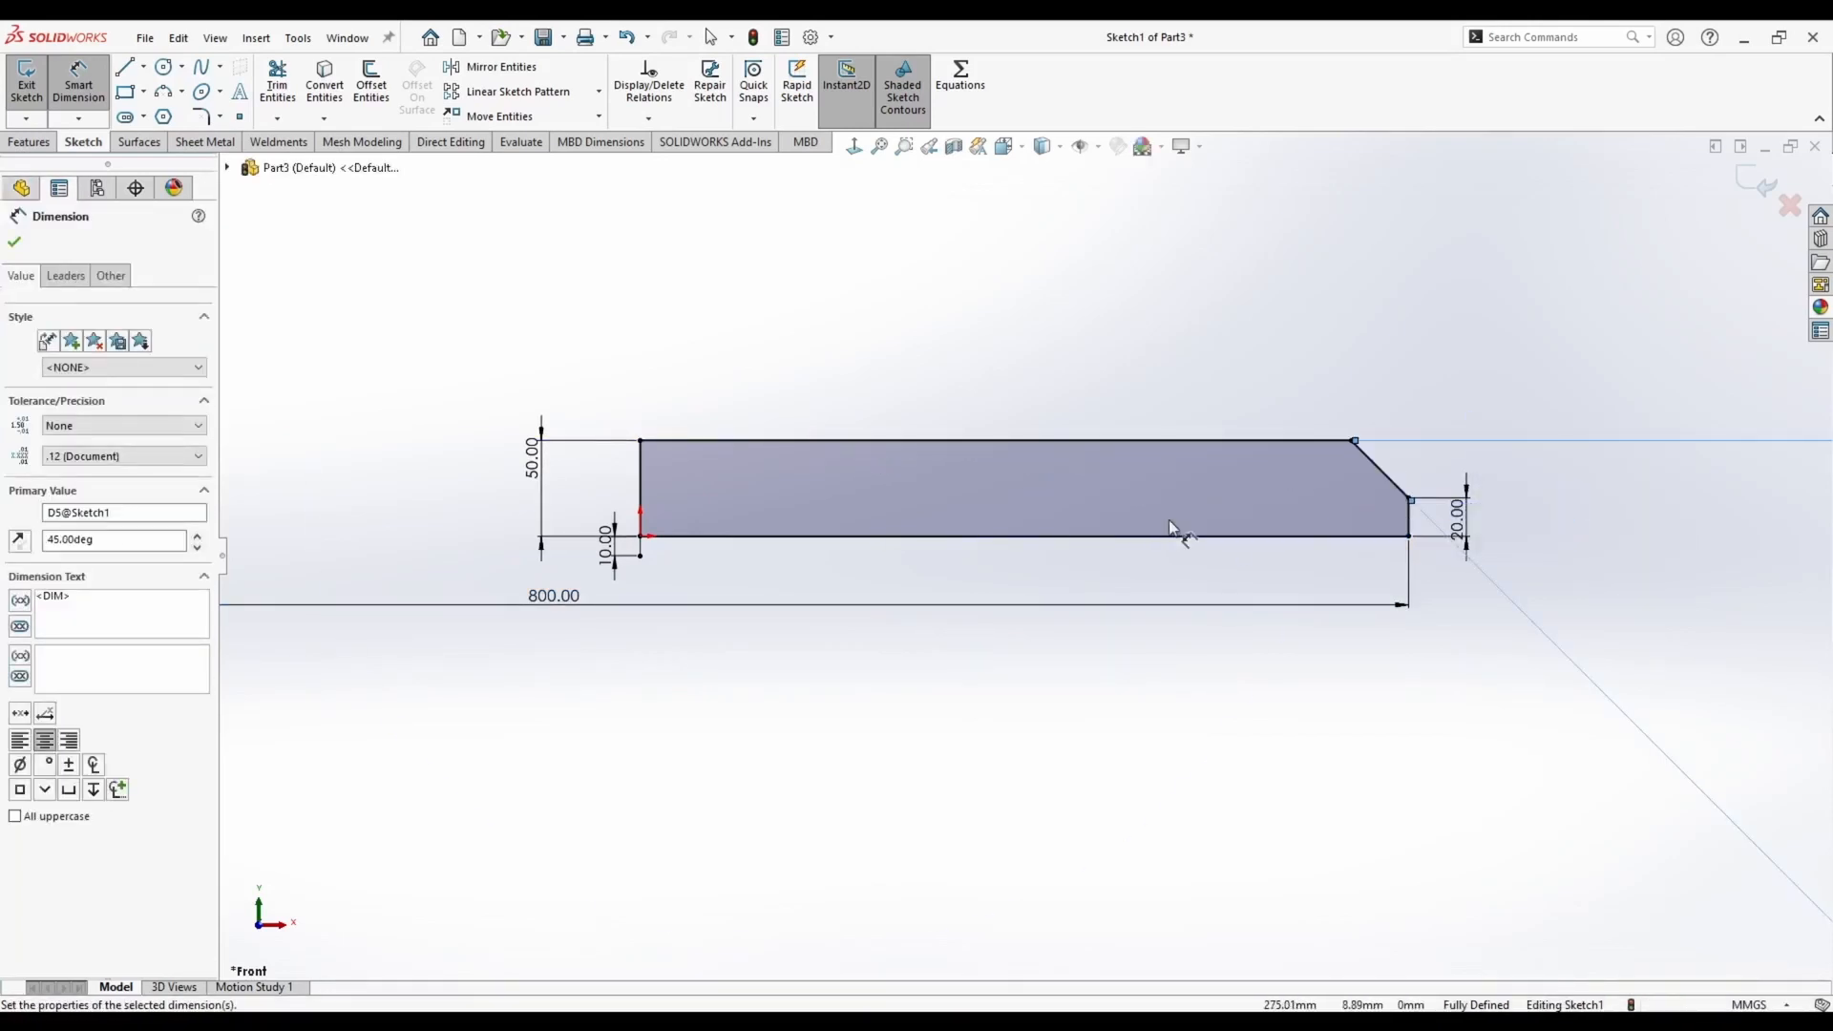
Revolve the closed base profile about the vertical centerline into a solid disc
key(Escape)
click(29, 141)
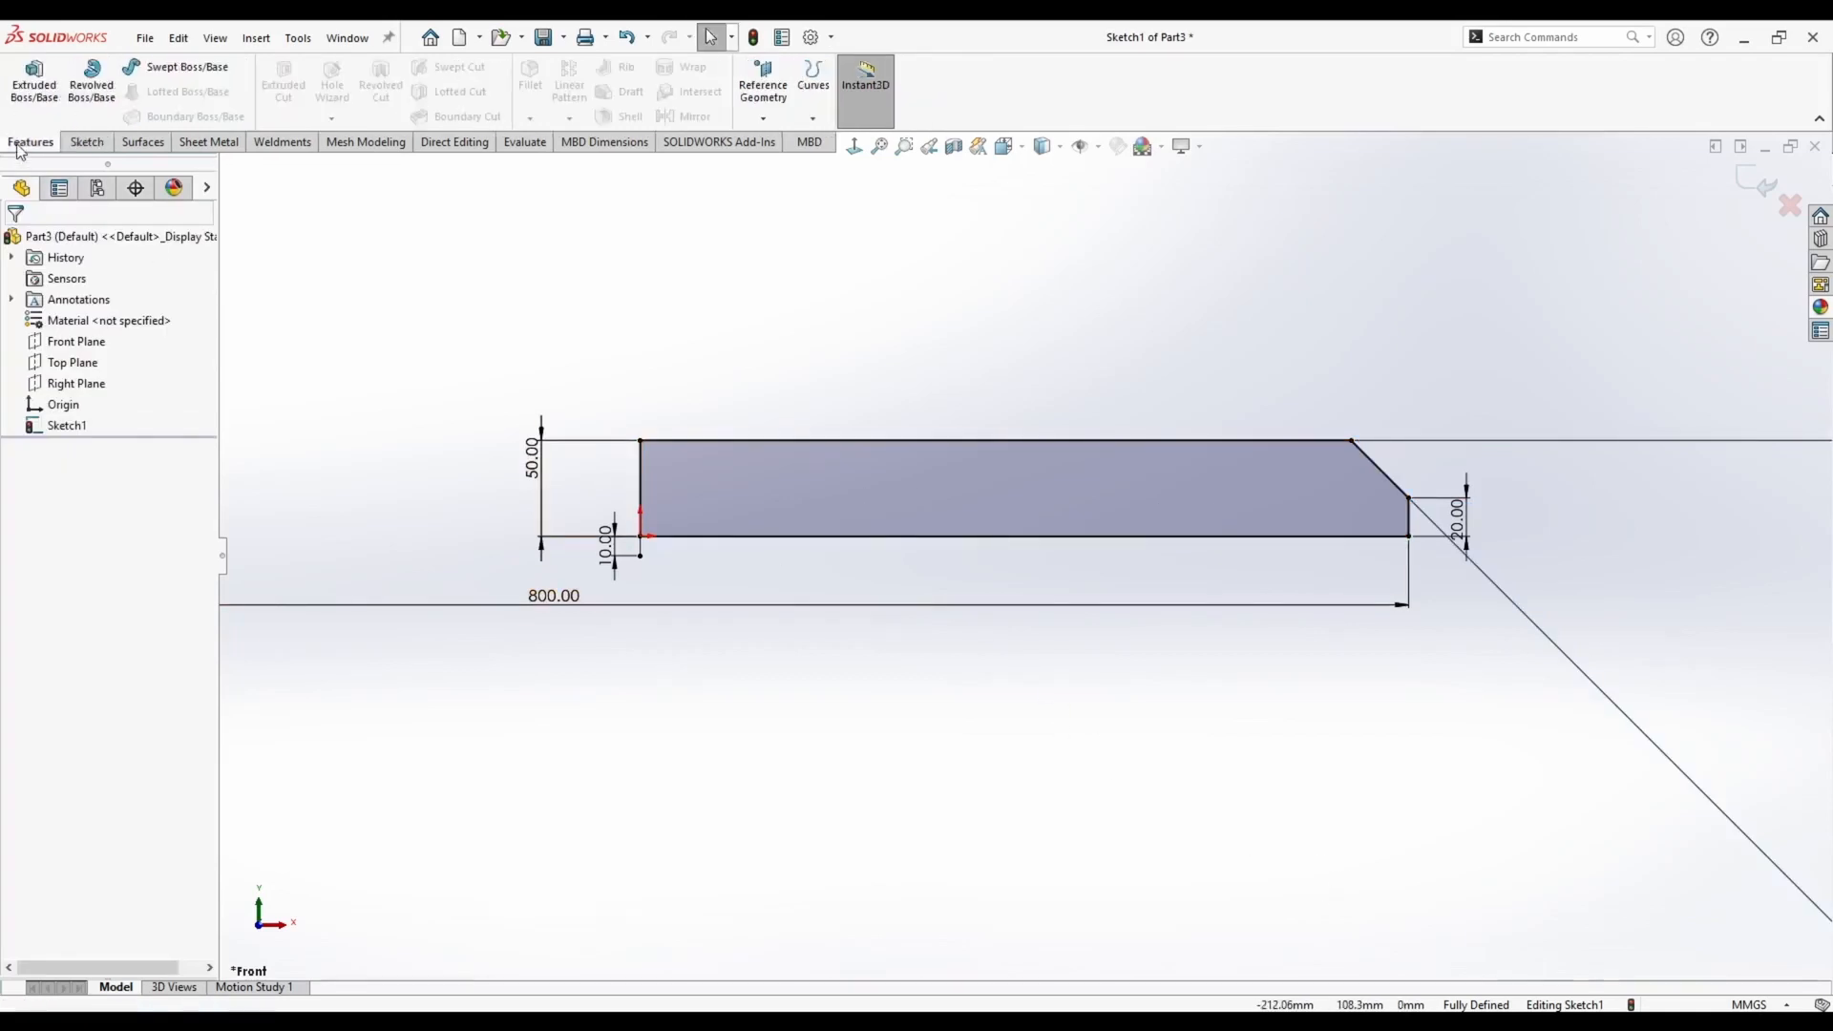
click(92, 84)
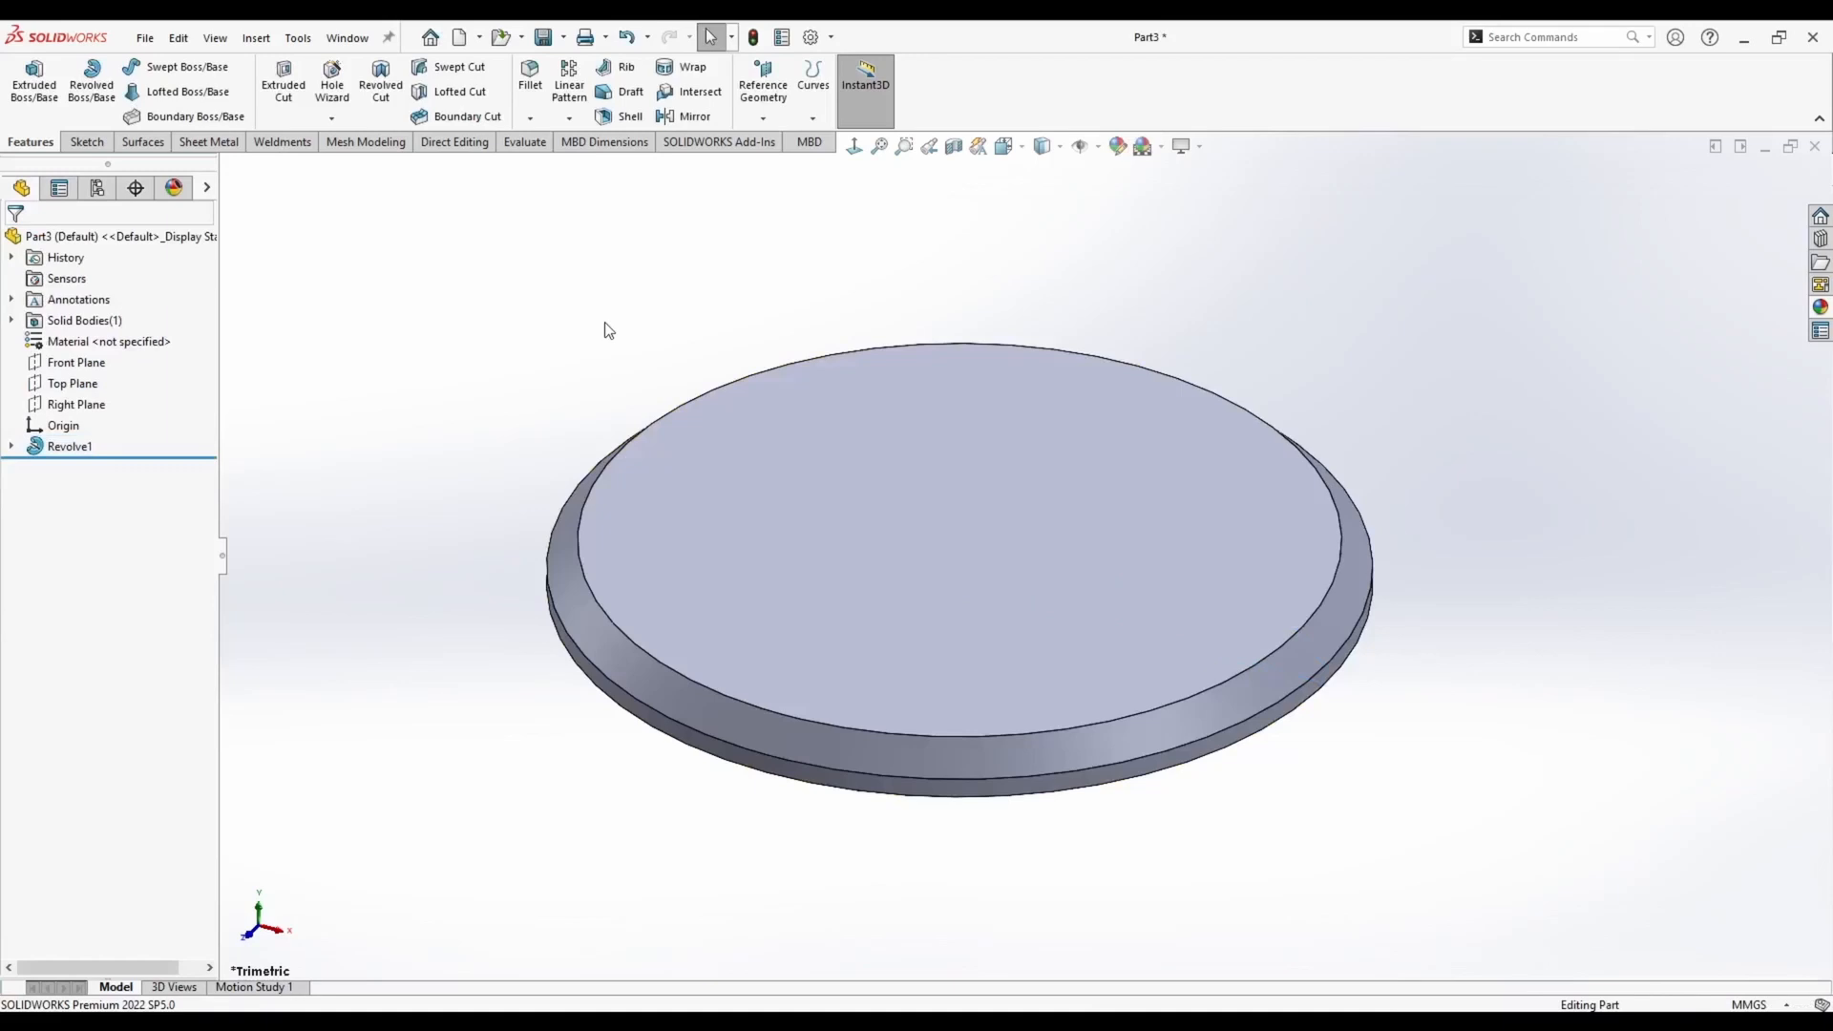
Save the part as Table 2
key(ctrl+s)
text(Table)
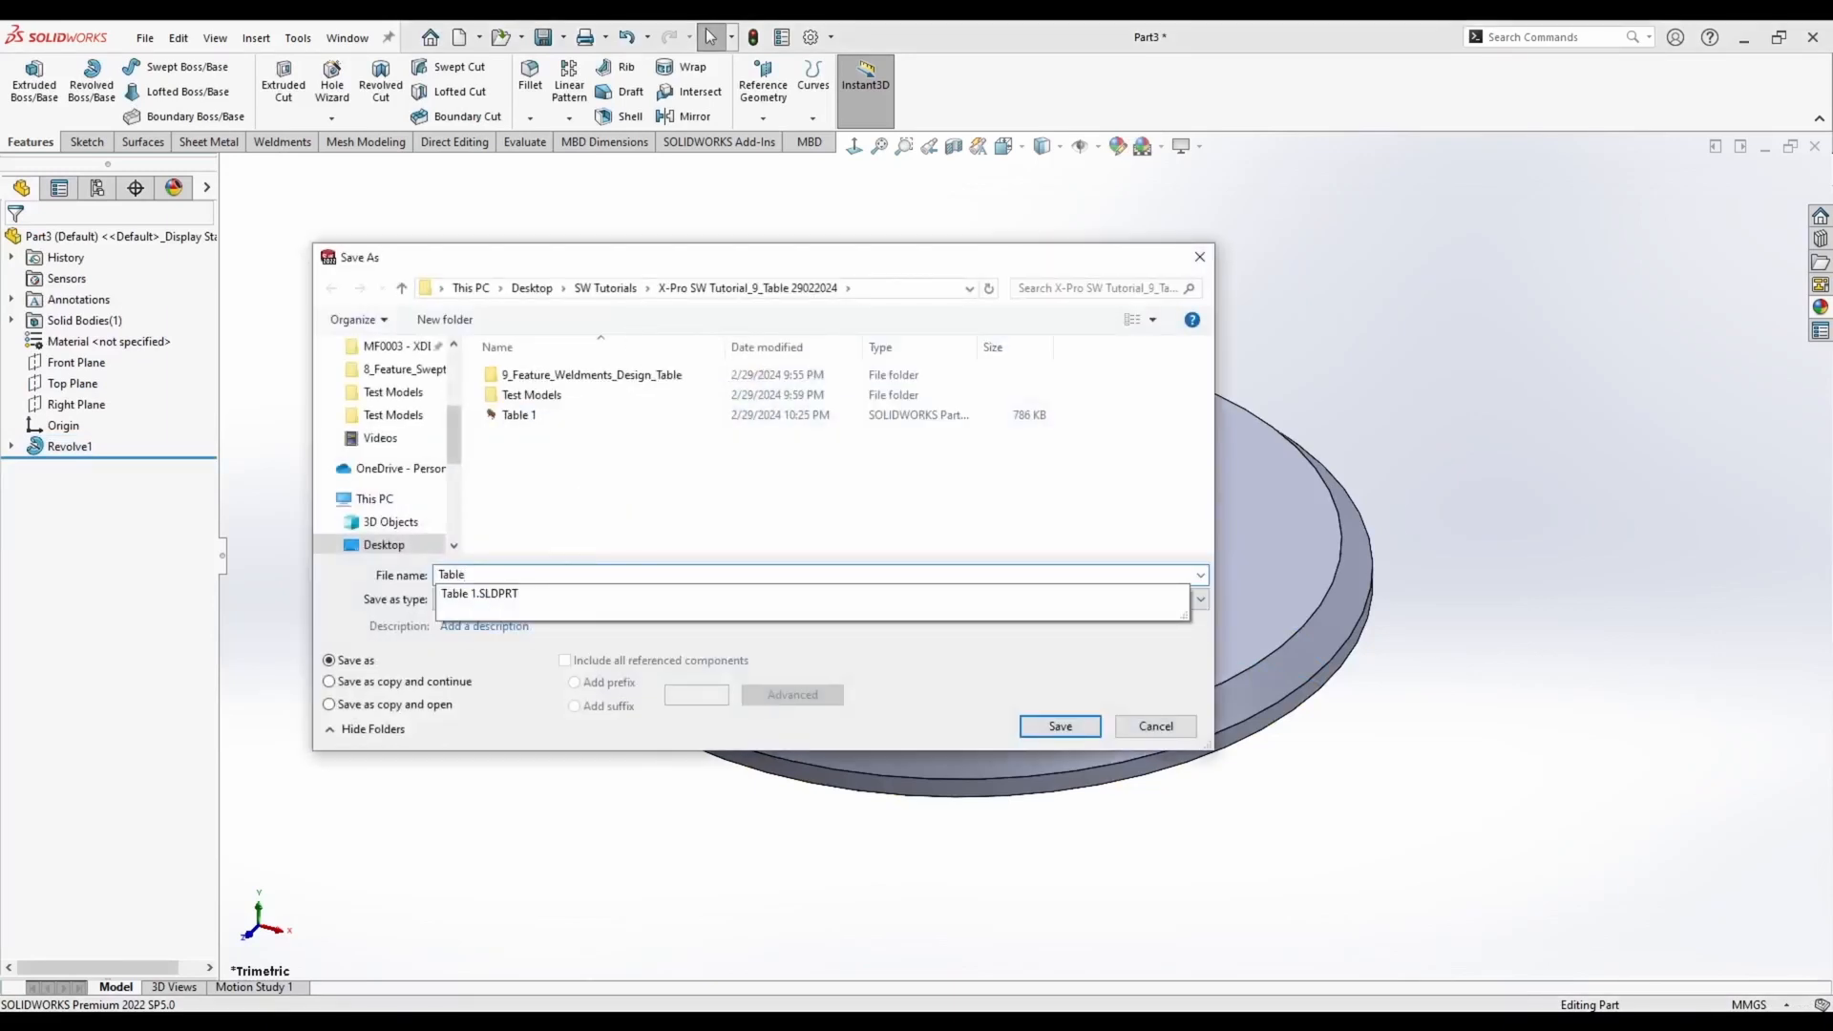
text( 2)
key(Return)
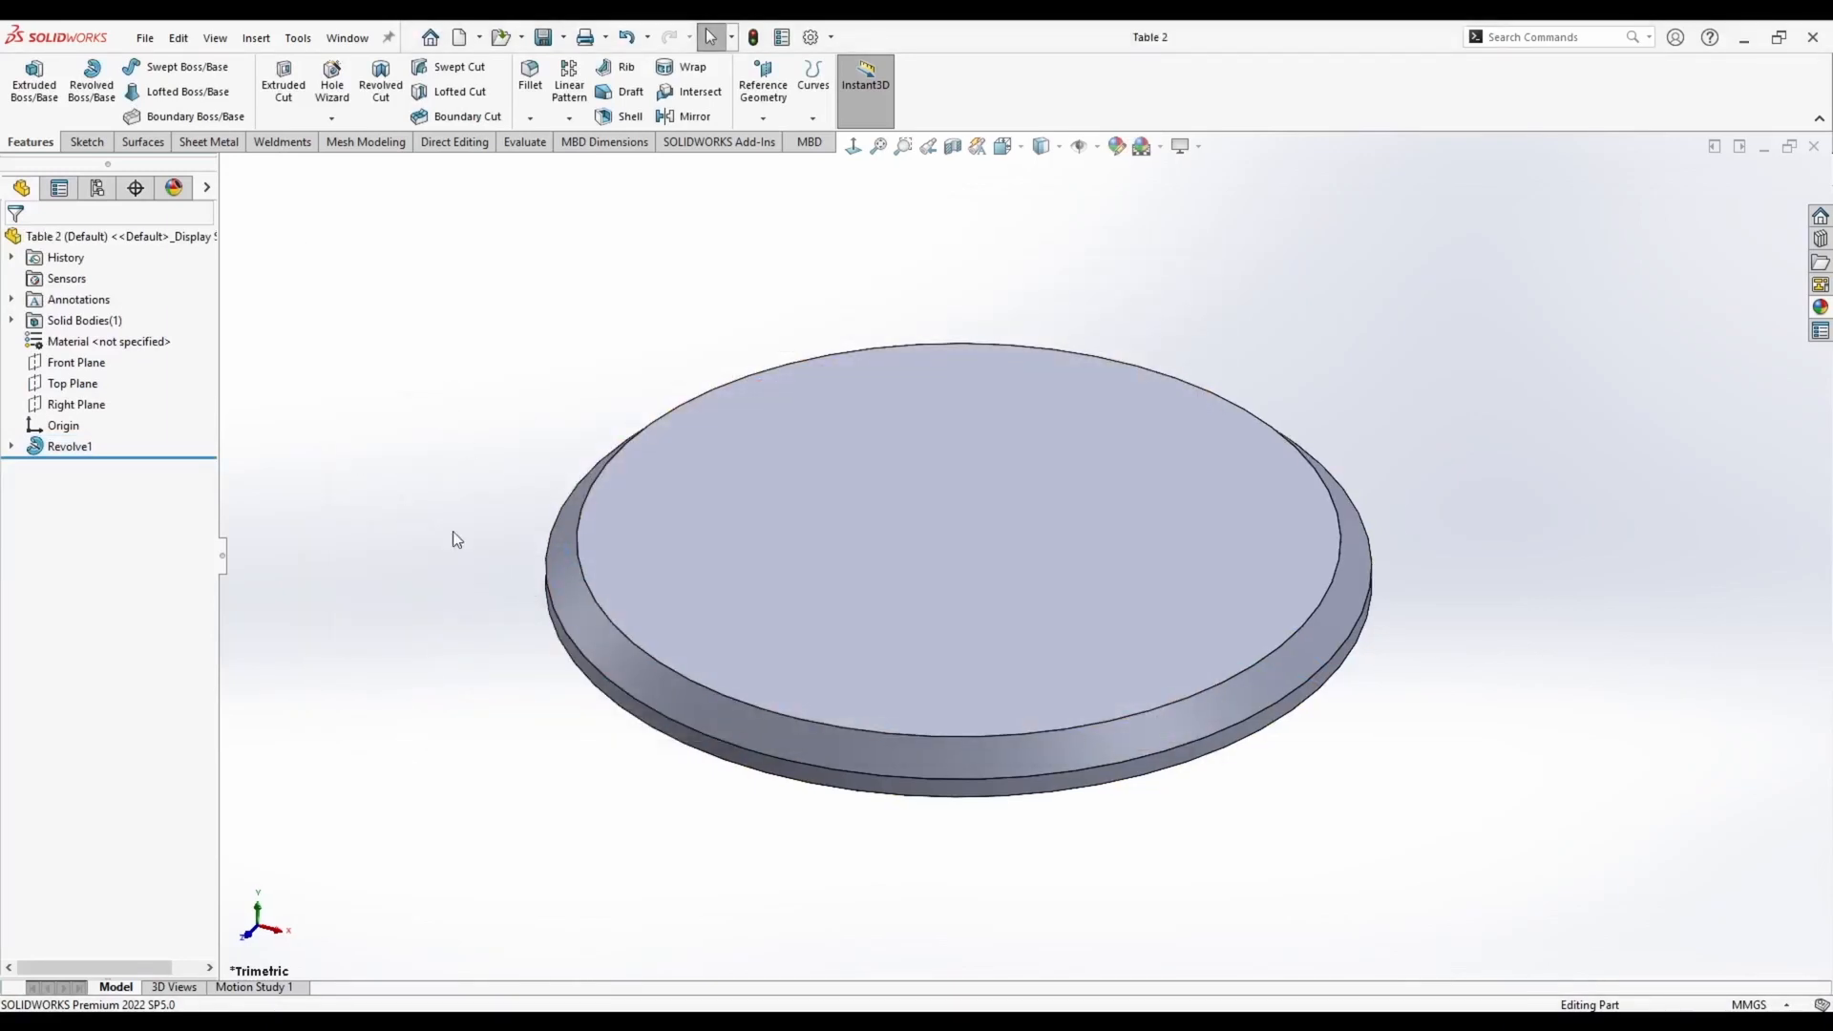
Create a reference plane offset 750 mm above the Top Plane
scroll(775, 409, up, 2)
click(88, 385)
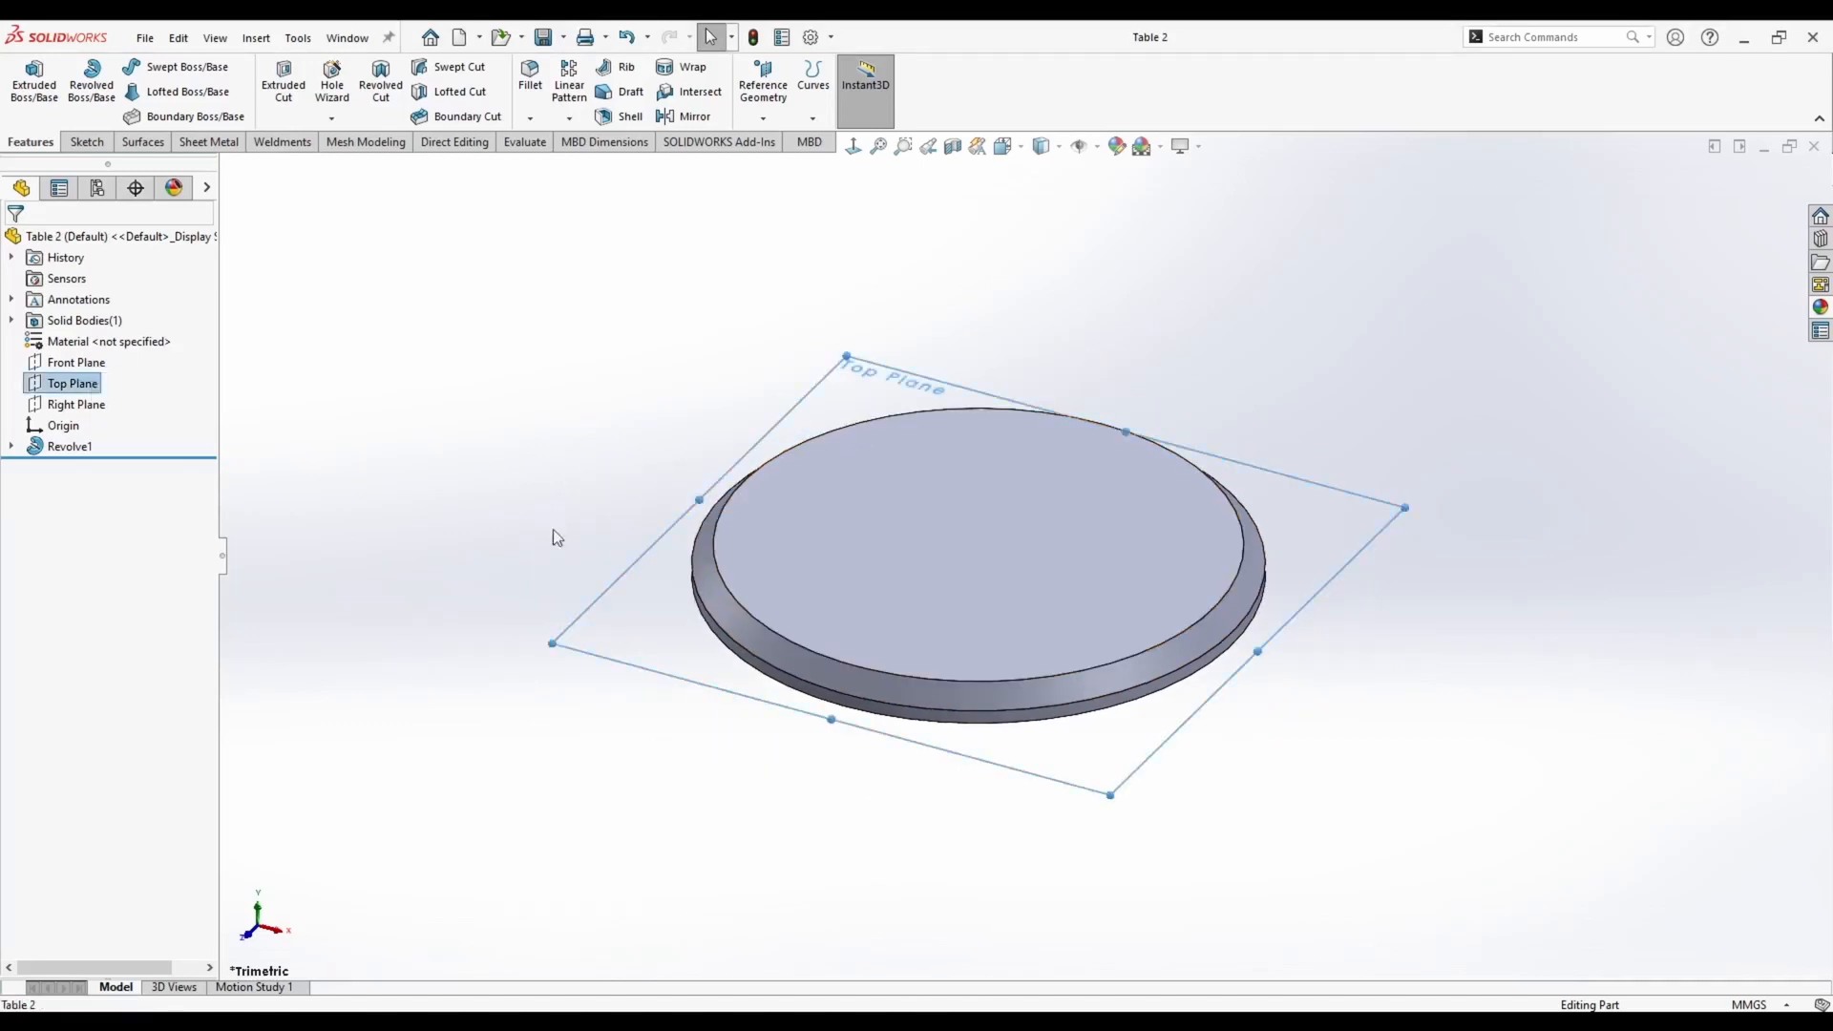
ctrl+drag(570, 655, 758, 439)
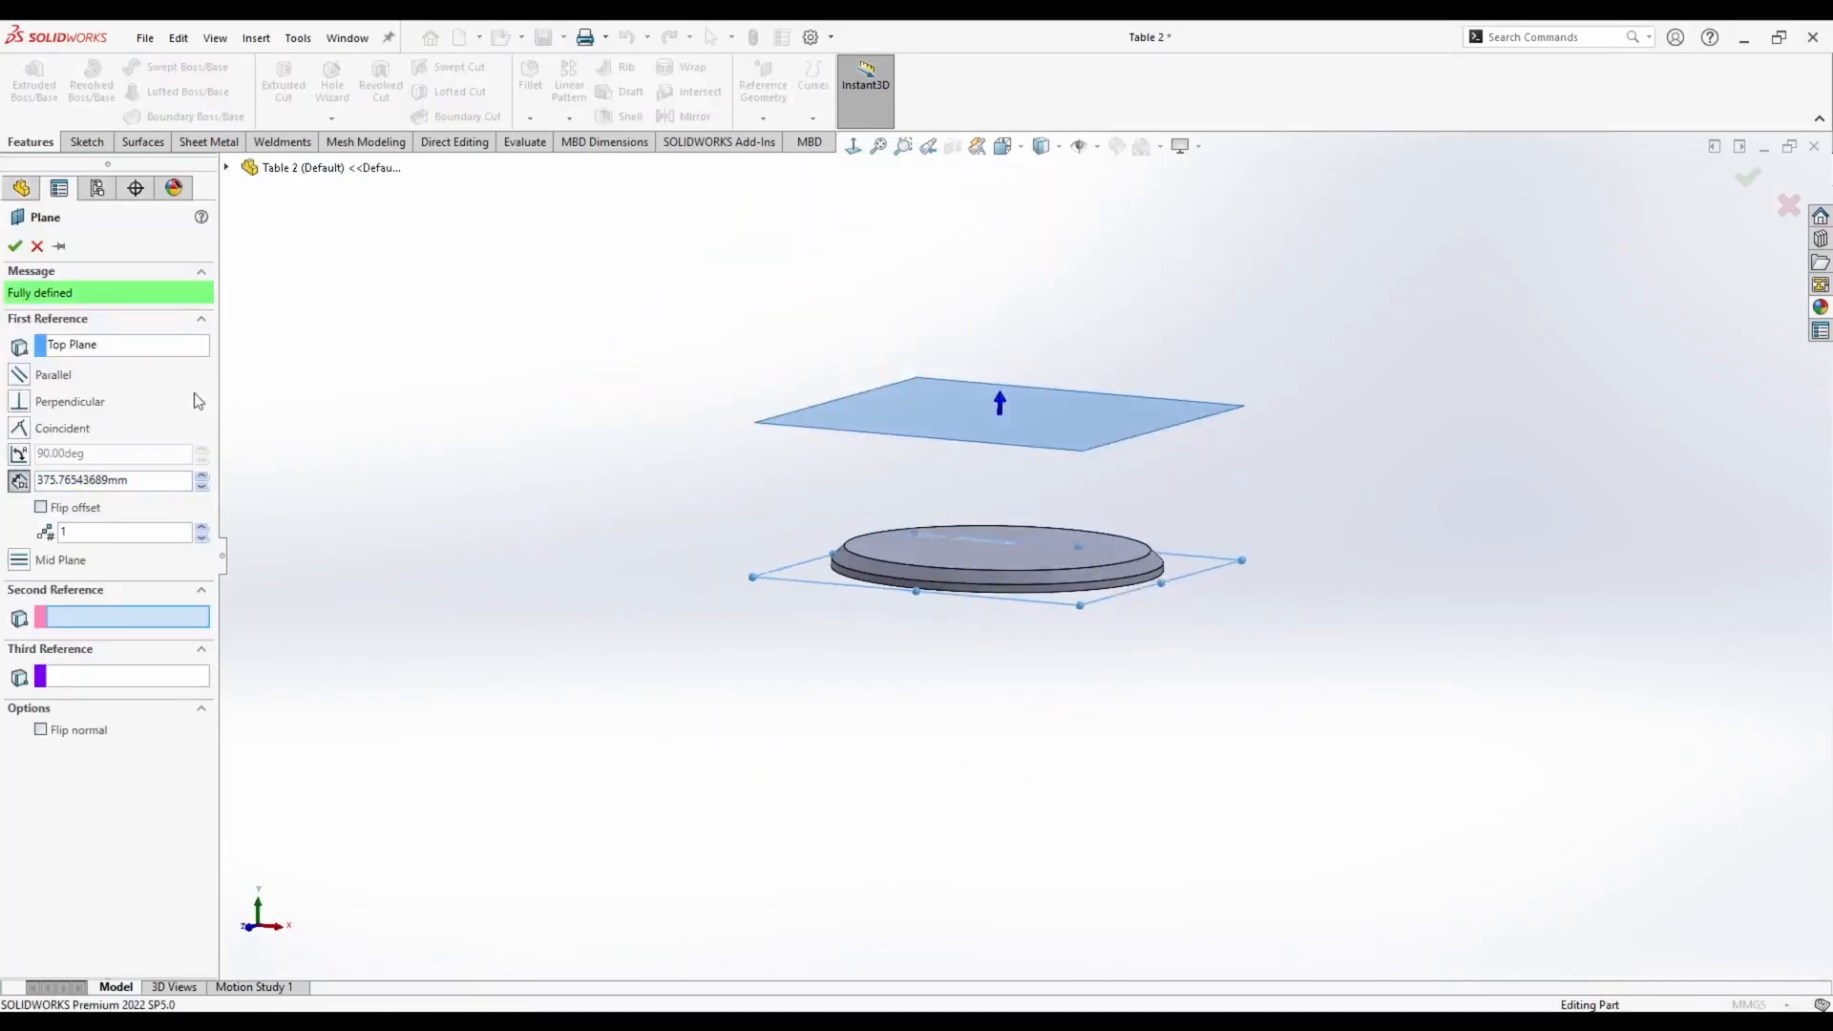
text(750)
key(Return)
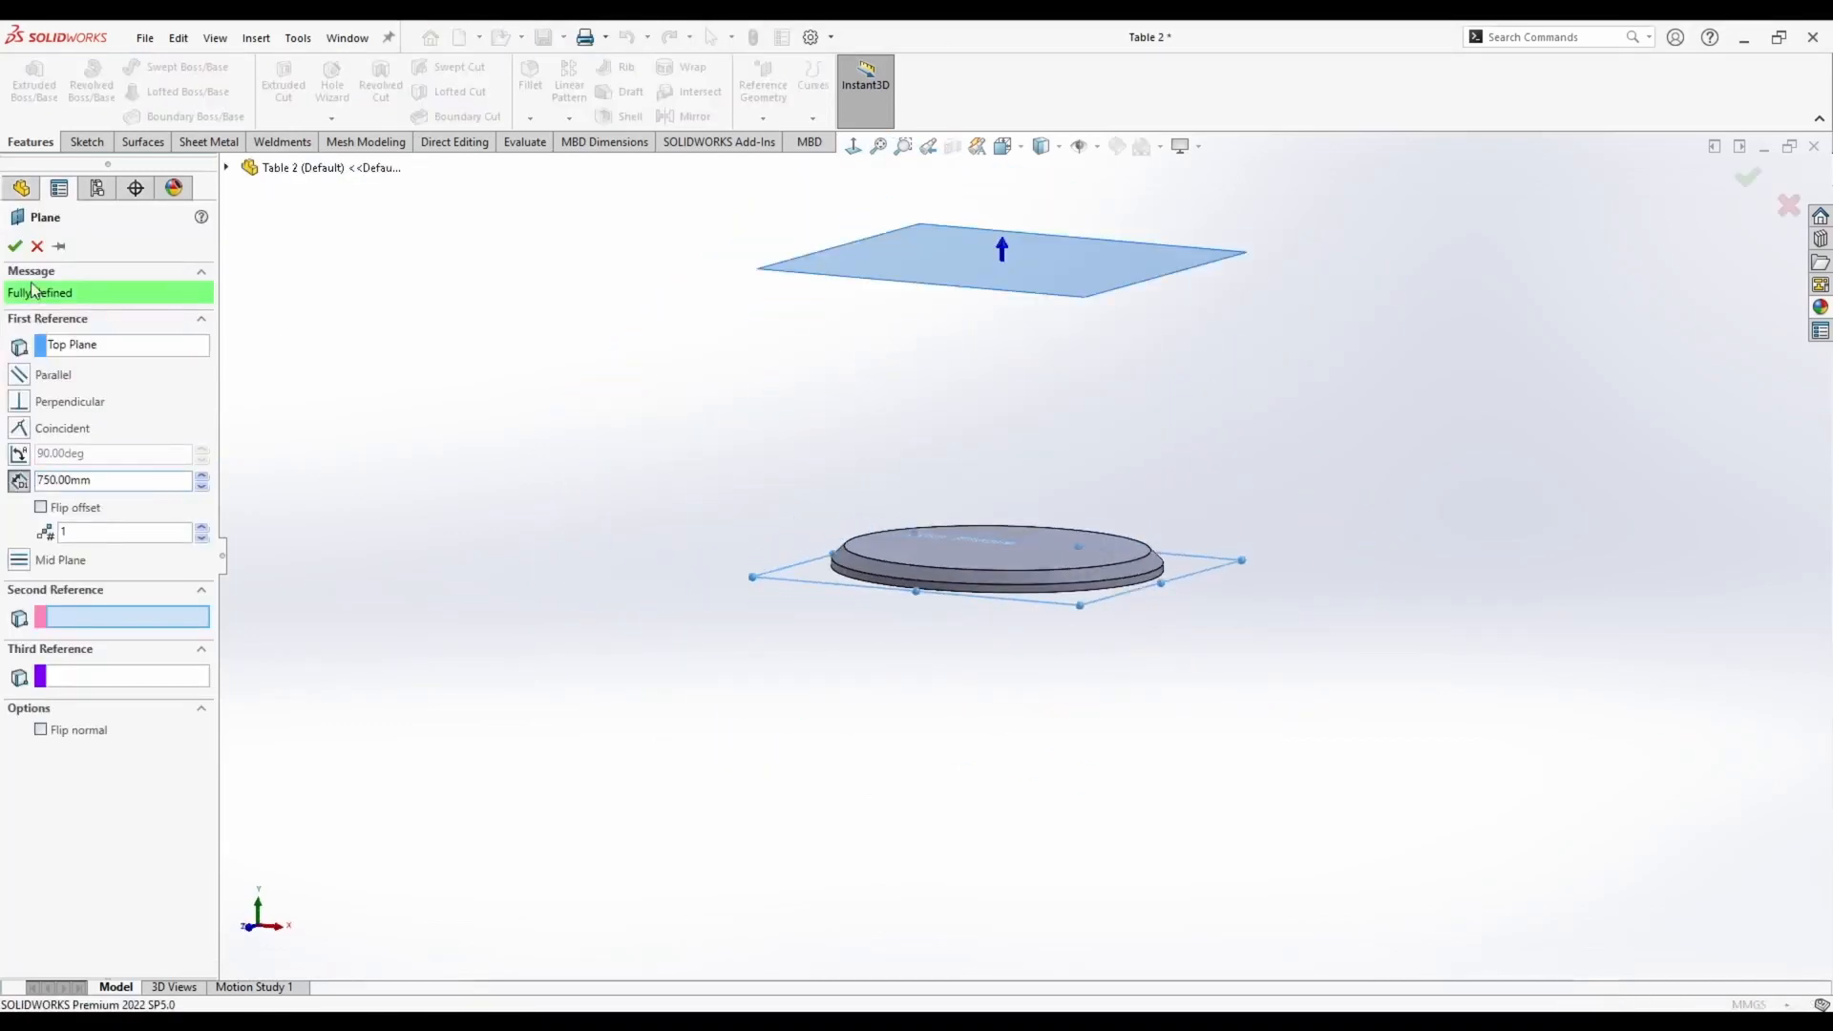
click(15, 246)
Start a sketch on the new plane and draw an 1100 mm diameter circle centered on the origin
right_click(925, 258)
click(956, 191)
key(space)
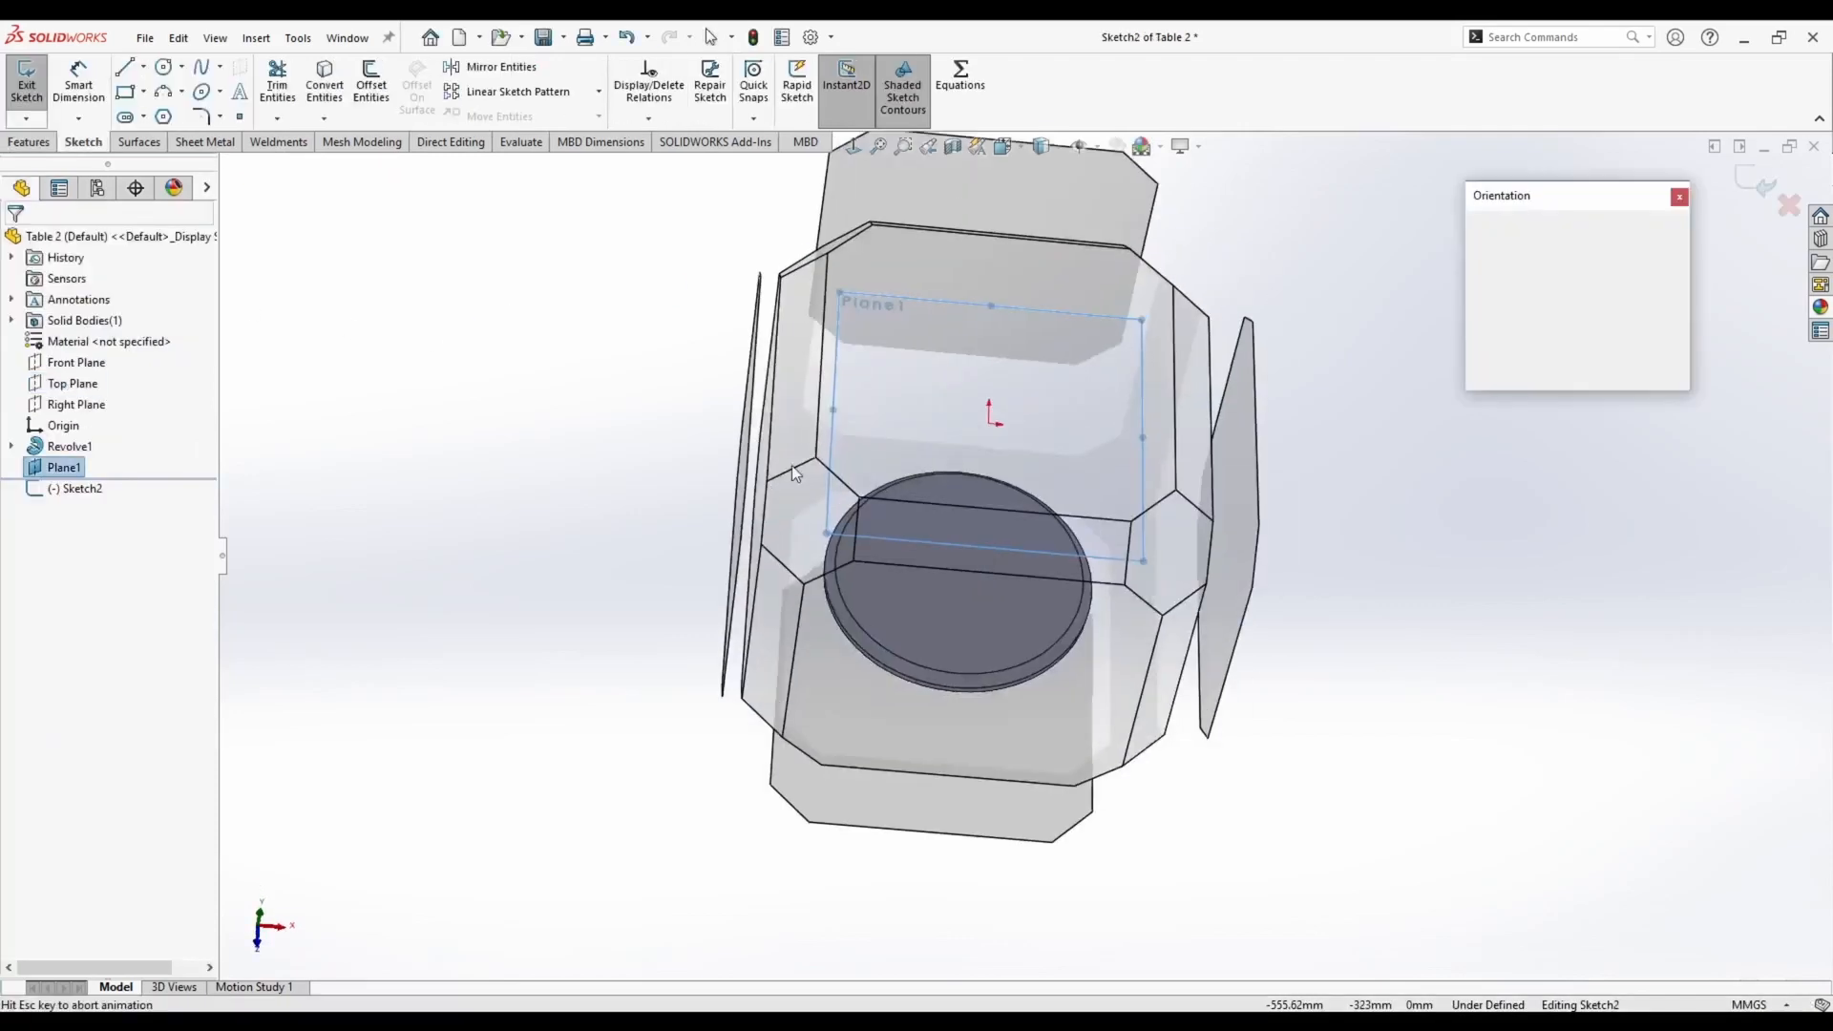
key(ctrl+q)
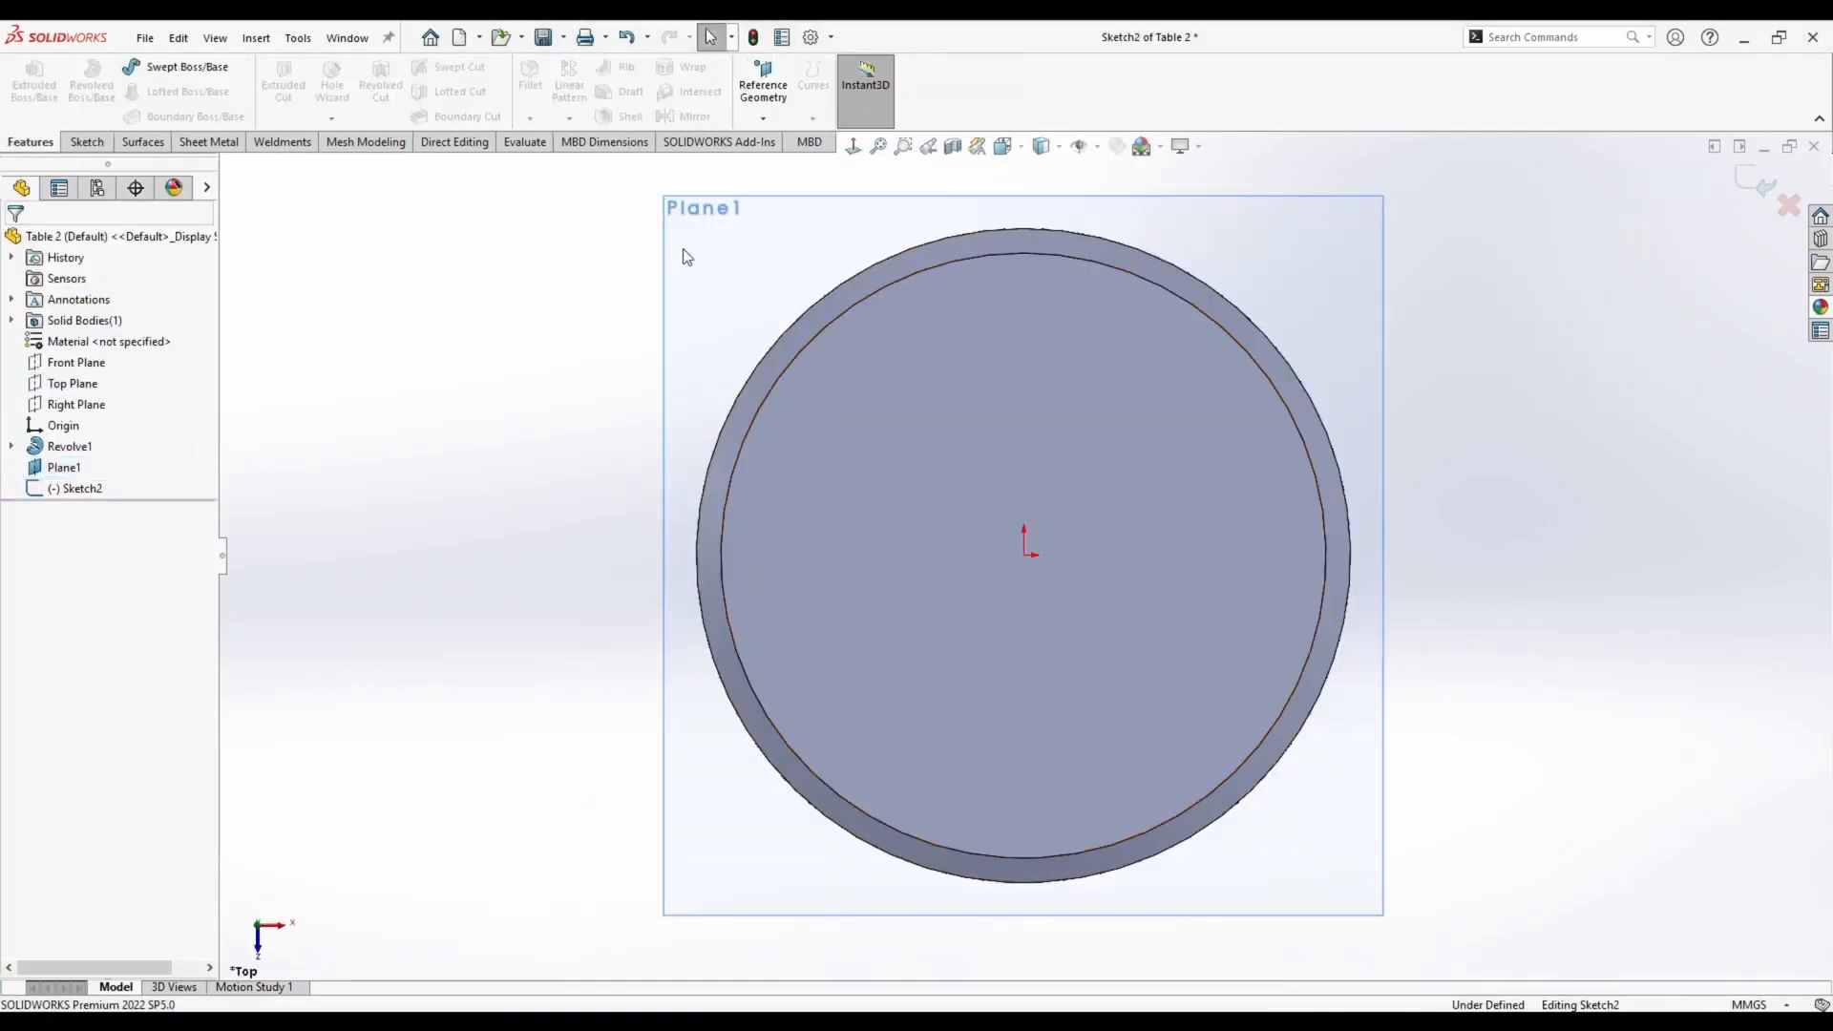
click(86, 141)
click(163, 66)
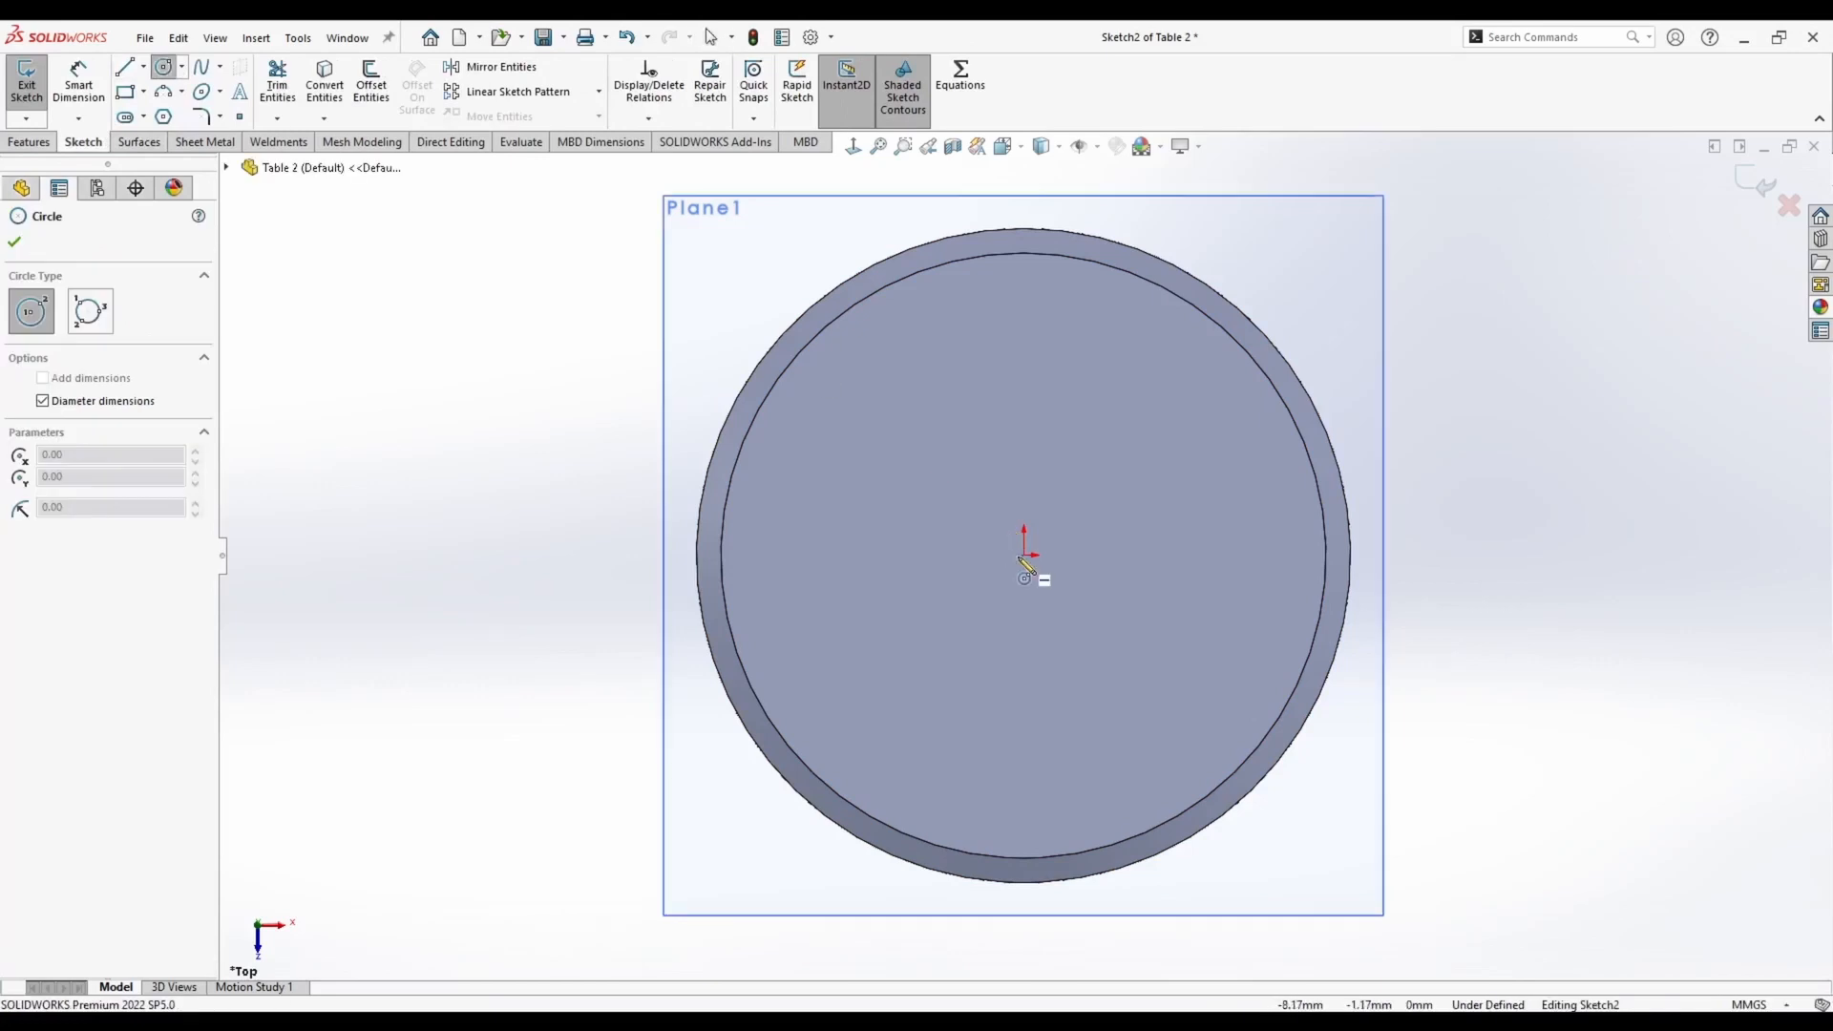
click(1024, 552)
scroll(1028, 563, up, 3)
text(1)
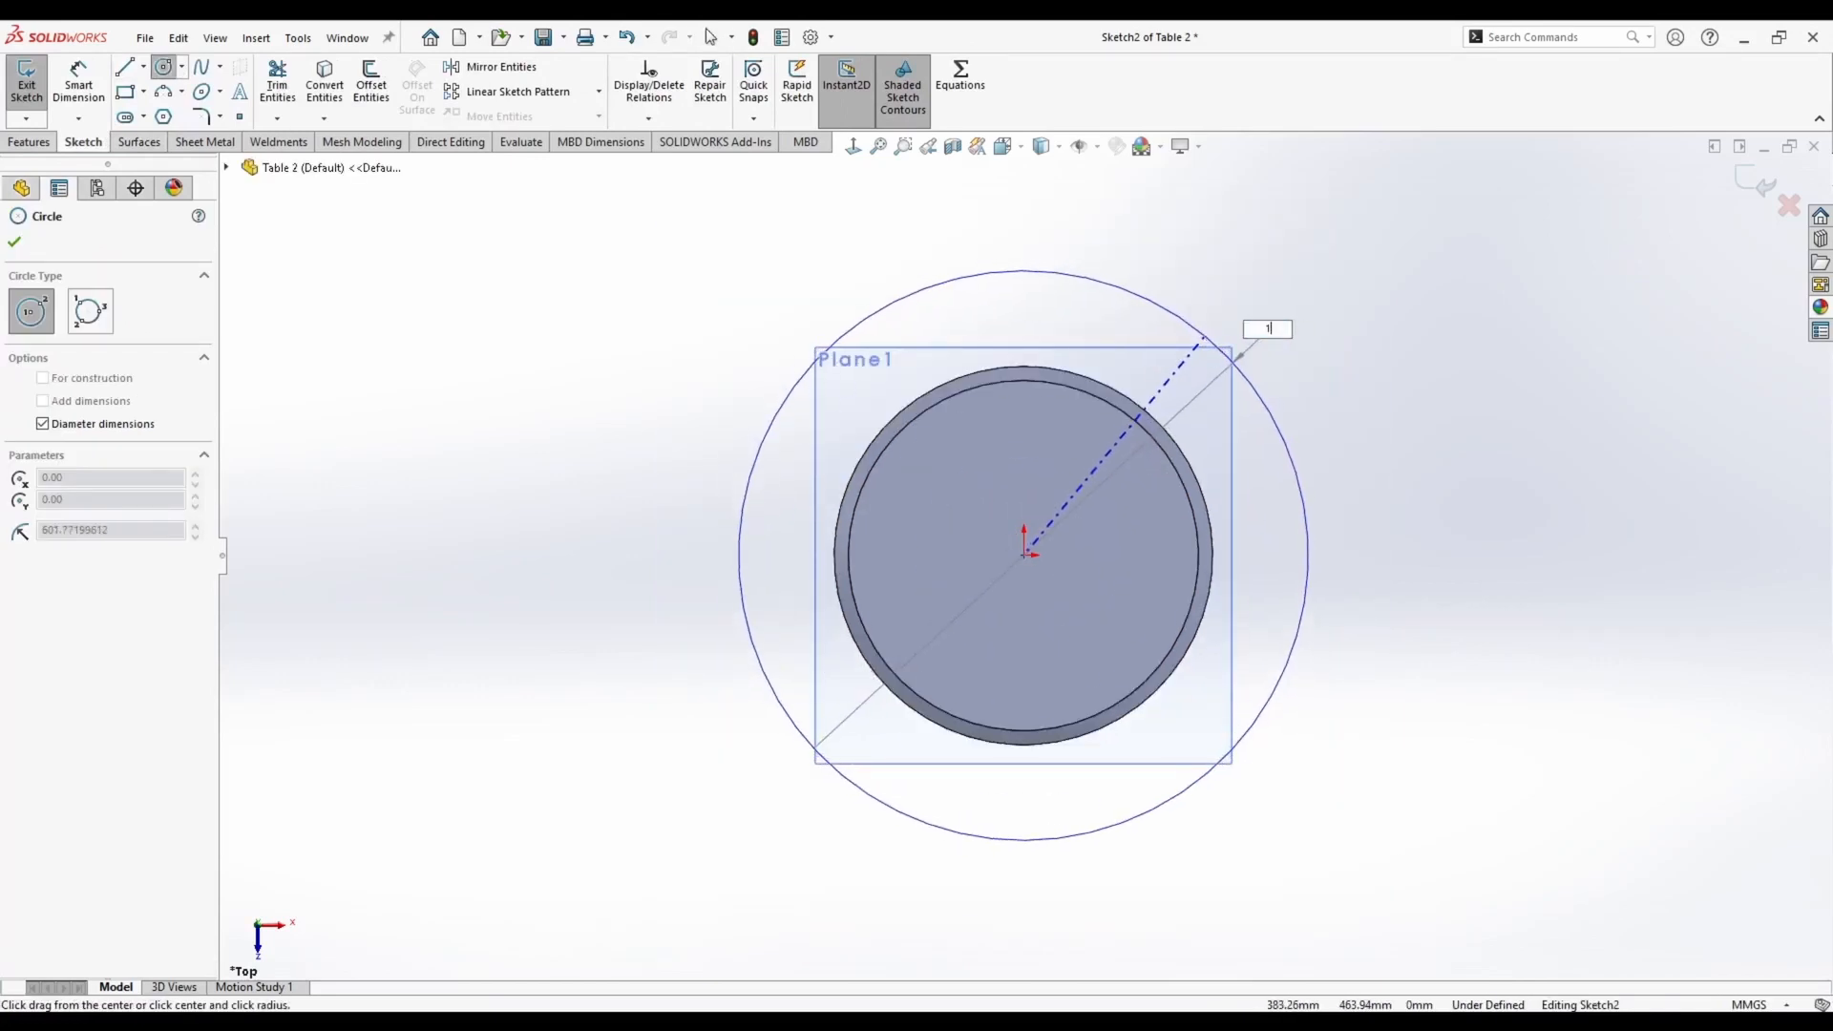
text(100)
key(Return)
key(Escape)
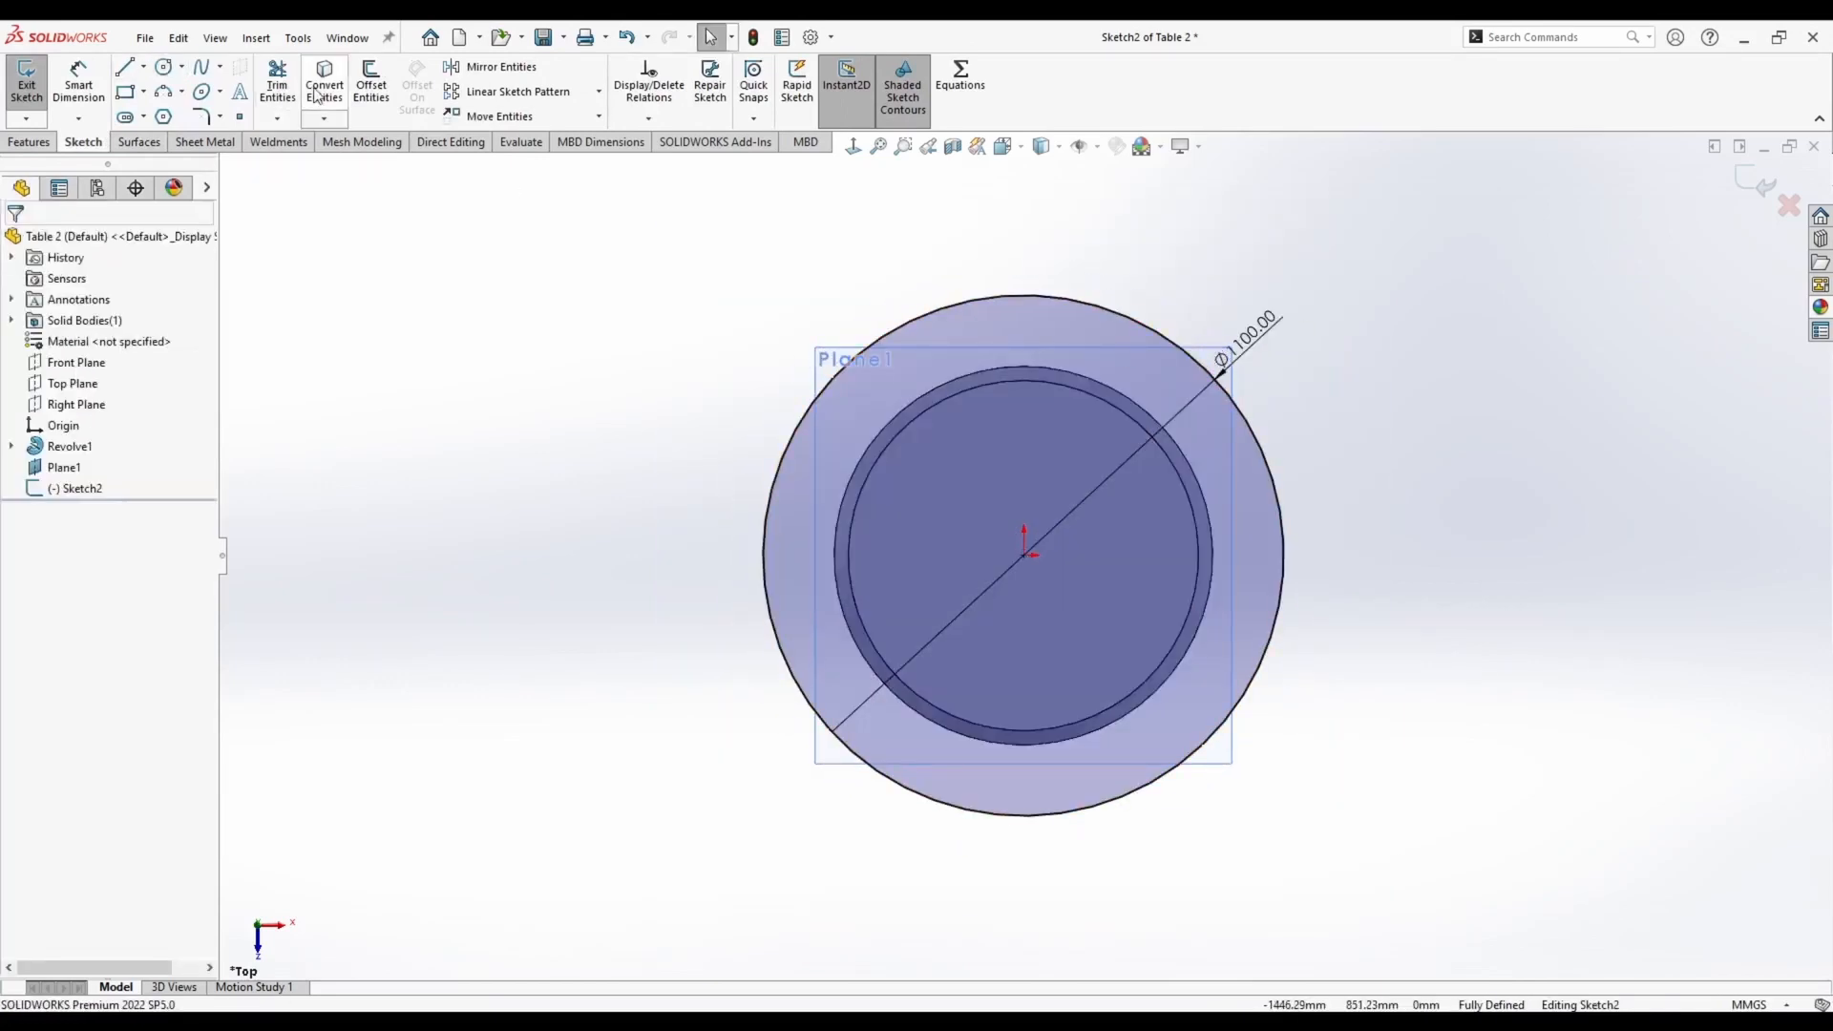
Offset the 1100 mm circle inward by 100 mm
click(277, 81)
key(Escape)
click(370, 90)
click(917, 320)
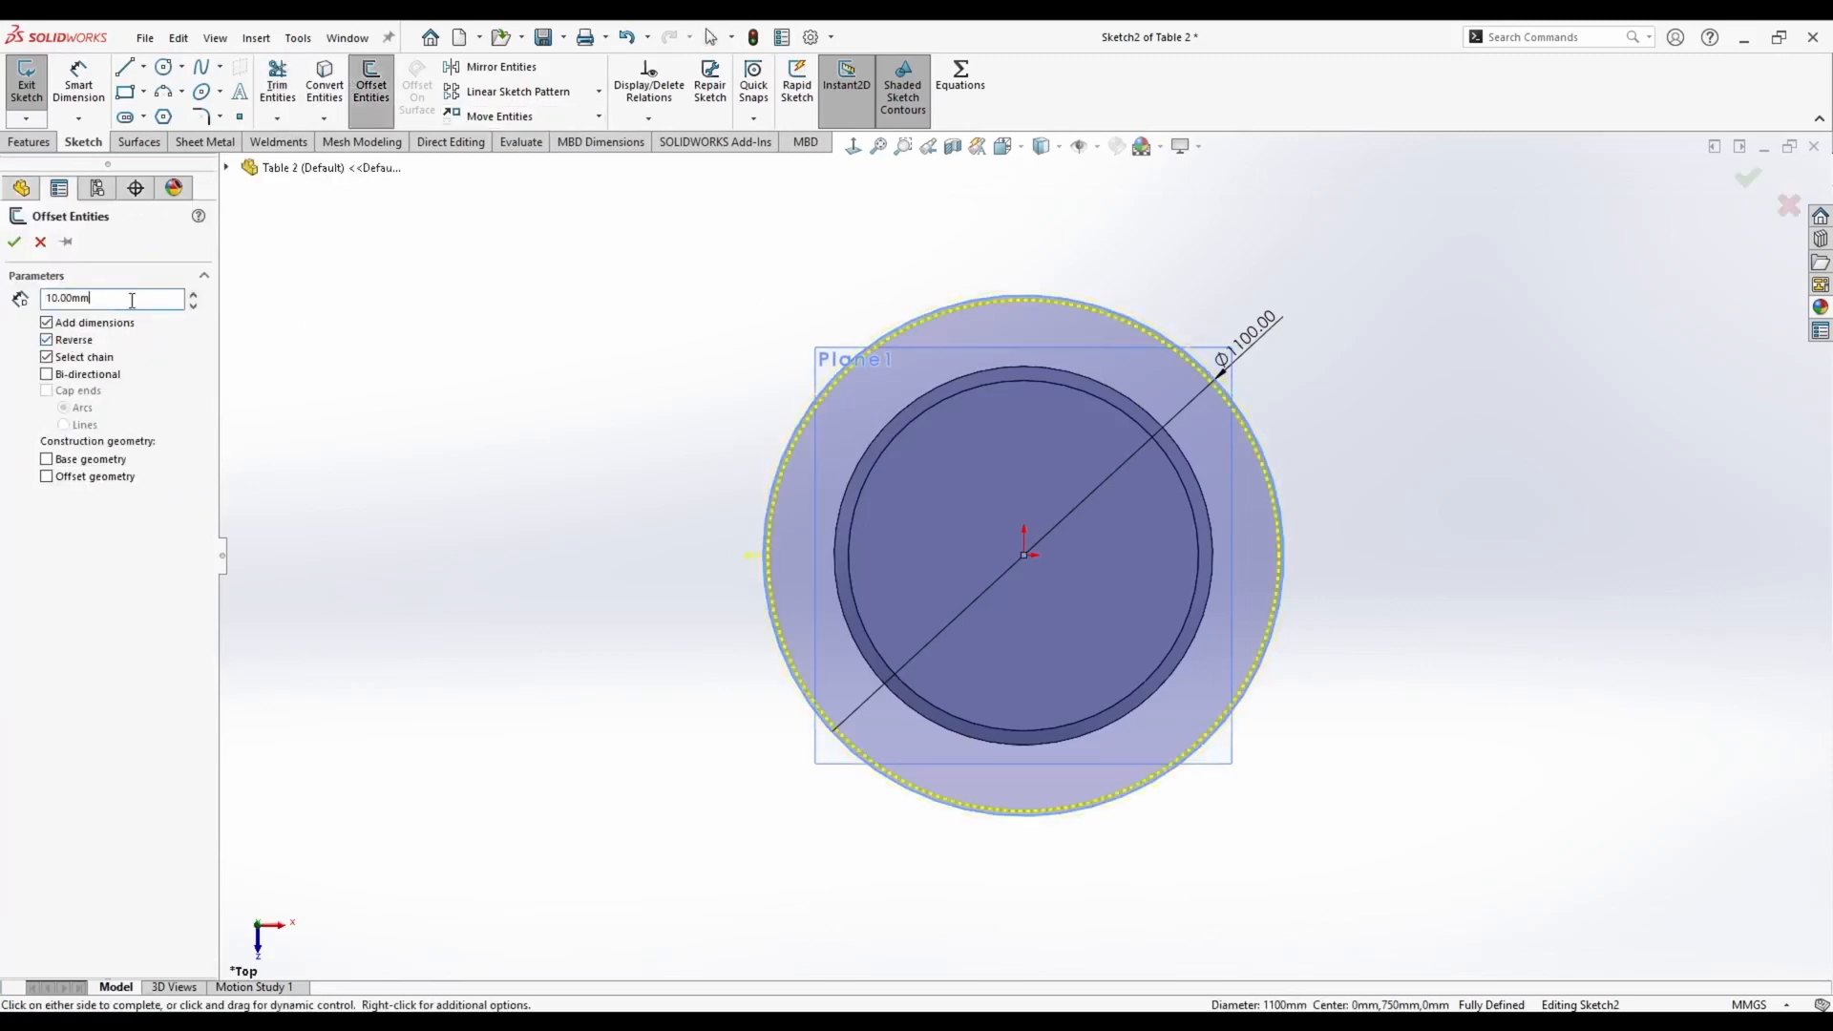
click(13, 241)
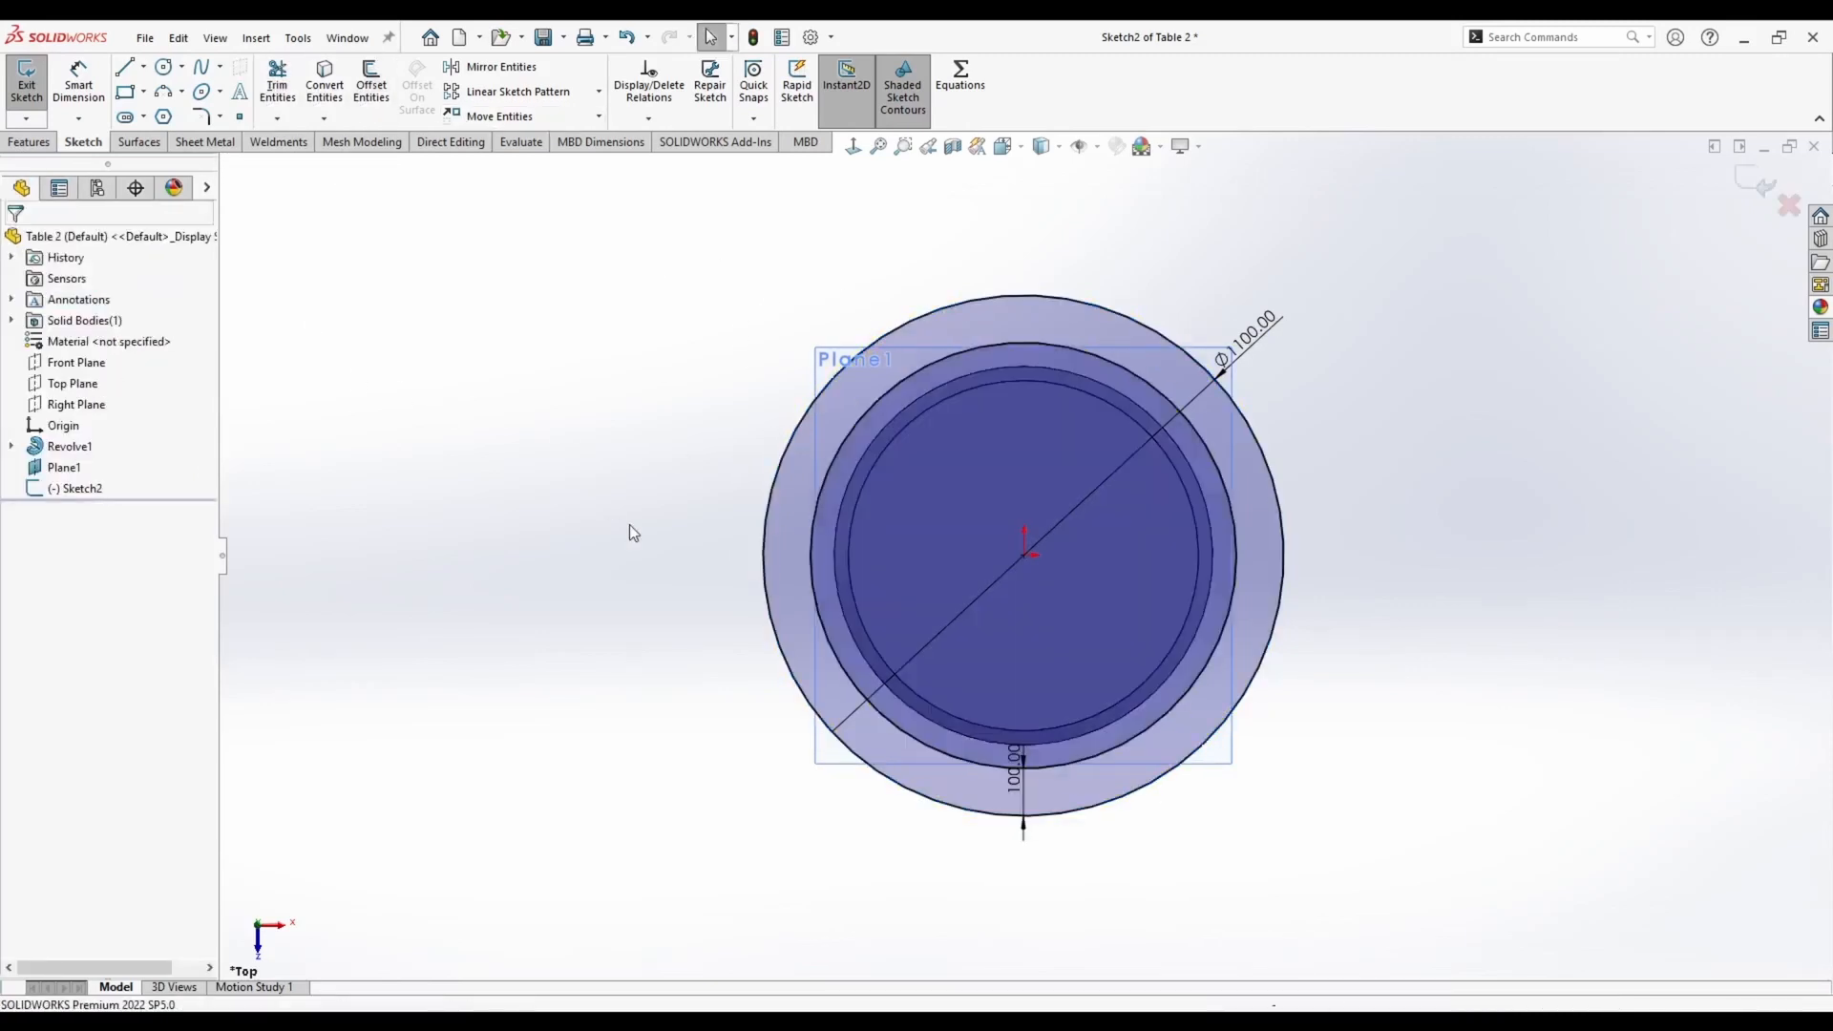
Extrude the ring between the two circles 2 mm thick
middle_drag(628, 524, 608, 260)
scroll(608, 260, up, 2)
click(29, 142)
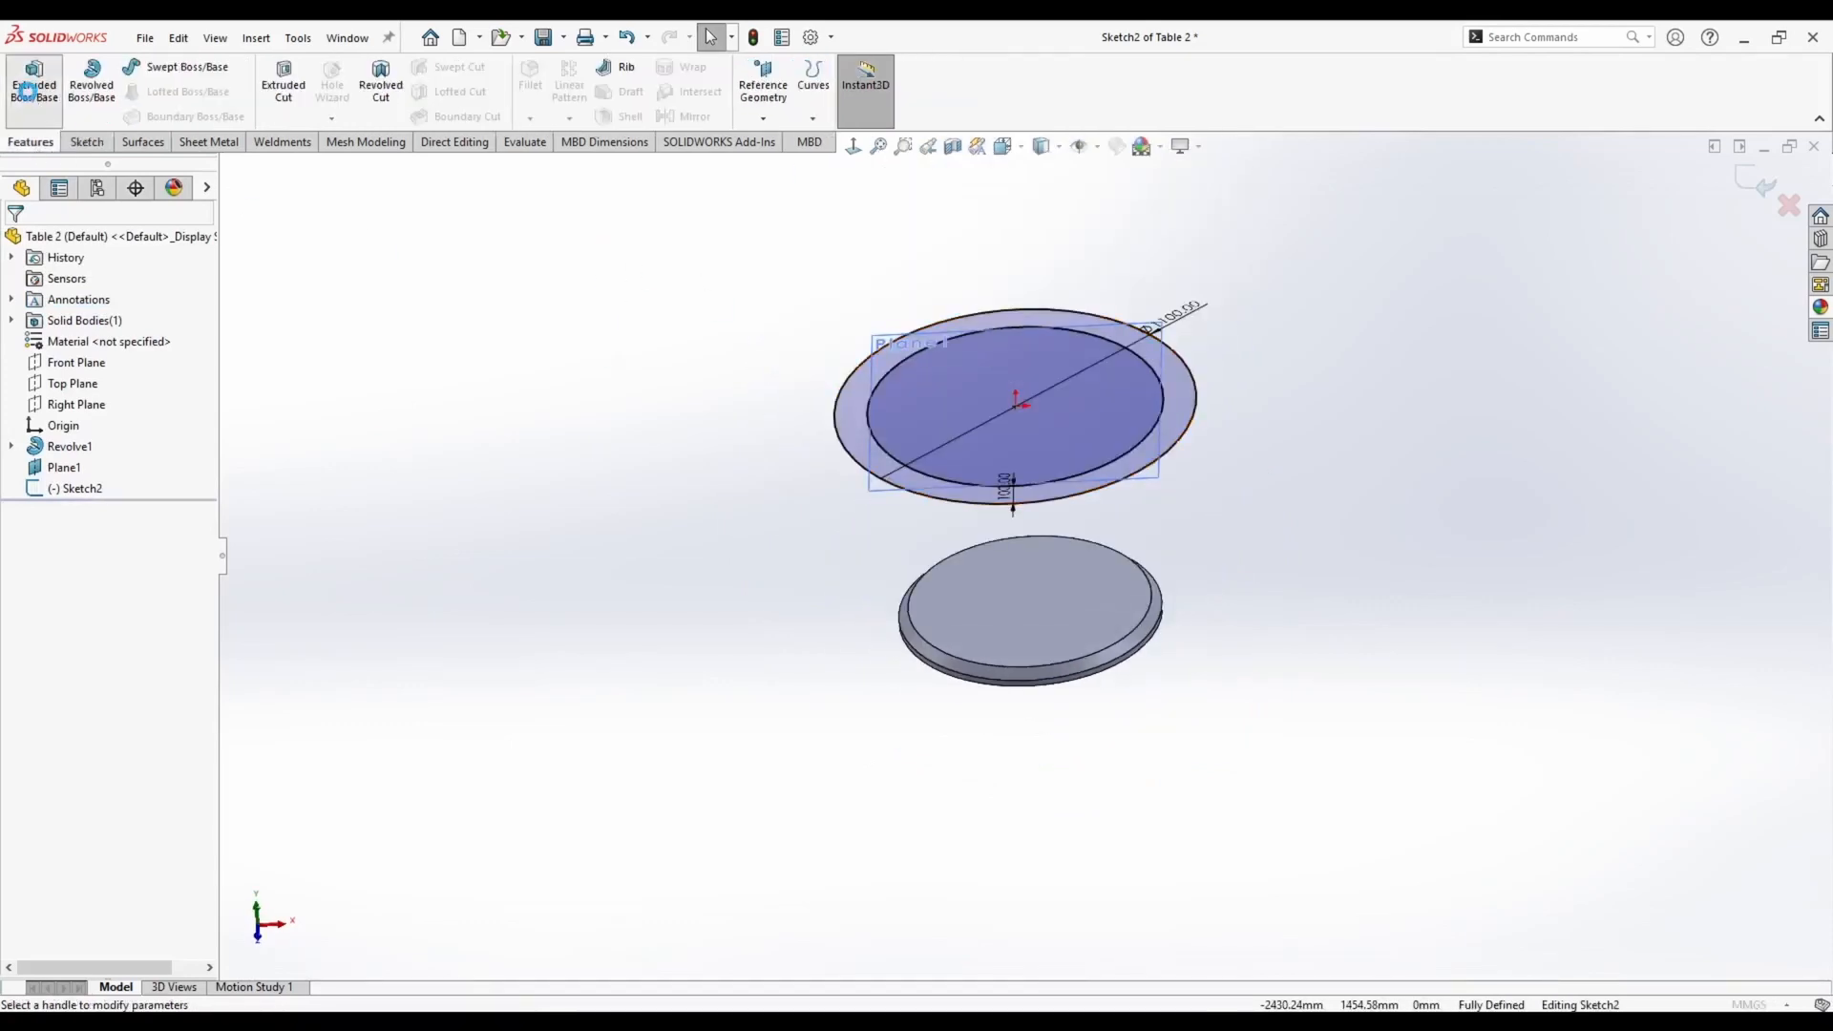
text(2)
key(Return)
middle_drag(993, 475, 993, 377)
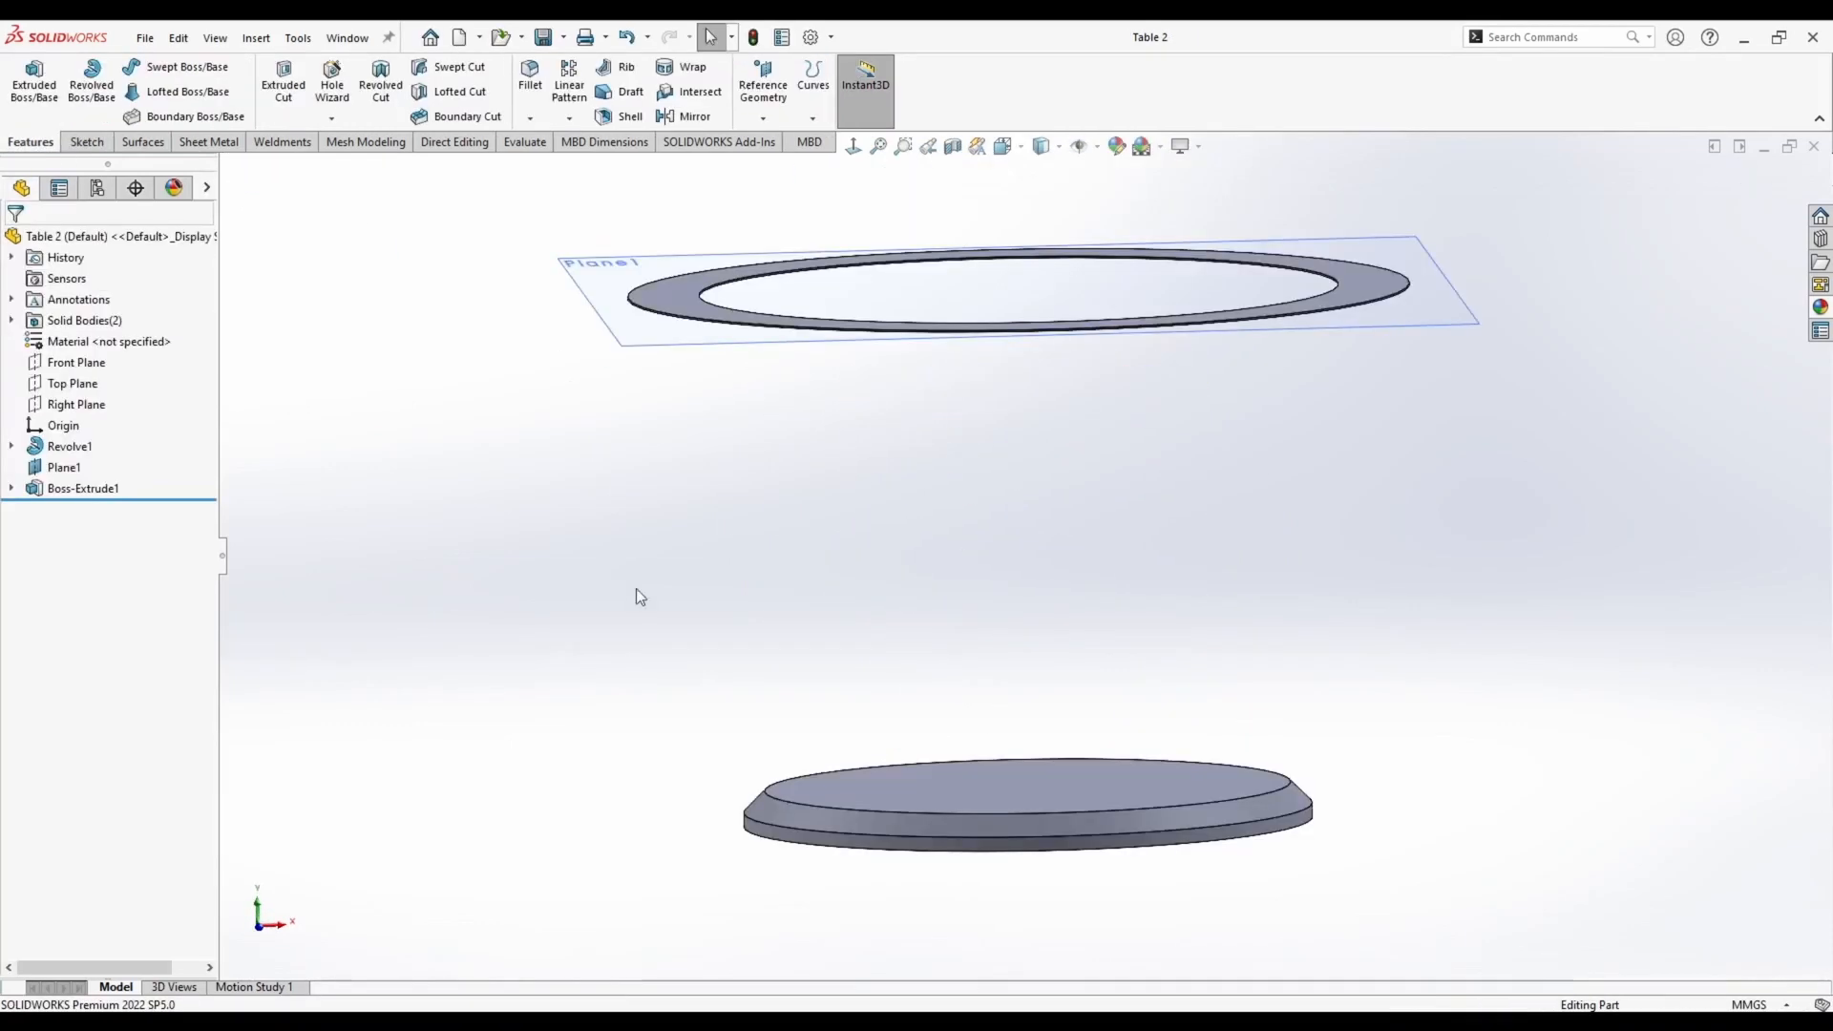
Hide the reference plane around the ring
middle_drag(635, 588, 685, 313)
right_click(665, 250)
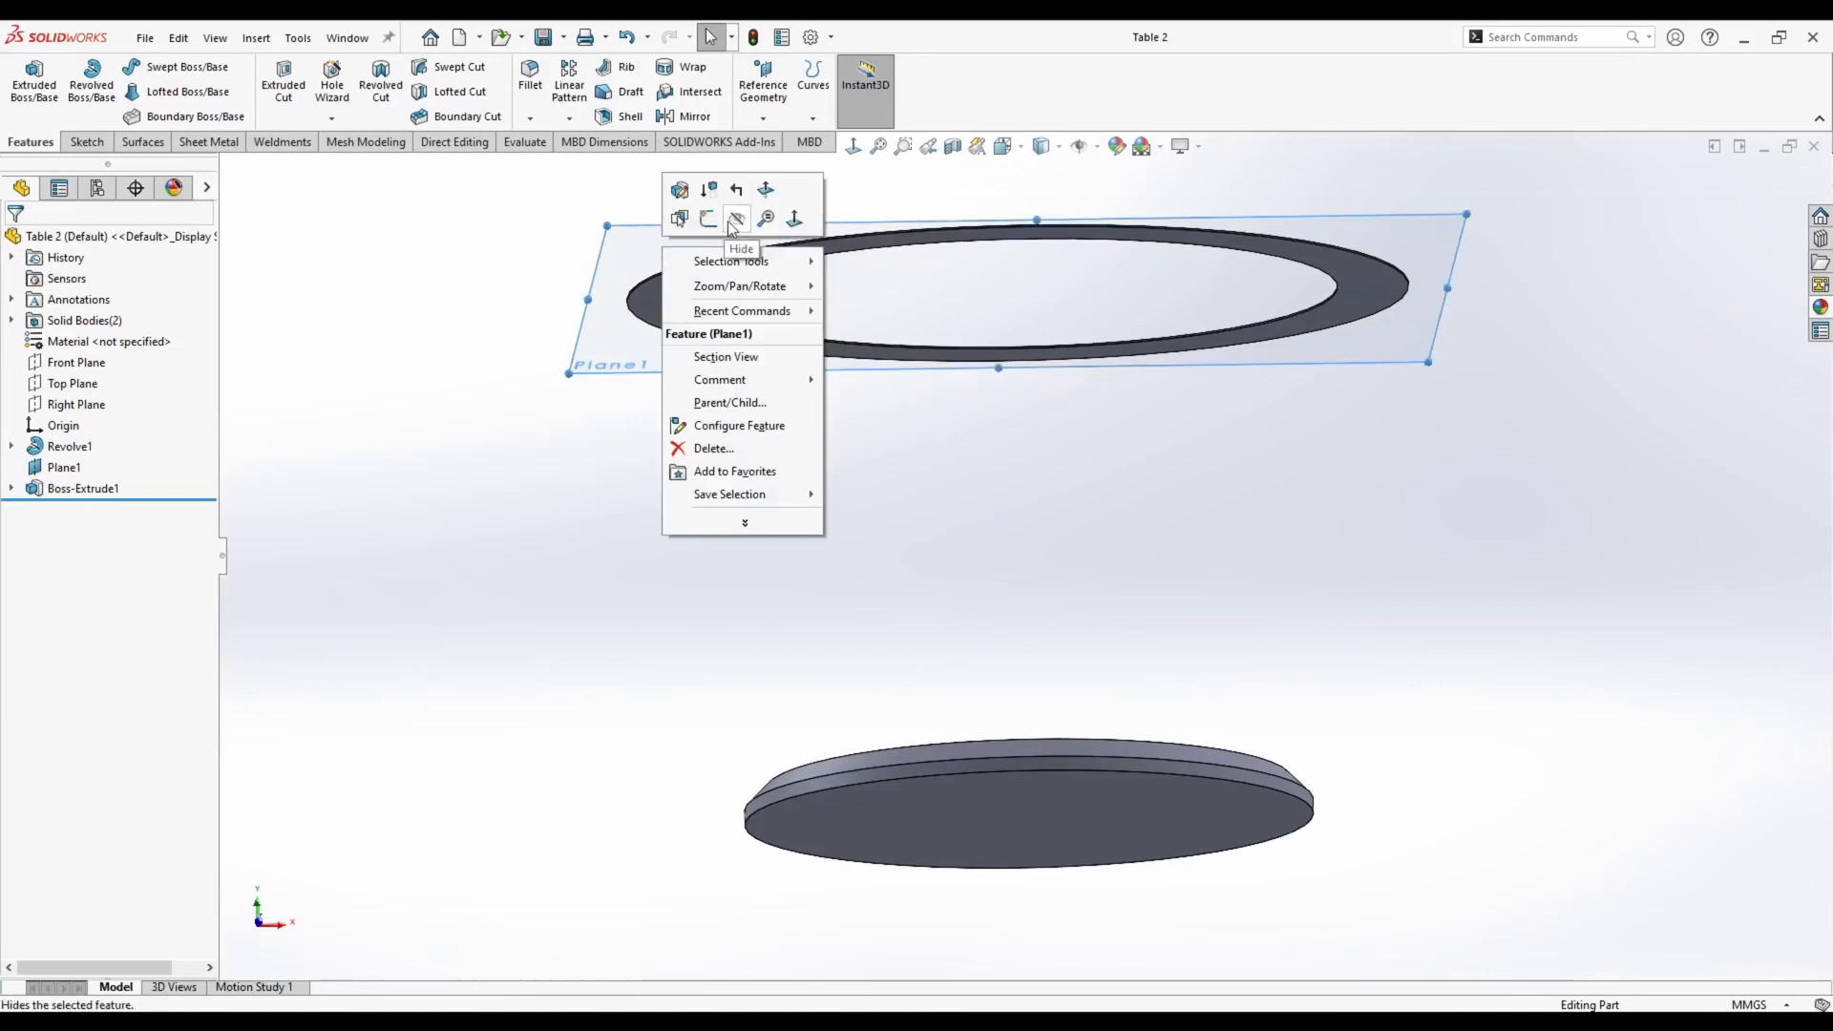
click(734, 221)
Sketch on the ring's underside a circle offset 50 mm inward from its outer edge, and close the sketch
scroll(685, 269, down, 3)
right_click(685, 269)
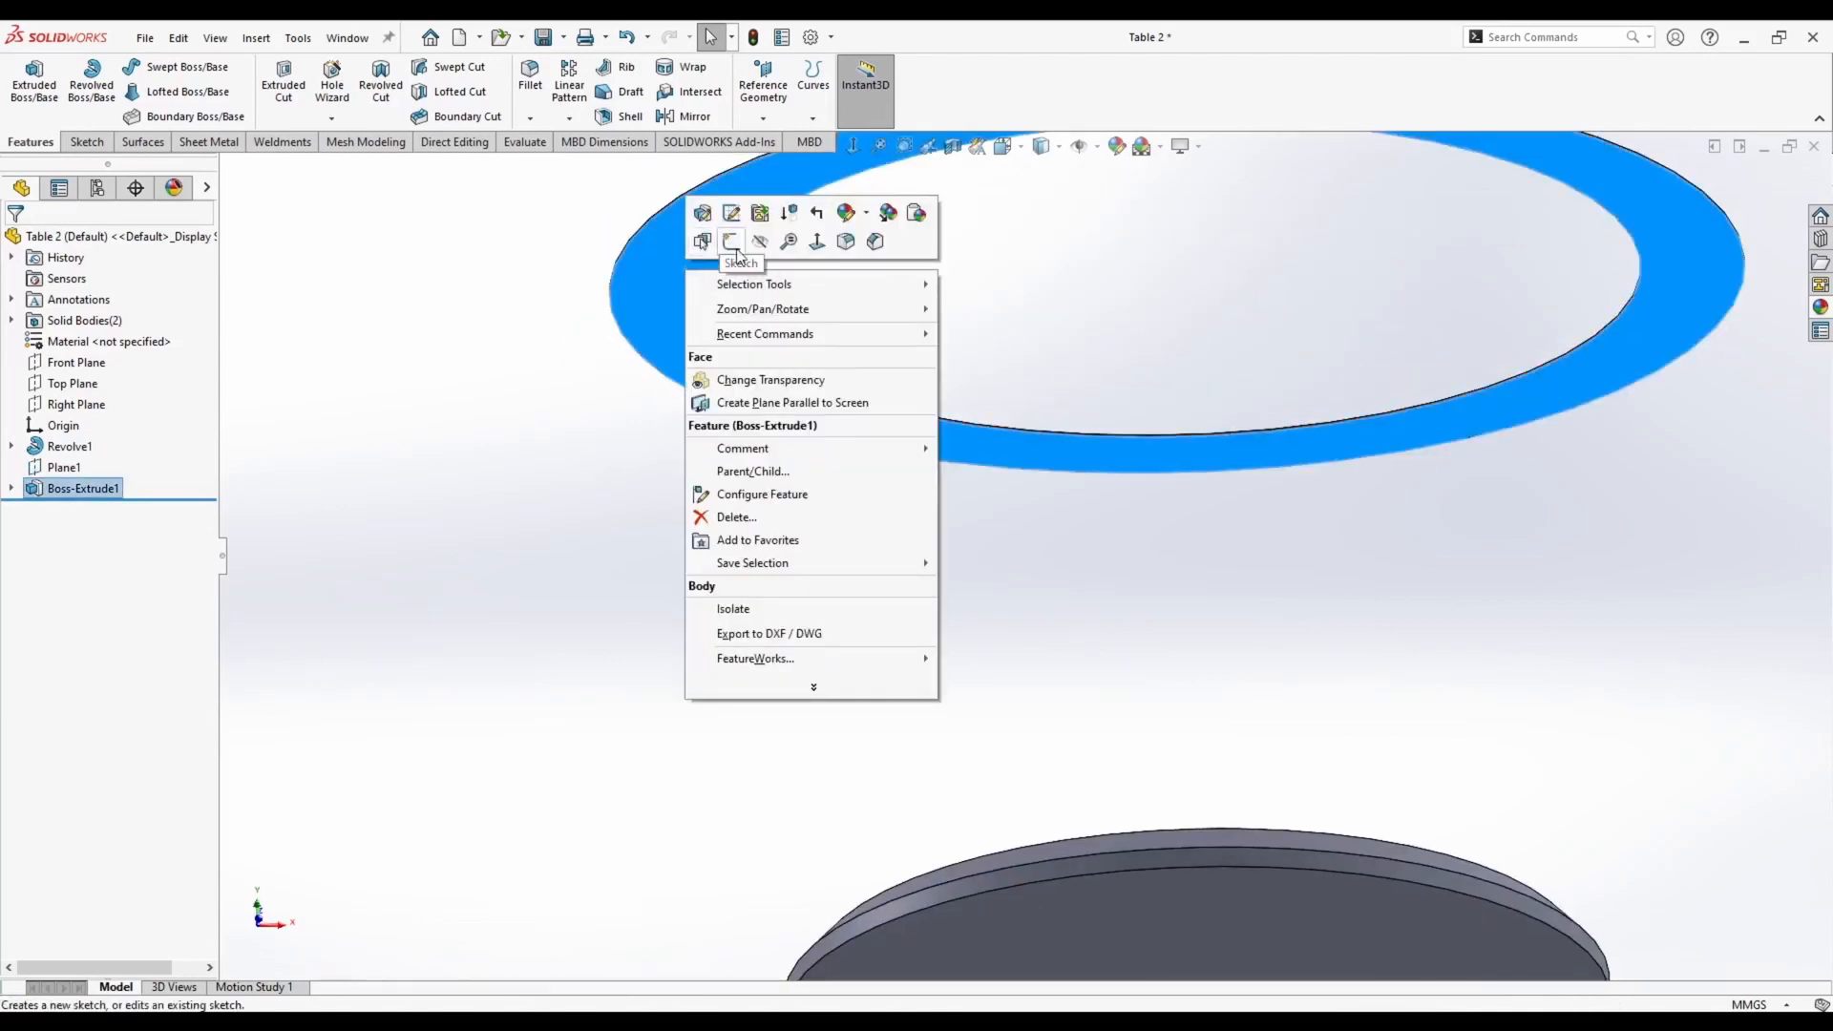
click(736, 256)
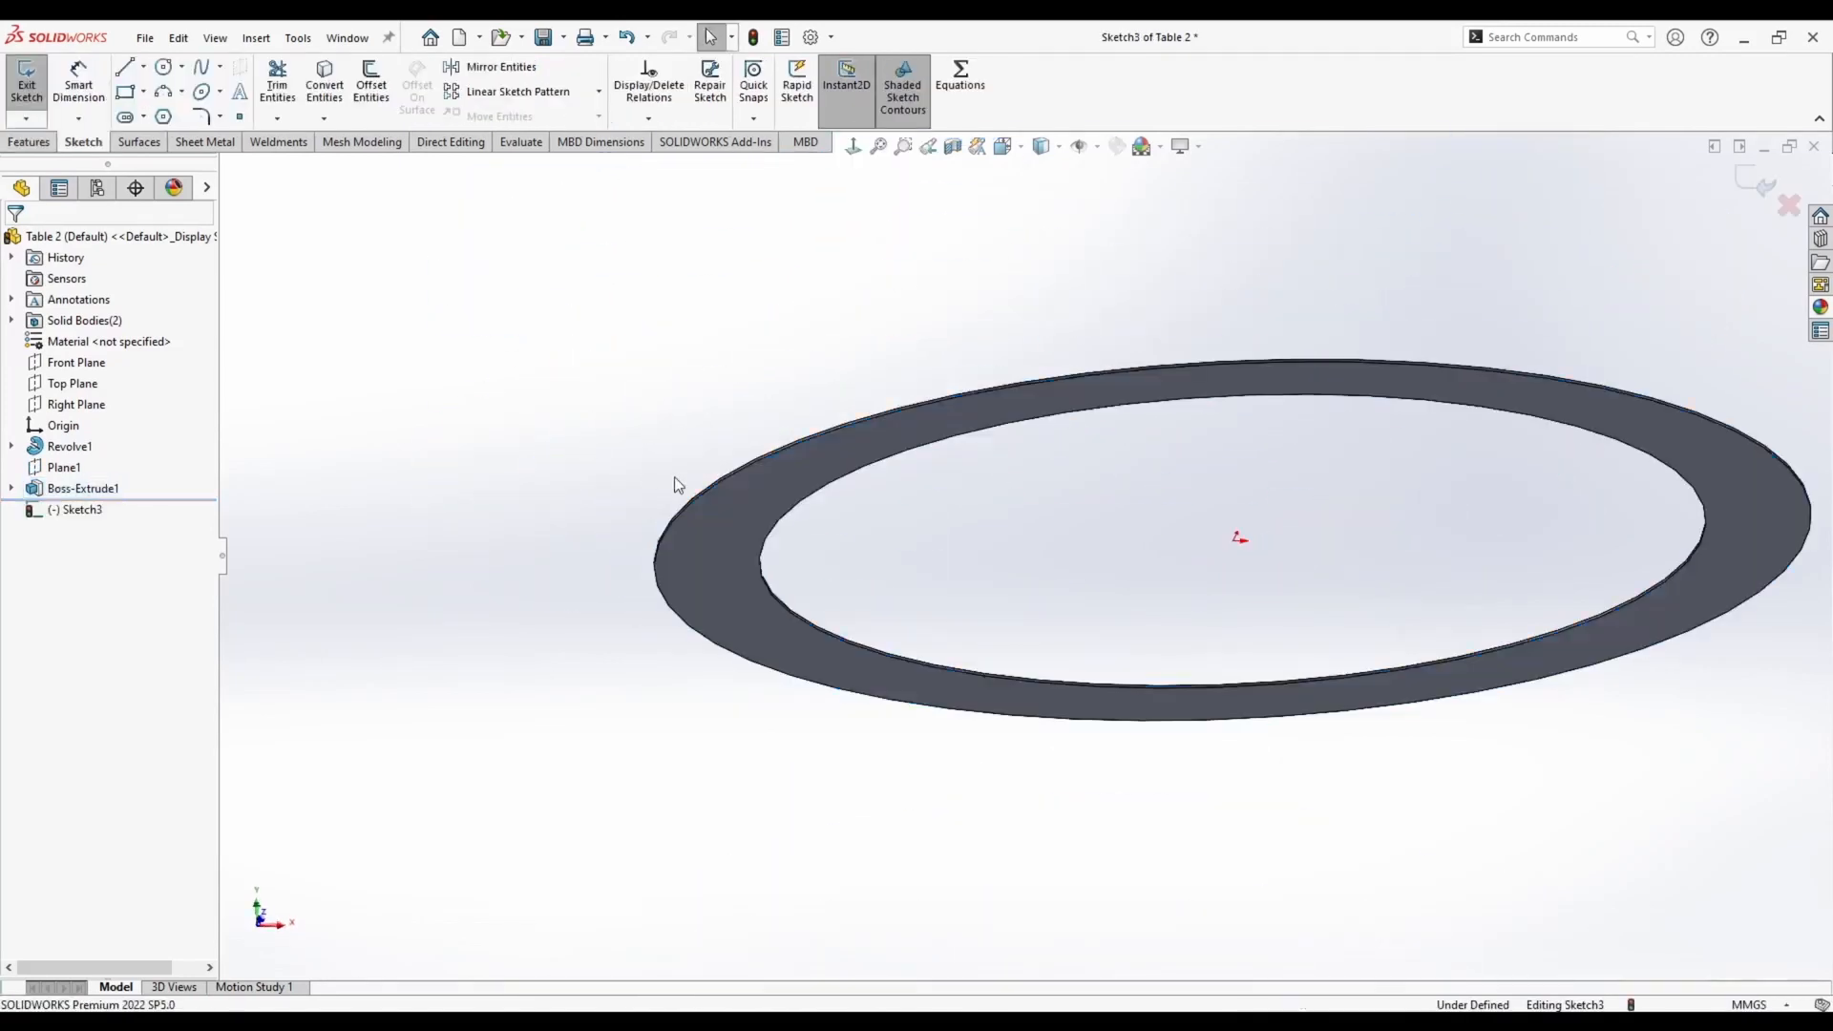
scroll(674, 477, down, 3)
click(811, 452)
click(371, 84)
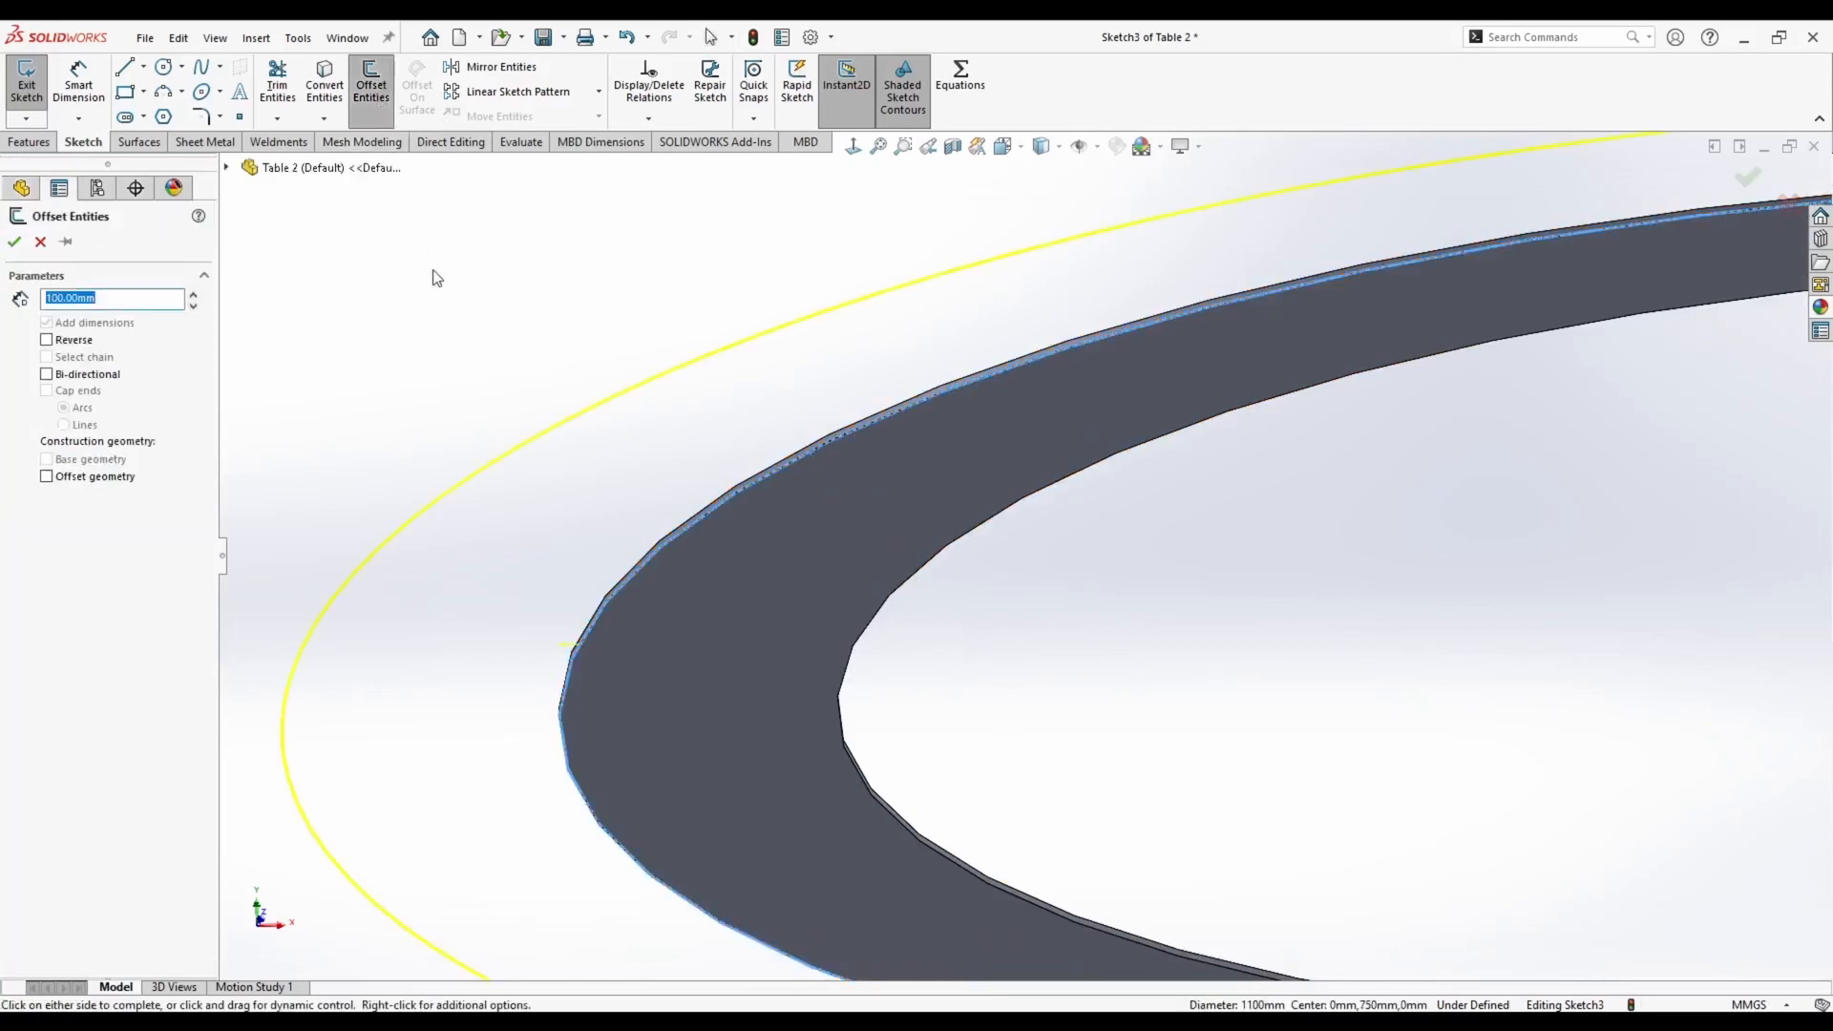
click(89, 341)
click(14, 241)
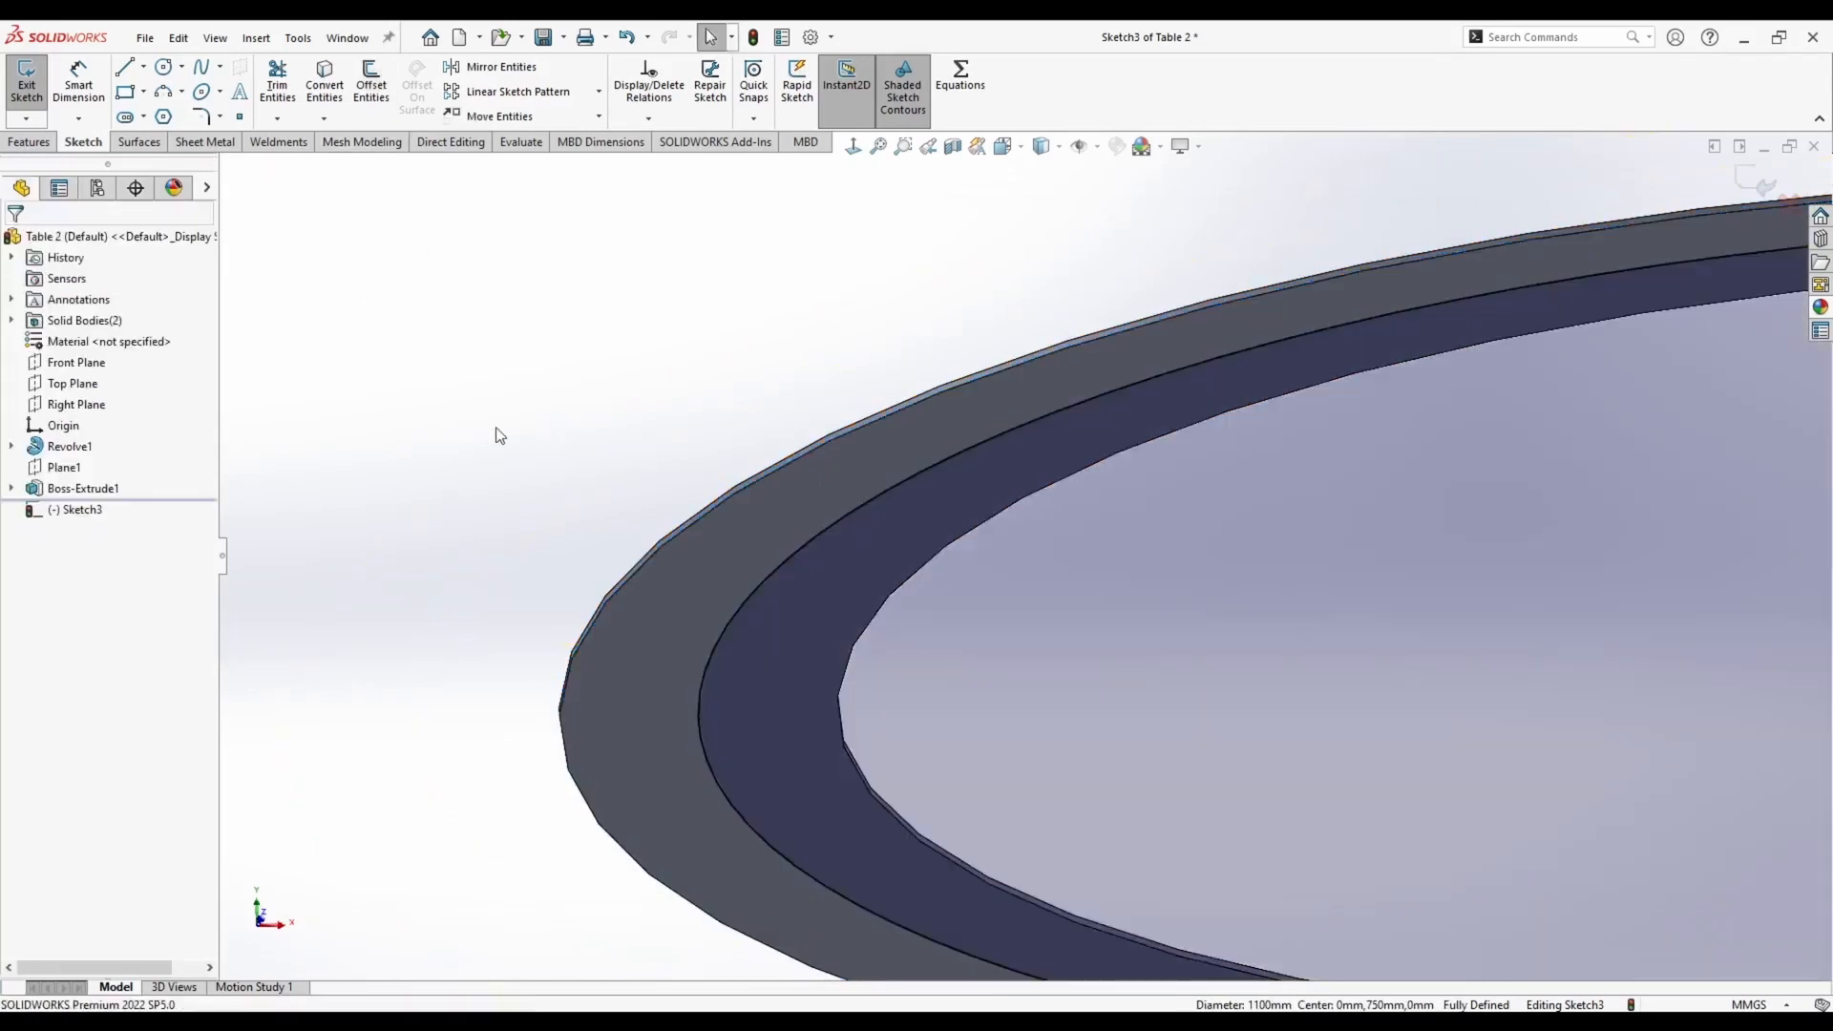
scroll(1498, 569, up, 5)
scroll(937, 708, up, 6)
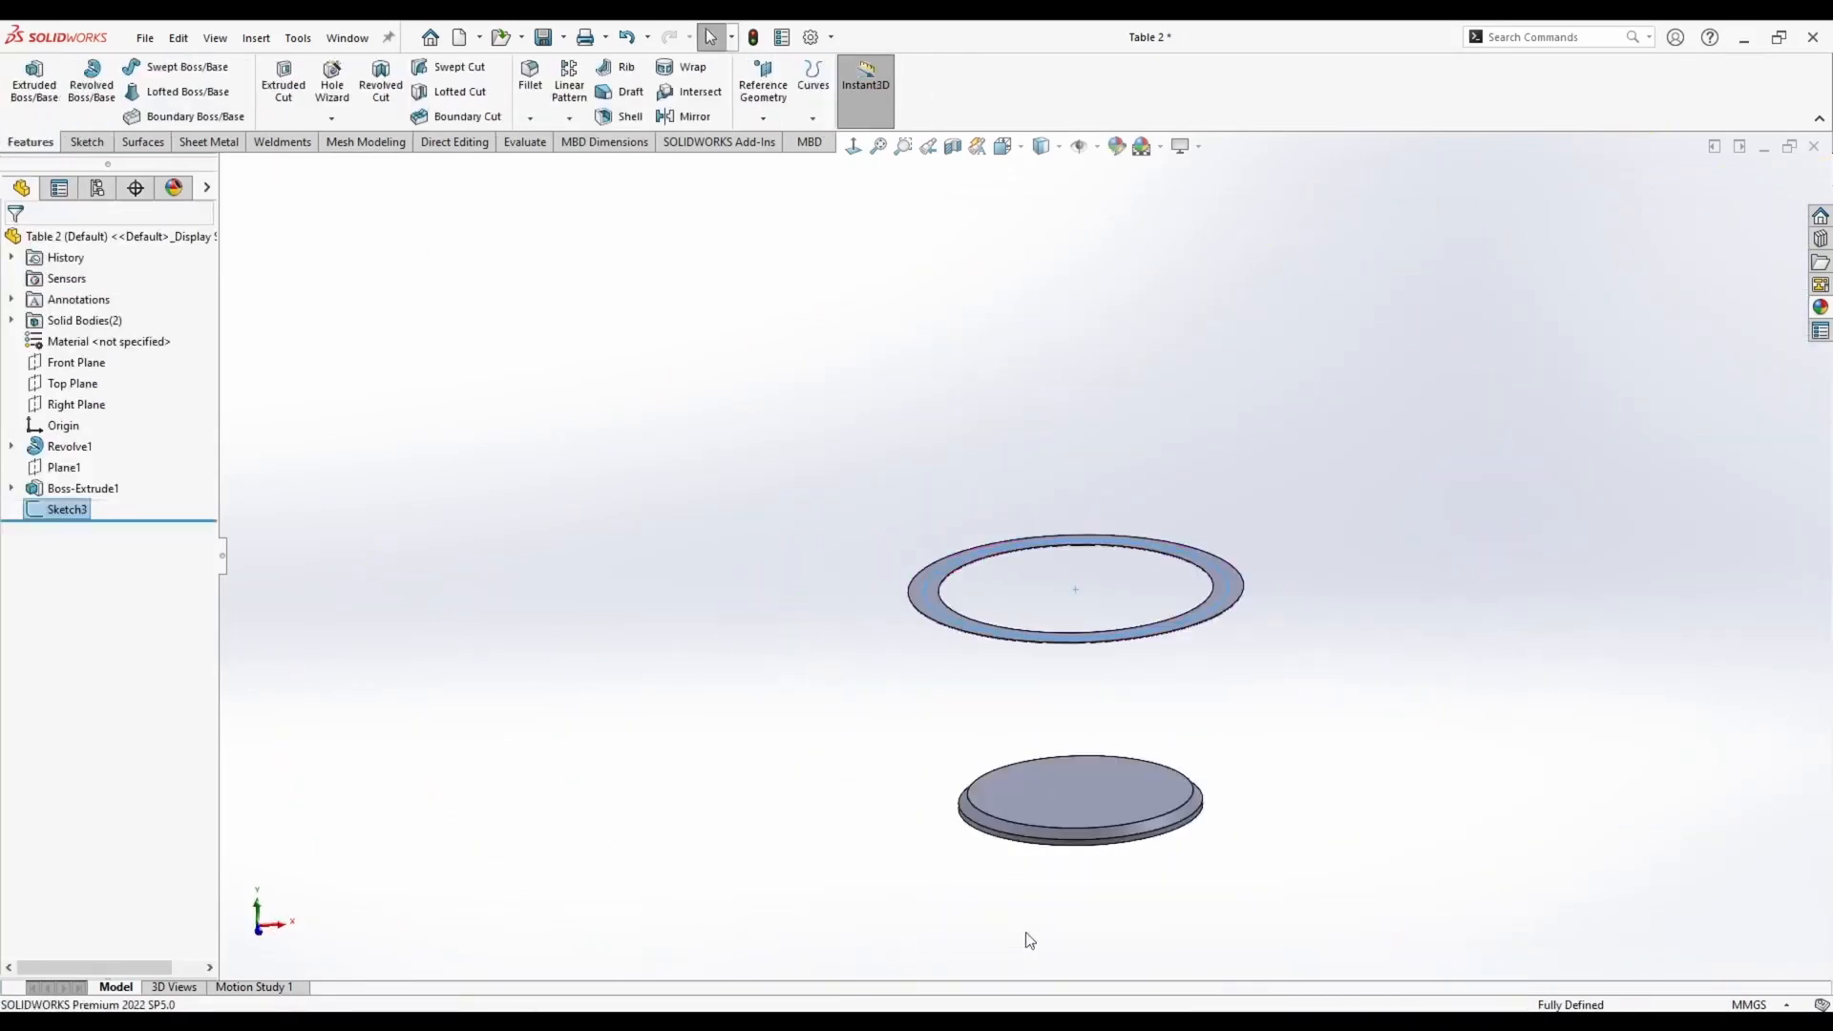
Sketch on the base's top face a circle offset 50 mm inward from the face's edge, and close the sketch
scroll(1028, 936, down, 4)
right_click(953, 624)
click(999, 593)
scroll(862, 642, down, 3)
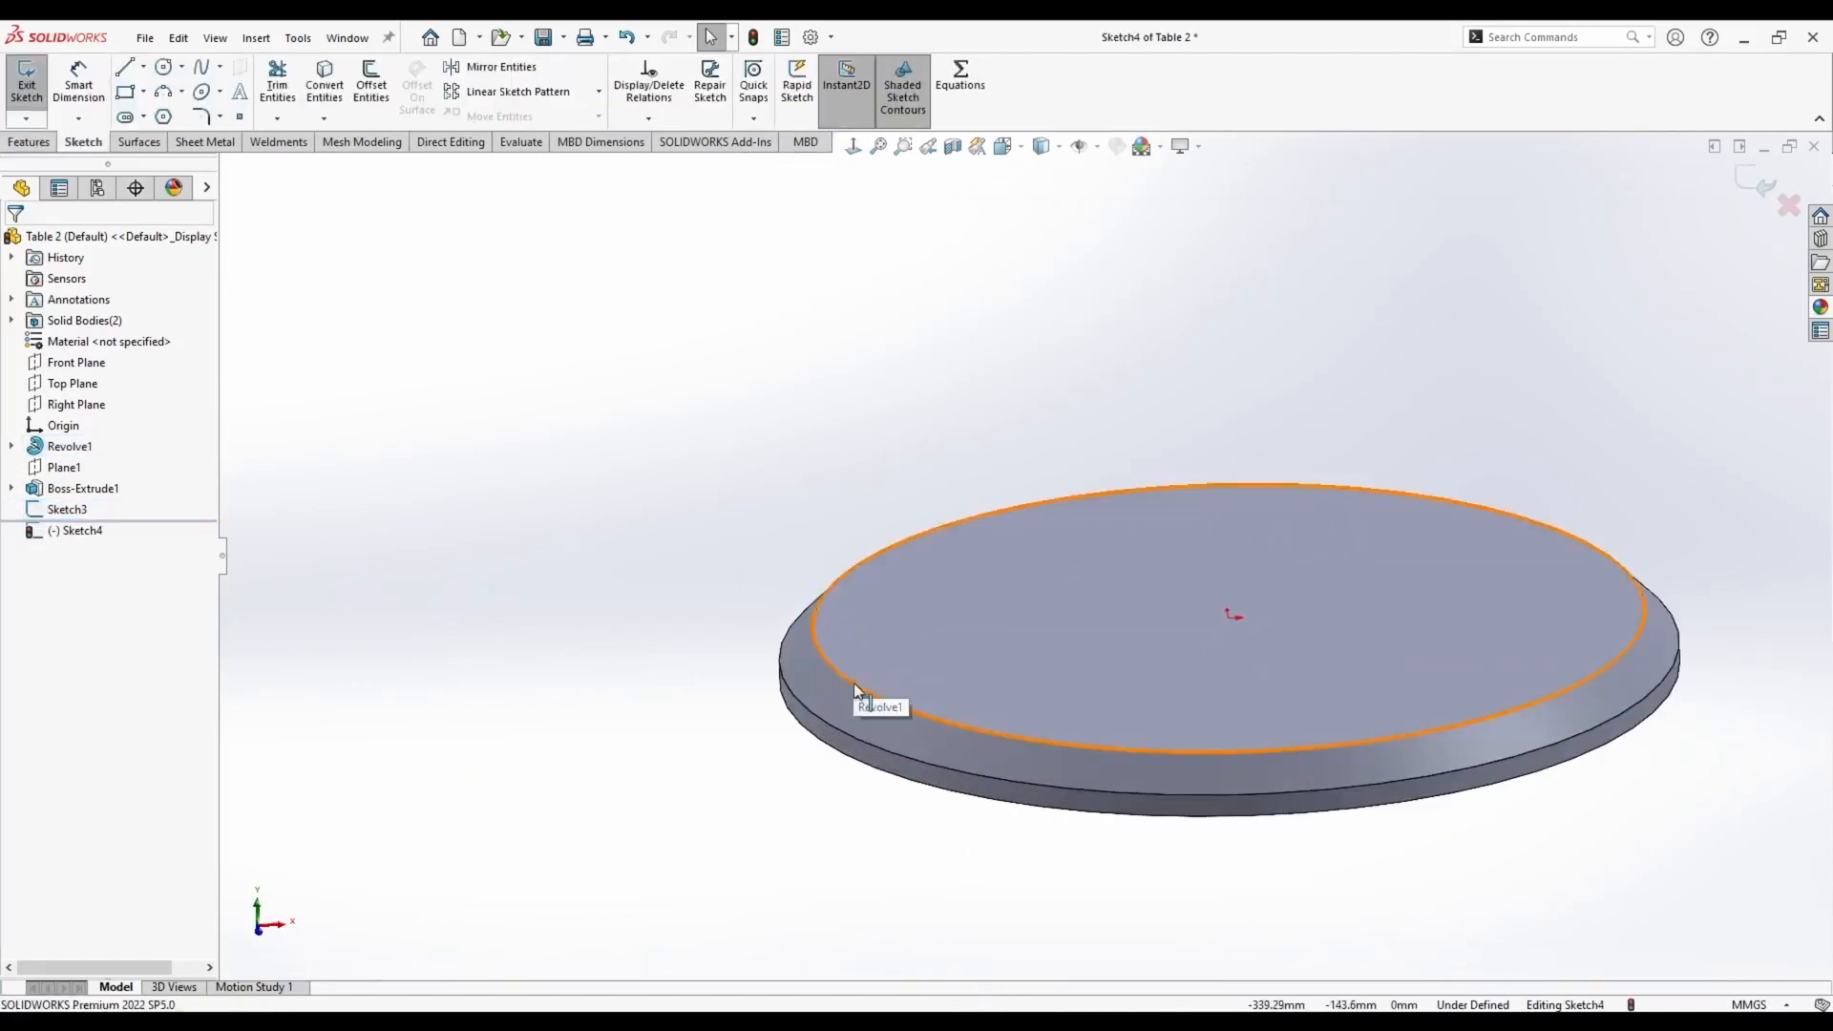
click(368, 87)
click(74, 340)
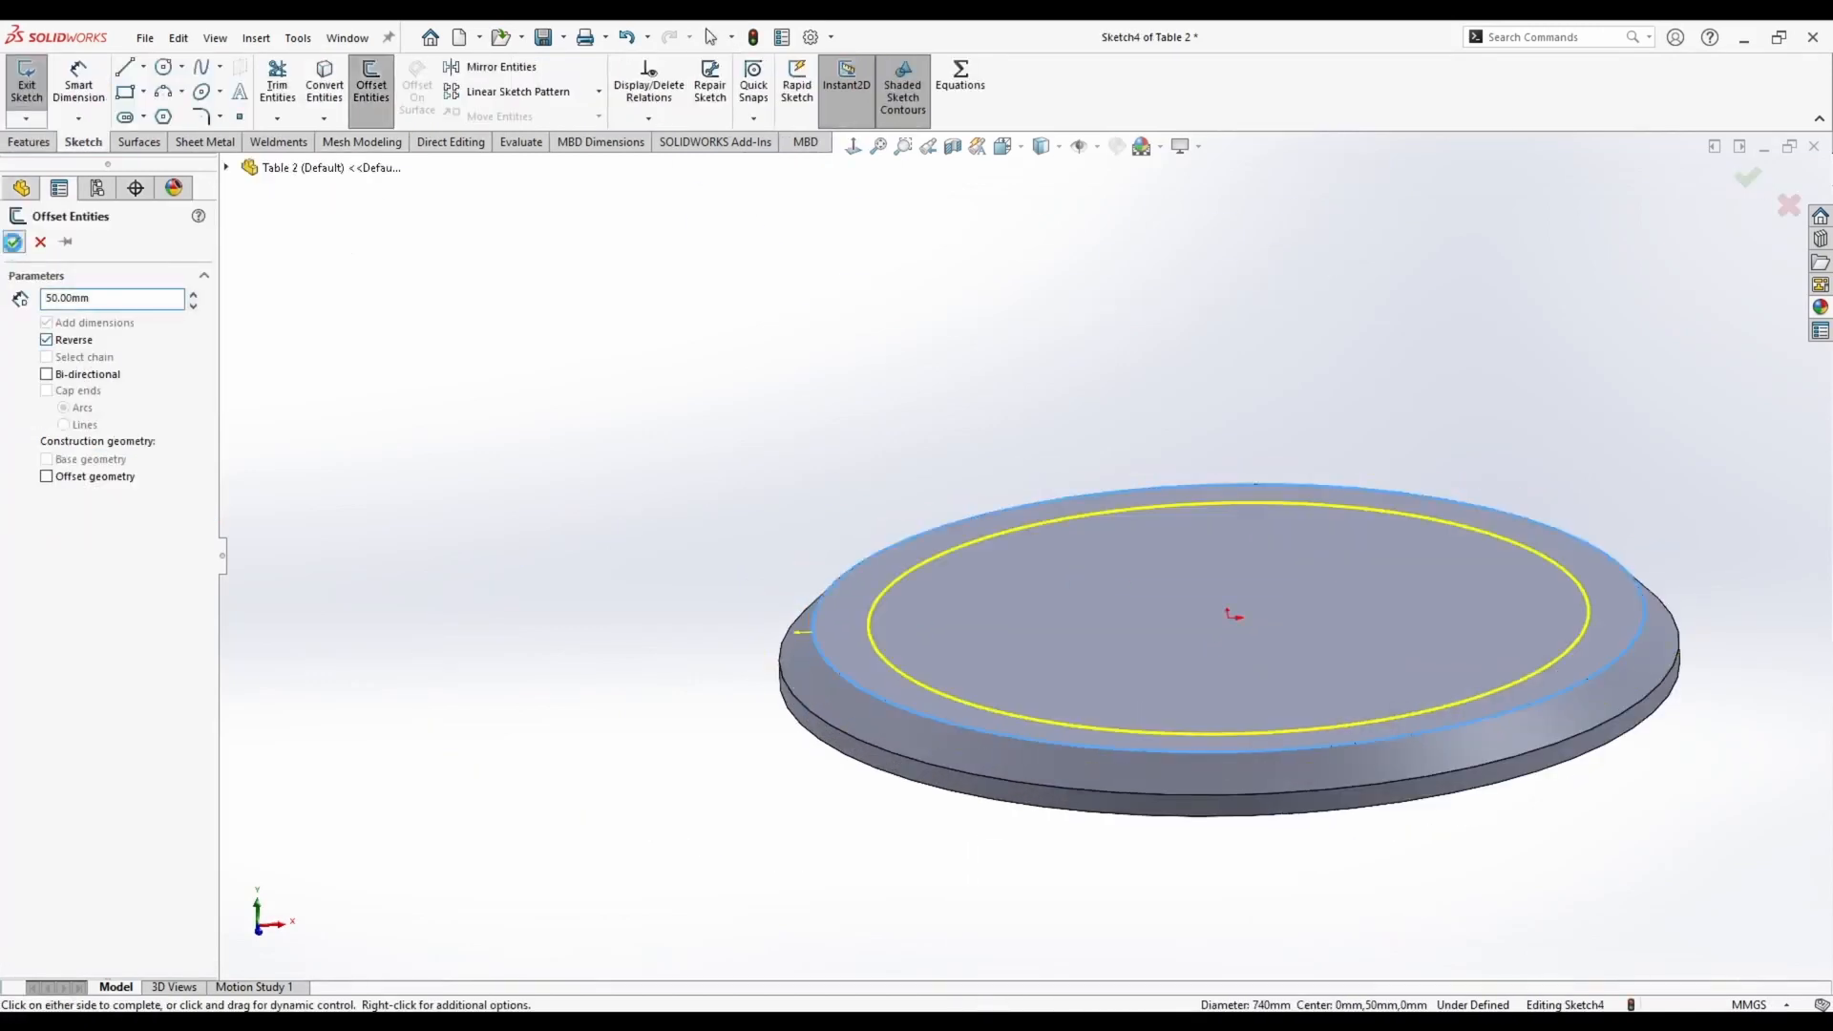
click(14, 241)
scroll(1002, 560, up, 5)
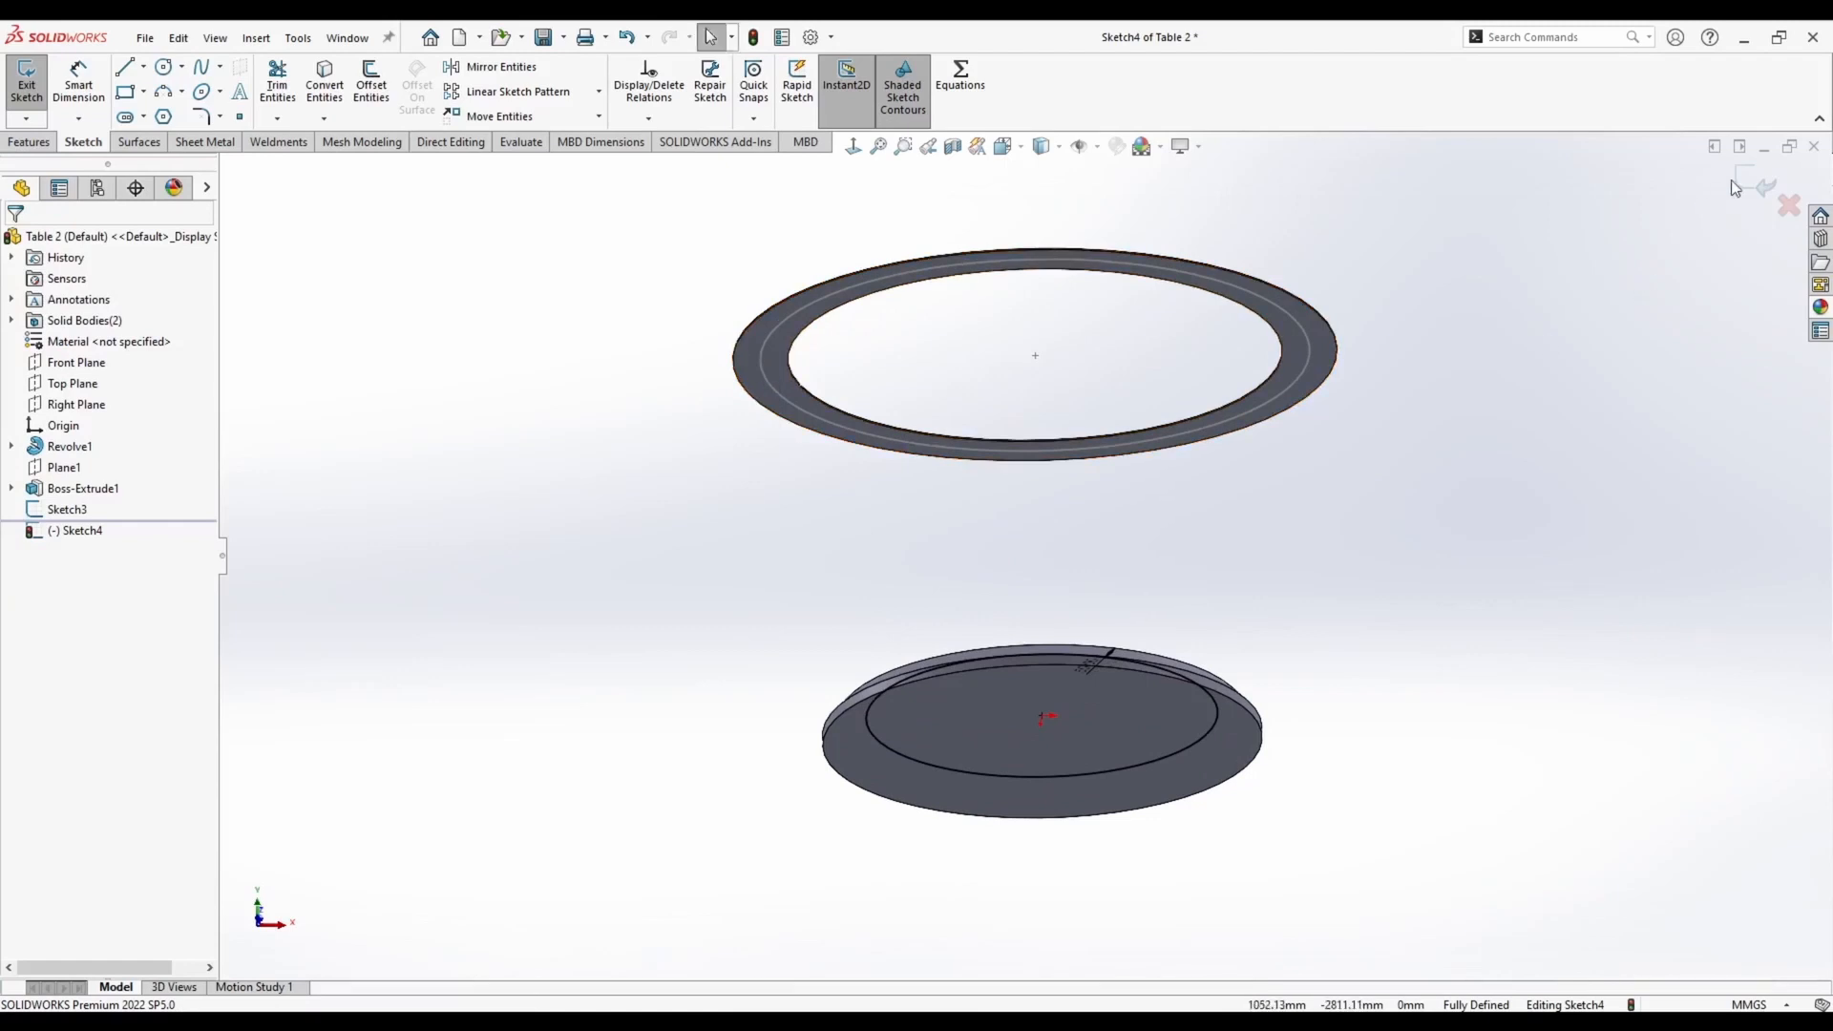
key(ctrl+b)
middle_drag(957, 450, 849, 676)
click(850, 675)
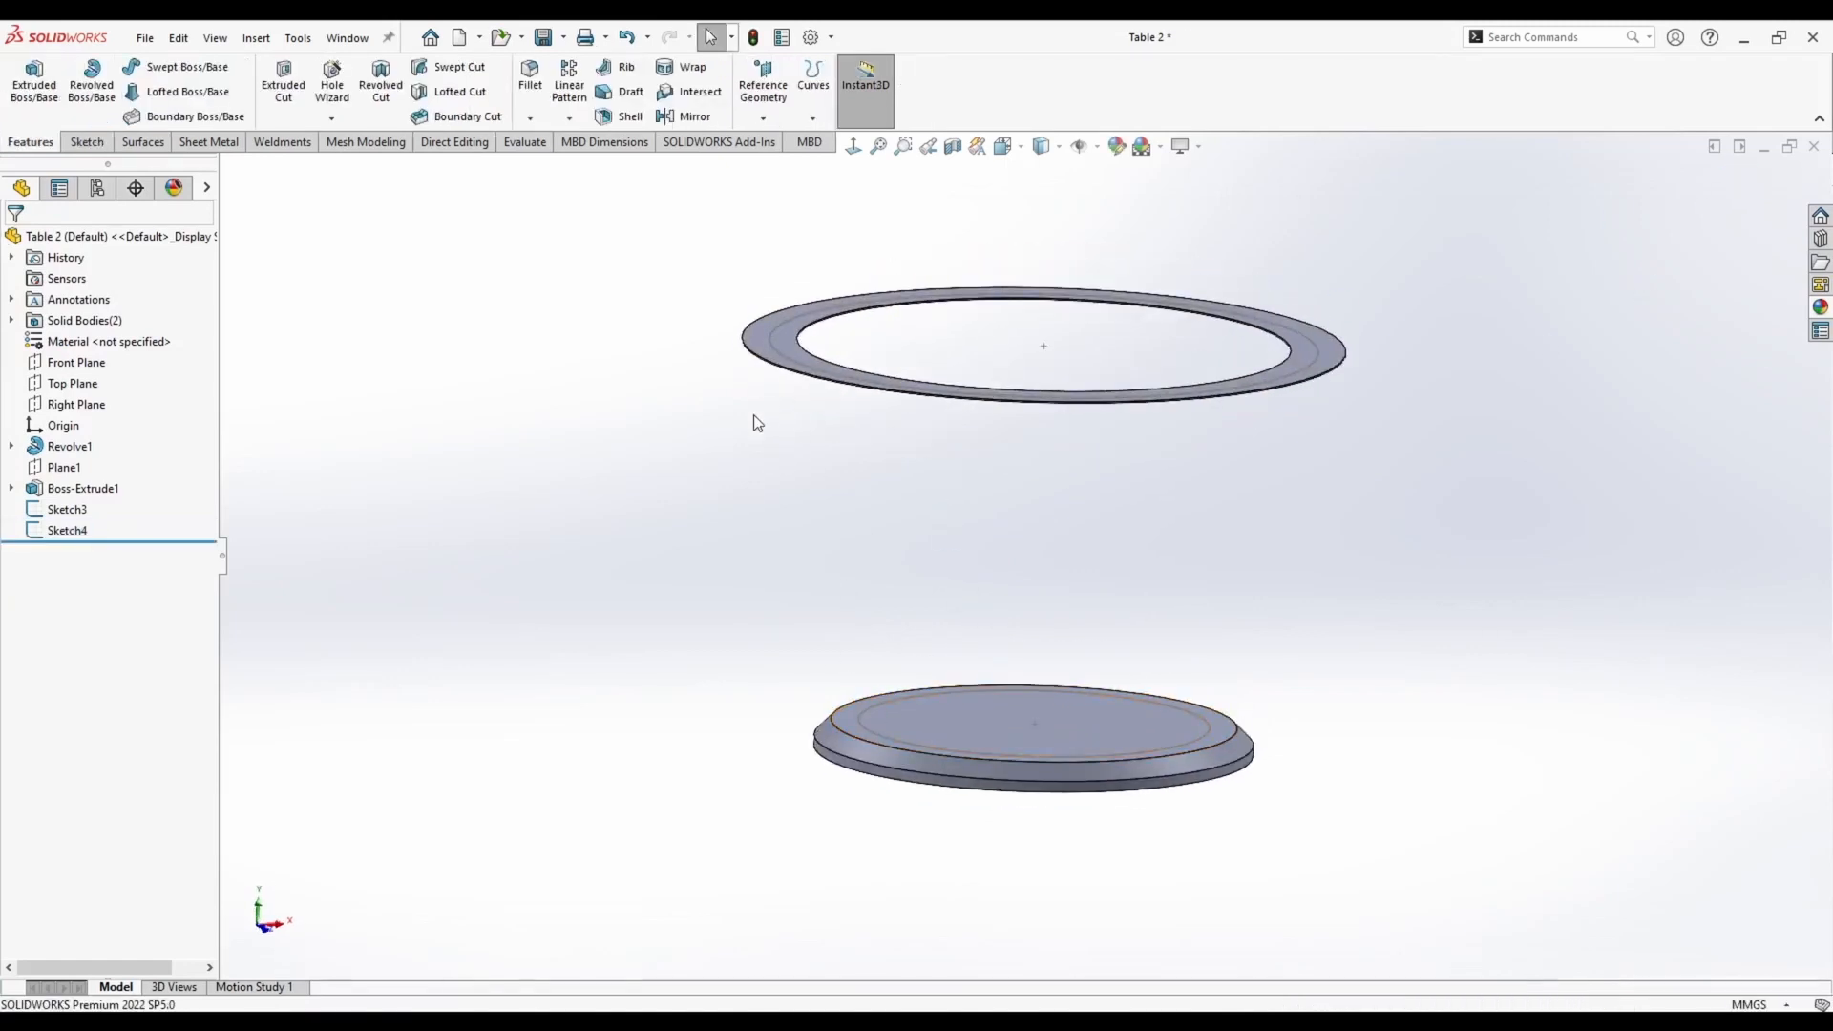
Start a 3D sketch and draw a vertical construction line from the origin up to the center of the base's top face
middle_drag(748, 428, 804, 525)
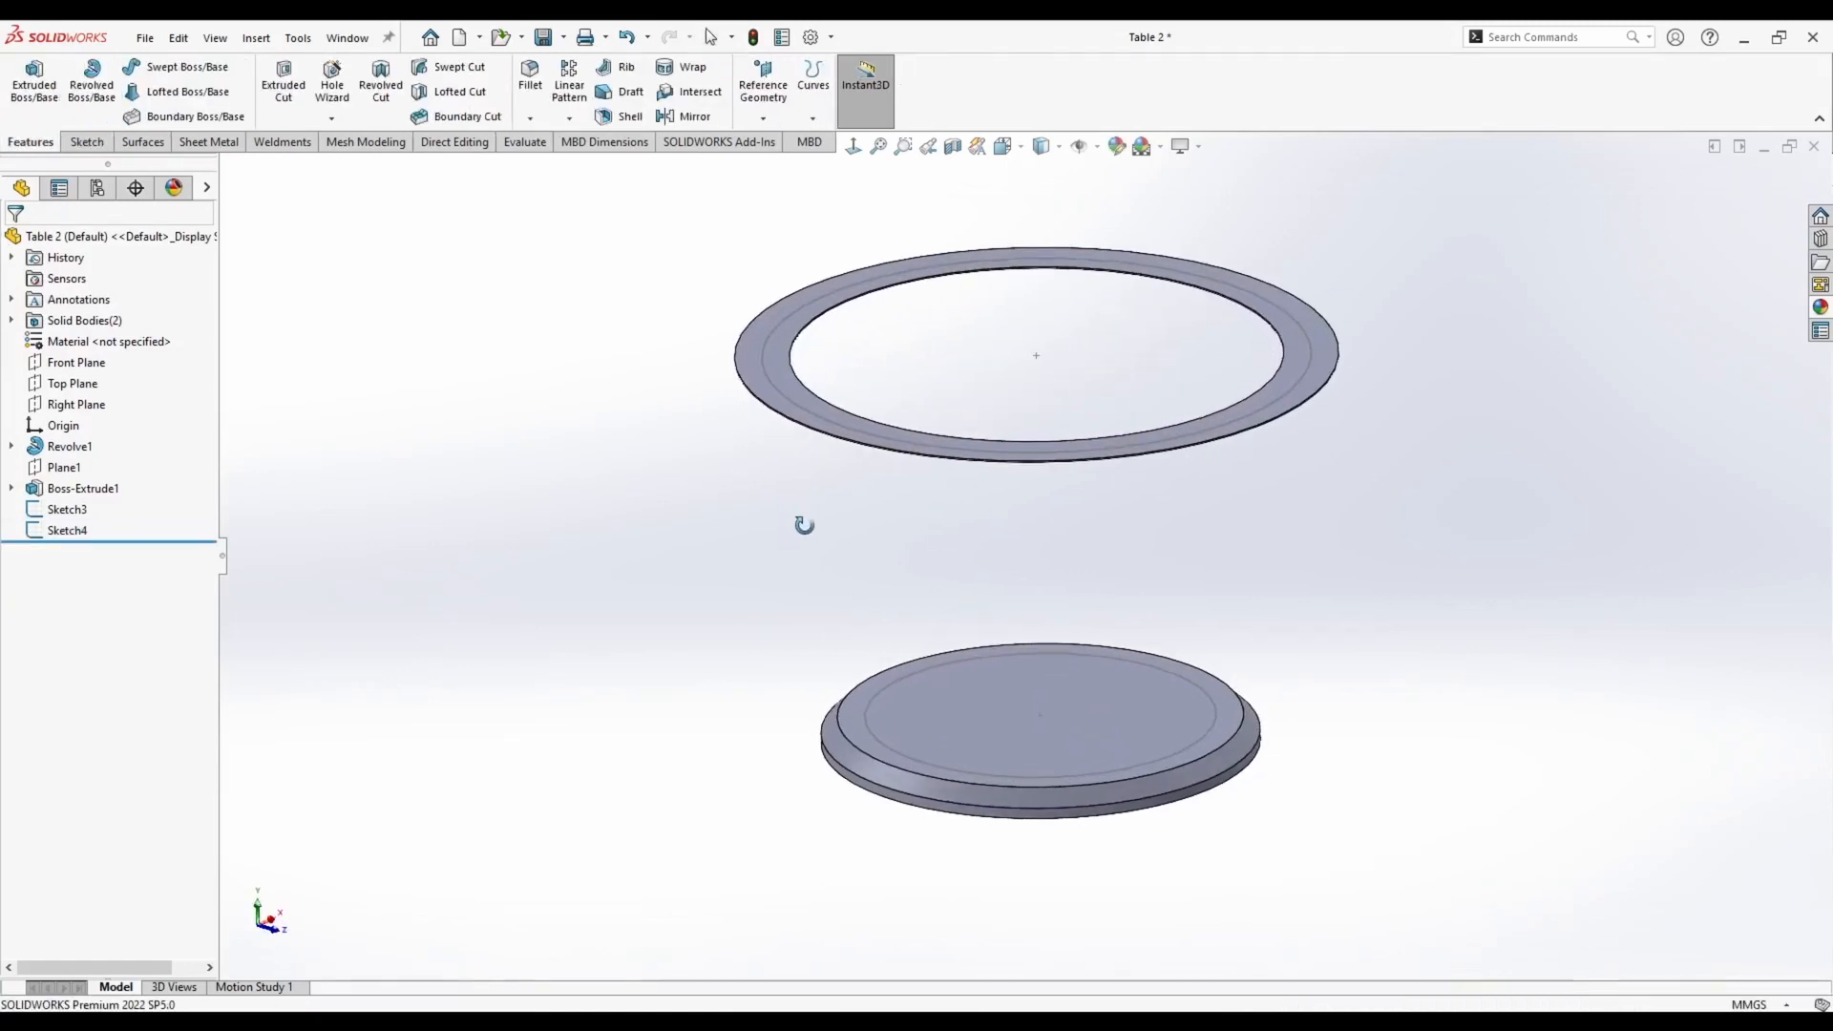
click(282, 142)
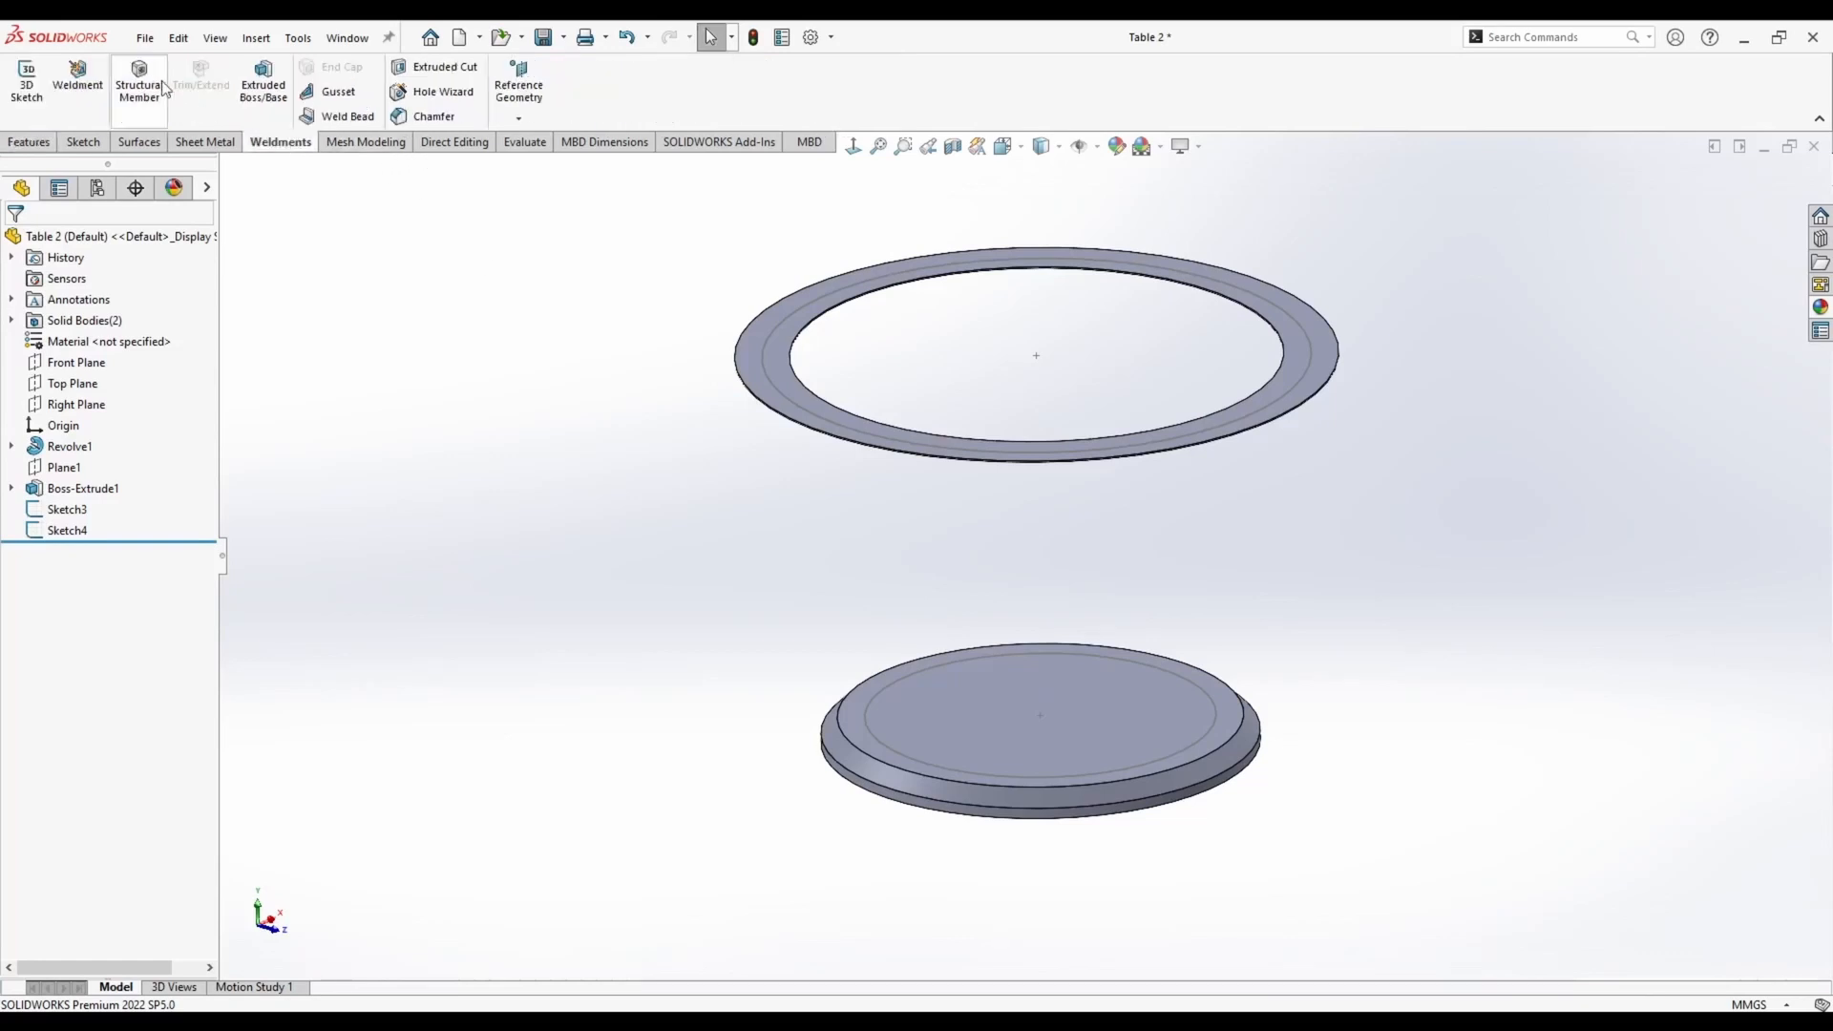
middle_drag(362, 329, 655, 572)
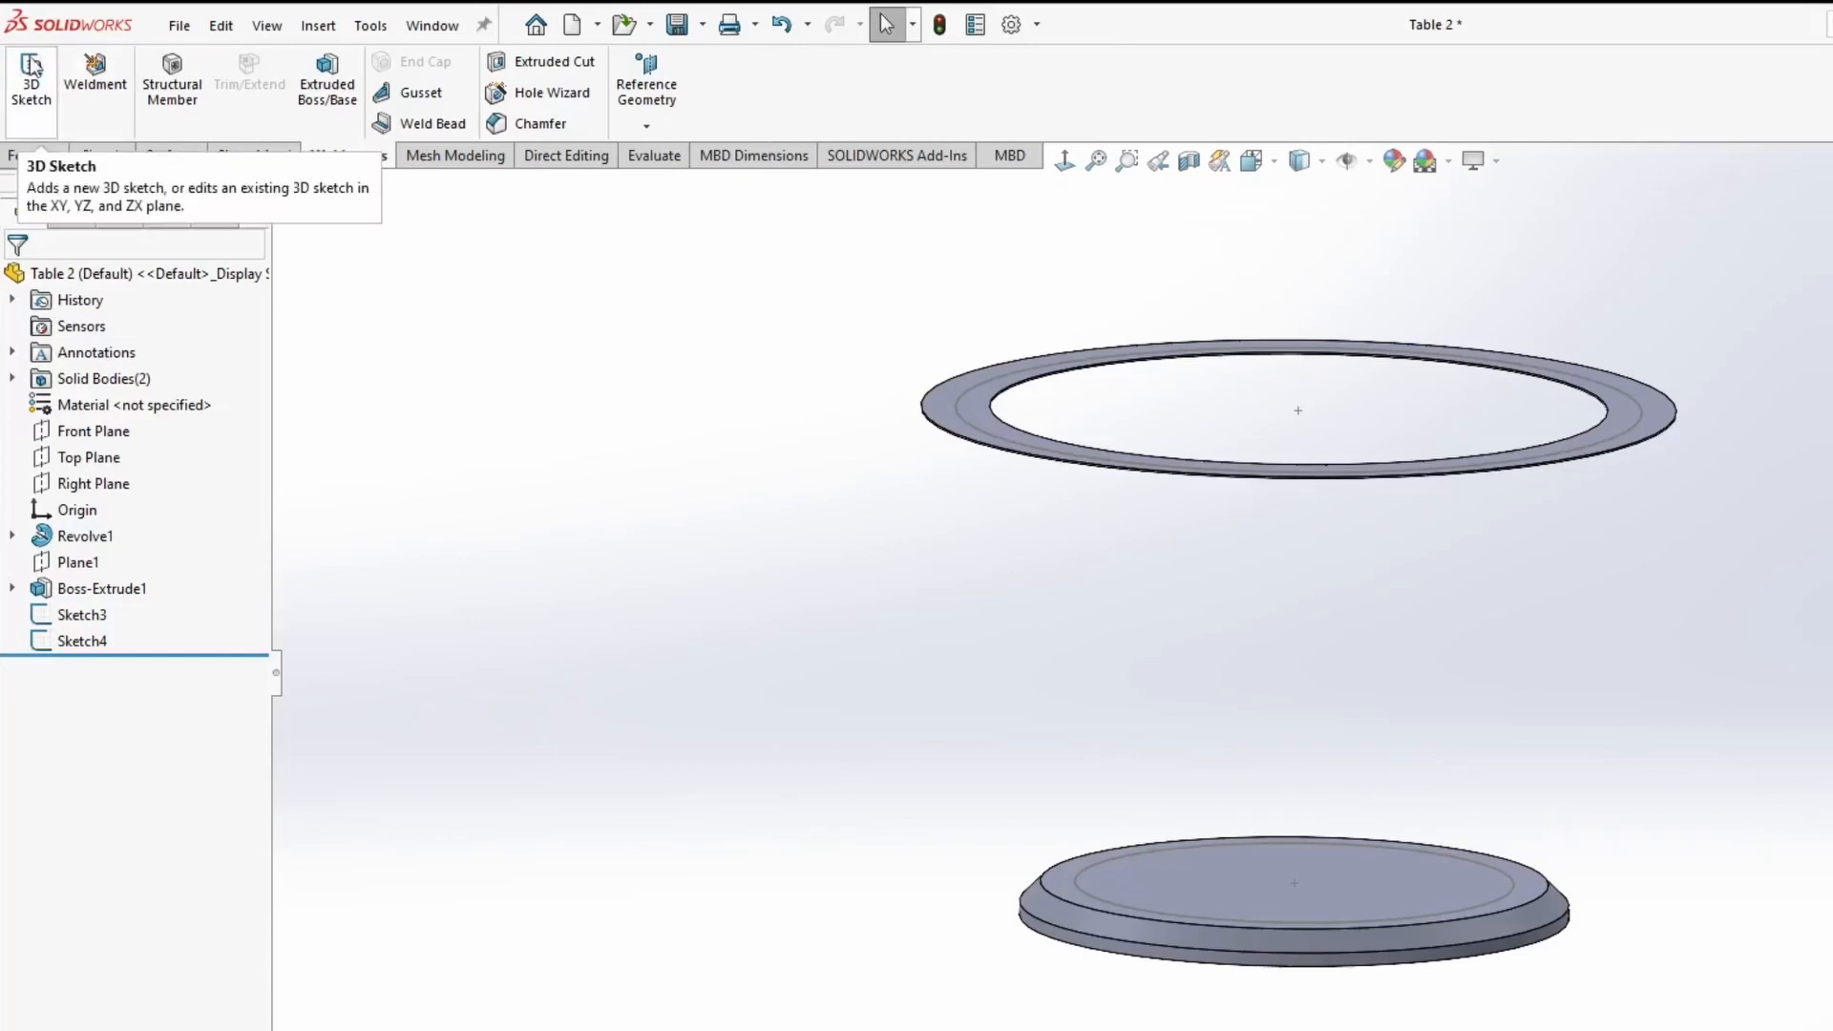
click(34, 84)
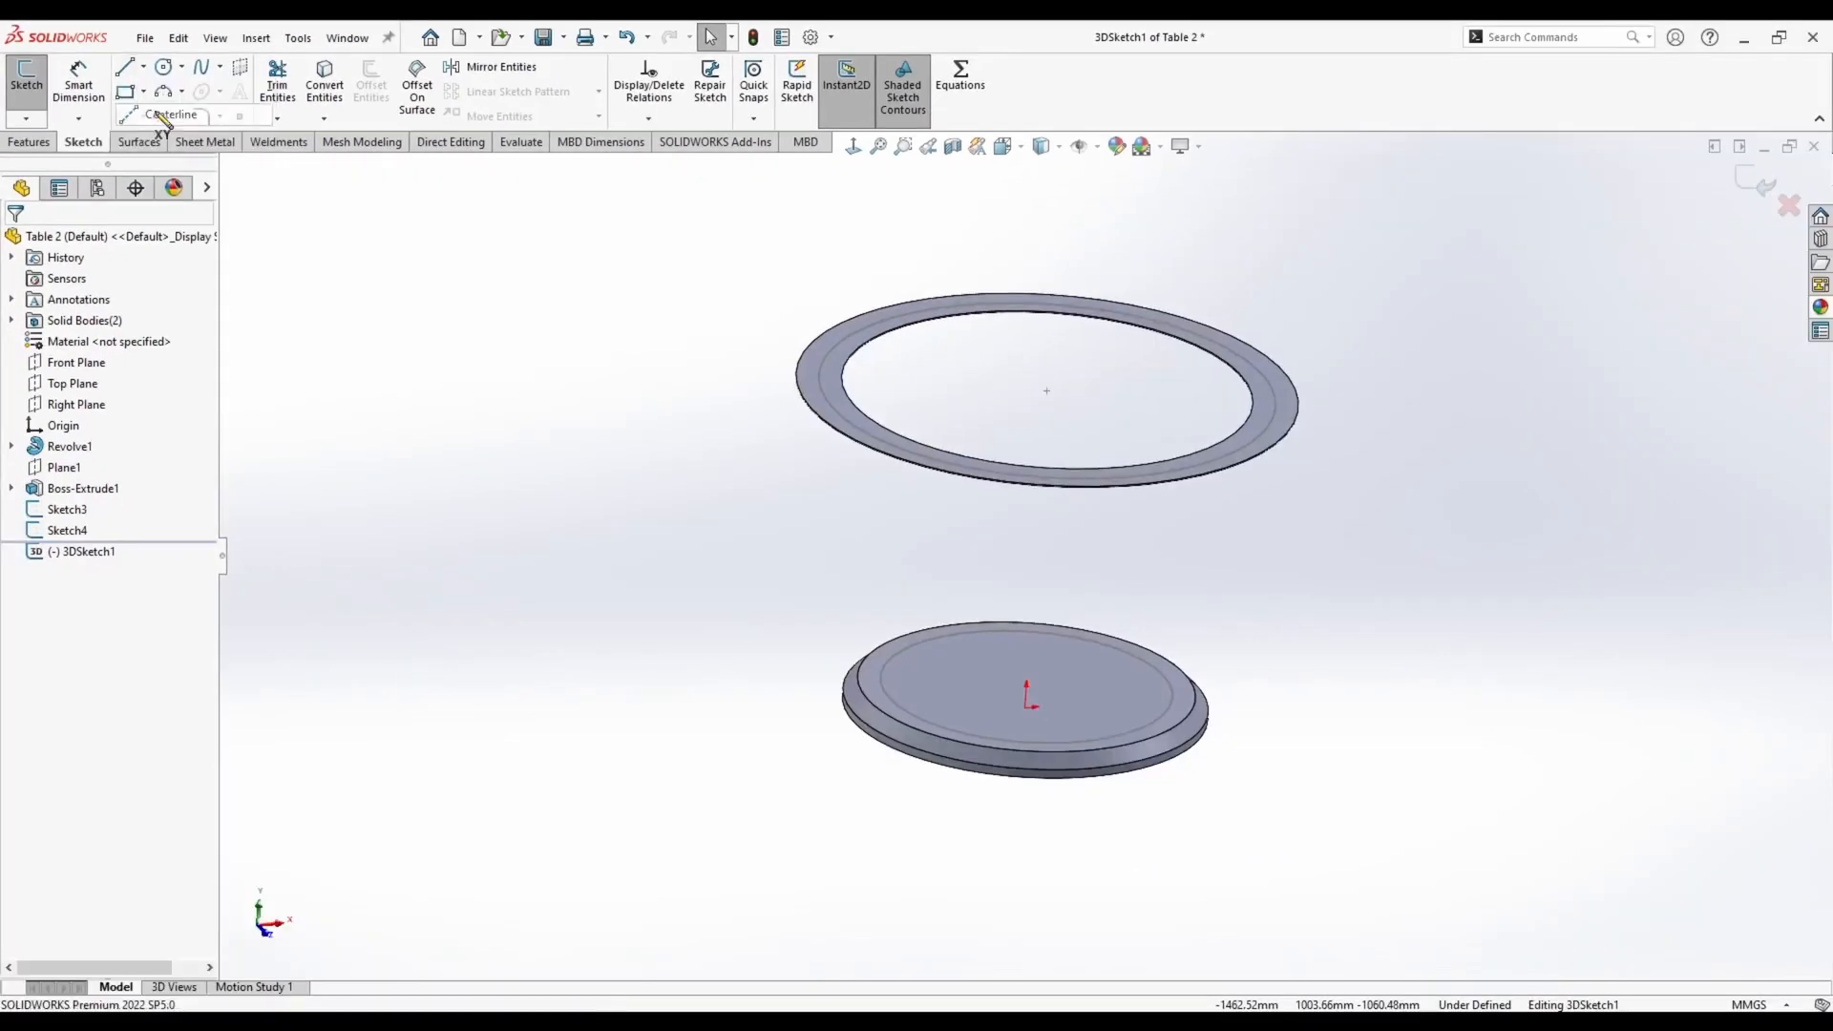
click(164, 118)
click(1028, 702)
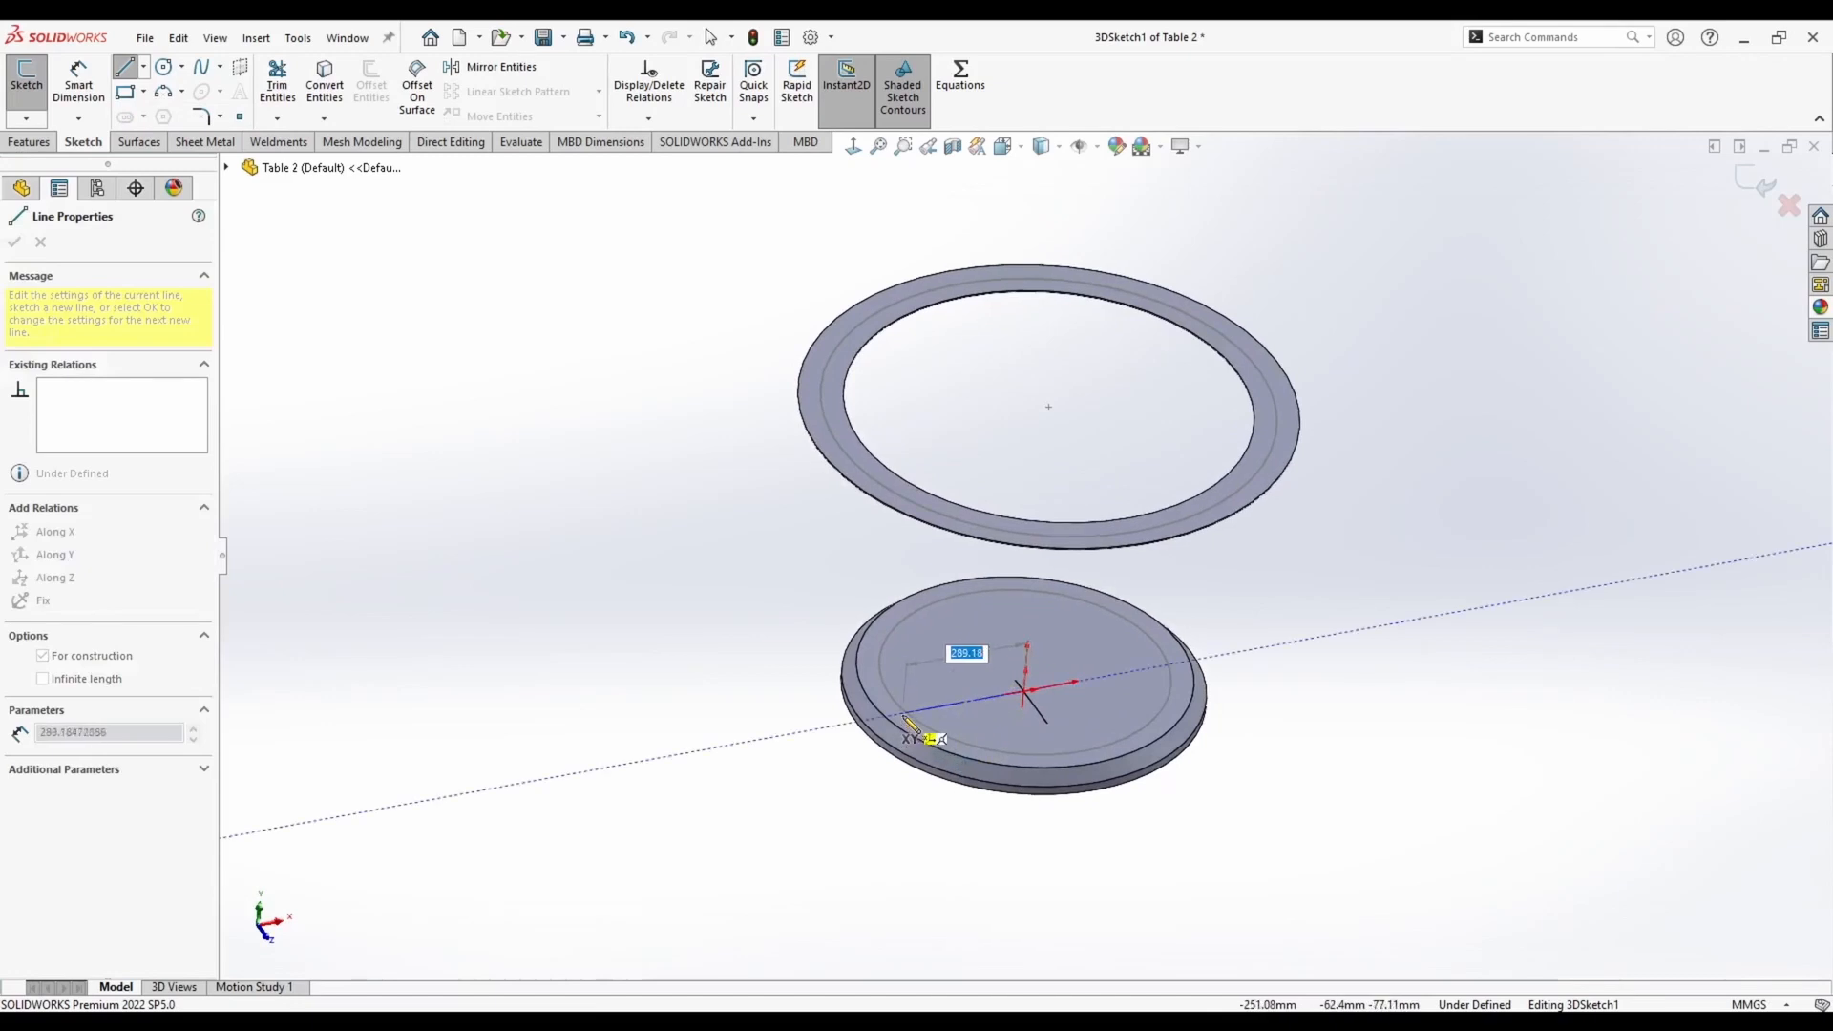
scroll(1026, 692, down, 5)
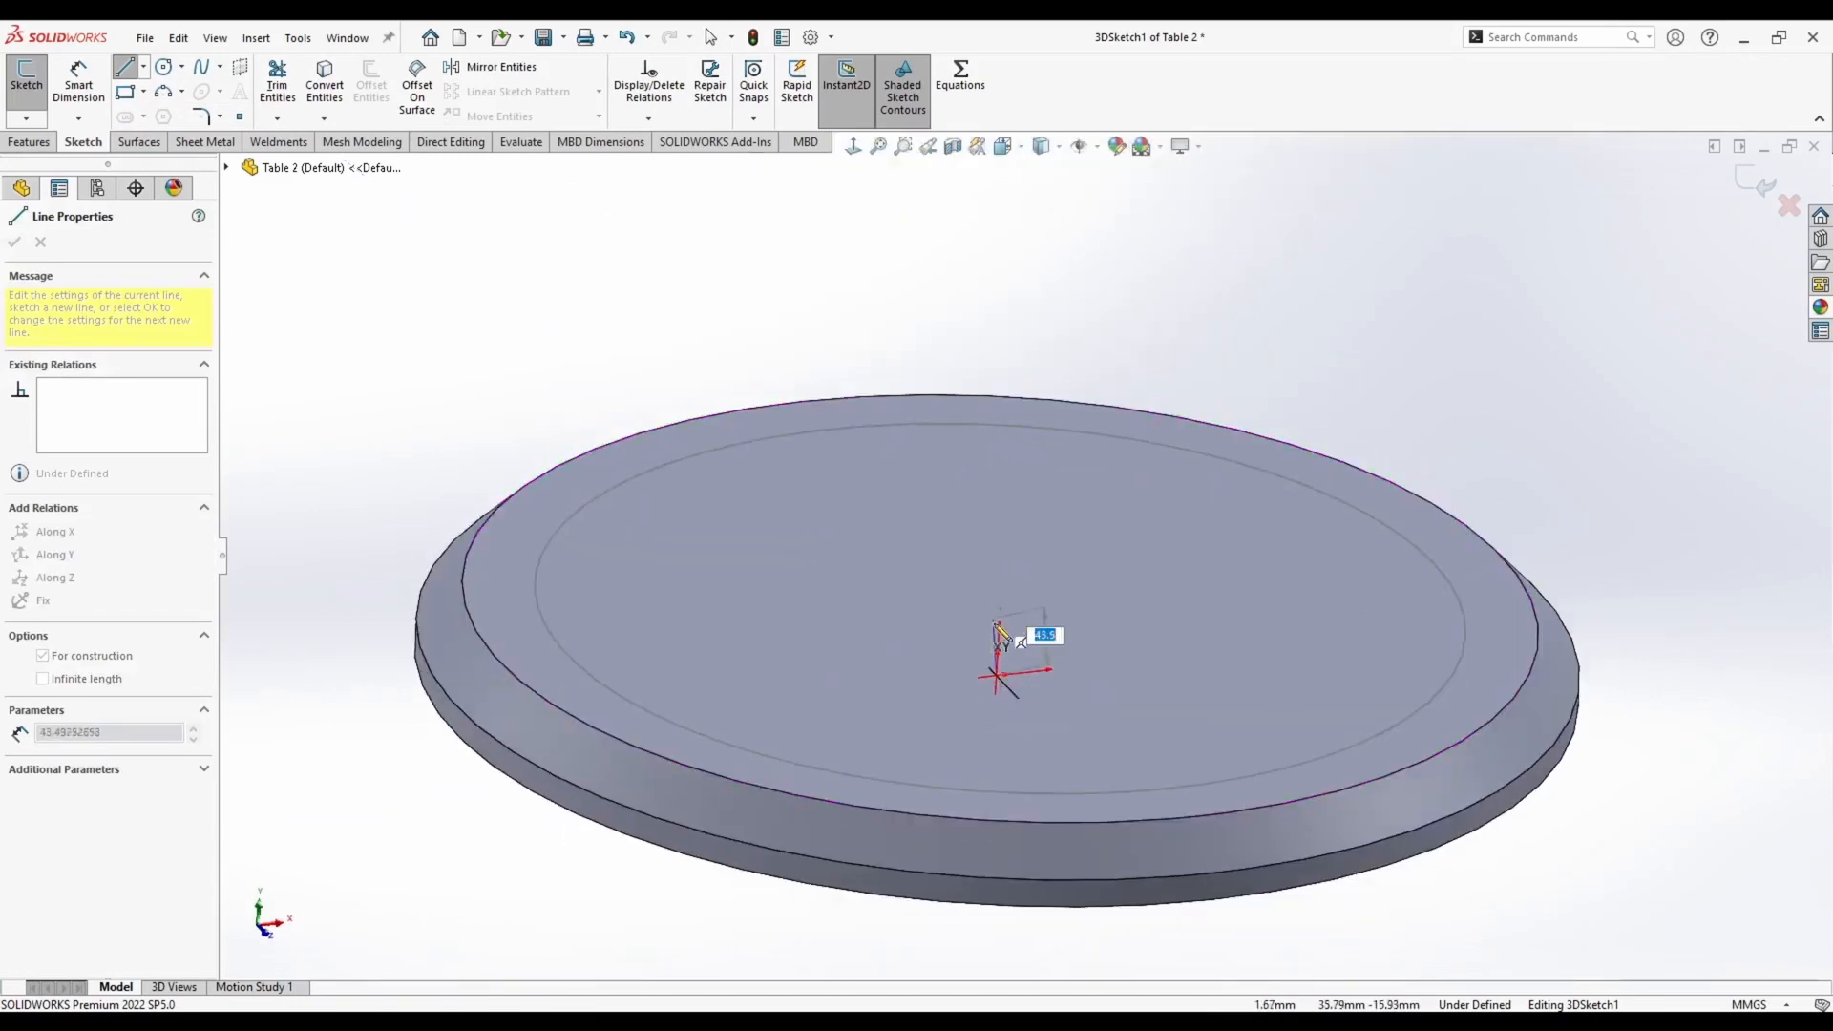
click(999, 626)
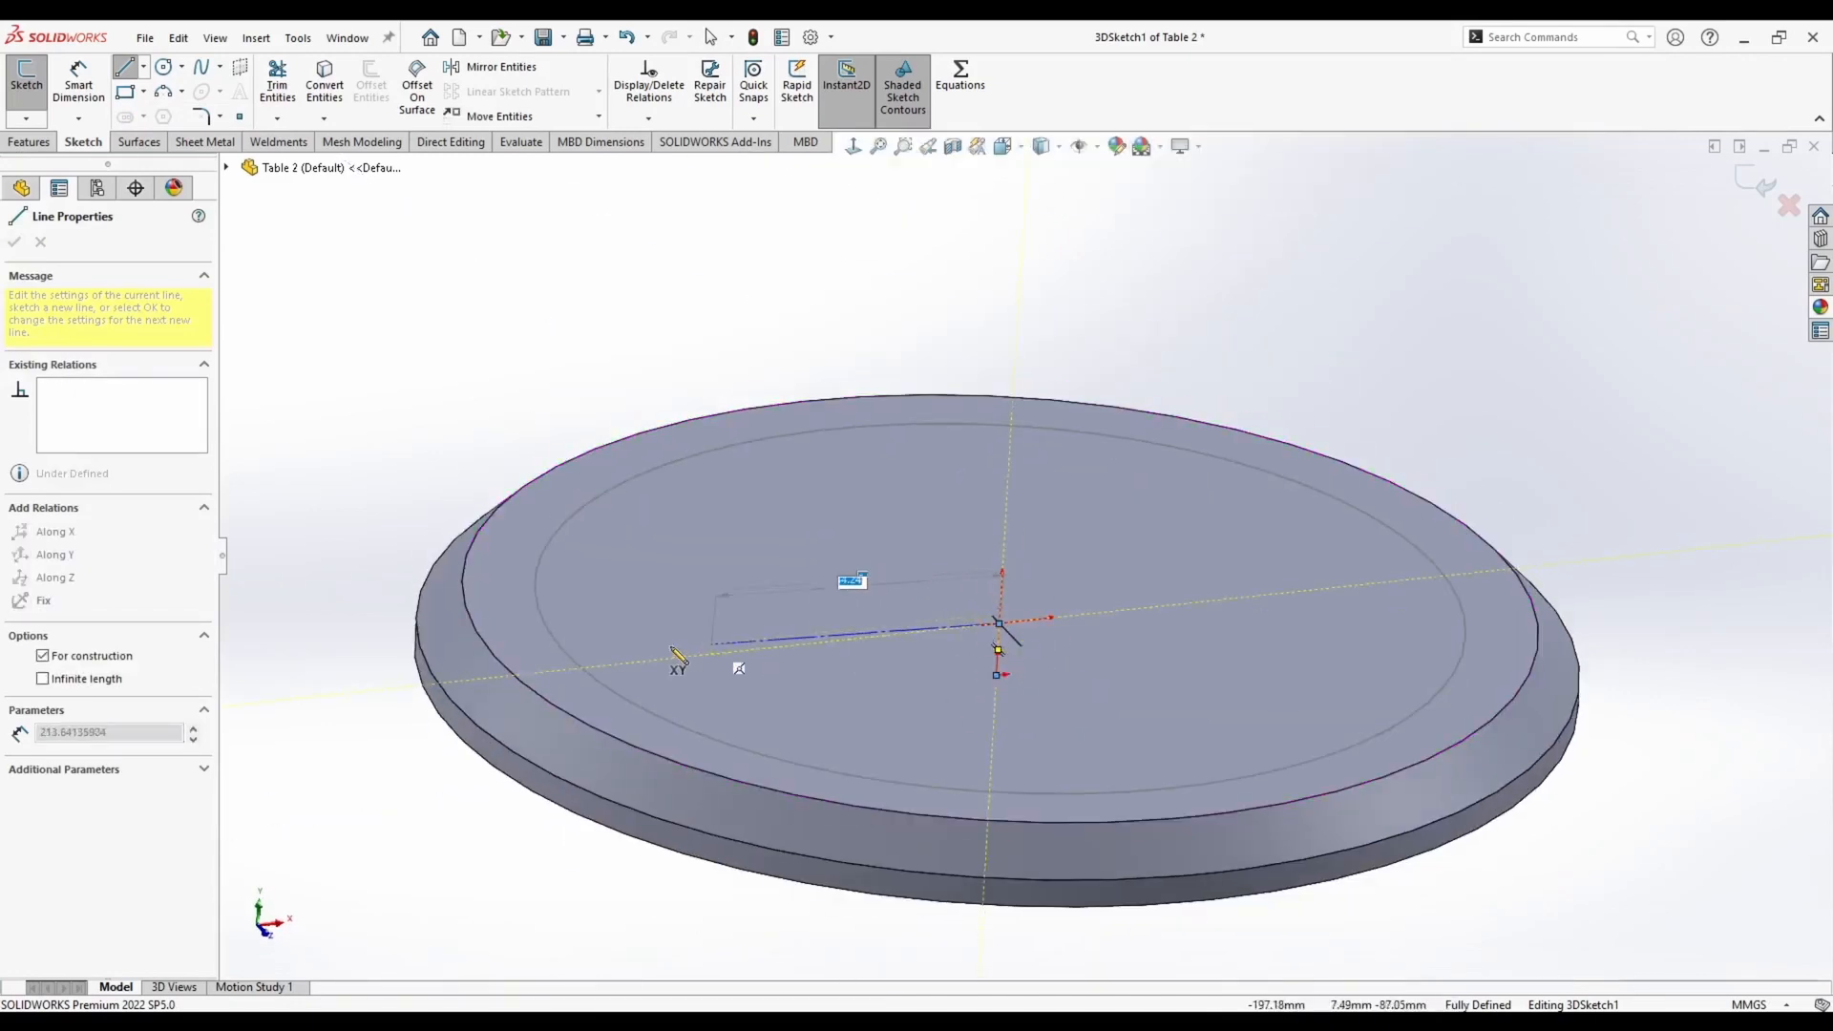
Draw a construction line from the center of the base's top face to its offset circle and constrain it along X
click(592, 677)
key(Escape)
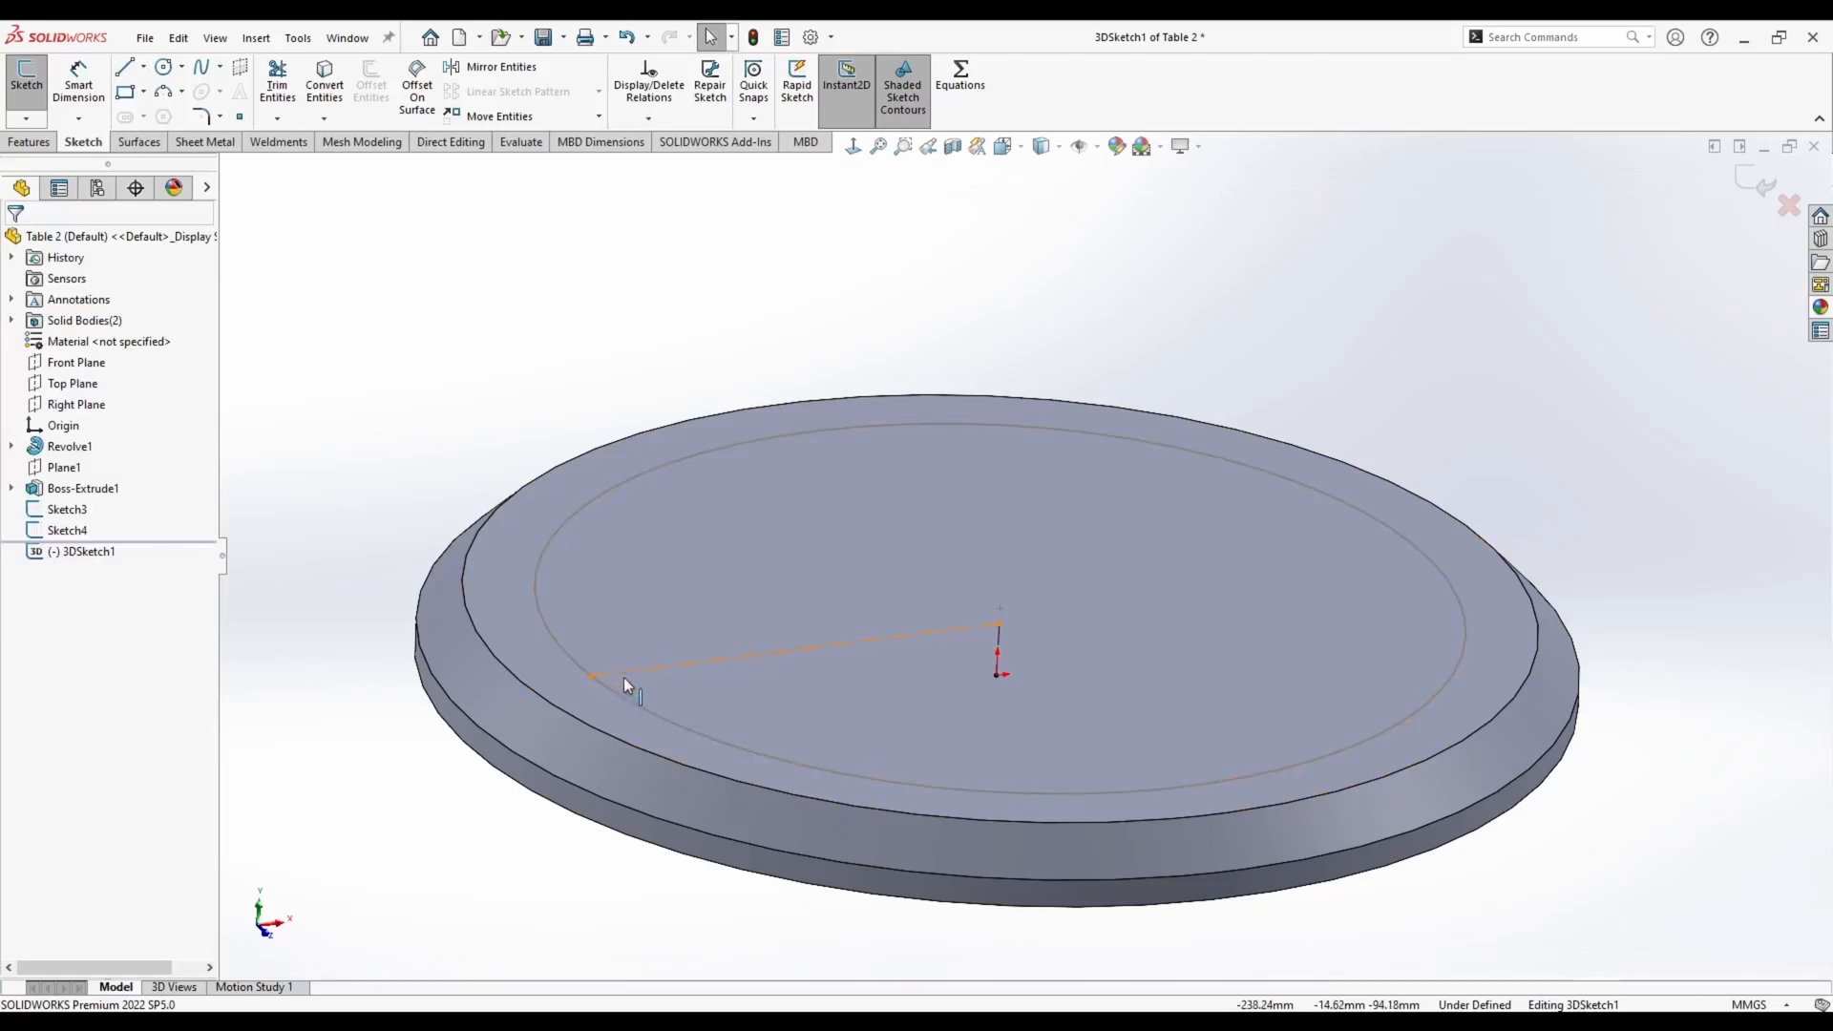
click(625, 676)
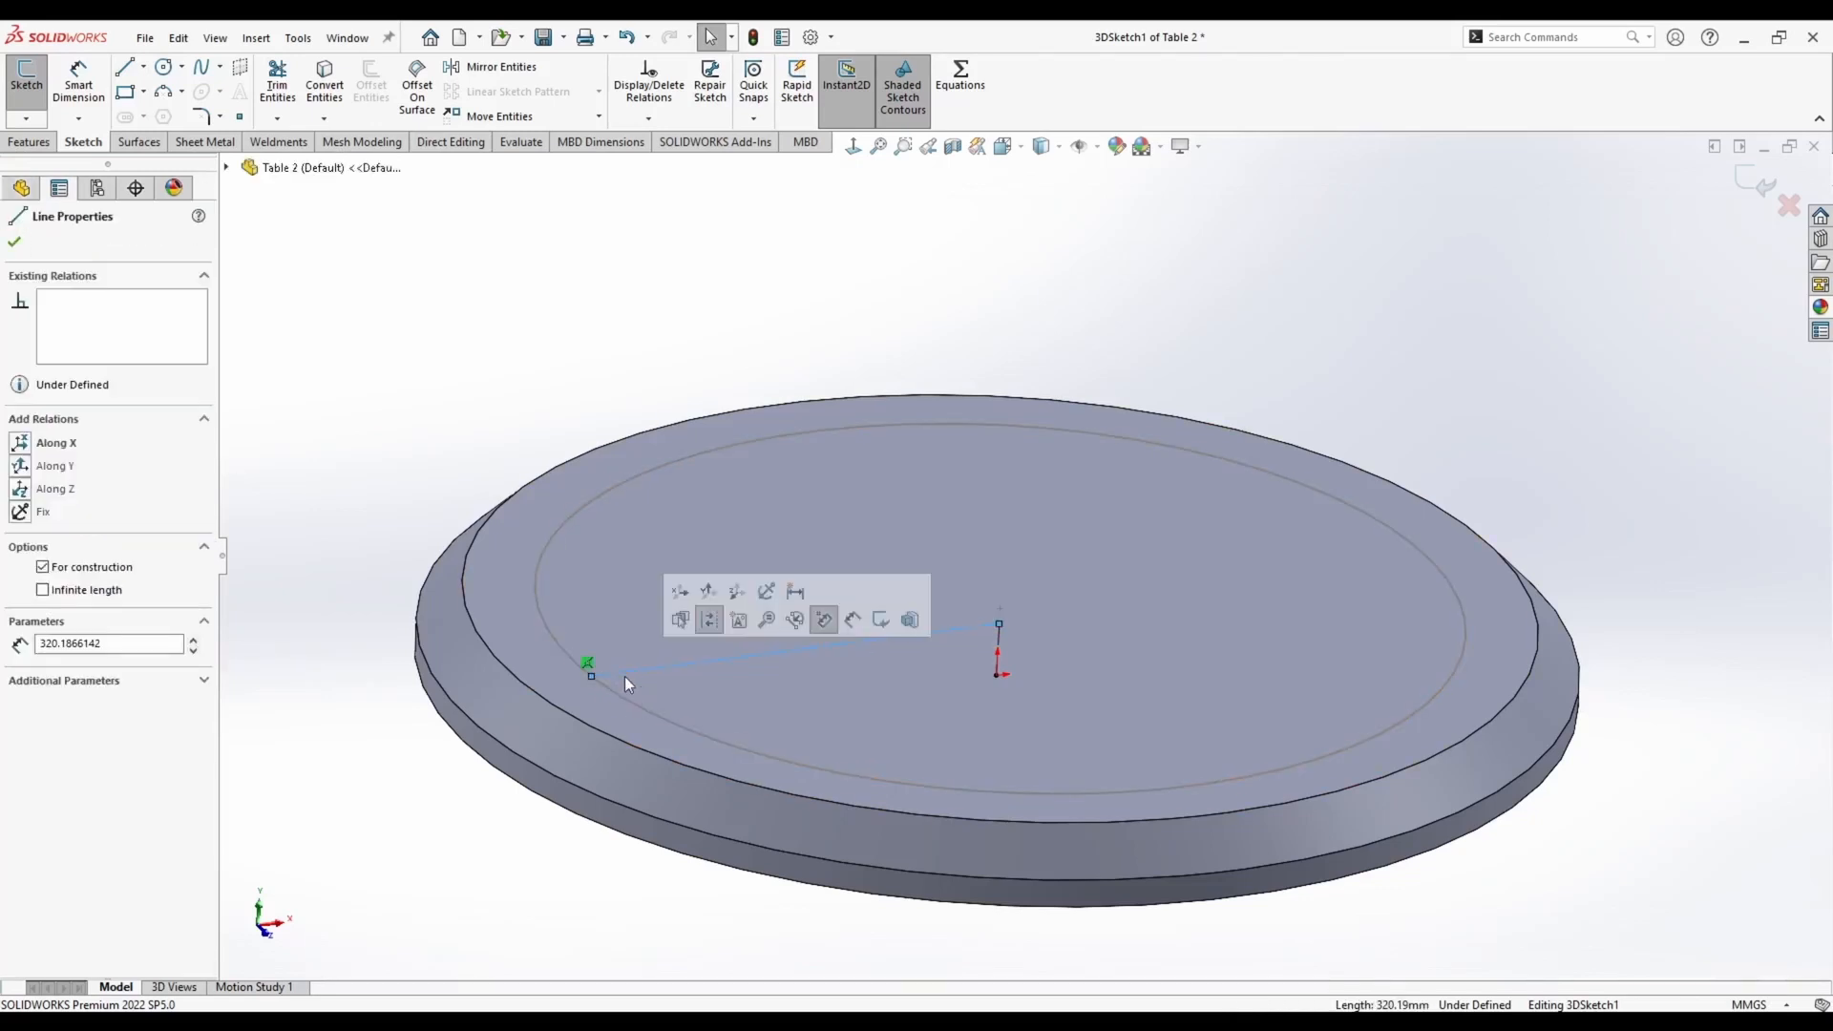
click(679, 594)
Draw a construction line from the outer end of the base's radial line up to the ring's offset circle
scroll(955, 638, up, 5)
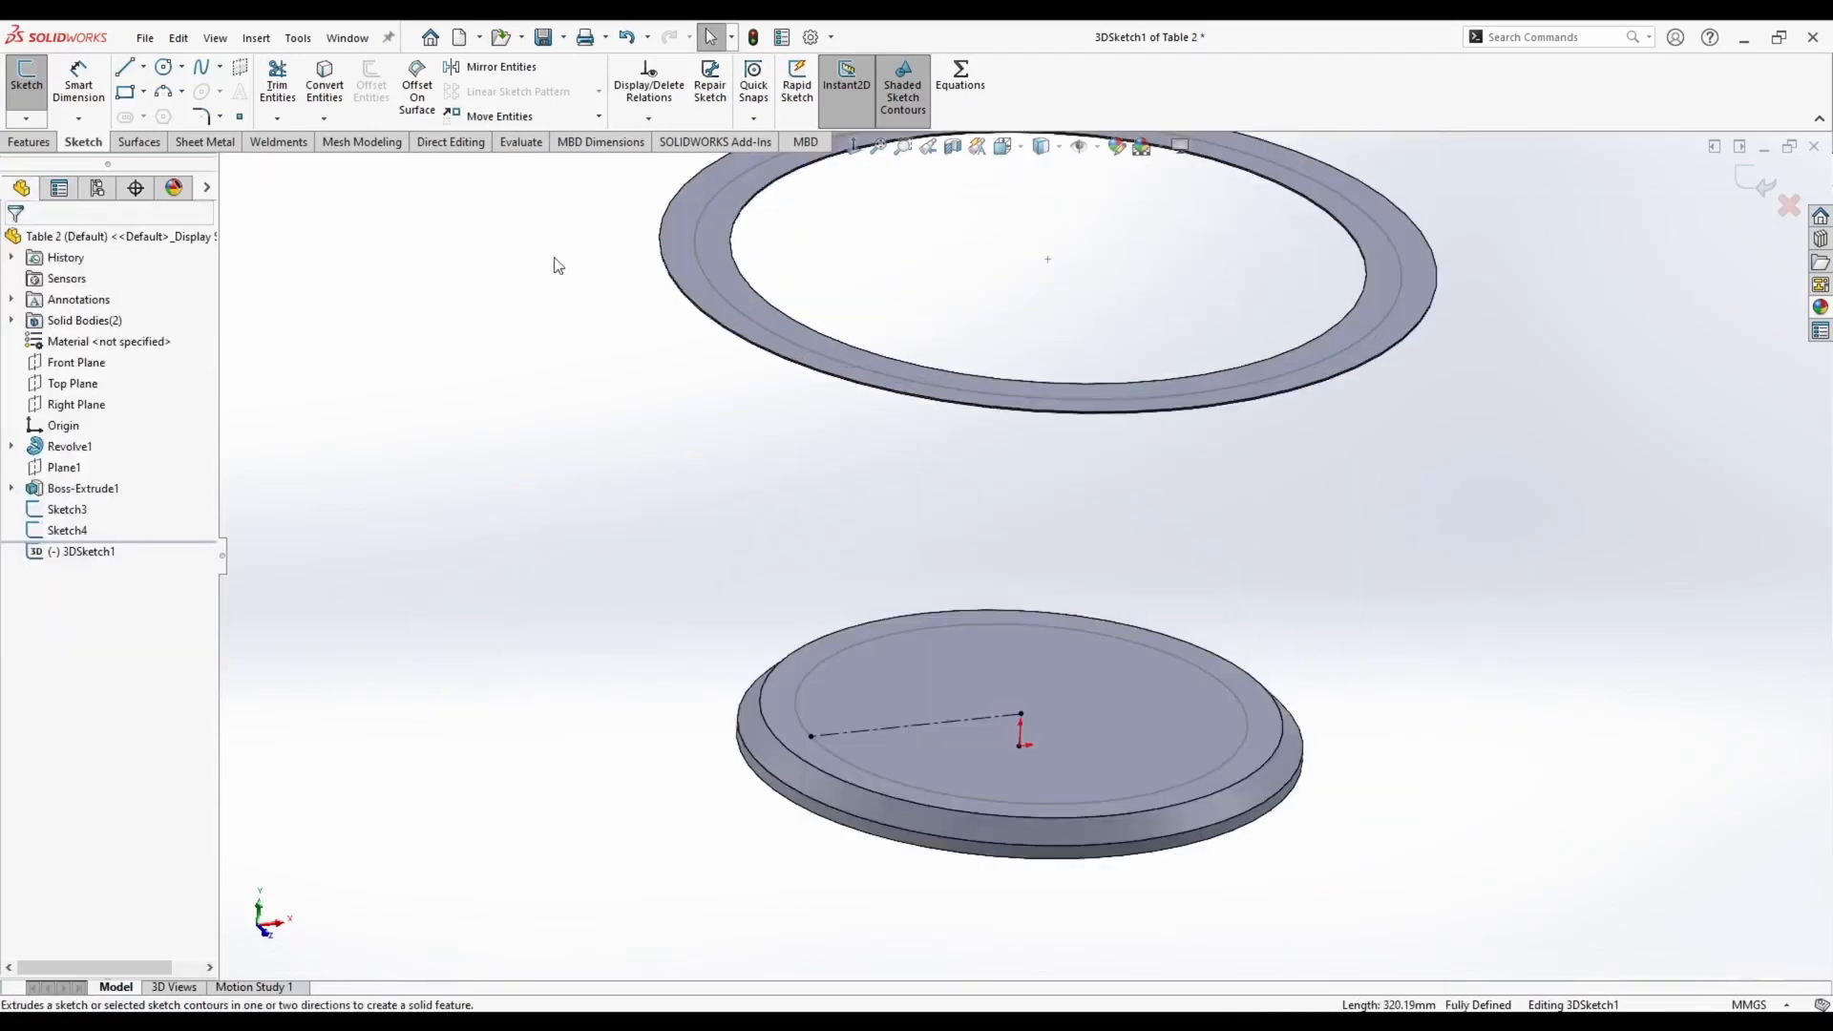
click(145, 69)
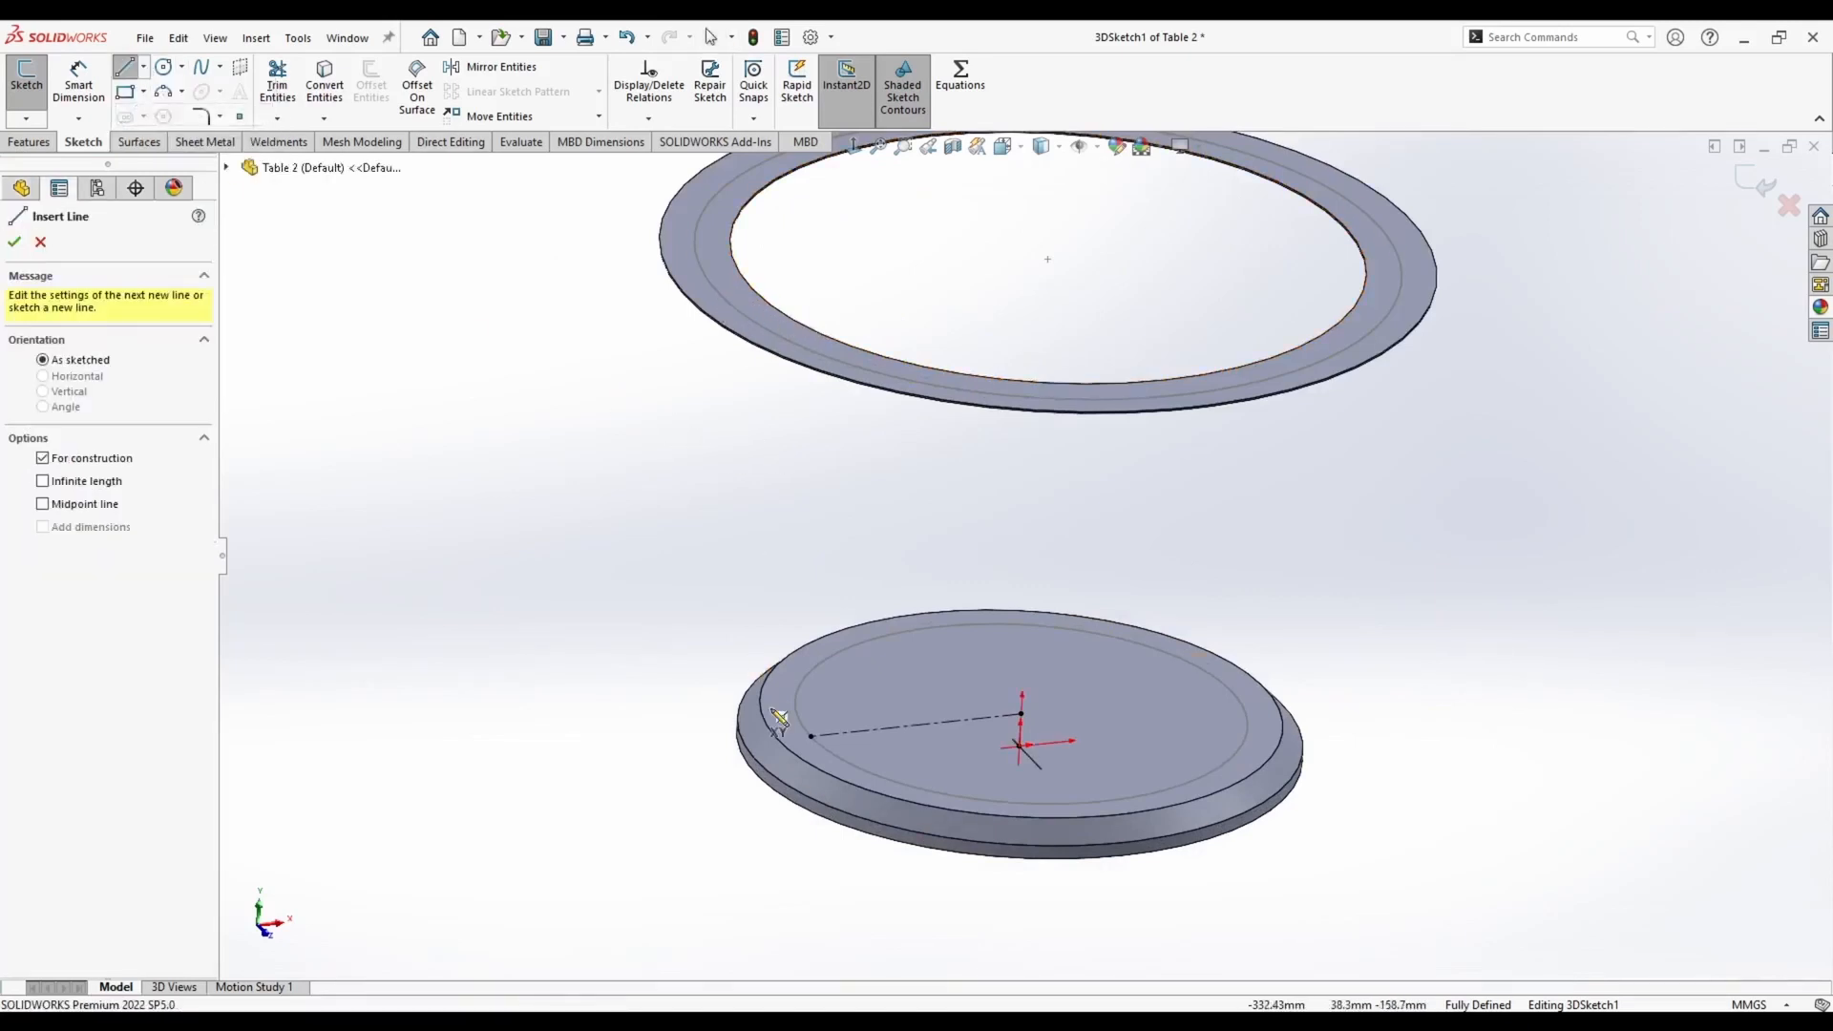
click(812, 737)
click(816, 352)
key(Escape)
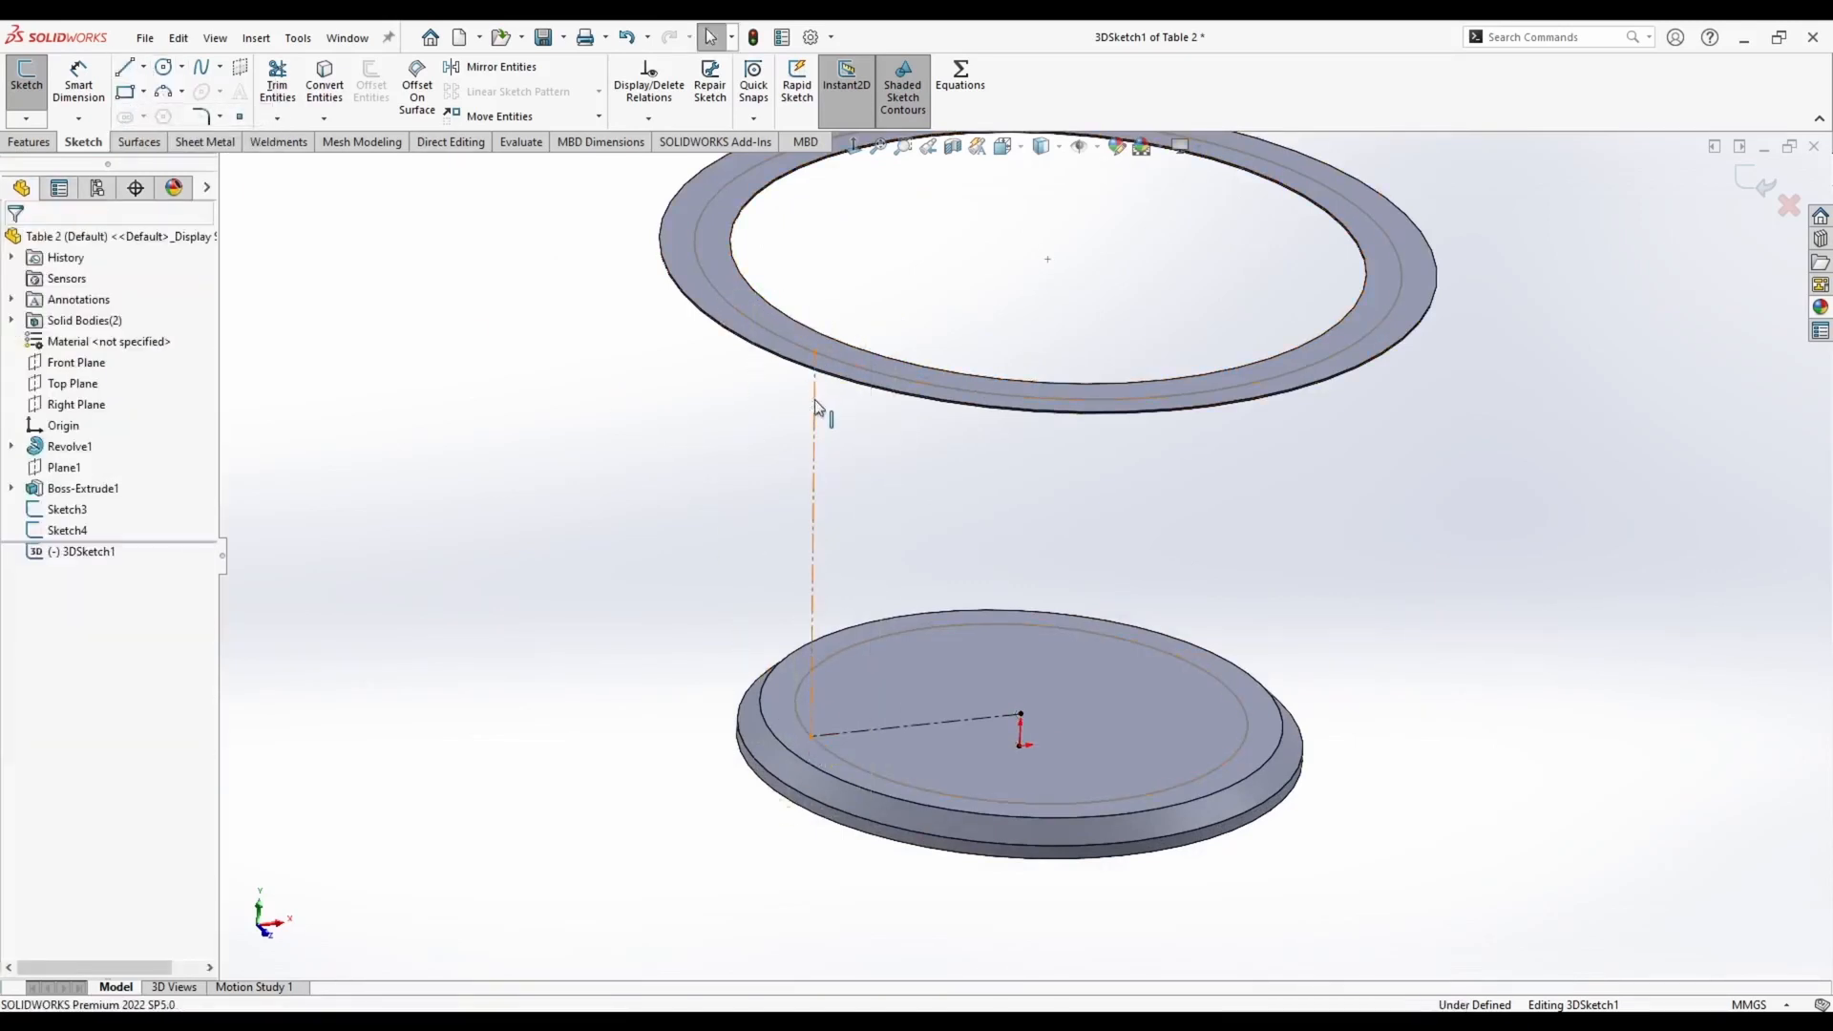
Try to constrain the rising construction line along Y, and delete that relation
click(815, 401)
click(895, 340)
click(826, 544)
key(Delete)
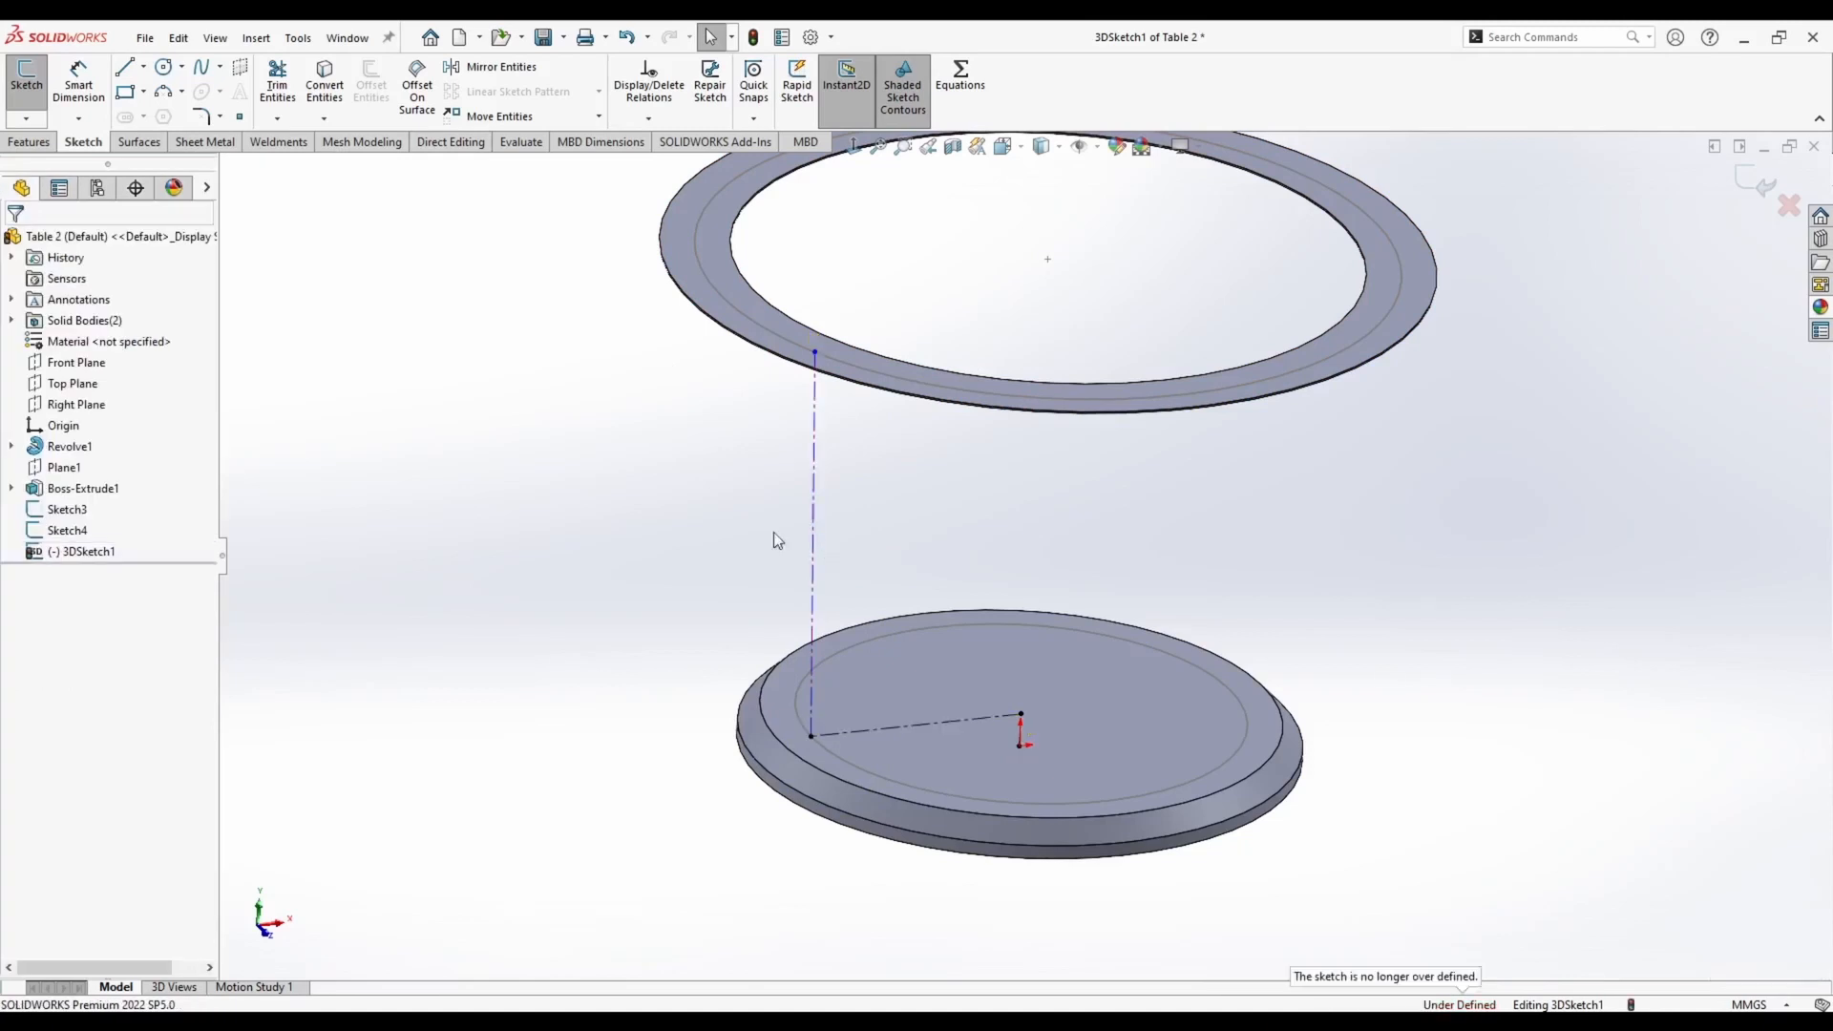
Draw construction lines from the base face's center up to the ring's center and out to the existing point on the ring's circle
click(125, 67)
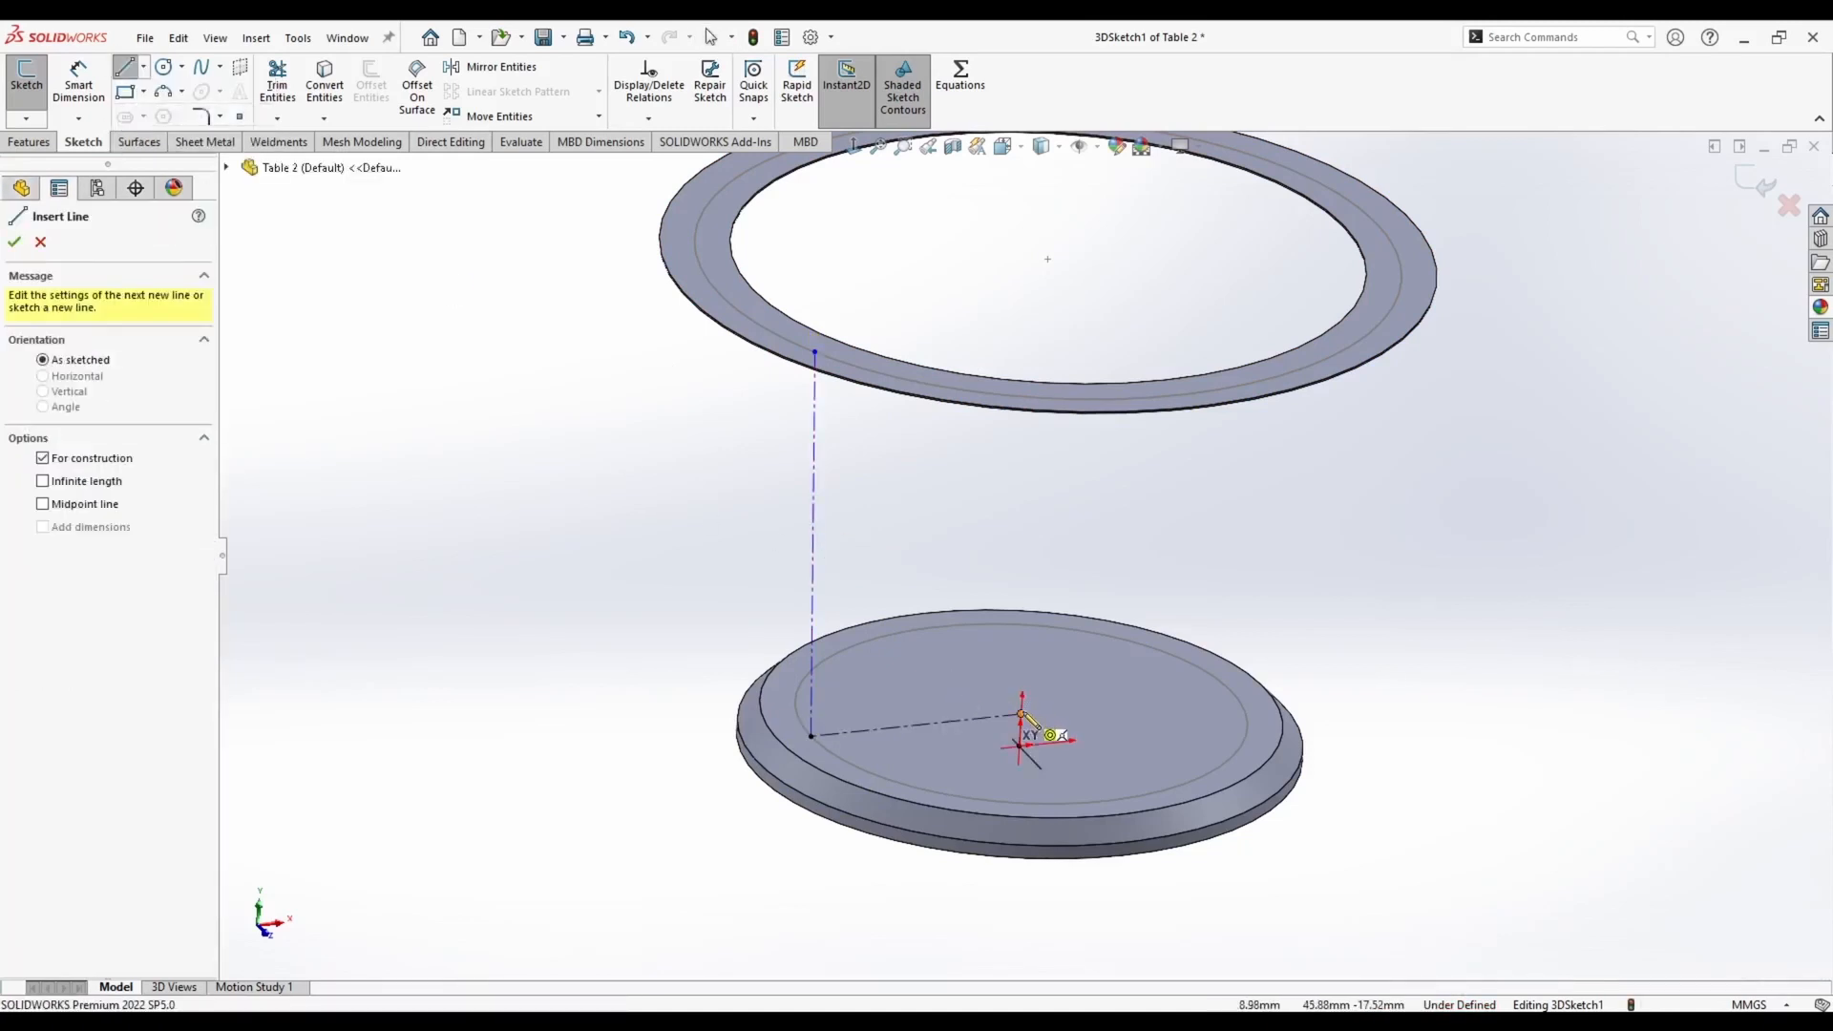
click(1021, 714)
click(1047, 285)
click(816, 351)
key(Escape)
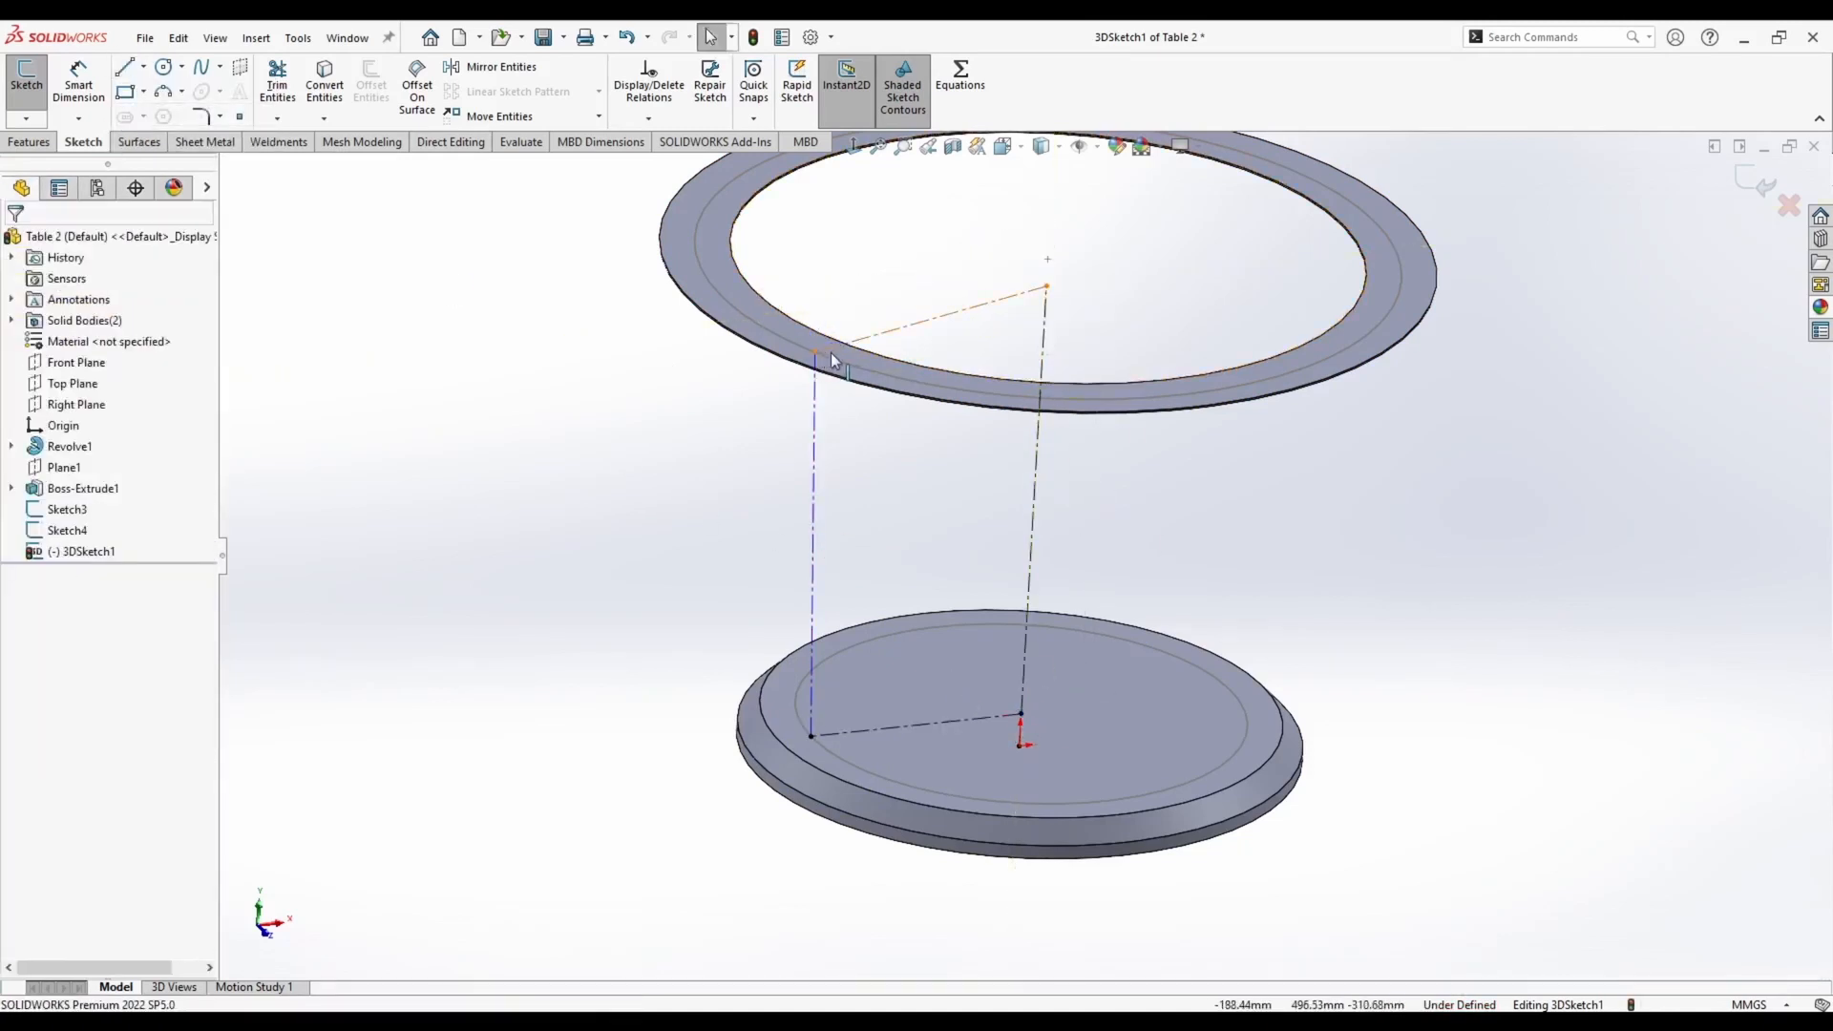
Make the ring's radial construction line parallel to the one on the base
click(935, 319)
ctrl+click(920, 725)
click(1133, 639)
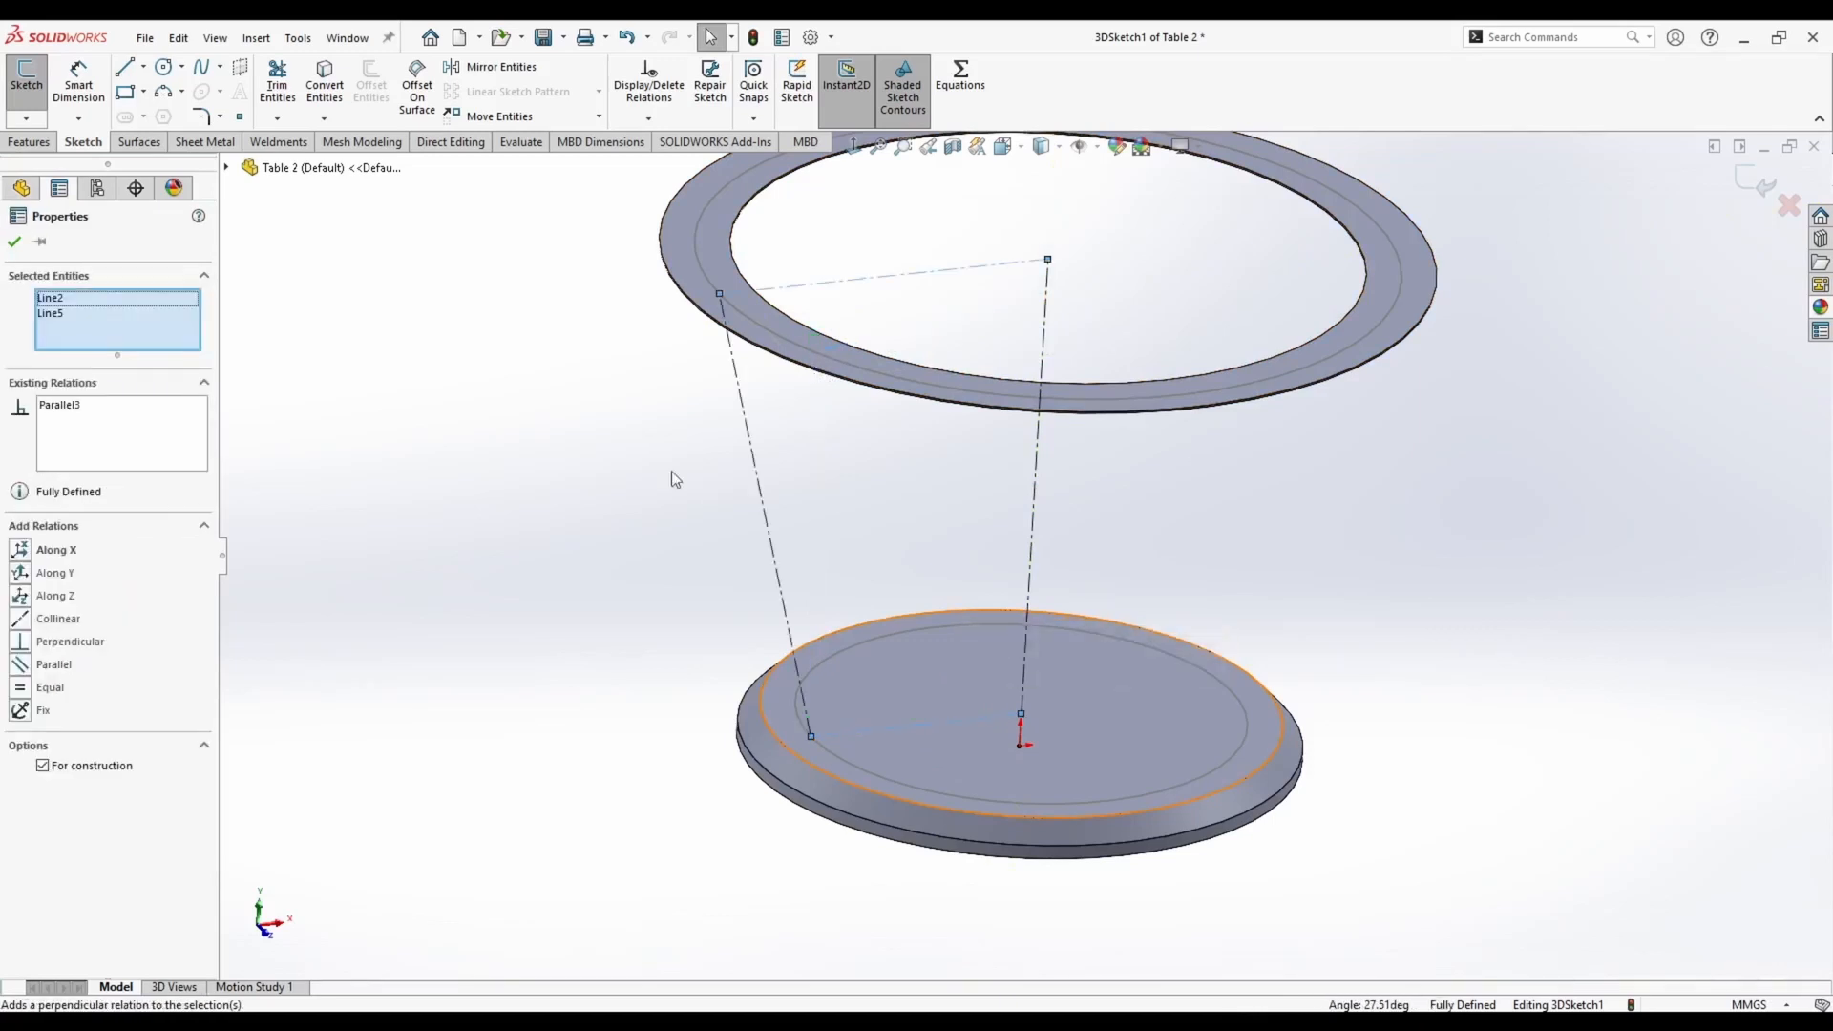
click(671, 478)
Draw a second radial construction line on the base and dimension its angle to the first one at 125°
mouse_move(671, 479)
middle_down()
mouse_move(687, 514)
mouse_move(735, 525)
middle_up()
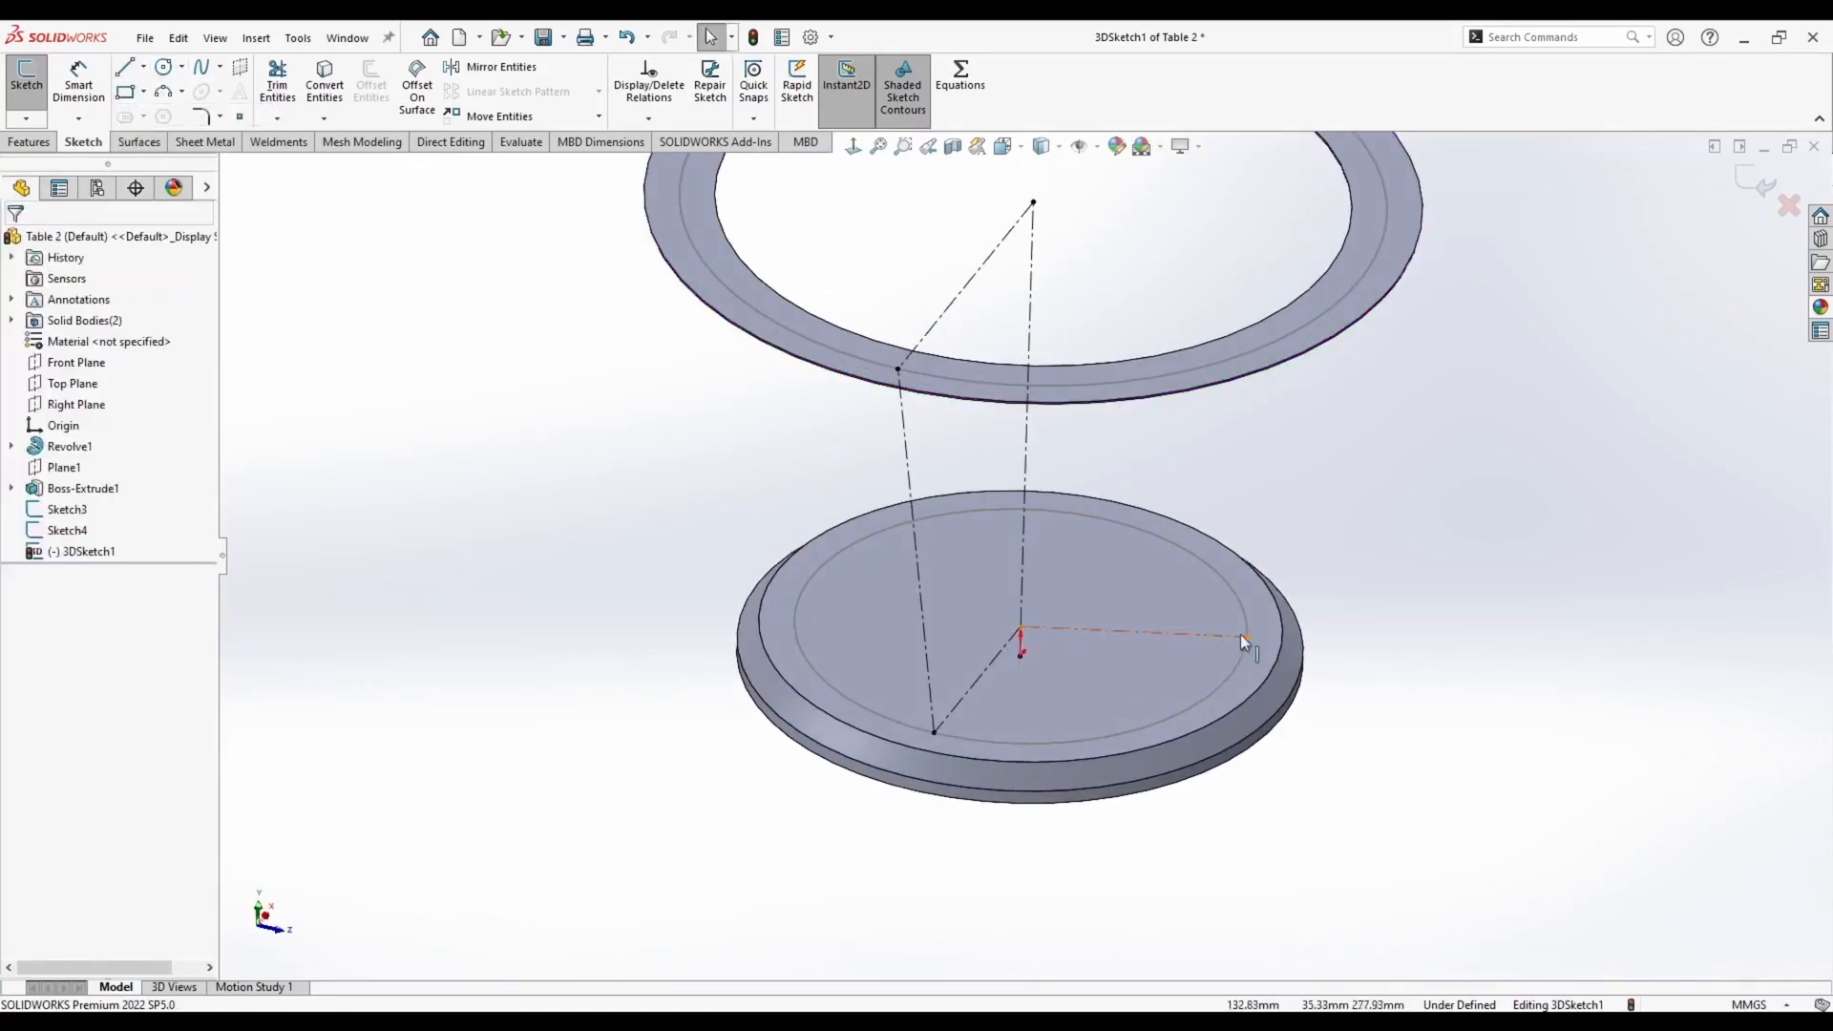
click(80, 76)
click(1069, 634)
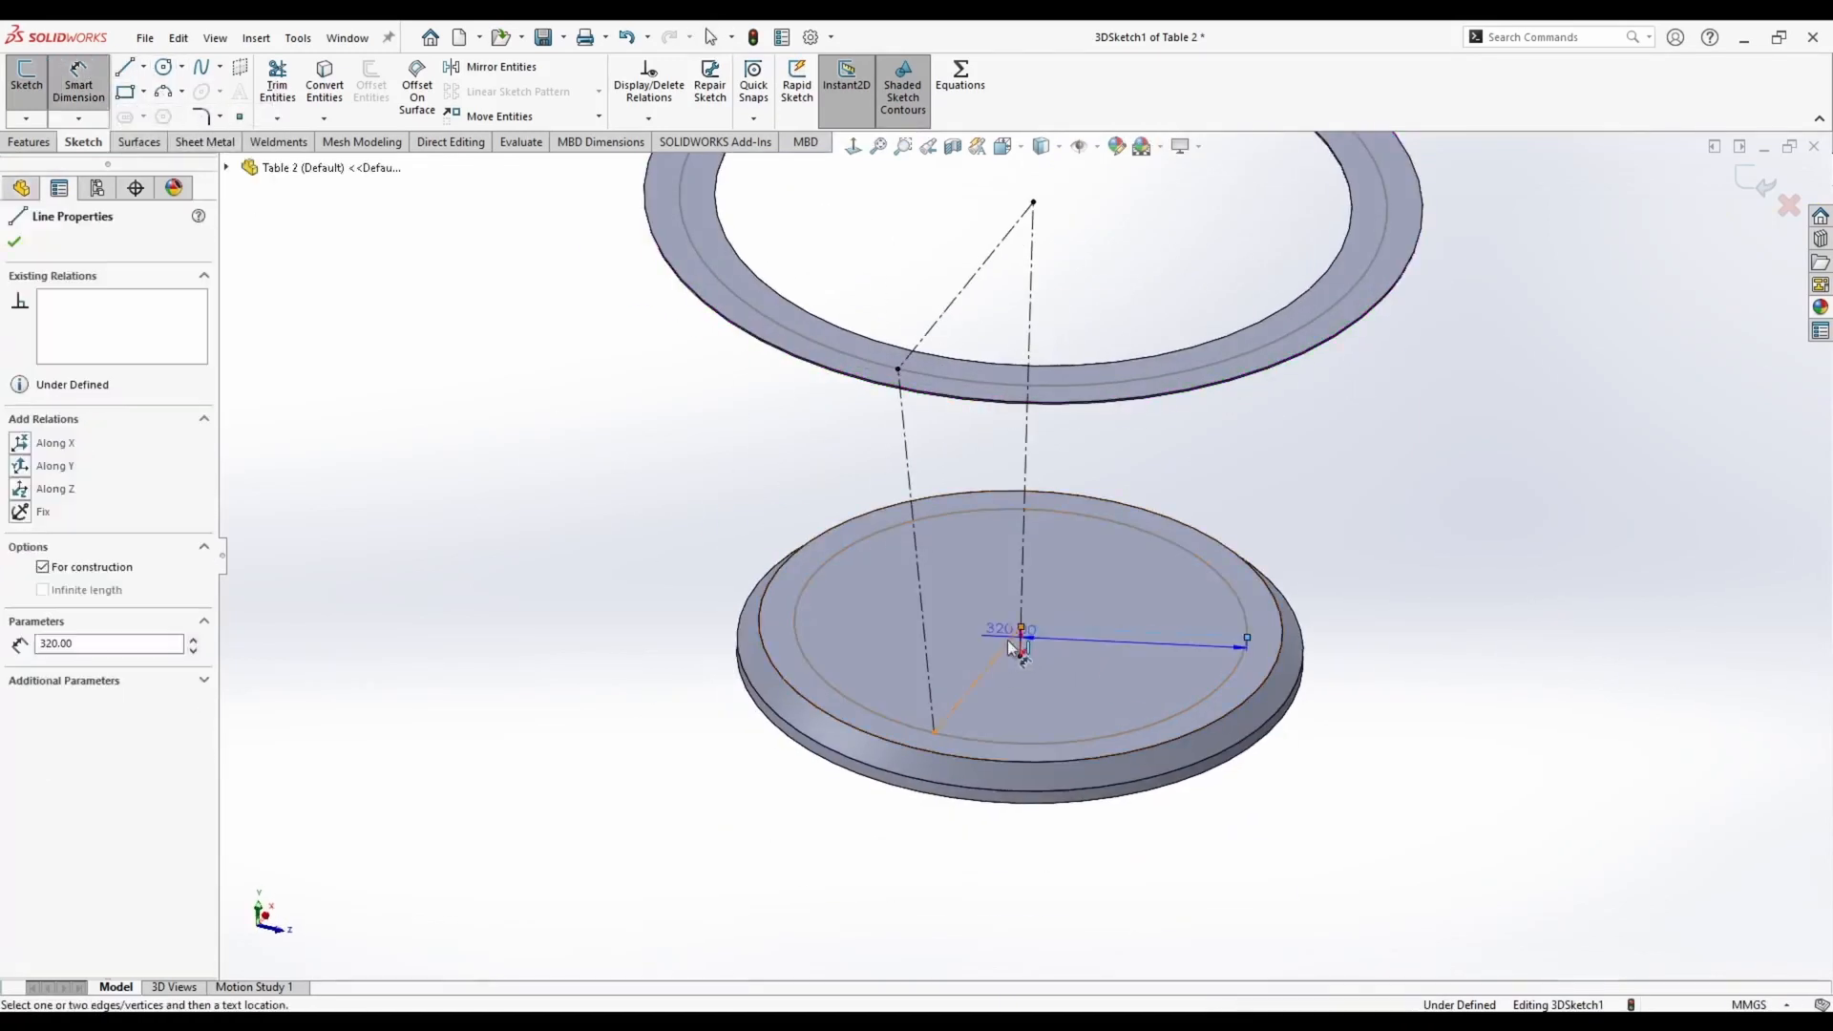
click(1095, 684)
key(Return)
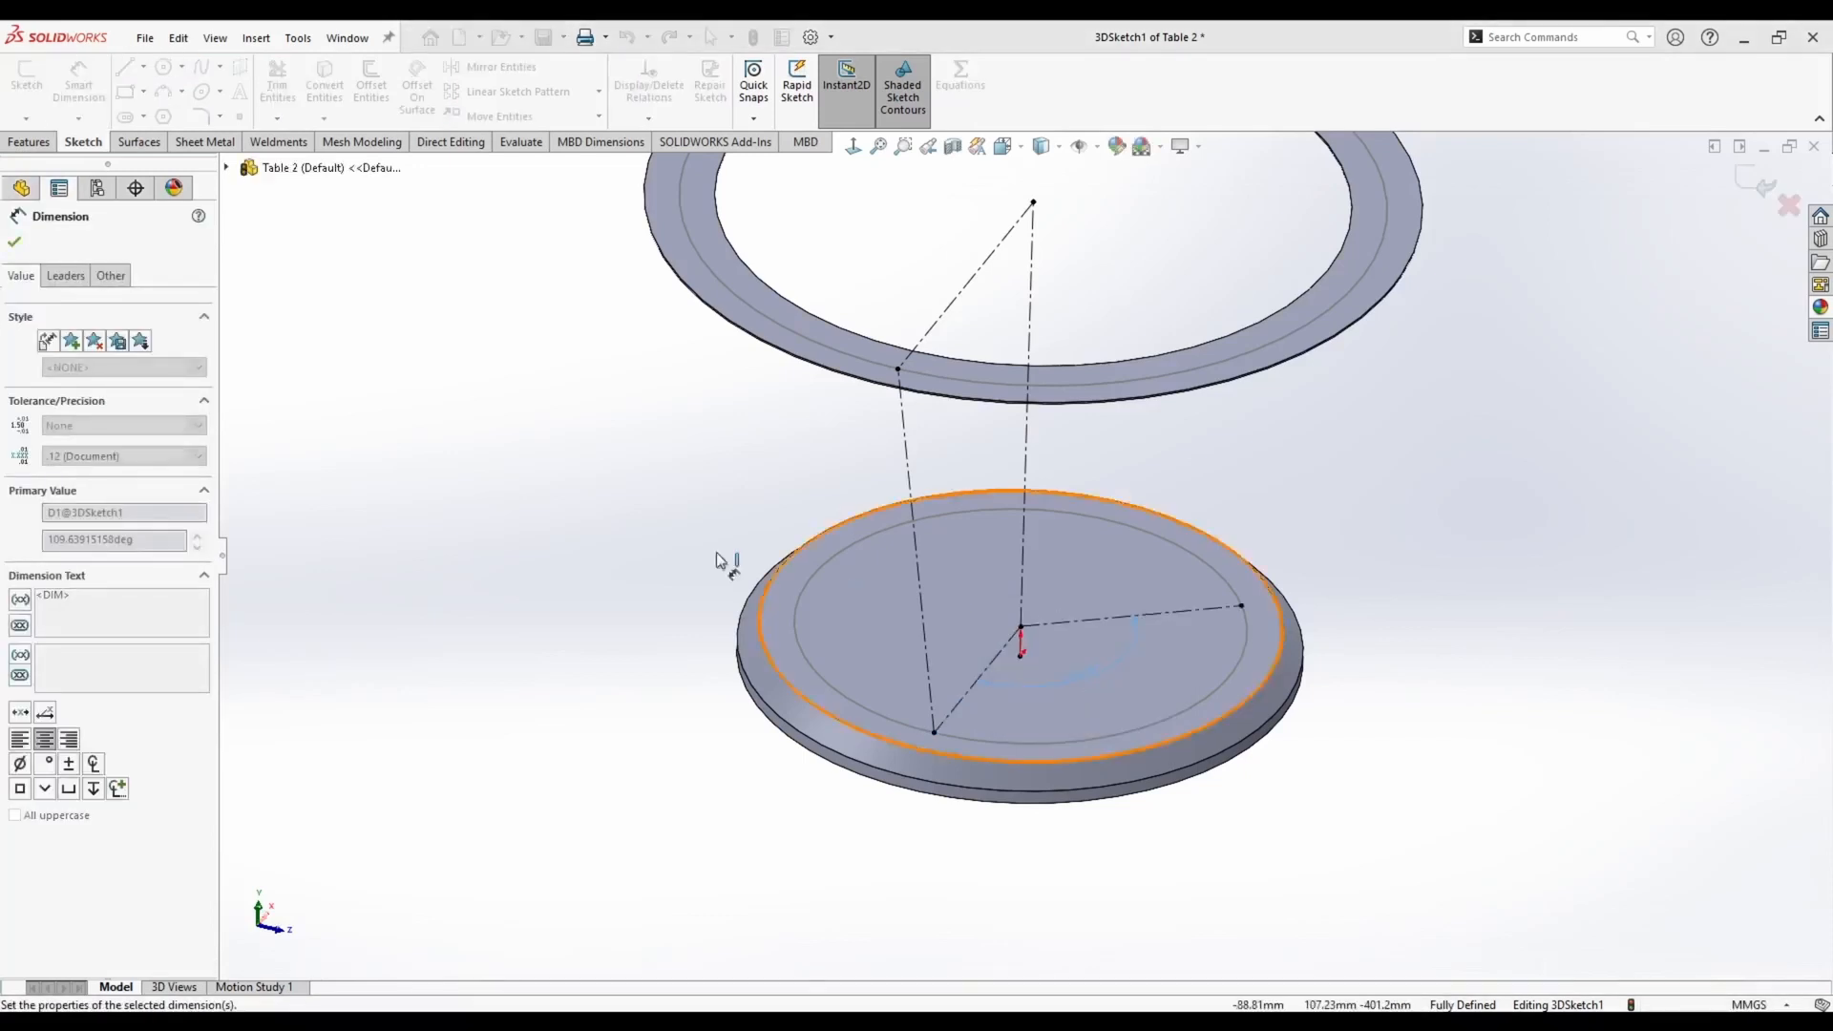
key(Escape)
Draw a solid line from the point on the ring's circle to the end of the base's second radial line, and close the 3D sketch
scroll(1031, 583, up, 2)
middle_drag(1072, 602, 978, 680)
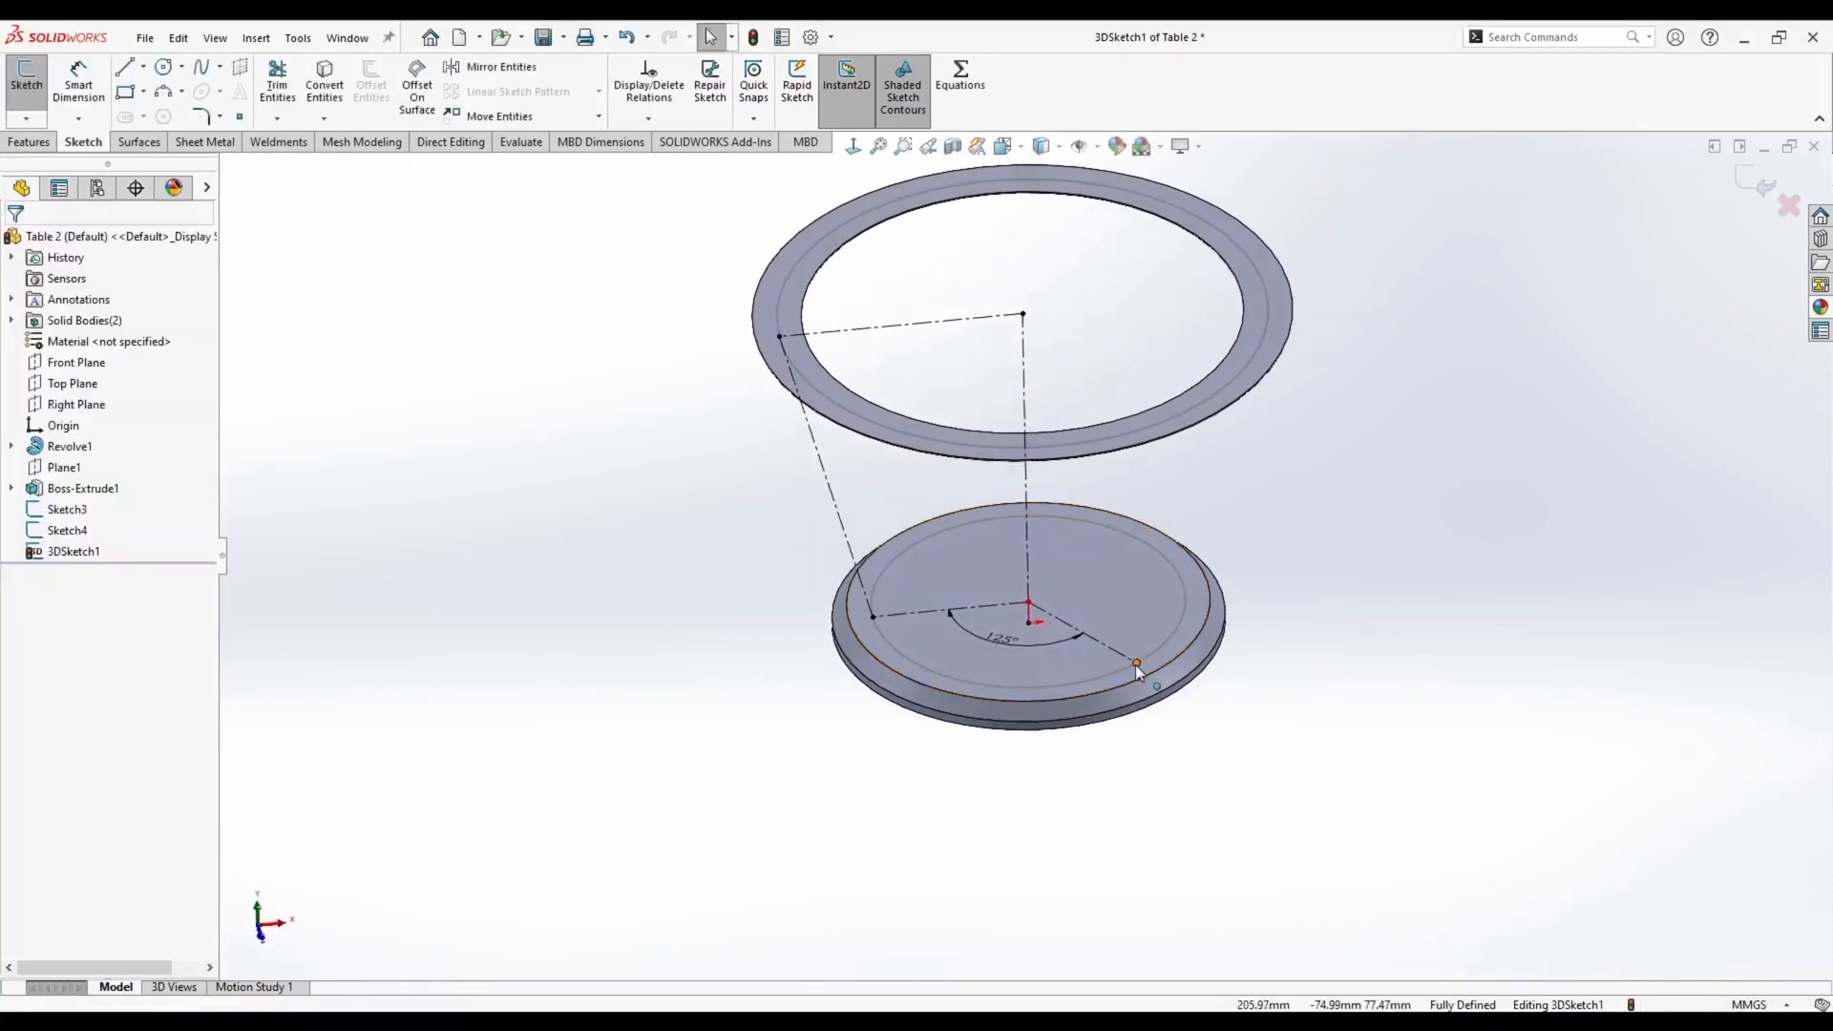
click(124, 66)
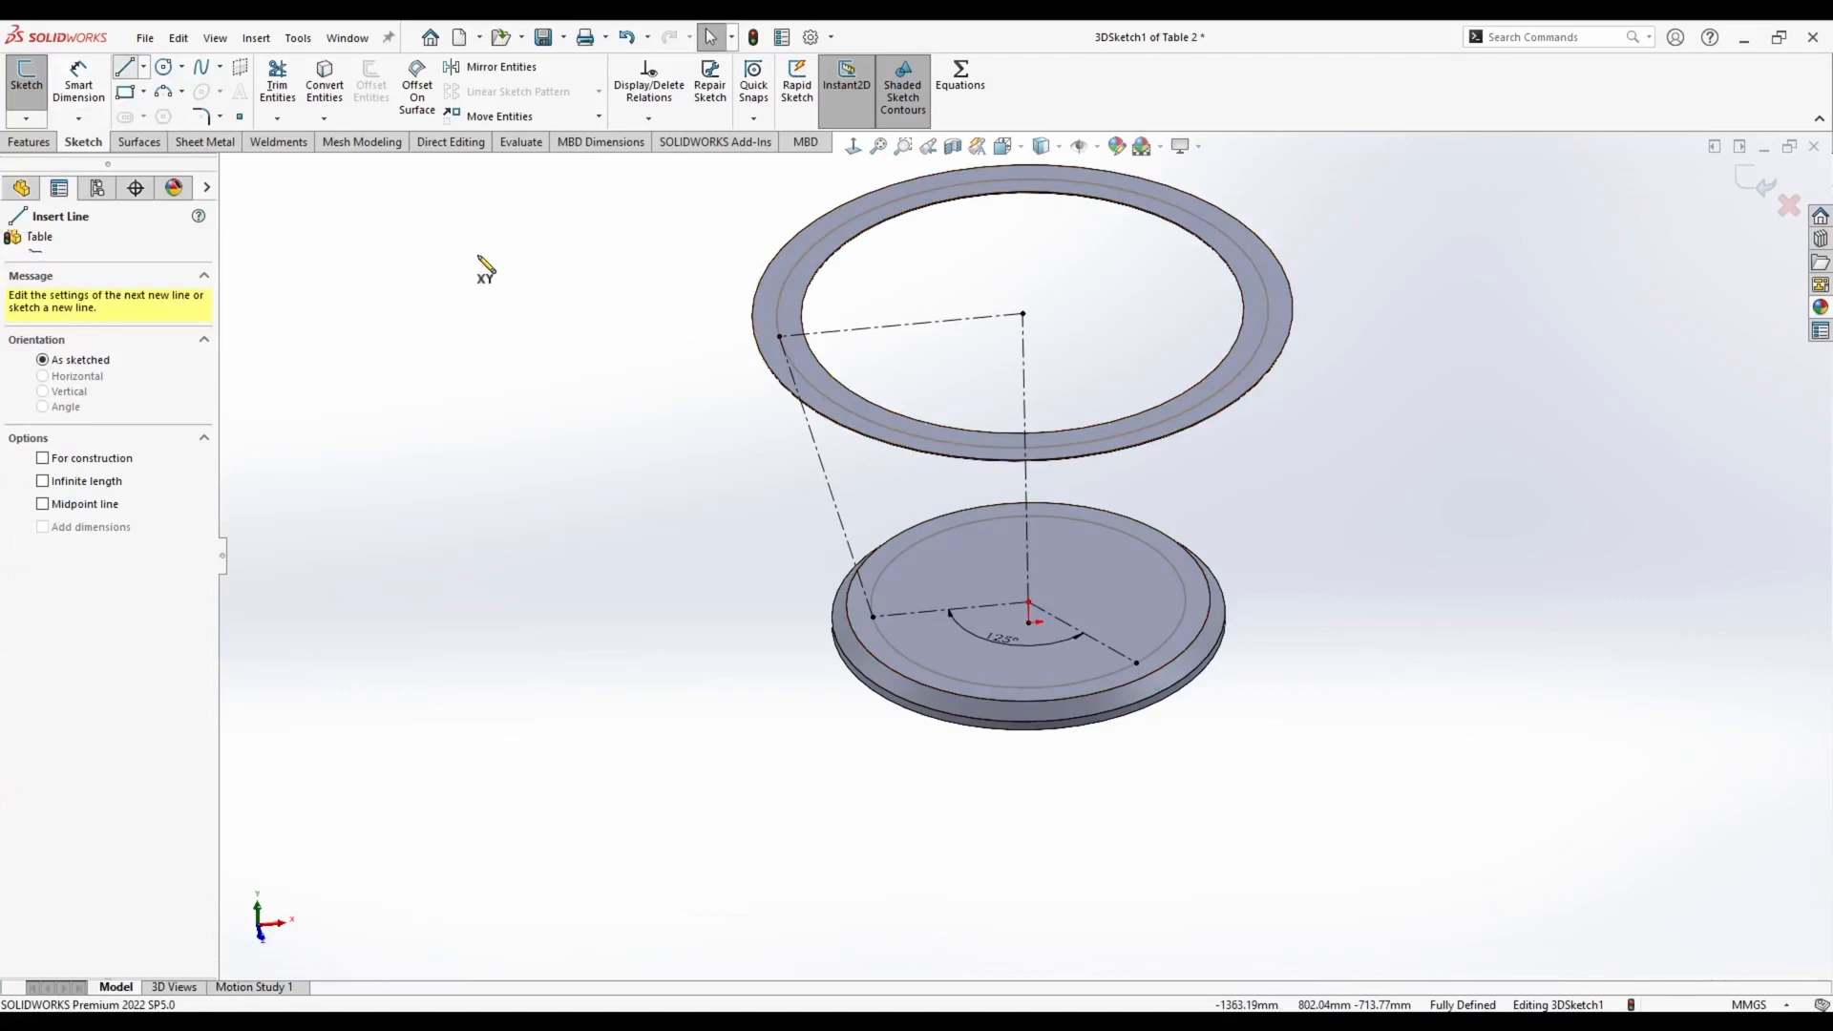
click(780, 337)
click(1136, 661)
key(Escape)
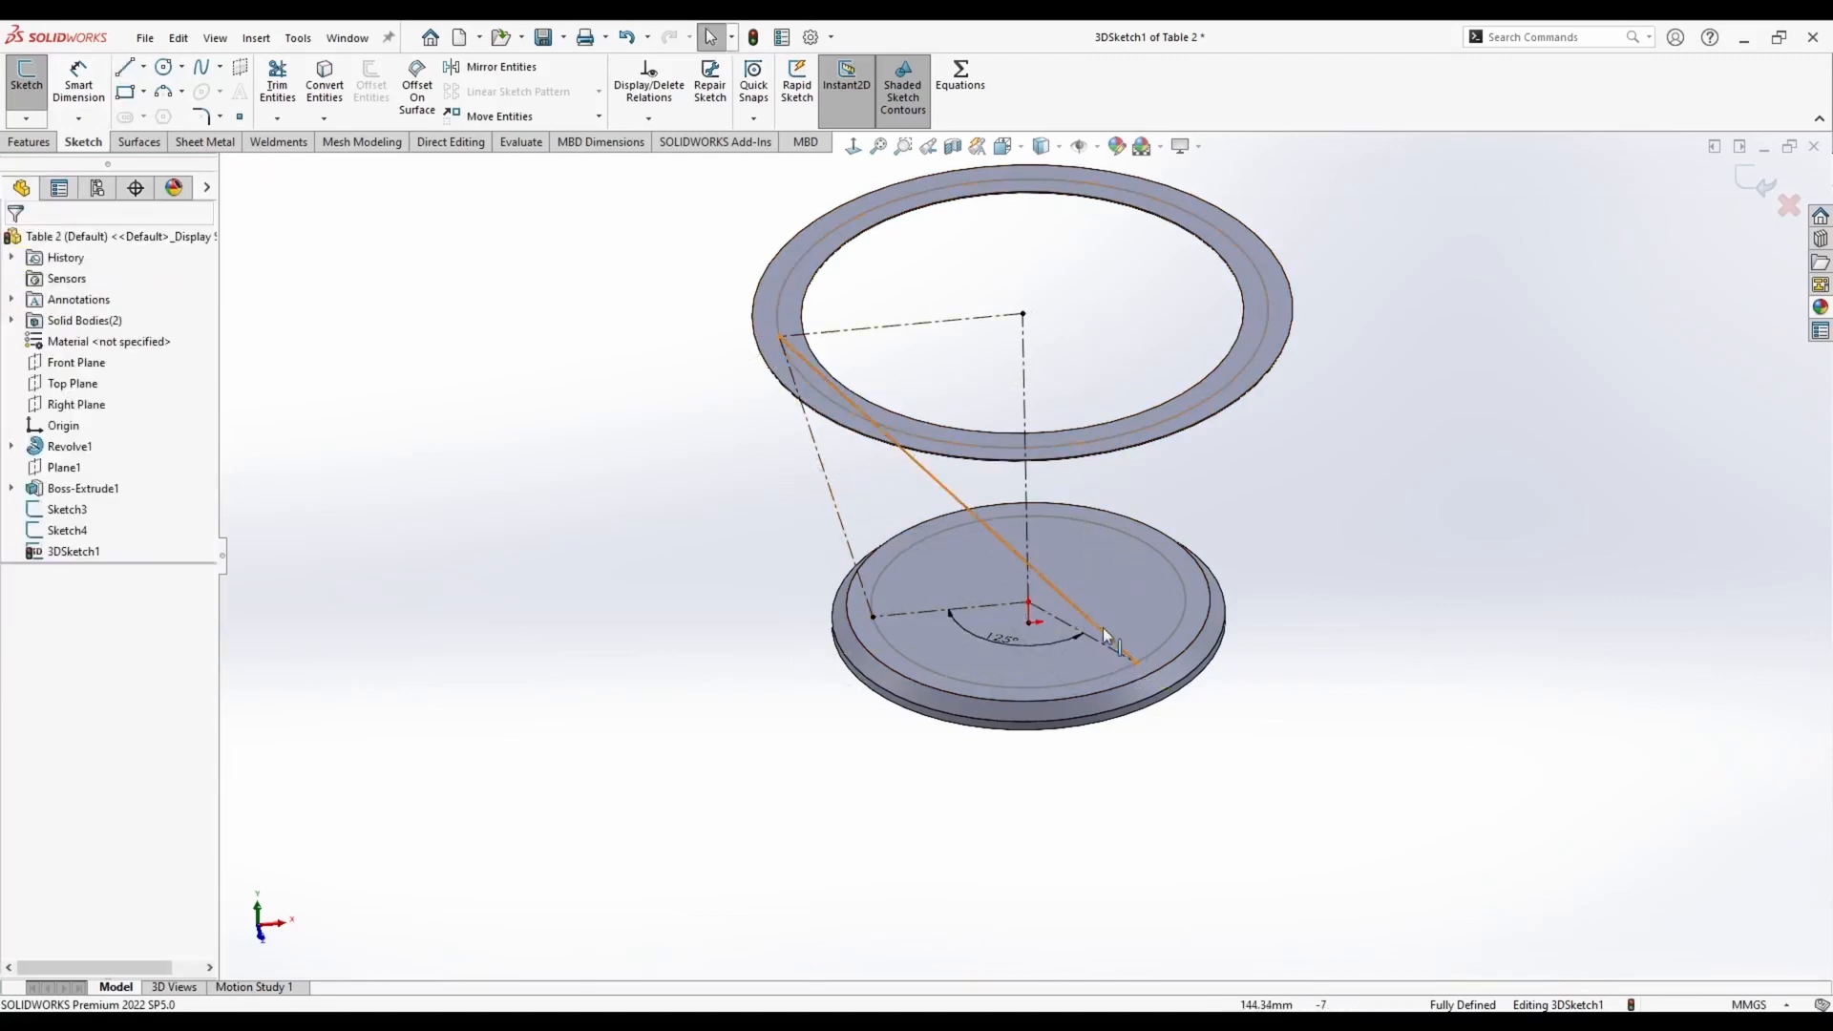
mouse_move(1384, 582)
middle_down()
mouse_move(1386, 501)
mouse_move(1403, 597)
middle_up()
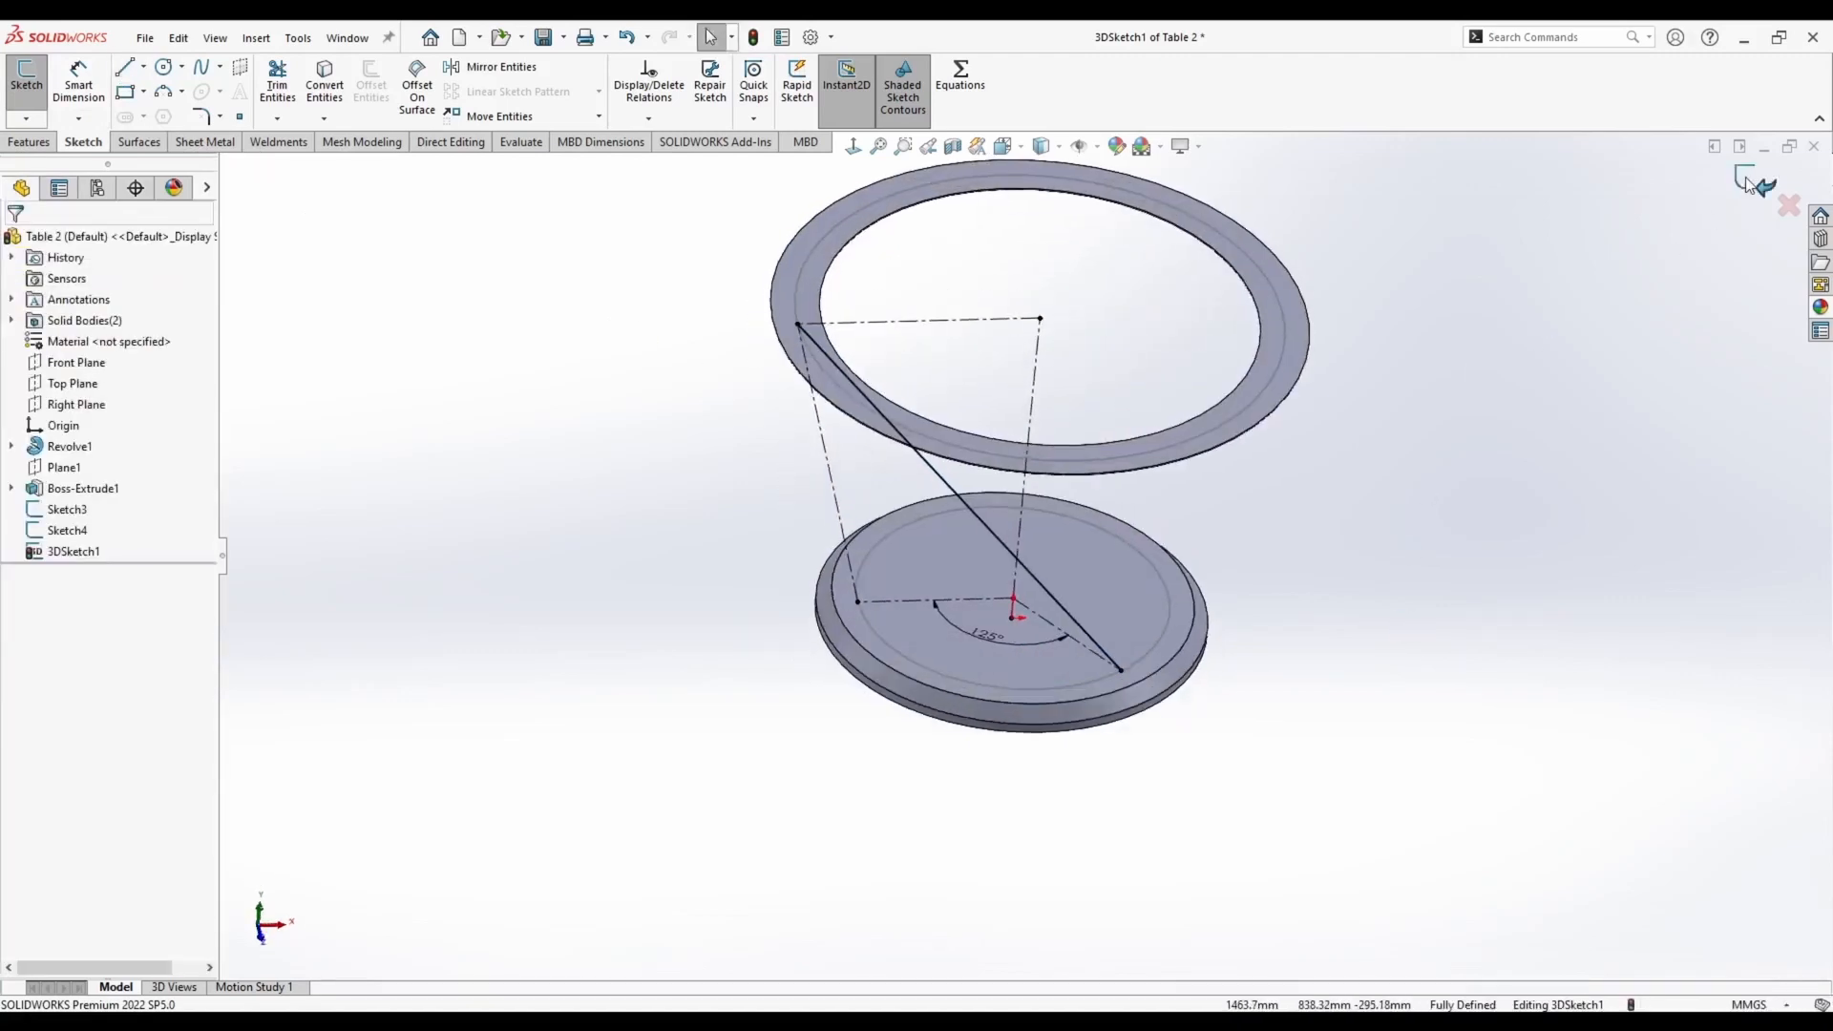
click(1747, 184)
Create a structural member from the Square Tubes standard, type Cylindrical Tubes, size 45x2.0, along the solid diagonal line
click(139, 81)
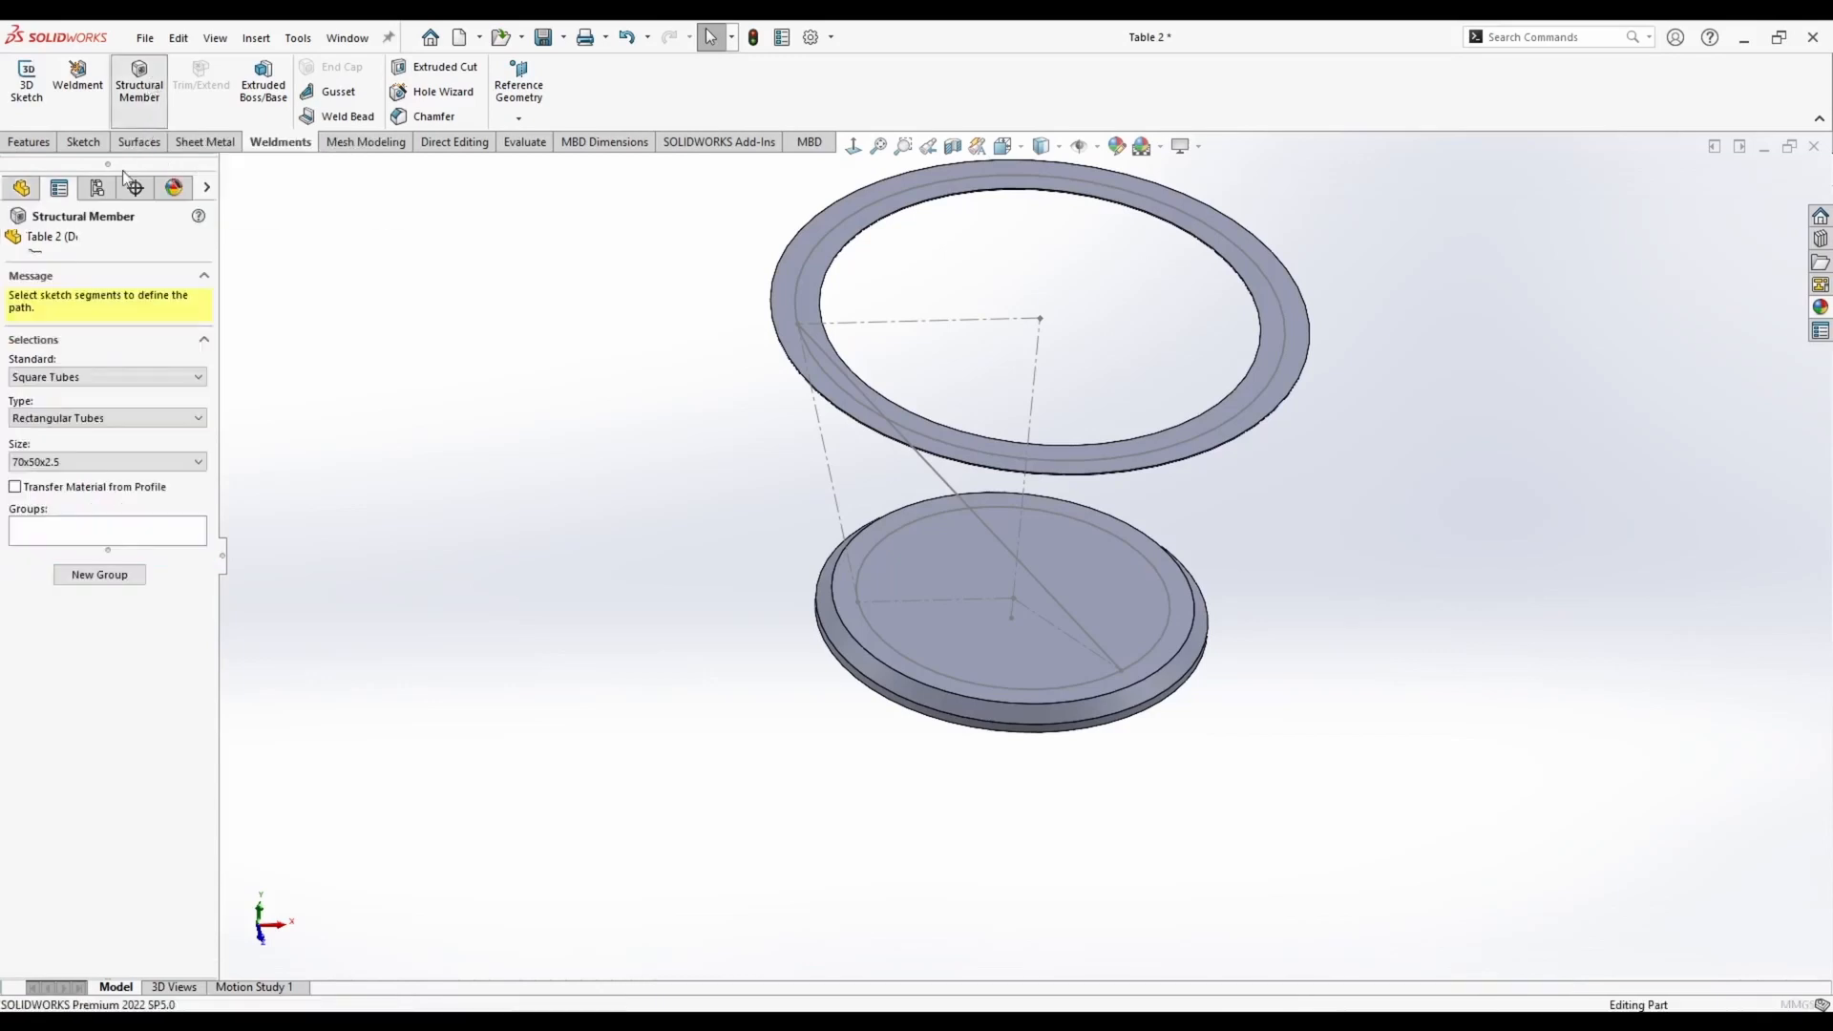
click(67, 378)
click(68, 379)
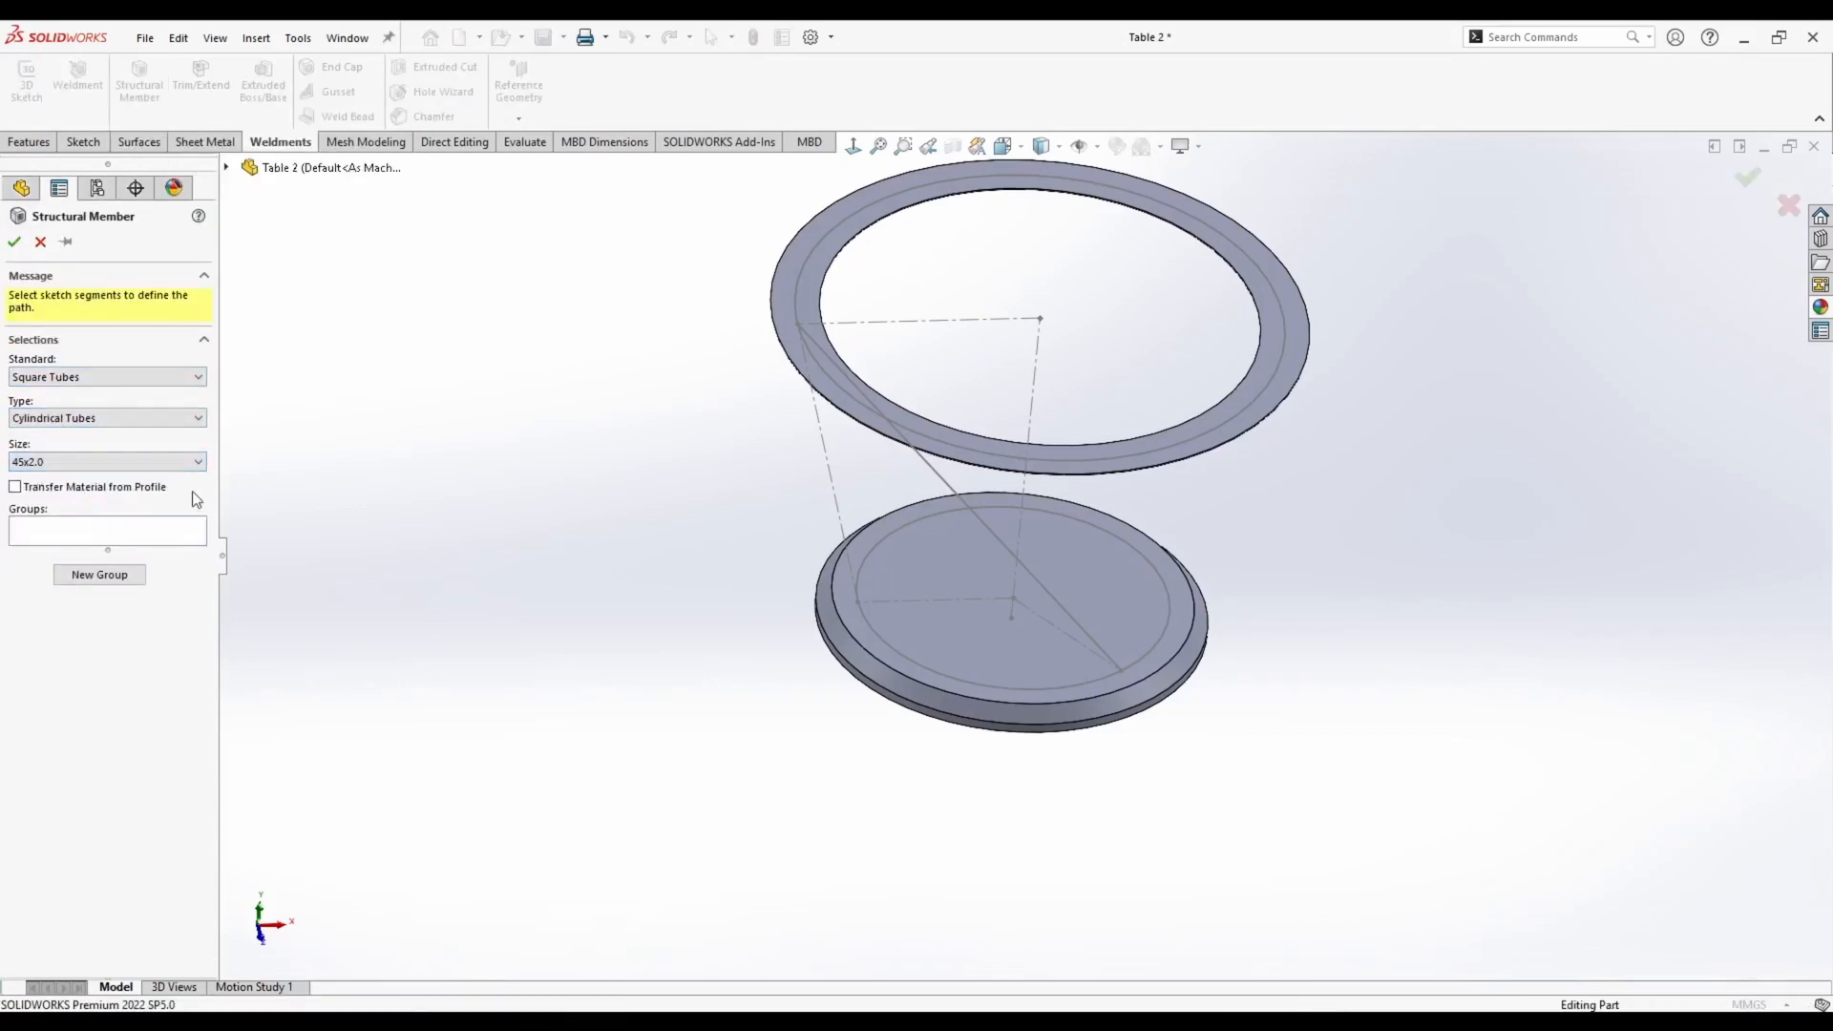
click(984, 521)
right_click(984, 521)
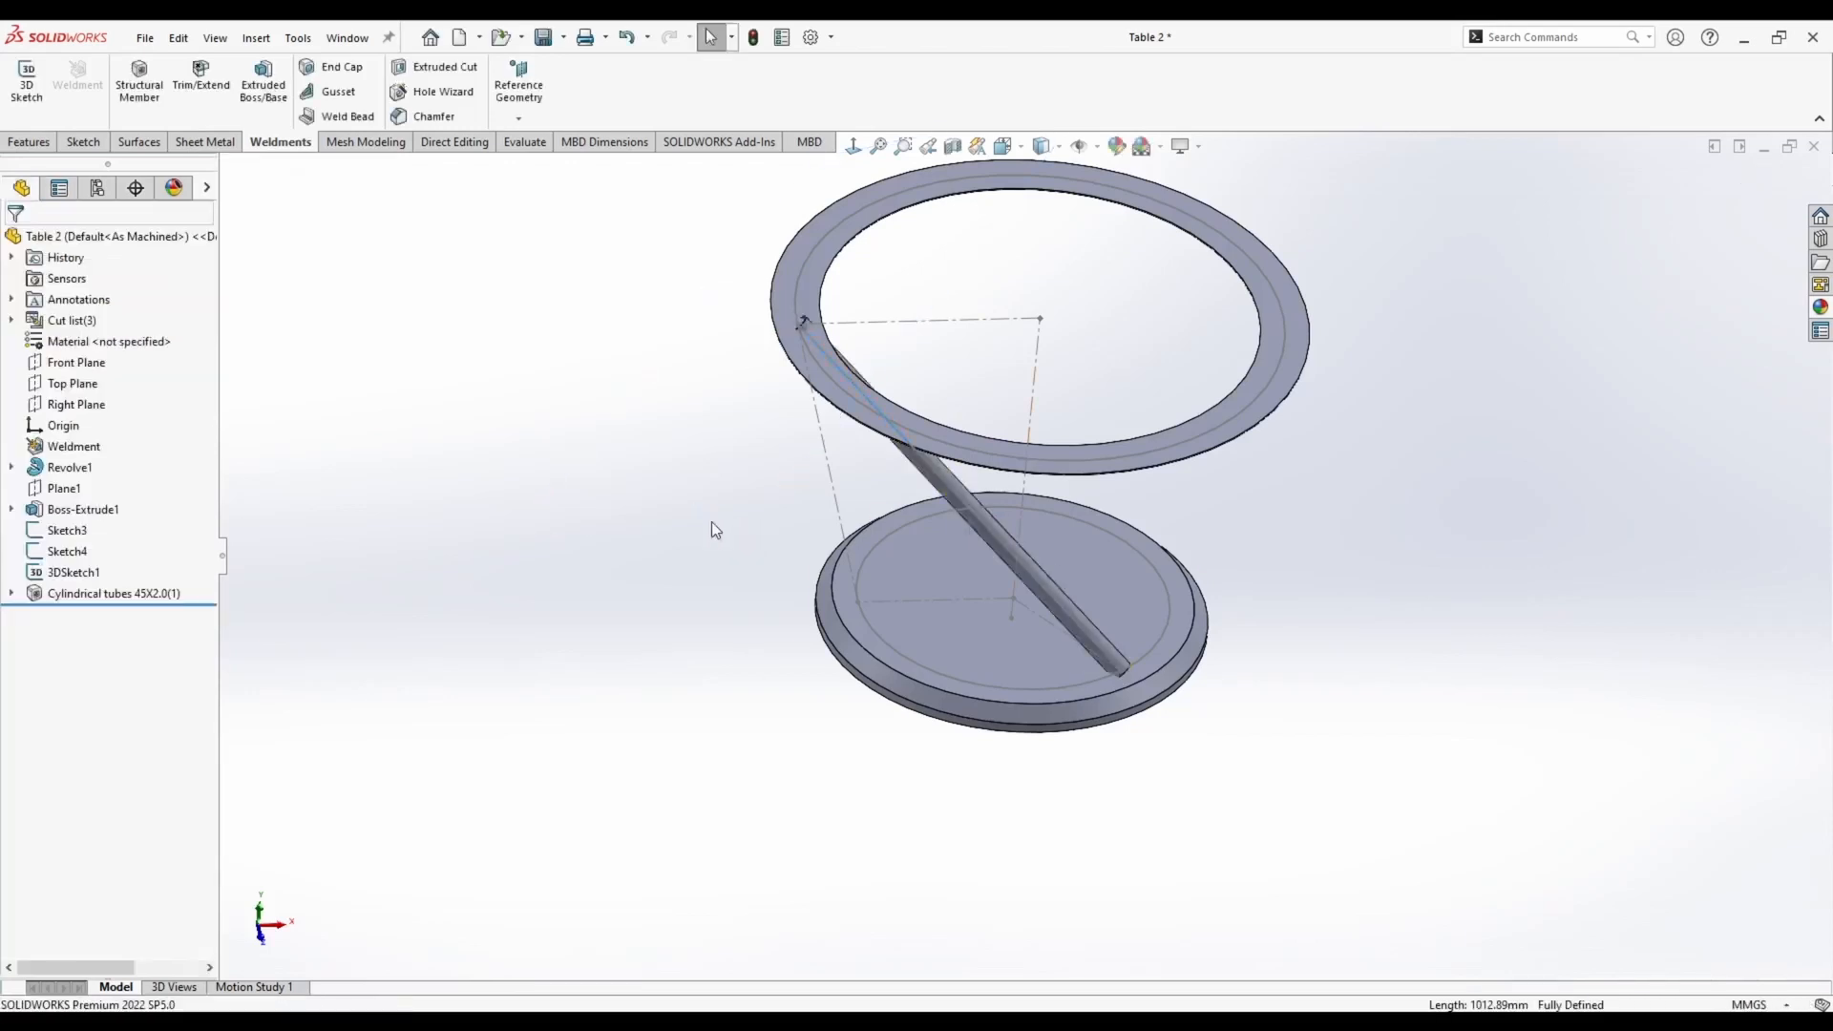
Examine how the tube's two ends meet the base's top face and the upper ring
mouse_move(713, 525)
middle_down()
mouse_move(699, 450)
mouse_move(704, 476)
middle_up()
scroll(798, 282, down, 2)
scroll(836, 319, down, 4)
middle_drag(837, 319, 939, 430)
scroll(1056, 558, up, 8)
scroll(1269, 850, down, 7)
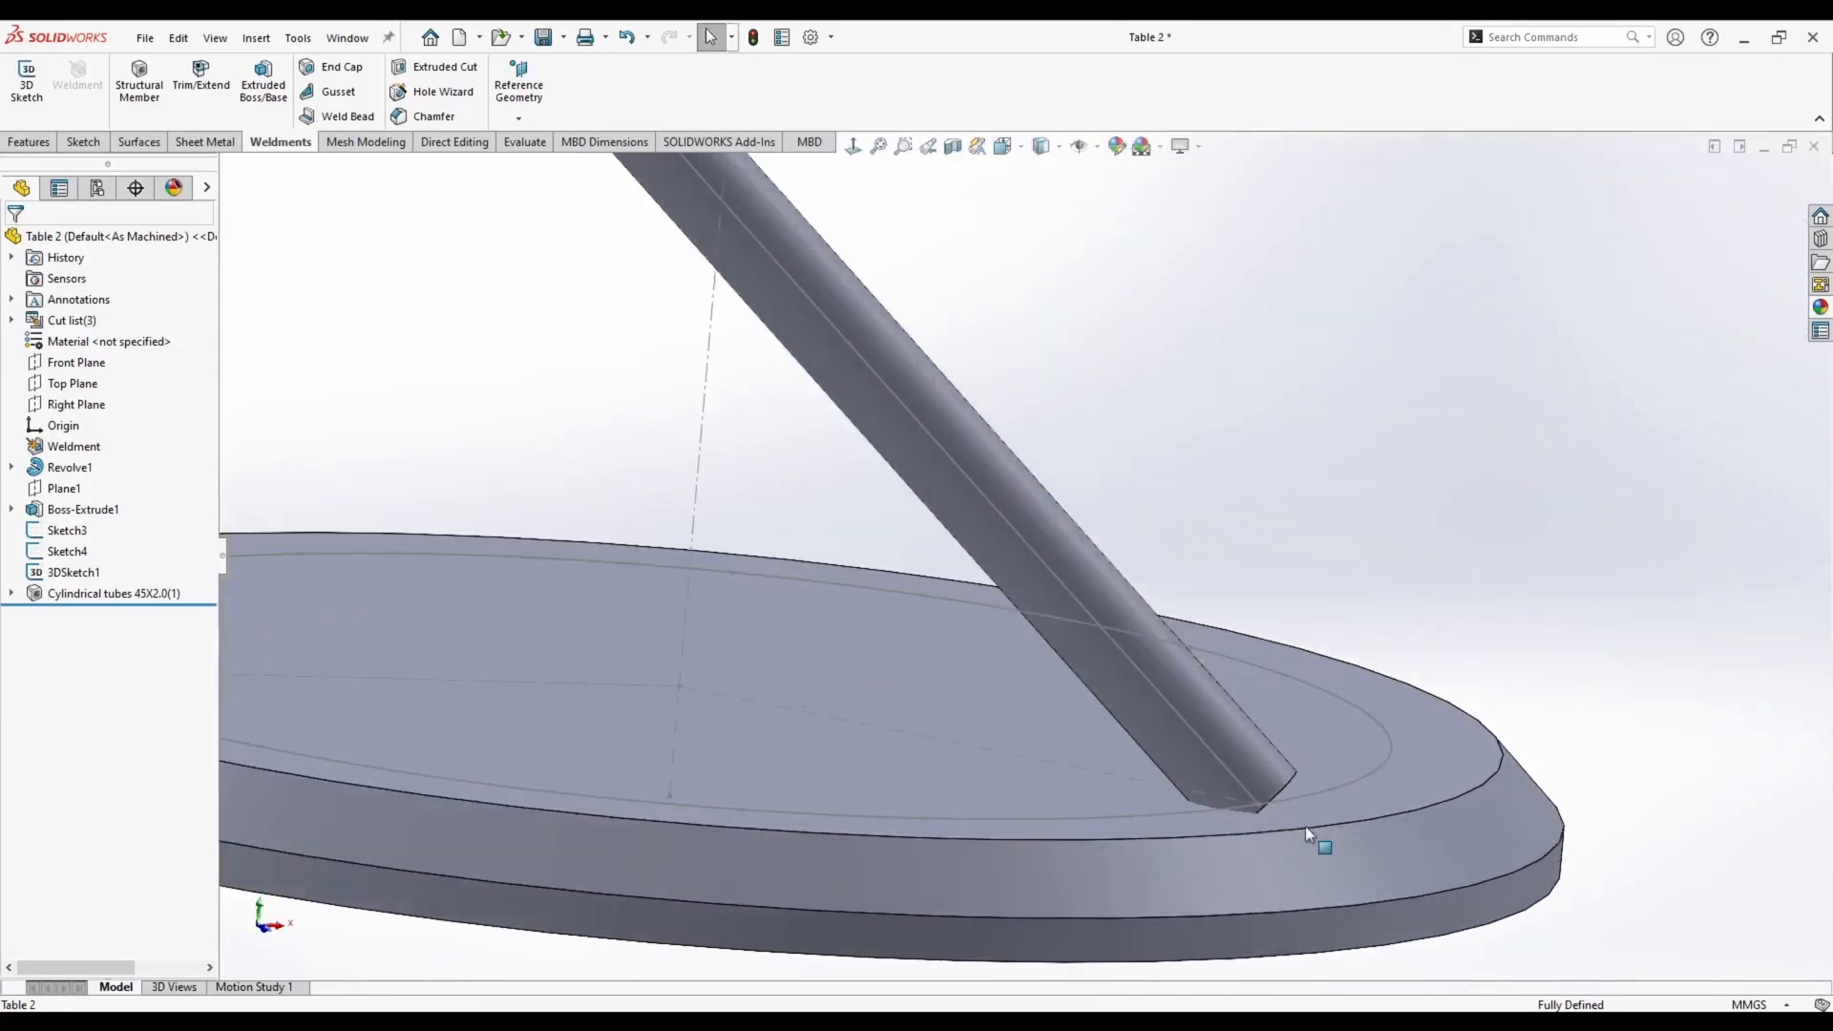
middle_drag(1304, 827, 1306, 769)
key(f)
middle_drag(706, 525, 776, 559)
scroll(689, 325, down, 6)
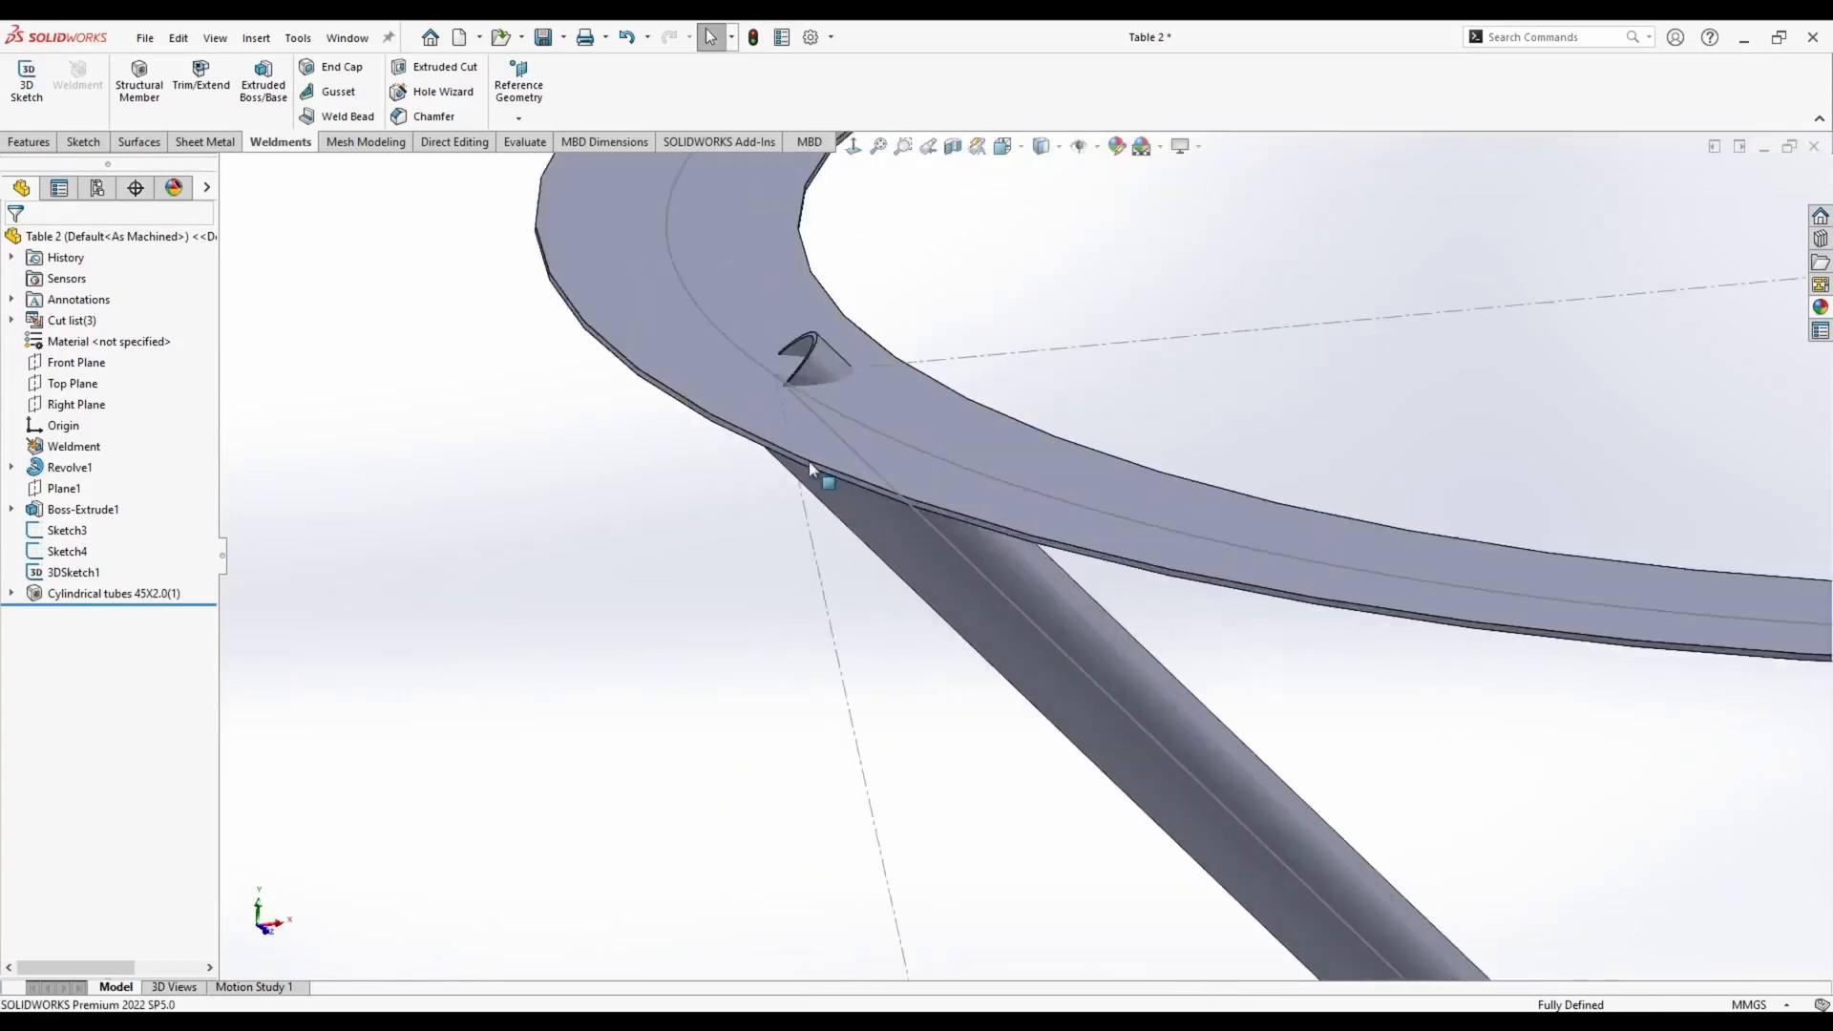
middle_drag(810, 461, 759, 374)
middle_drag(716, 511, 701, 592)
scroll(666, 741, up, 6)
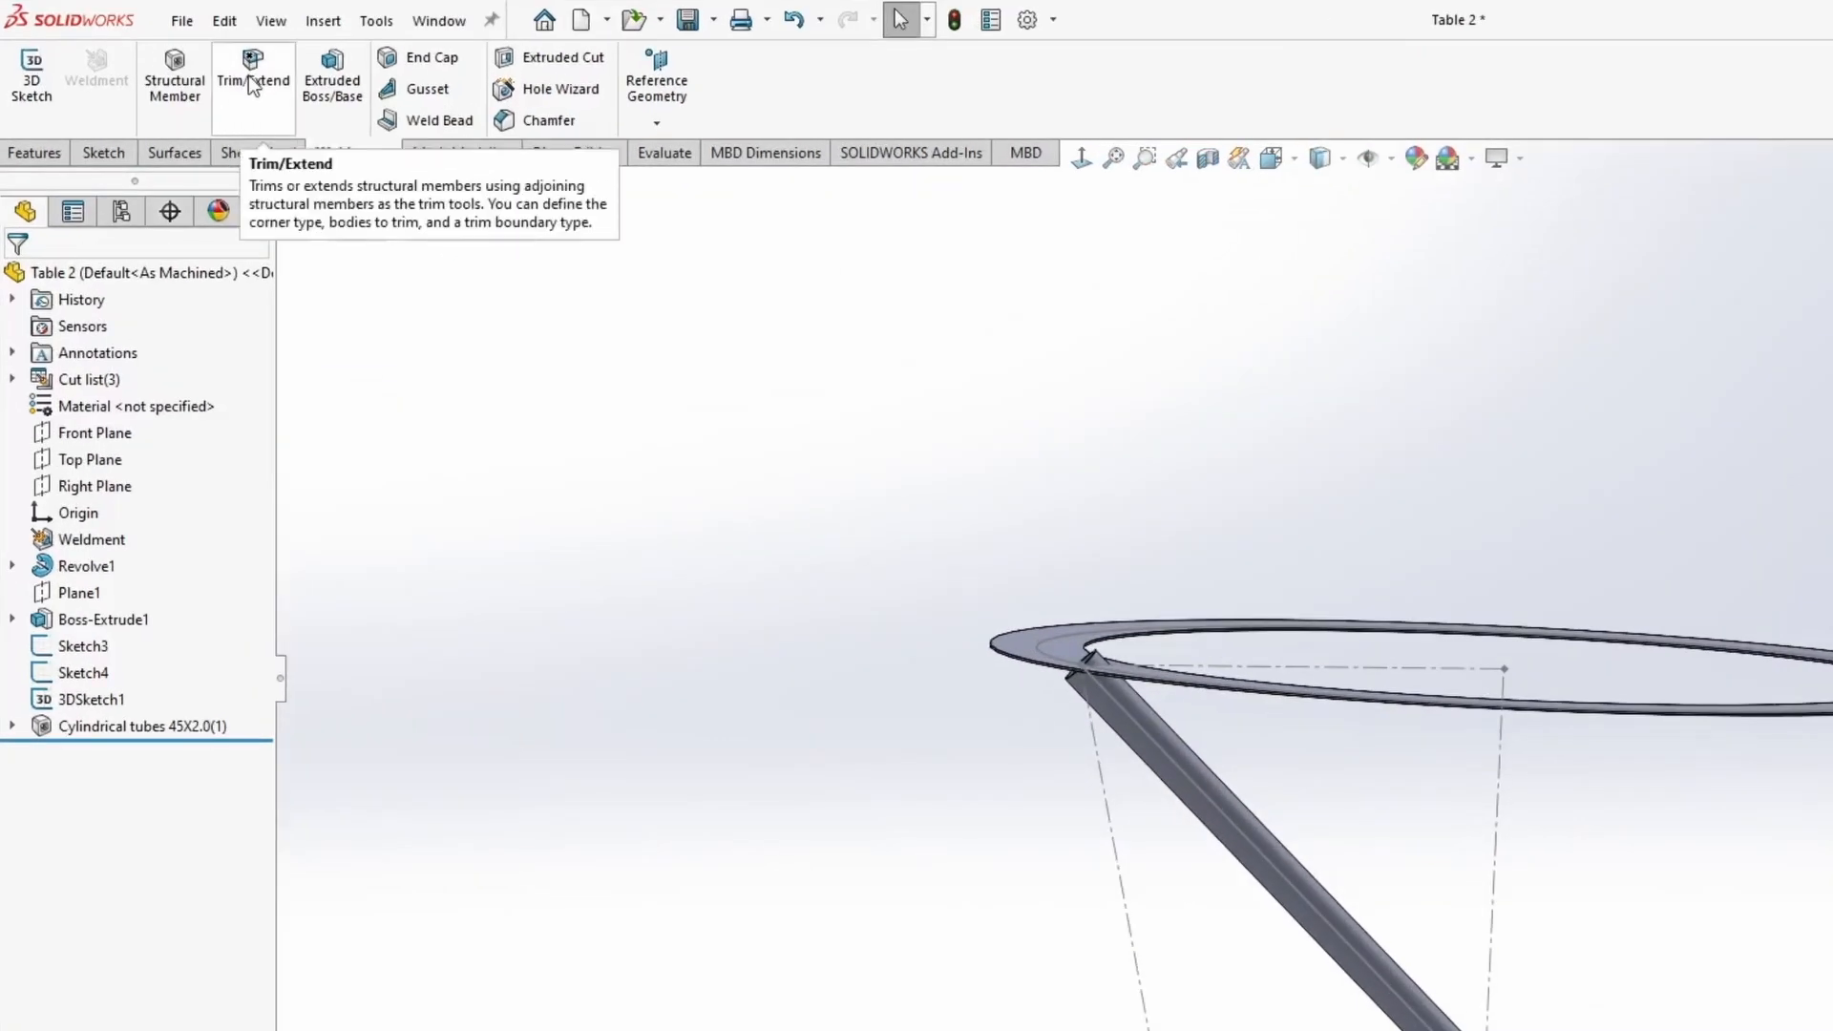
Start a Trim/Extend on the diagonal tube with the ring's underside face as trimming boundary
click(254, 82)
key(f)
click(1090, 603)
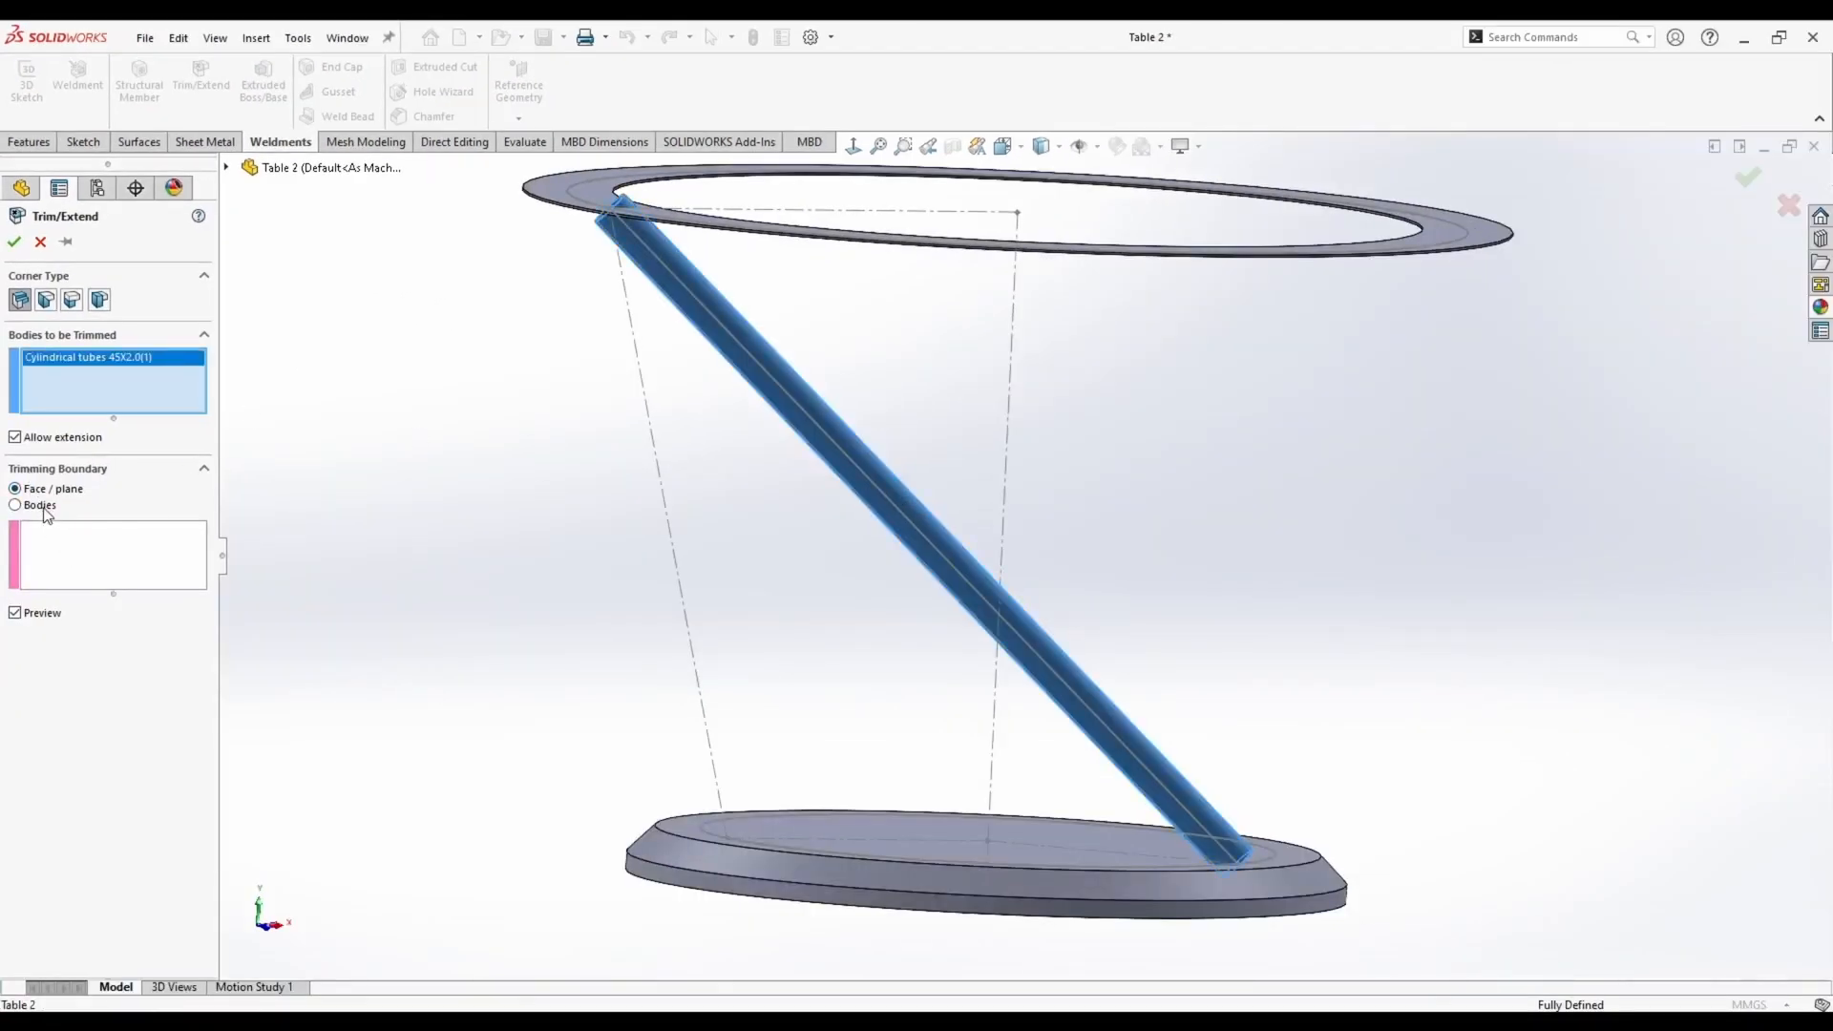
click(60, 542)
scroll(458, 253, down, 3)
middle_drag(659, 286, 898, 461)
click(932, 374)
Add the base's top face as second trimming boundary and apply the trim to the tube
scroll(1024, 556, up, 4)
middle_drag(1130, 681, 989, 538)
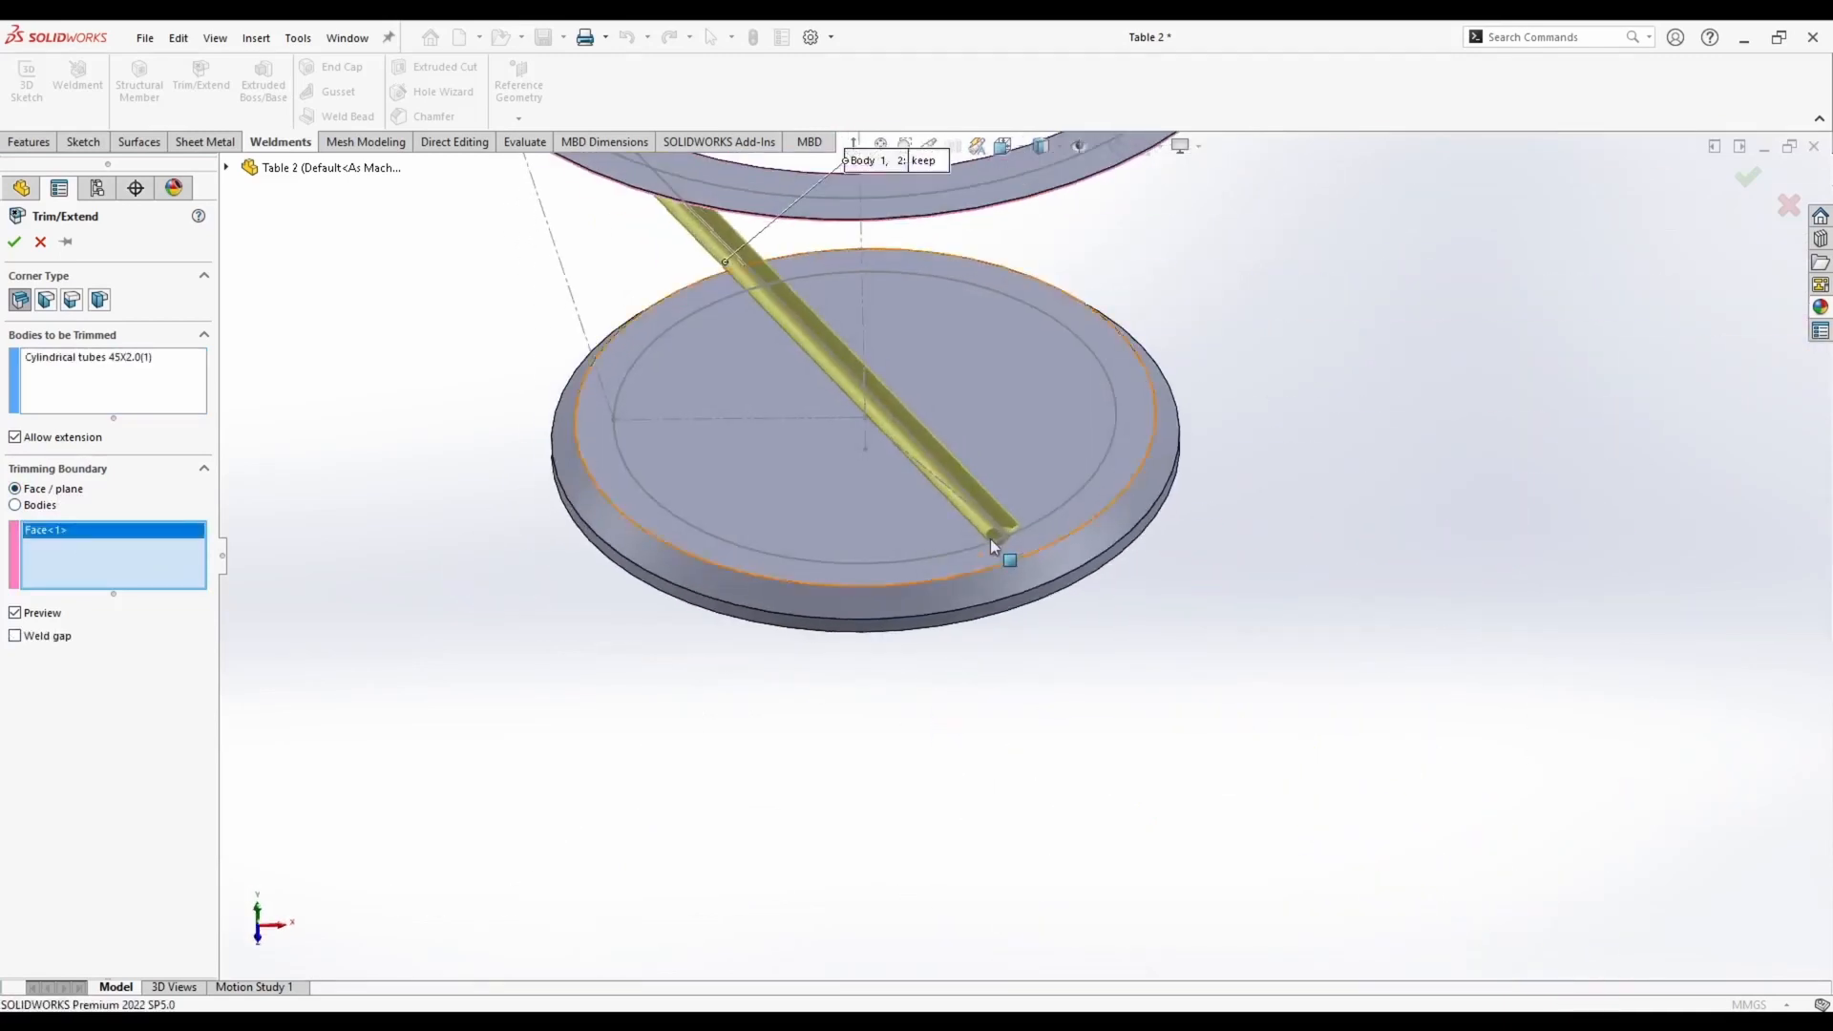
click(1032, 531)
scroll(1003, 539, up, 4)
scroll(1002, 535, down, 3)
middle_drag(994, 420, 981, 550)
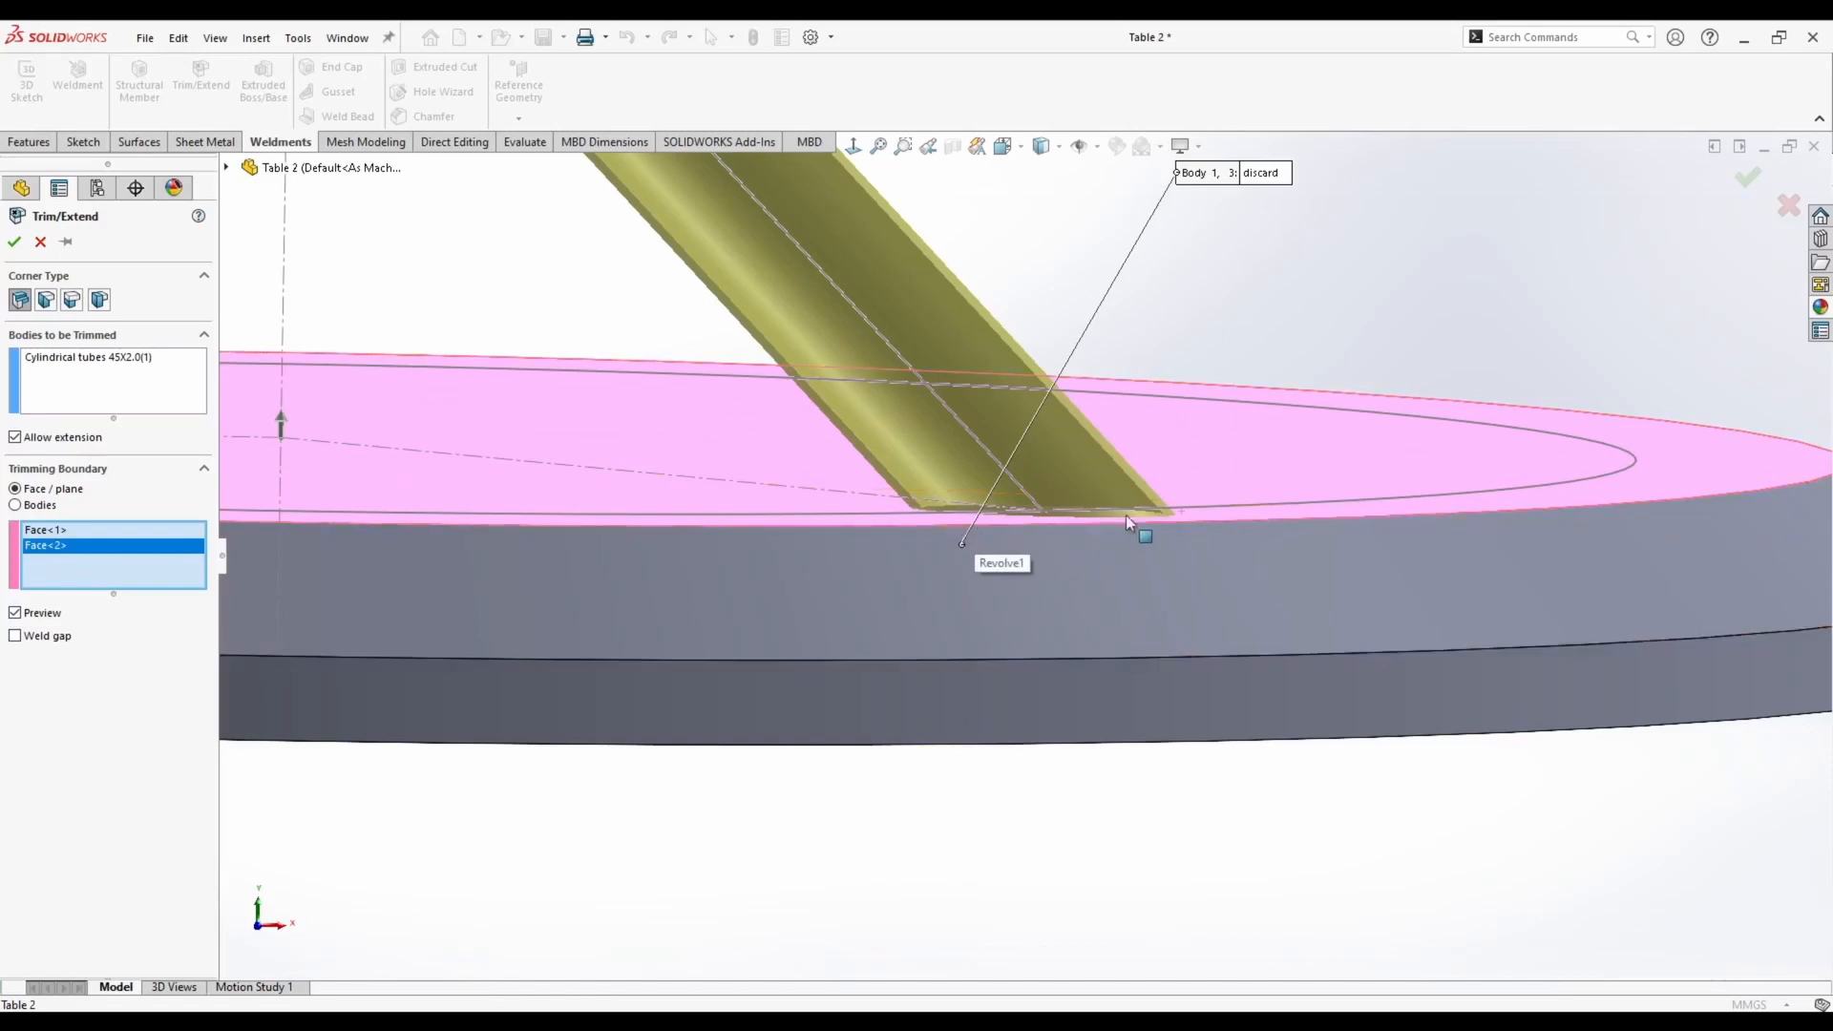
scroll(1090, 493, up, 7)
scroll(736, 233, down, 3)
scroll(827, 355, down, 4)
ctrl+middle_drag(736, 233, 823, 272)
scroll(827, 355, up, 5)
middle_drag(482, 307, 524, 462)
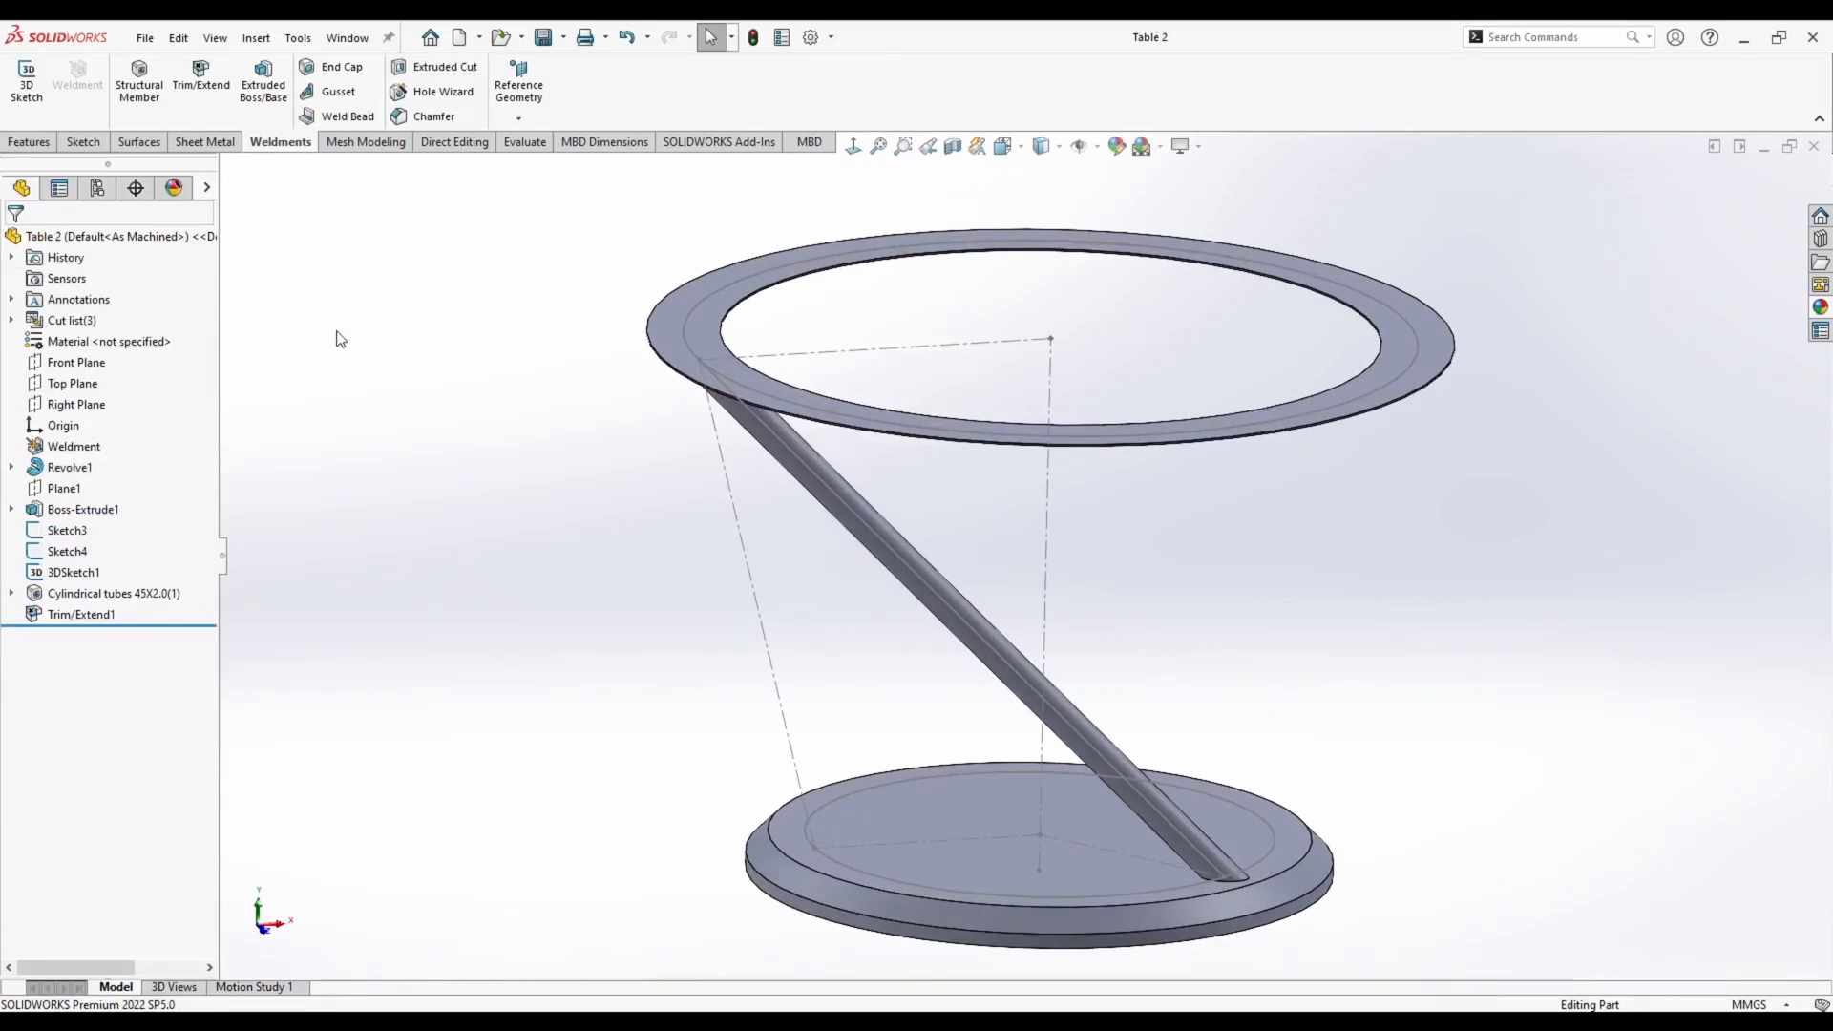
Start a circular pattern with the ring's inner circular edge as the direction reference
scroll(1048, 655, up, 2)
middle_drag(1047, 654, 1075, 736)
middle_drag(918, 575, 807, 496)
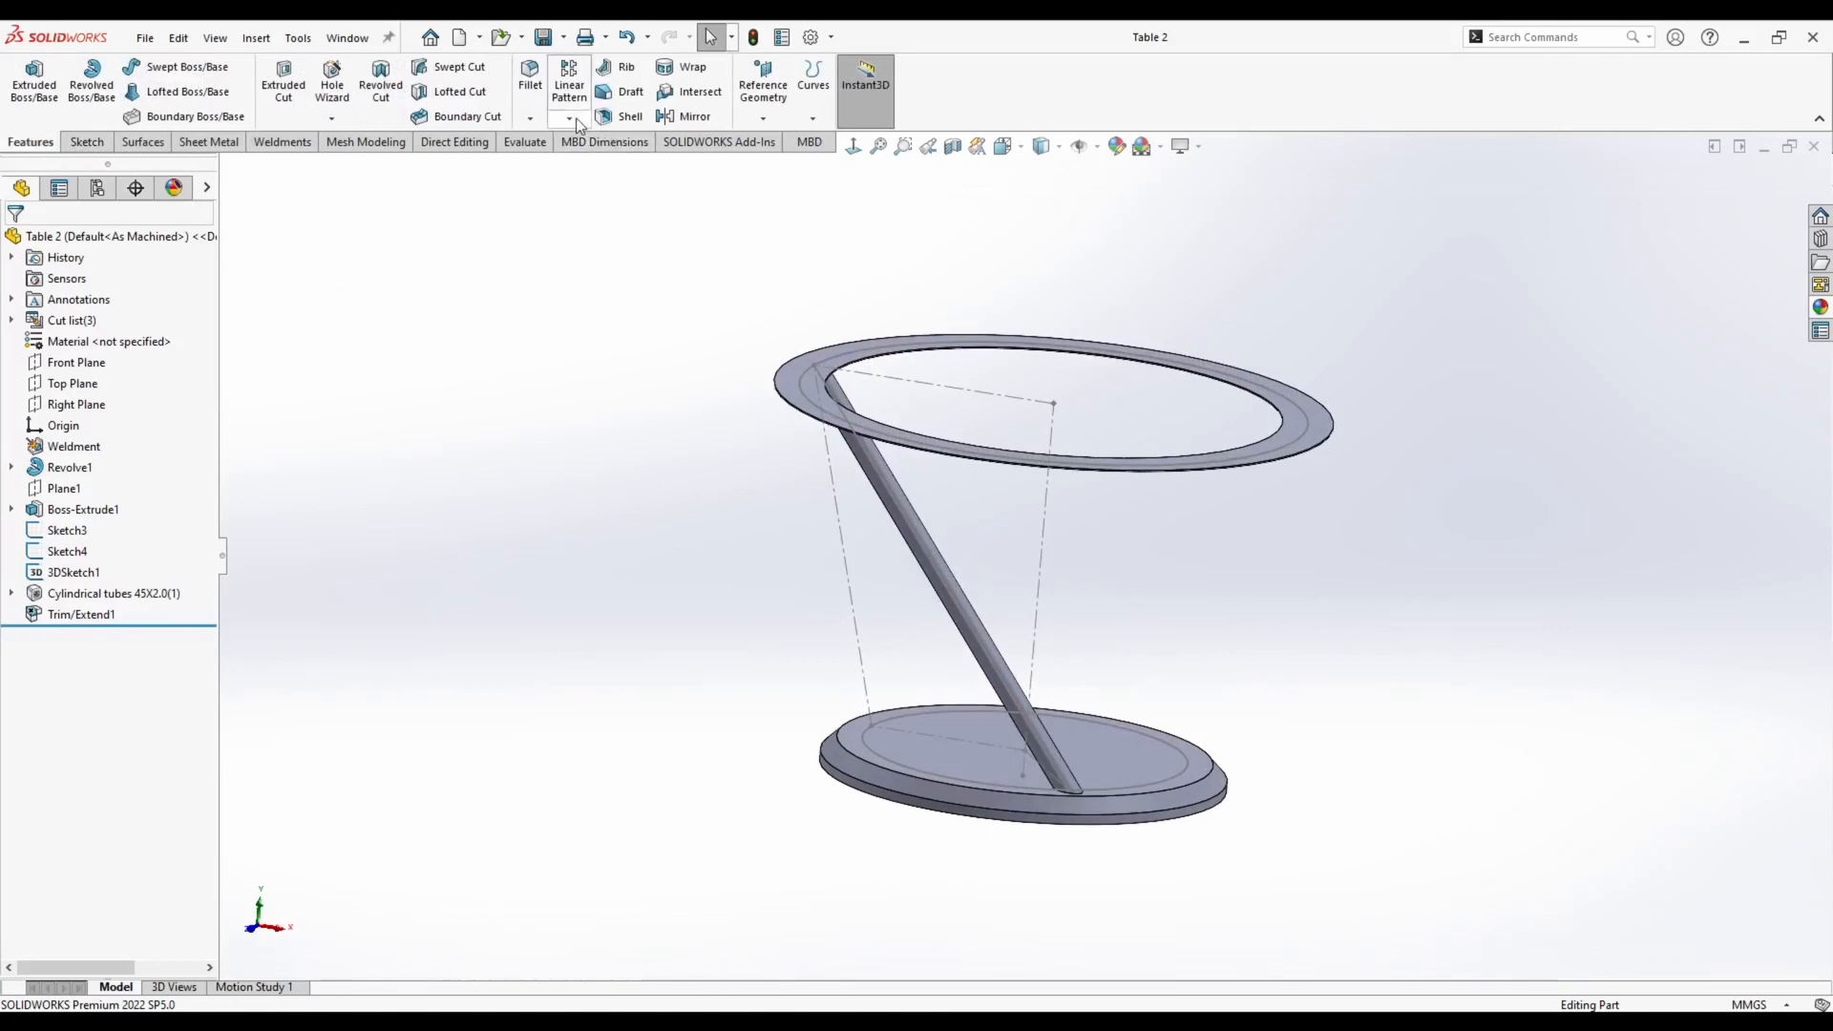
click(573, 119)
click(599, 162)
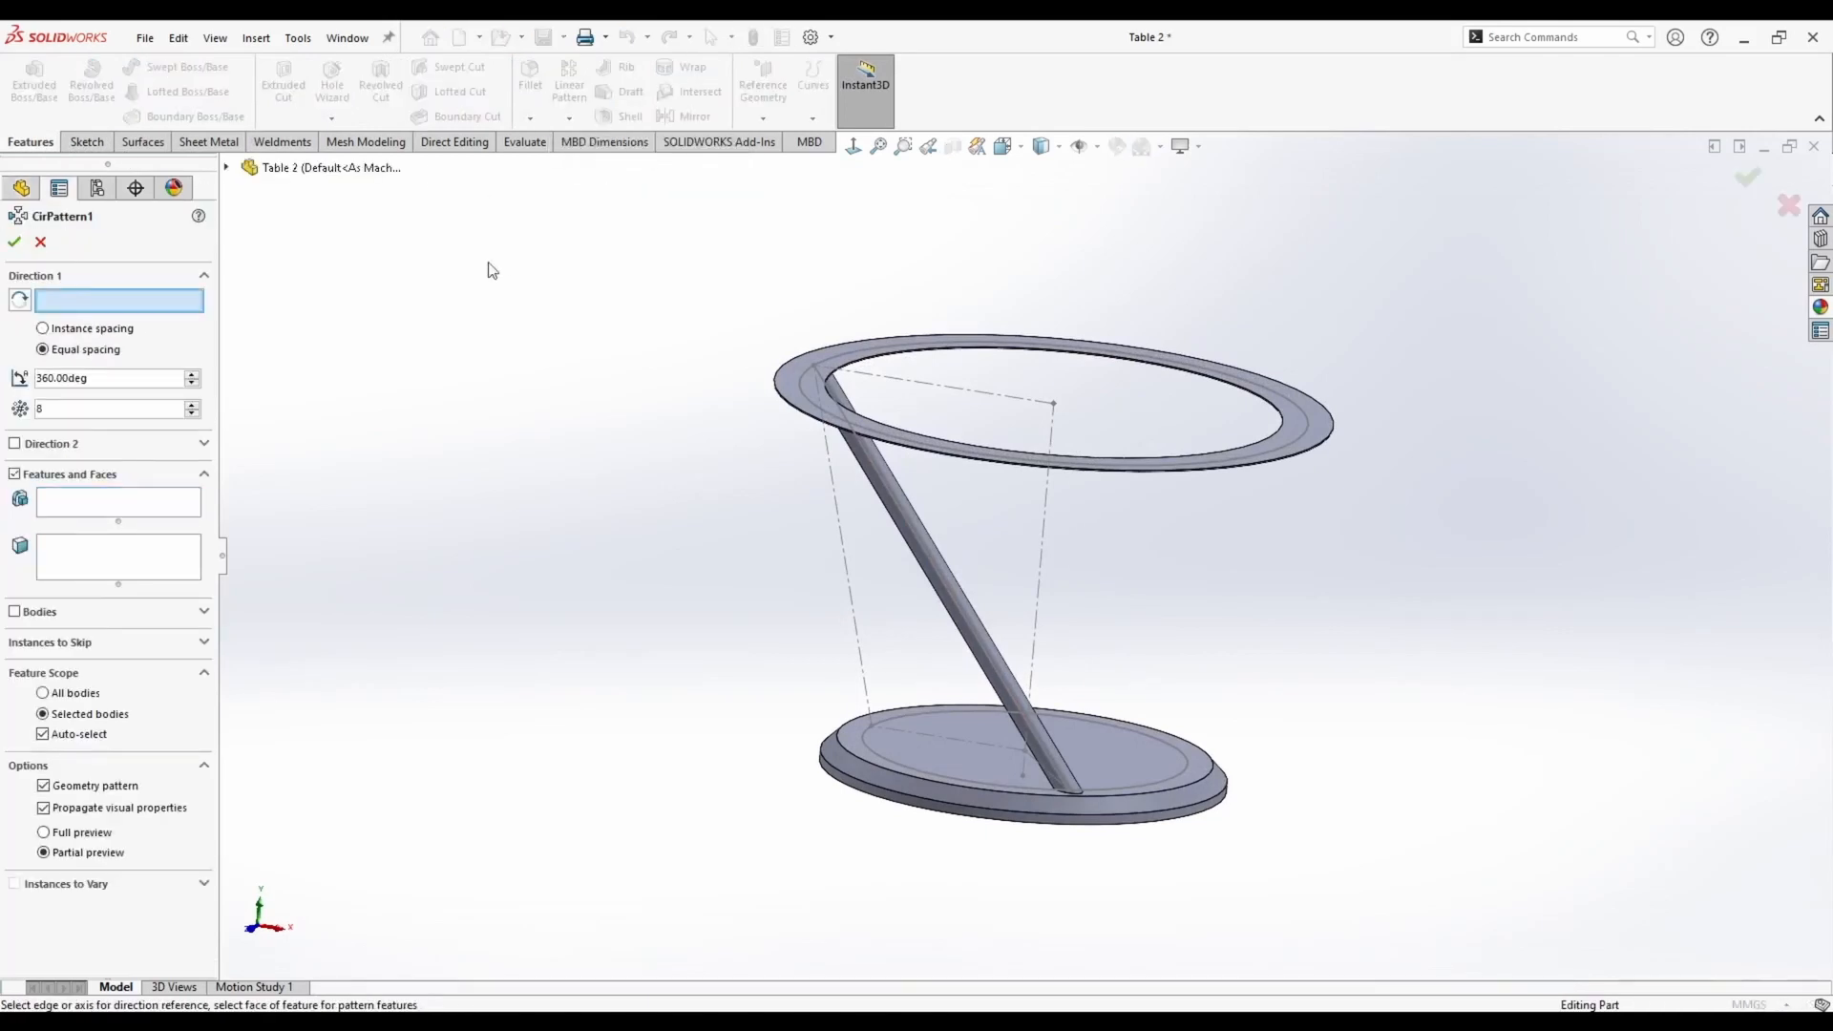
middle_drag(878, 276, 794, 355)
scroll(793, 355, down, 5)
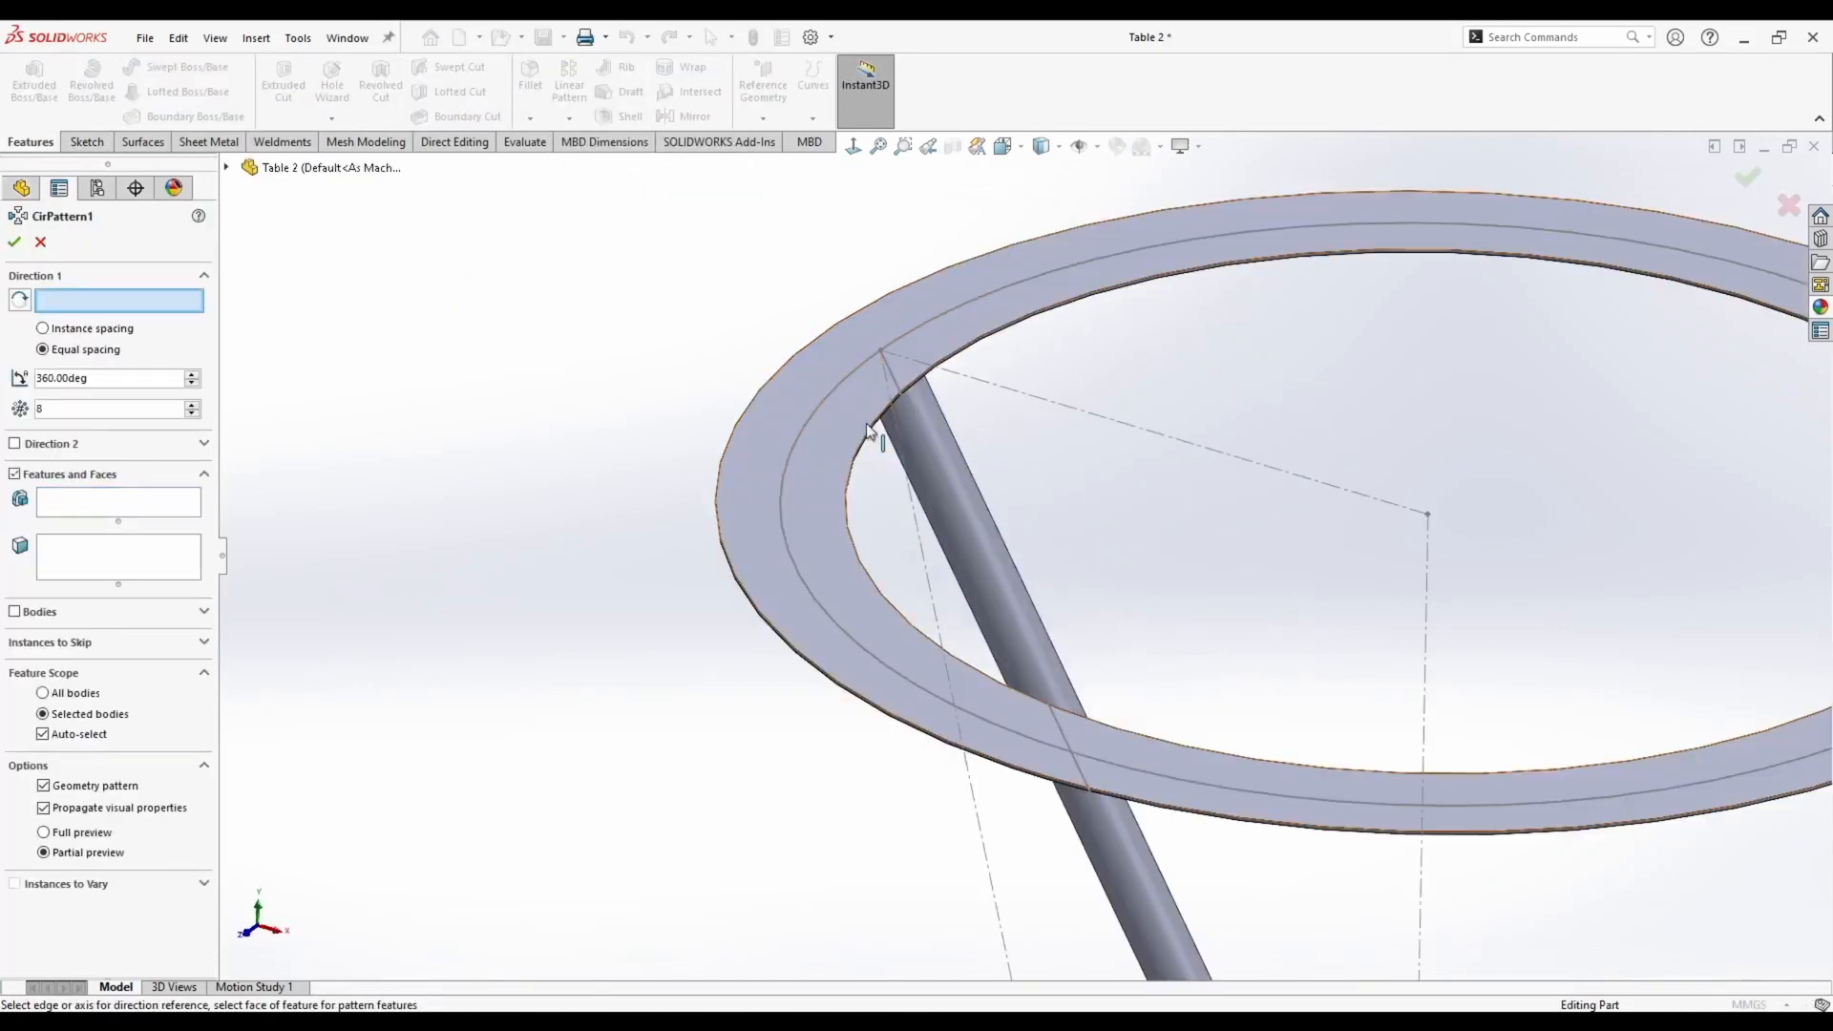
click(867, 427)
scroll(1366, 760, up, 5)
scroll(1537, 754, down, 2)
scroll(372, 709, up, 2)
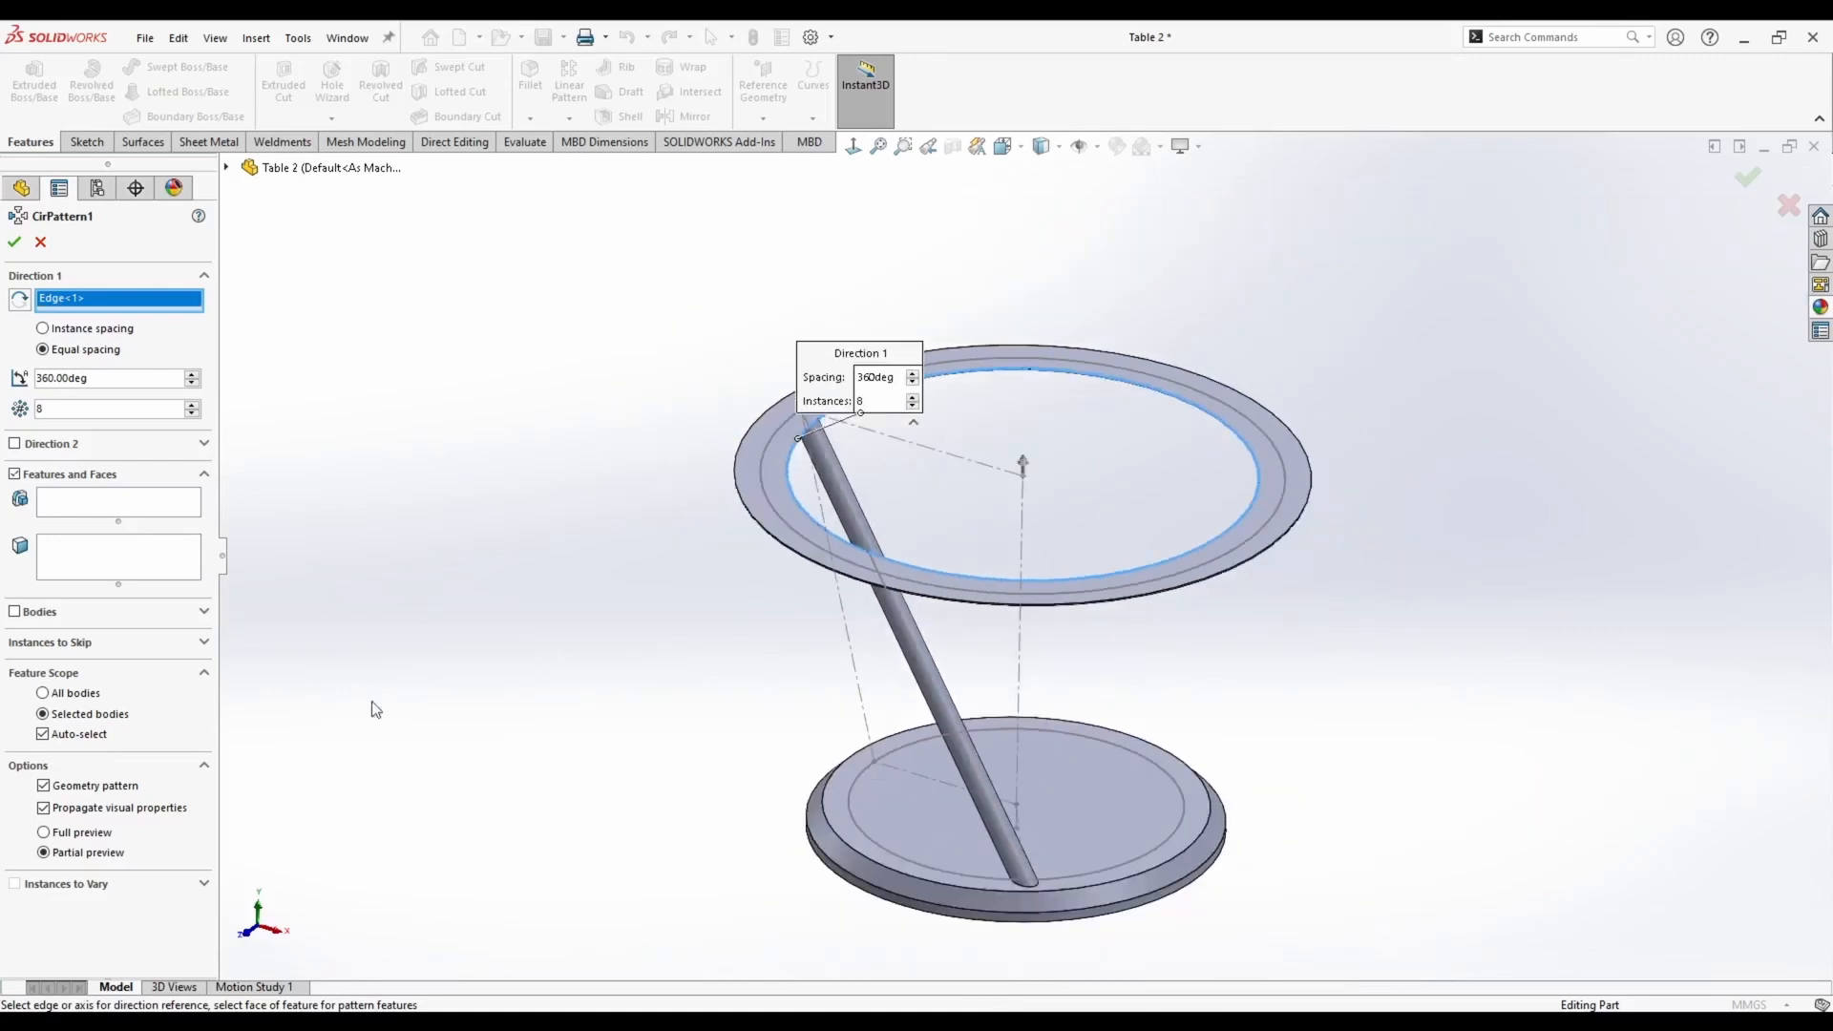
Pattern the trimmed tube body as 8 equally spaced instances over 360°
click(55, 614)
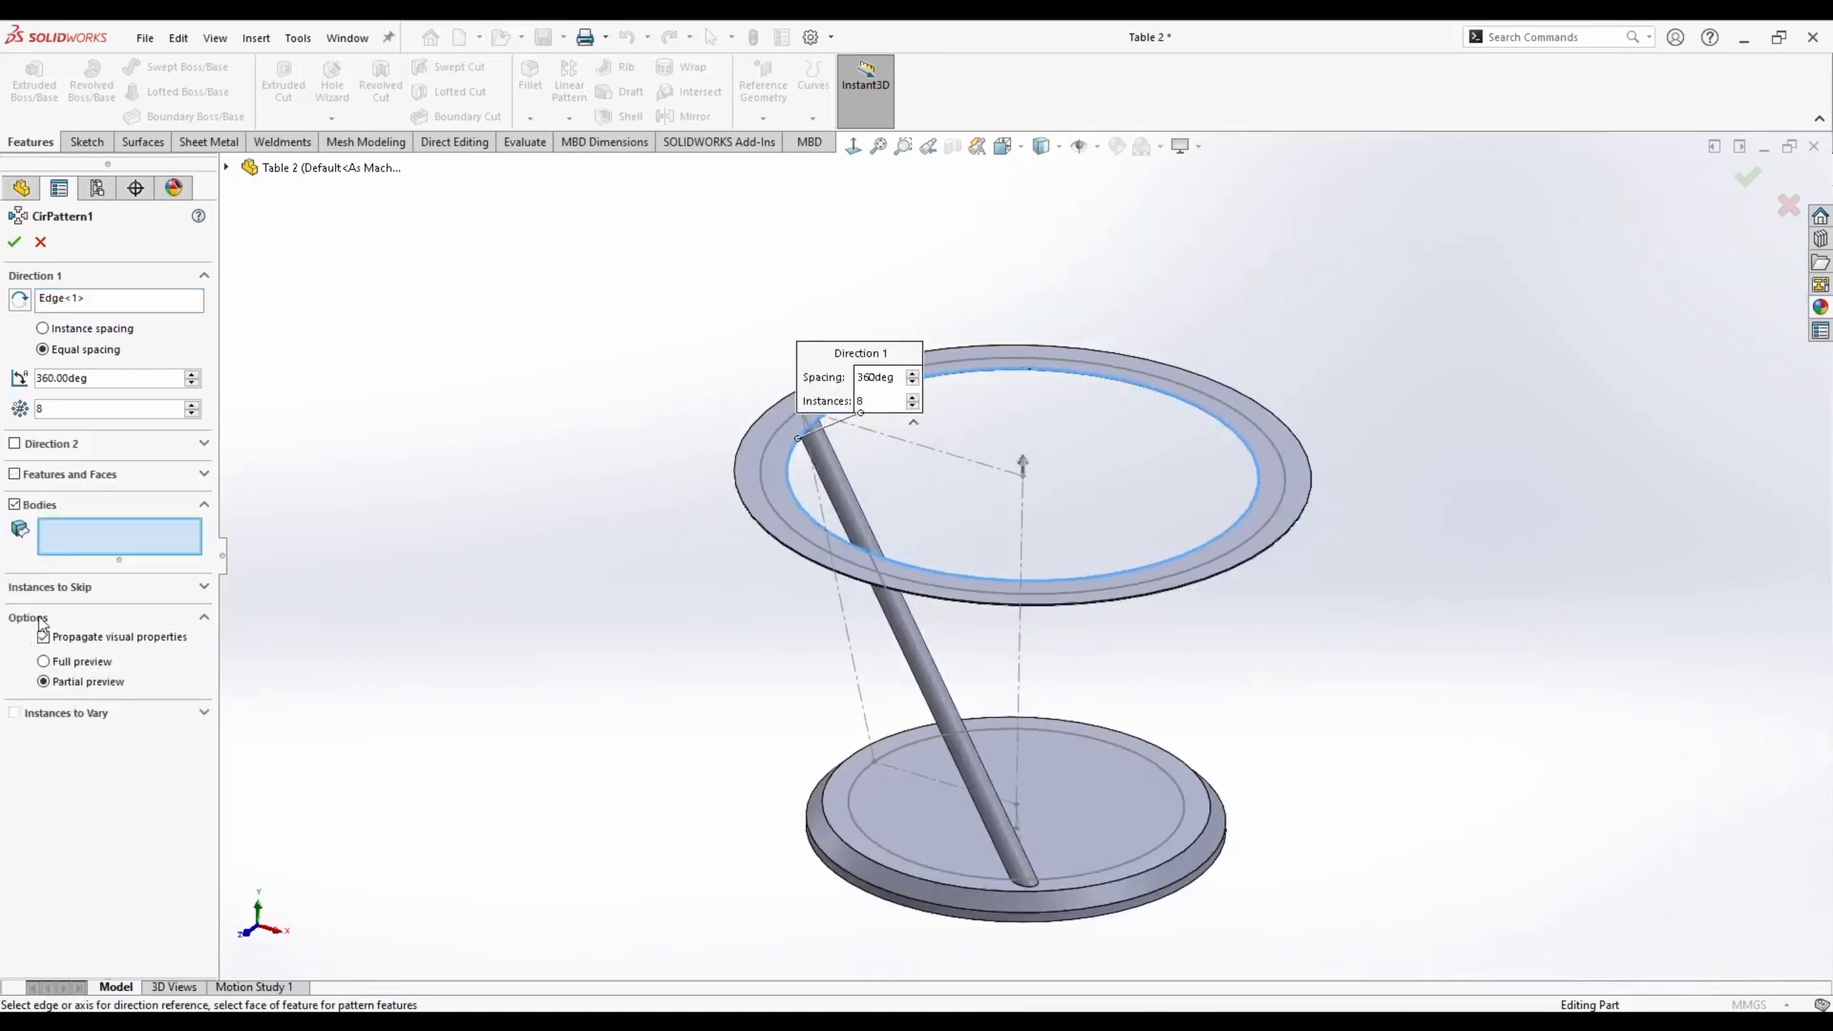
click(919, 644)
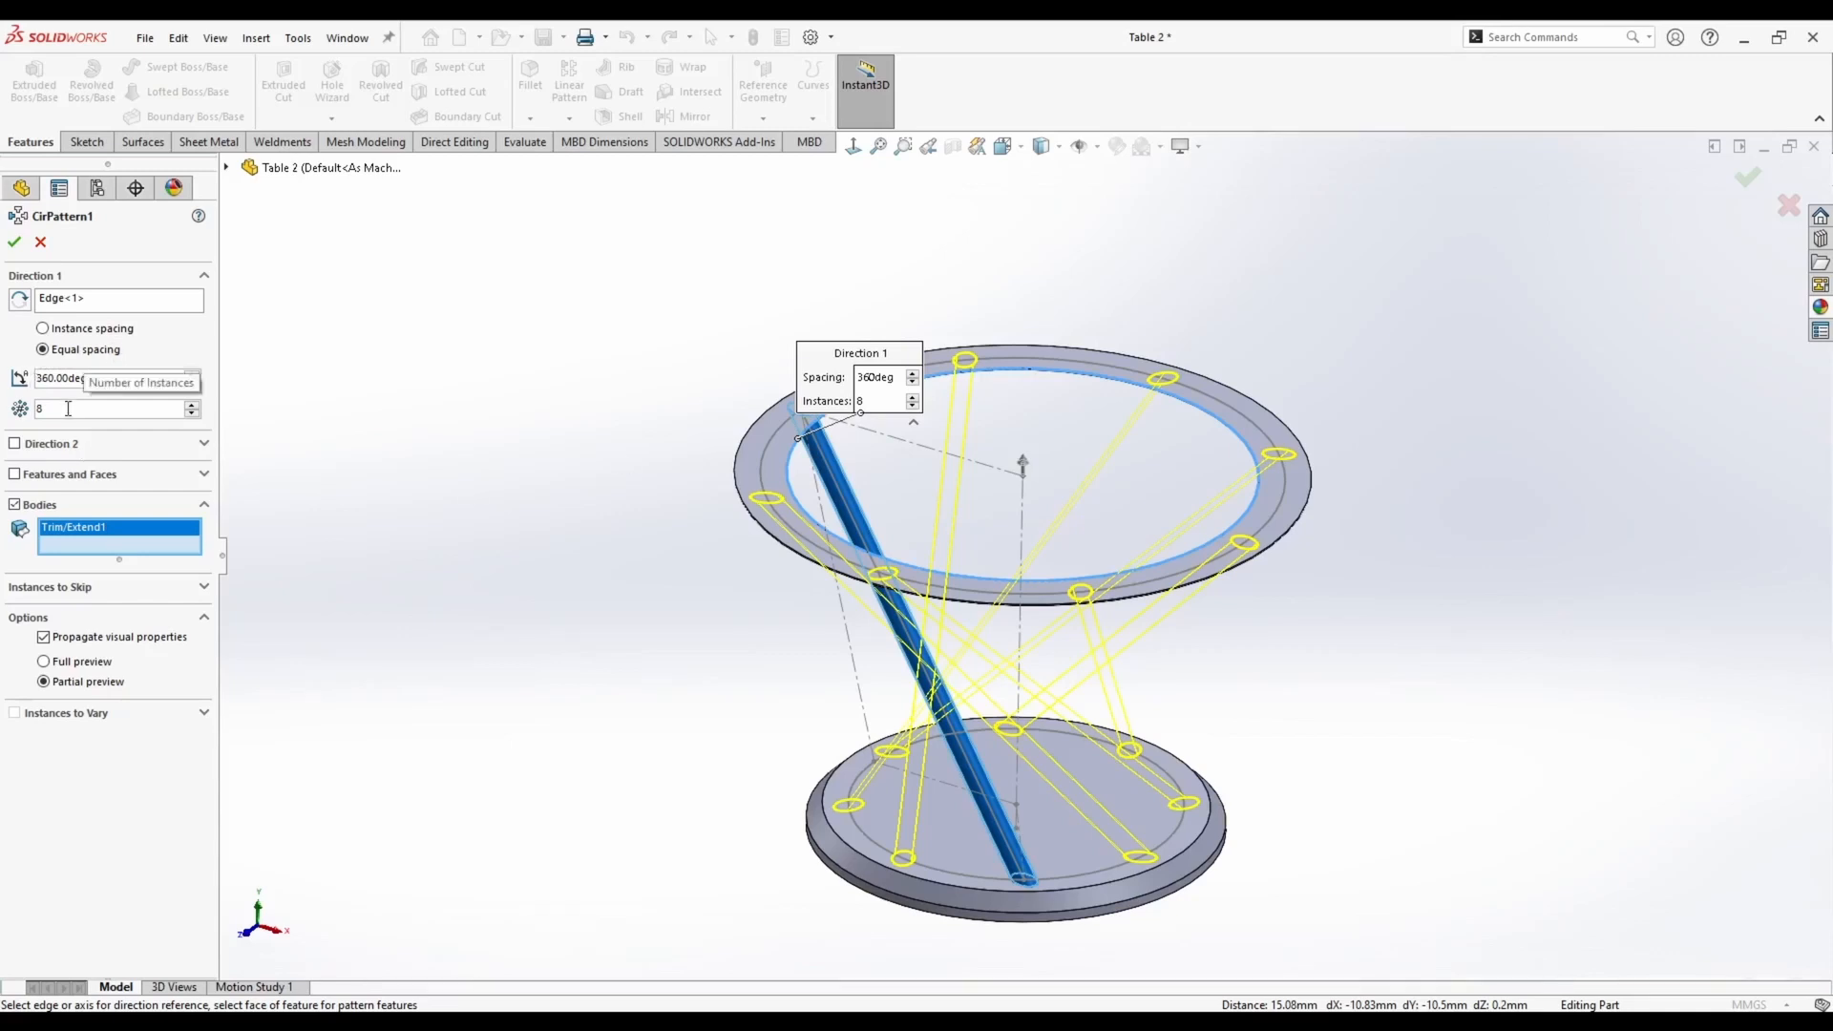
click(14, 244)
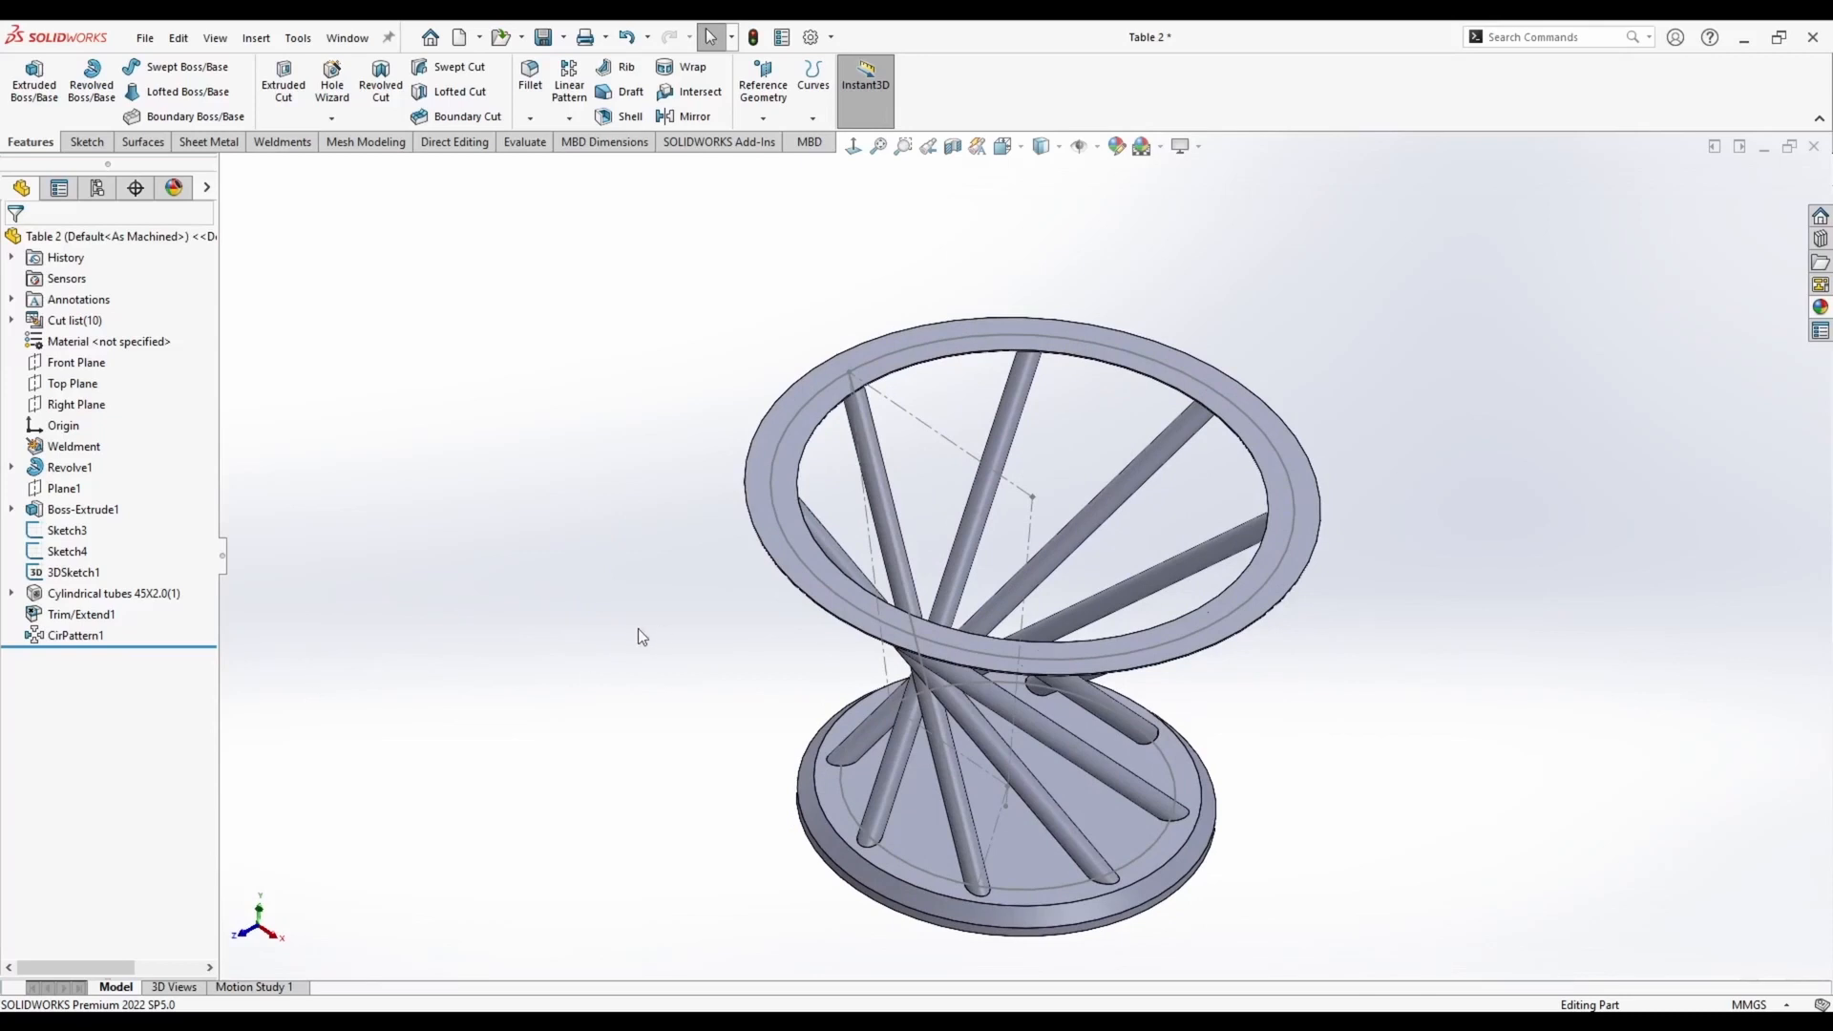
Hide the 3D sketch with the leg construction lines
mouse_move(963, 379)
middle_down()
mouse_move(714, 352)
mouse_move(673, 323)
middle_up()
right_click(882, 434)
click(925, 408)
click(700, 350)
Create two reference axes from the cylindrical faces of two neighbouring tube legs
click(763, 119)
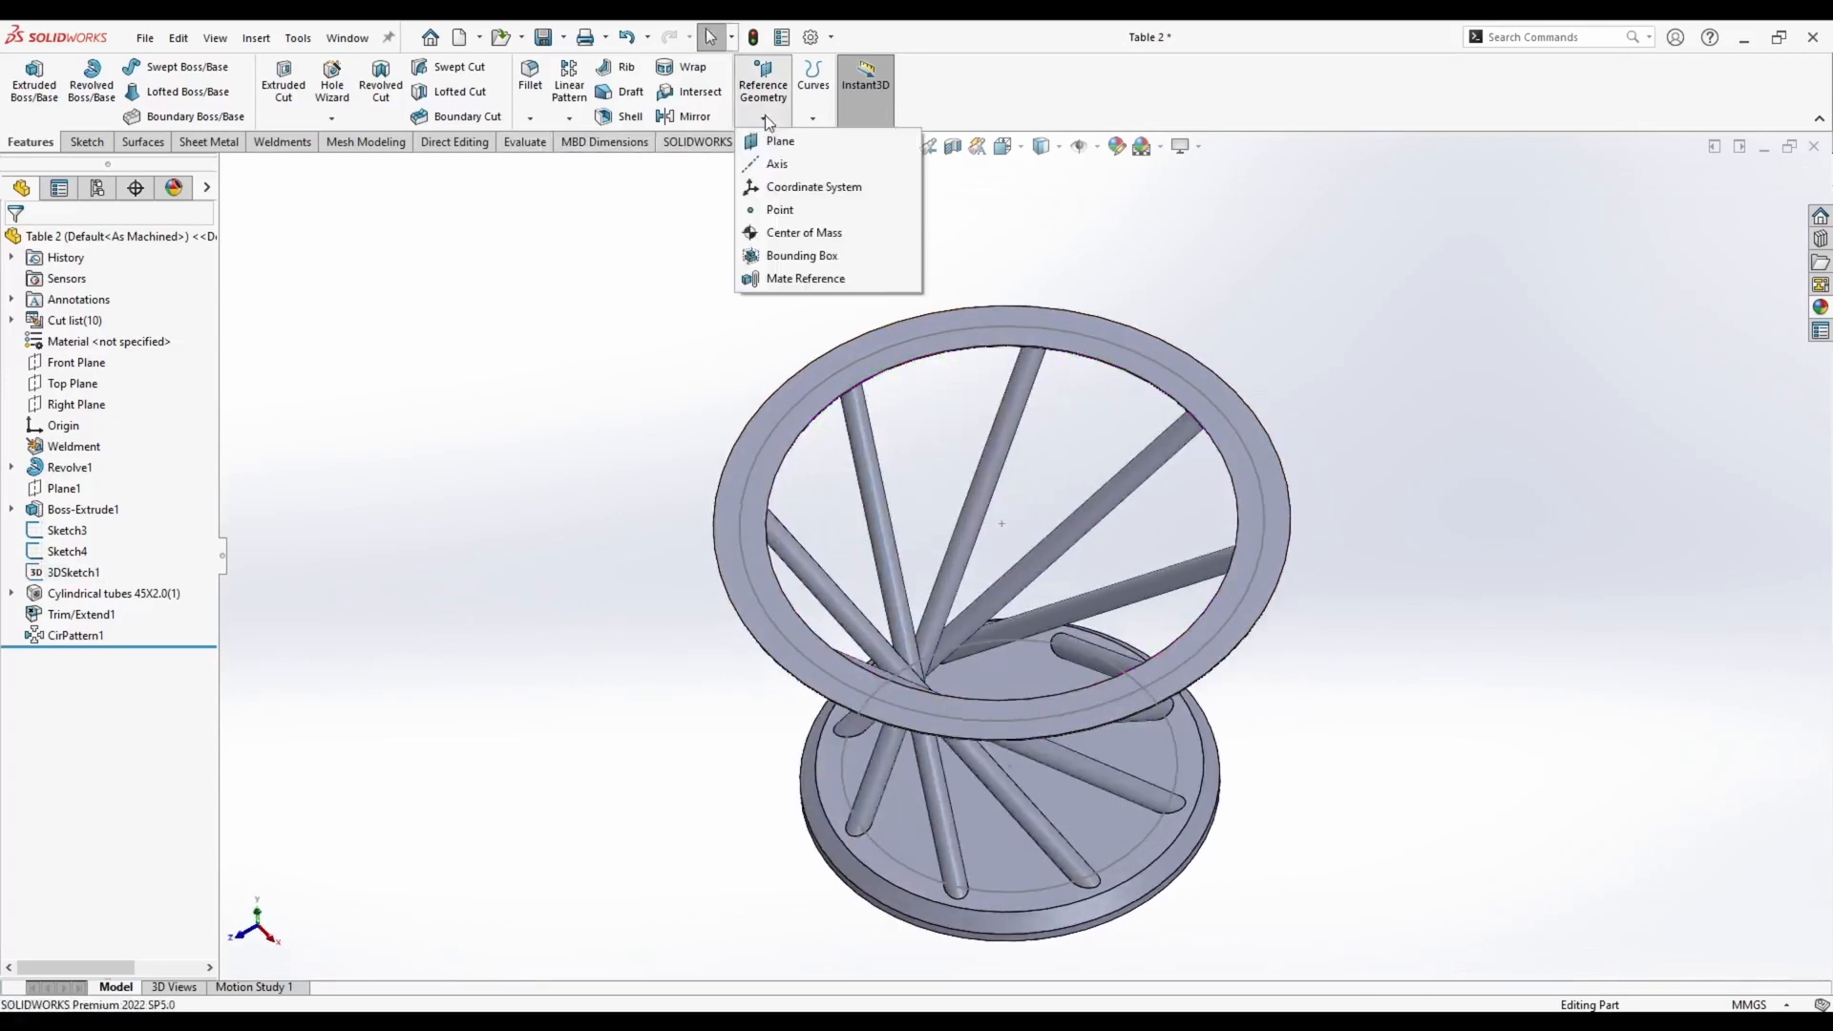
click(778, 162)
click(878, 485)
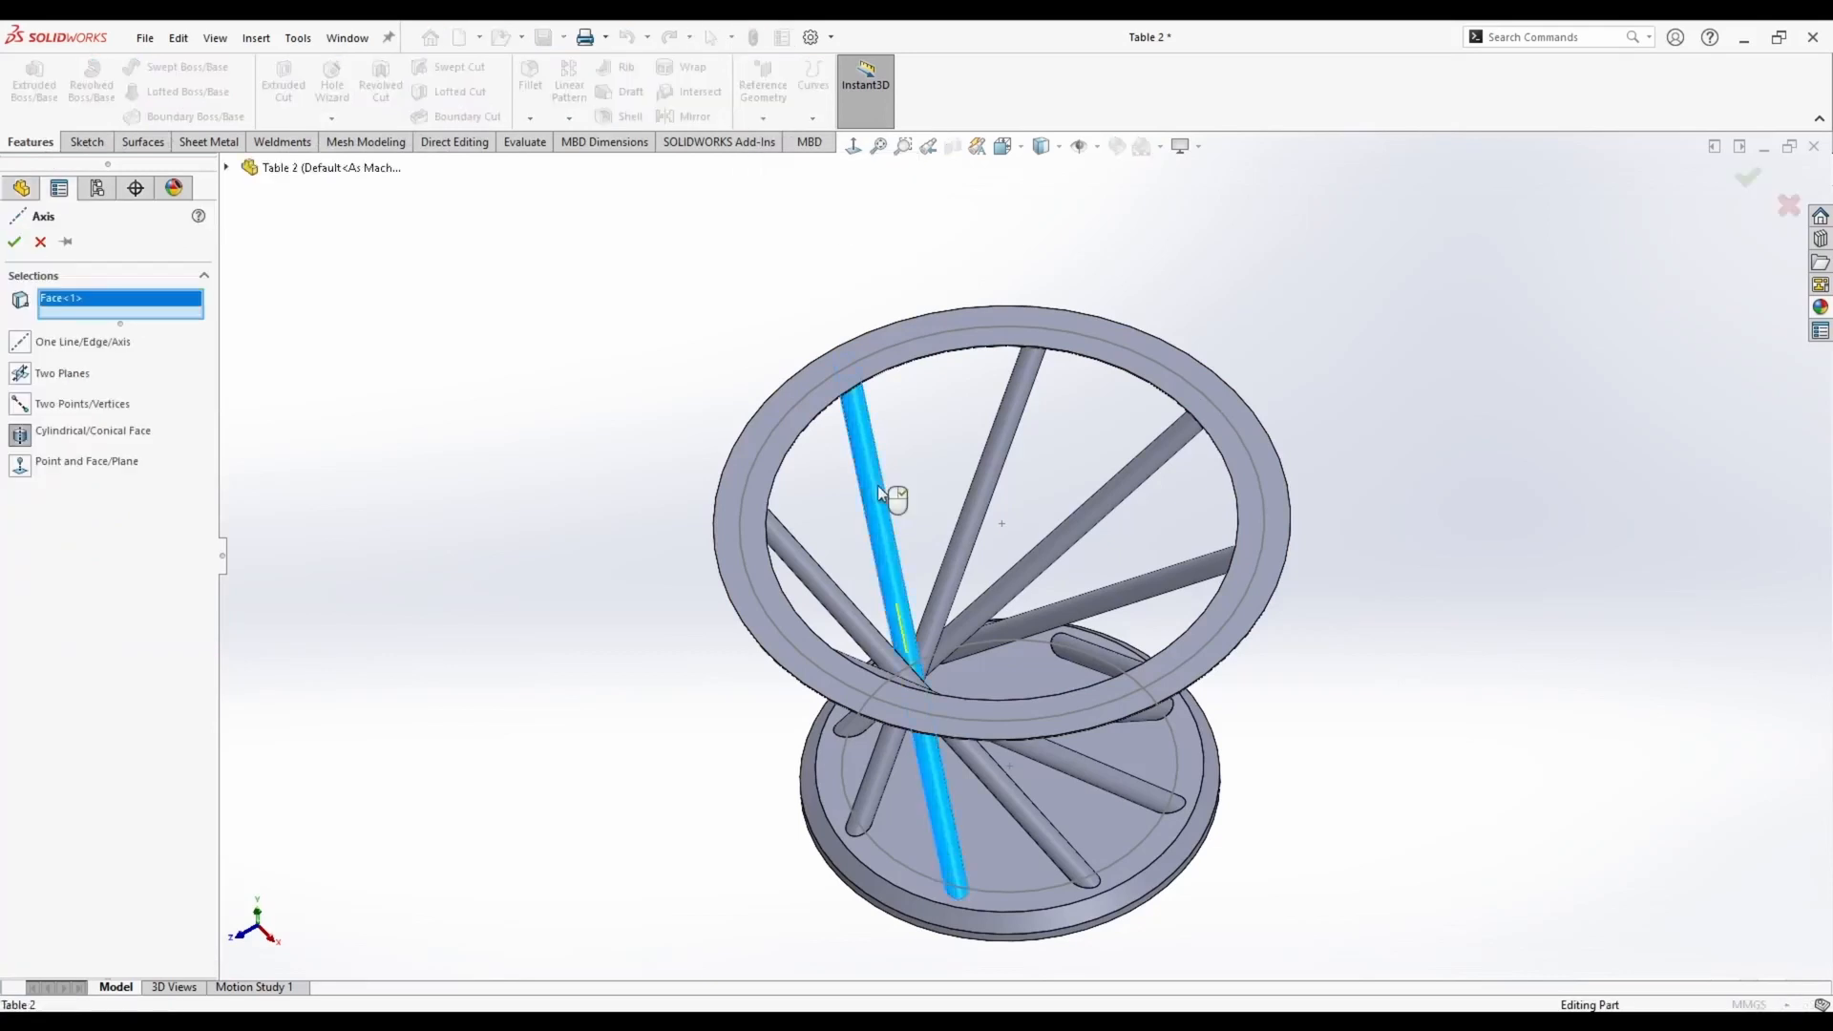
key(Return)
click(763, 118)
click(778, 162)
click(1005, 427)
key(Return)
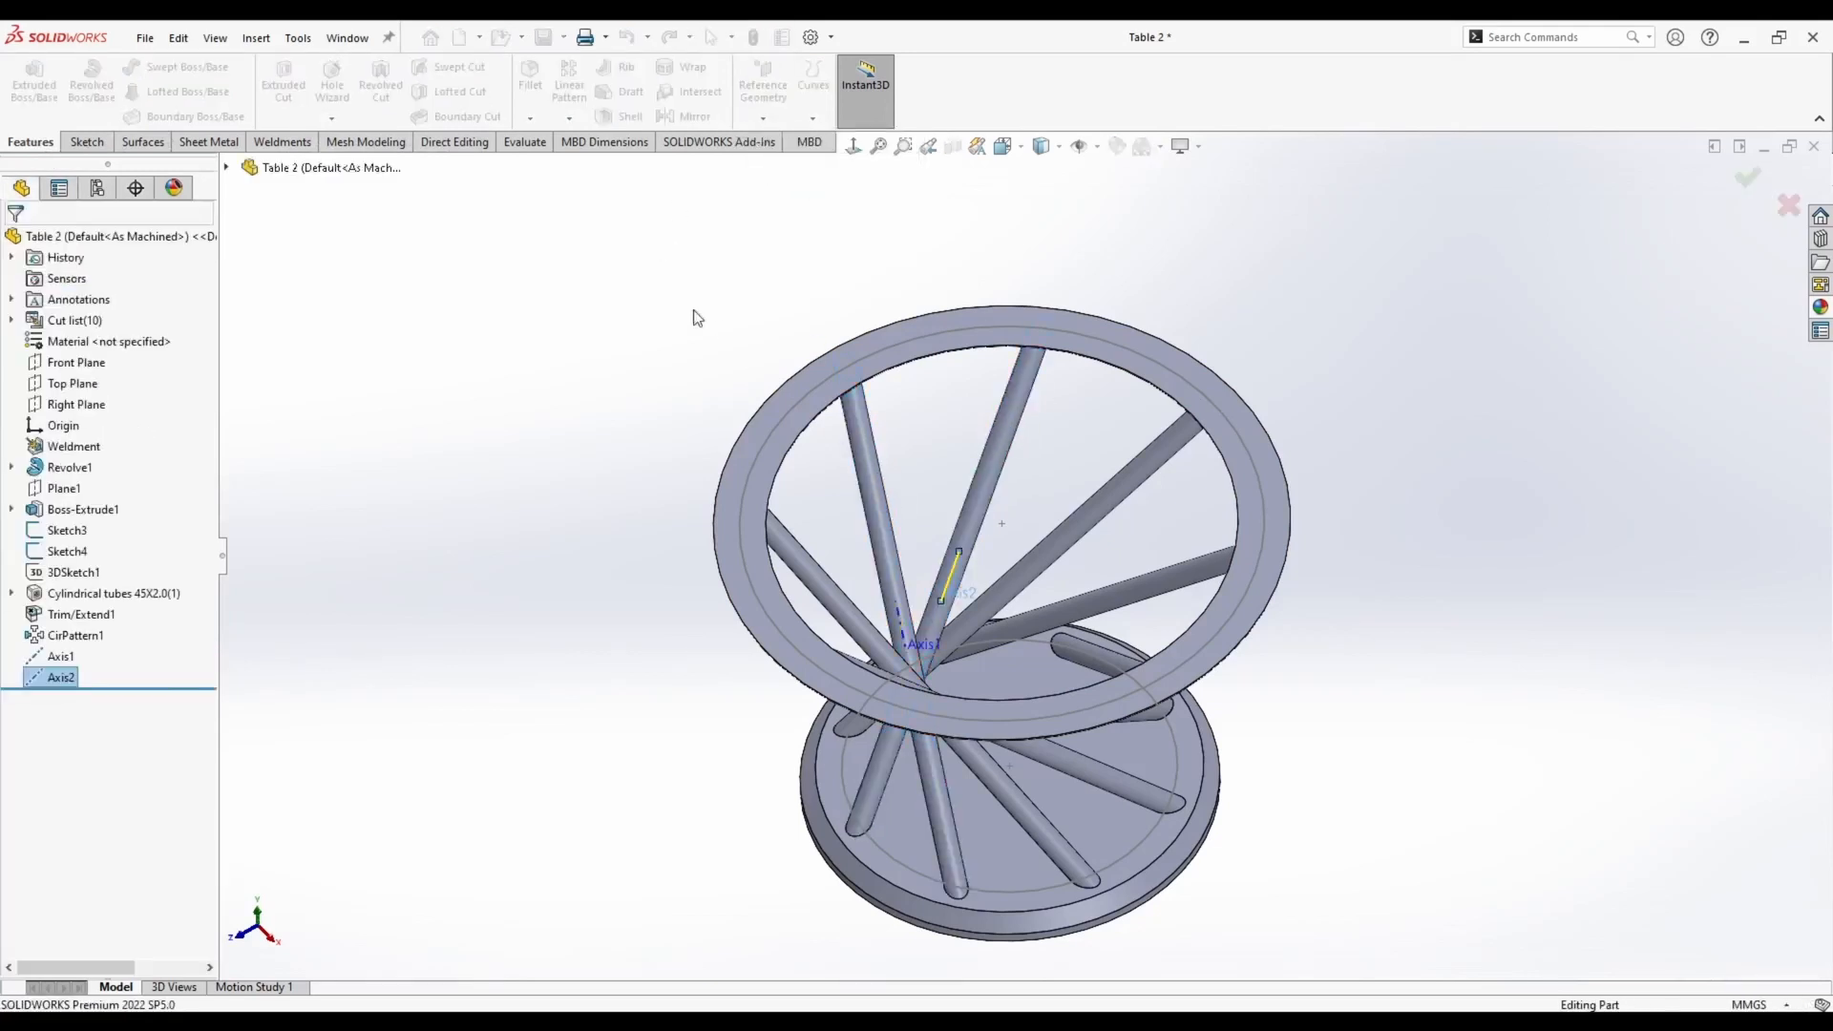
Start a sketch on the ring's top face and view it face-on
scroll(1018, 359, down, 5)
click(954, 306)
key(space)
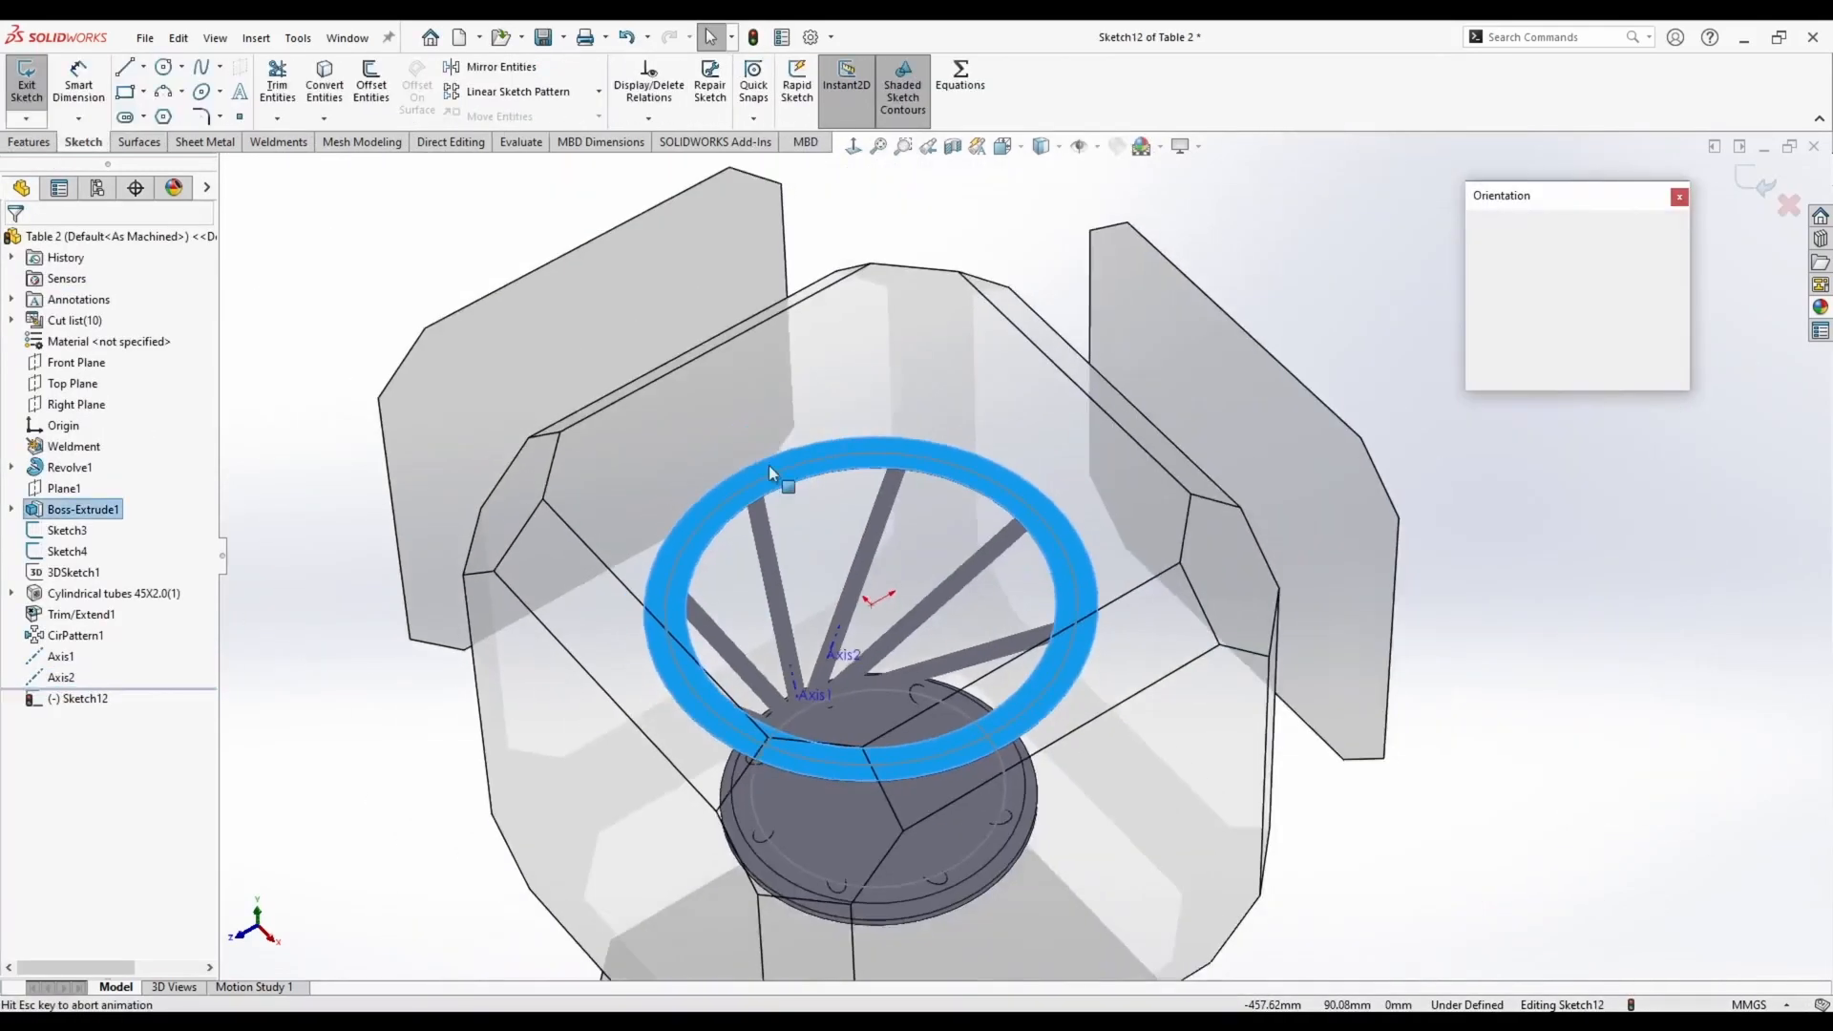
click(770, 468)
Sketch two points on the ring's middle circle, near the upper ends of the two tubes that carry the axes
click(239, 117)
click(1263, 333)
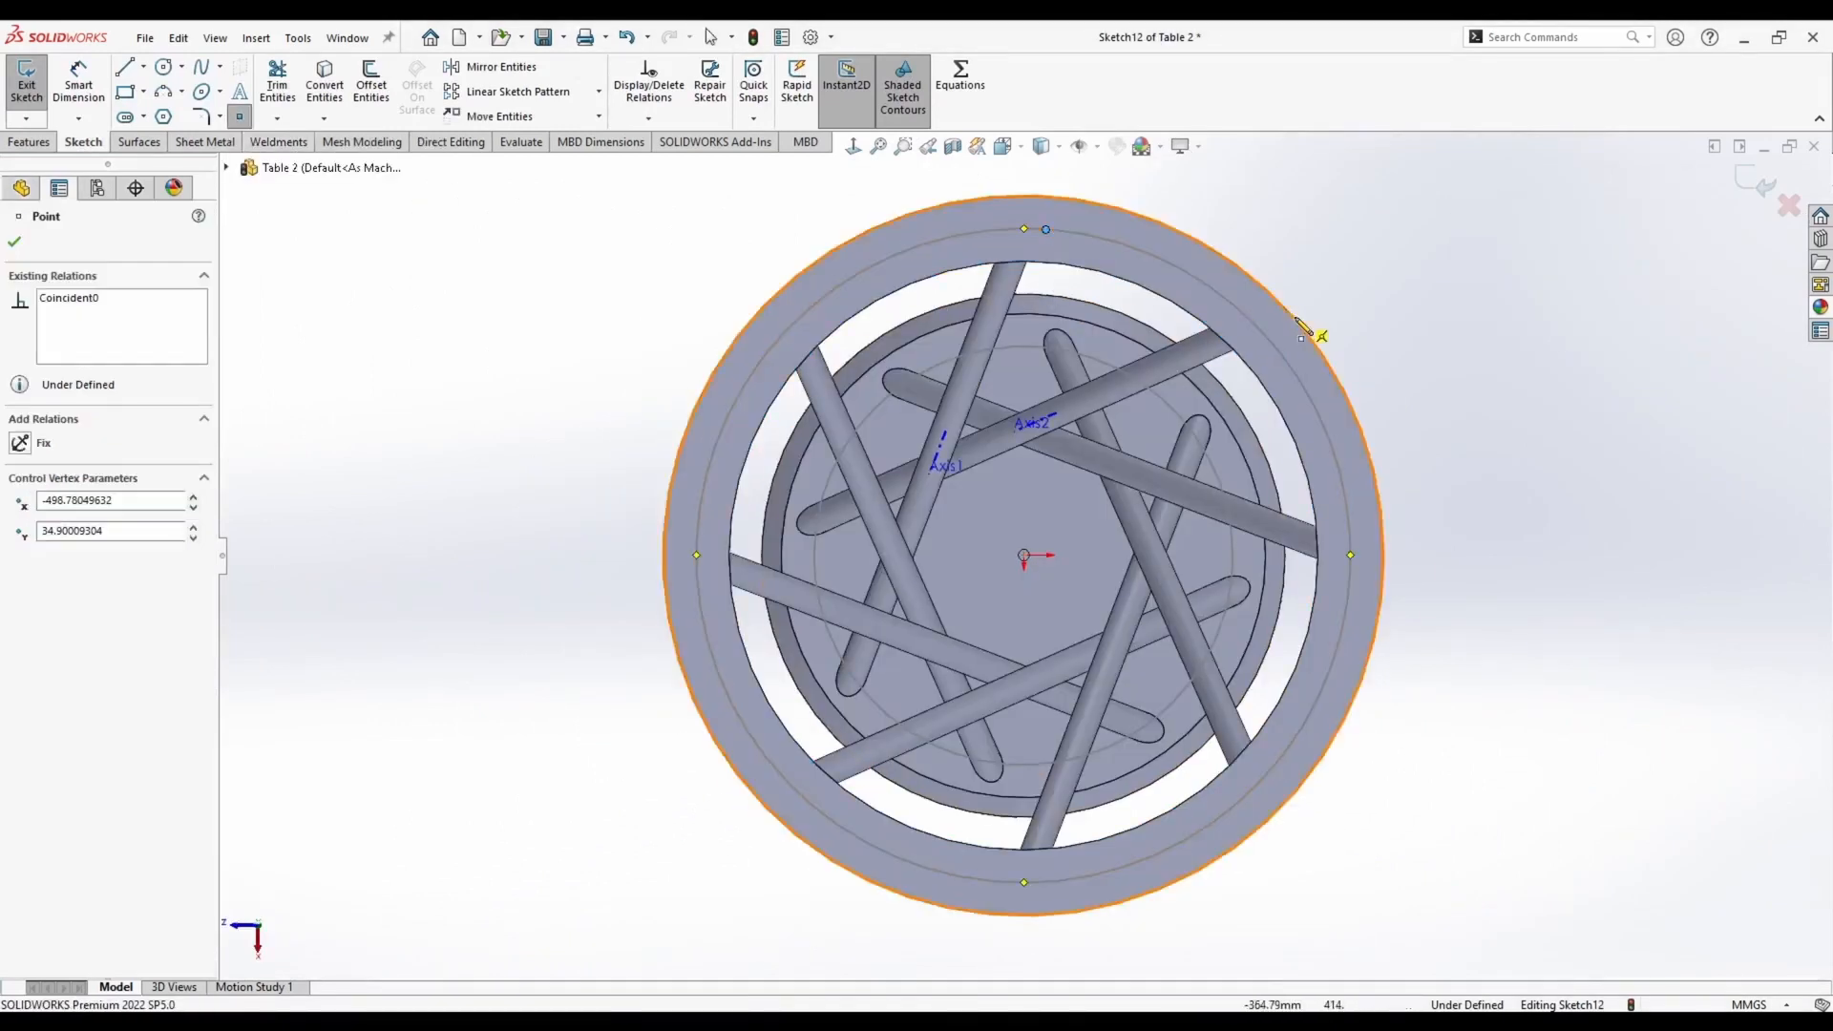
key(Escape)
scroll(1280, 356, down, 4)
click(1226, 364)
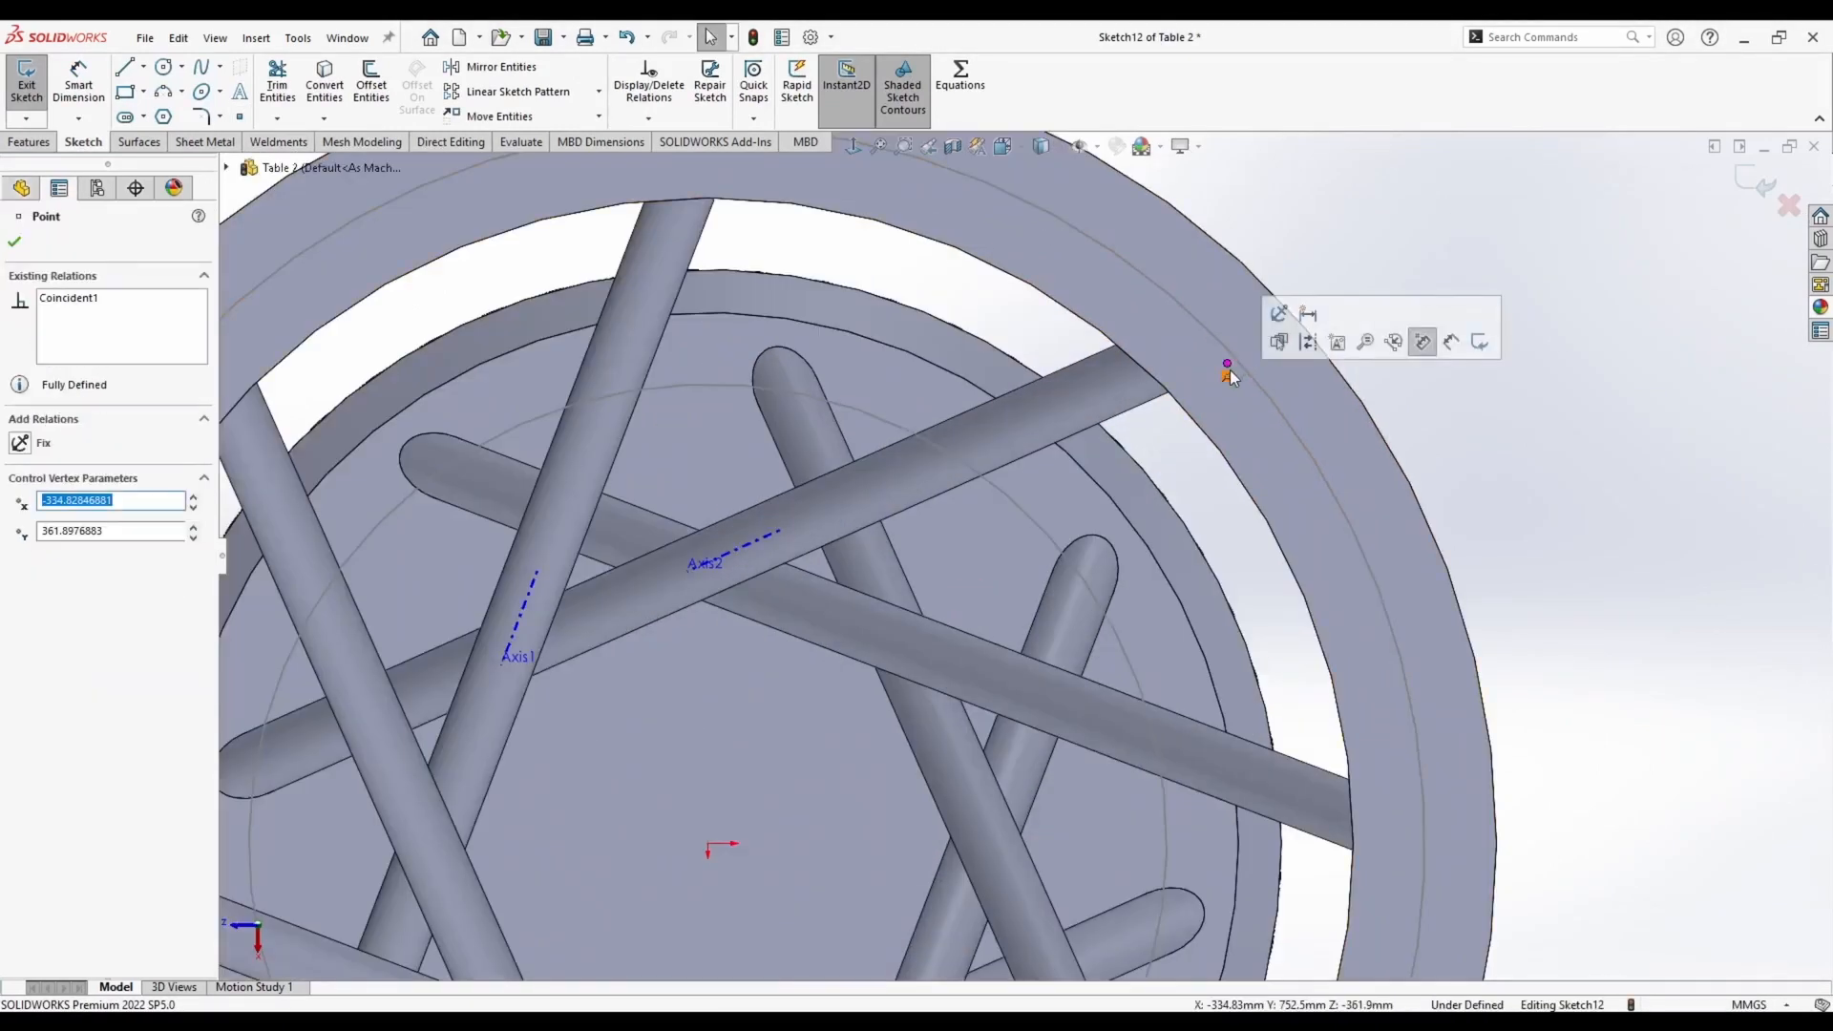
key(Escape)
drag(1228, 364, 1220, 342)
Make each of the two points coincident with the axis of its neighbouring tube
click(1217, 349)
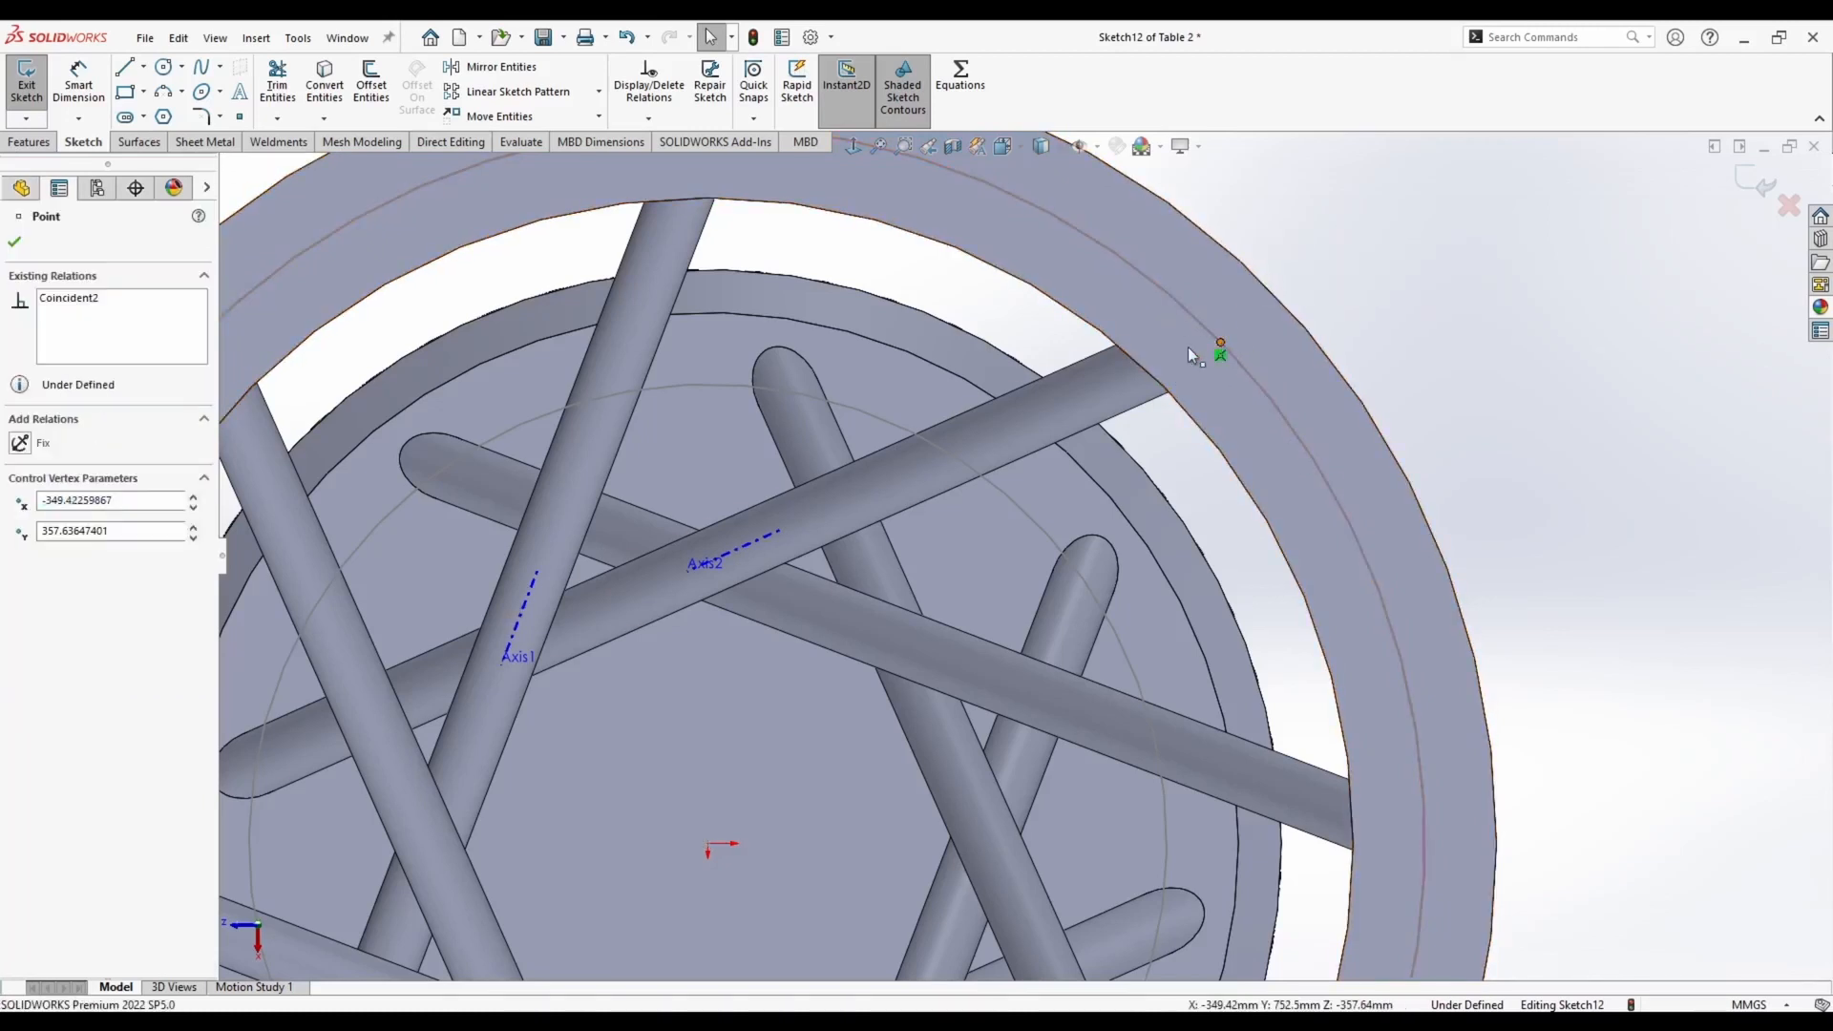
ctrl+click(769, 534)
click(823, 448)
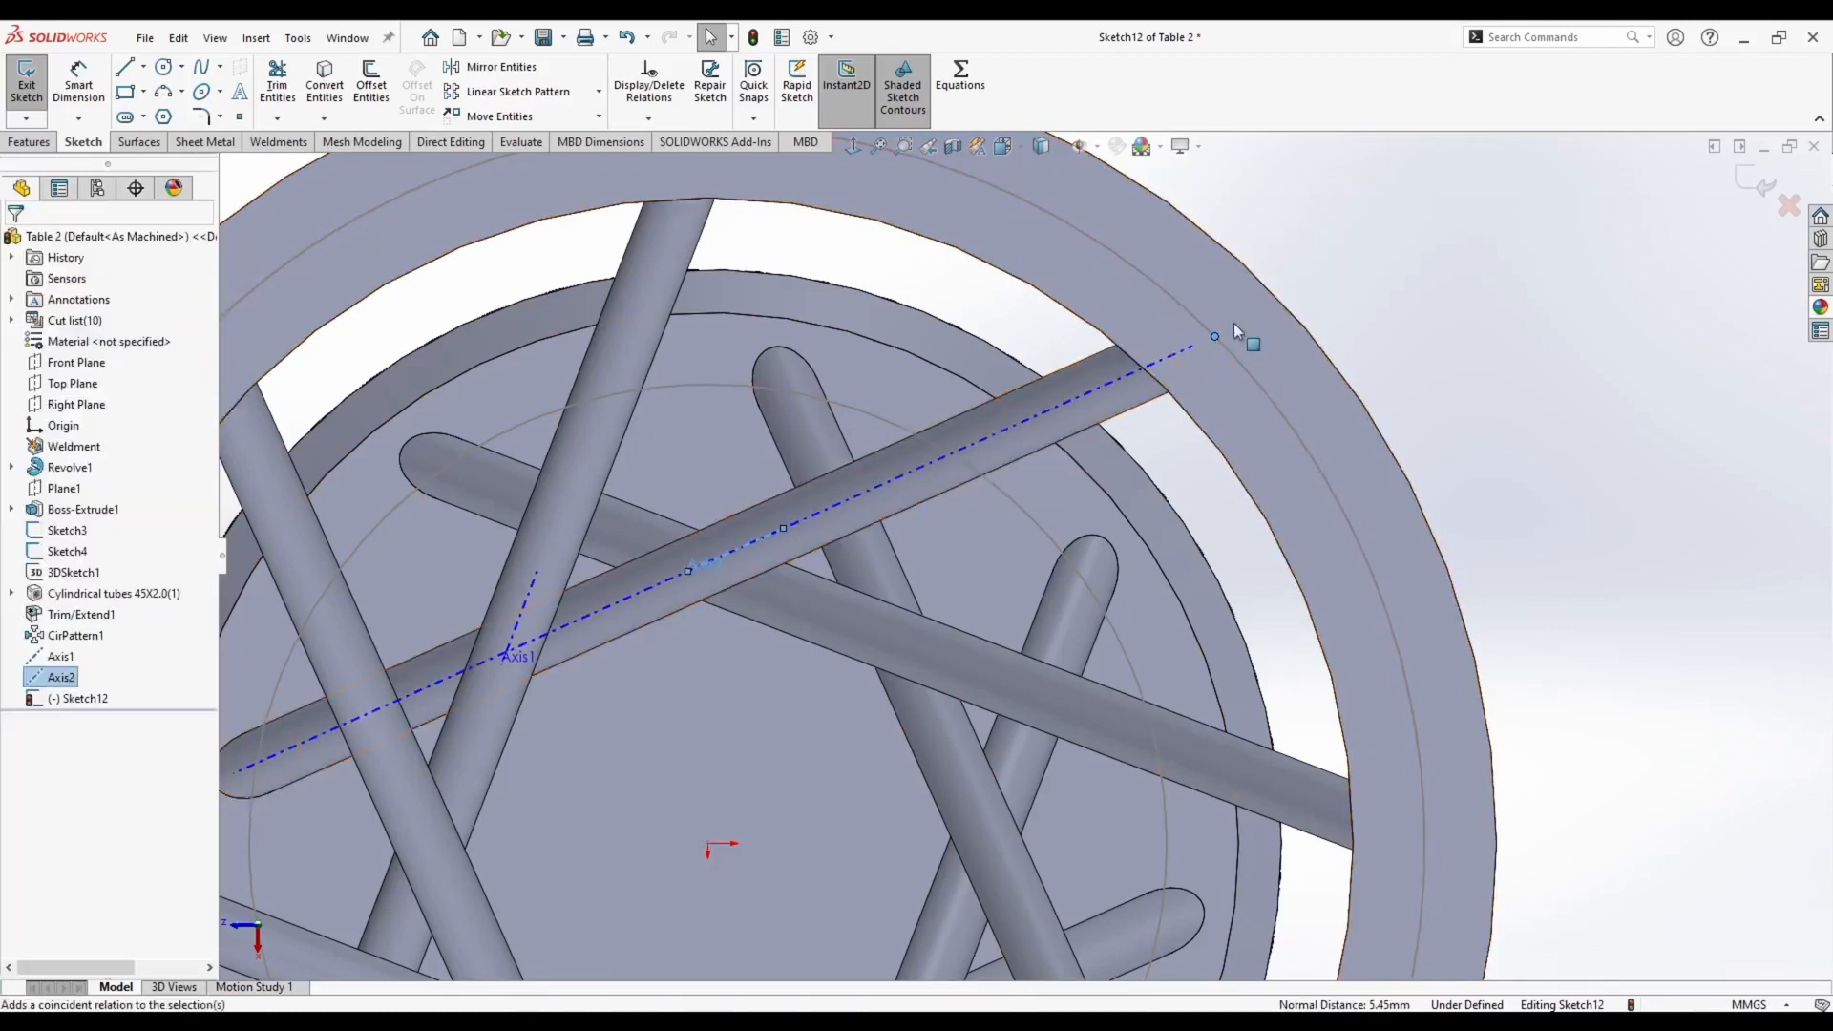
scroll(993, 554, up, 3)
click(836, 258)
ctrl+click(676, 592)
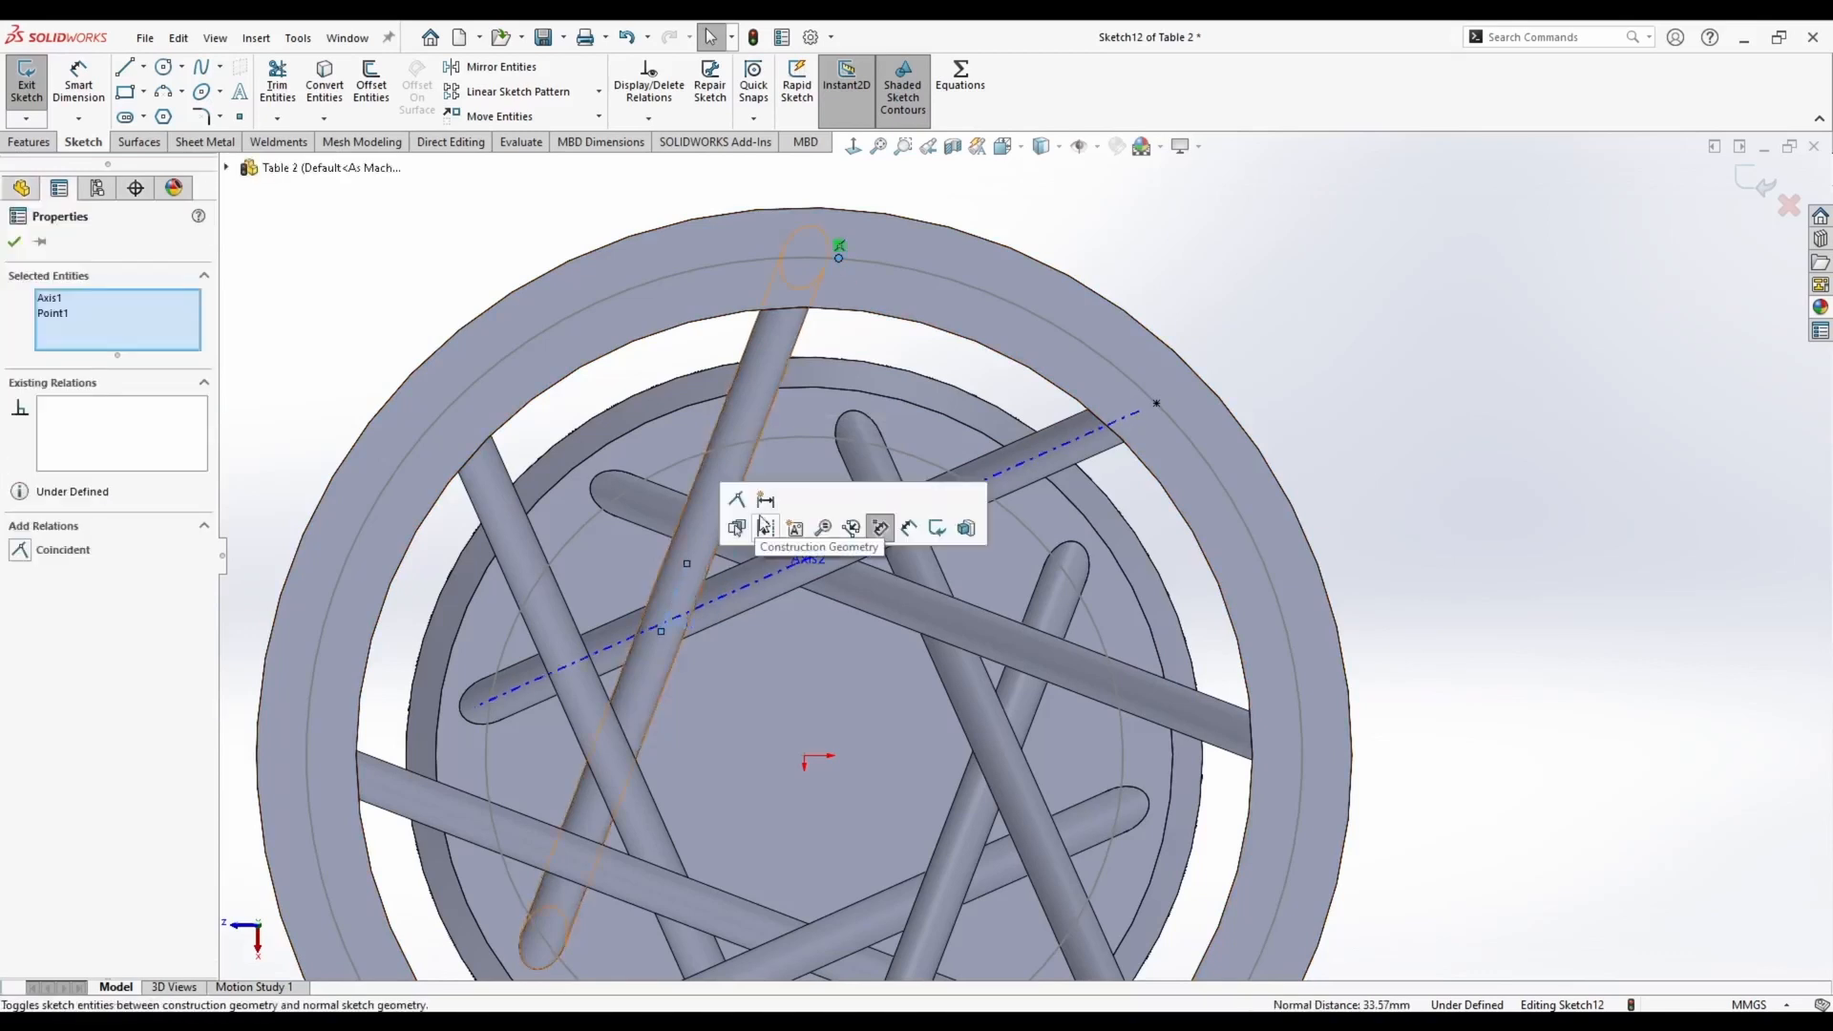
click(739, 500)
click(1314, 277)
Draw a centerline from the origin to the ring's middle circle, ending between the two points
click(144, 67)
click(163, 113)
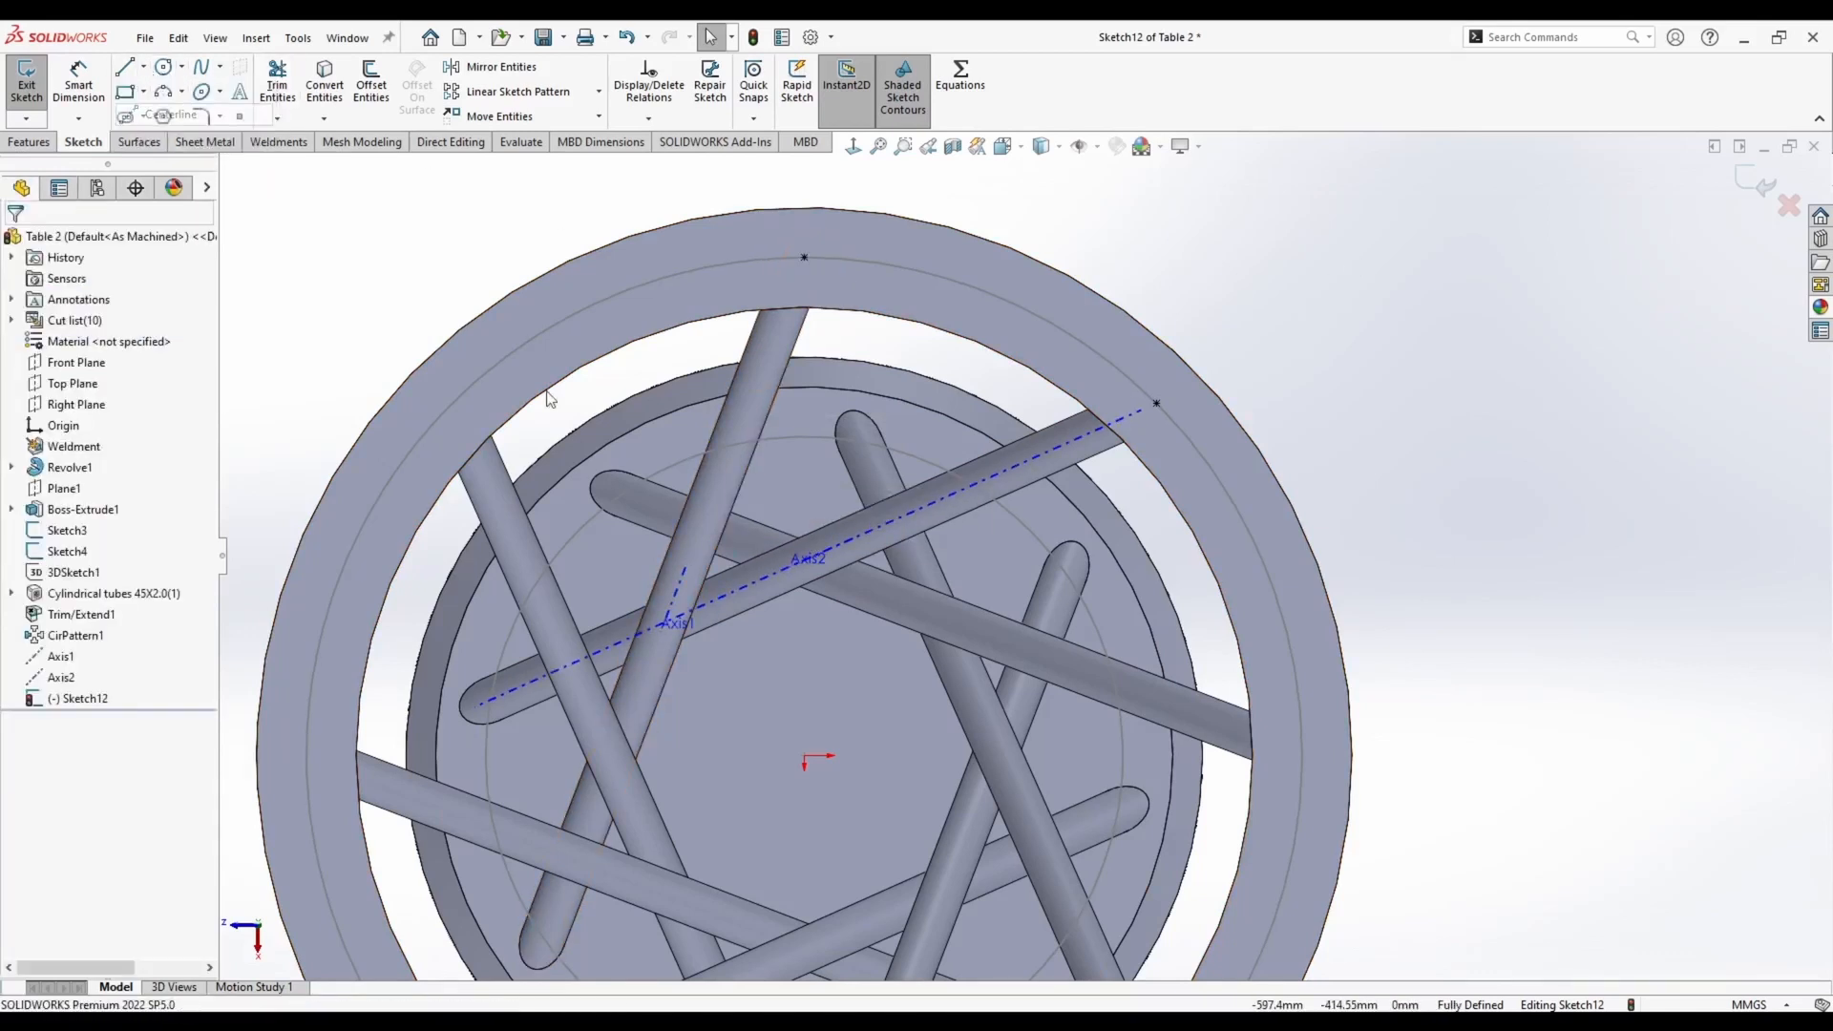
scroll(687, 516, up, 1)
click(840, 722)
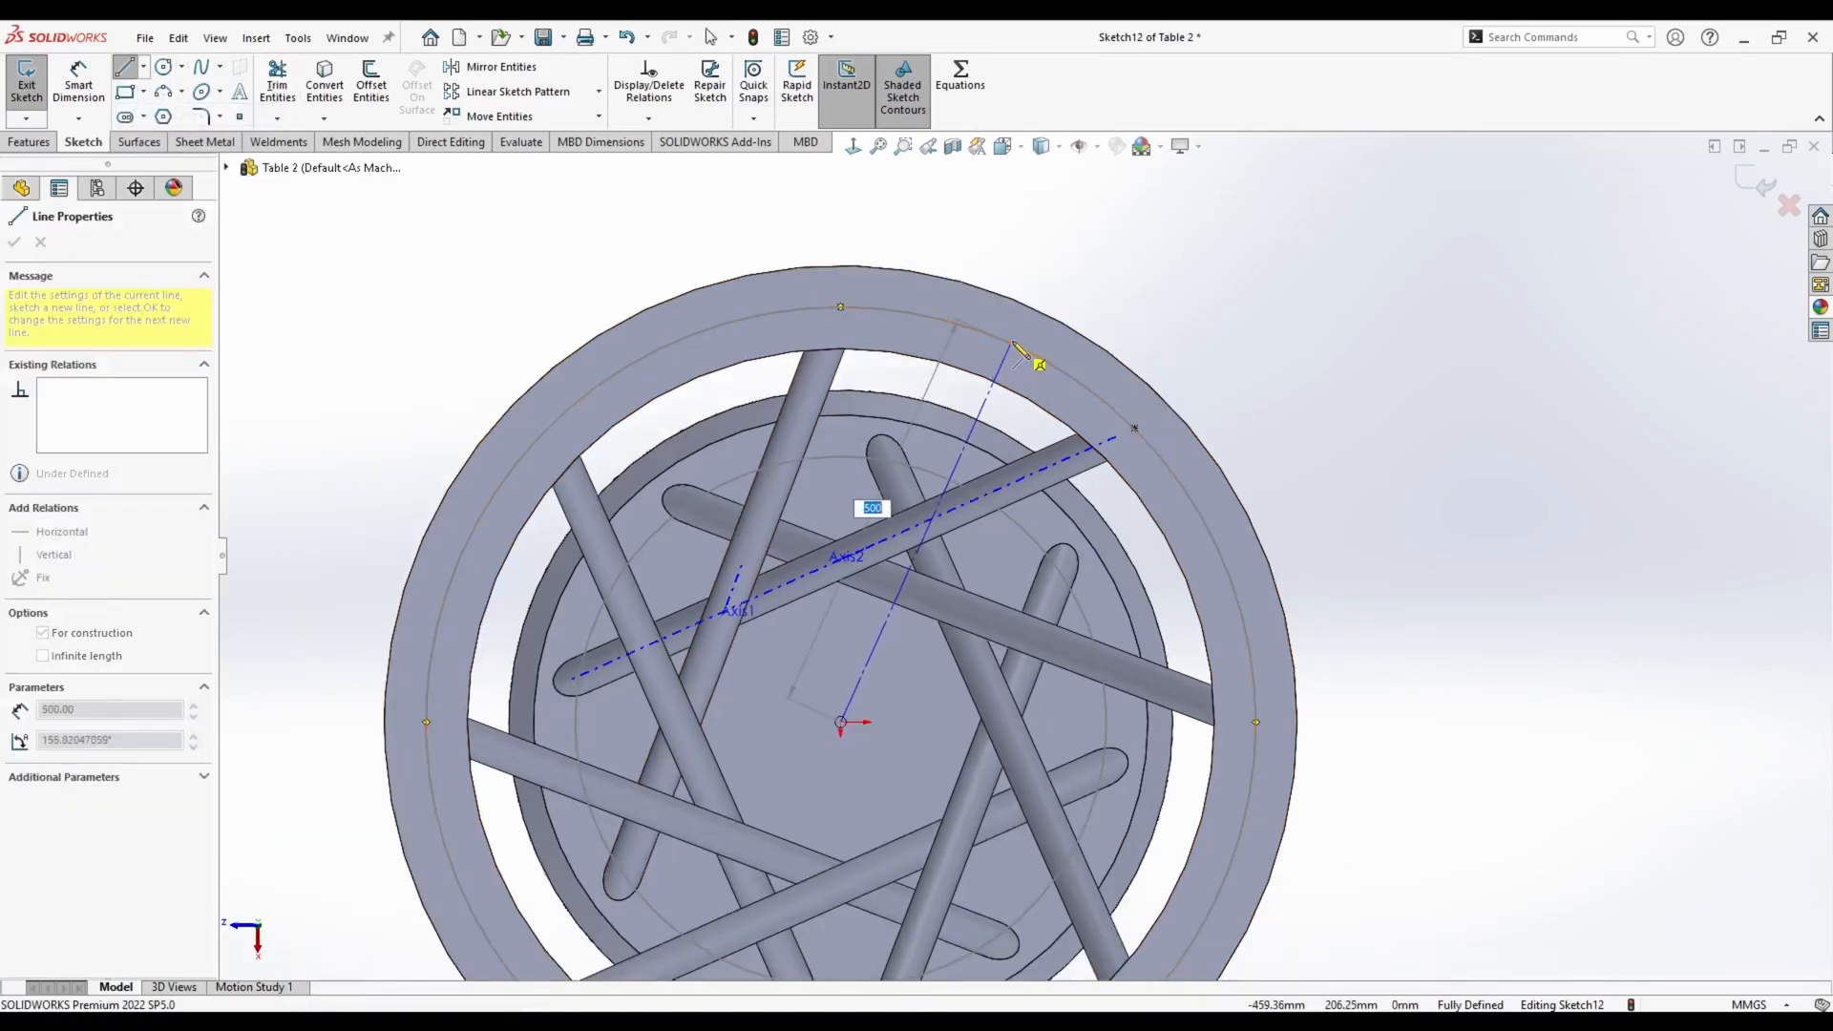
click(1011, 342)
key(Escape)
drag(1009, 342, 954, 324)
key(Escape)
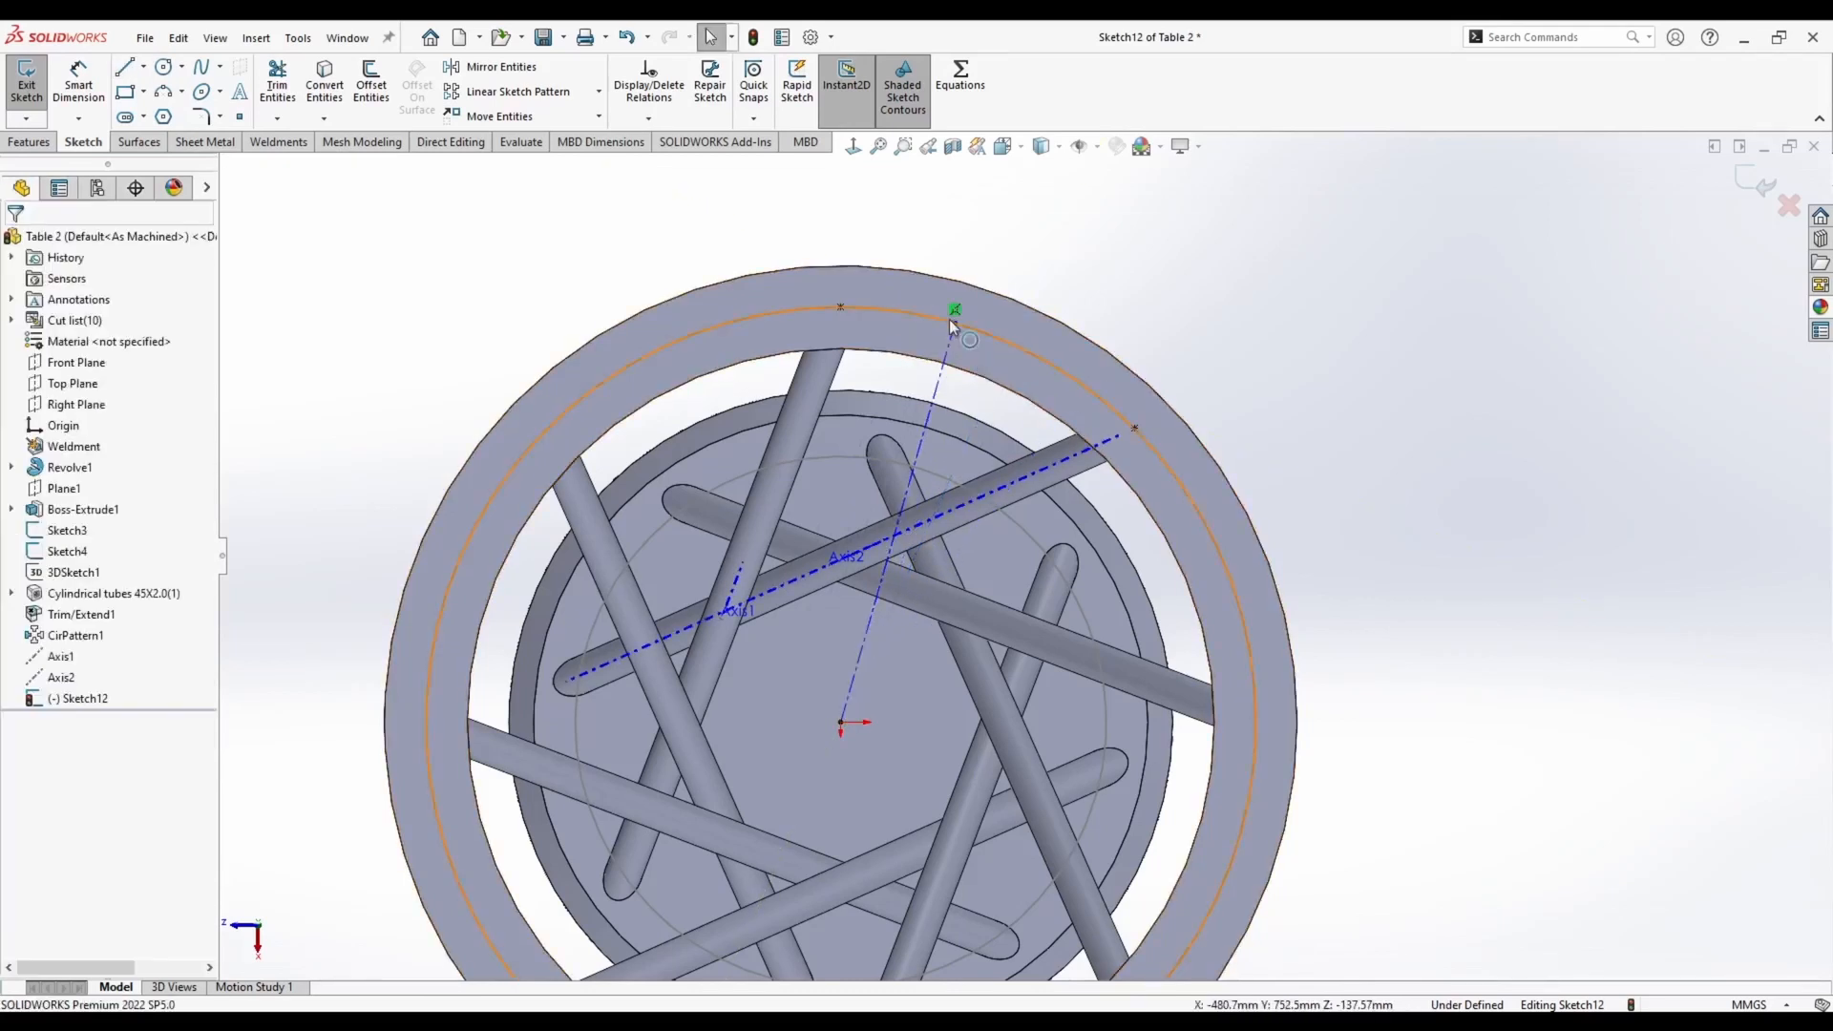
click(954, 323)
ctrl+click(840, 307)
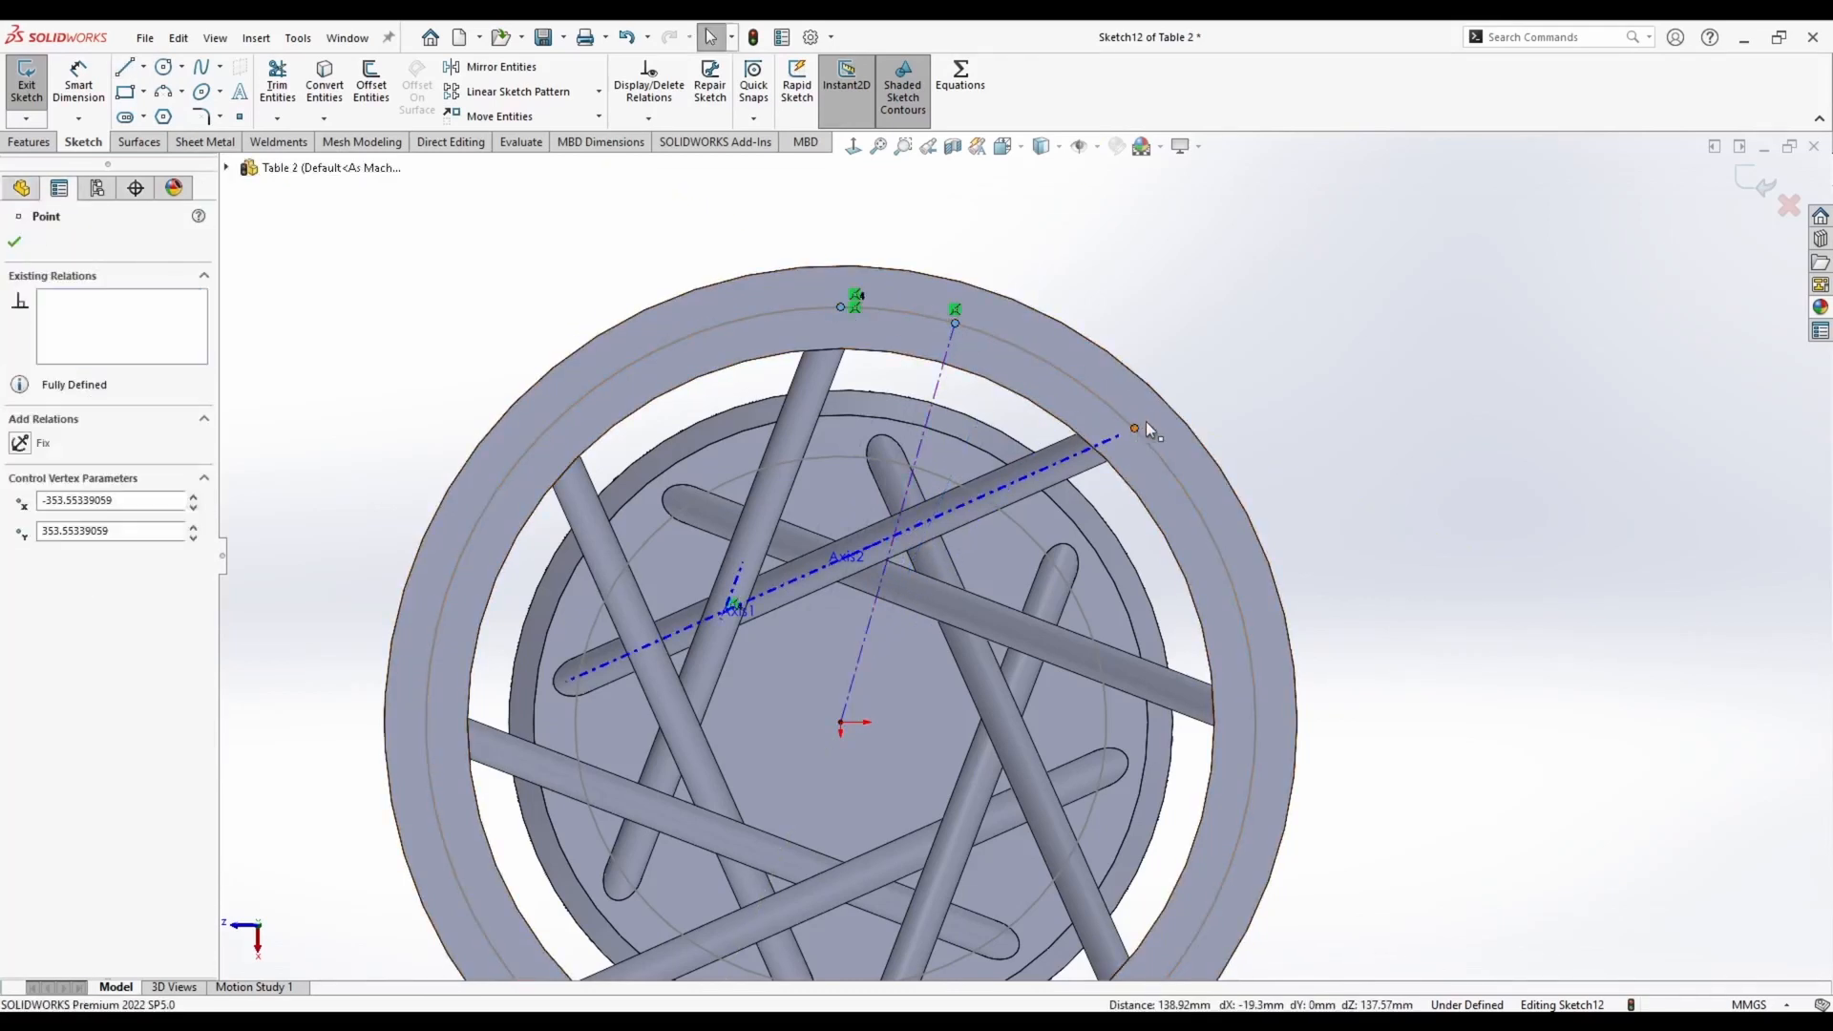
ctrl+click(1135, 428)
click(1152, 268)
Make the two axis points symmetric about the centerline
click(947, 351)
ctrl+click(840, 306)
ctrl+click(1135, 427)
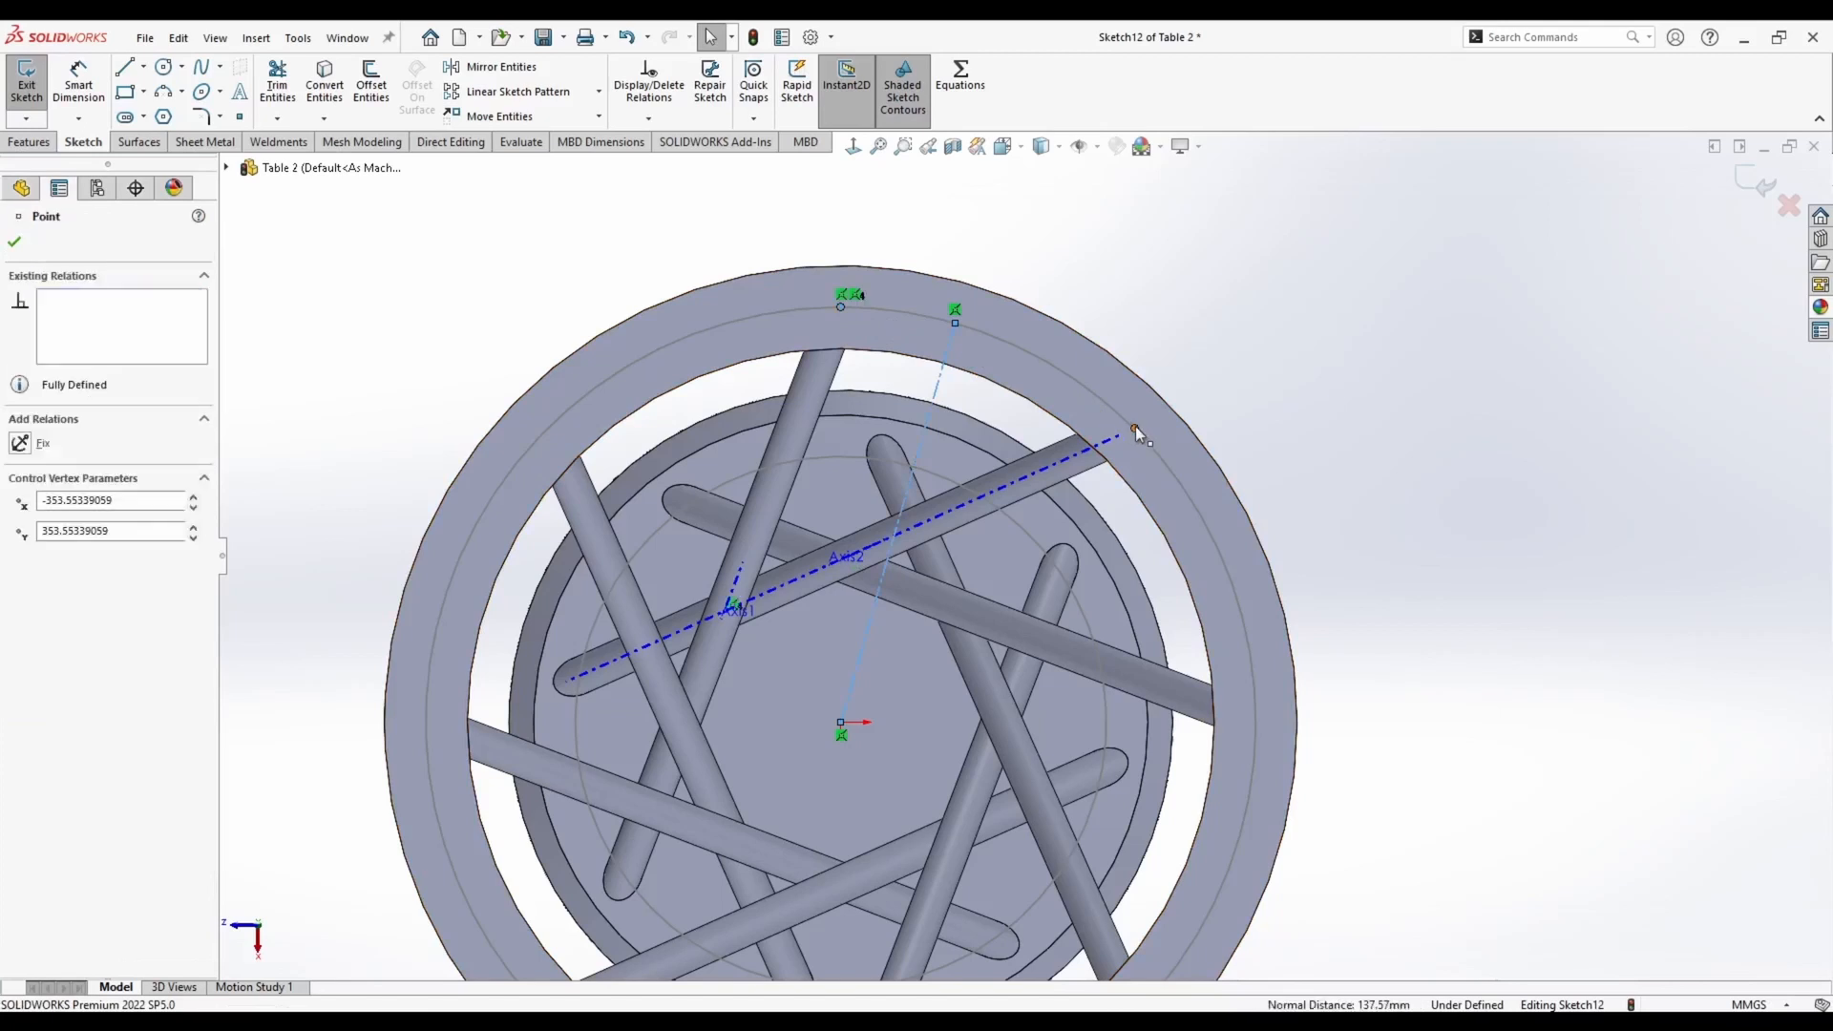
click(1191, 343)
Draw a 7 mm diameter circle centered on the centerline's outer end
click(163, 66)
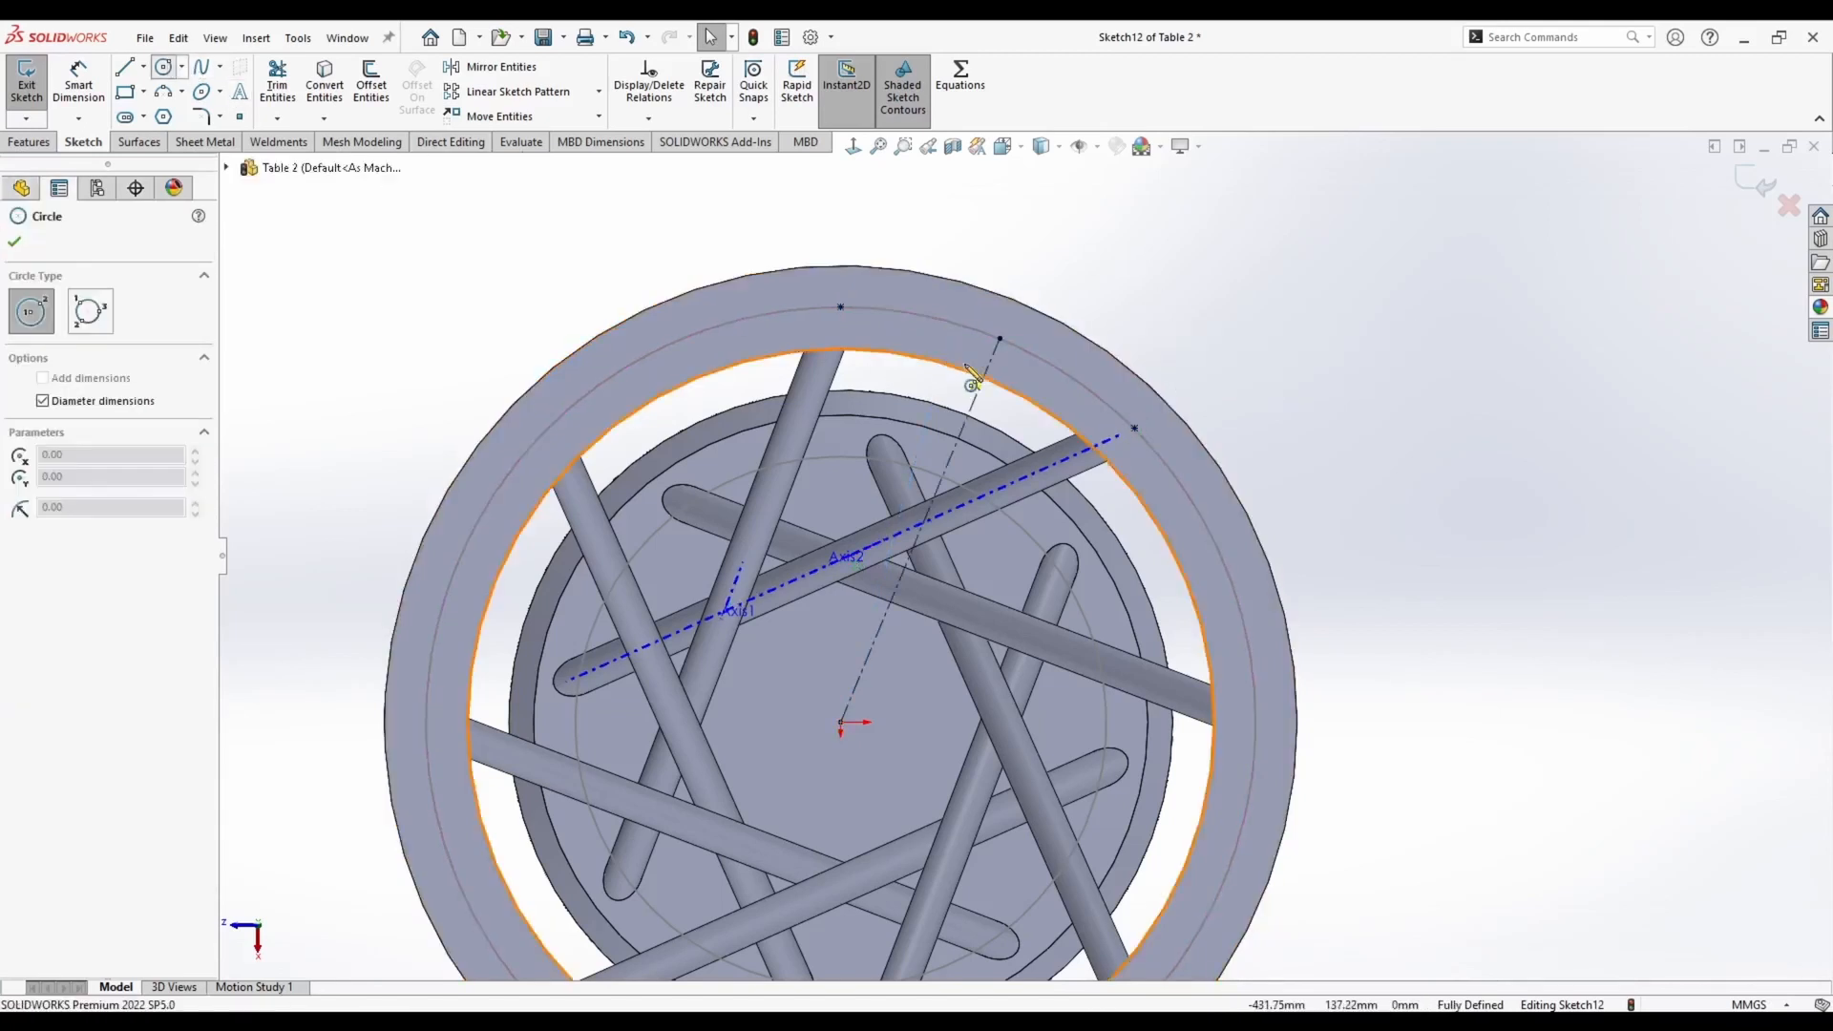
scroll(1007, 368, down, 4)
text(7)
key(Return)
key(Escape)
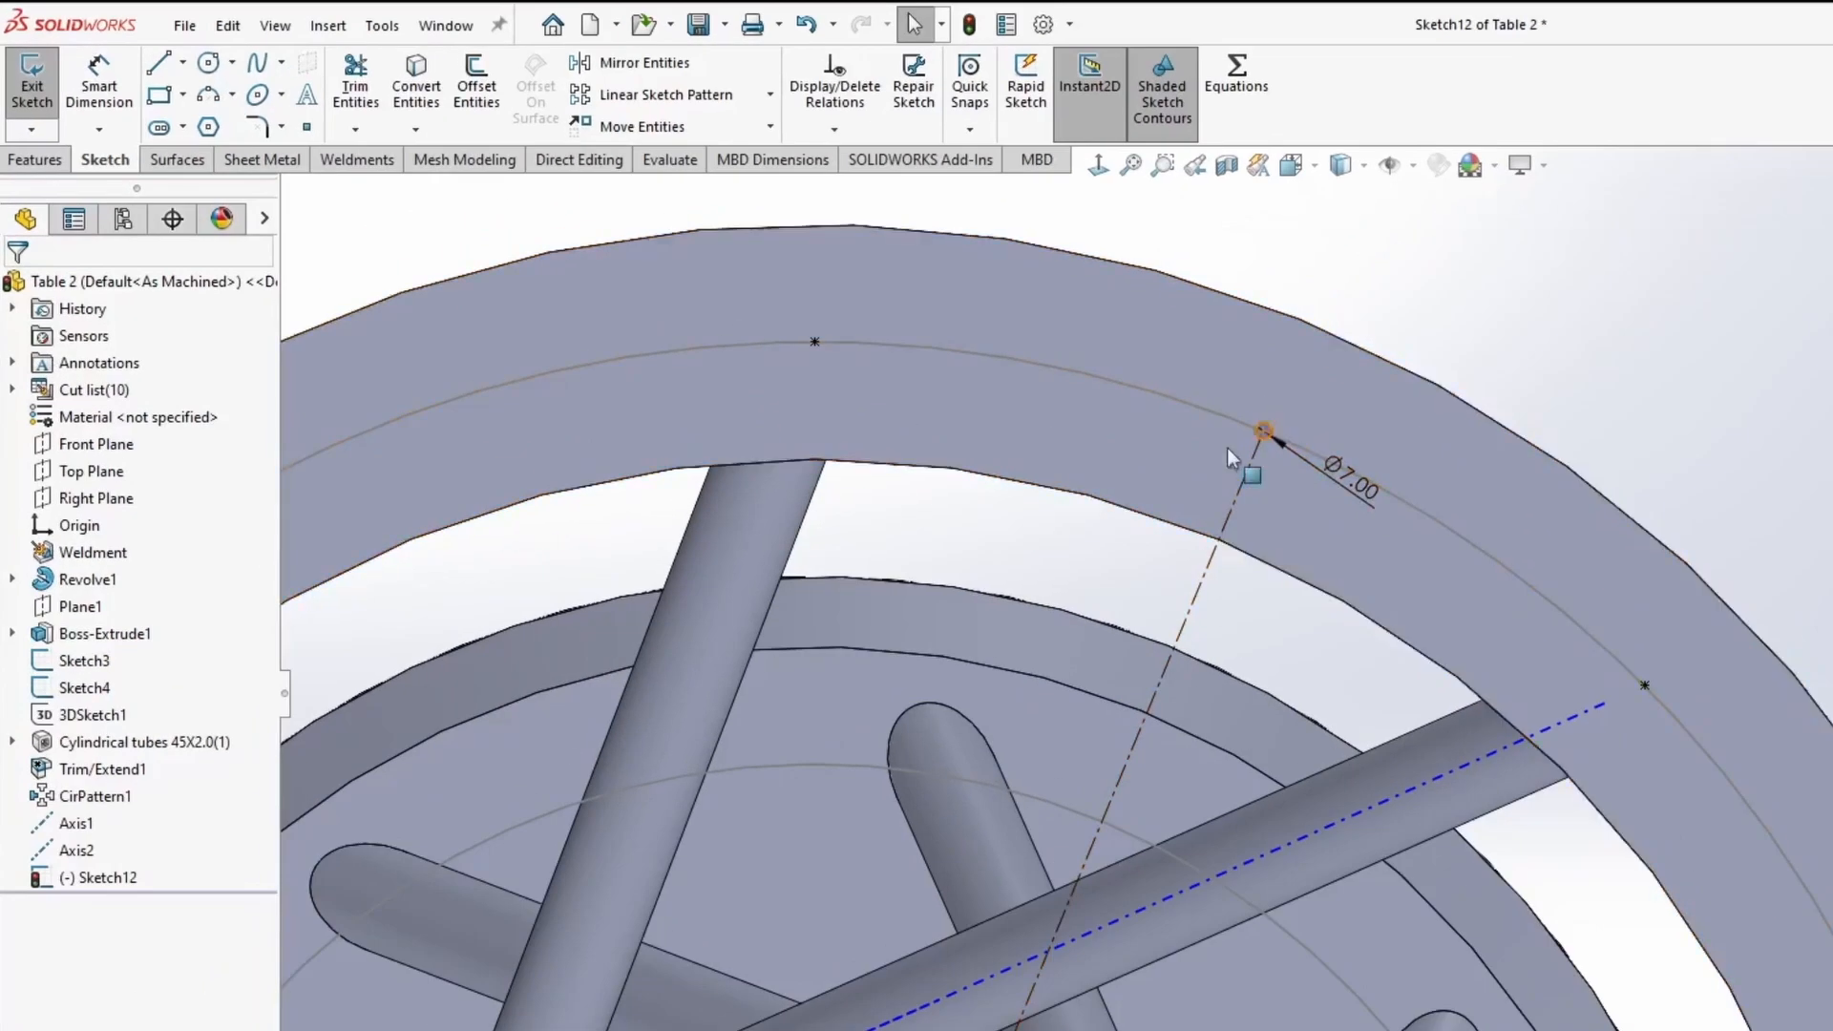
Set up a circular sketch pattern of the 7 mm circle with 8 instances around the origin
scroll(1228, 447, up, 3)
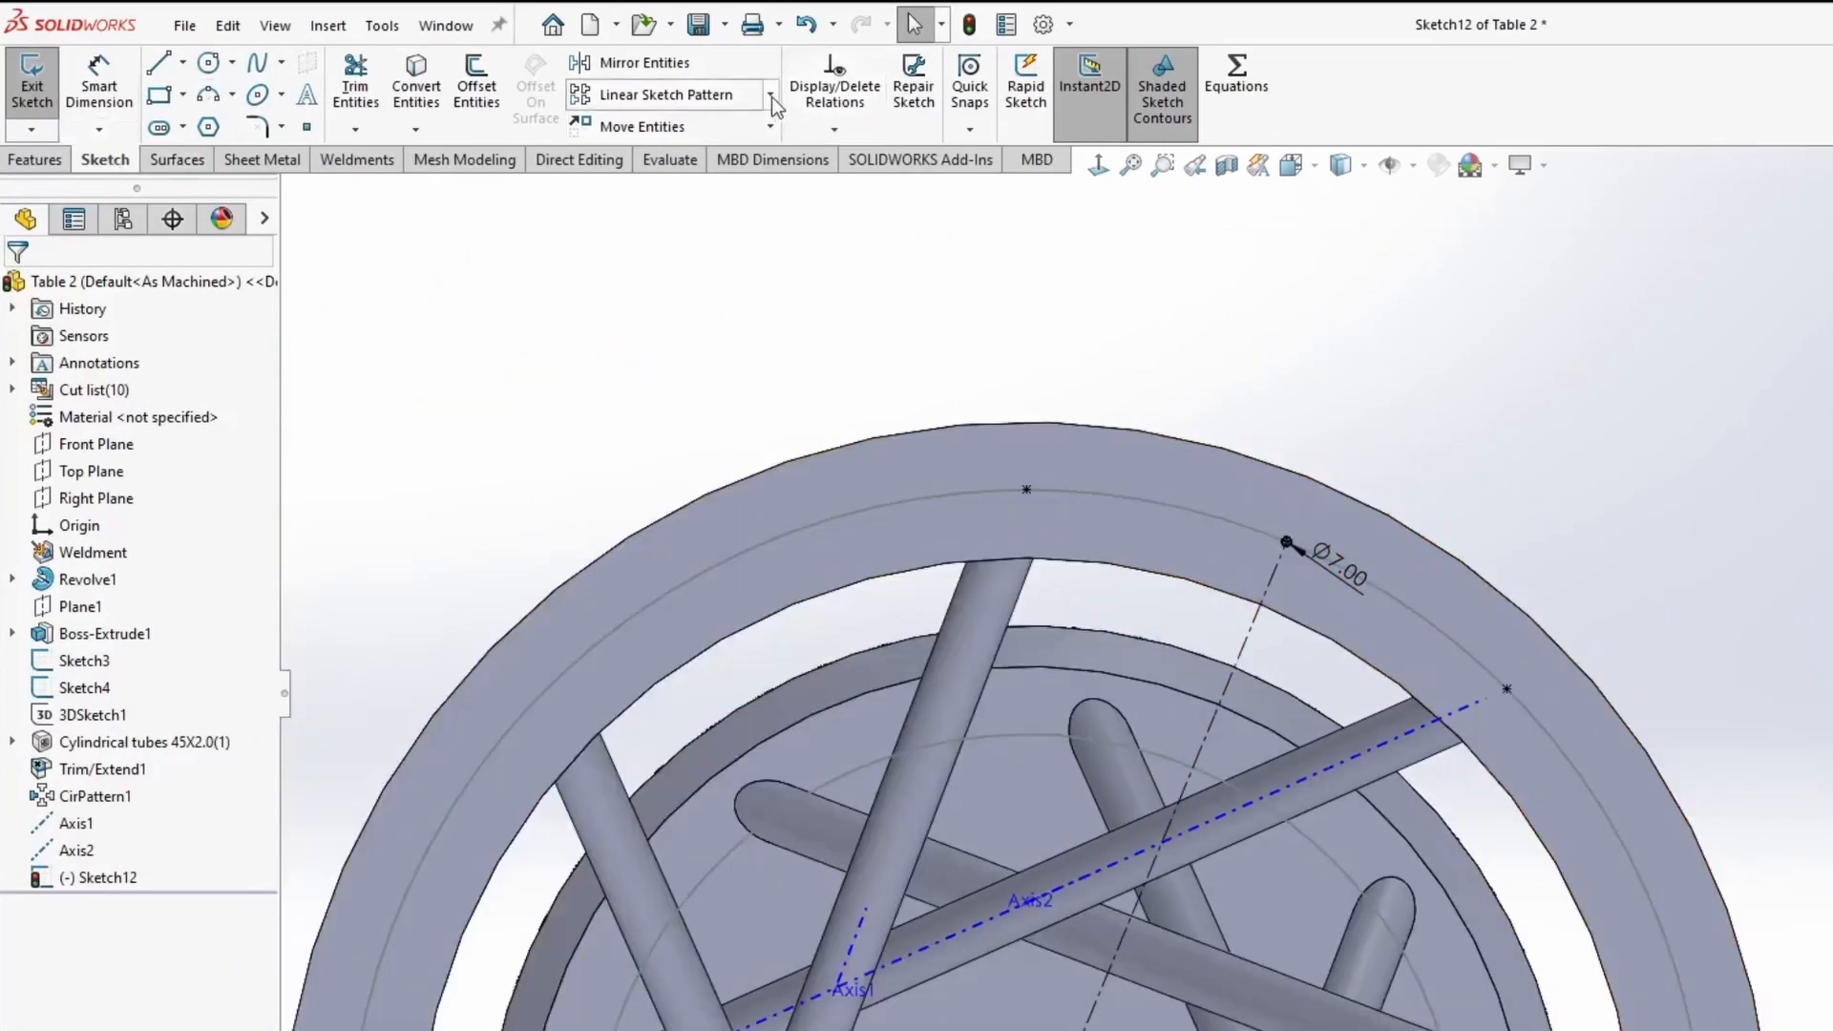
click(771, 97)
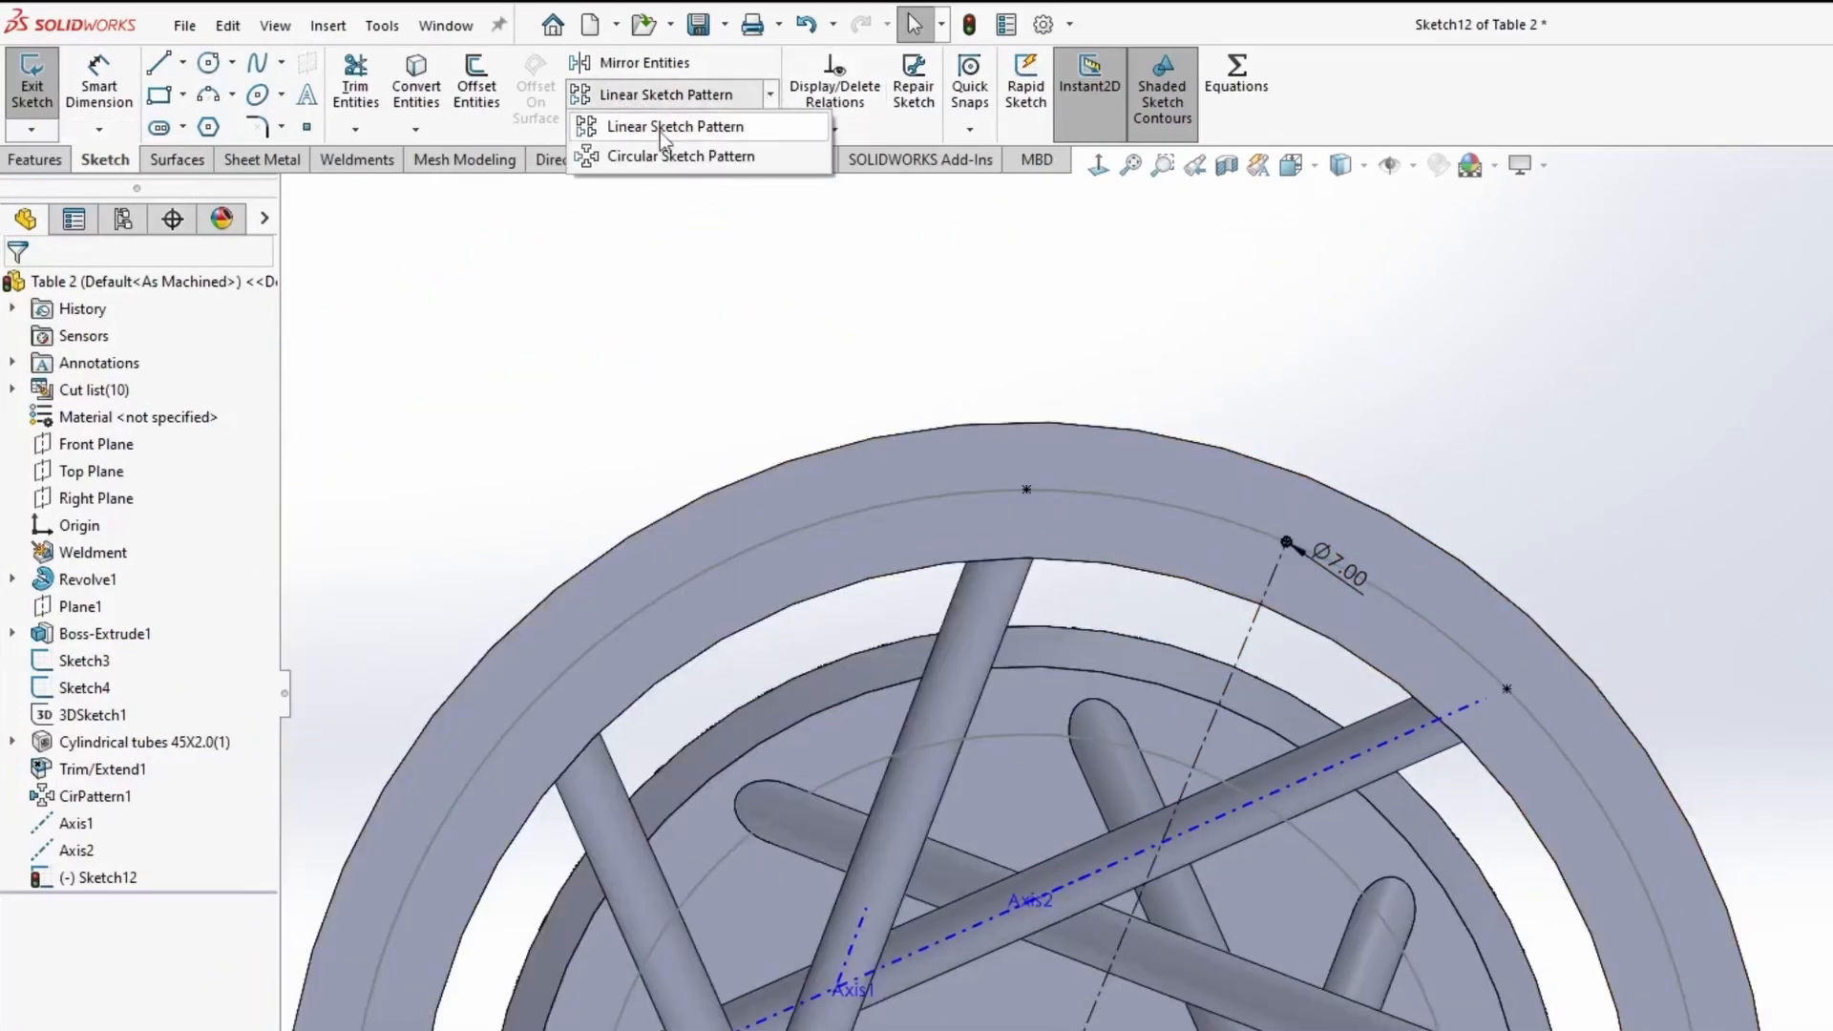
click(648, 160)
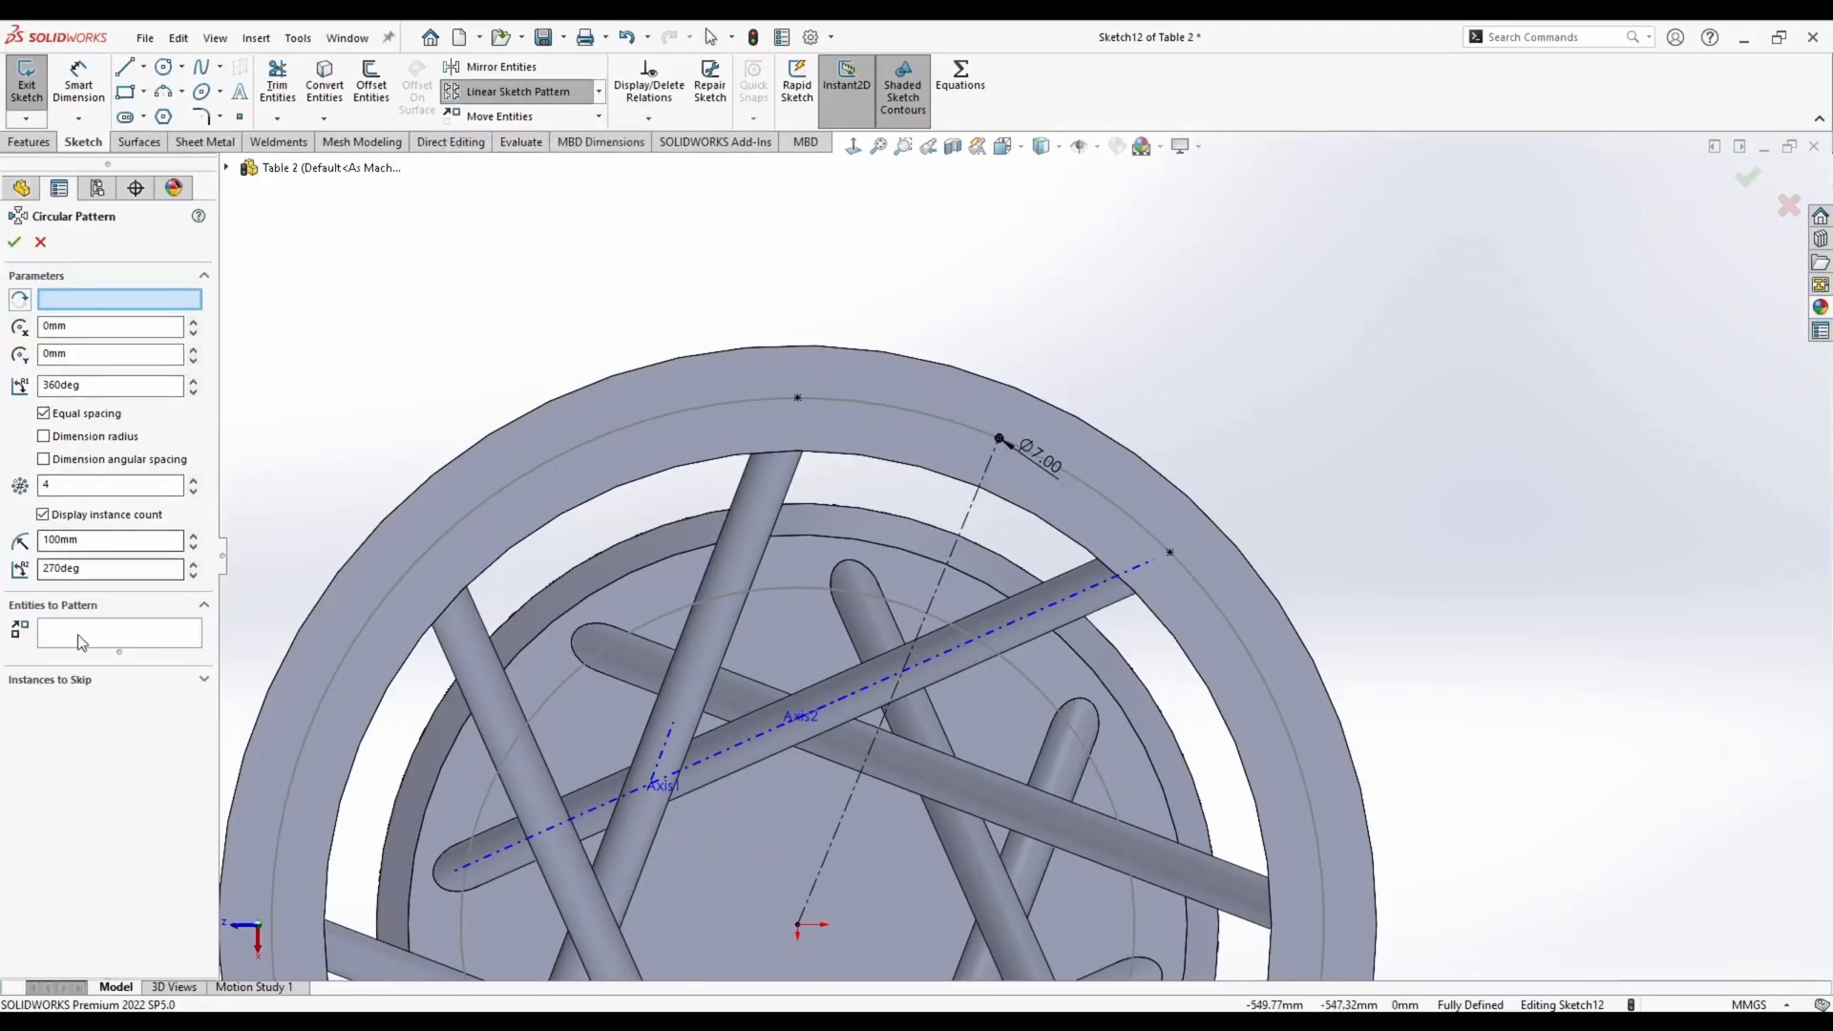
click(81, 641)
scroll(966, 401, down, 5)
click(1141, 548)
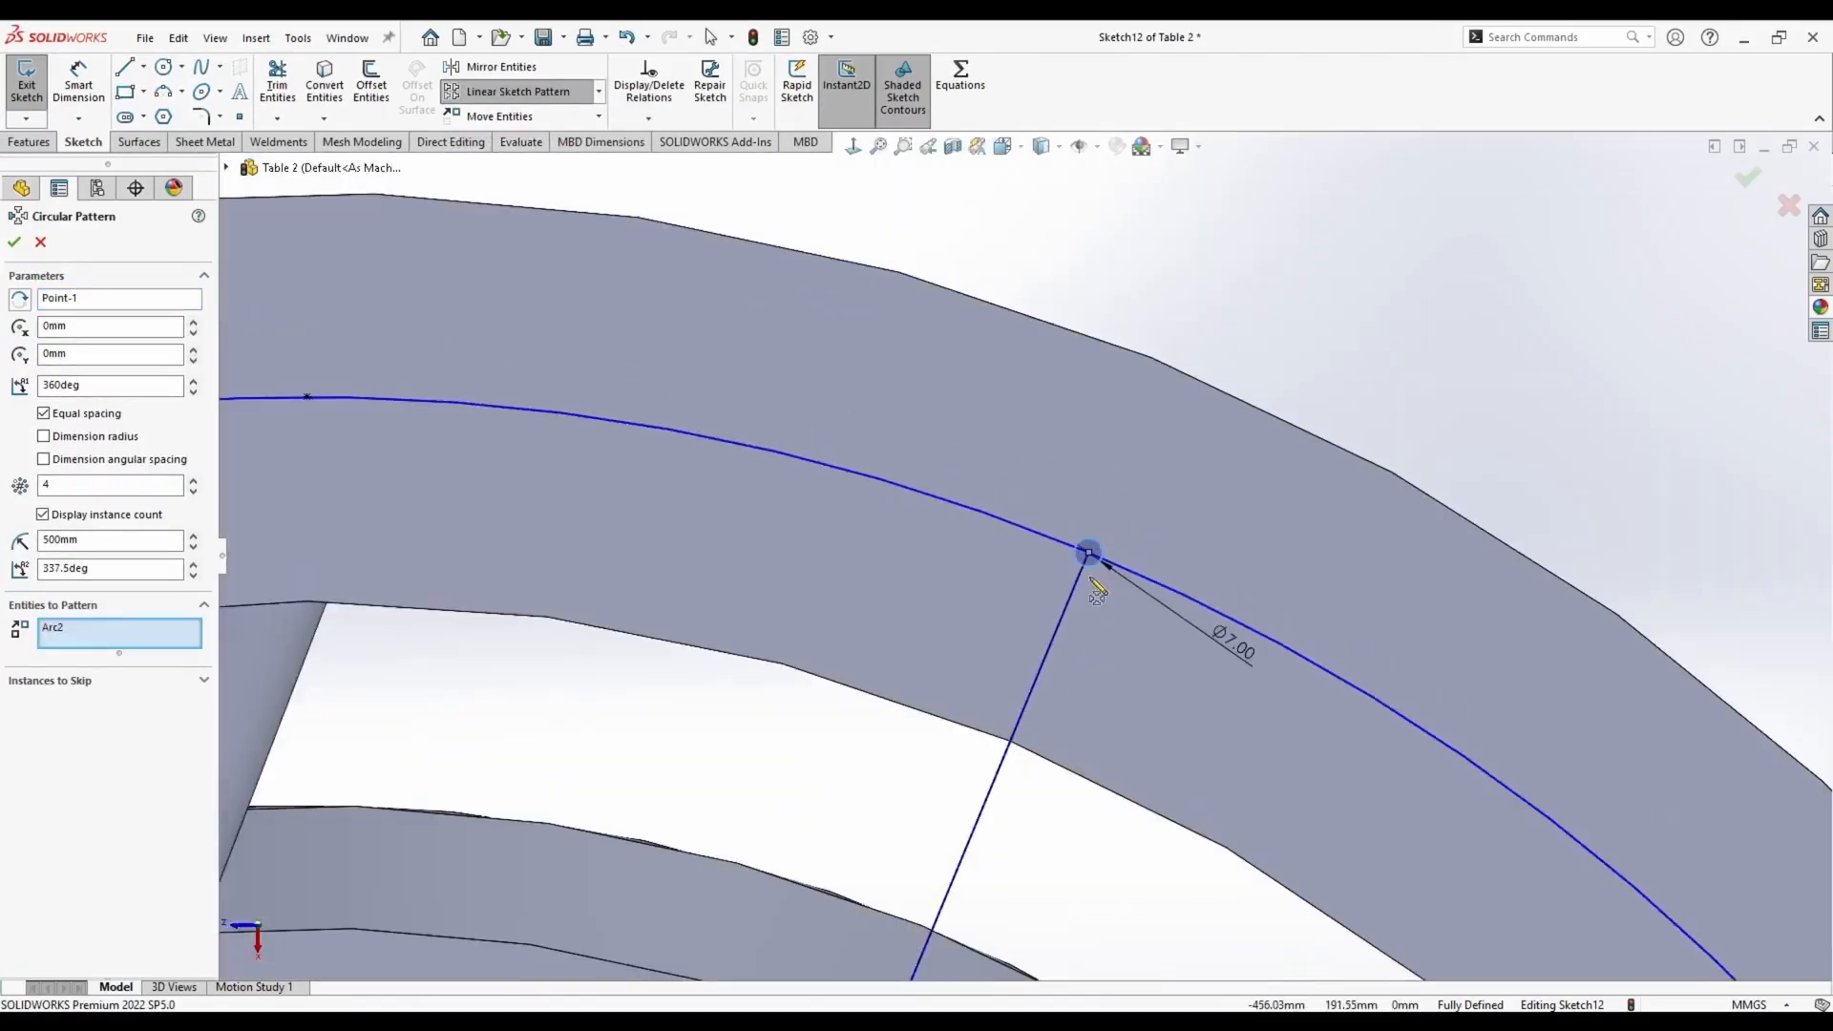
scroll(1089, 577, up, 9)
scroll(1010, 859, down, 2)
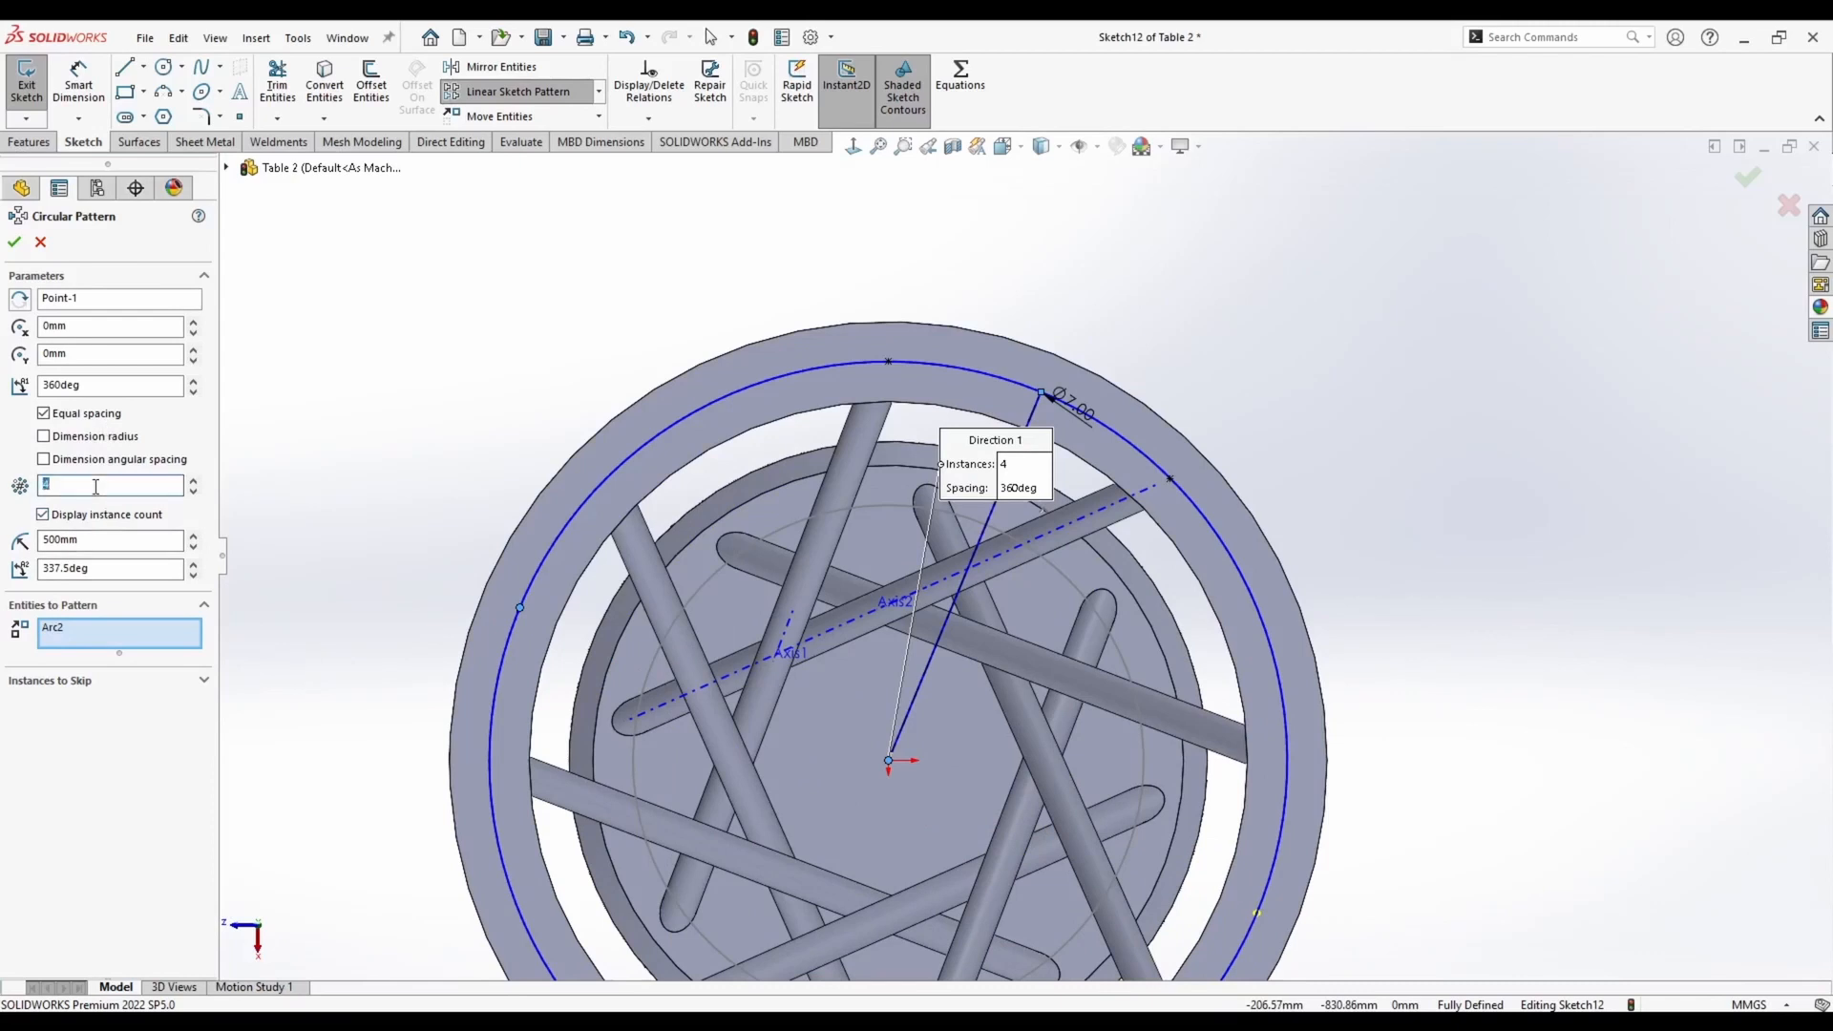
scroll(1040, 563, up, 2)
scroll(1145, 840, down, 2)
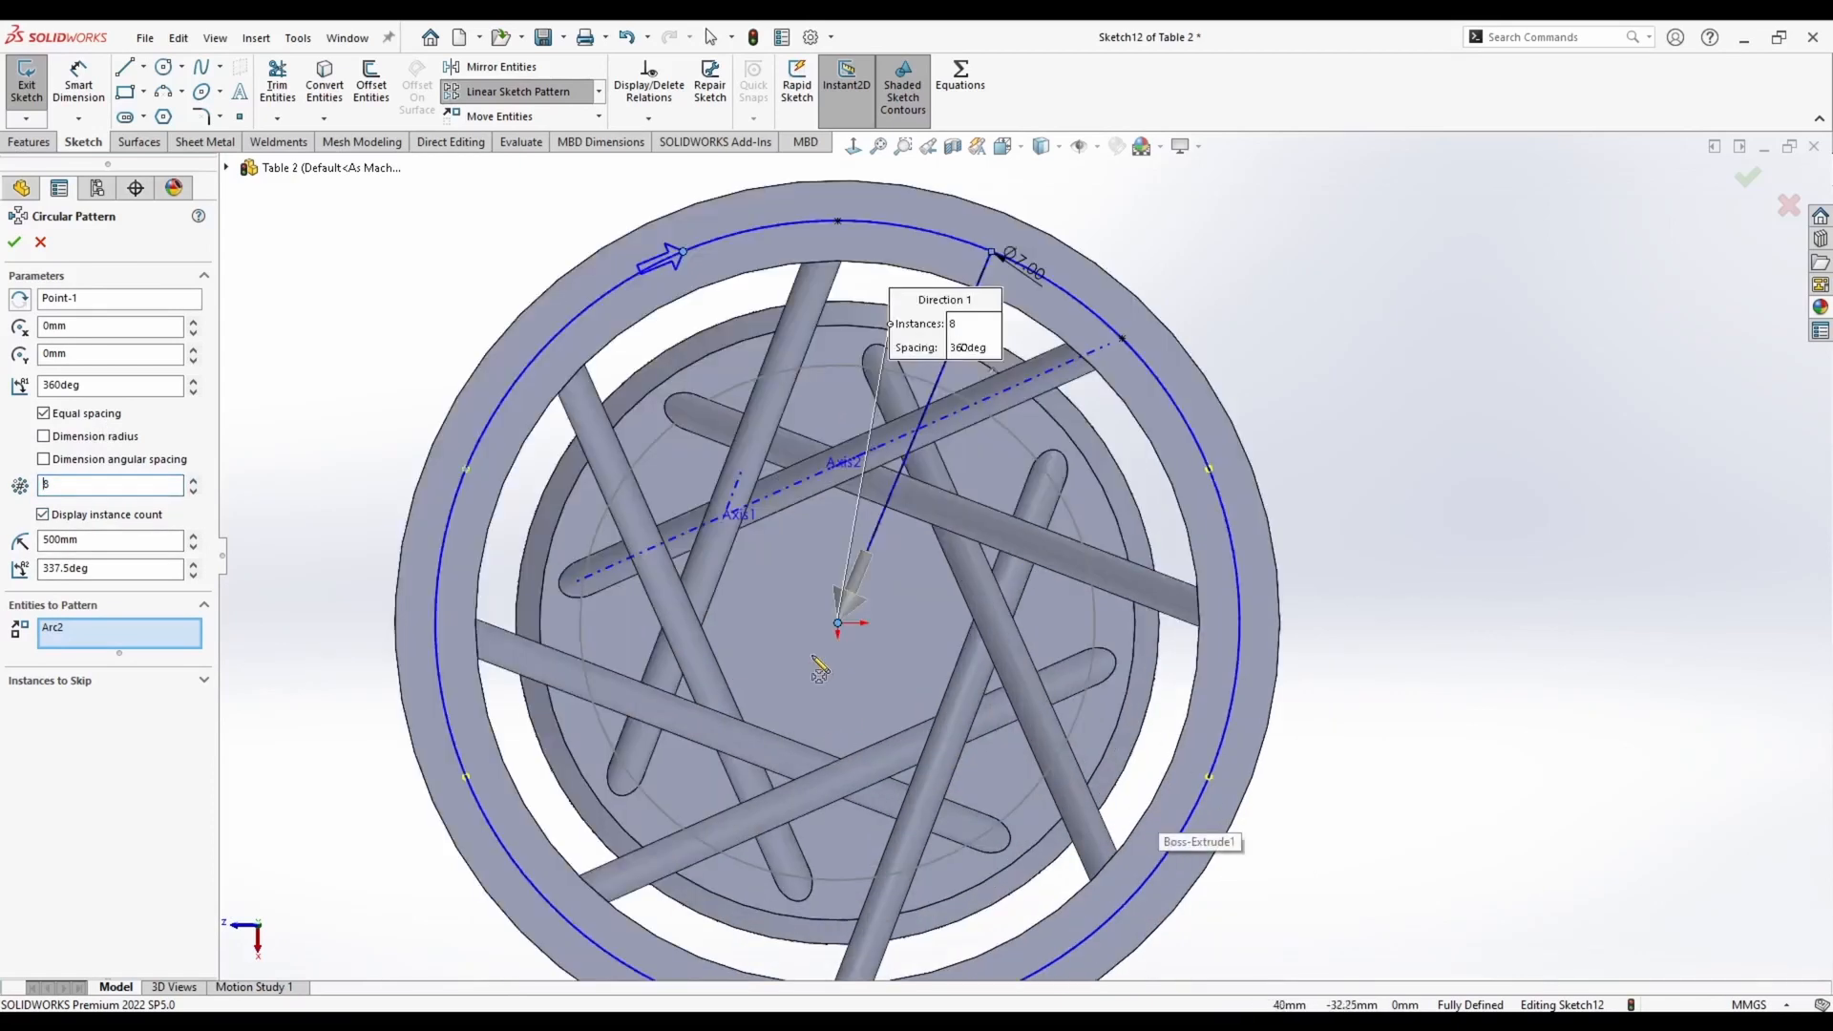
Replace the pattern's center reference with the ring's middle circle and apply the pattern
click(99, 301)
right_click(99, 302)
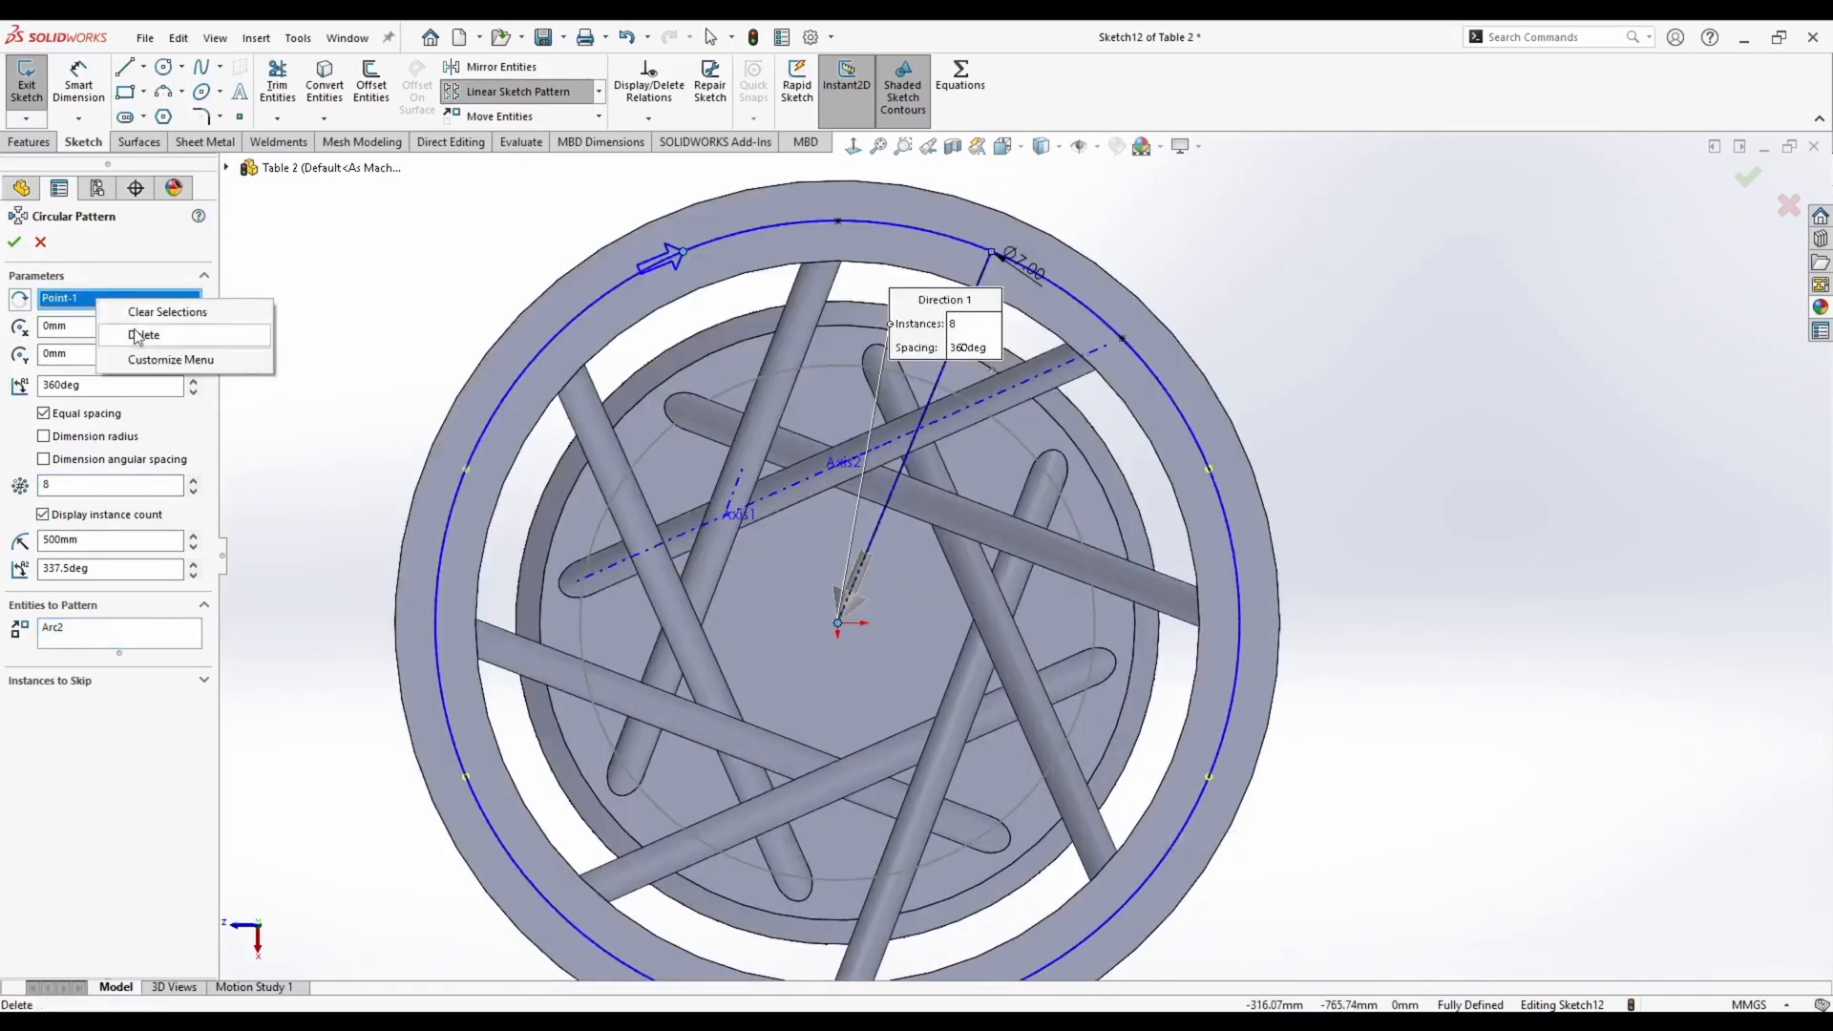
click(143, 332)
click(1134, 381)
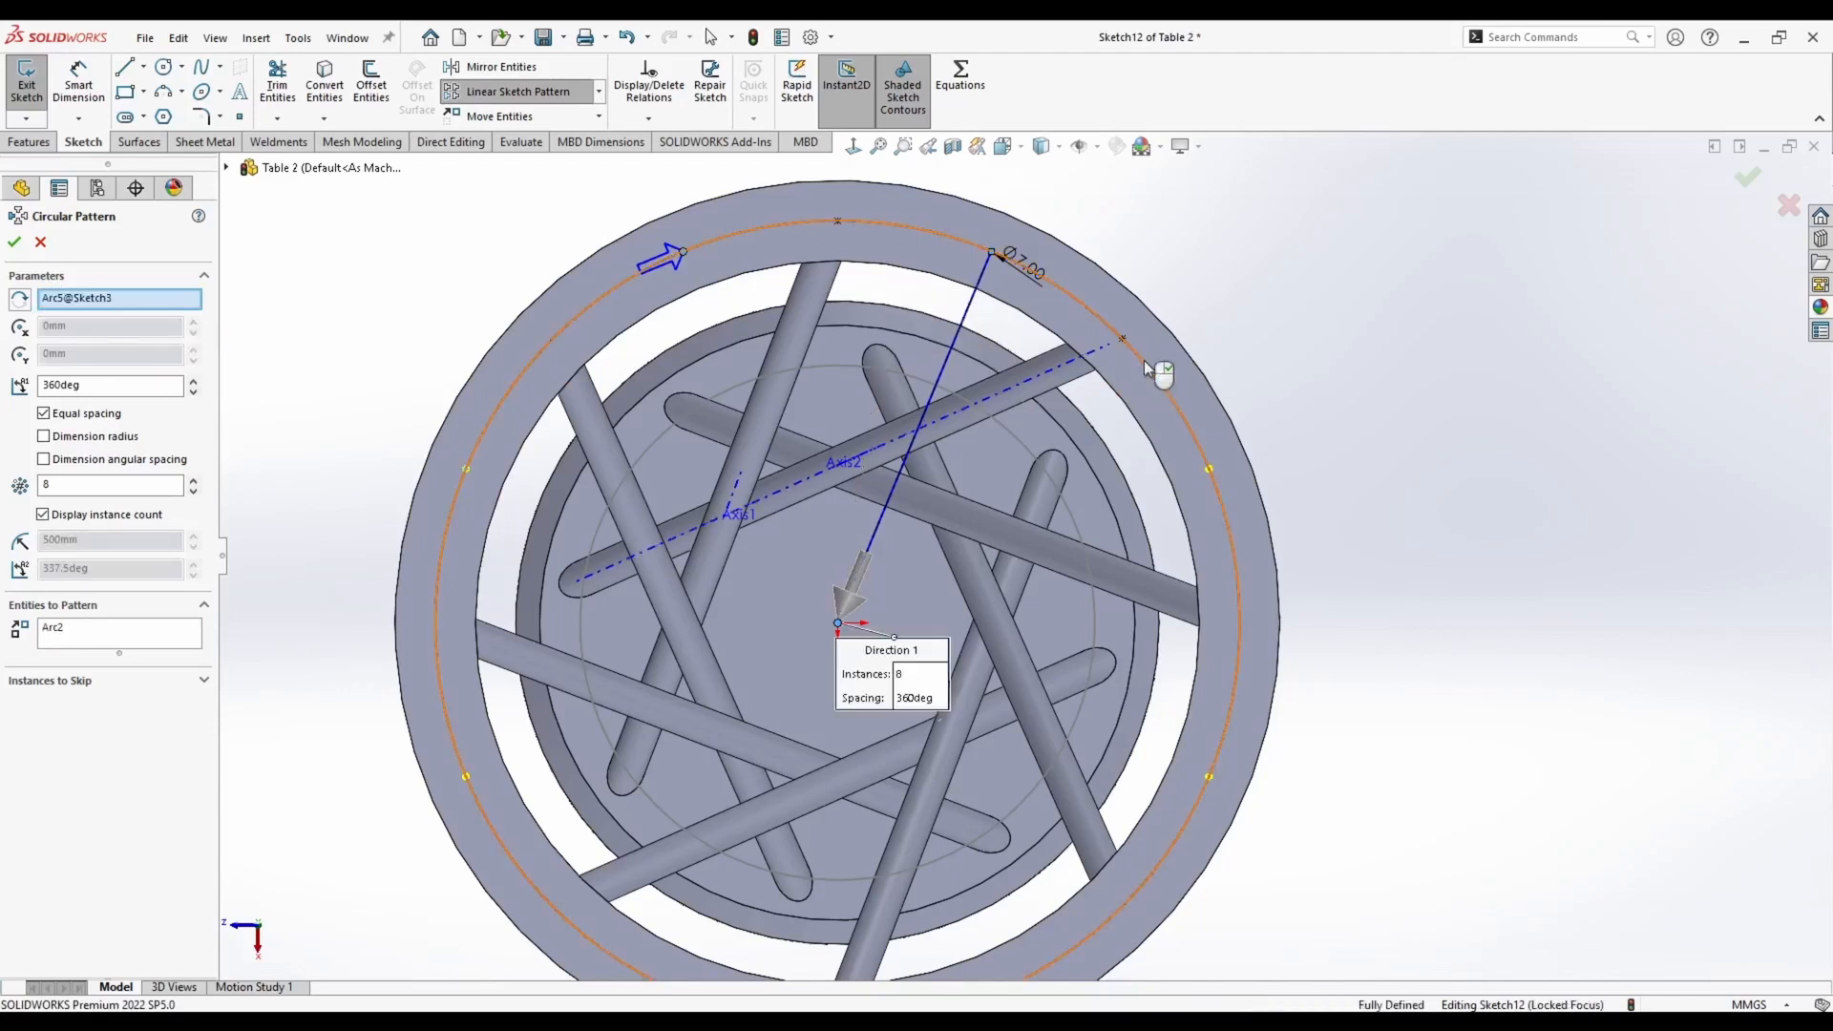
click(12, 242)
Attach the centers of two patterned circles to the ring's middle circle to fully define the hole pattern
scroll(695, 227, down, 7)
click(626, 364)
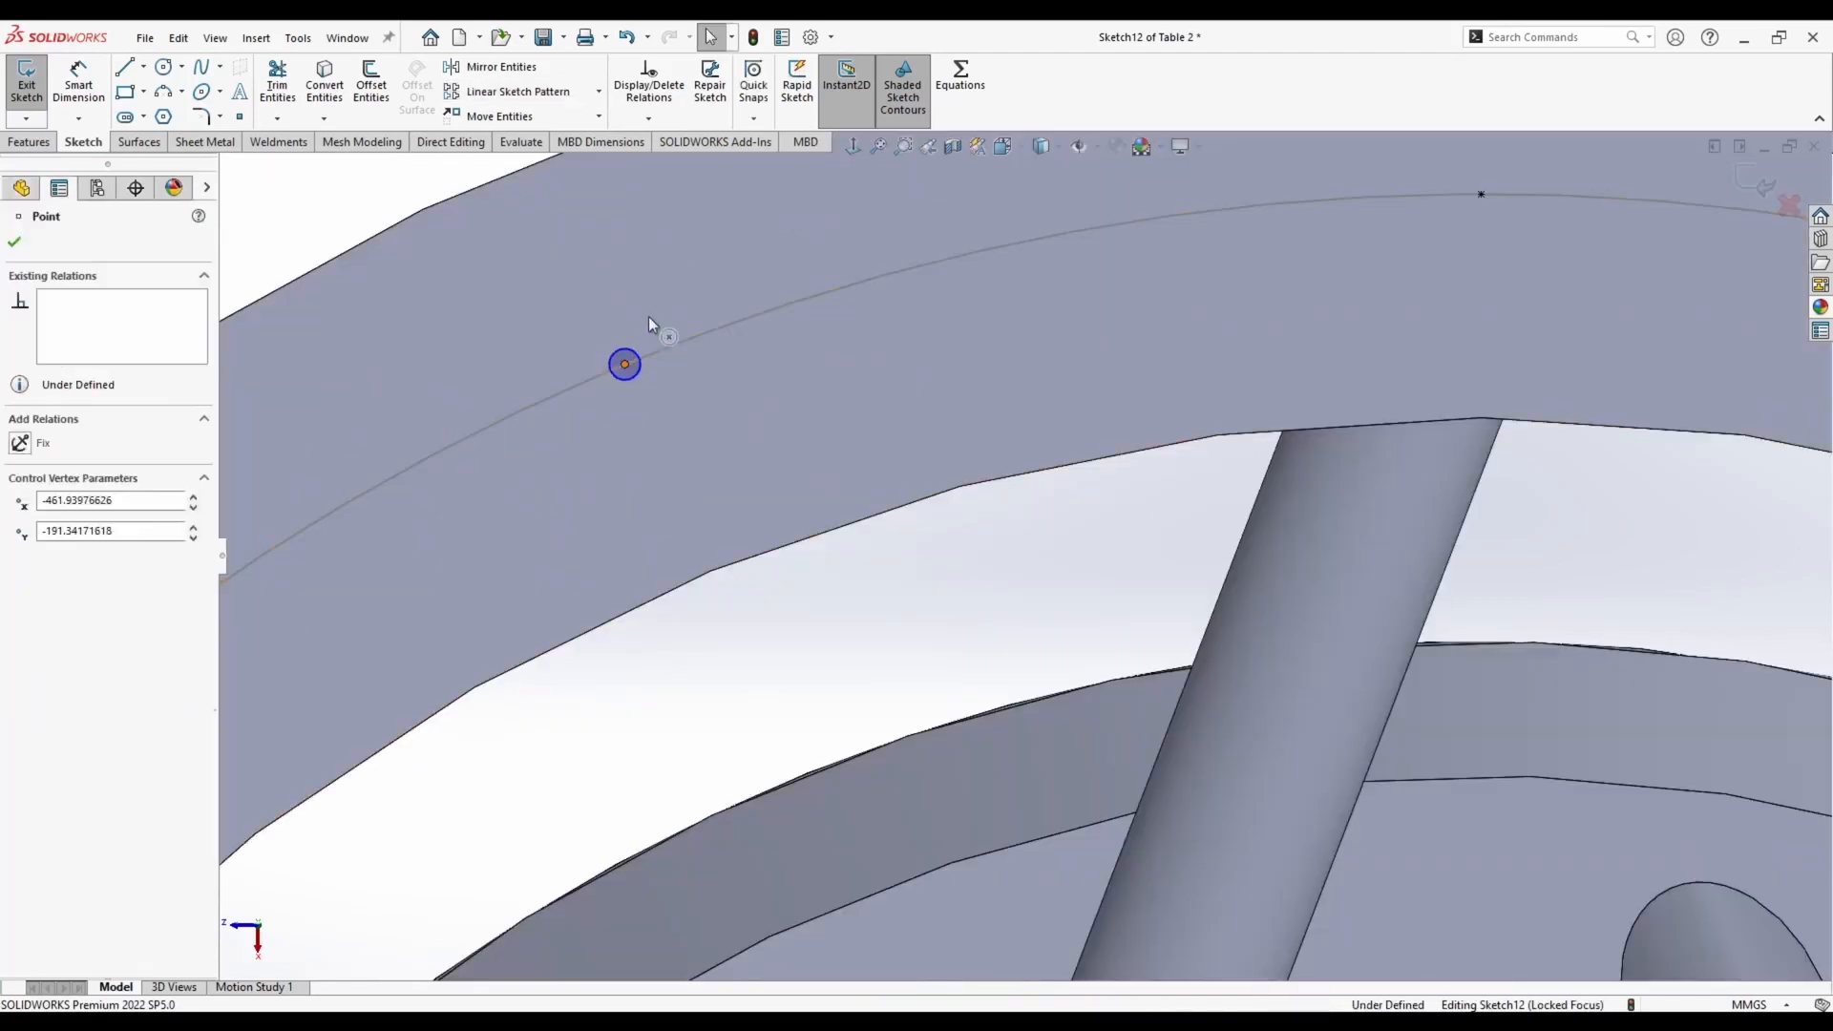
drag(626, 363, 626, 364)
scroll(577, 385, up, 3)
key(Escape)
scroll(966, 465, up, 5)
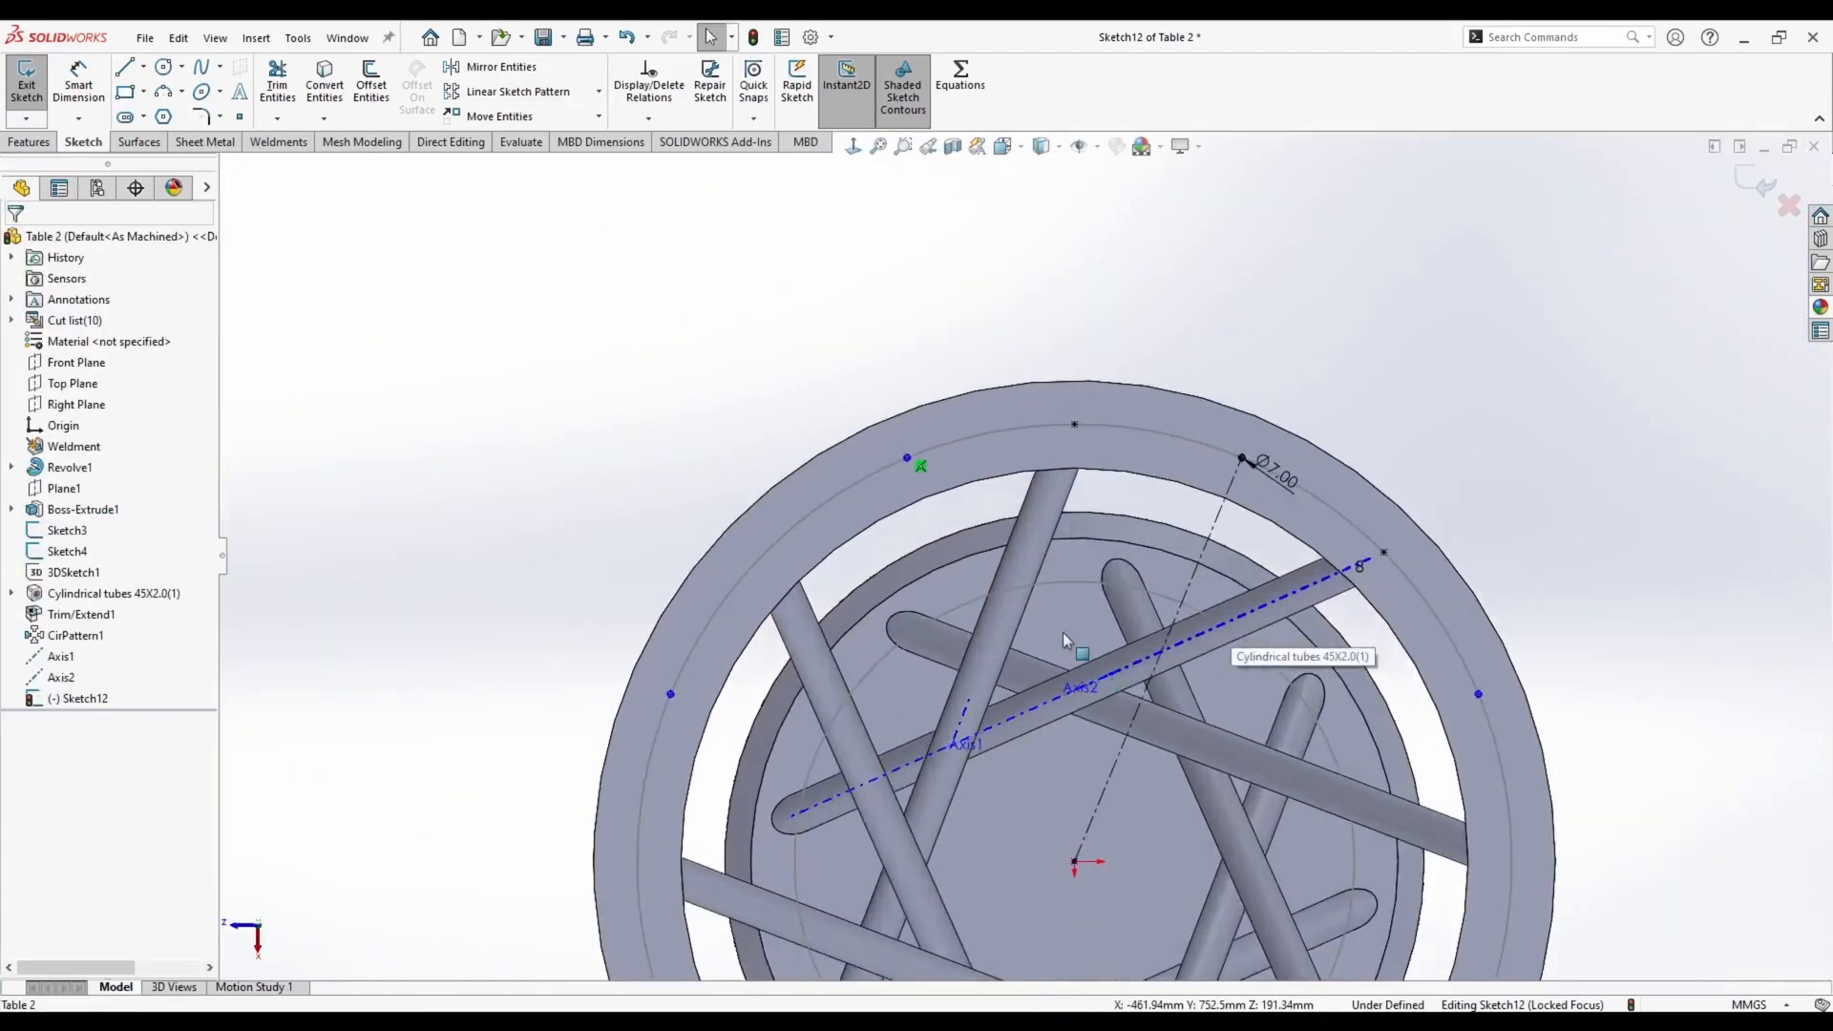
scroll(998, 624, up, 2)
scroll(1313, 579, down, 3)
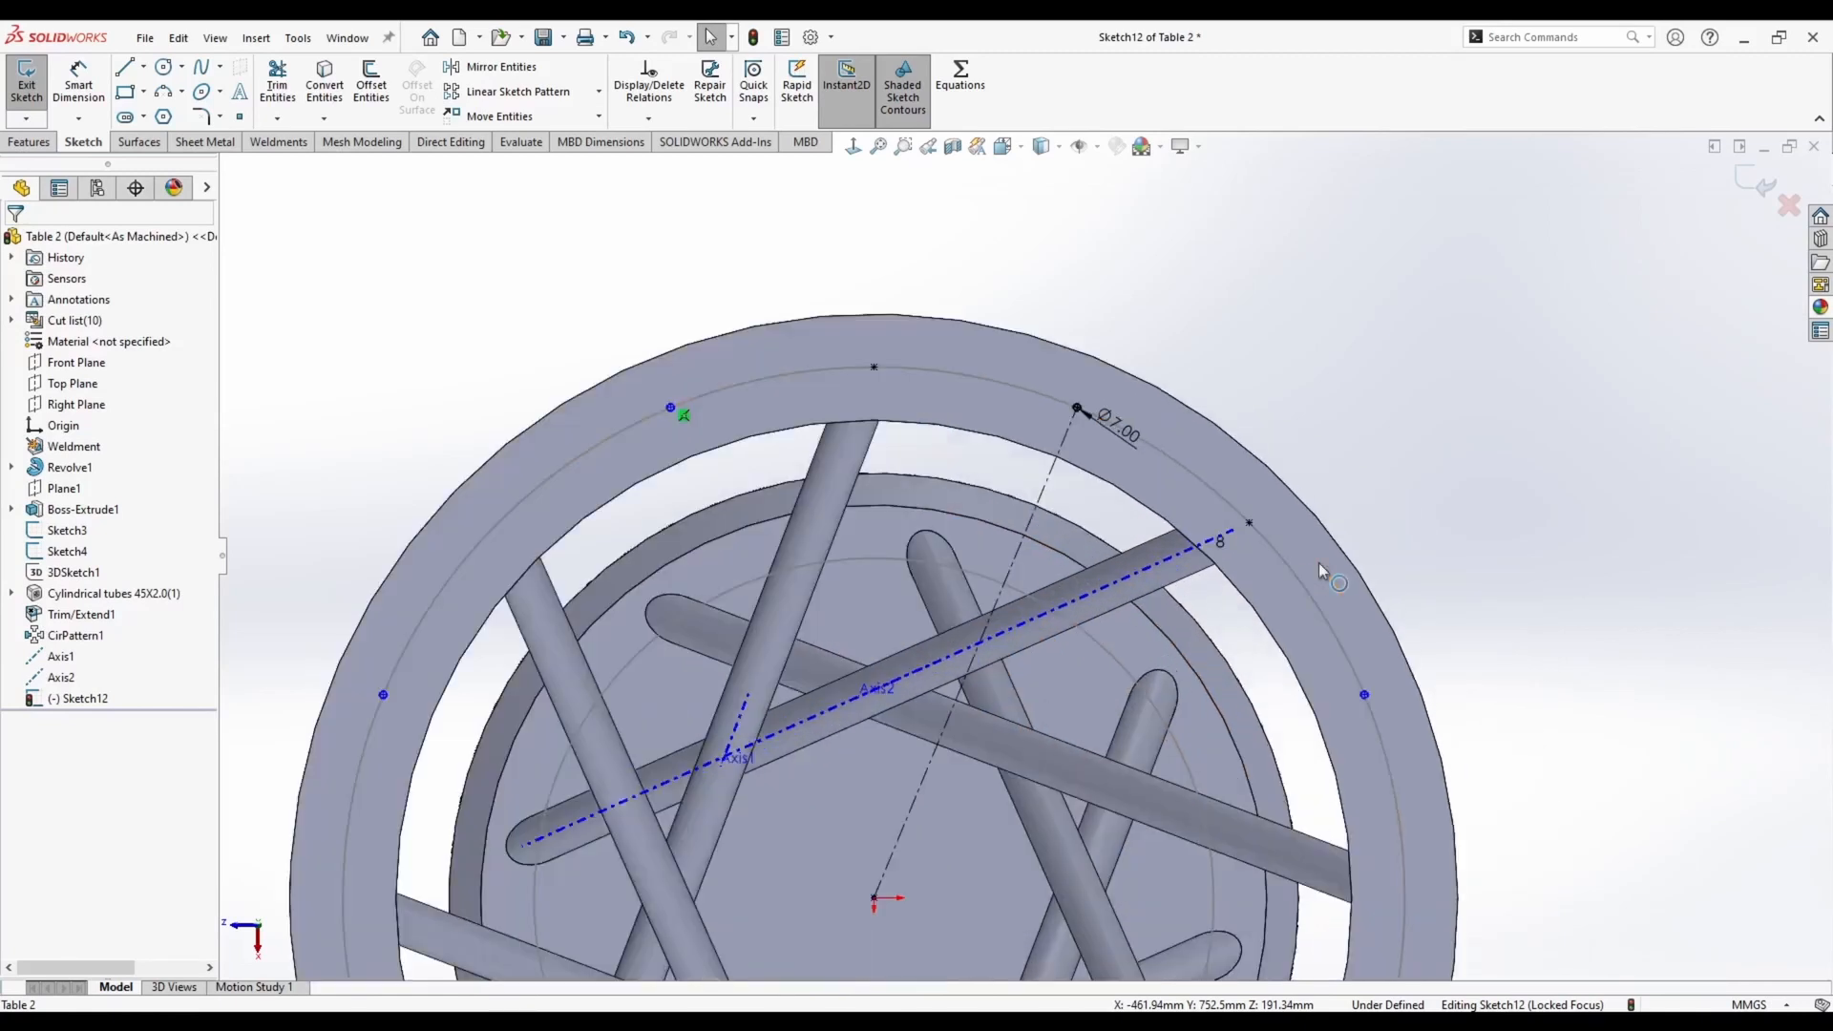
scroll(1403, 709, down, 5)
drag(1294, 666, 1237, 543)
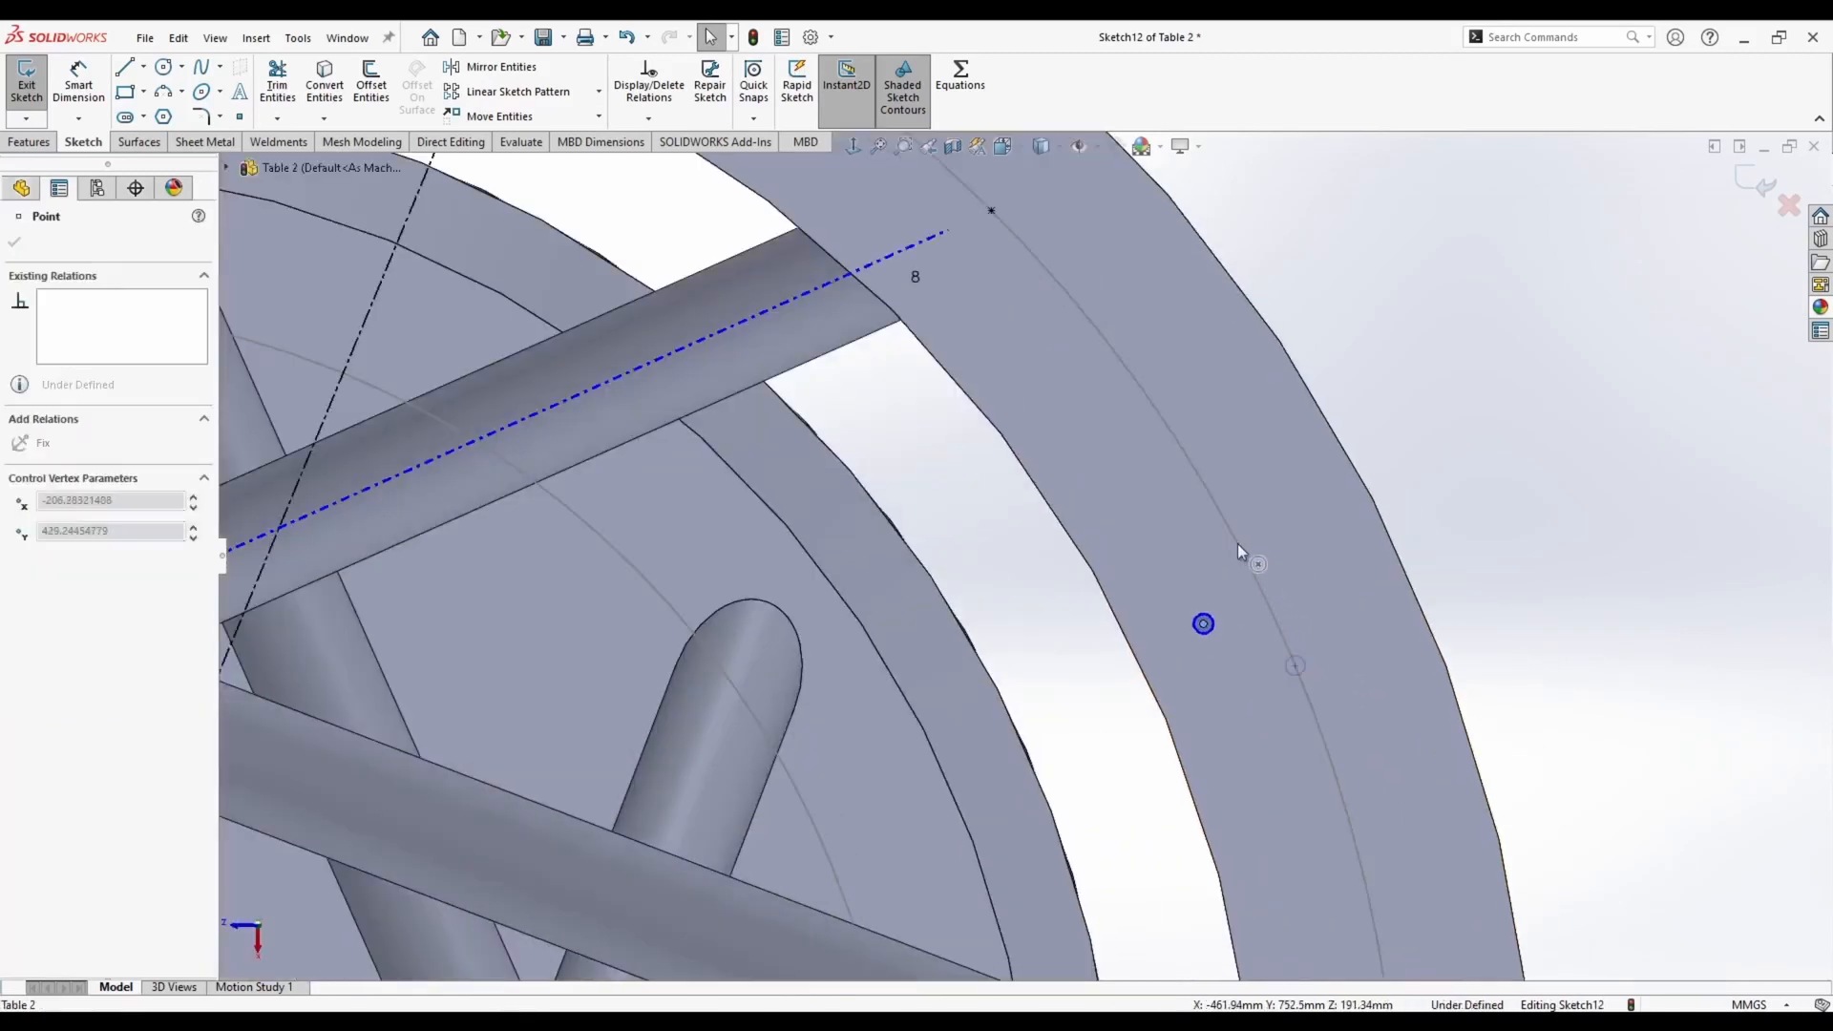
drag(1288, 667, 1295, 667)
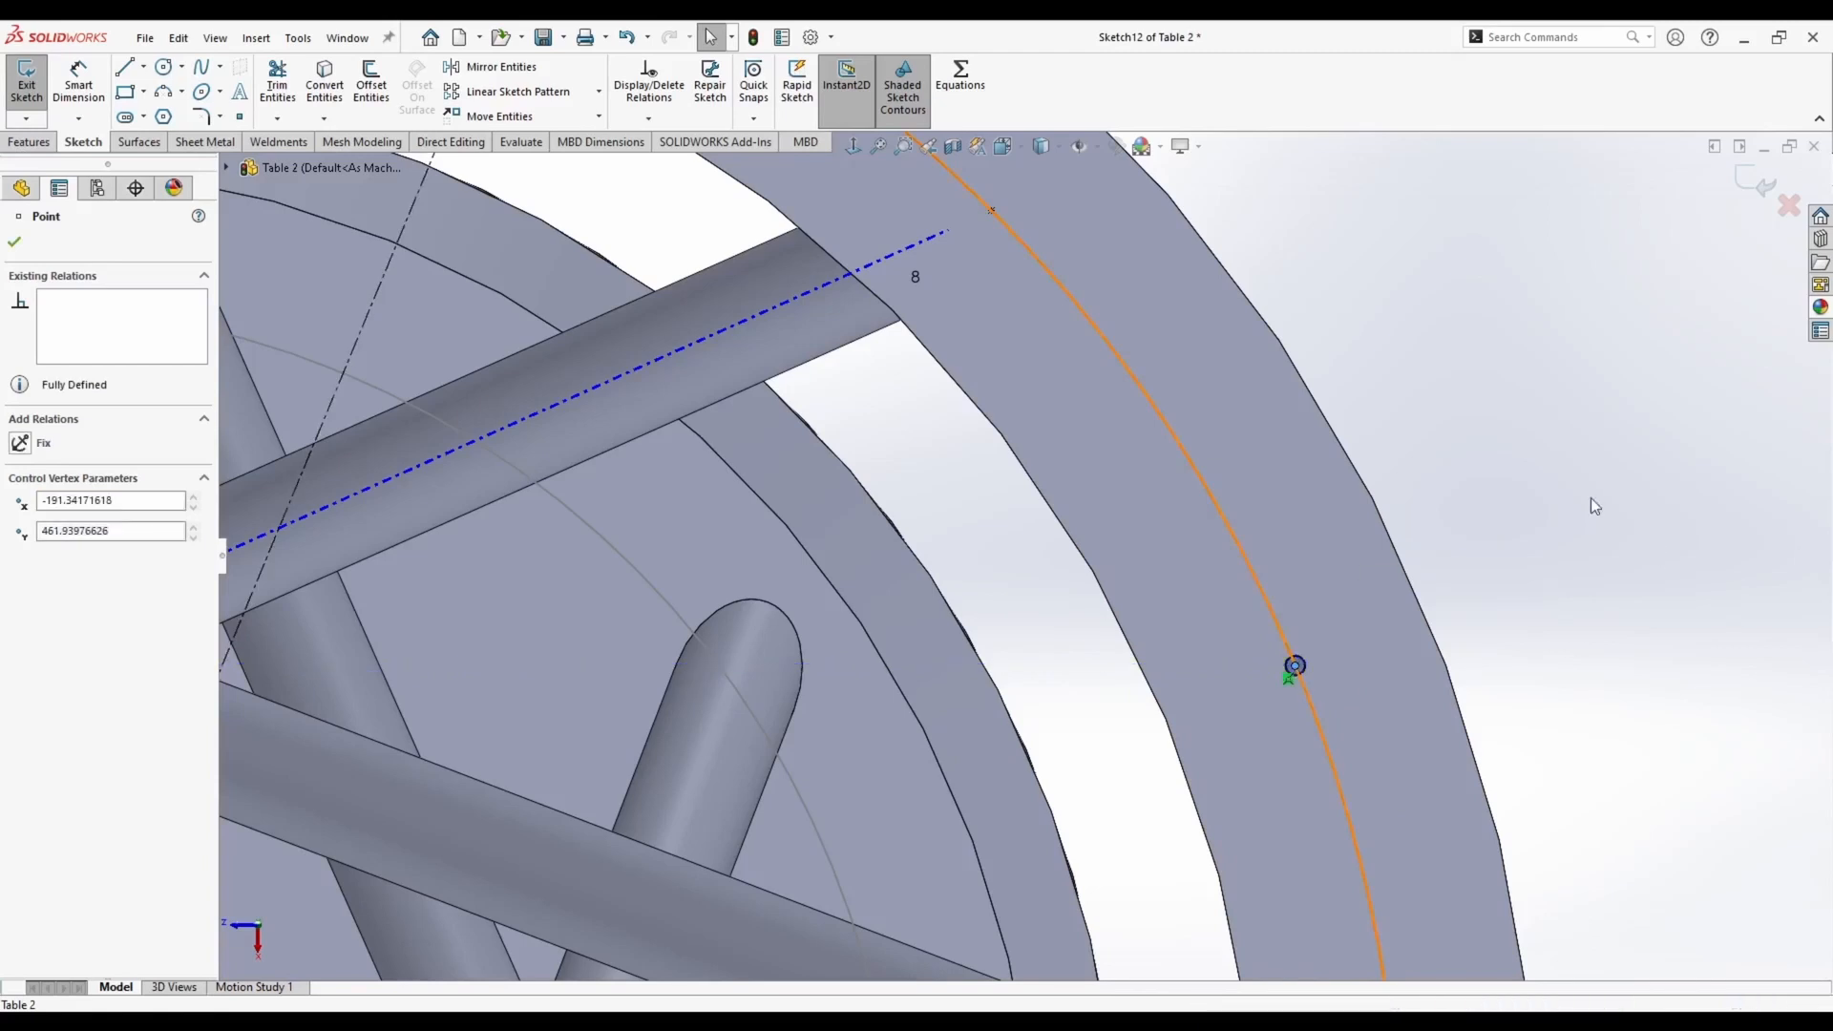
click(1591, 496)
Cut-extrude the circles into the ring with the Up To Surface end condition, using the ring's underside as the limit
scroll(908, 580, up, 8)
scroll(952, 757, down, 3)
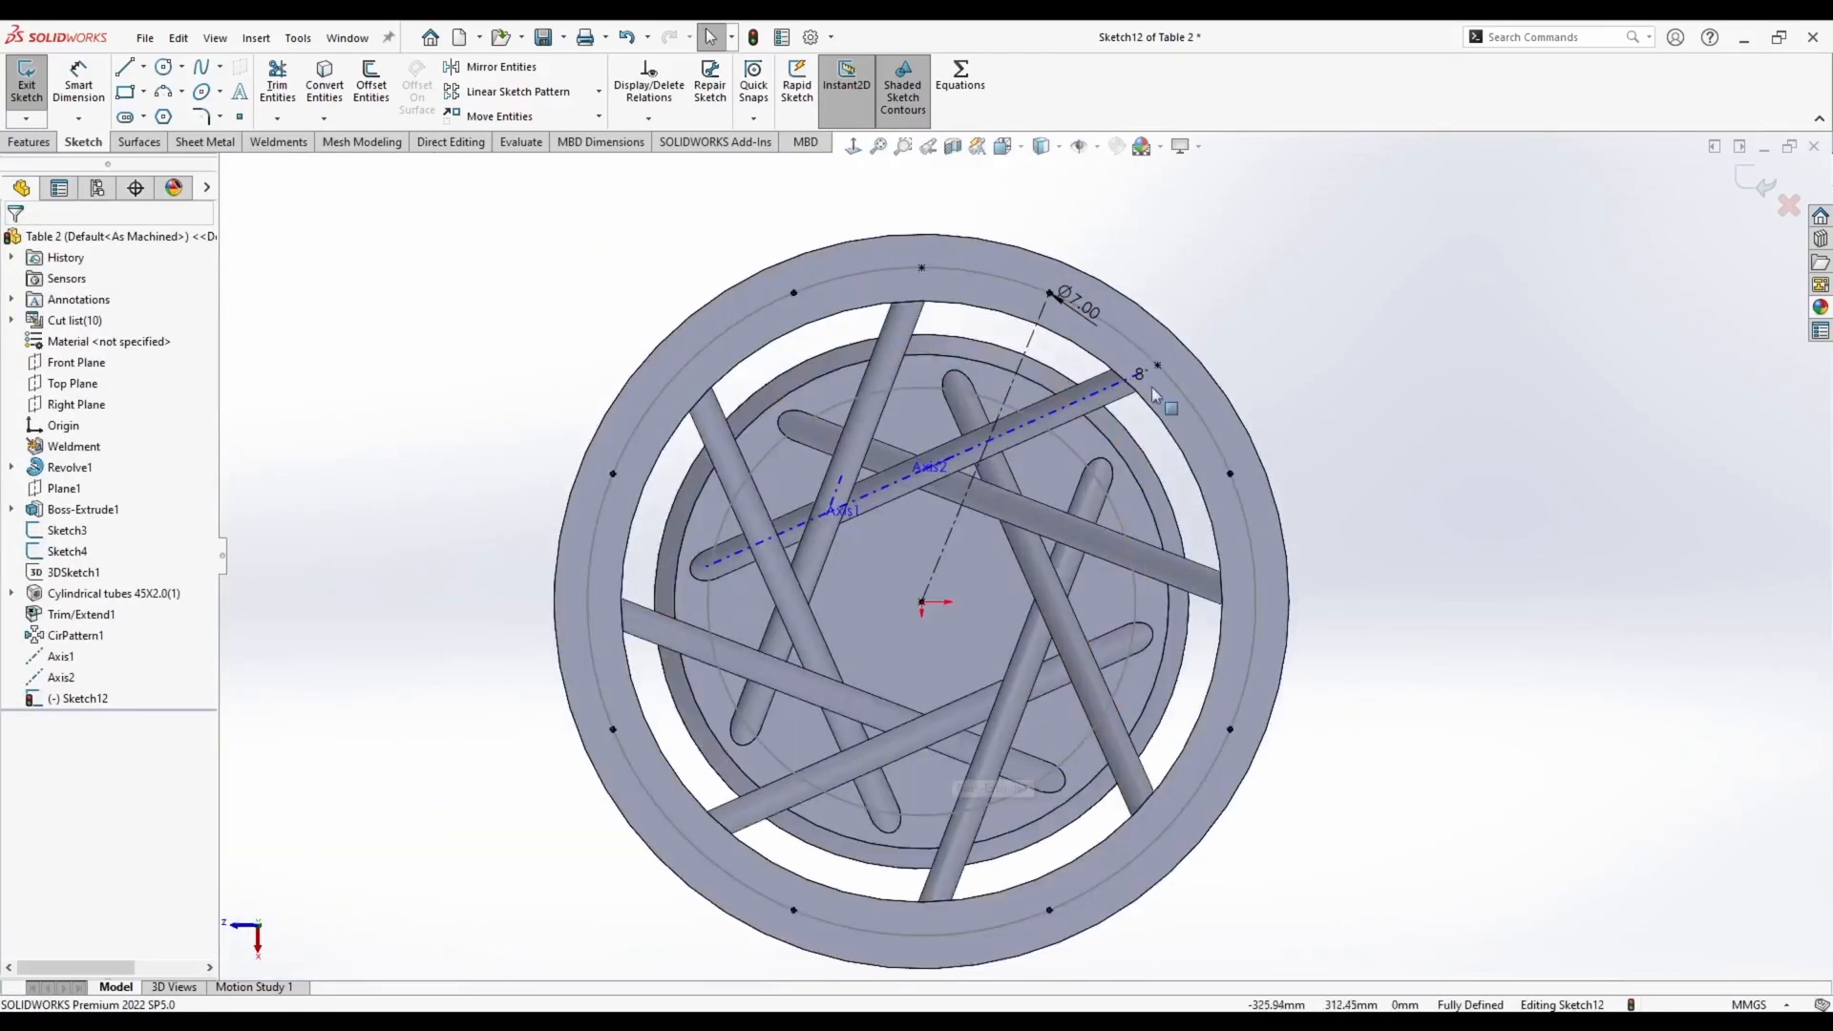
scroll(960, 290, down, 5)
key(f)
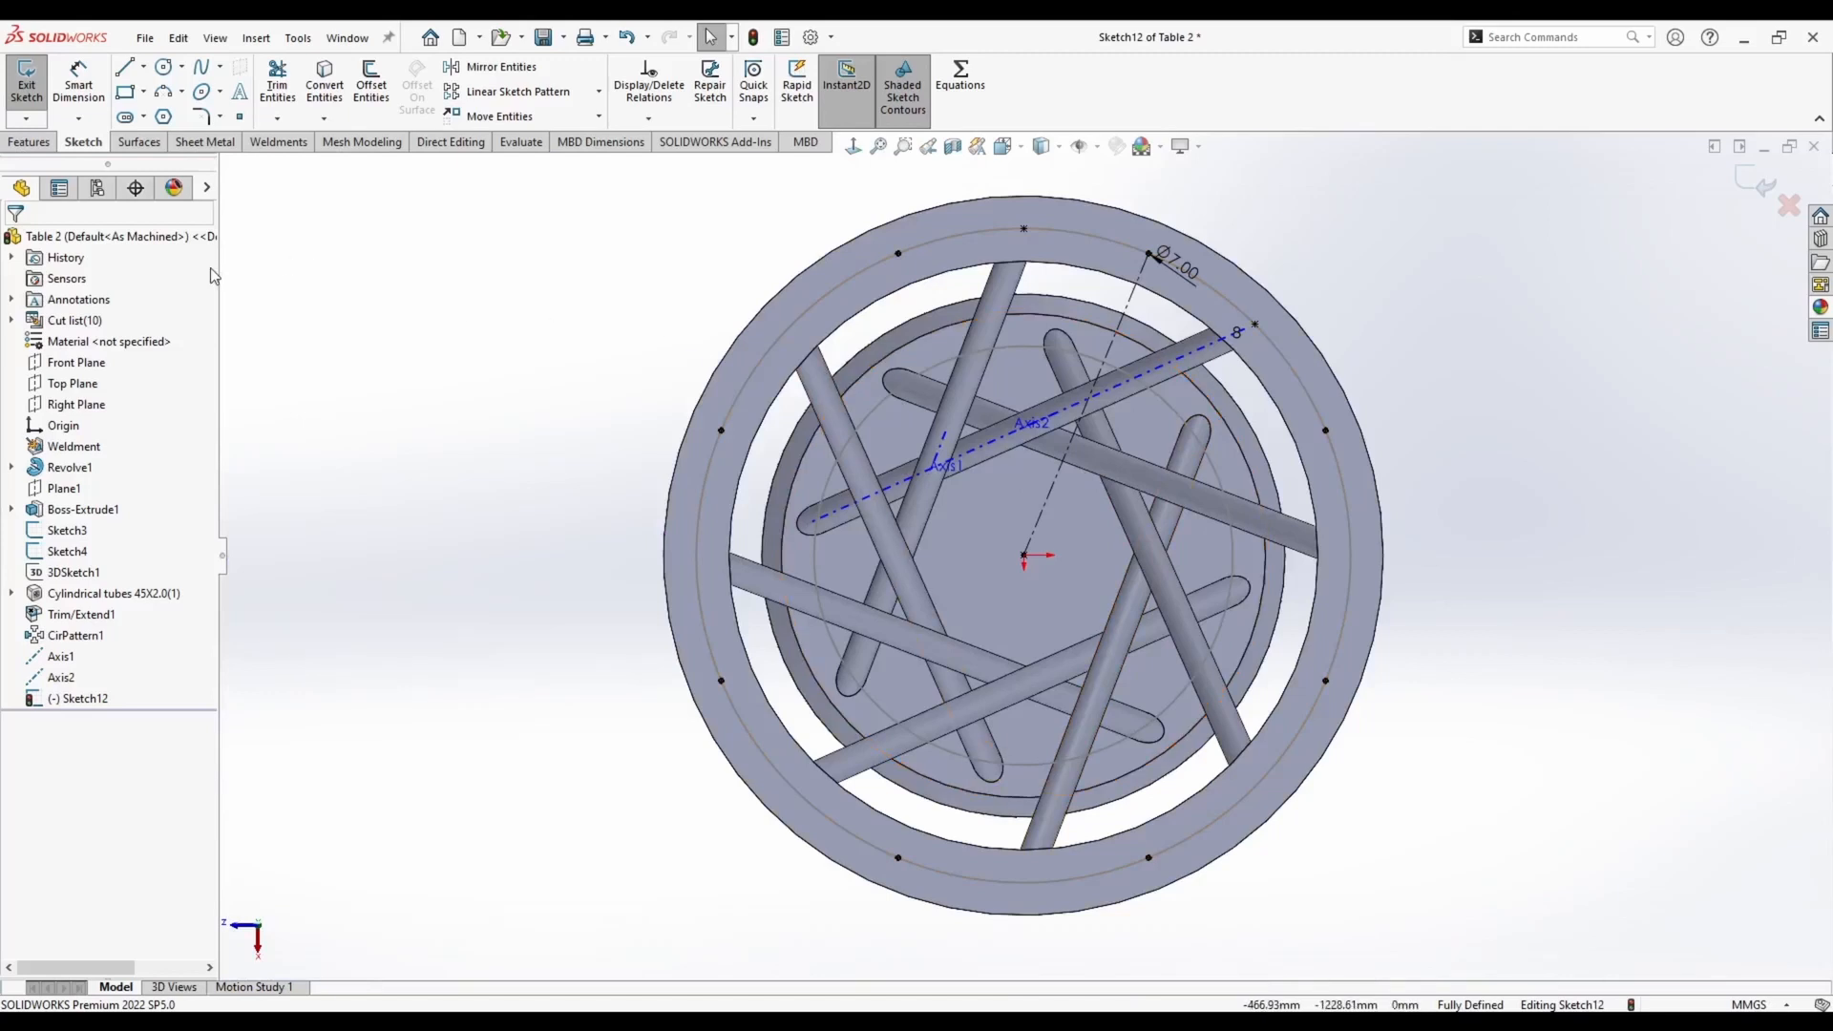
click(29, 142)
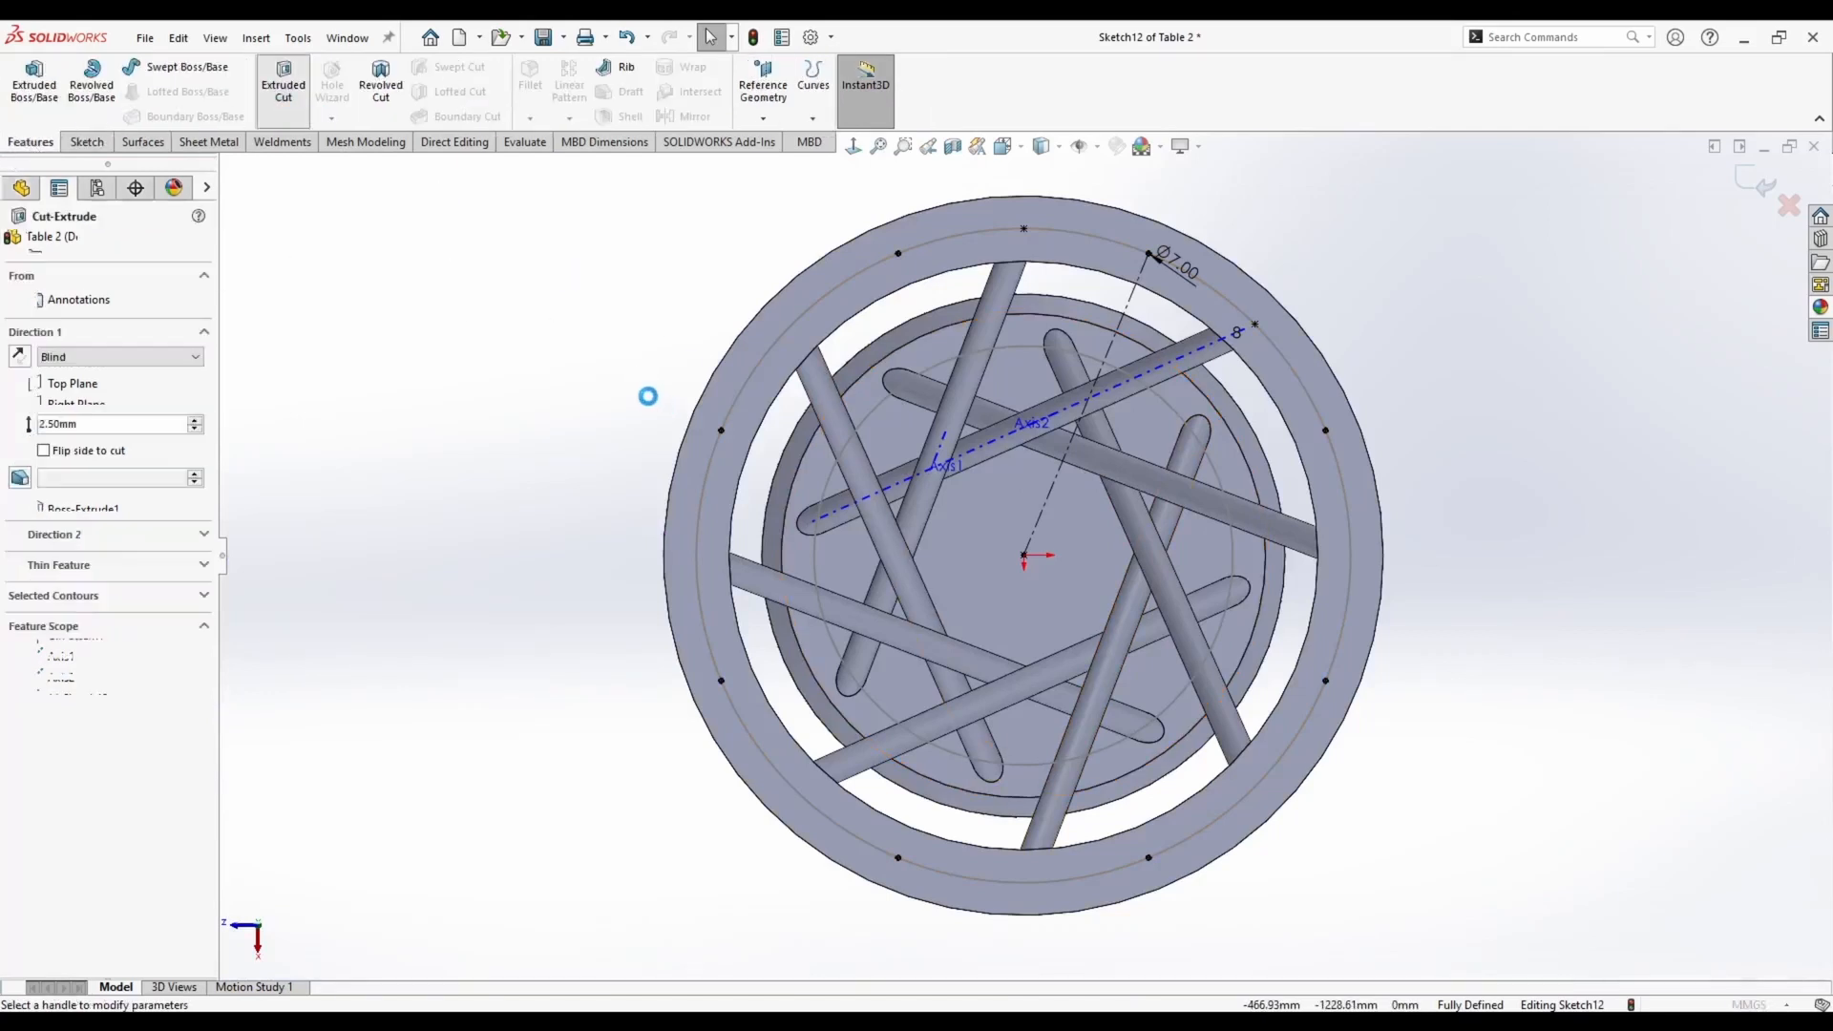
click(168, 355)
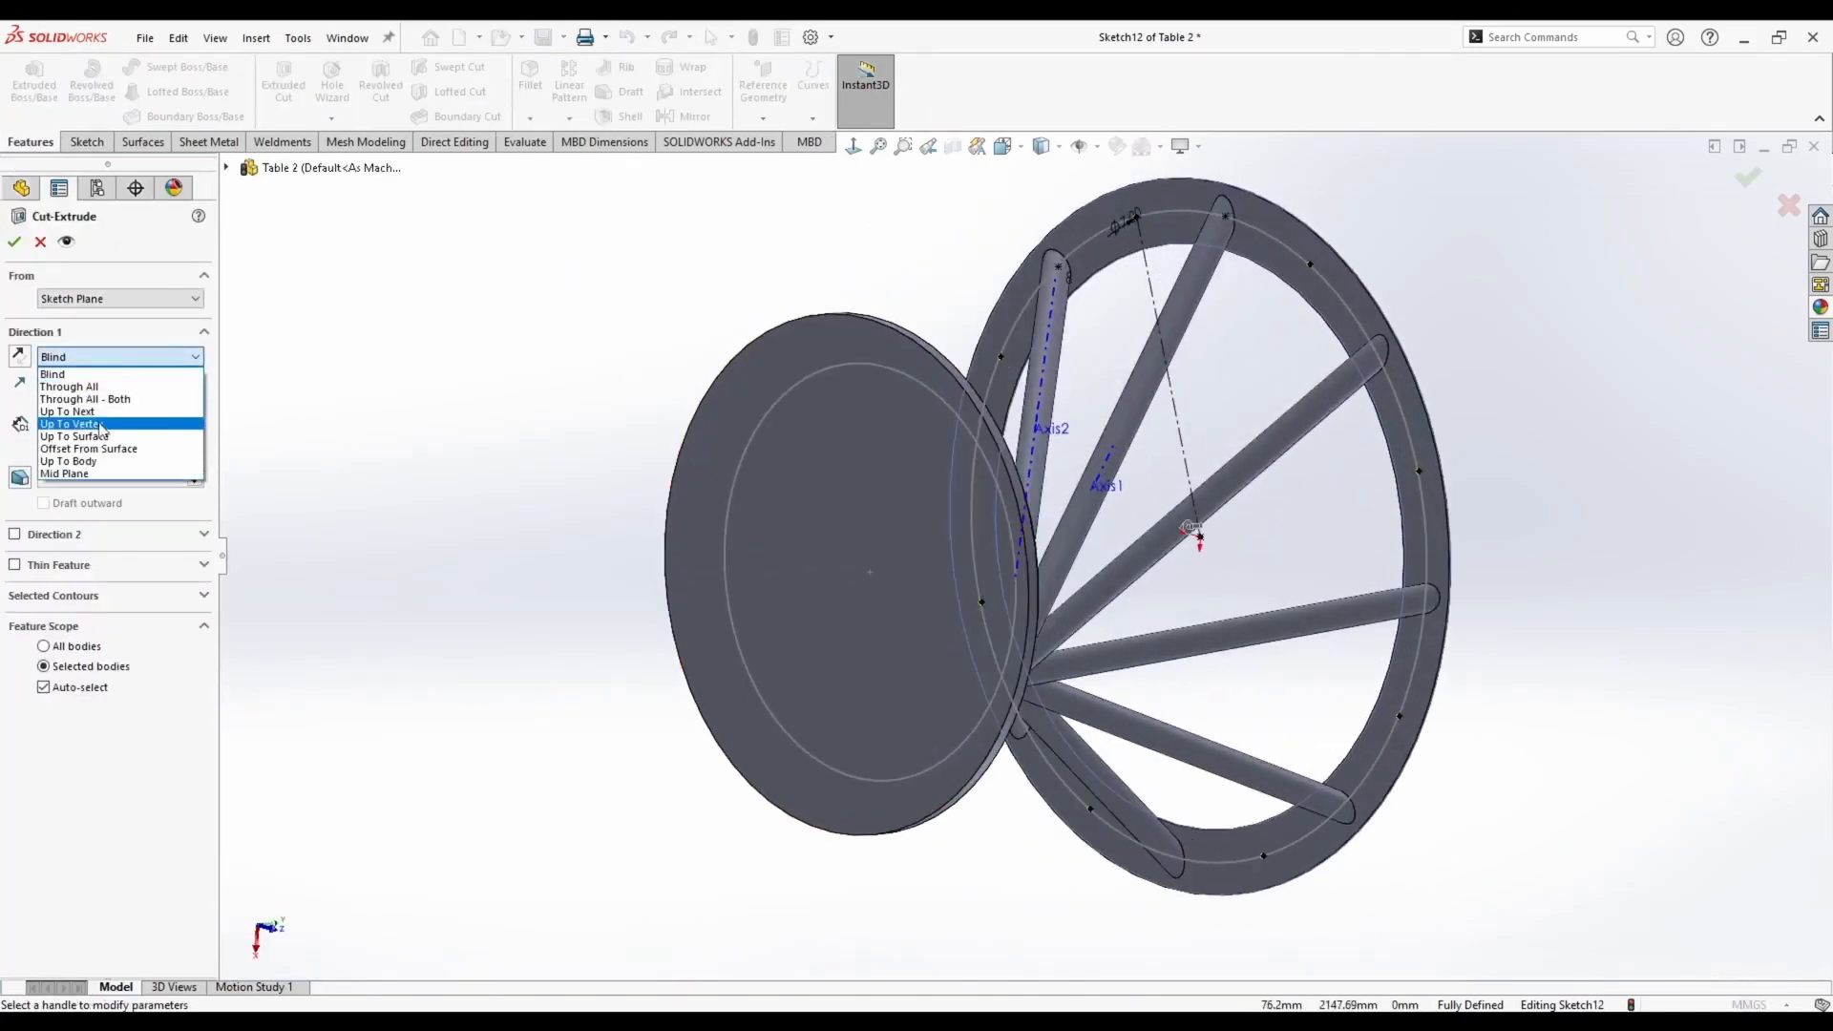
click(86, 434)
scroll(1193, 344, down, 5)
click(1399, 285)
right_click(1247, 417)
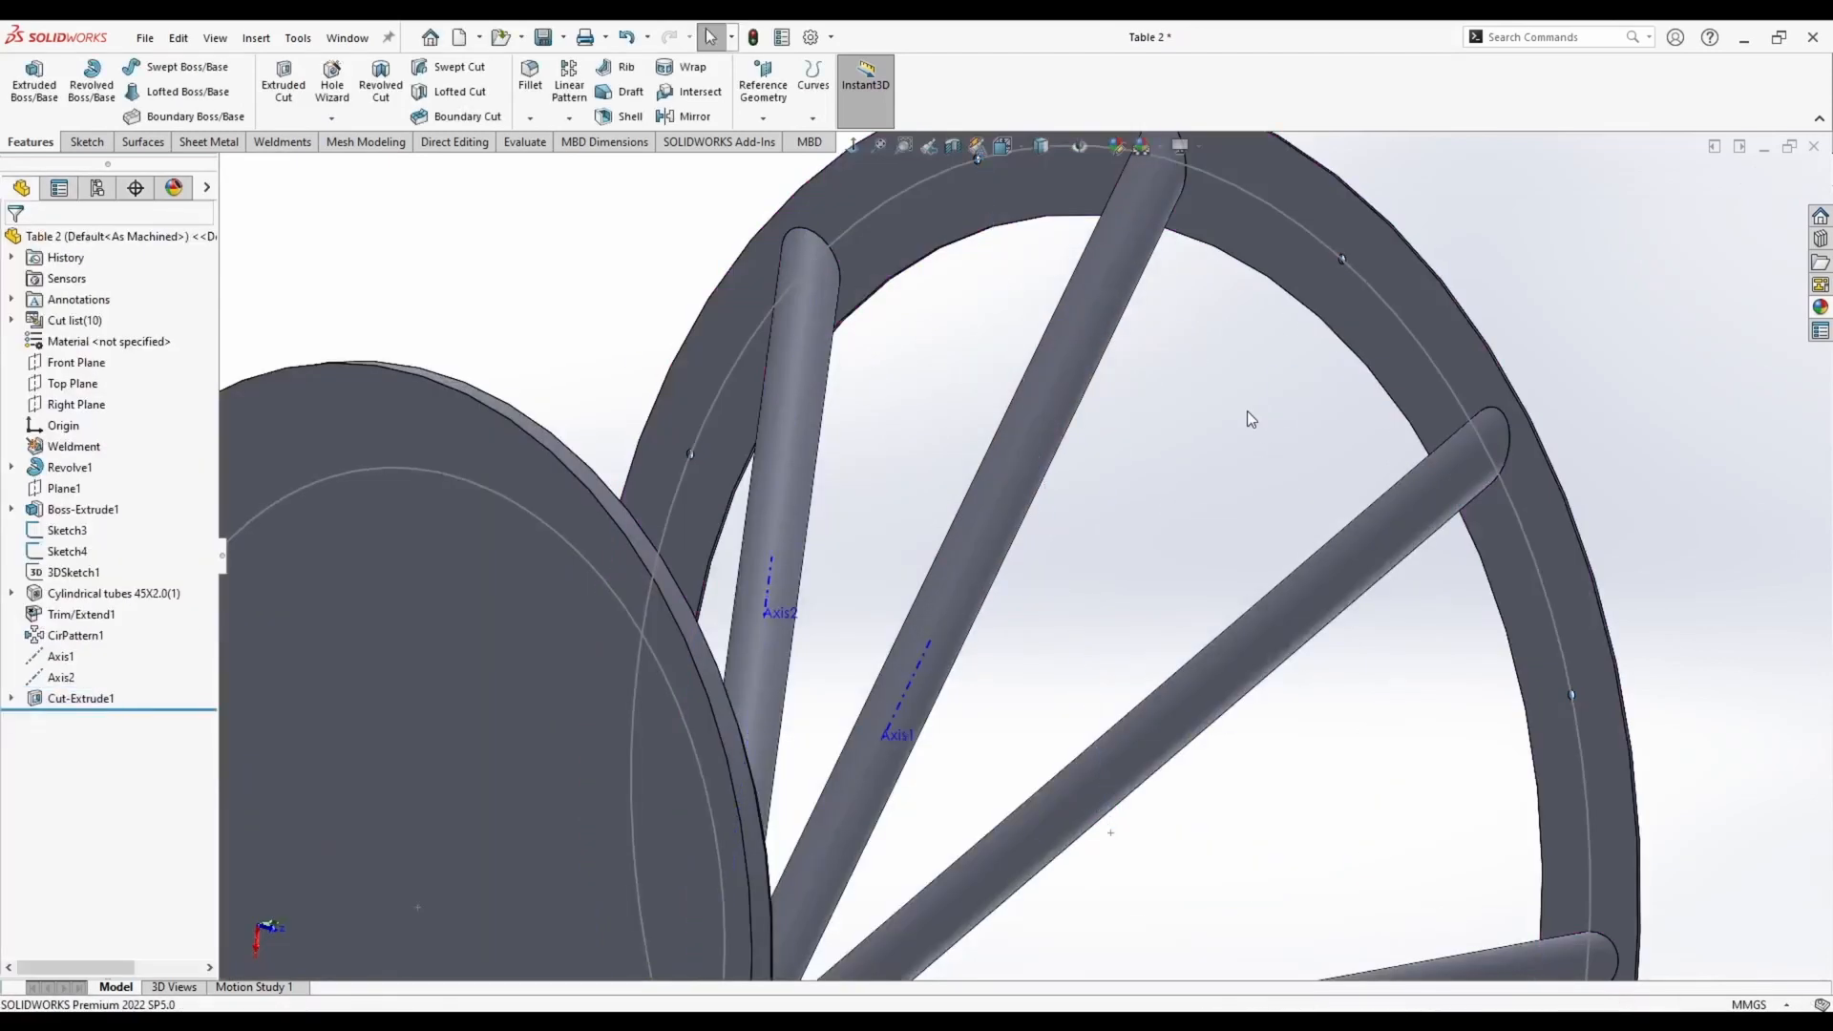
Hide the two layout circle sketches on the ring and the base
scroll(1247, 418, up, 5)
middle_drag(1246, 417, 1059, 267)
right_click(1050, 242)
click(1095, 212)
middle_drag(1074, 496, 1159, 536)
right_click(1147, 529)
click(1193, 500)
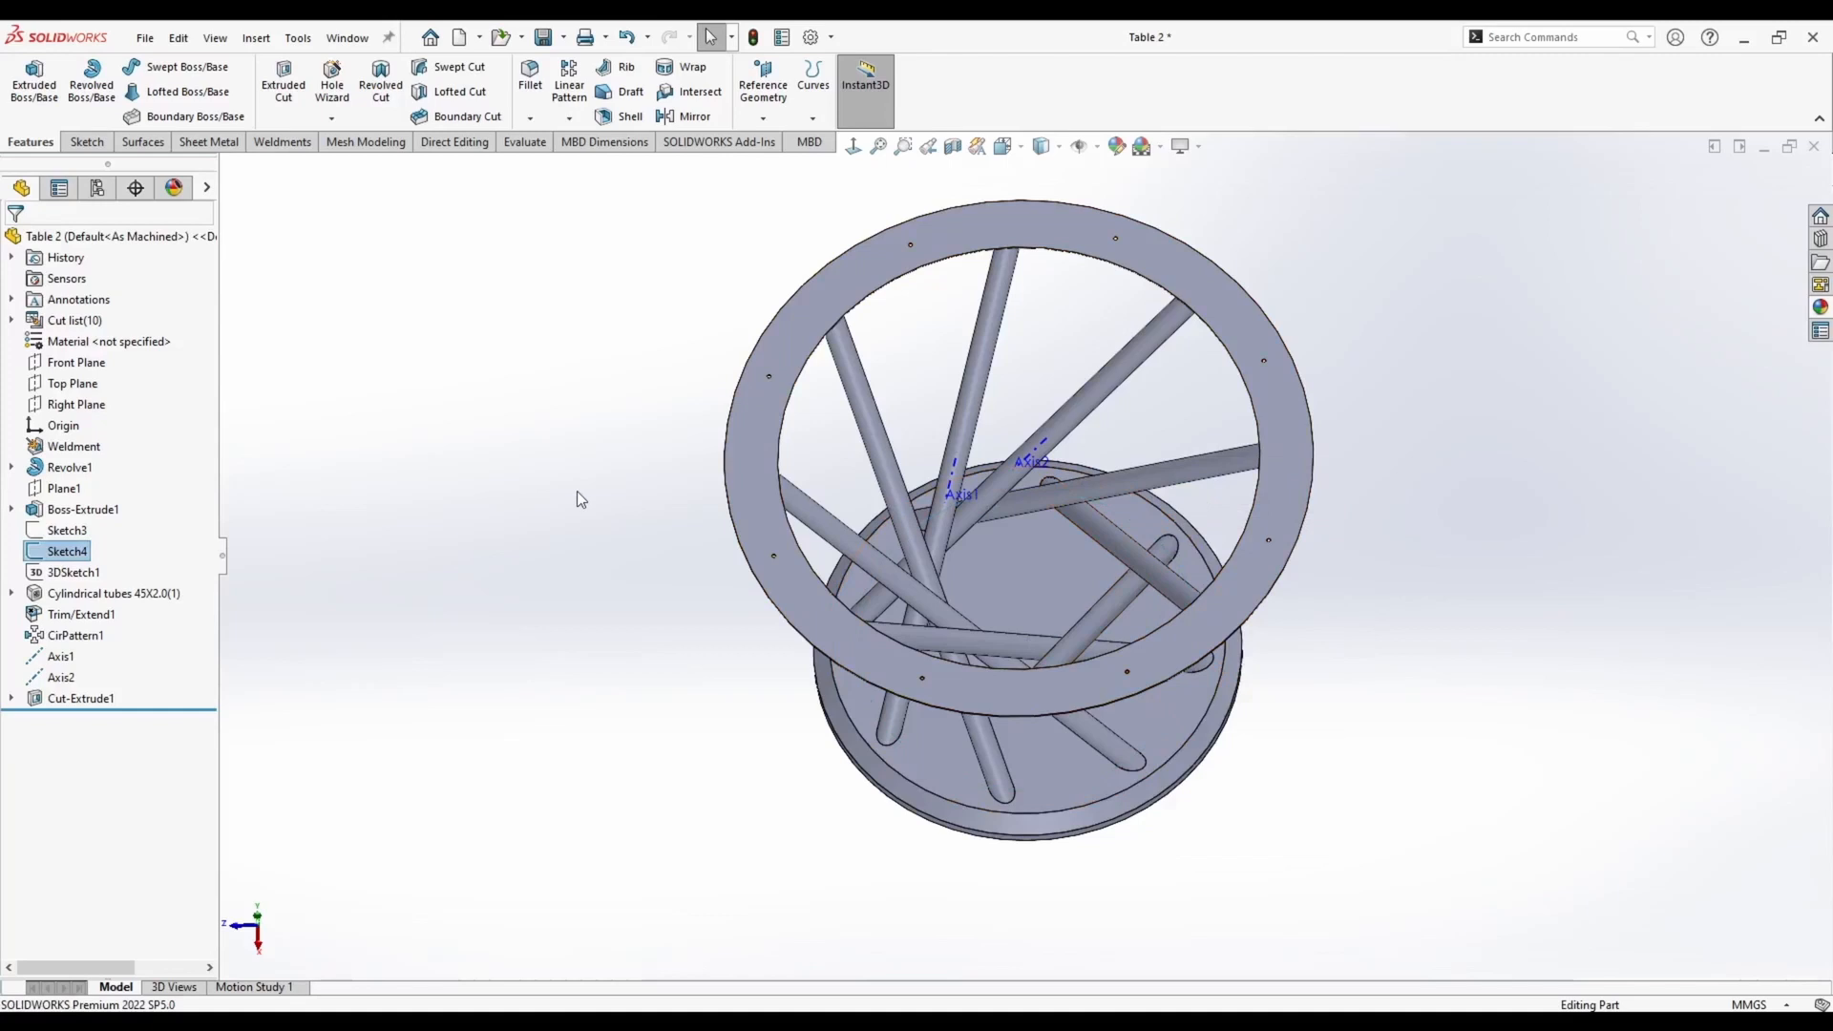
Hide both reference axes and save the part
click(59, 663)
ctrl+click(60, 676)
click(74, 655)
middle_drag(538, 502, 609, 472)
key(ctrl+s)
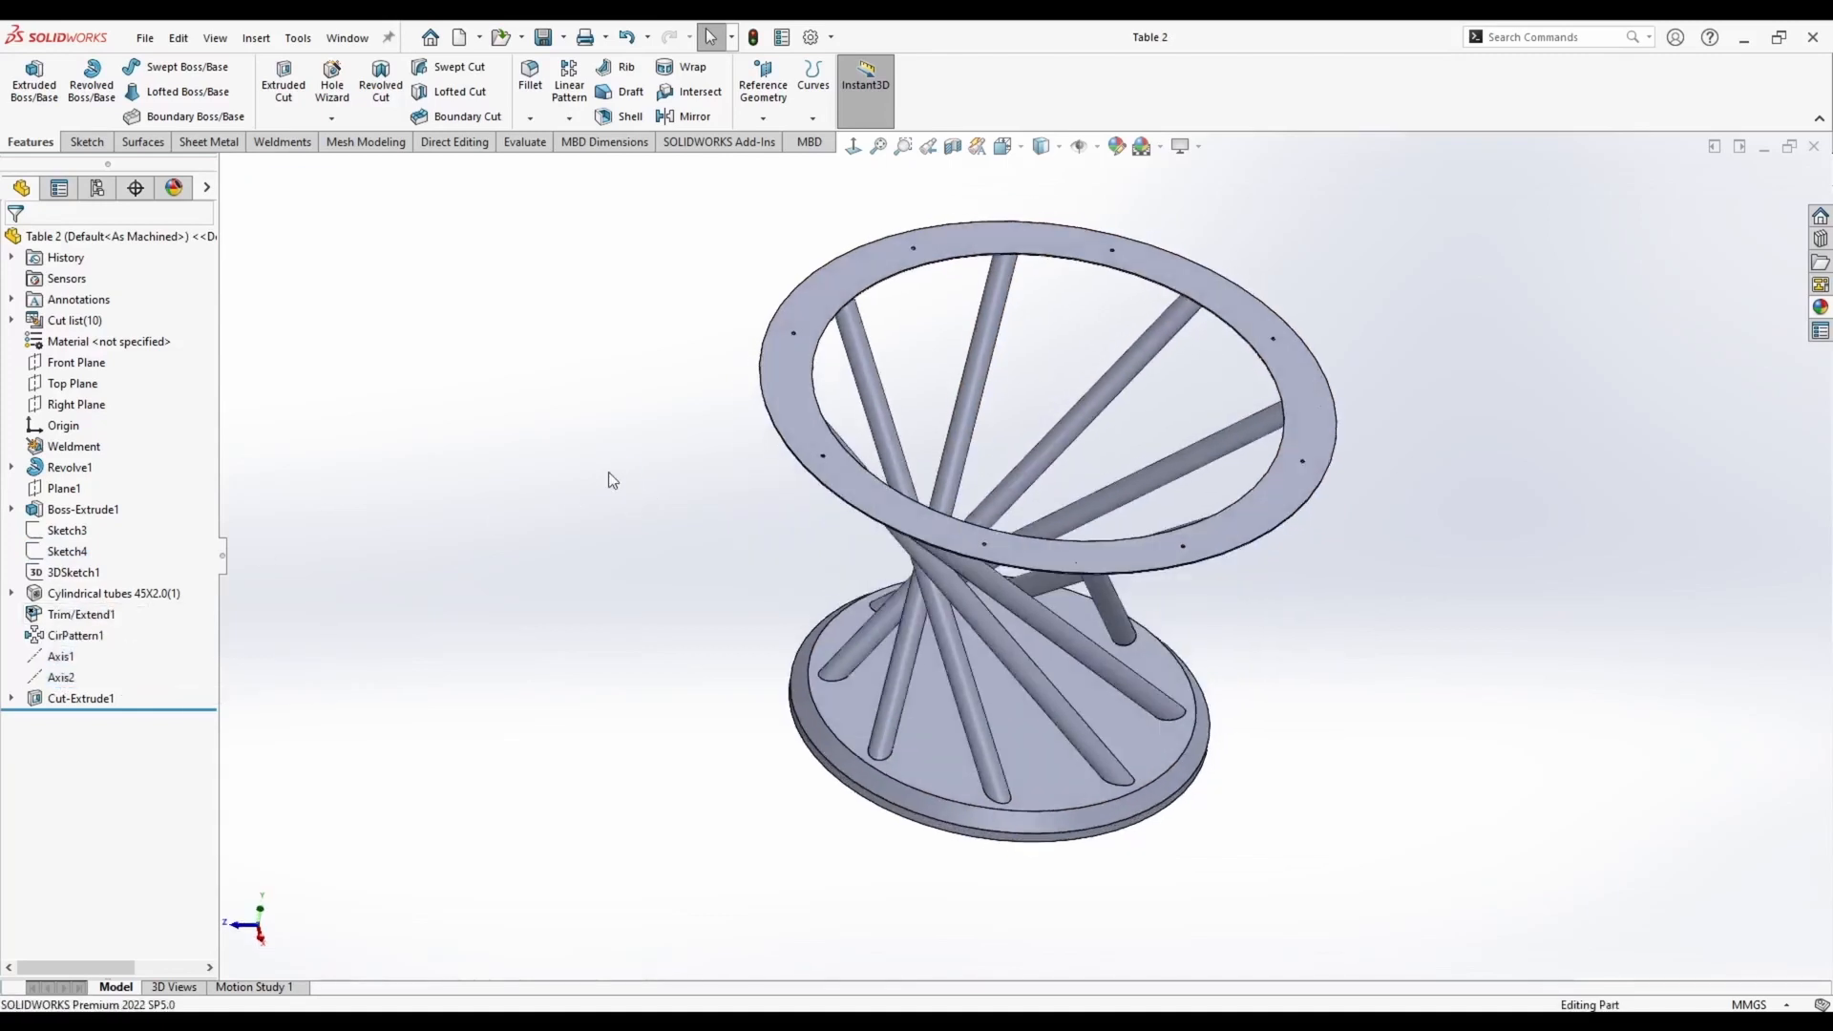
middle_drag(714, 427, 812, 322)
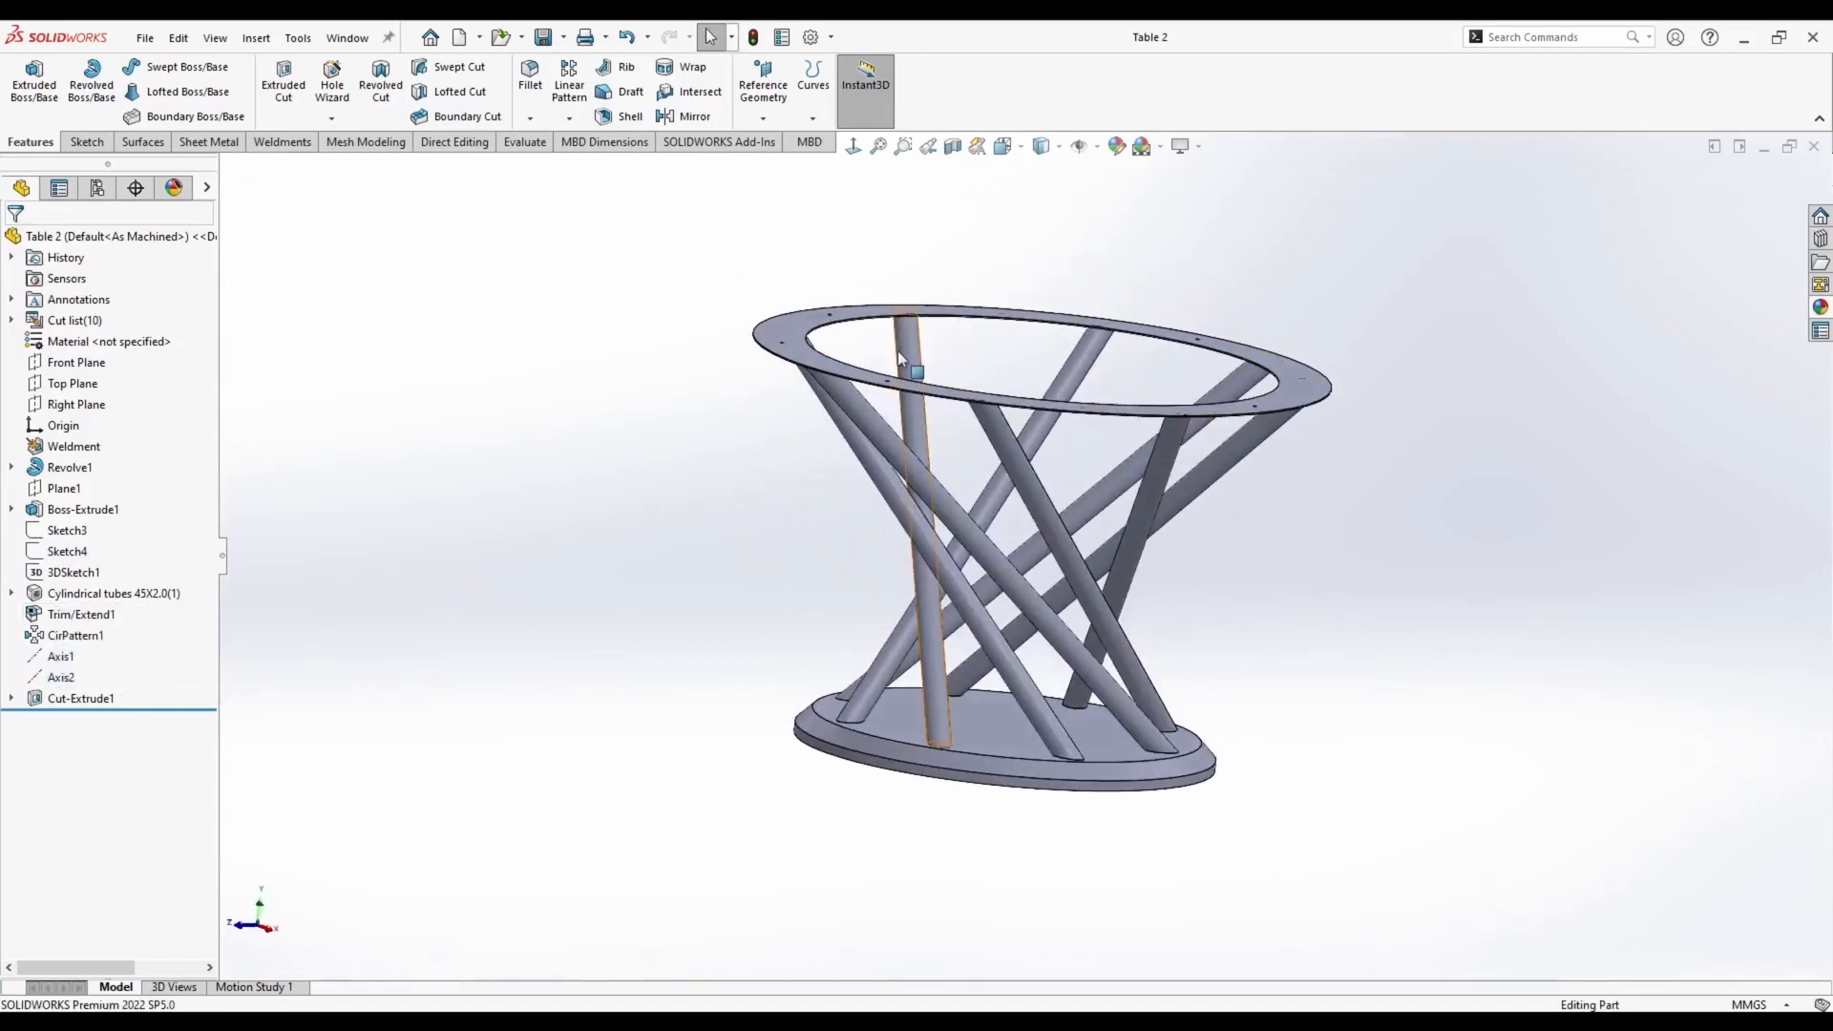
right_click(77, 362)
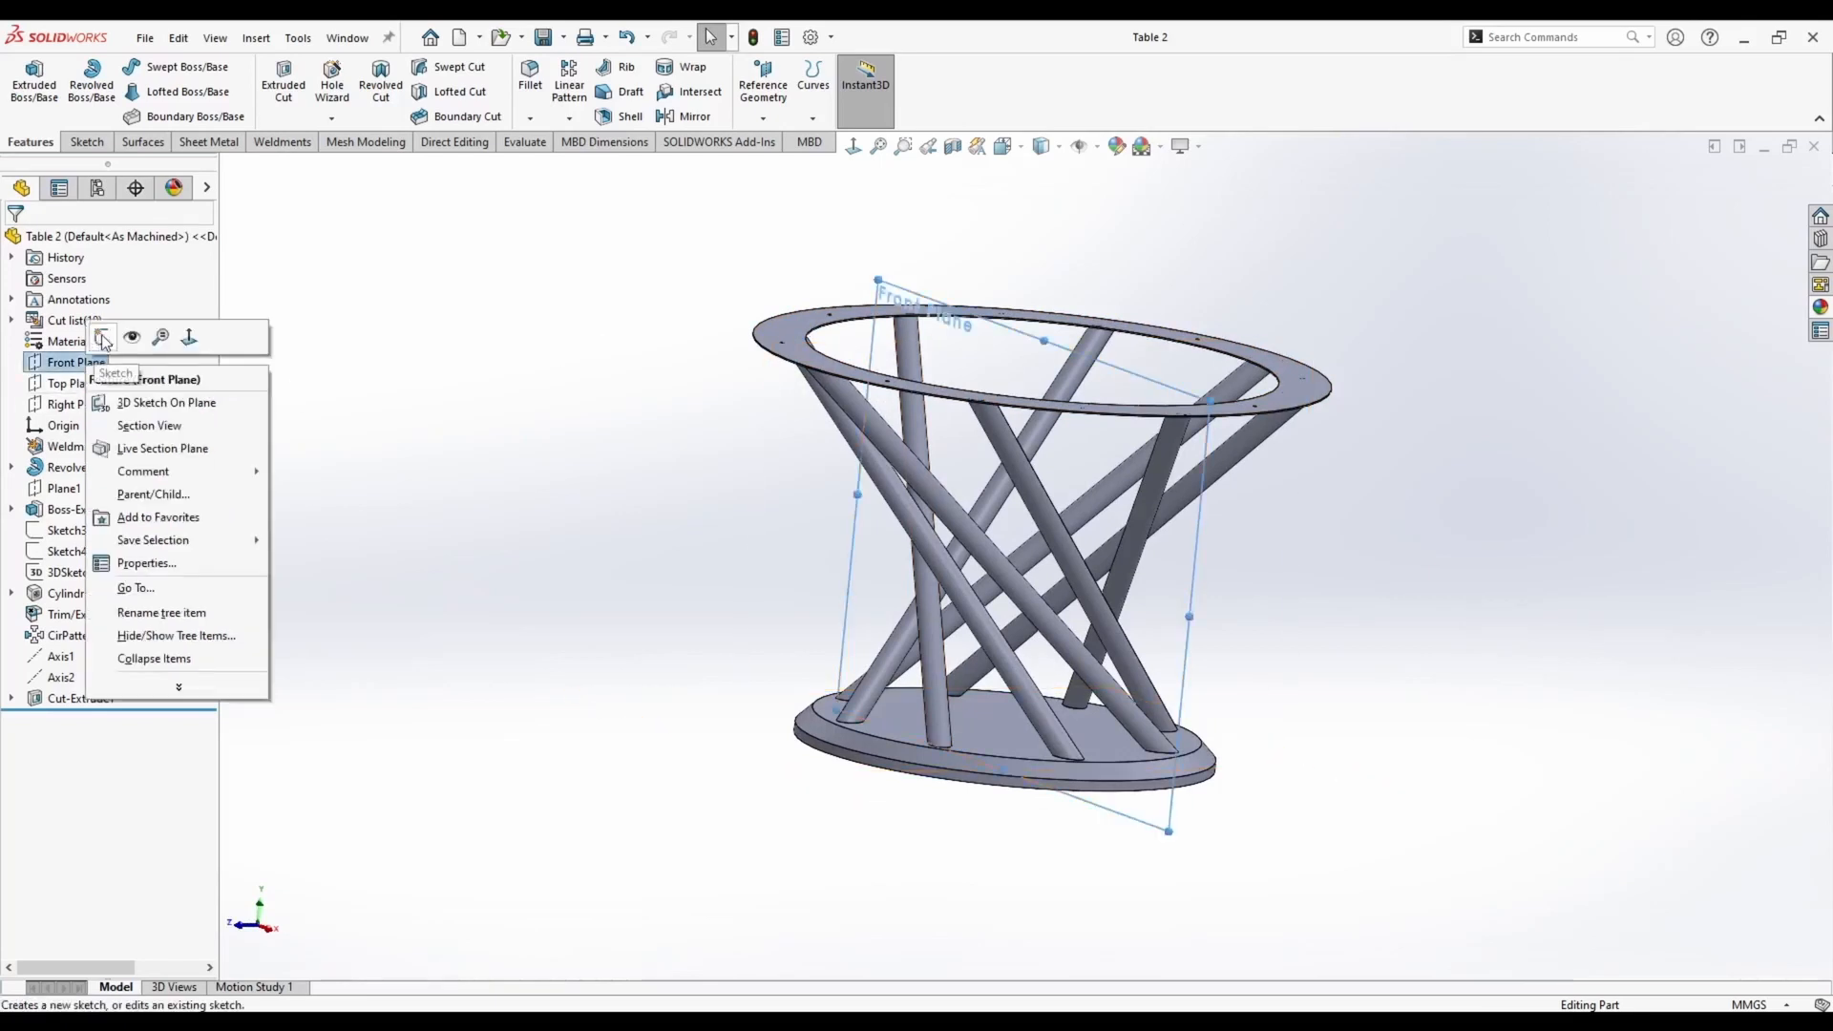
click(131, 336)
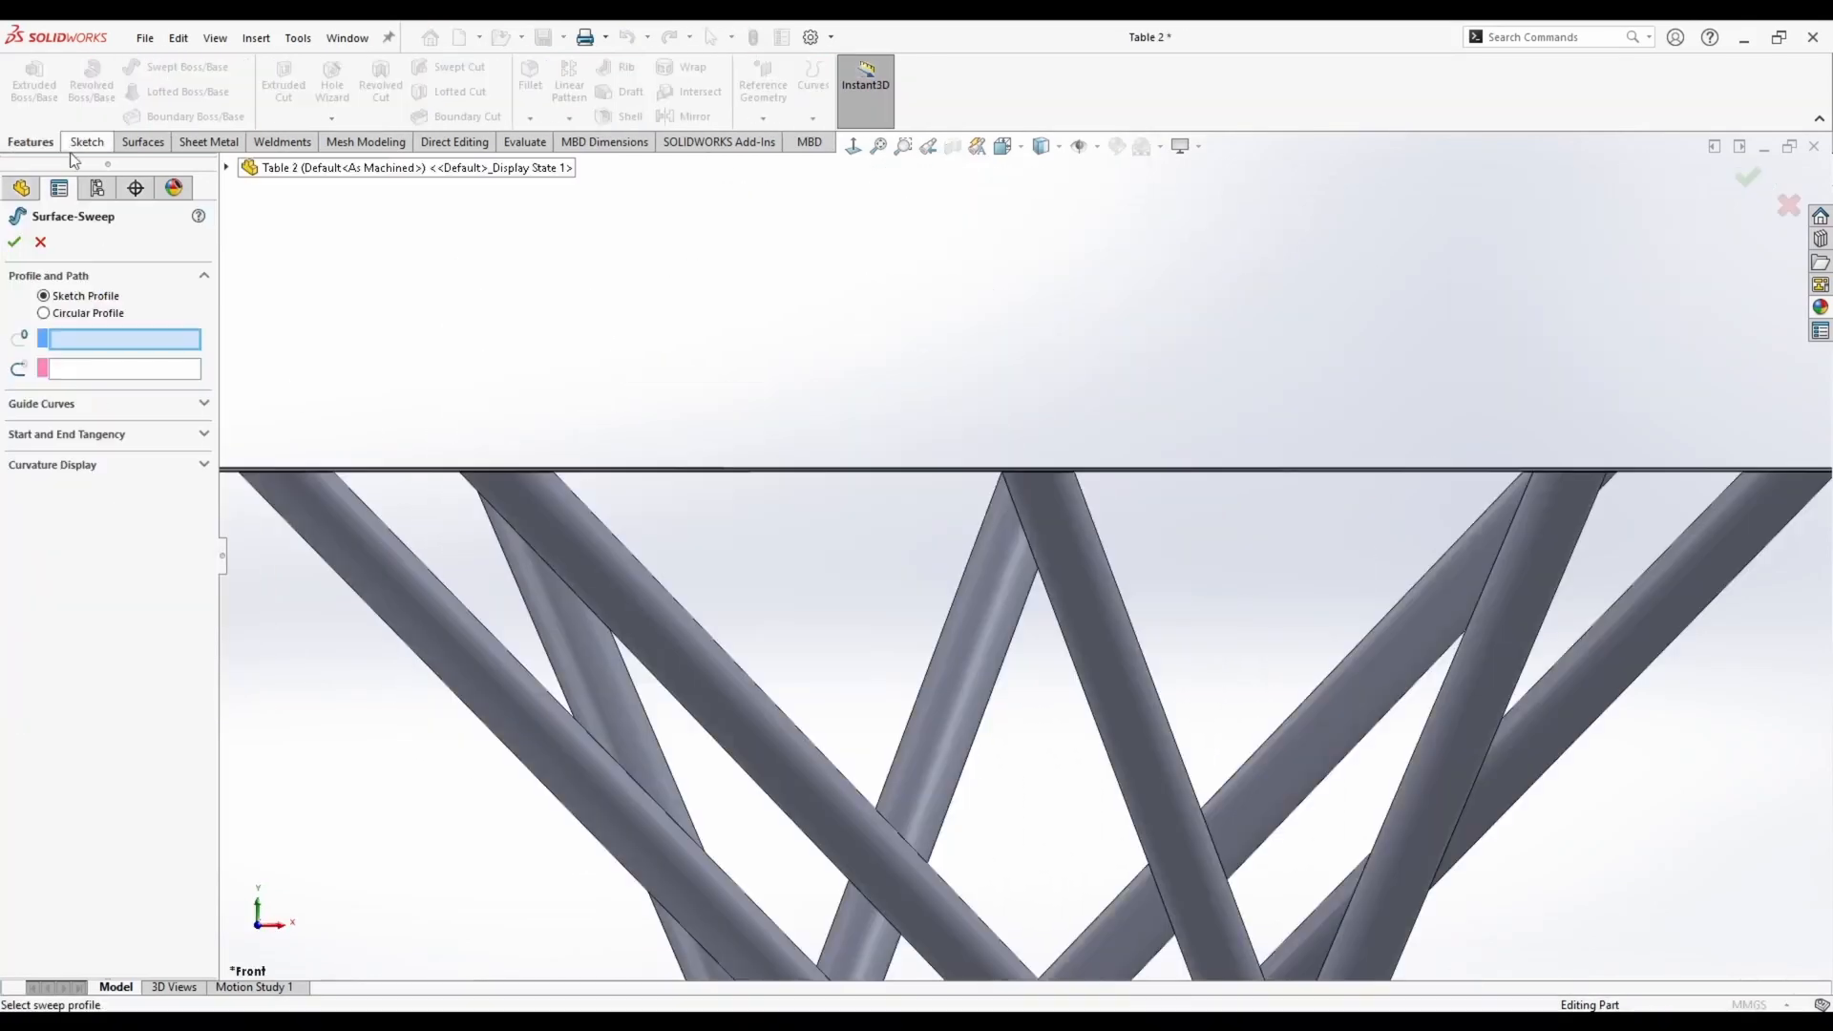
click(41, 241)
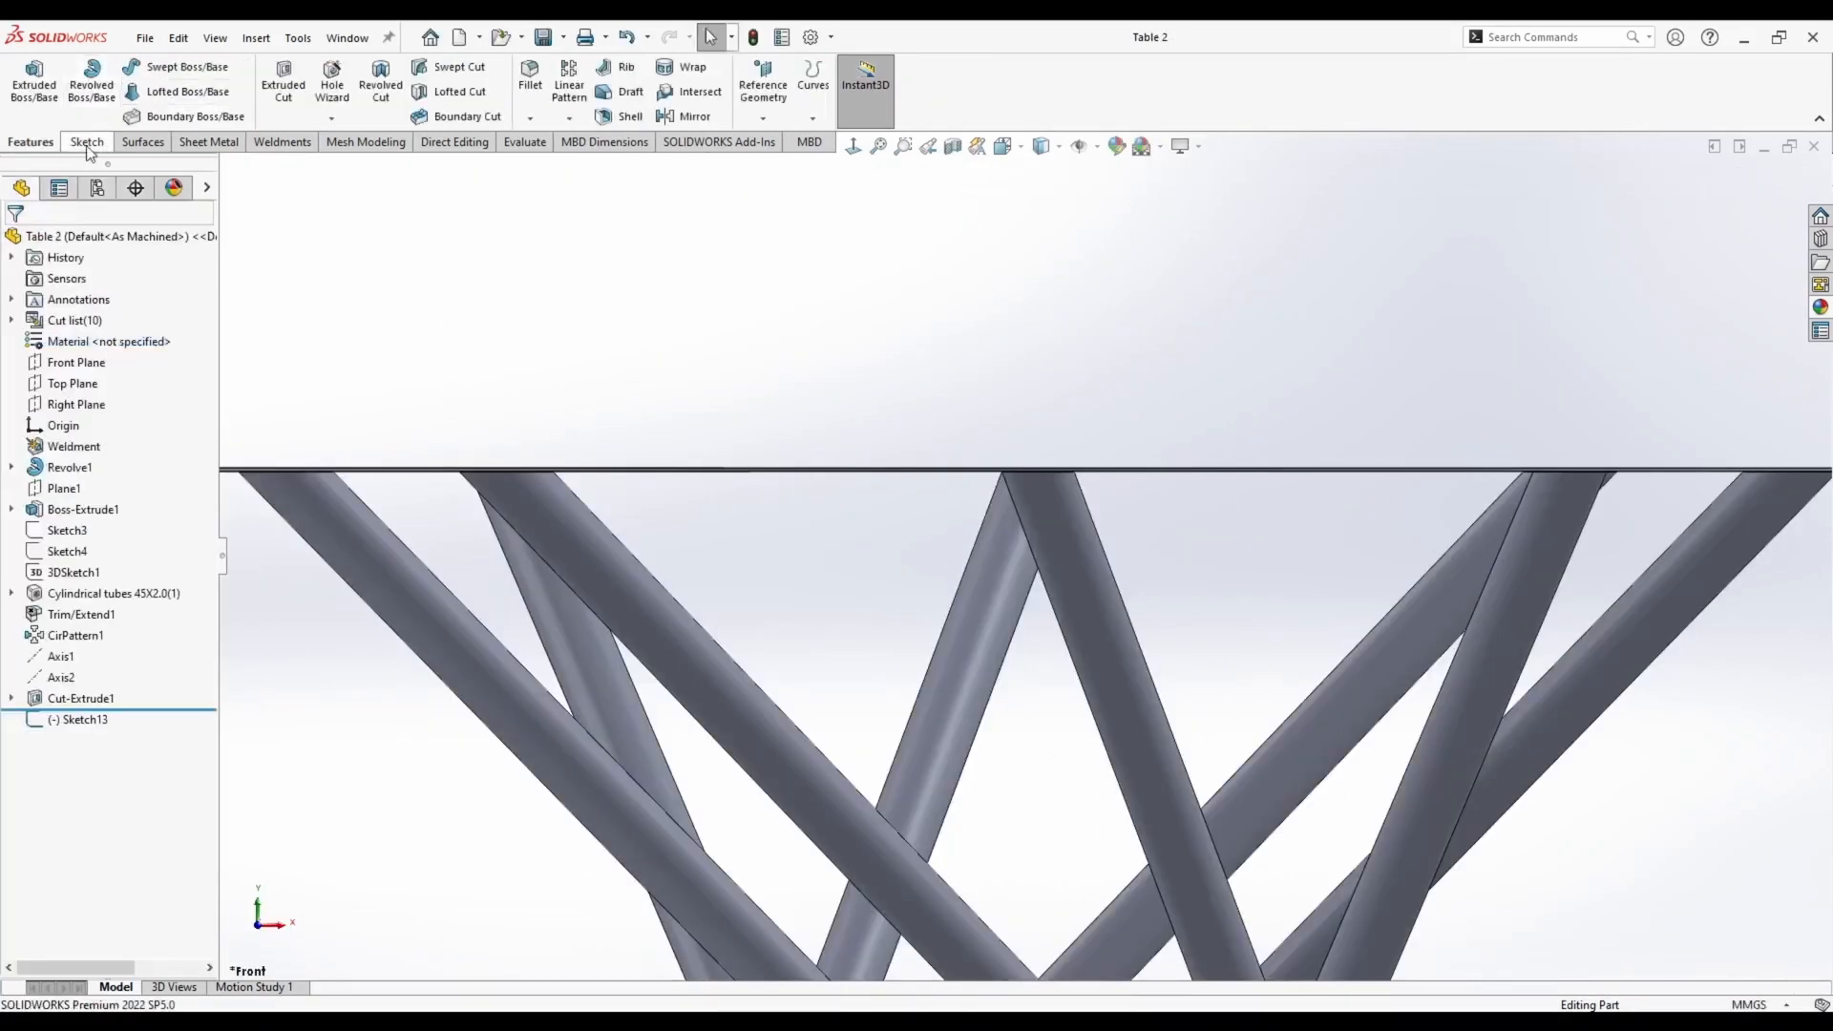
click(86, 145)
click(125, 67)
scroll(1023, 555, up, 6)
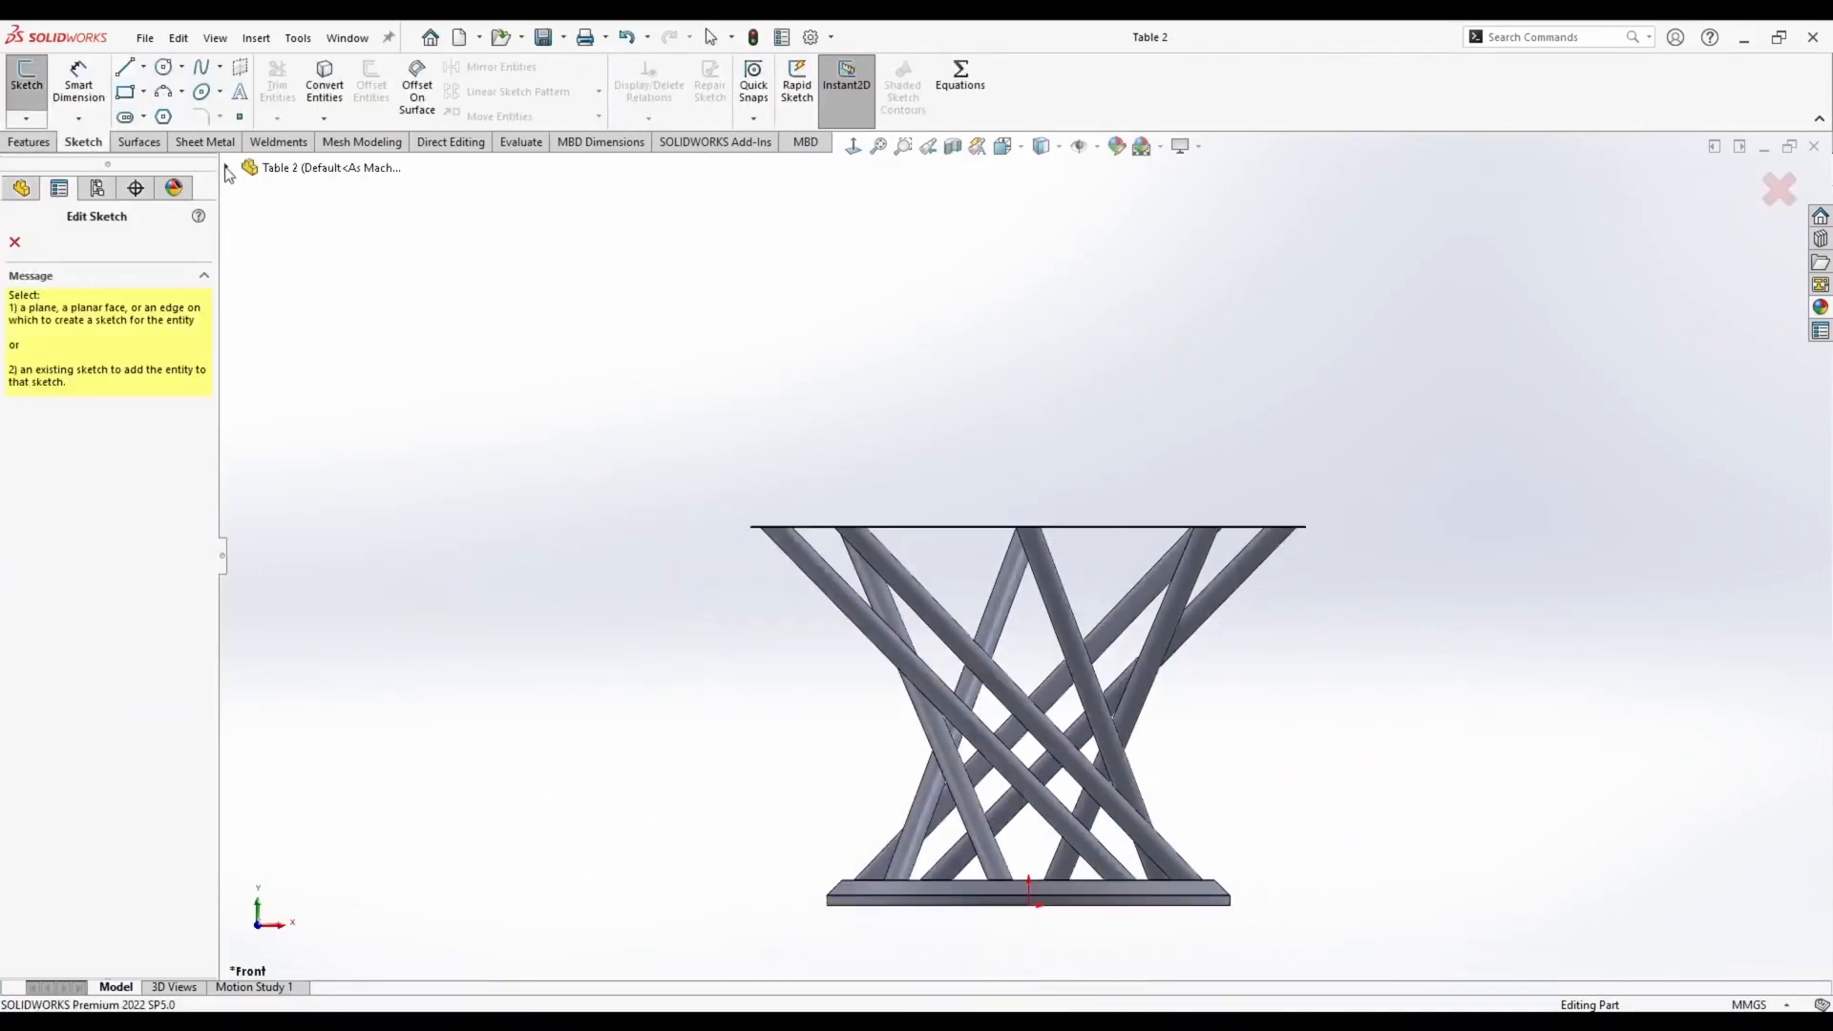
key(Escape)
Start a sketch on the Front Plane and draw a 50 mm vertical line up from the center of the upper ring
right_click(76, 368)
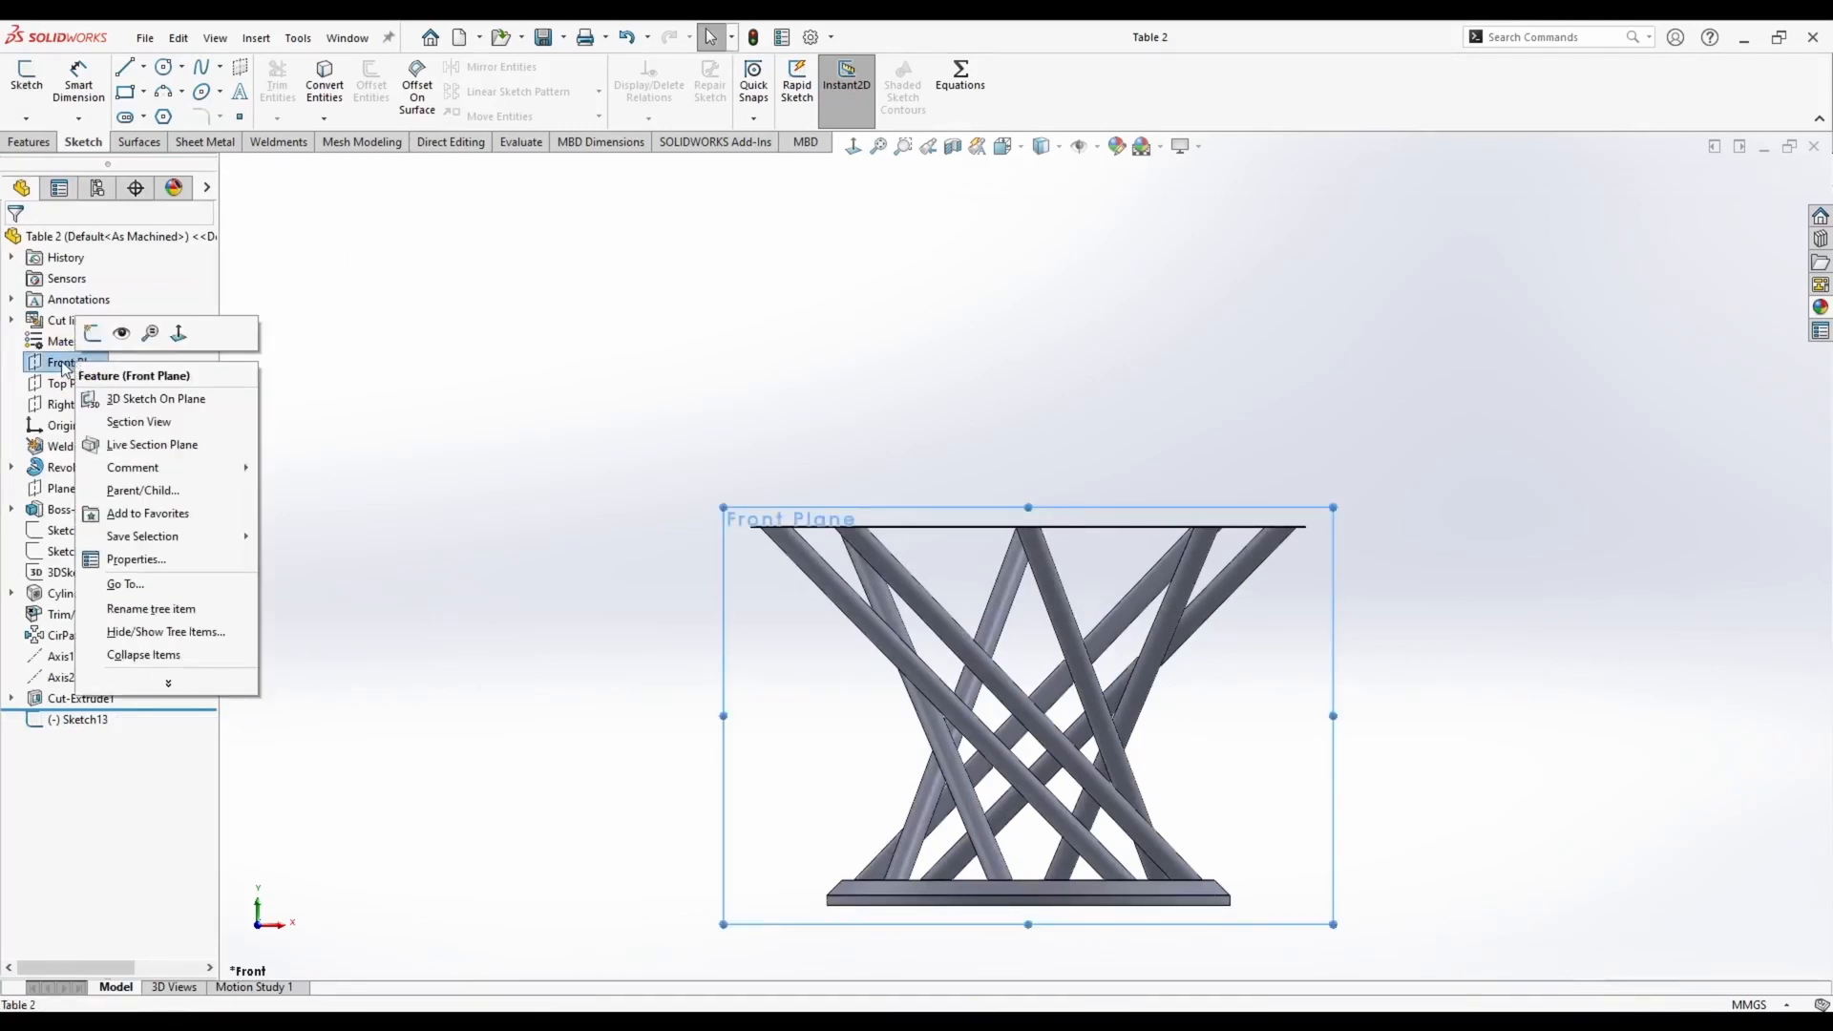
click(92, 333)
click(124, 66)
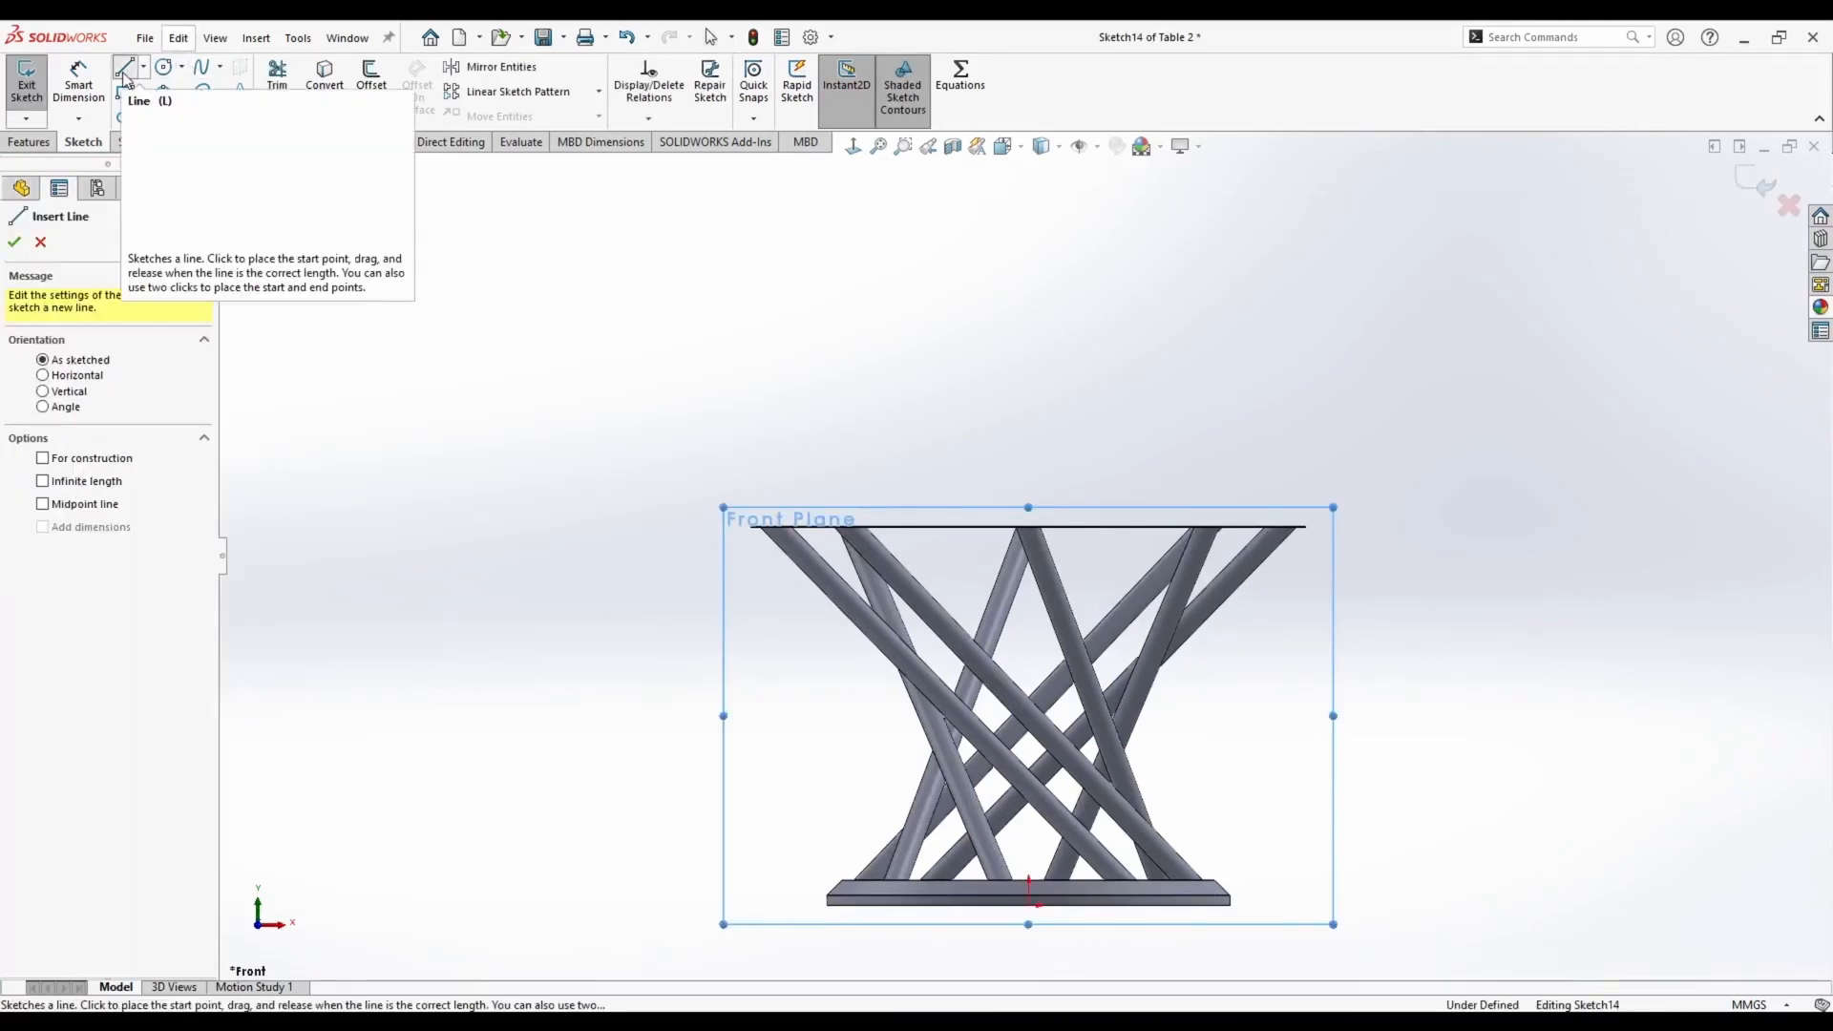
scroll(1040, 491, down, 3)
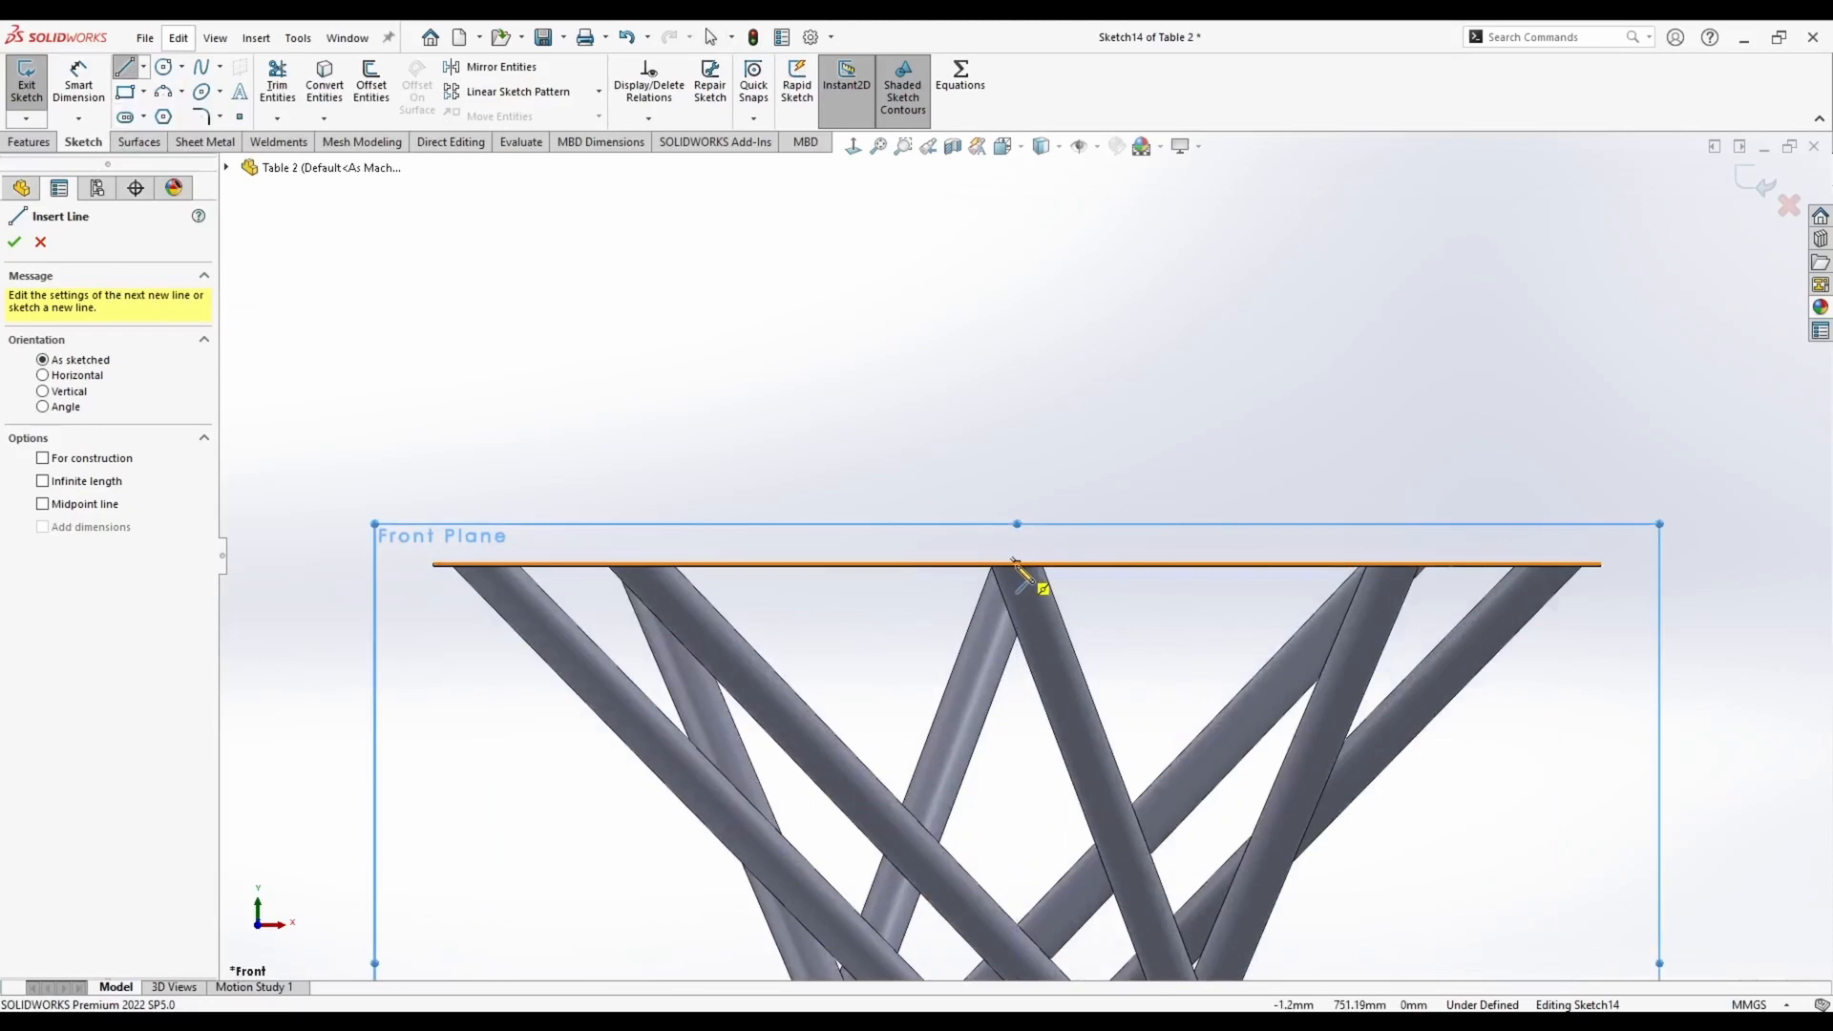
click(1017, 563)
text(50)
key(Return)
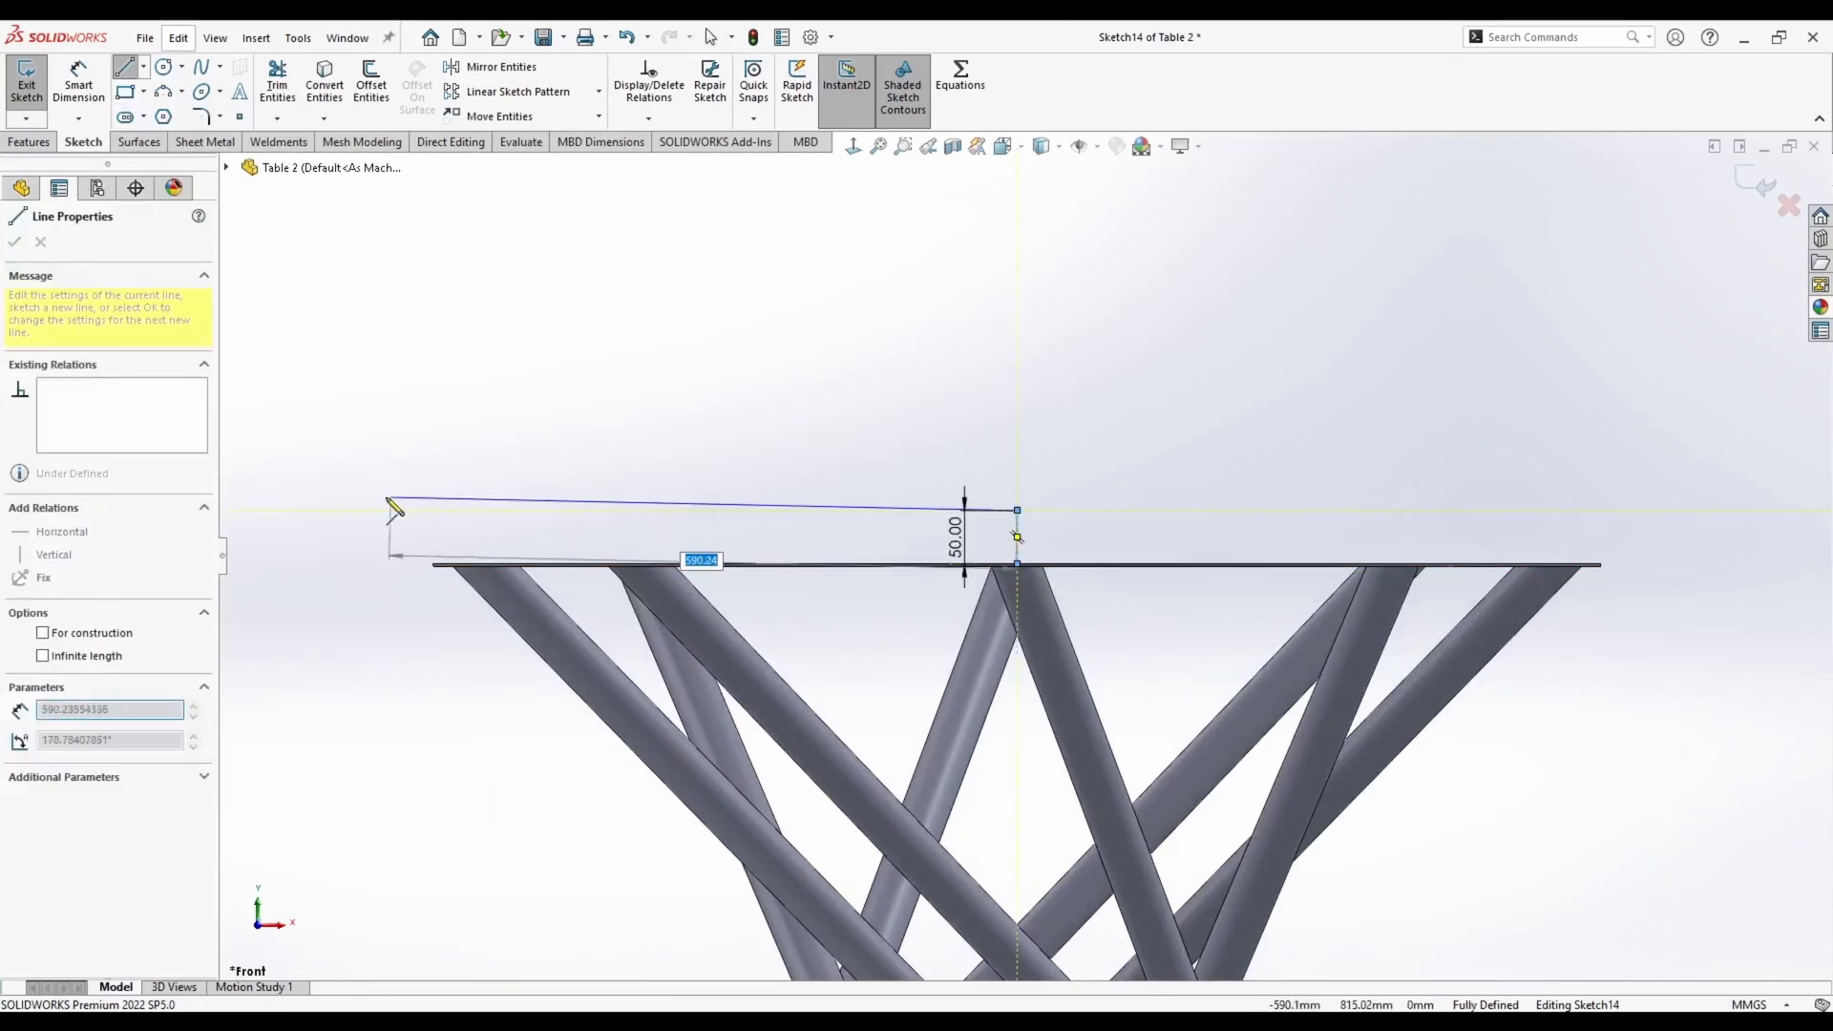
Complete the closed half-profile of the tabletop with a horizontal top line, a 10 mm vertical outer edge, a sloped edge and a bottom line
text(z10)
key(Return)
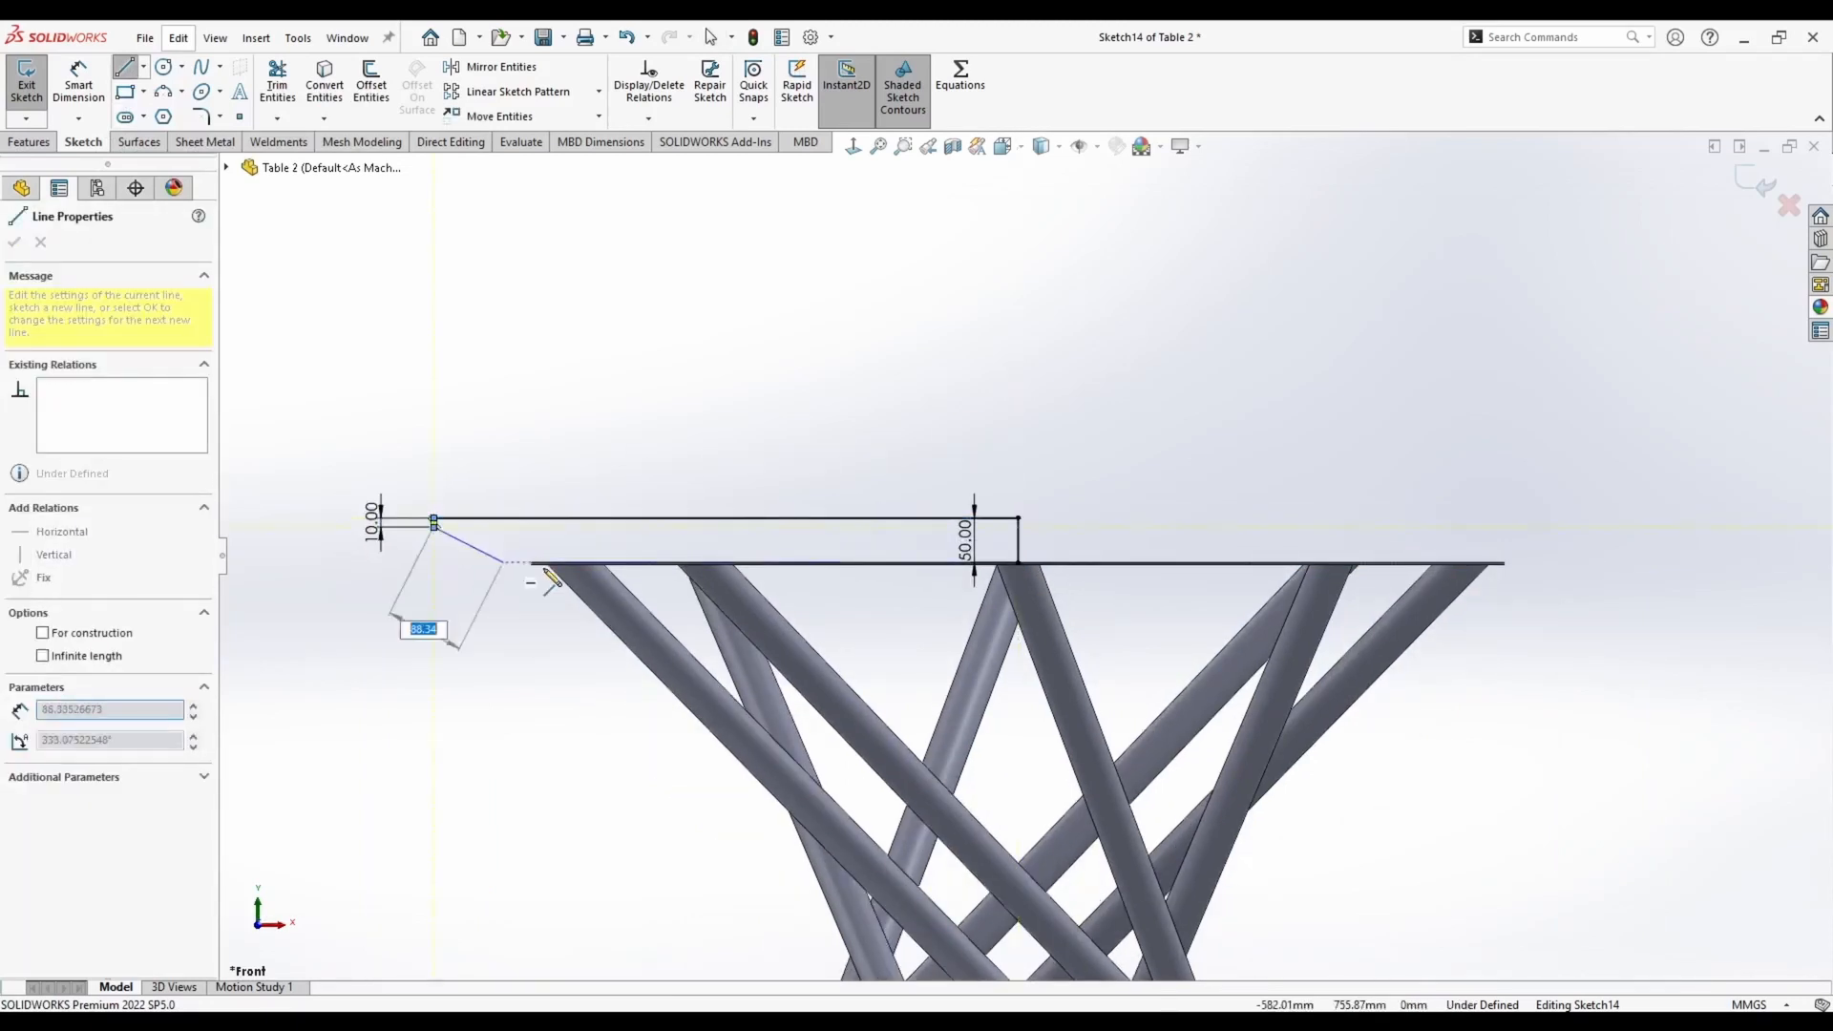
scroll(482, 563, down, 3)
click(1661, 555)
key(Escape)
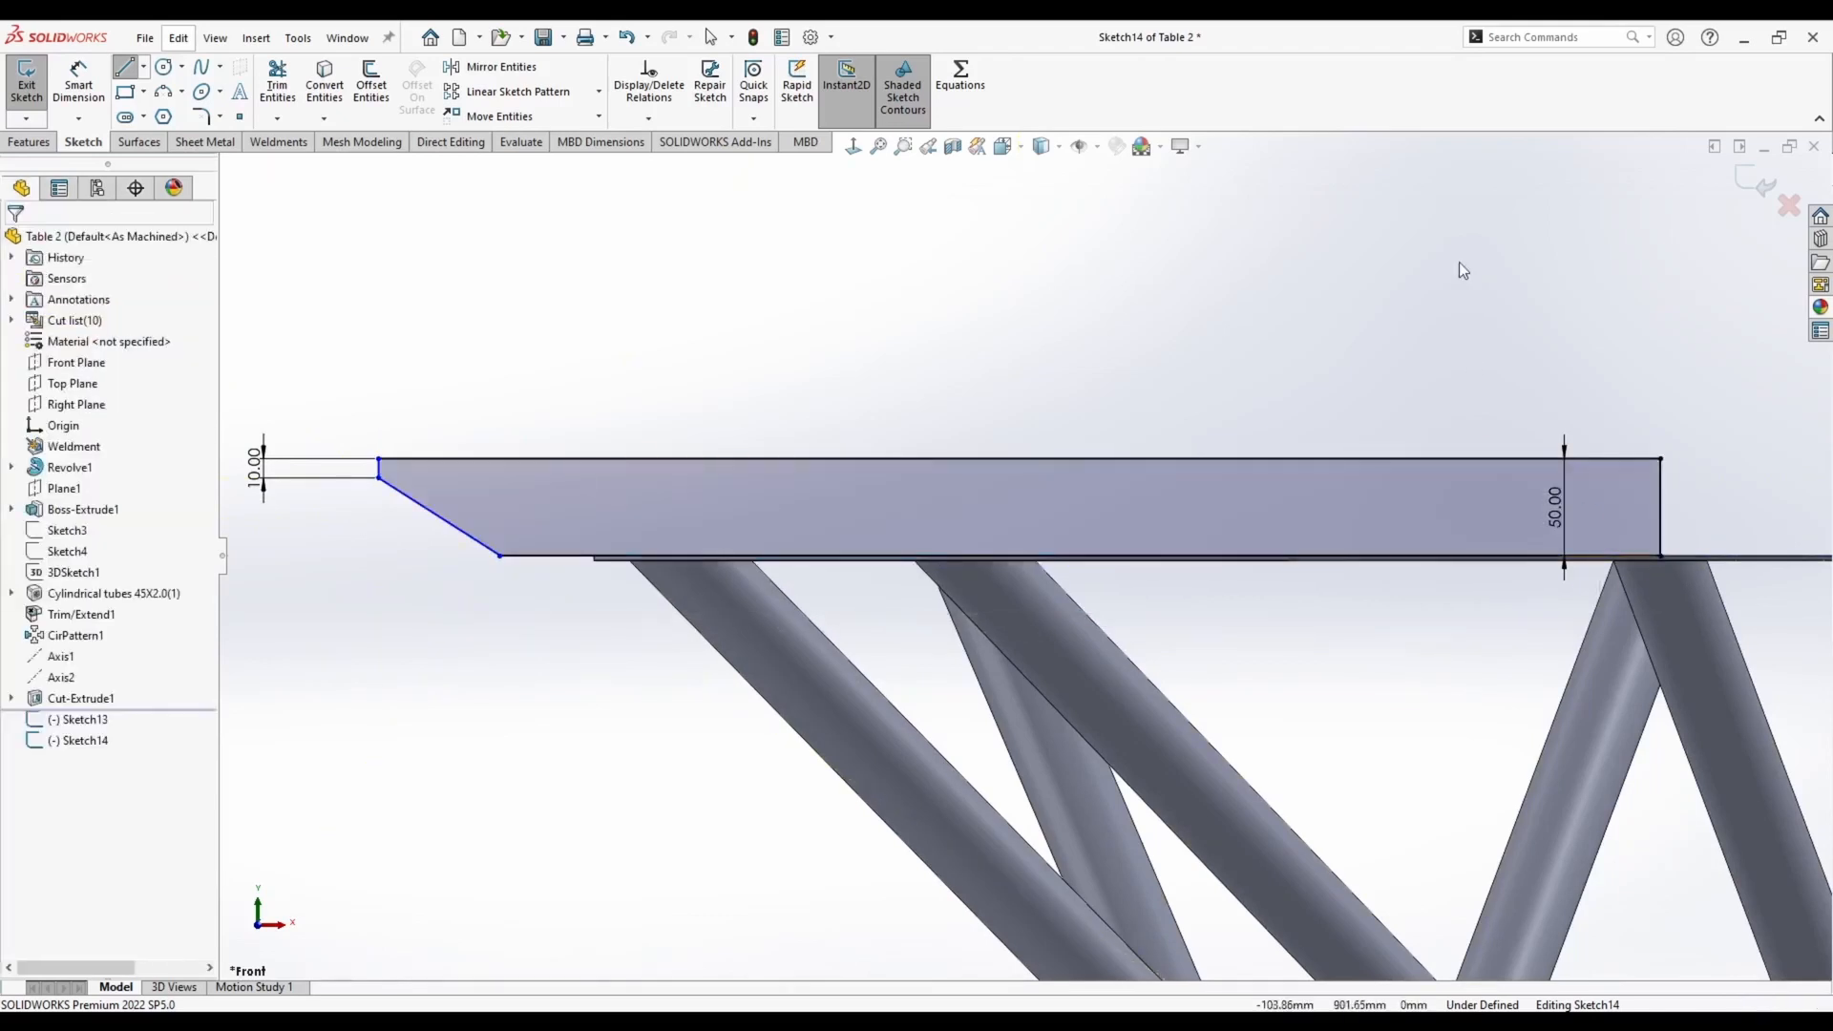
Draw a vertical centerline up from the profile's inner top corner and make it equal in length to the 50 mm line
key(c)
scroll(1445, 360, up, 3)
scroll(1537, 323, down, 2)
click(1149, 652)
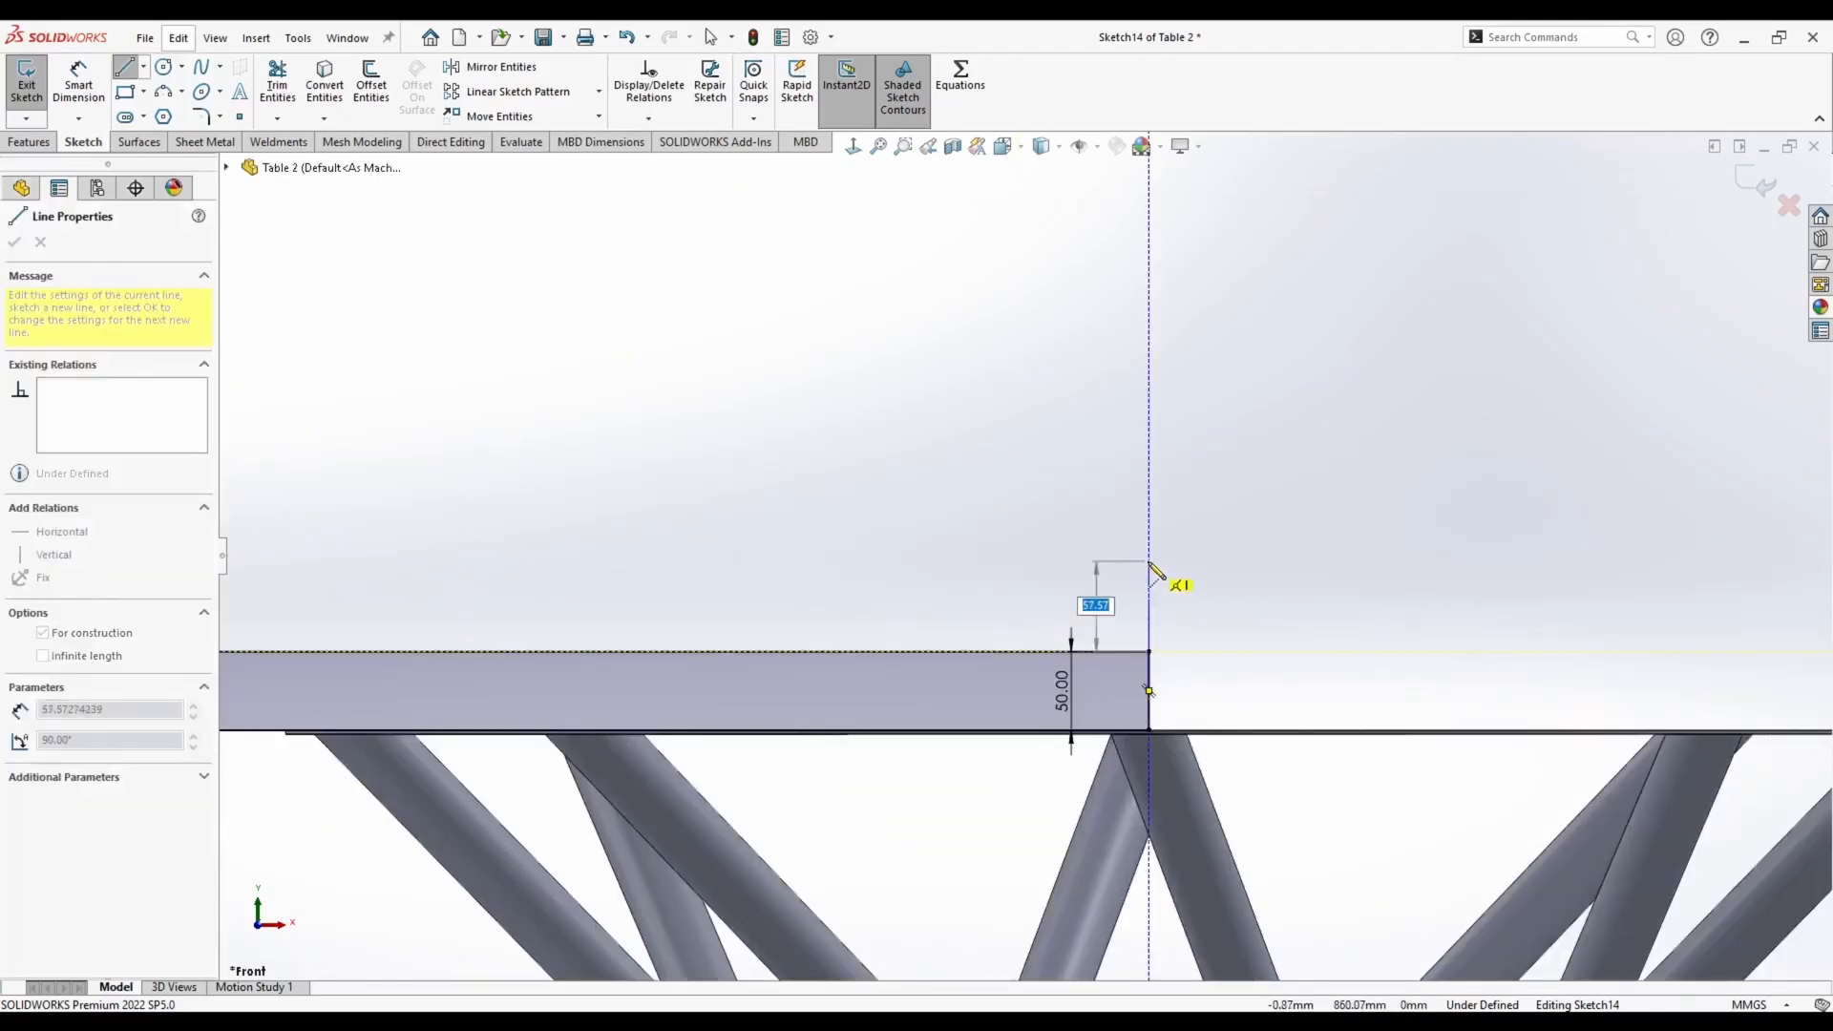
click(1149, 561)
key(Escape)
click(1148, 692)
ctrl+click(1148, 606)
click(1342, 597)
click(925, 425)
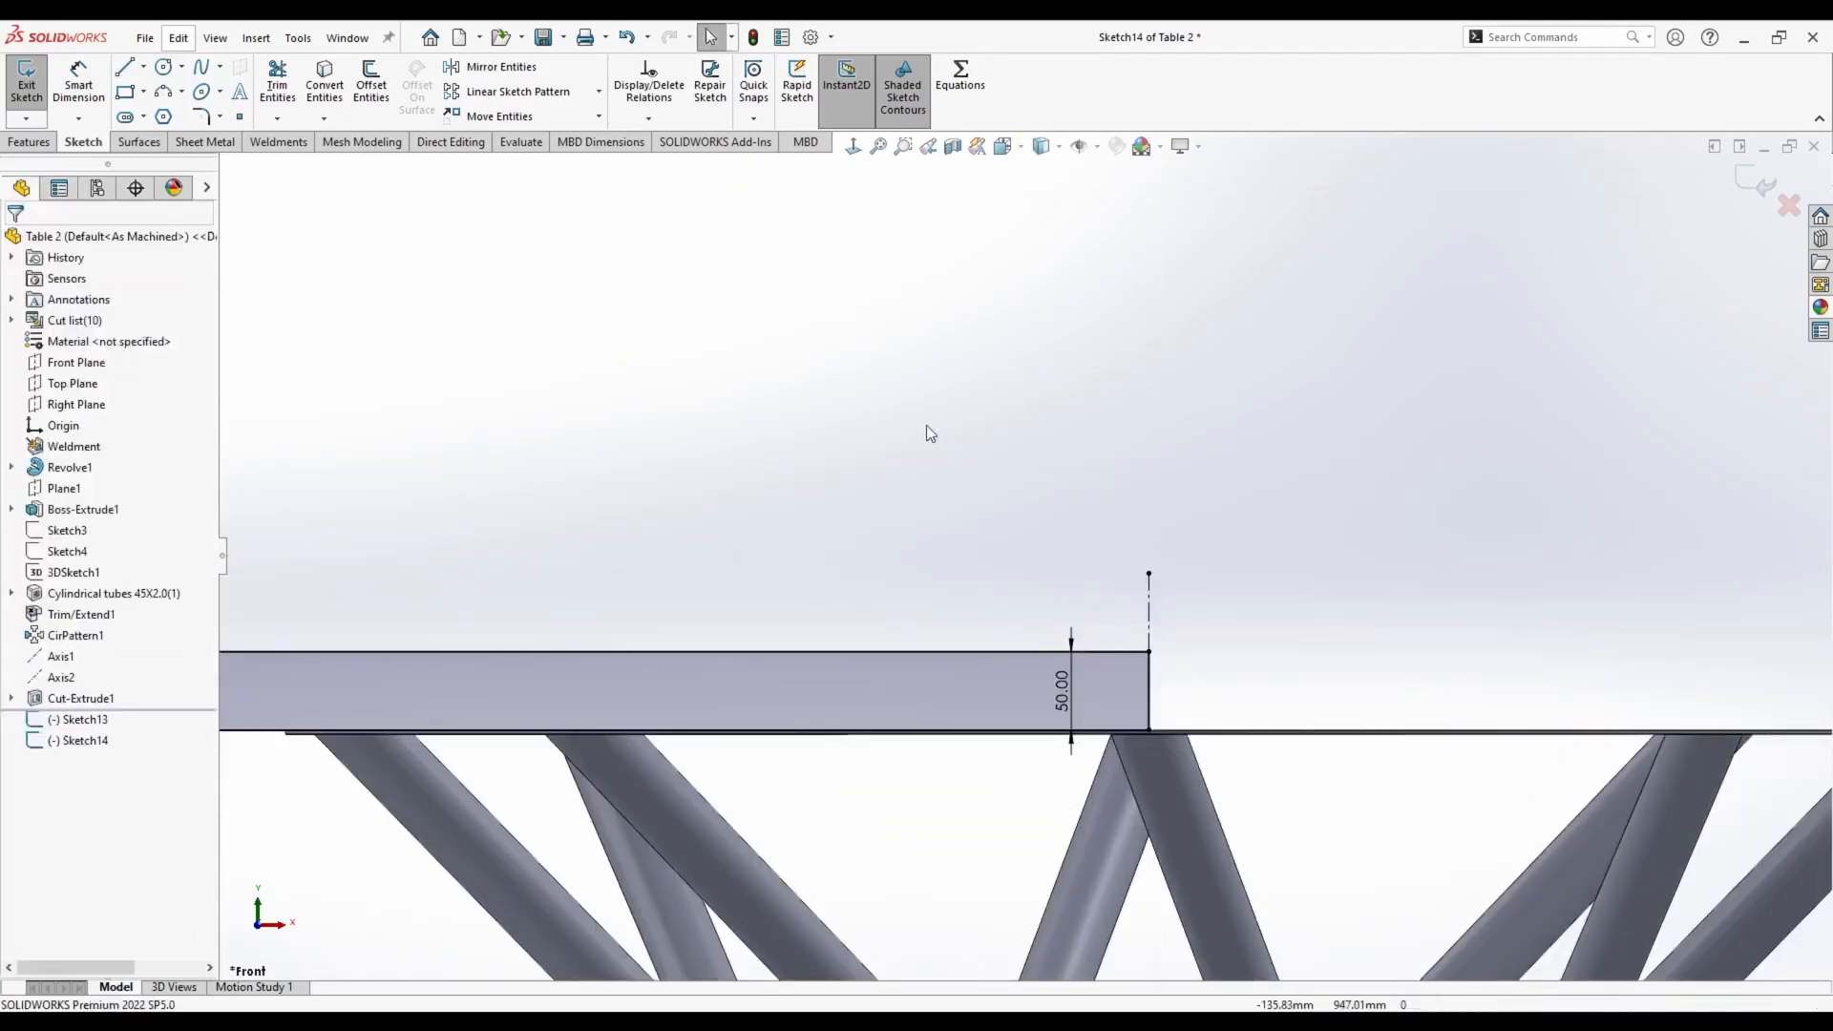
Dimension the angle between the profile's bottom line and sloped outer edge as 30°
scroll(759, 594, up, 3)
scroll(699, 632, down, 3)
scroll(695, 628, down, 2)
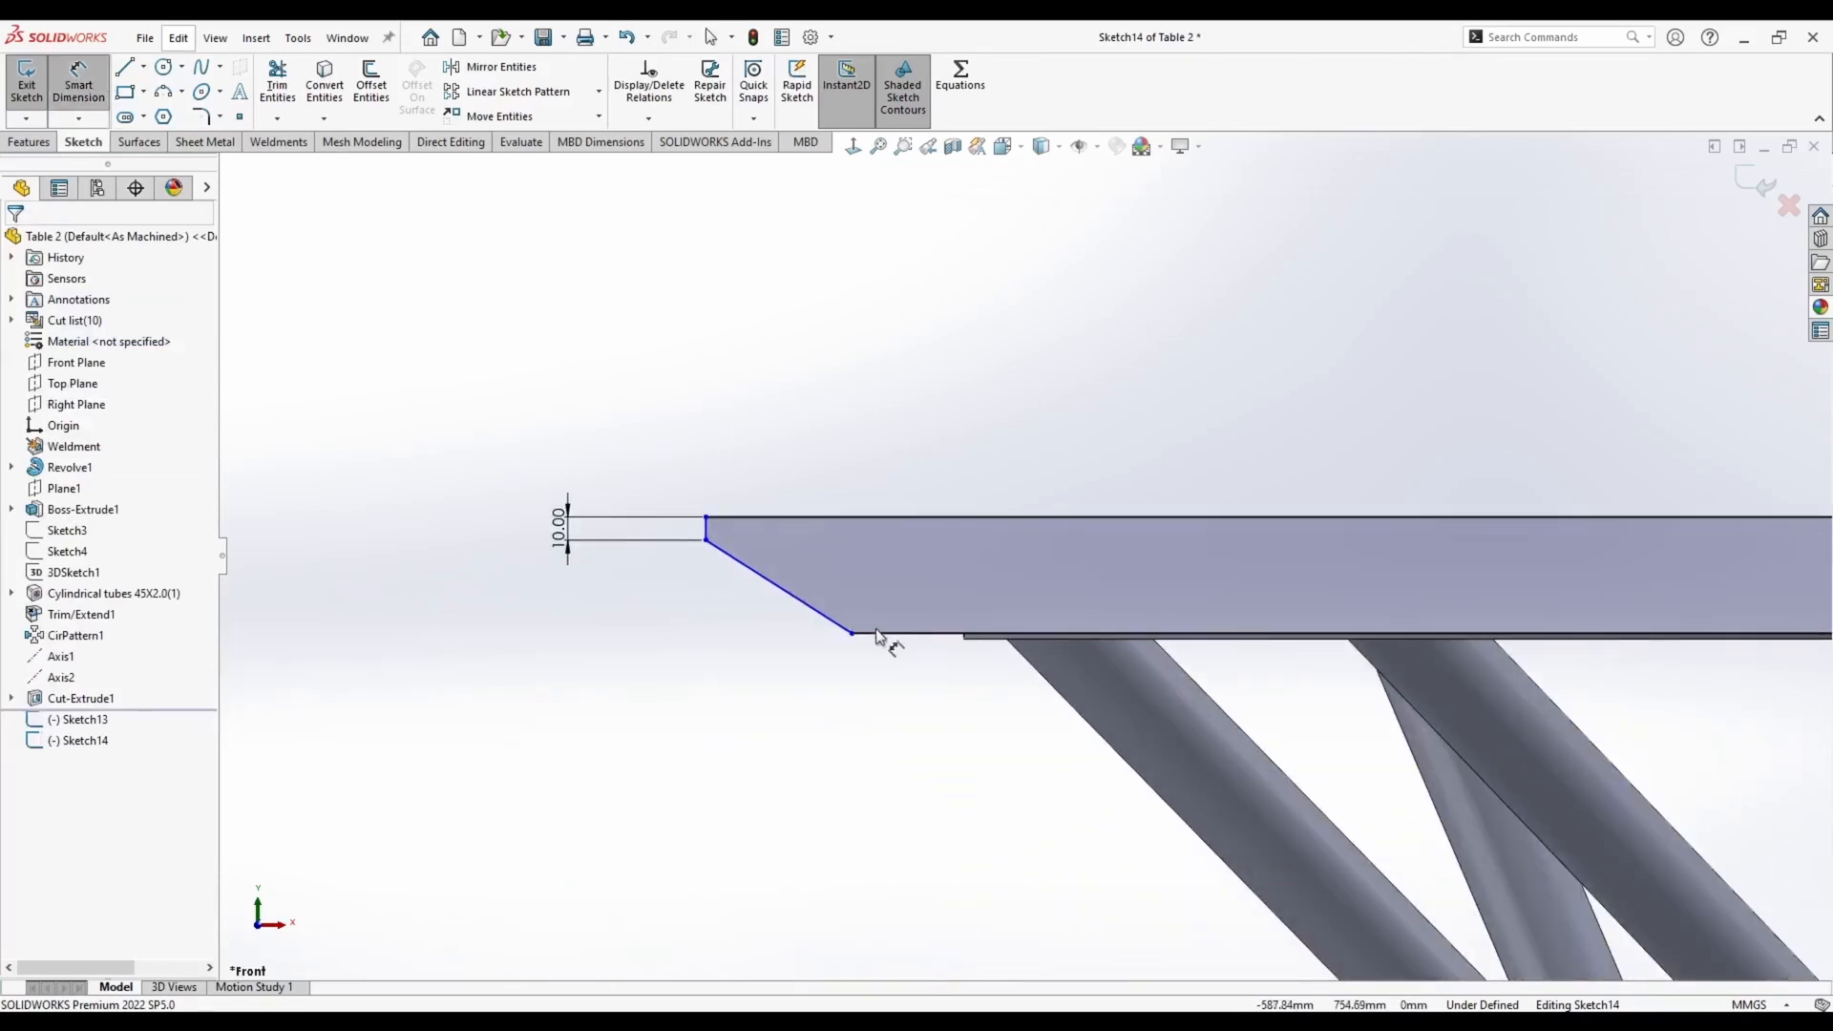
click(875, 632)
click(794, 597)
click(700, 607)
text(30)
key(Return)
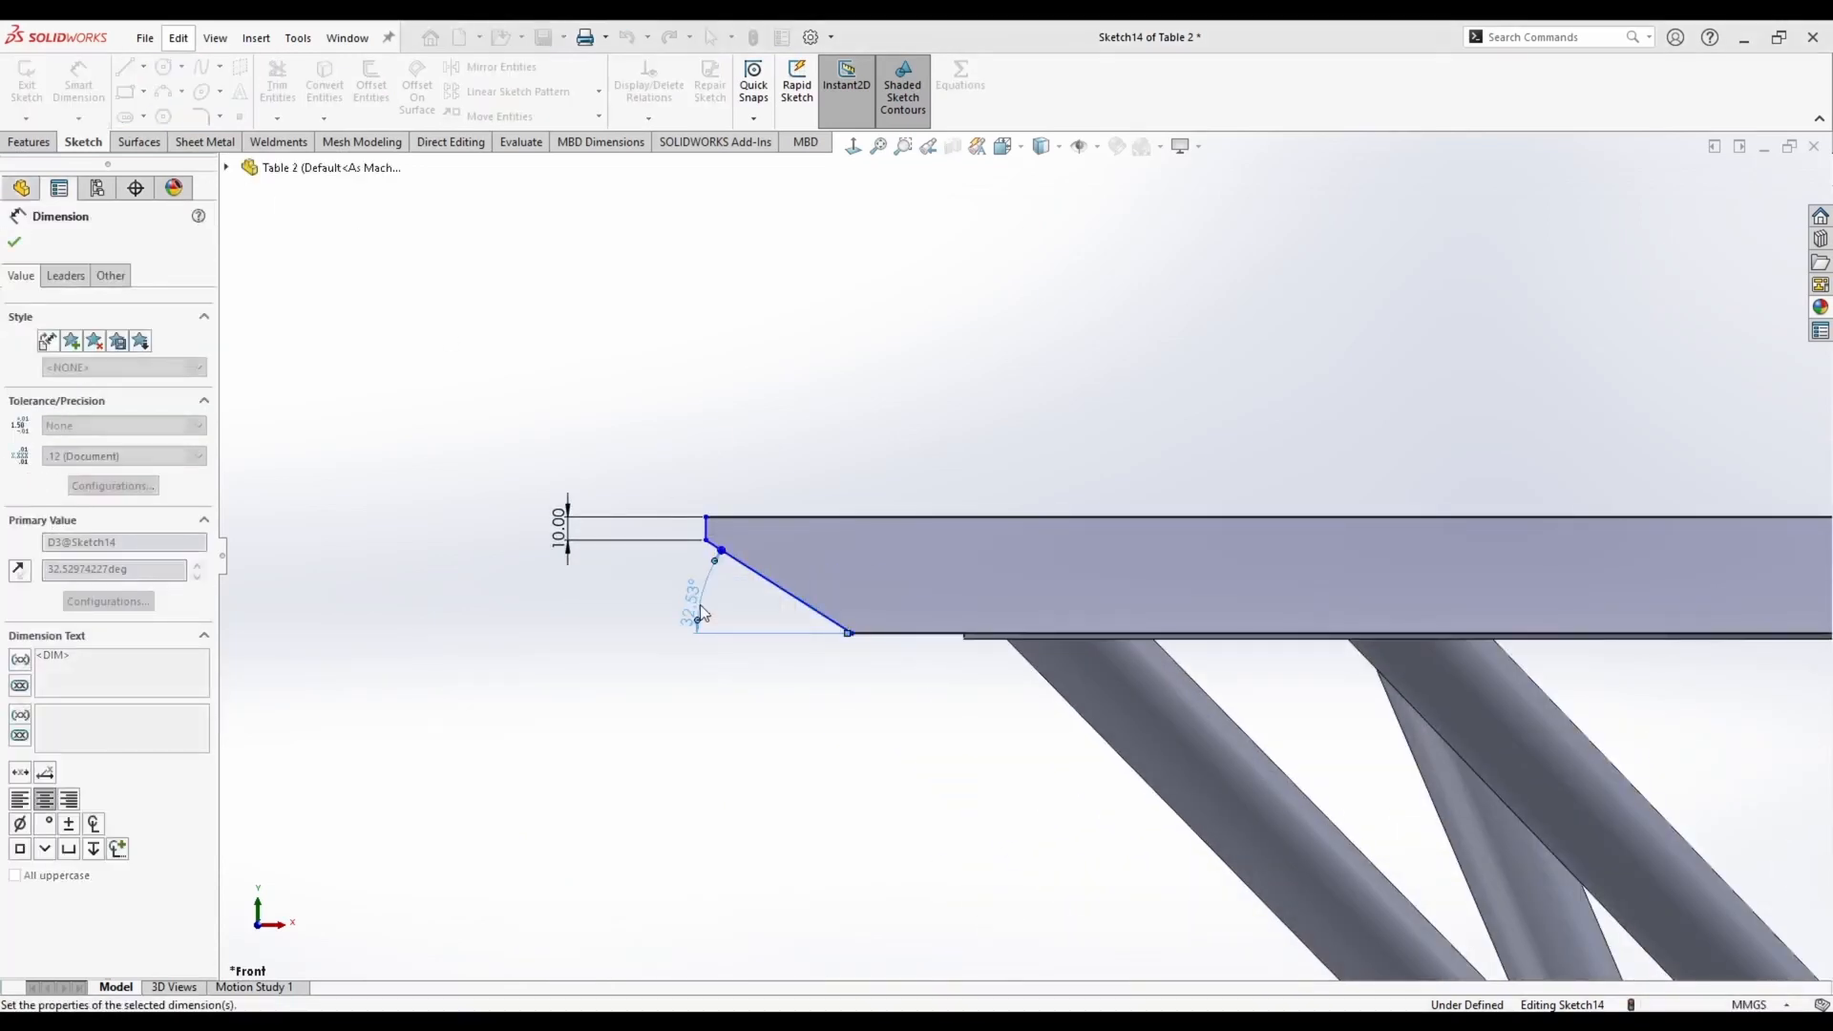
Dimension the tabletop's full diameter from the outer edge across the centerline as 1400 mm
click(706, 528)
scroll(1026, 557, up, 5)
scroll(1403, 538, down, 4)
click(1635, 477)
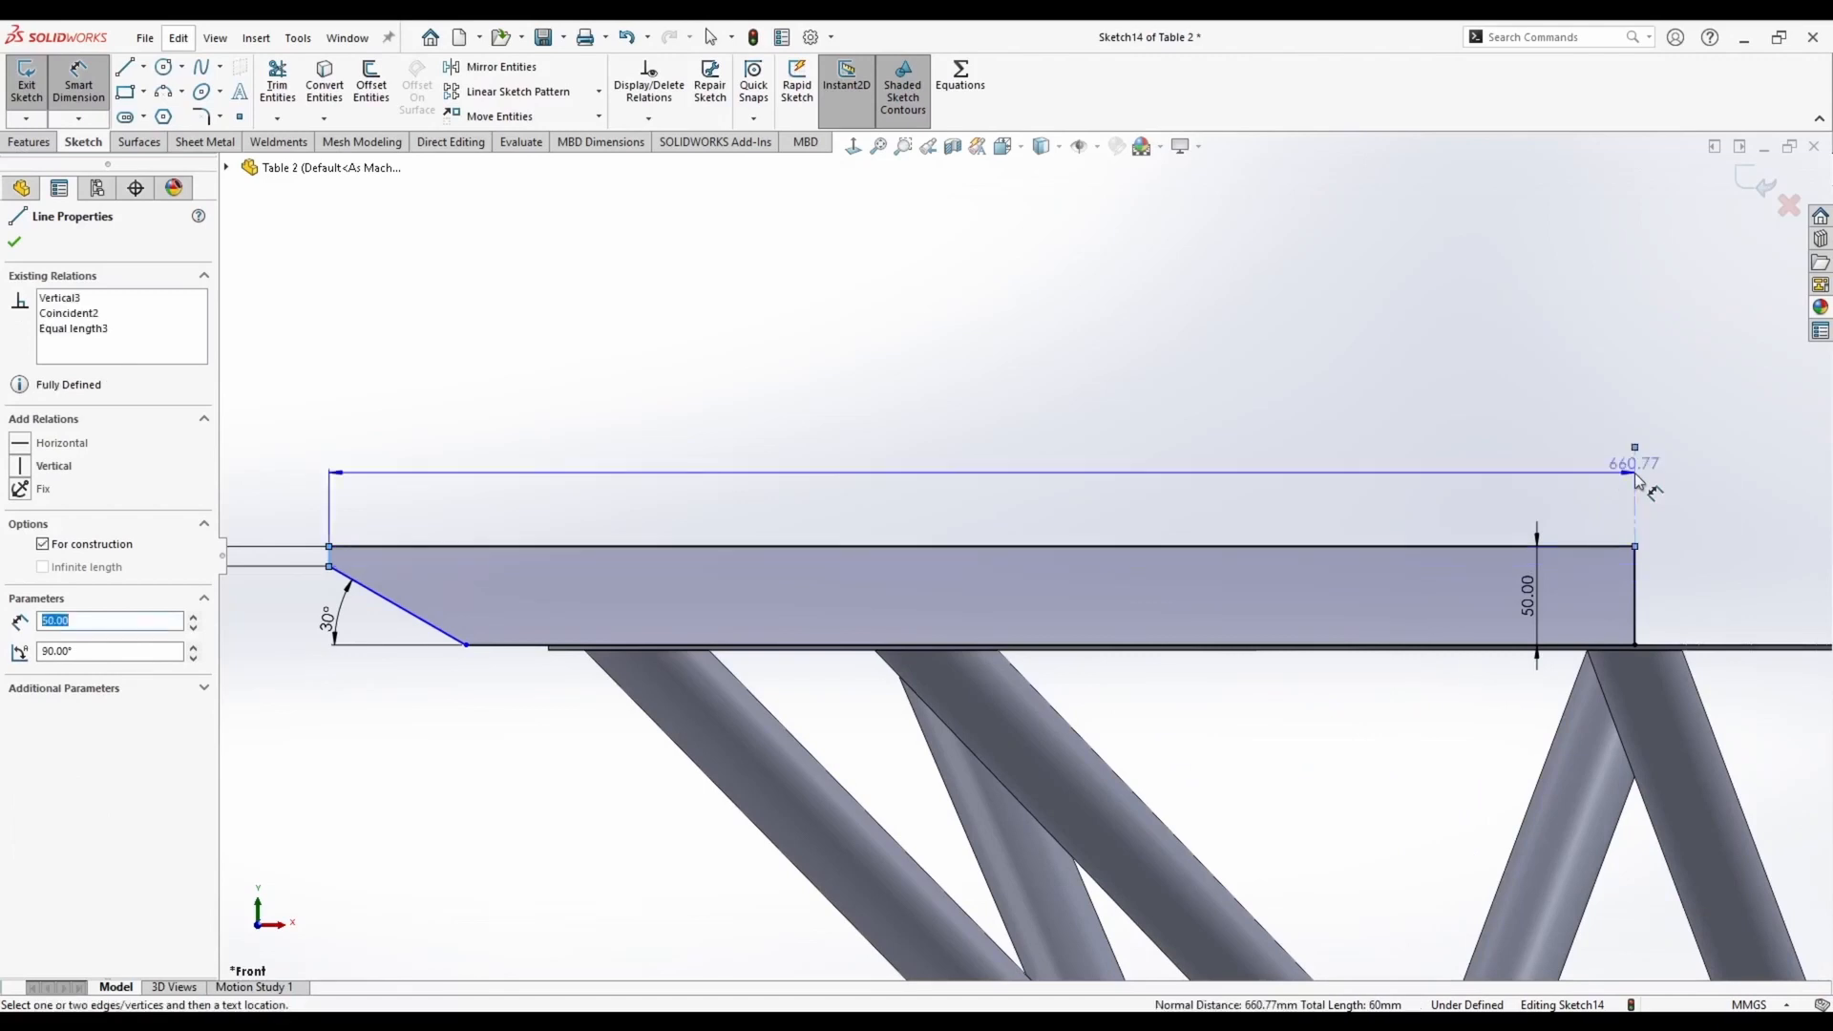
scroll(1634, 480, up, 4)
scroll(1551, 476, up, 2)
scroll(1546, 471, down, 1)
click(1327, 477)
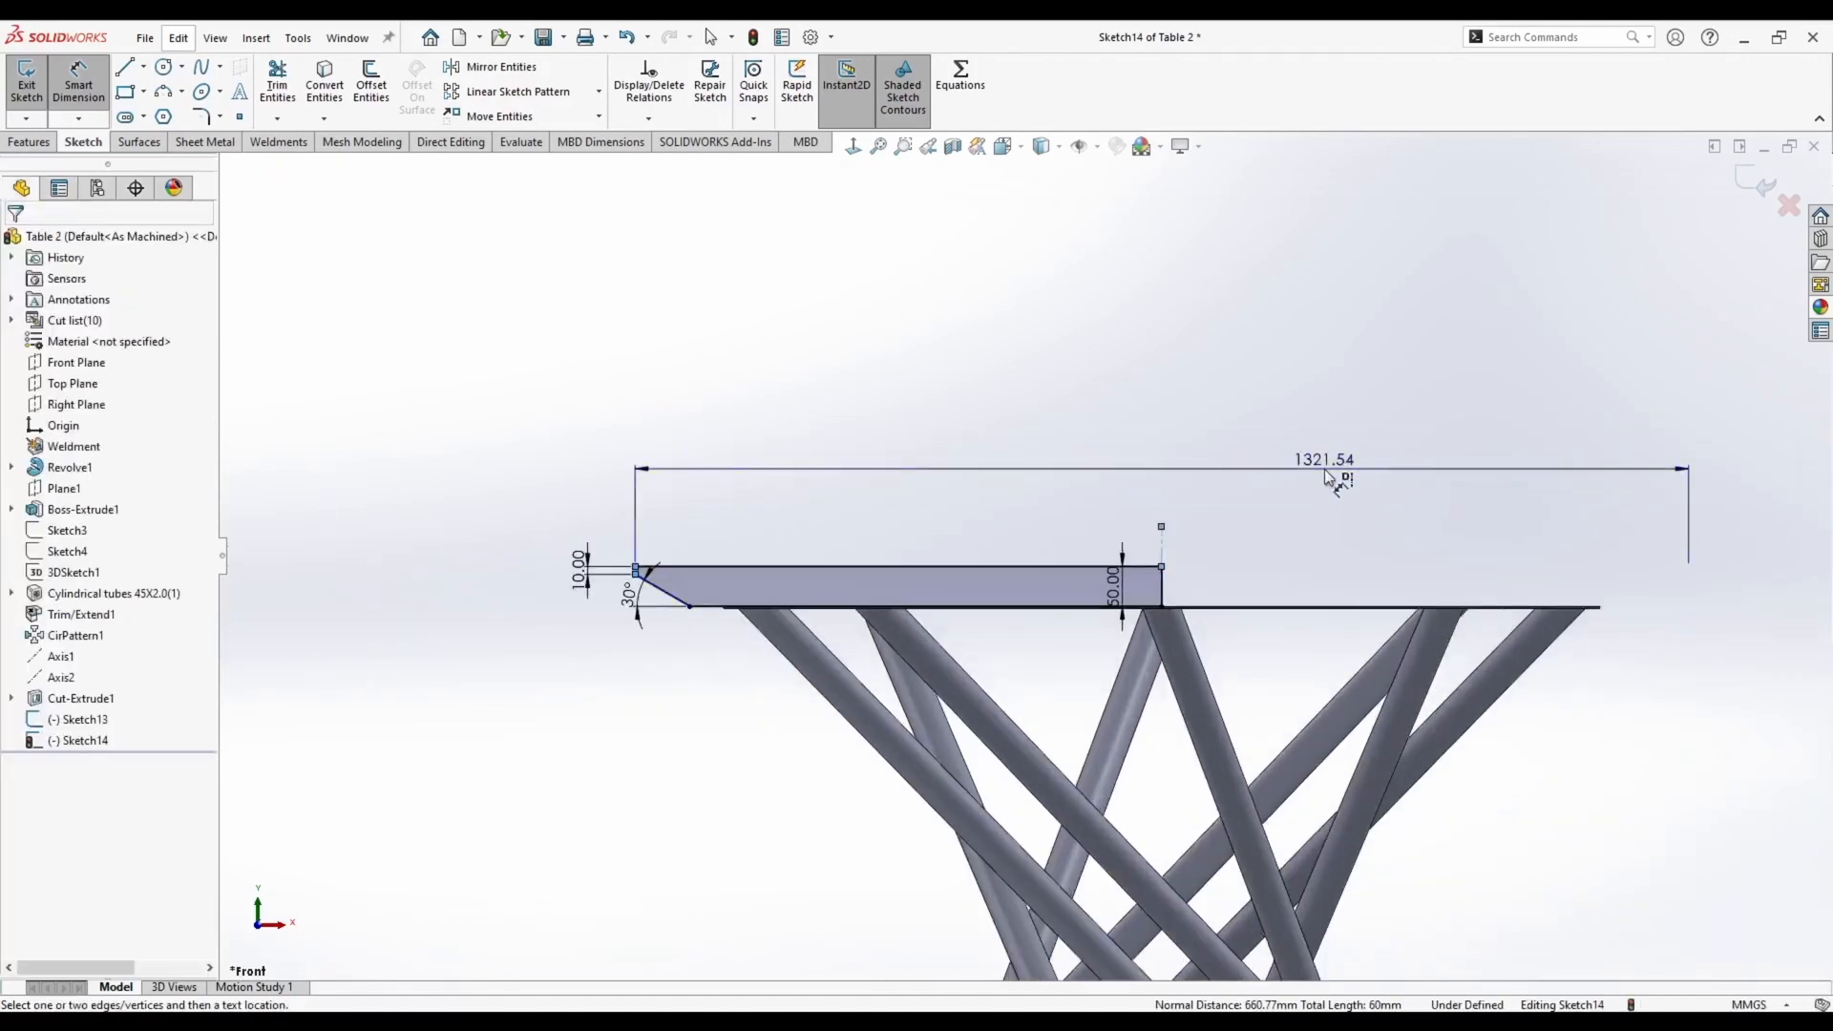
text(140)
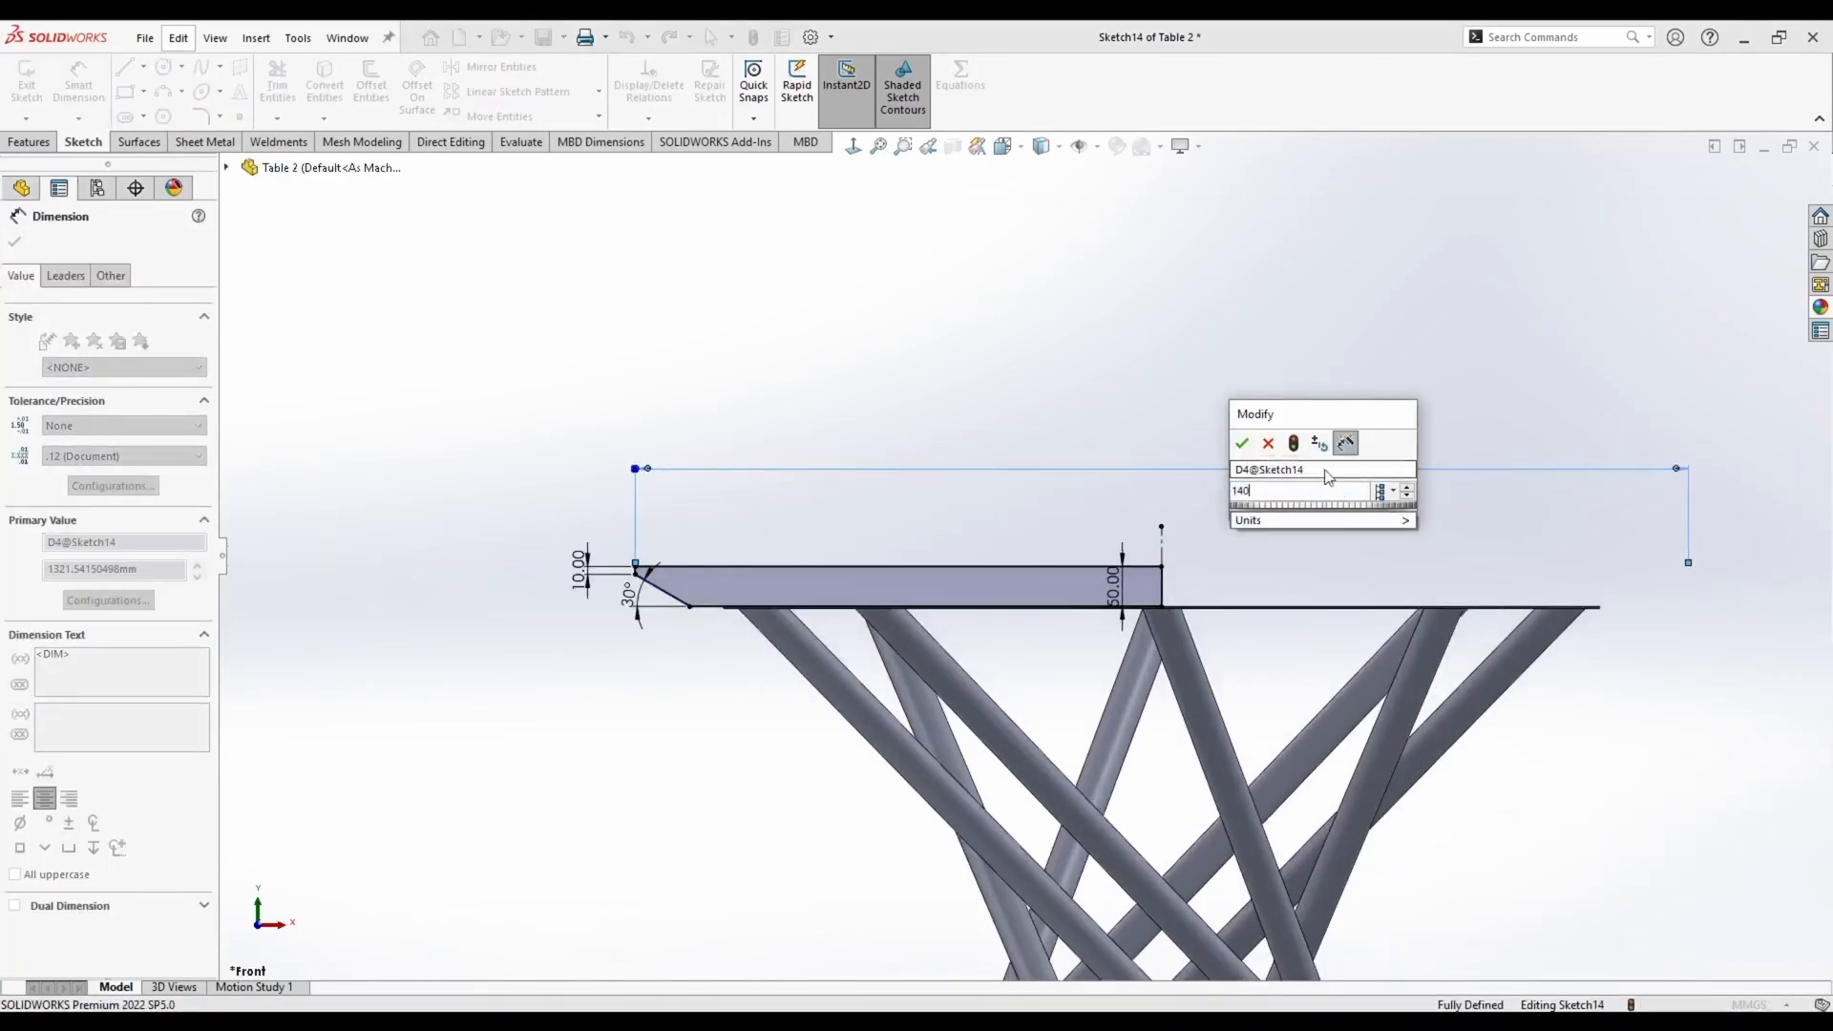
text(0)
key(Return)
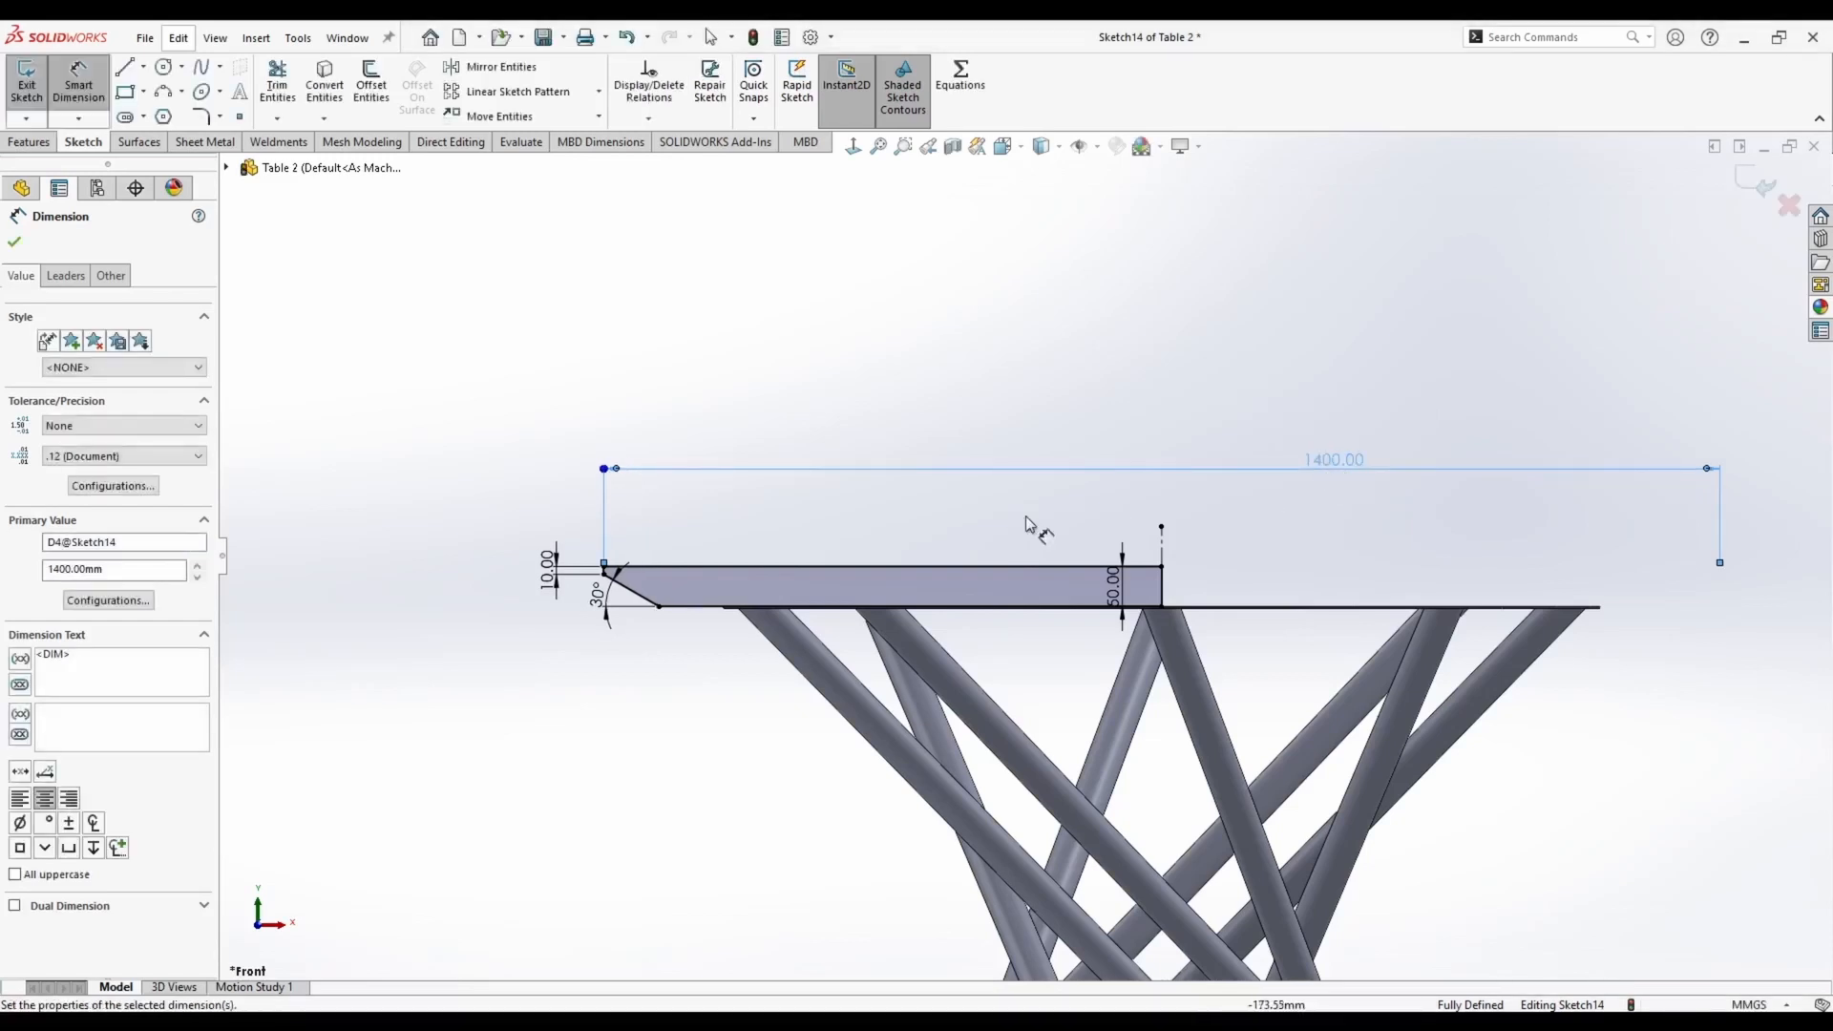
Revolve the tabletop profile 360° about the centerline as a separate, unmerged body
click(21, 142)
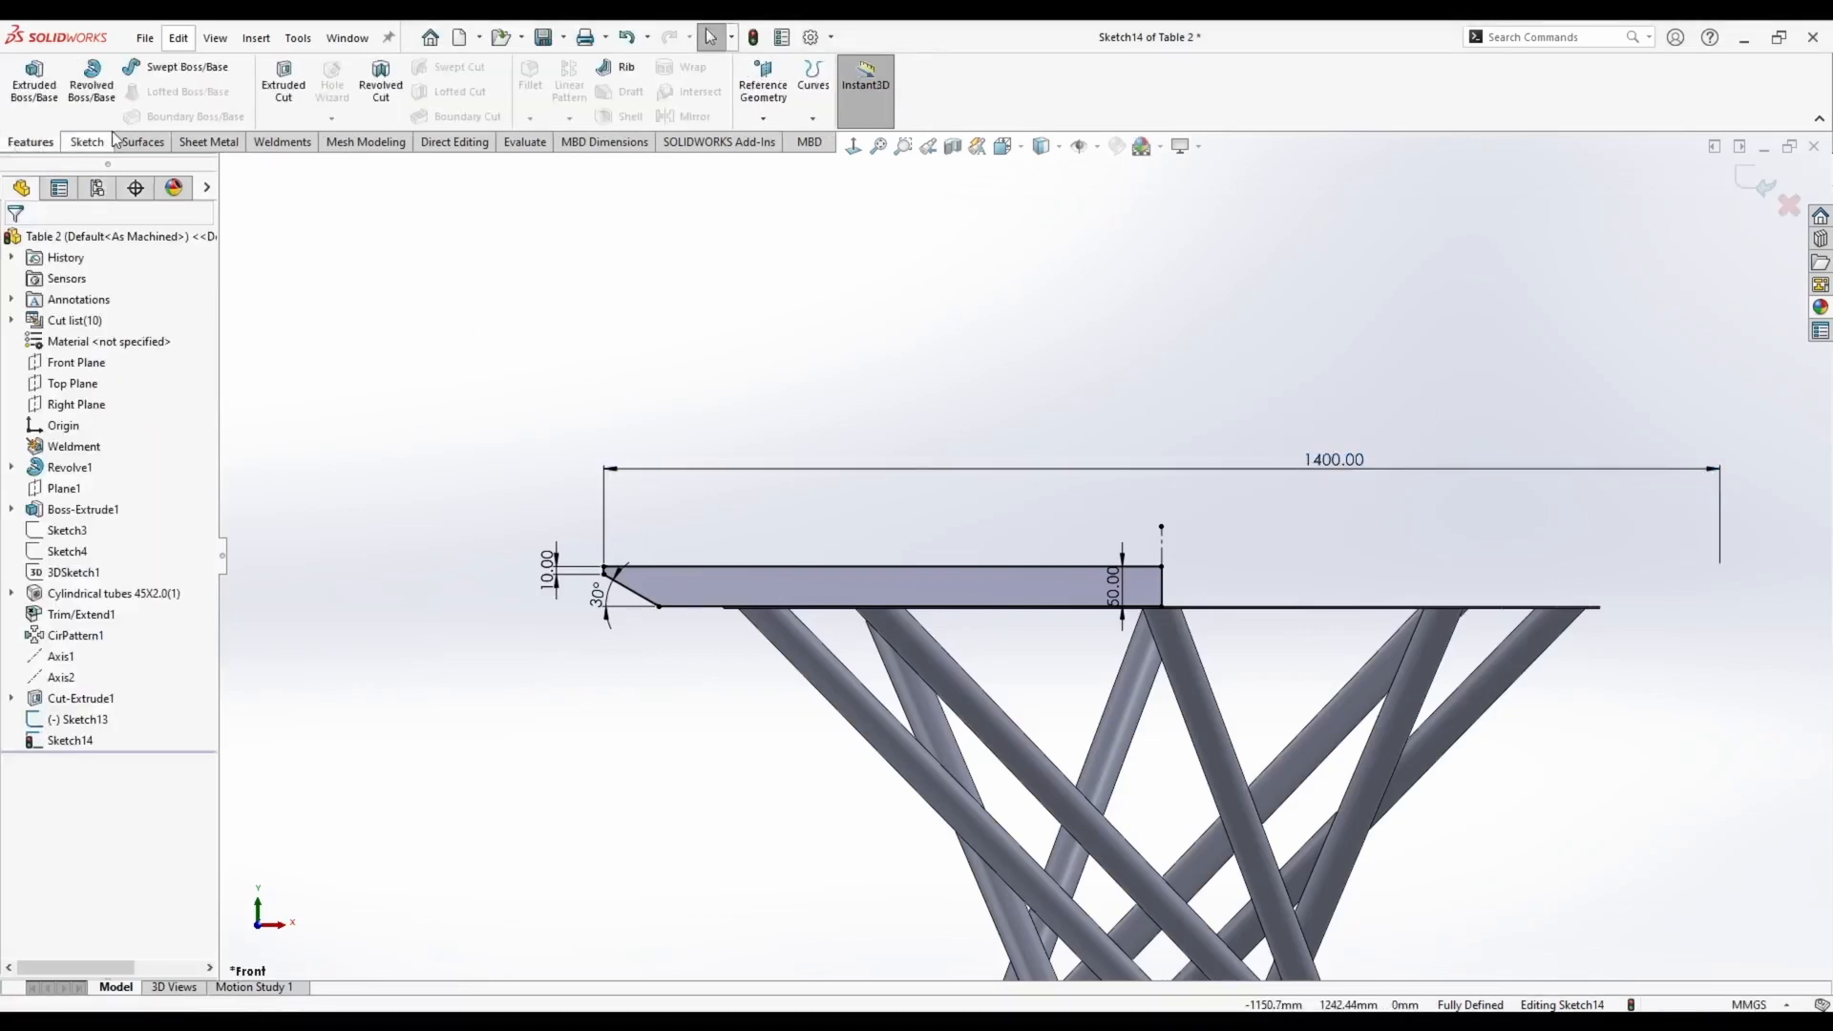
click(92, 84)
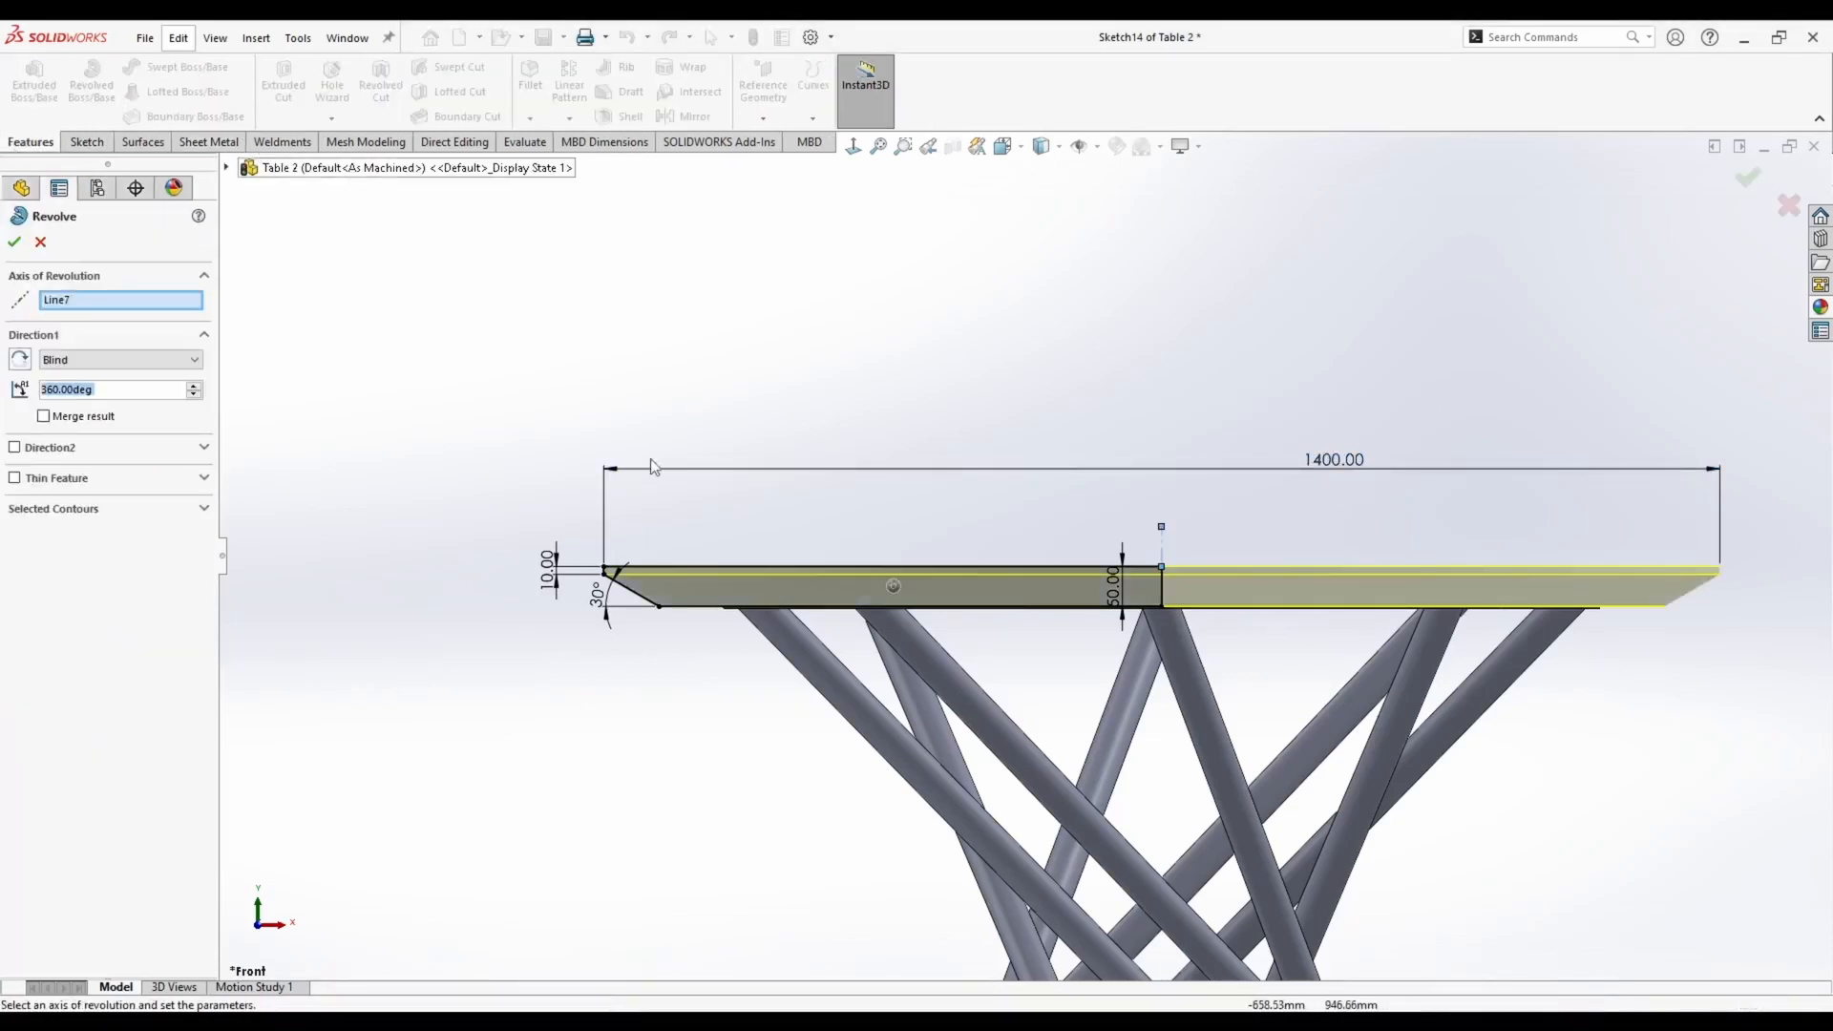
click(14, 242)
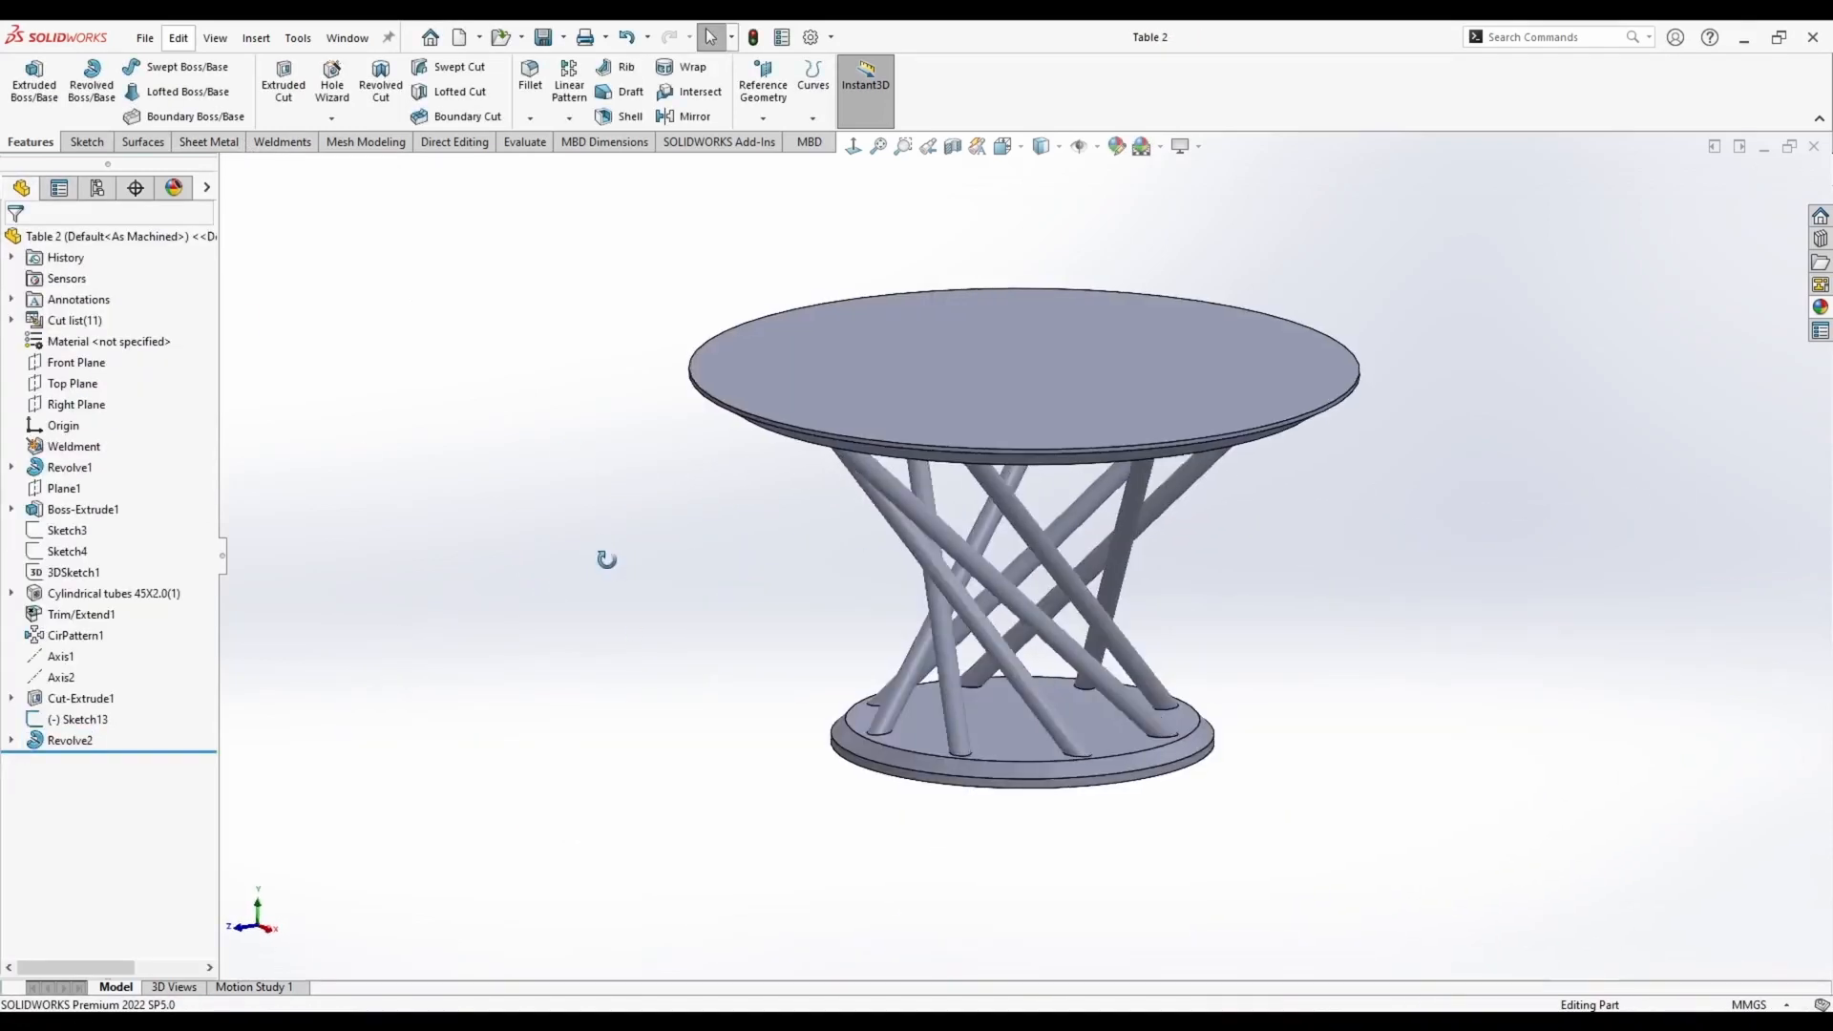
Hide the tabletop and apply a dark grey color, RGB 64, 64, 64, to the base, leg and ring bodies
middle_drag(606, 559, 605, 527)
key(Tab)
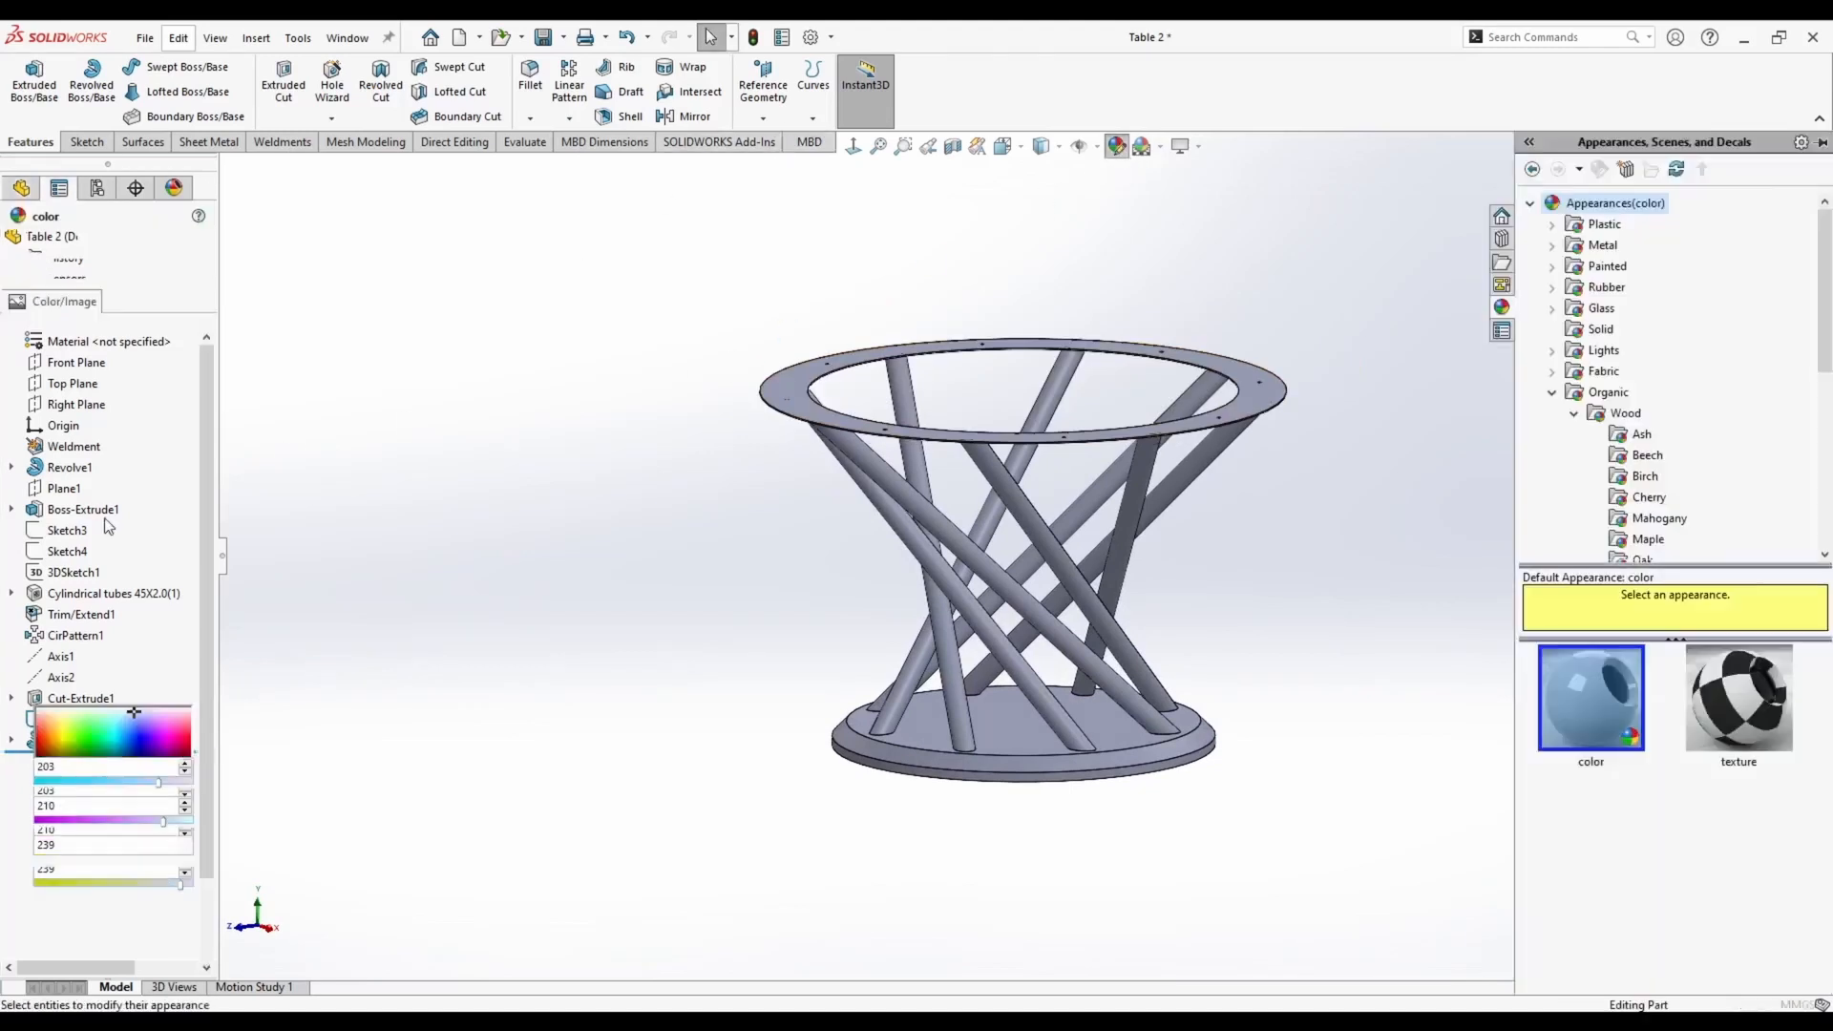
click(150, 648)
right_click(84, 372)
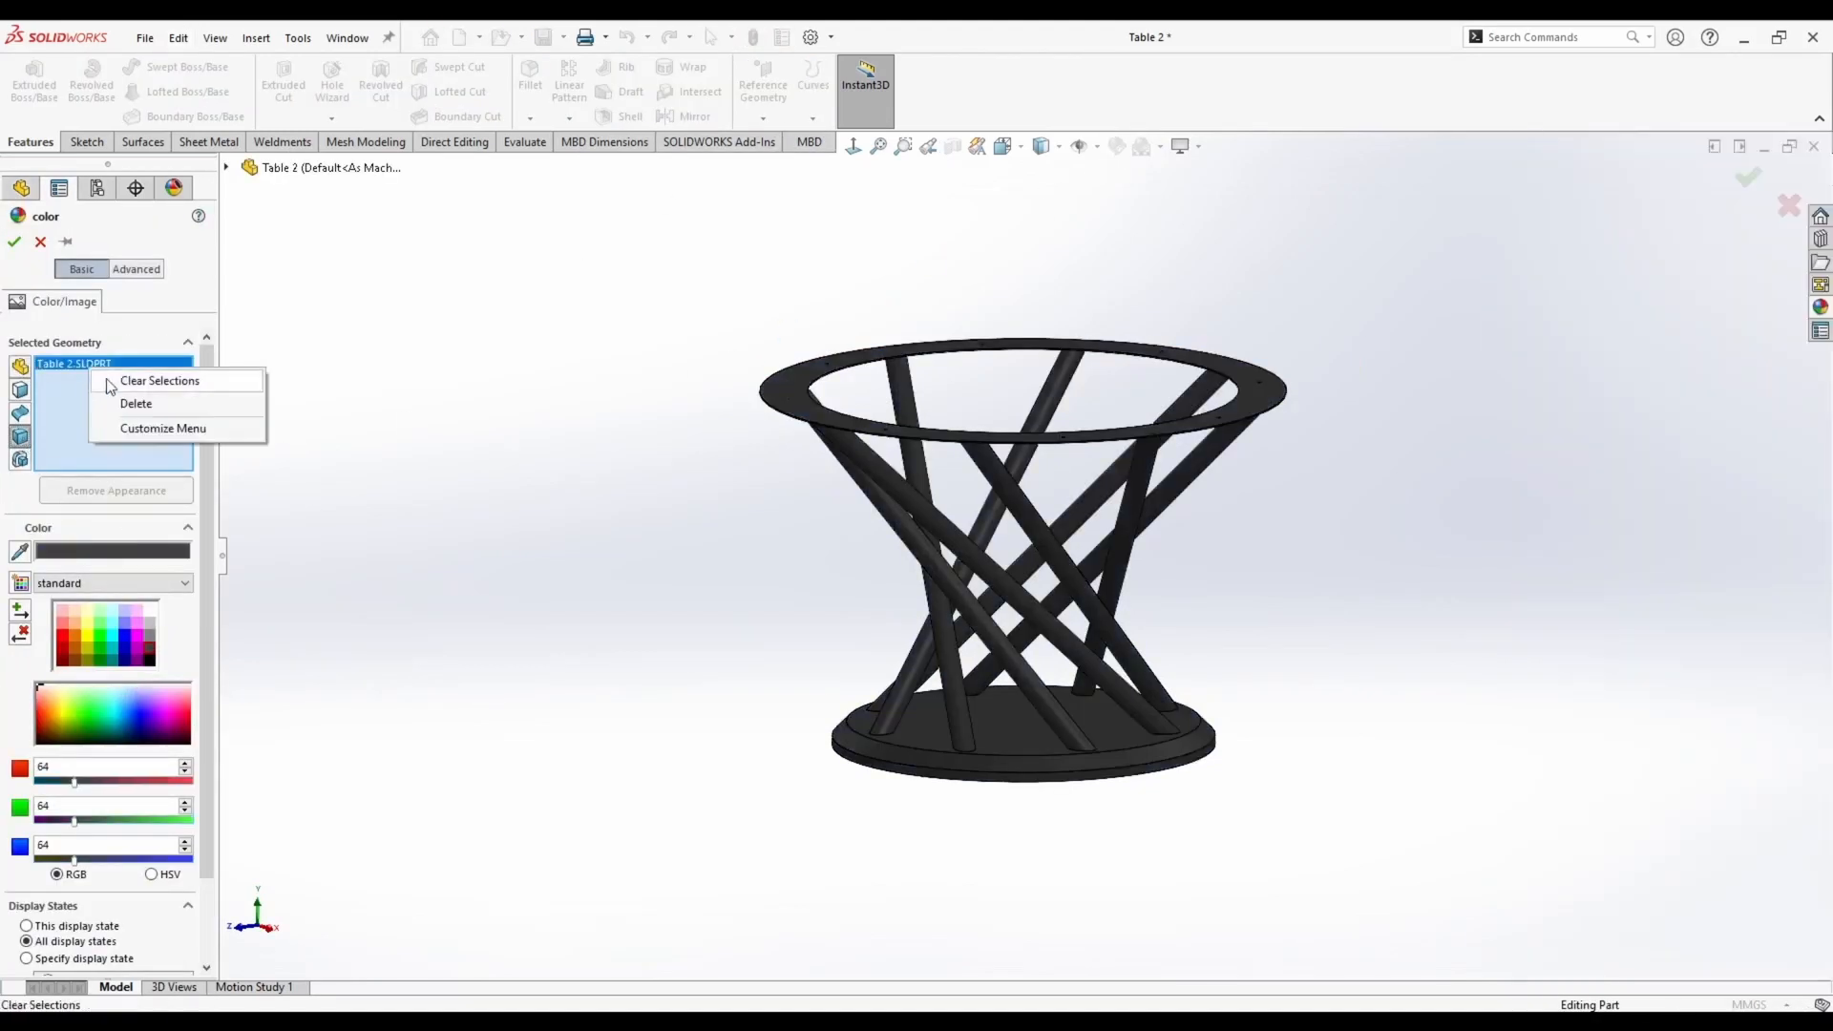
click(124, 378)
drag(1323, 816, 1387, 859)
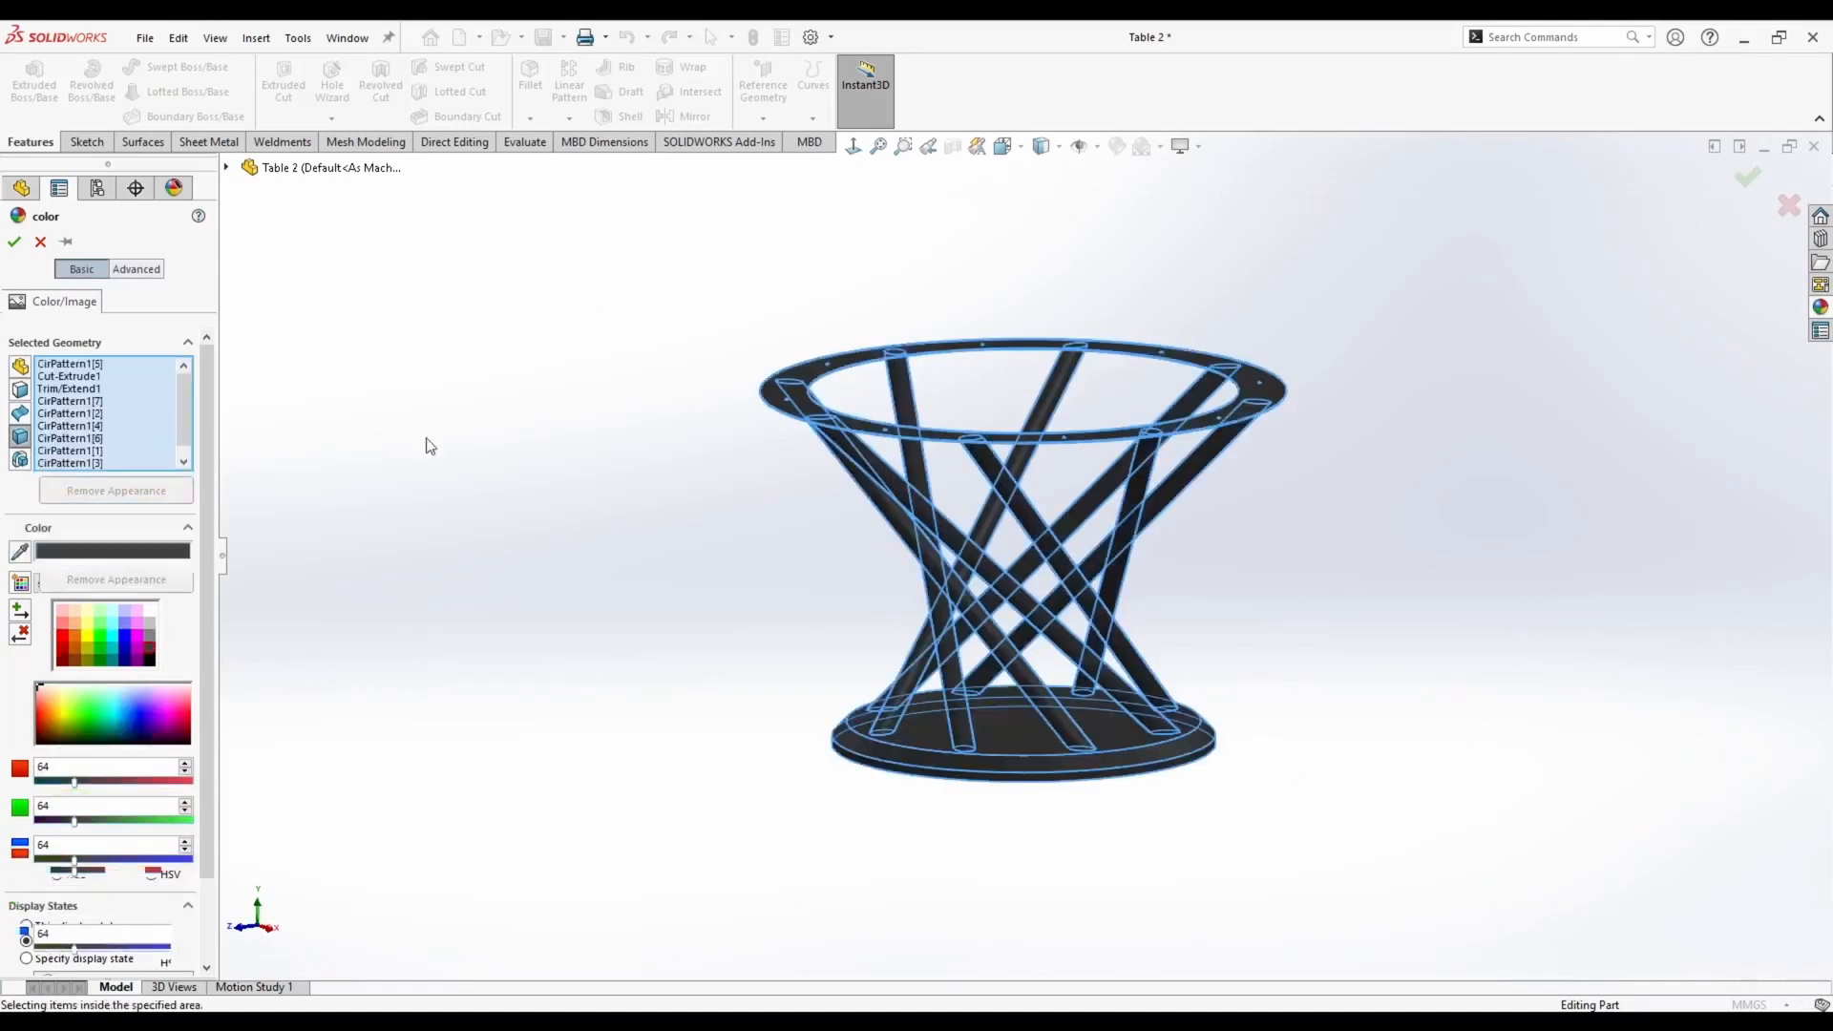
click(14, 241)
Show the tabletop again and apply the polished walnut 2d wood appearance to its body
key(shift+Tab)
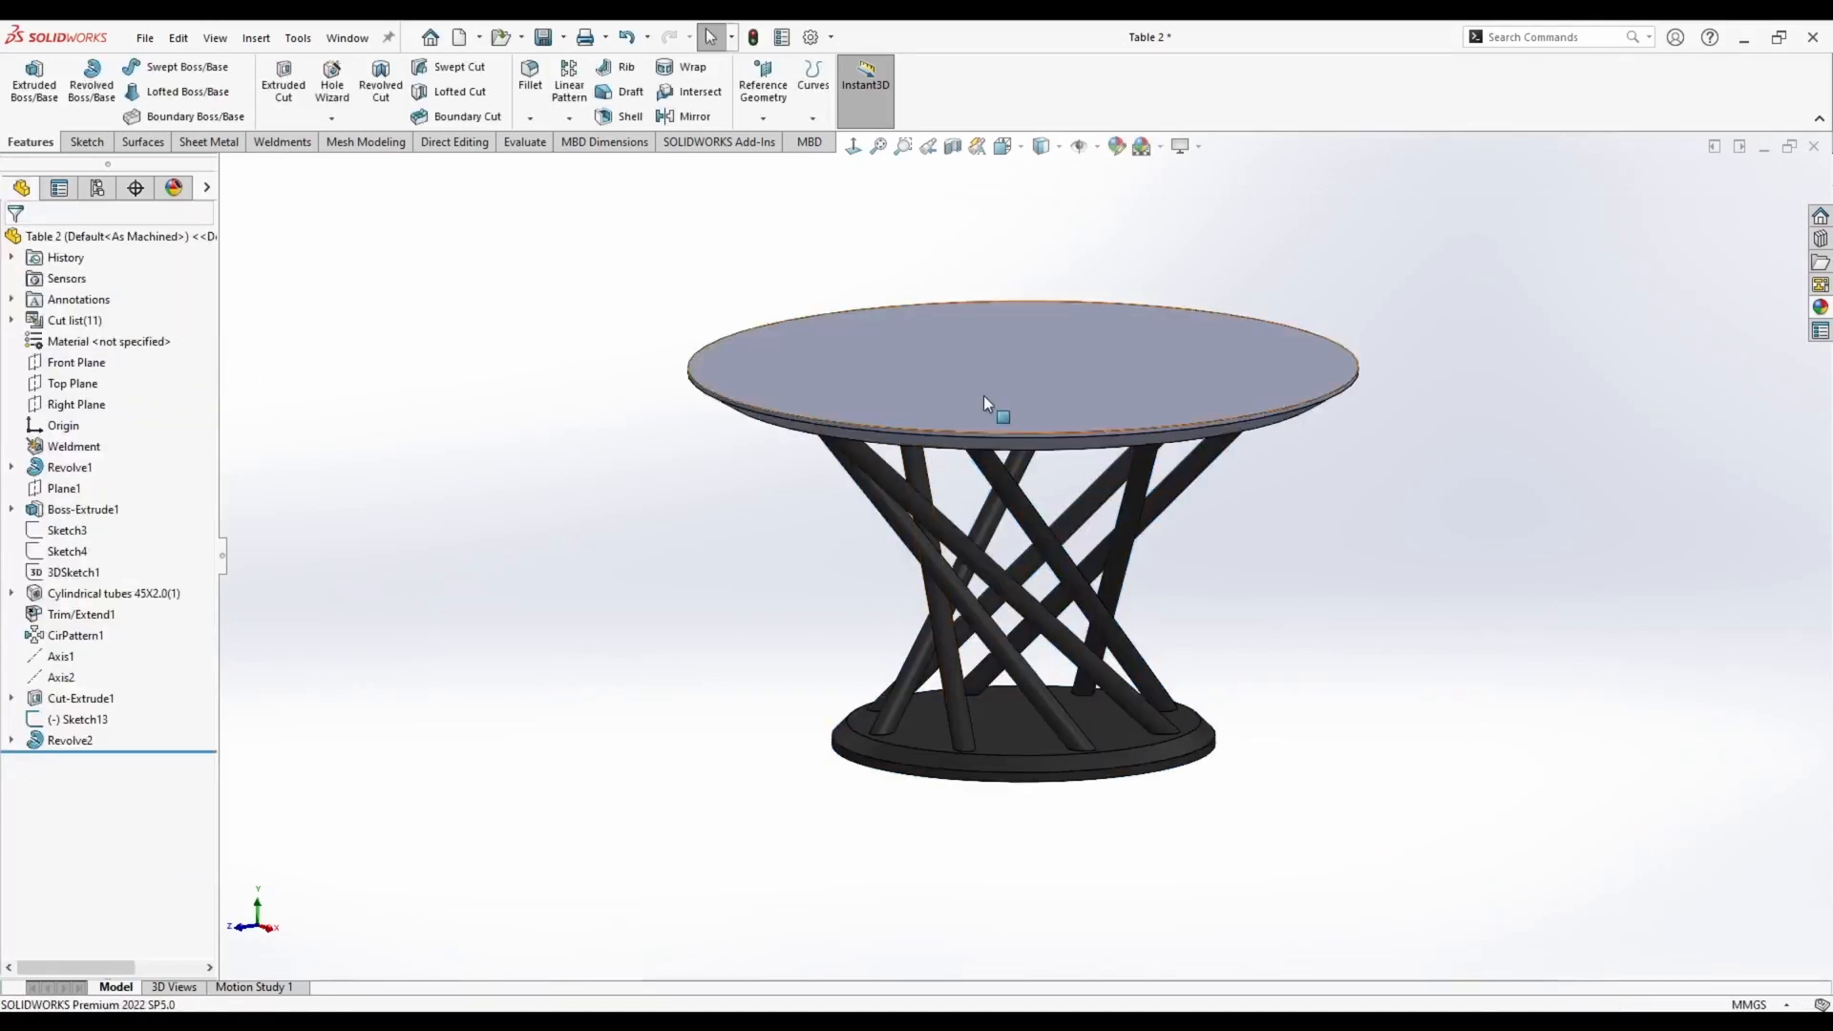
middle_drag(572, 326, 566, 364)
click(1819, 306)
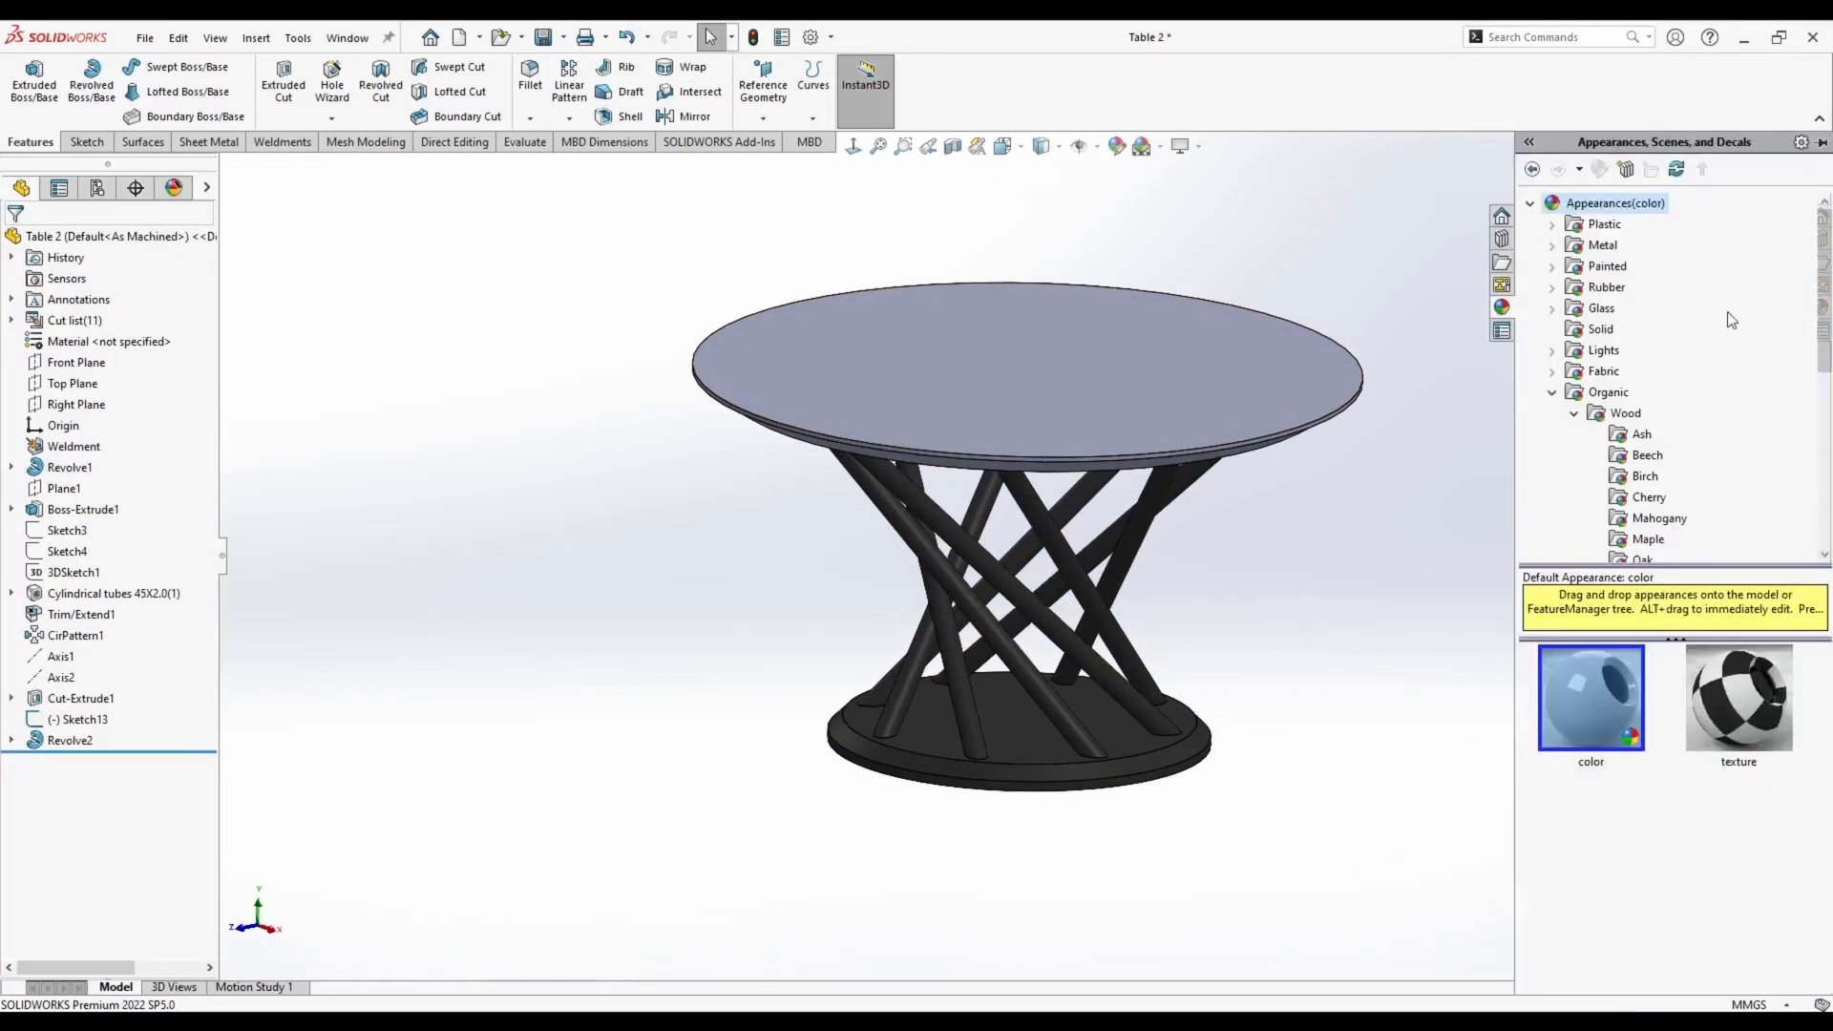
click(1626, 413)
drag(1825, 348, 1825, 439)
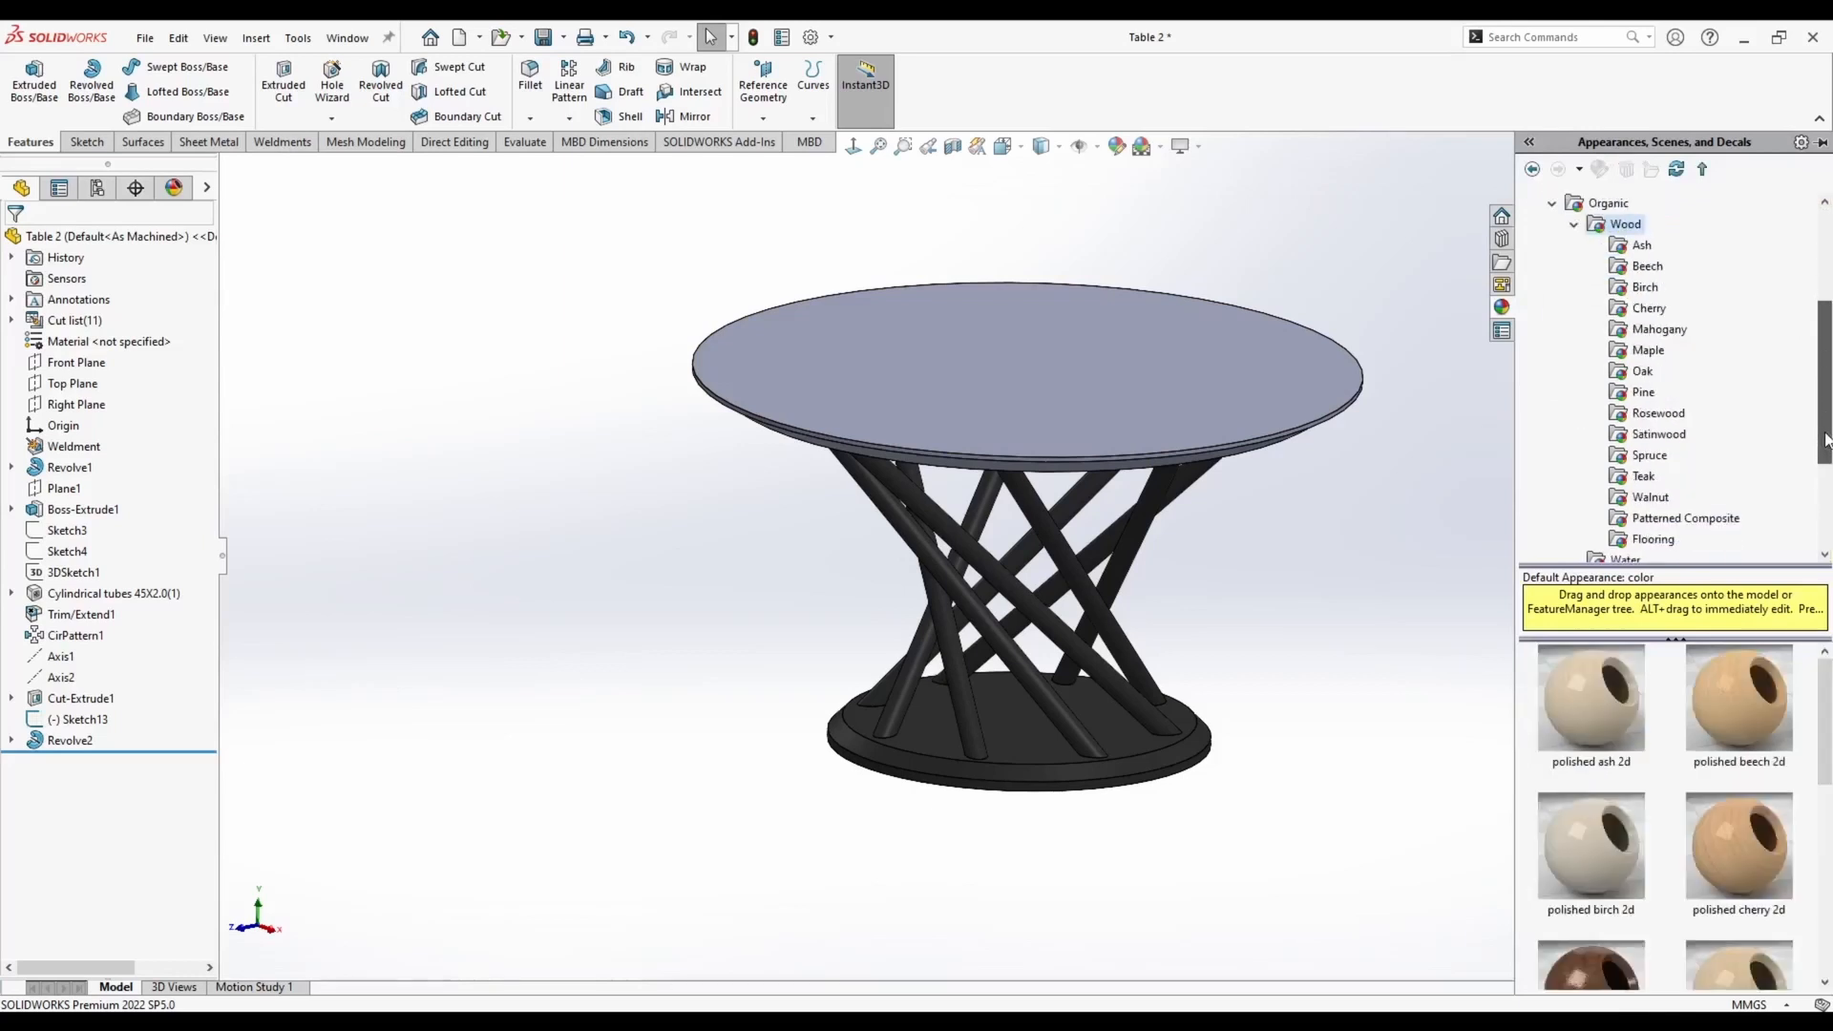
click(1658, 499)
drag(1590, 696, 1022, 358)
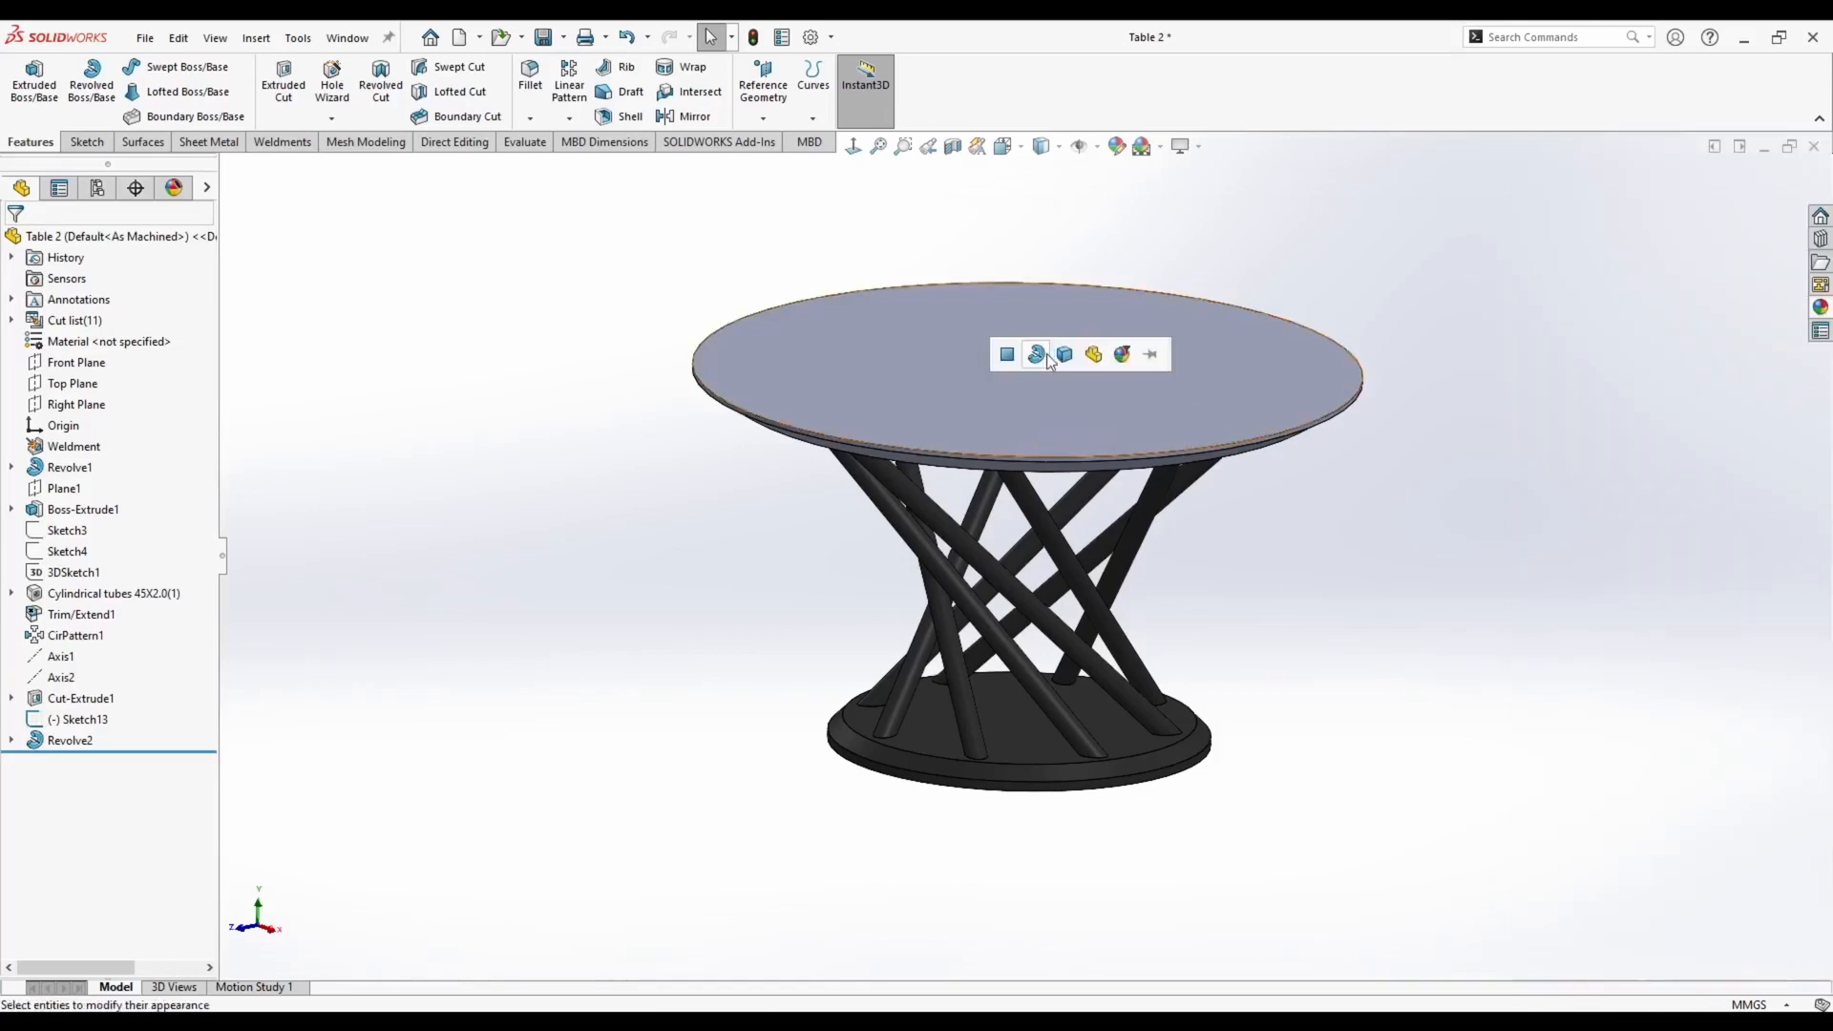
click(1065, 359)
Edit the tabletop's polished walnut 2d appearance and adjust the mapping frame of the wood texture
middle_drag(621, 340, 883, 491)
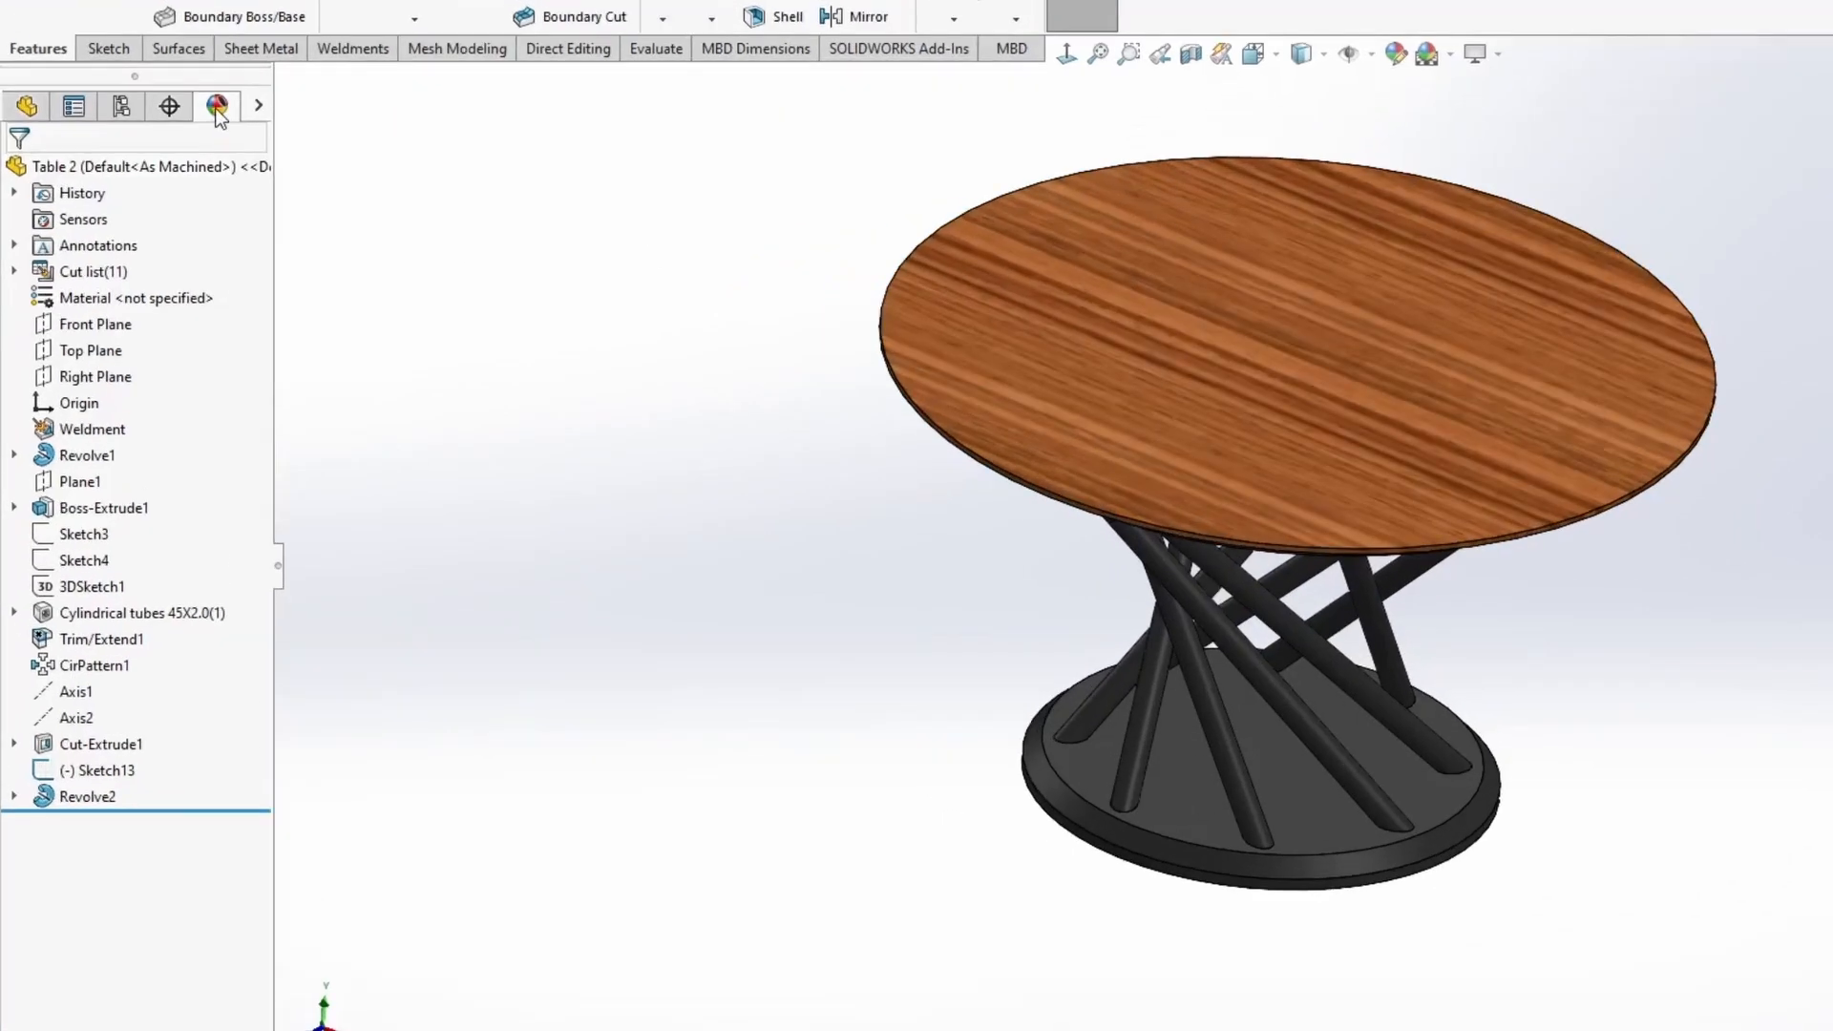
click(180, 185)
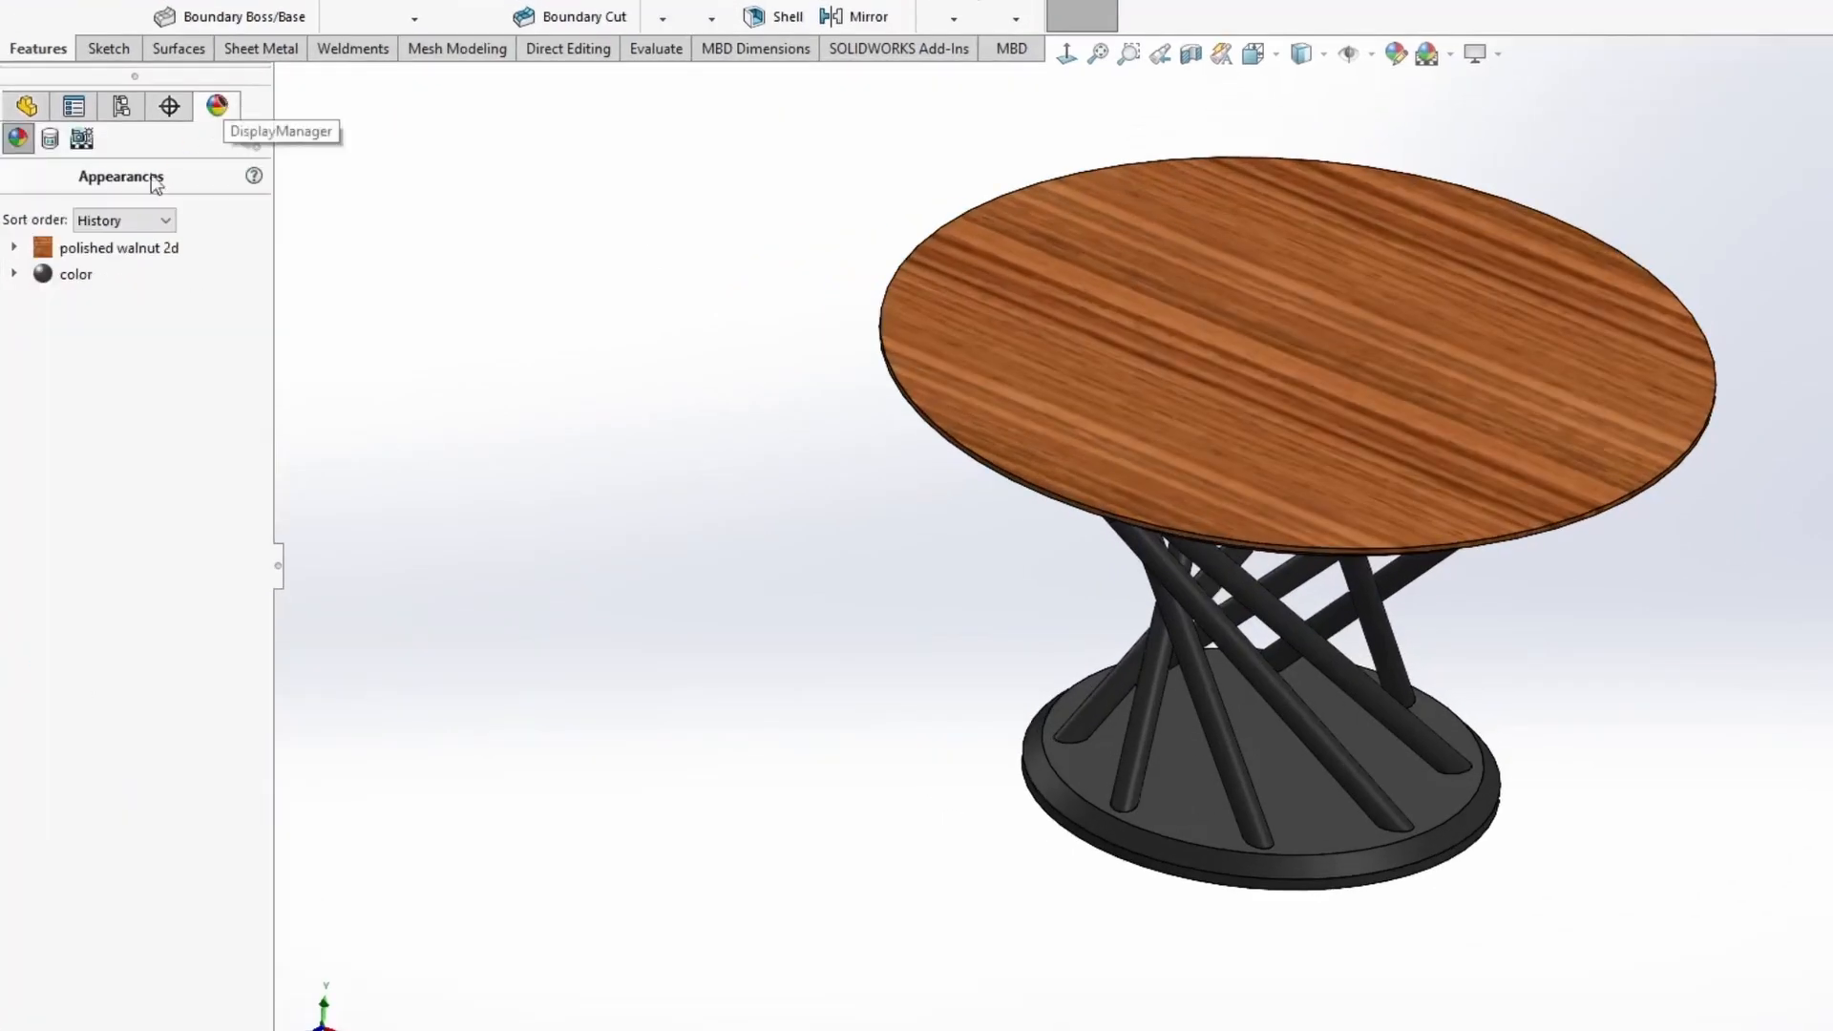
right_click(103, 250)
click(175, 295)
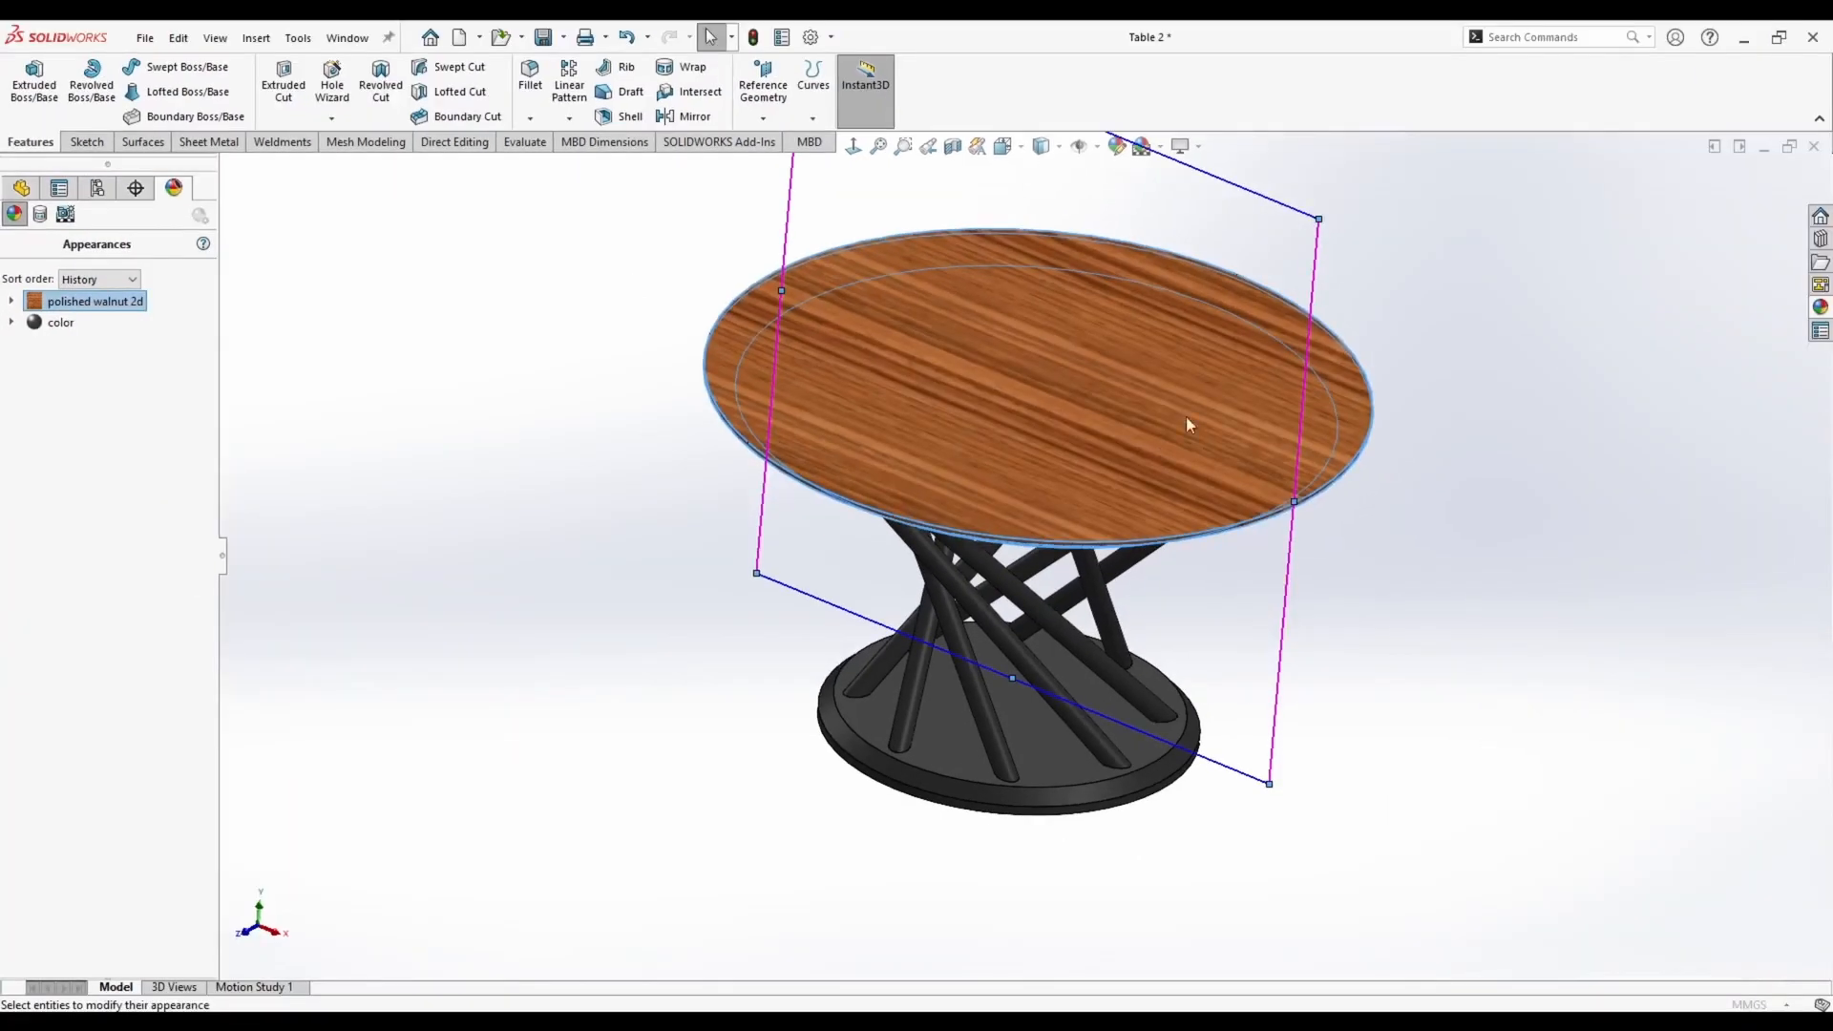
drag(1155, 408, 1423, 243)
click(13, 242)
Examine the finished table with its wood top and dark frame from several angles
mouse_move(573, 460)
middle_down()
mouse_move(589, 399)
mouse_move(598, 462)
middle_up()
scroll(978, 671, down, 3)
middle_drag(999, 593, 895, 557)
key(space)
click(895, 556)
middle_drag(783, 575, 703, 495)
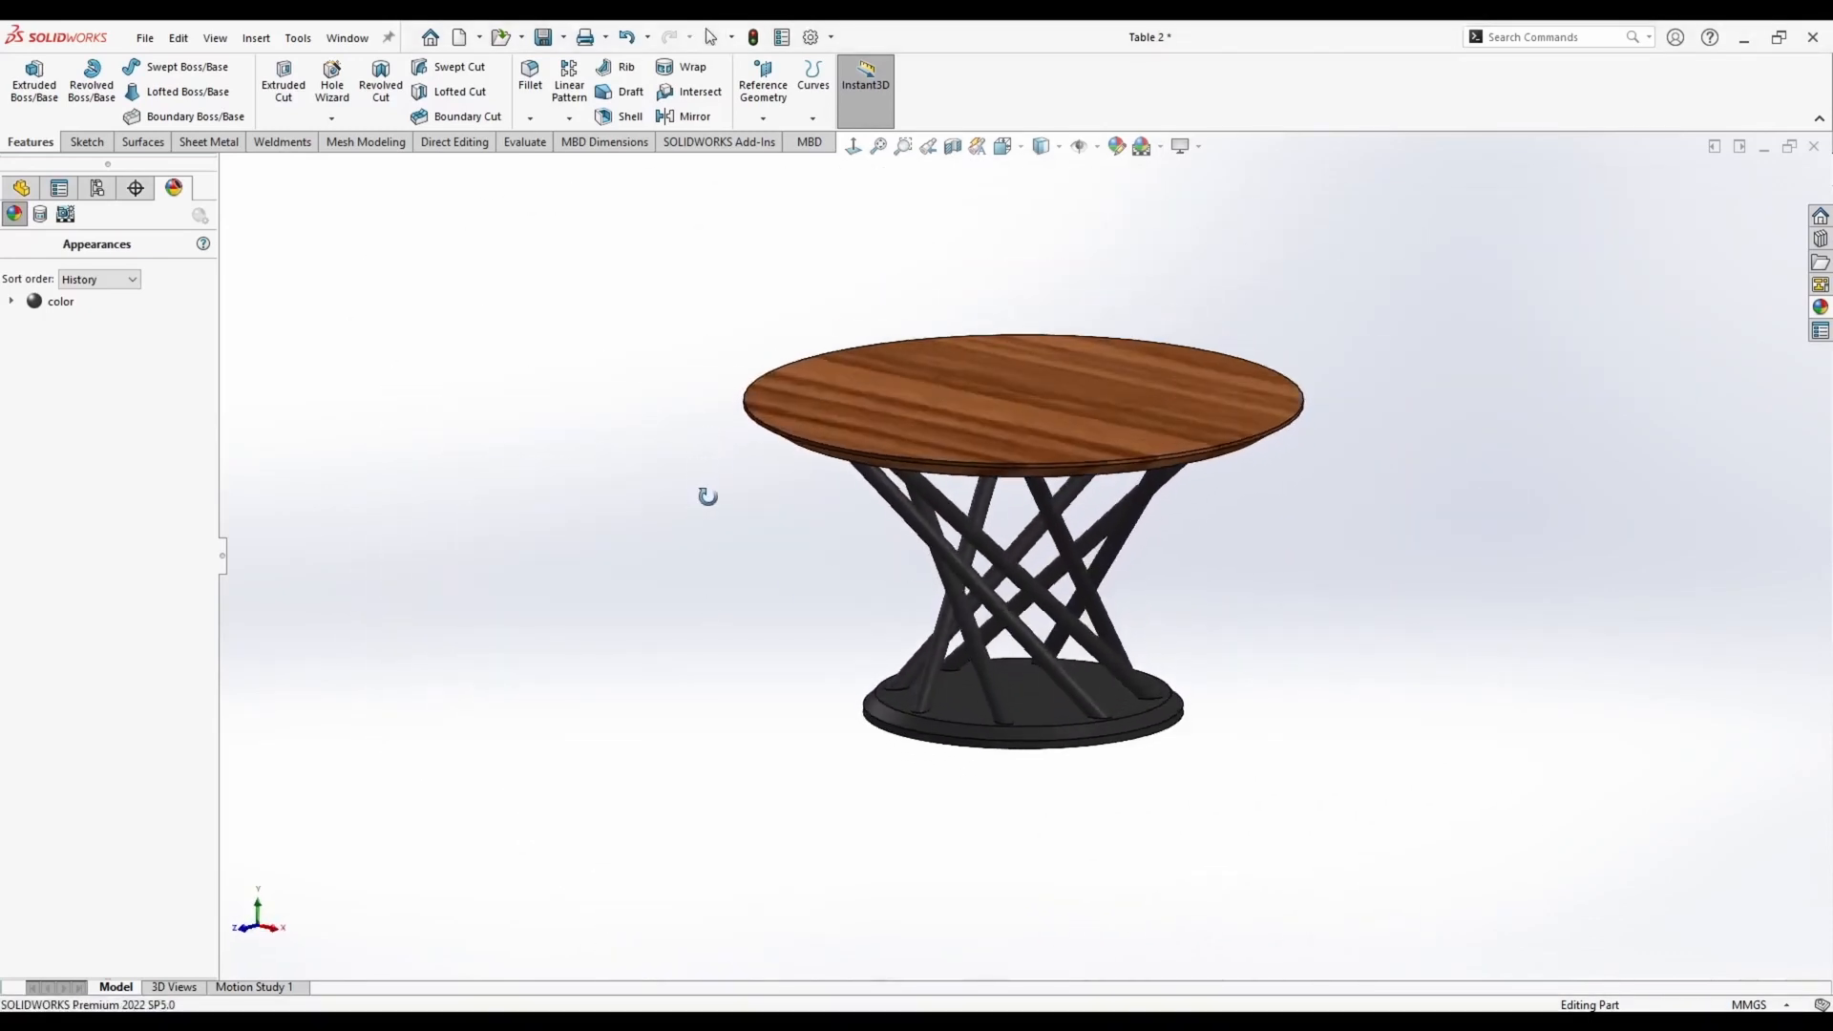